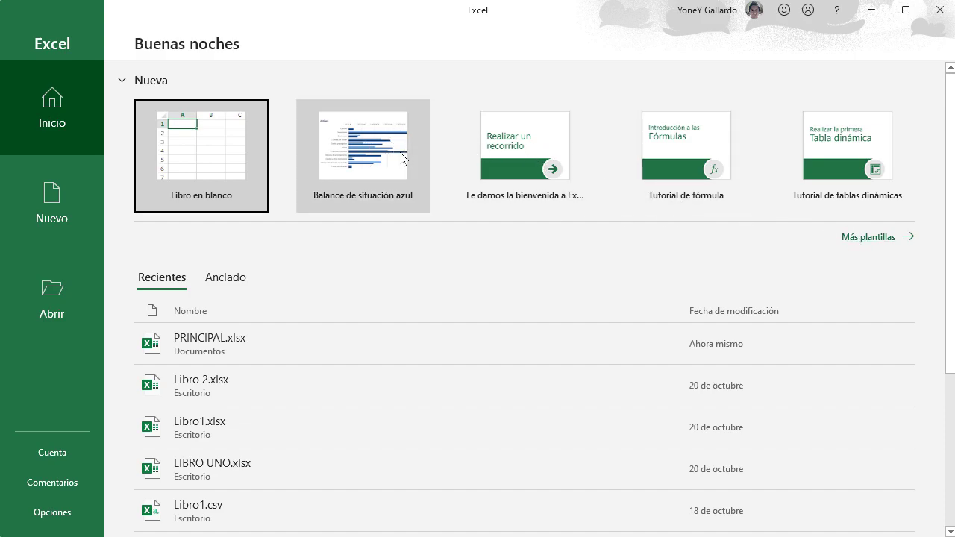
click(63, 193)
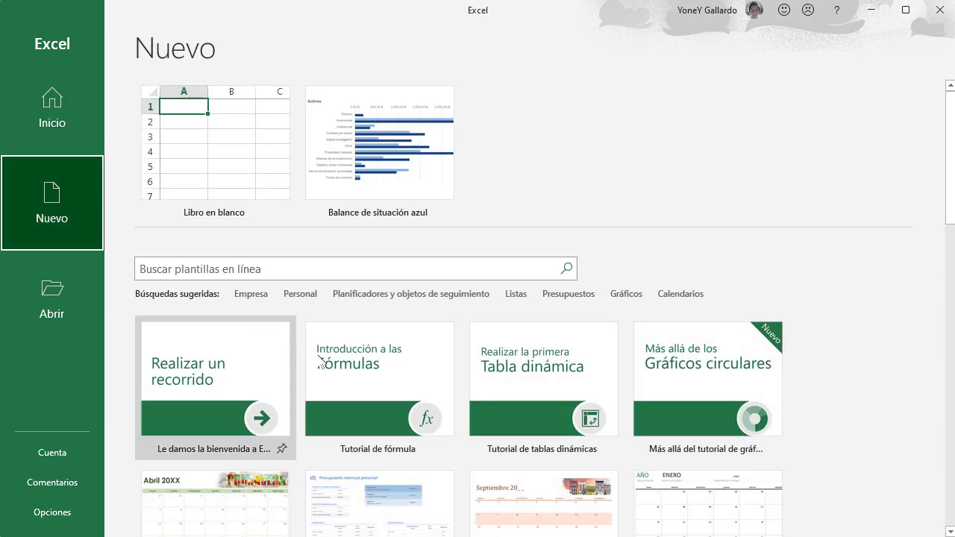
click(64, 129)
click(44, 224)
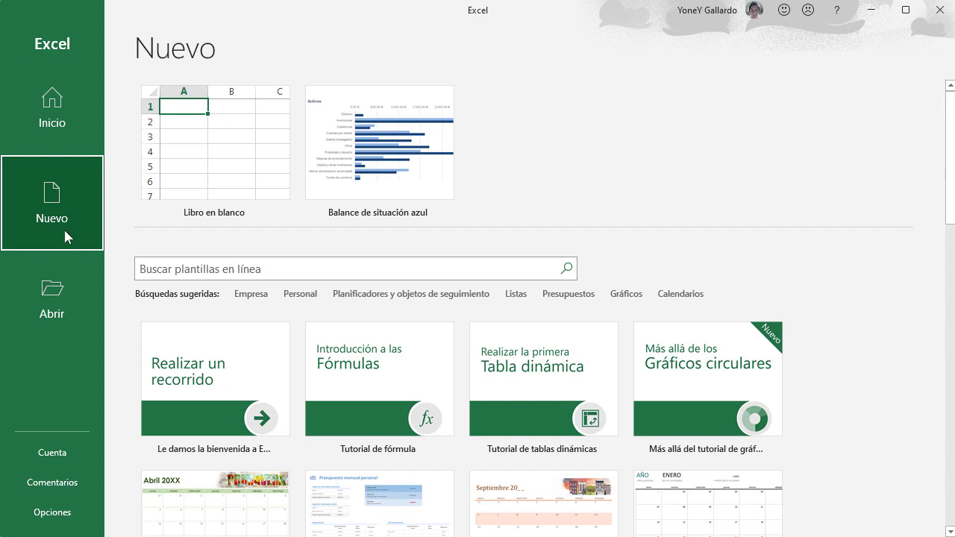
click(68, 118)
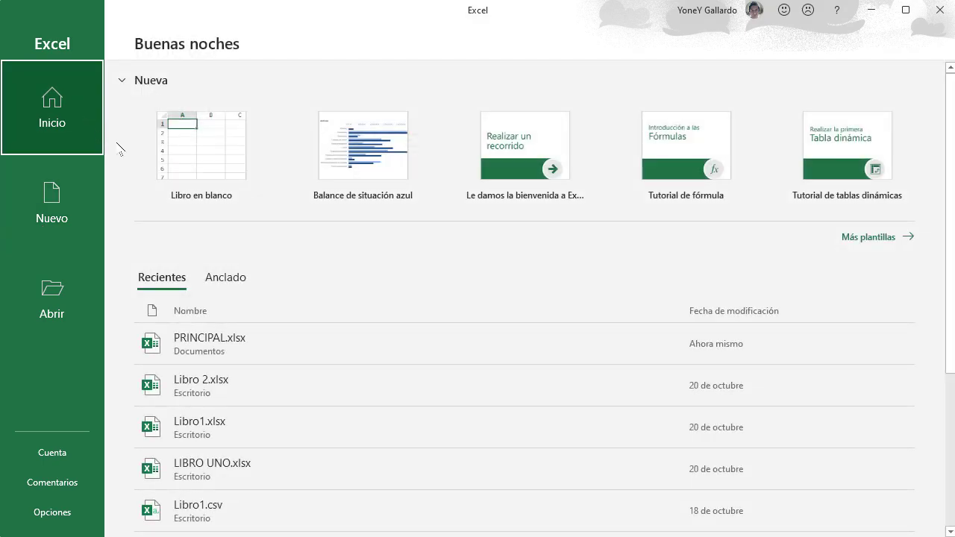
Create a blank workbook and add two more sheets, Hoja2 and Hoja3.
click(208, 160)
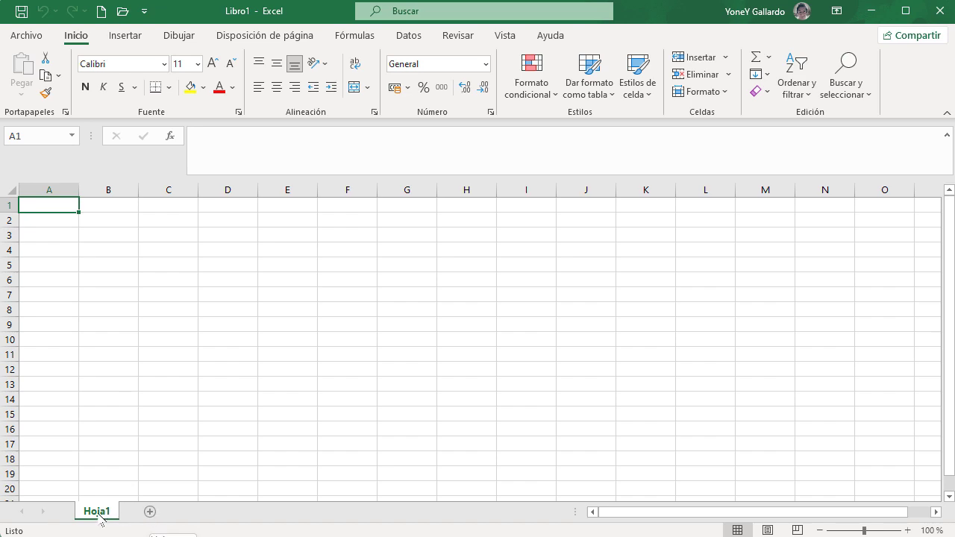
click(149, 512)
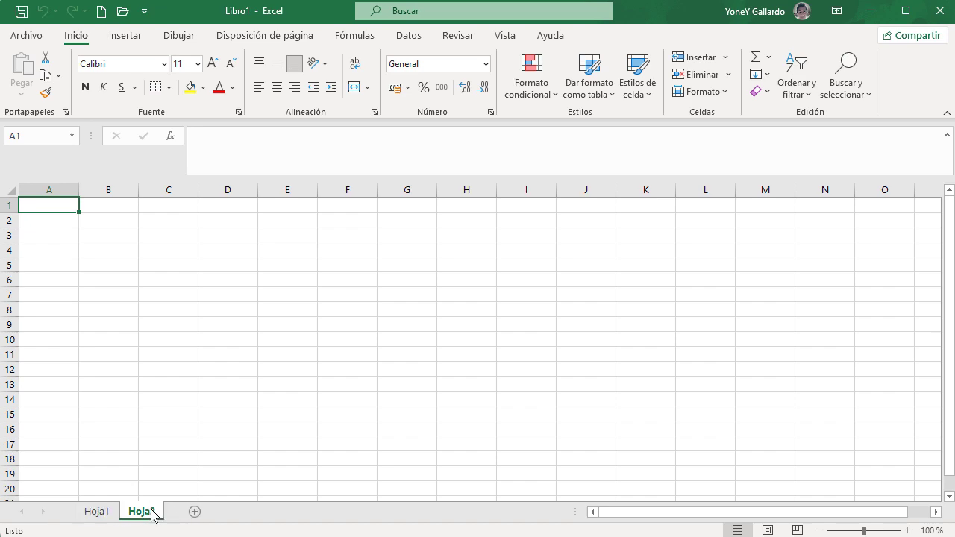
click(194, 512)
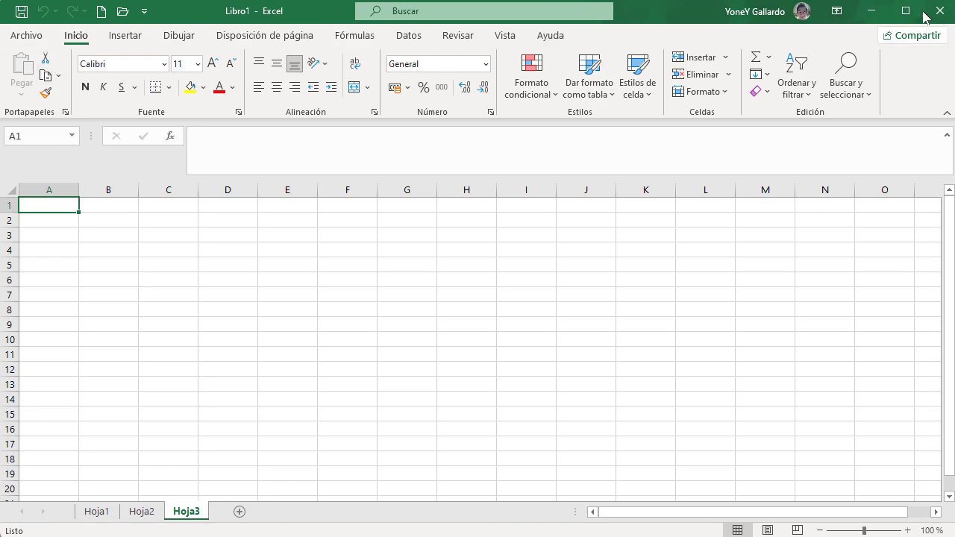
Browse the available templates and create a workbook from the Calendario académico template.
click(26, 36)
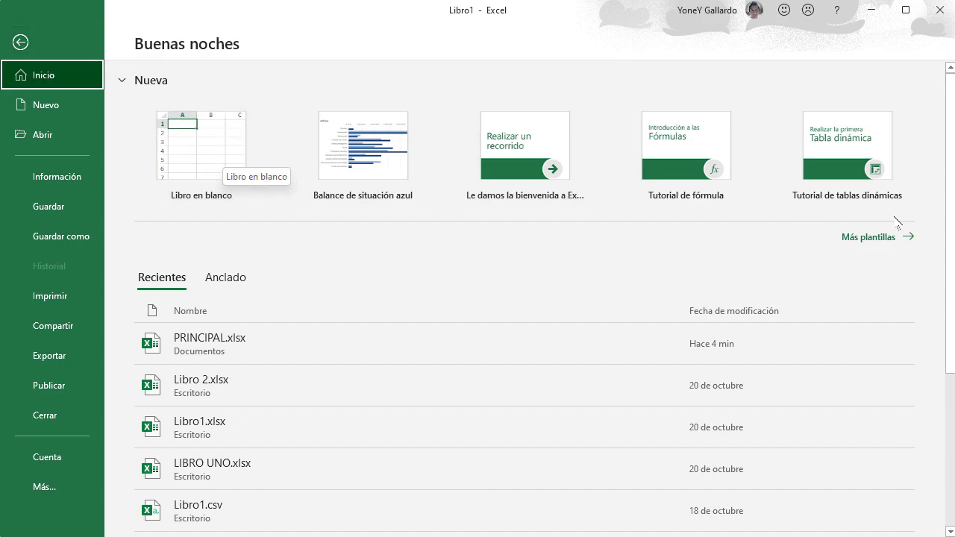
click(869, 237)
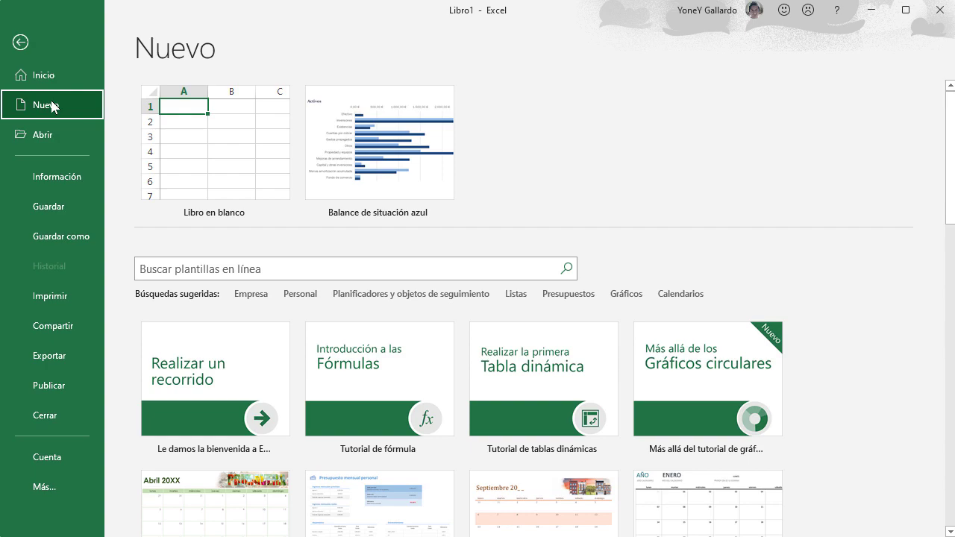
scroll(452, 426, down, 3)
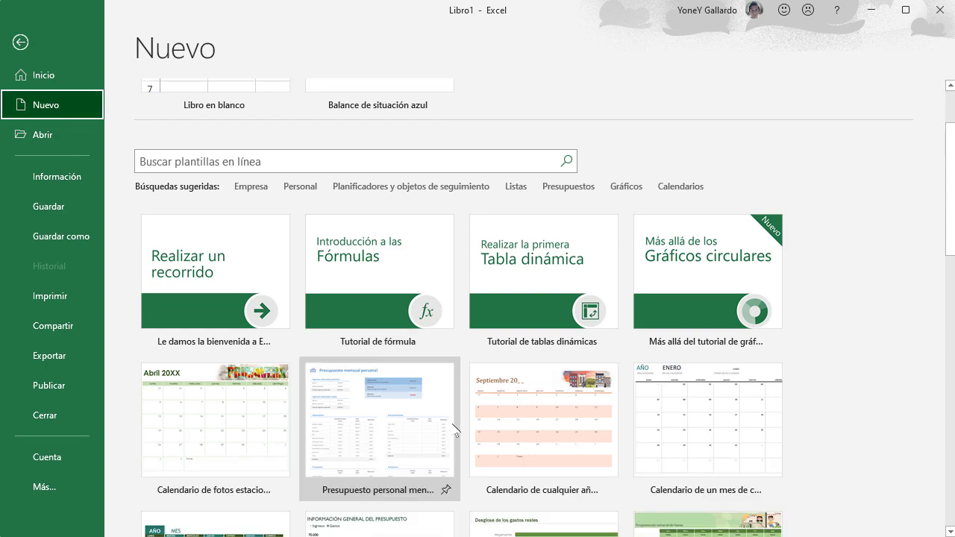
scroll(328, 425, down, 4)
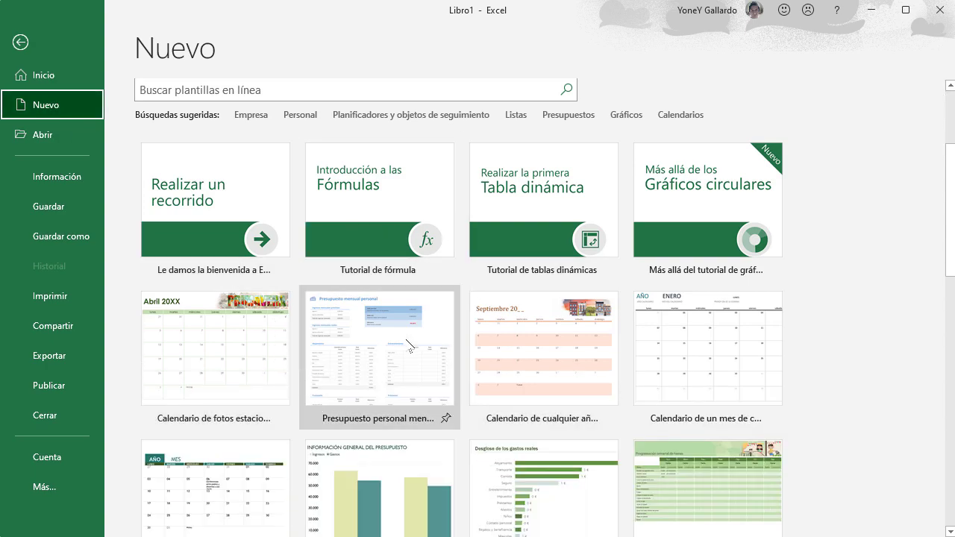
scroll(509, 424, down, 1)
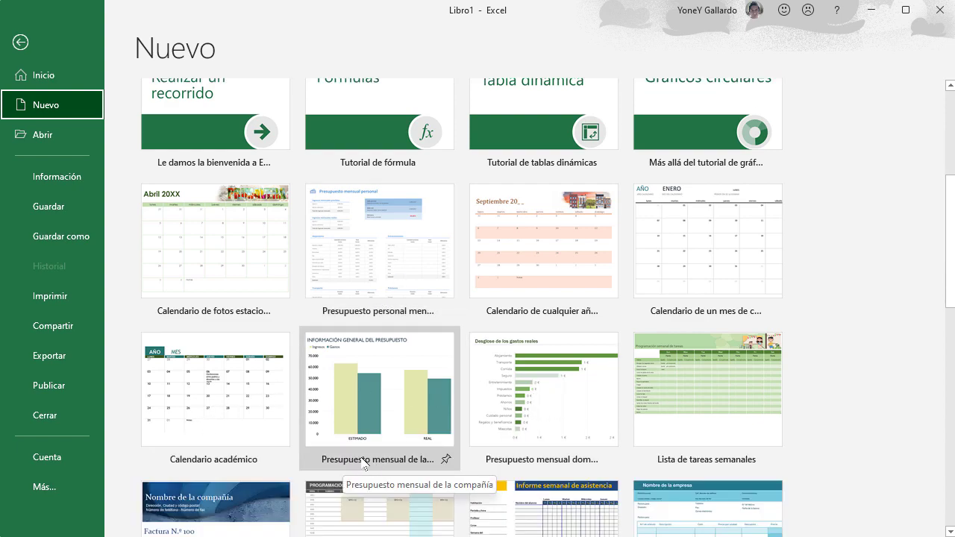
click(214, 379)
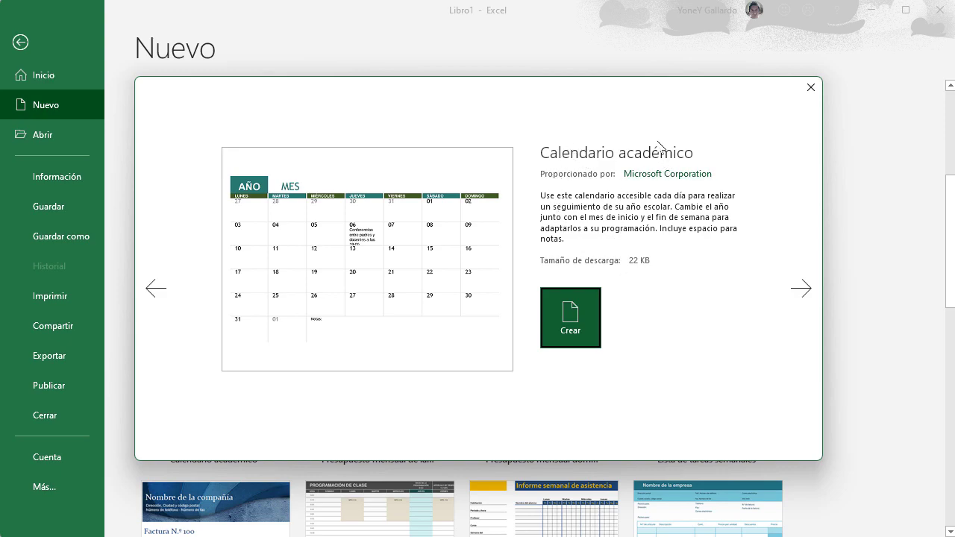
click(801, 289)
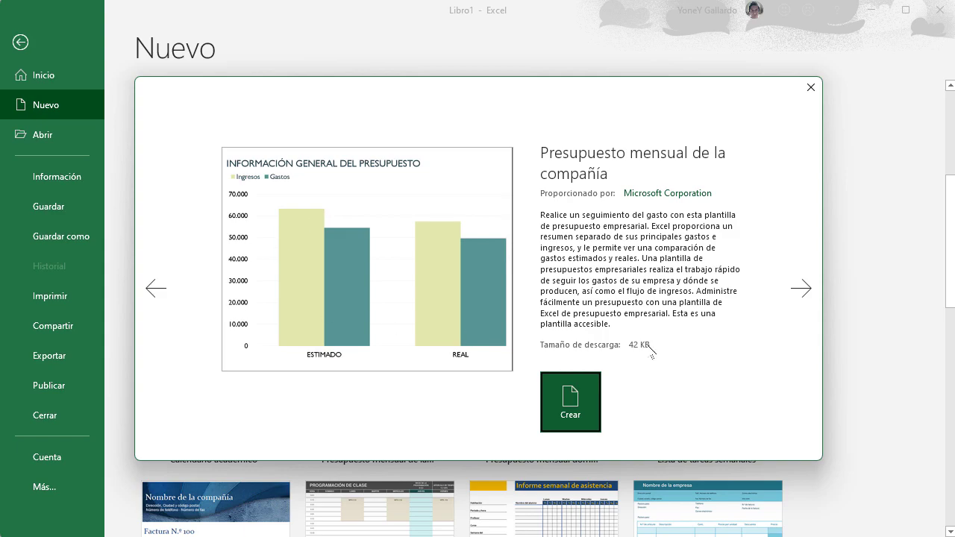
click(168, 297)
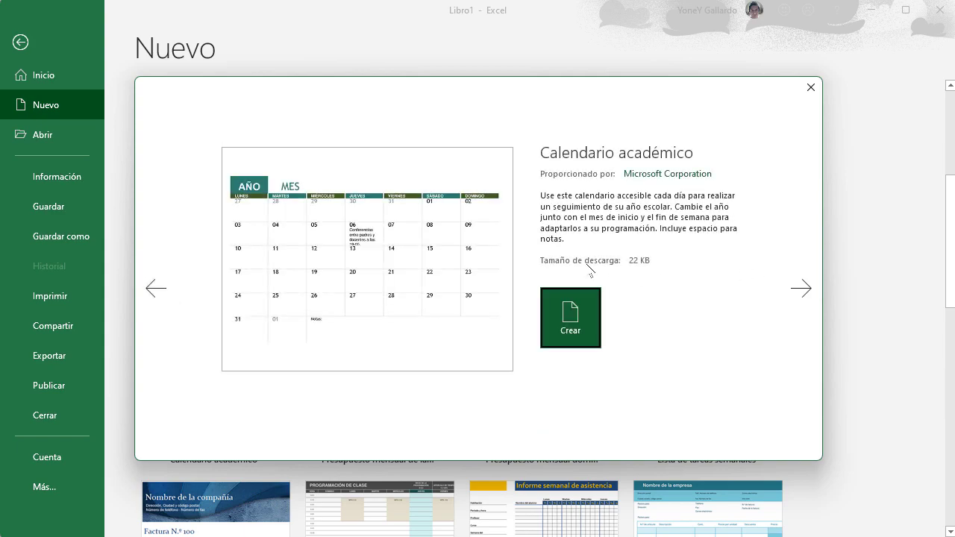
click(571, 317)
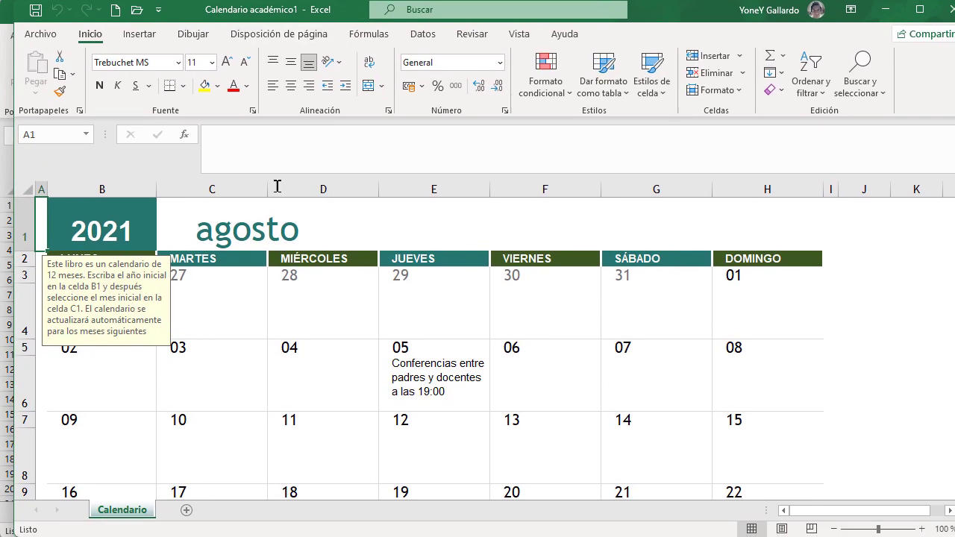
Look through the months of the academic calendar and close its workbook.
scroll(257, 356, down, 1)
scroll(614, 381, up, 1)
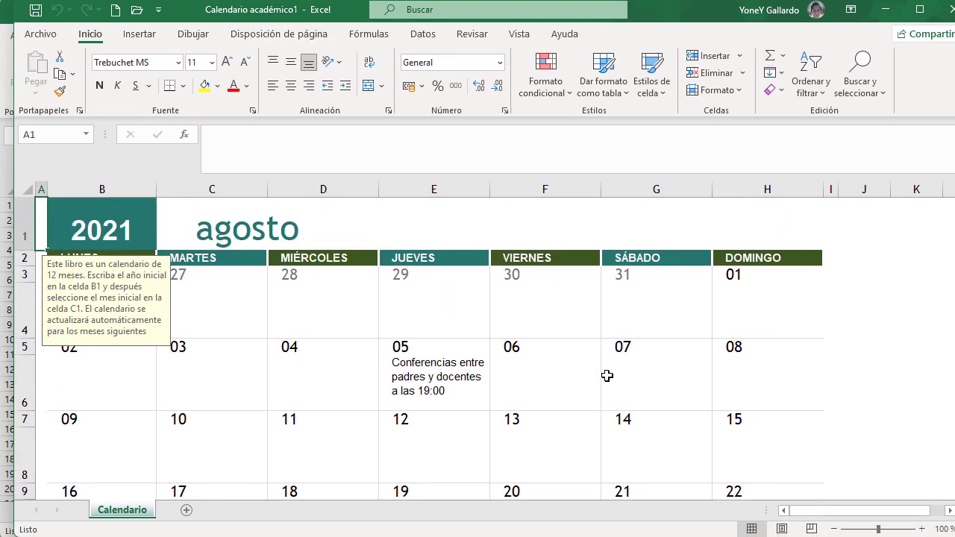
scroll(538, 378, down, 4)
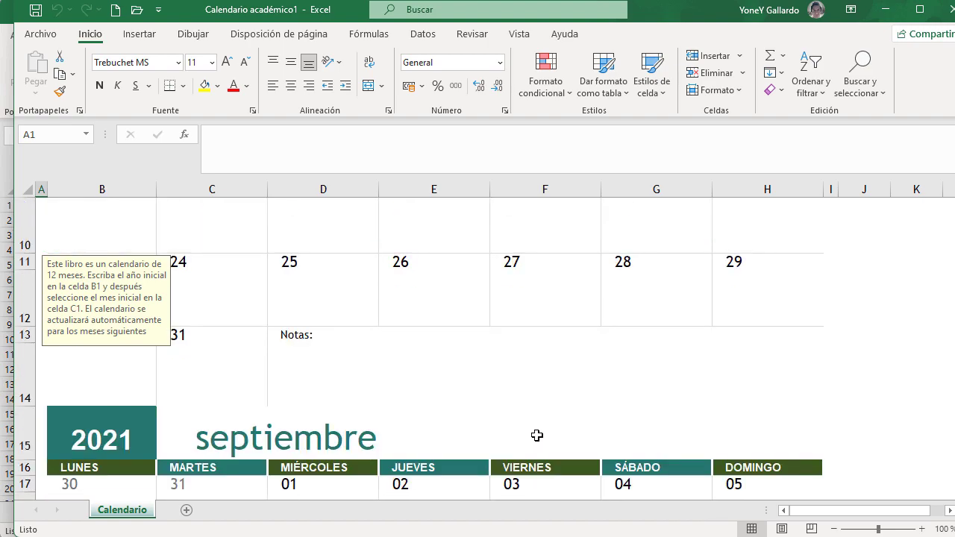
scroll(537, 435, down, 6)
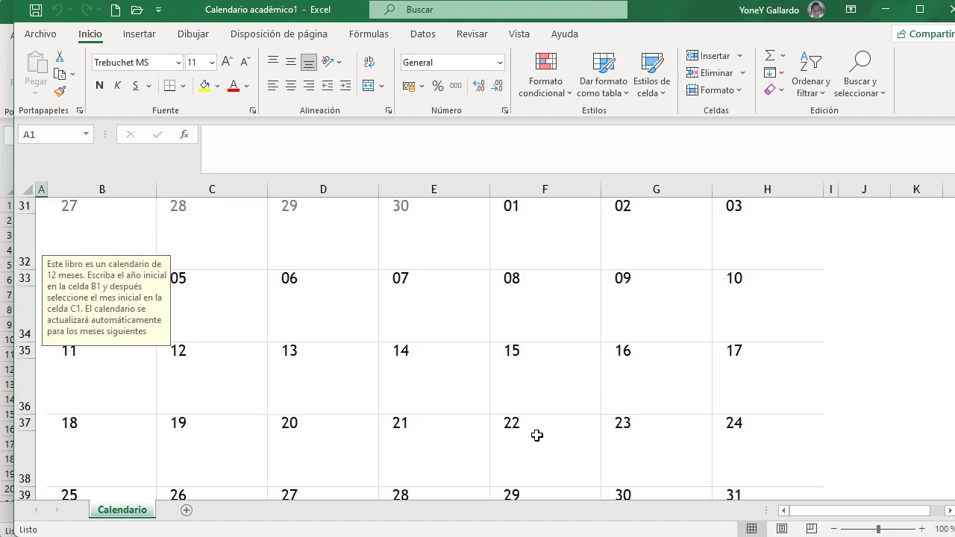
scroll(537, 435, up, 2)
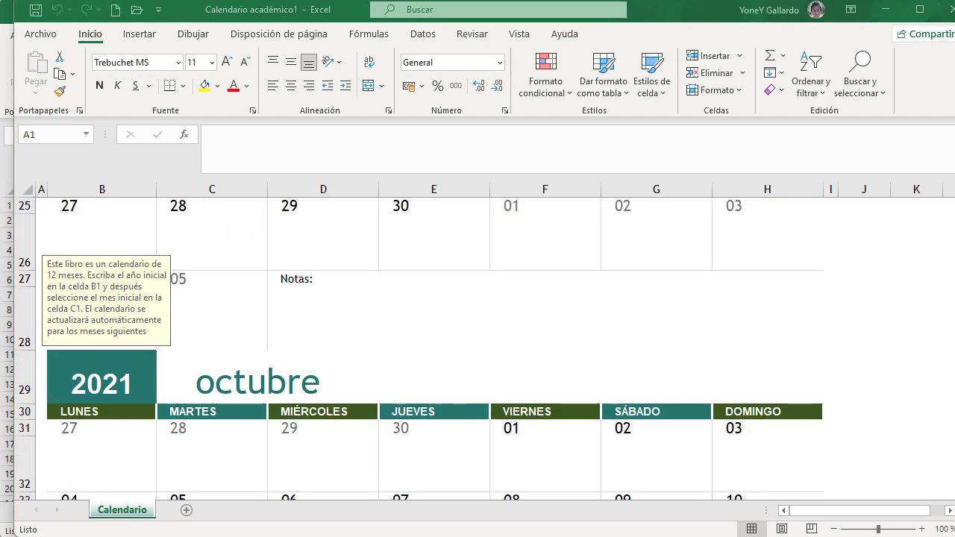
click(941, 9)
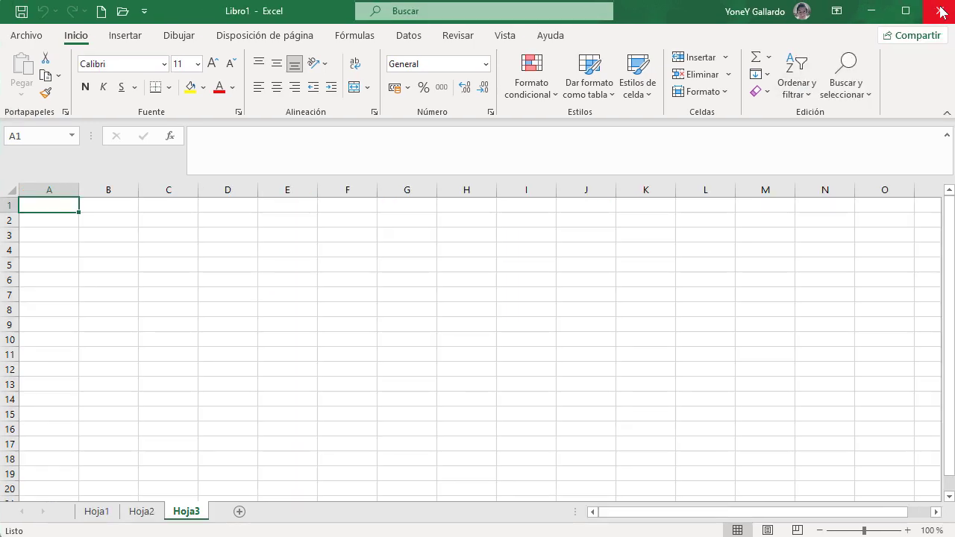
View the Hoja2 sheet of the recent workbook PRINCIPAL.xlsx and close the workbook.
click(26, 35)
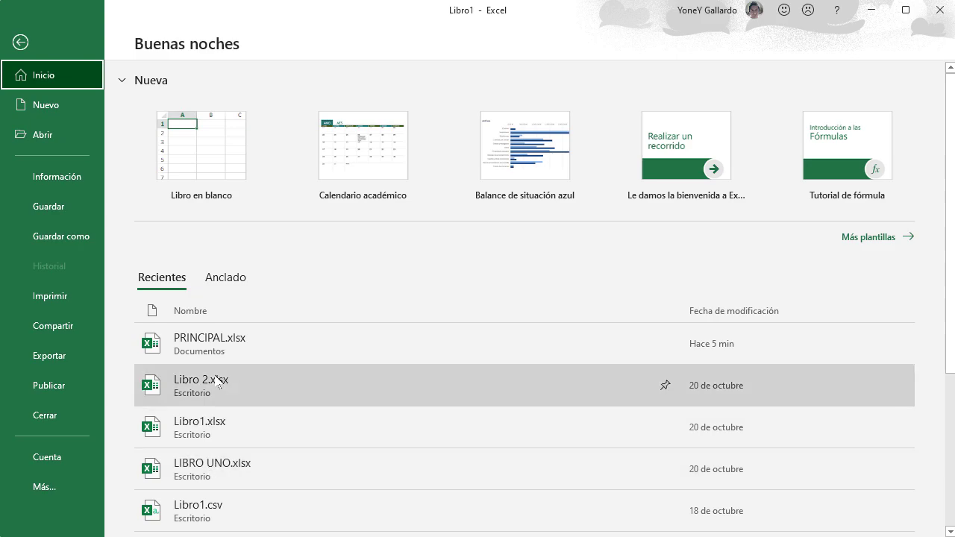
click(210, 343)
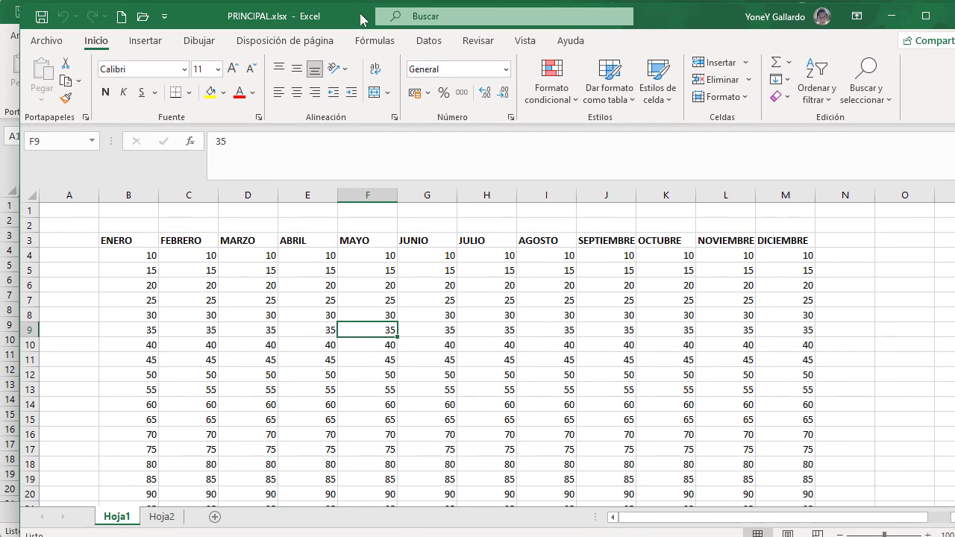
click(162, 517)
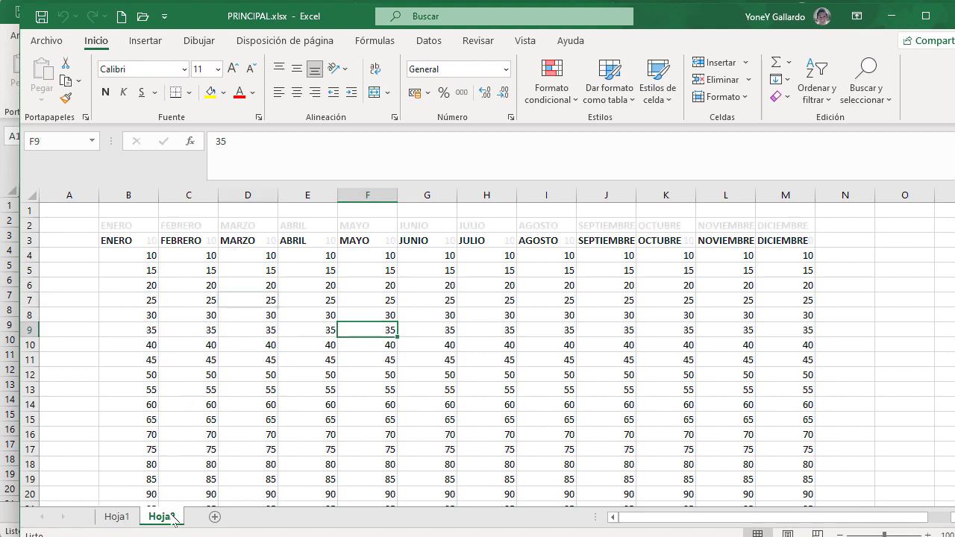
click(951, 13)
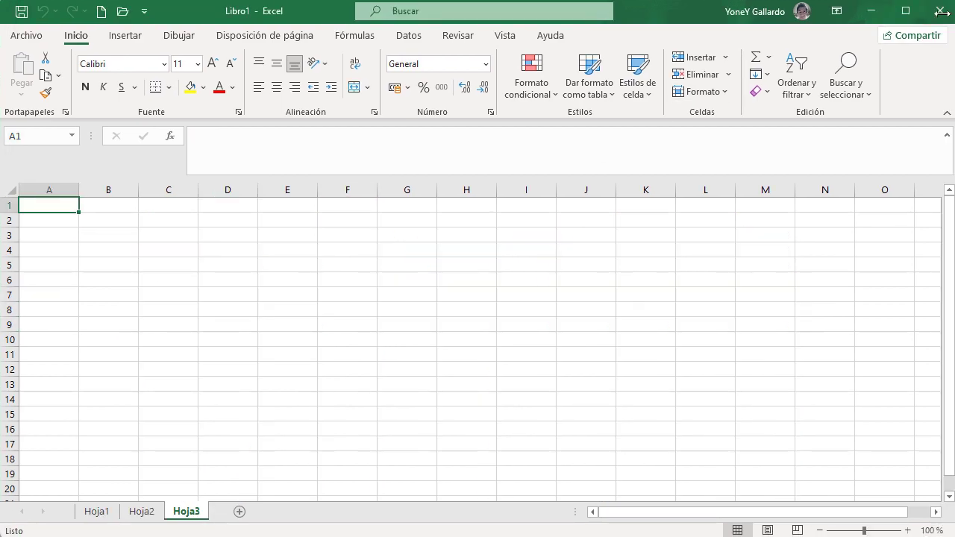
Browse to the Documentos folder on this computer and open PRINCIPAL.xlsx from there.
click(26, 35)
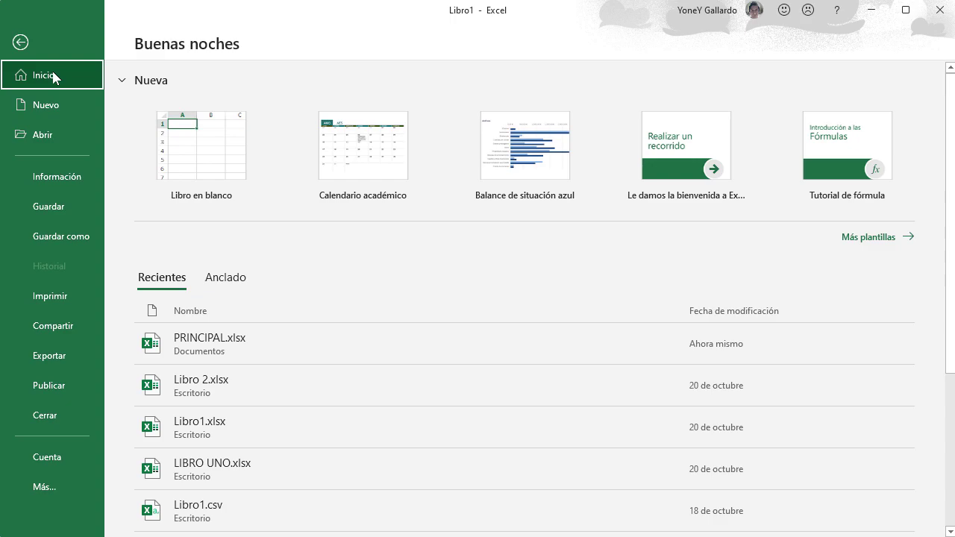
click(46, 104)
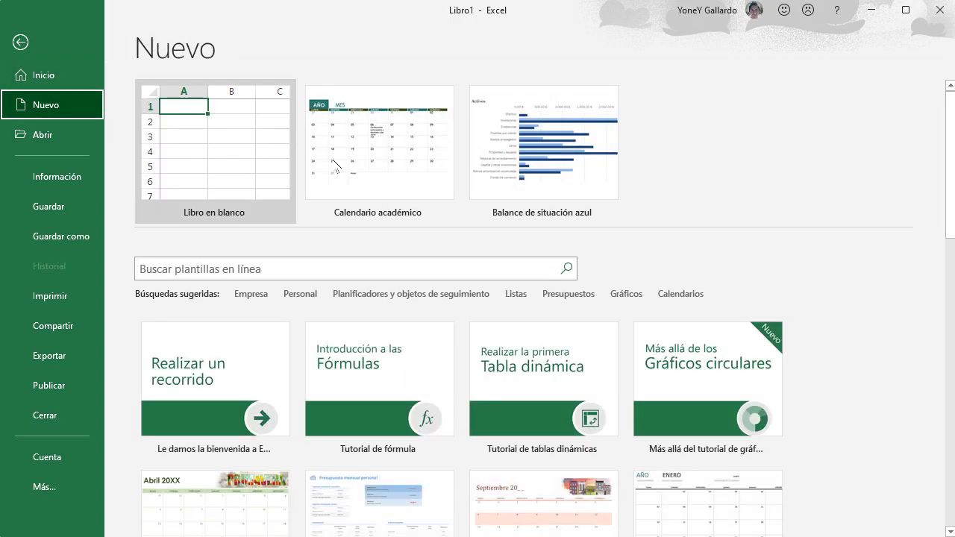
click(49, 134)
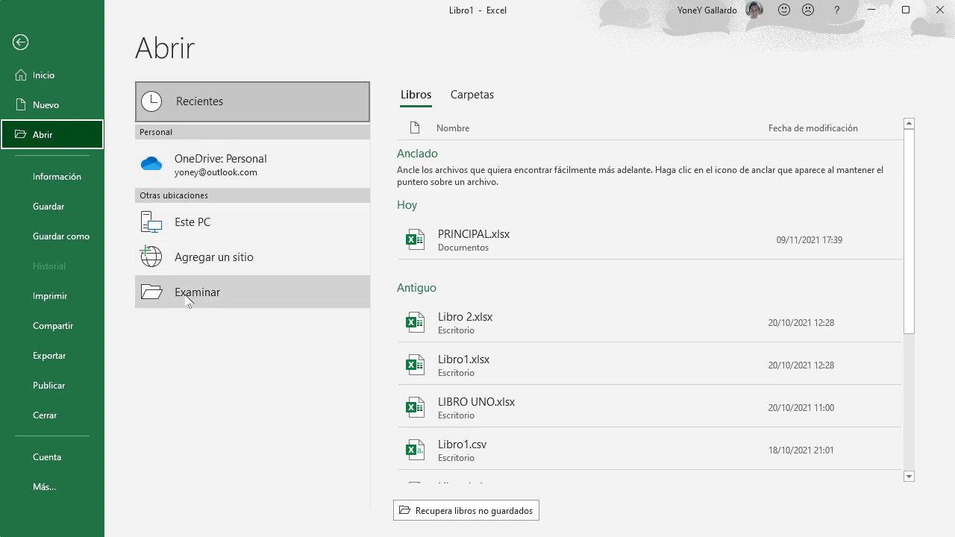
click(221, 292)
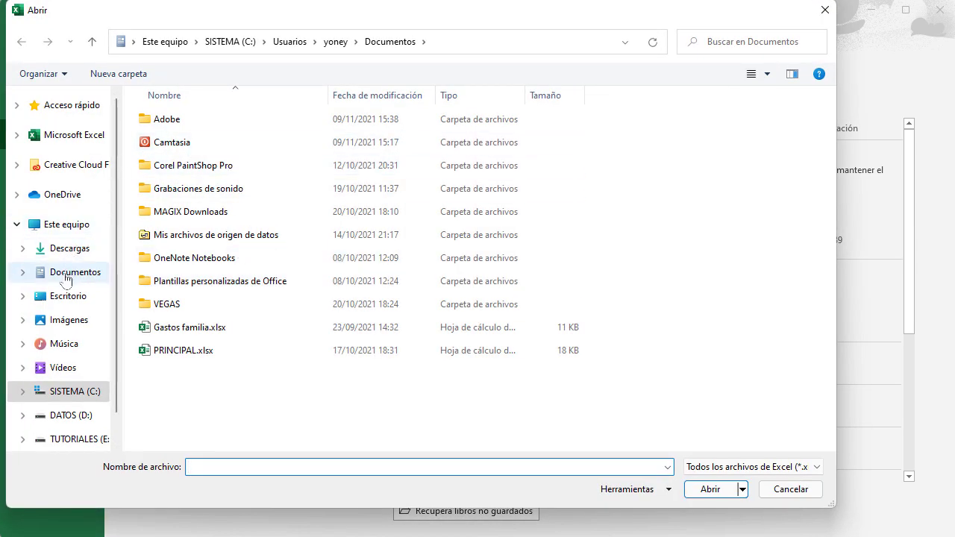
click(66, 274)
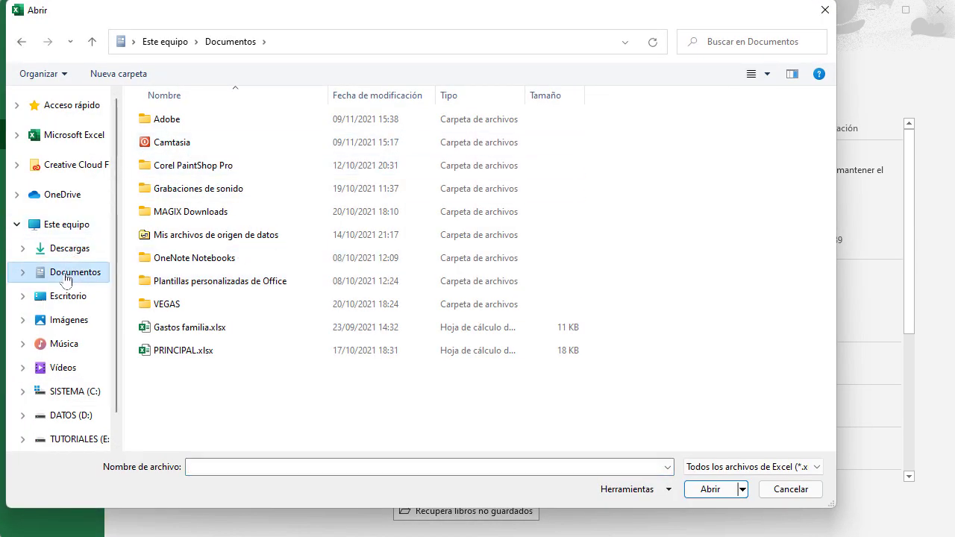
click(182, 356)
double_click(178, 355)
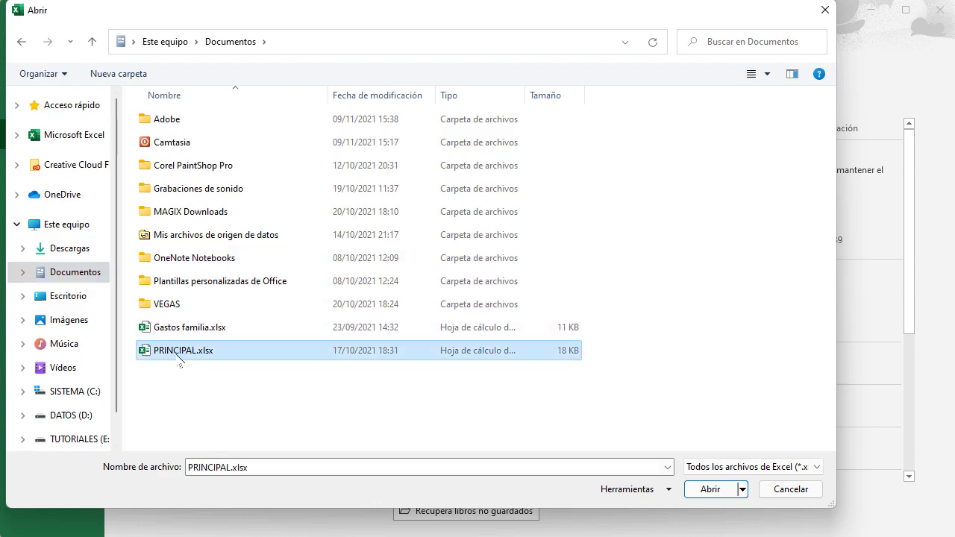
click(709, 490)
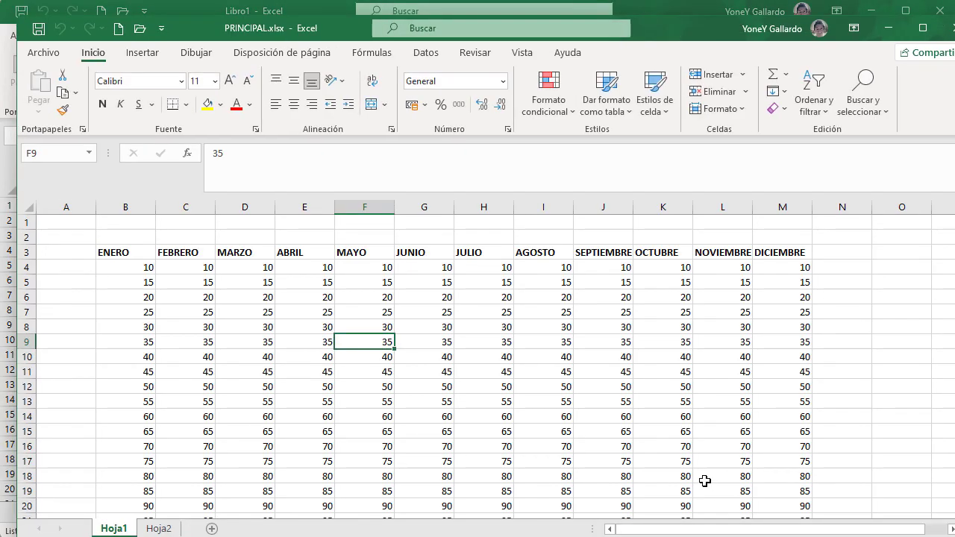
Close PRINCIPAL.xlsx and return to the blank workbook Libro1.
drag(668, 37, 669, 49)
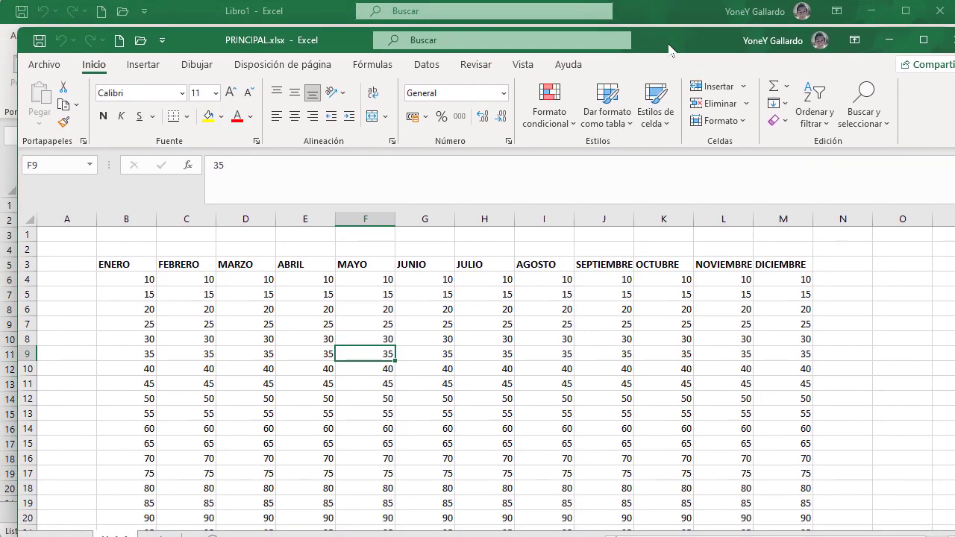
click(950, 42)
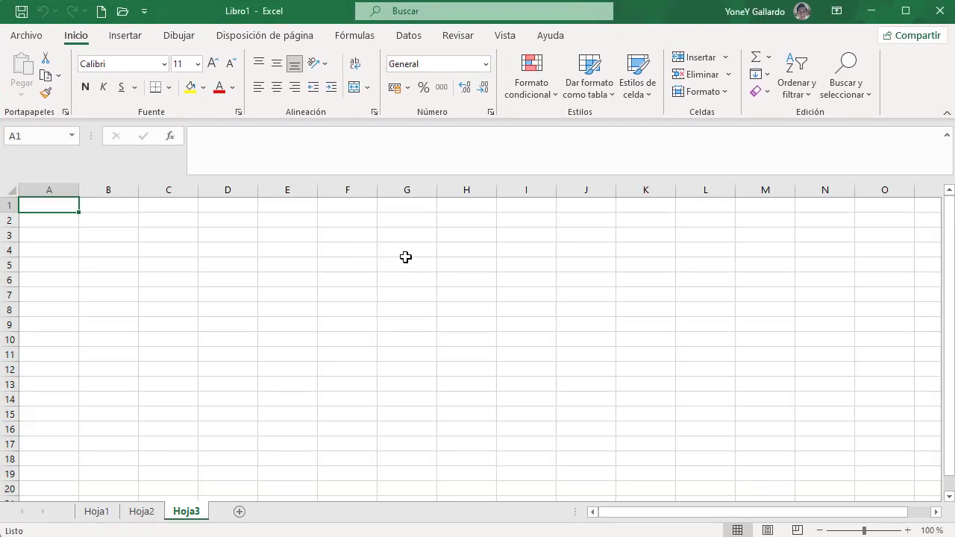
click(32, 37)
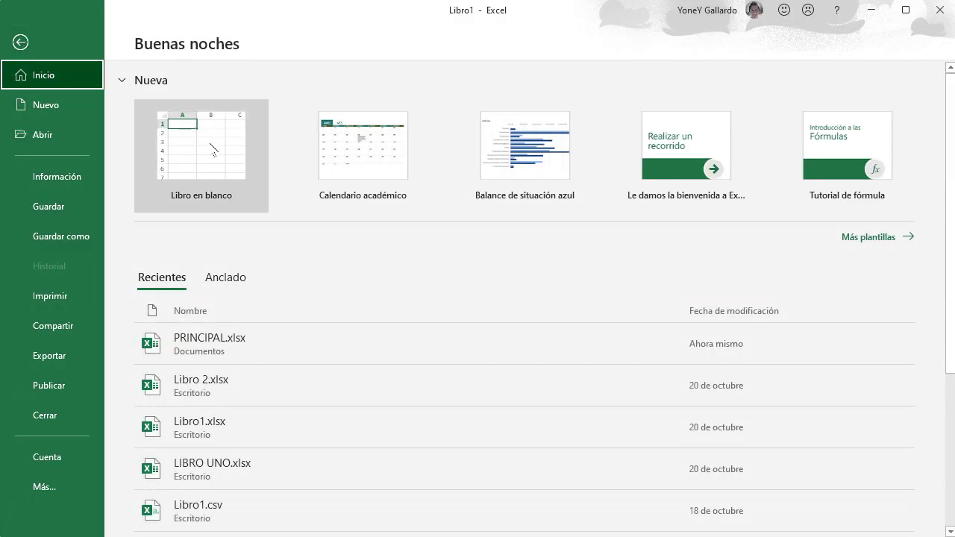
click(20, 41)
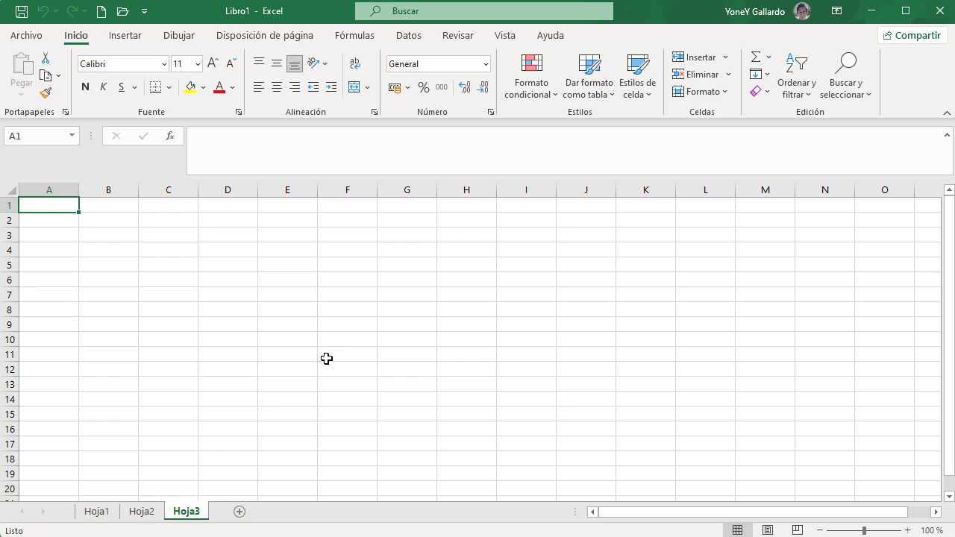
Collapse the expanded formula bar to a single line and look over the file commands.
key(ctrl+u)
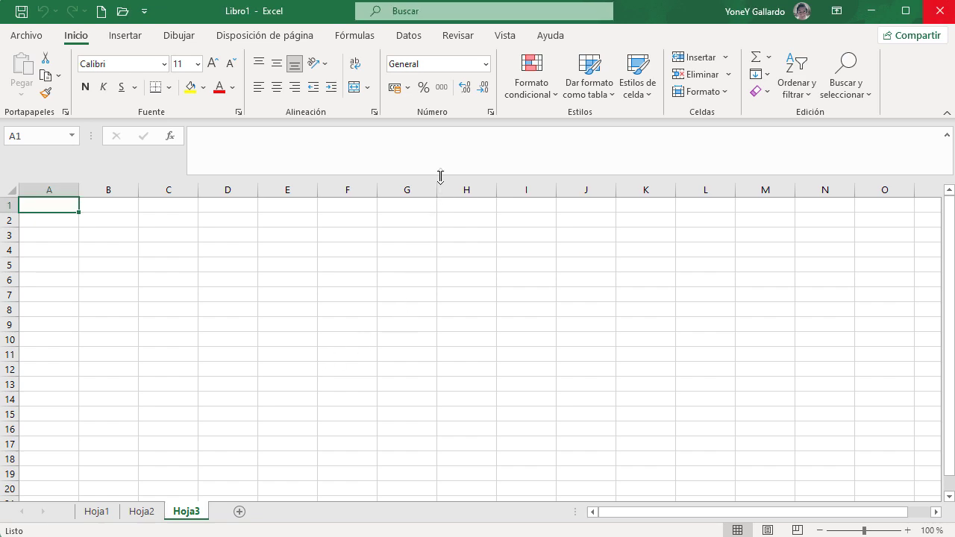
click(947, 135)
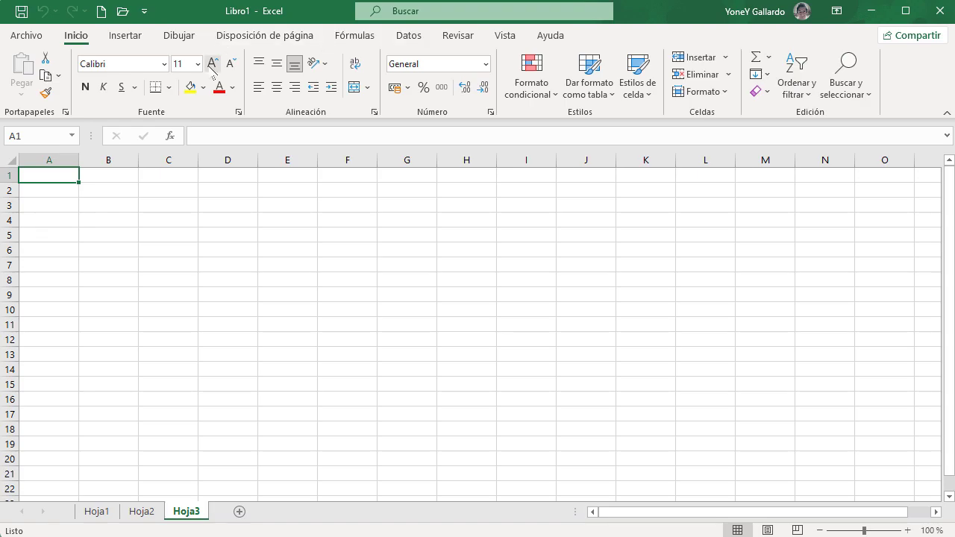
click(27, 35)
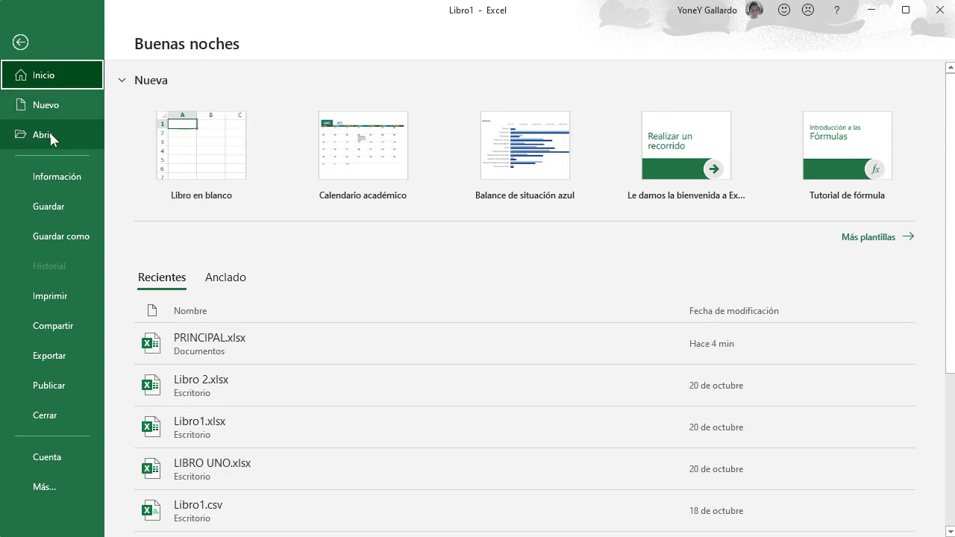
click(20, 42)
Enter LUNES in cell B2 and fill the weekday series across row 2 through DOMINGO in H2.
click(116, 194)
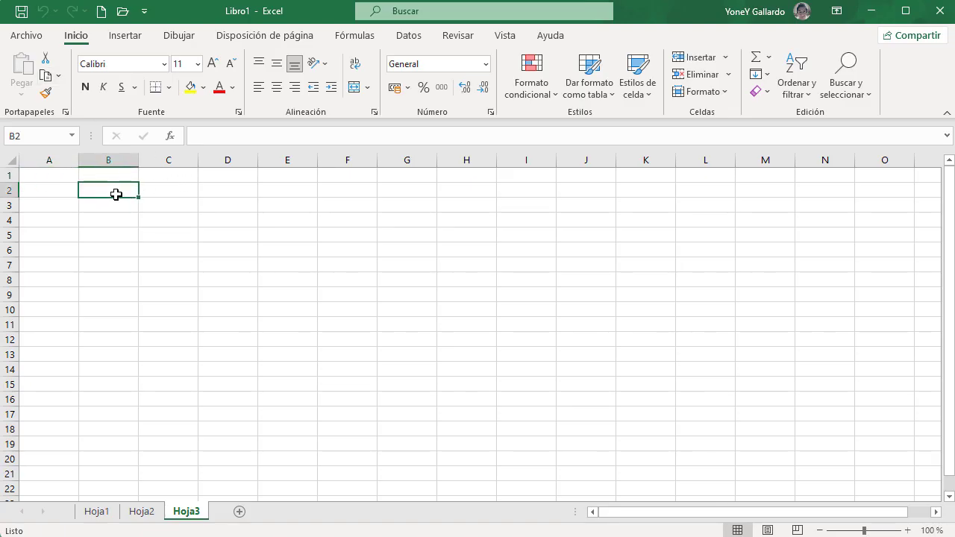
text(LUNES)
key(Return)
click(116, 193)
drag(138, 197, 447, 197)
click(97, 209)
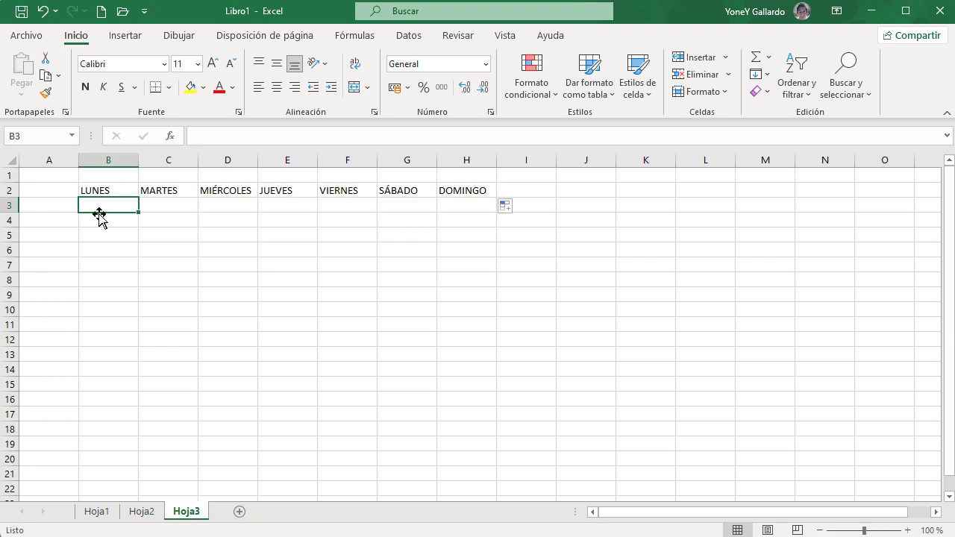
Start saving the workbook to the Escritorio folder on this computer with the file name EJEMPLO PRIMERO.
click(28, 39)
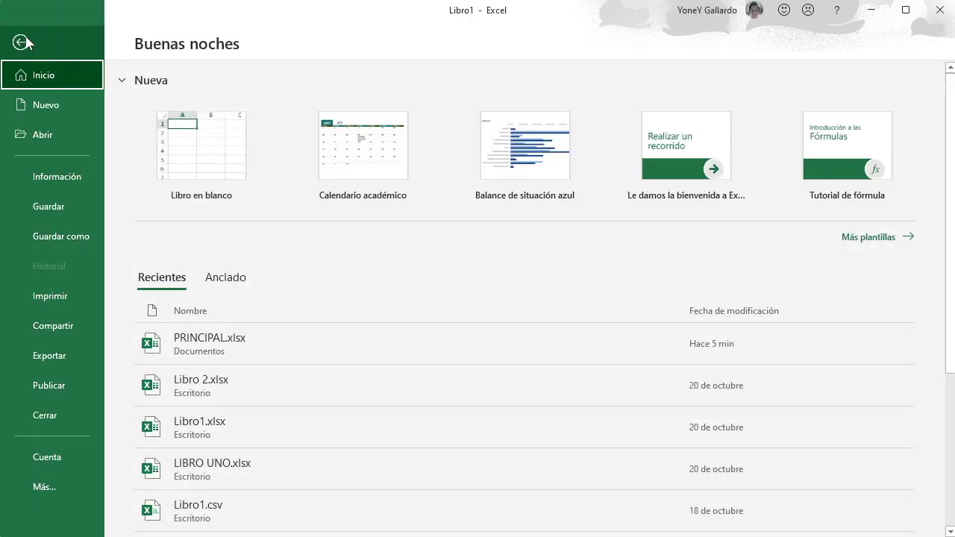
click(48, 206)
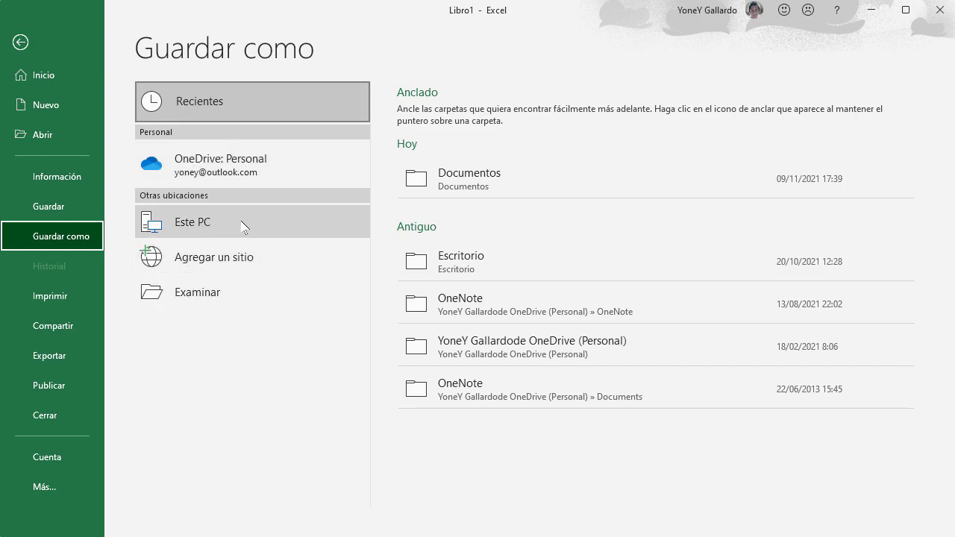
click(210, 297)
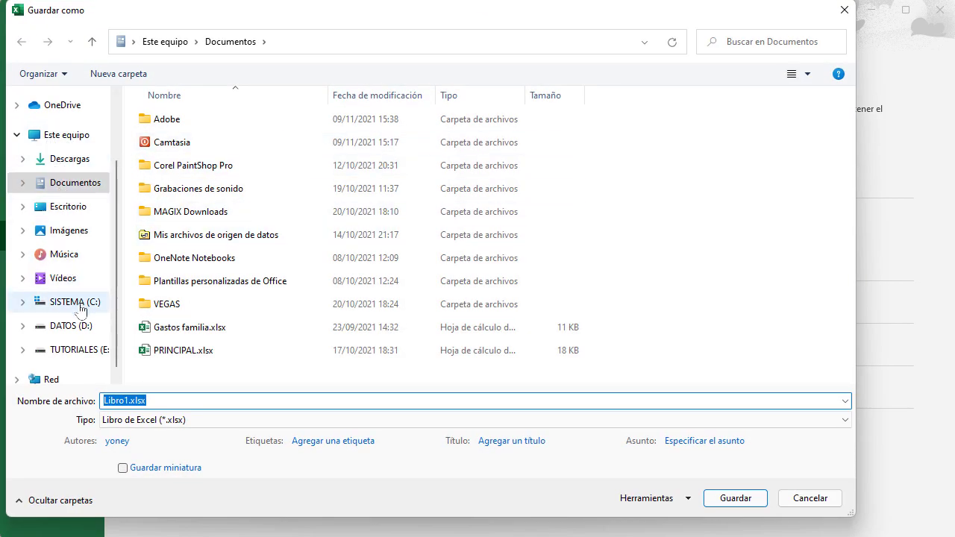
click(66, 185)
click(167, 401)
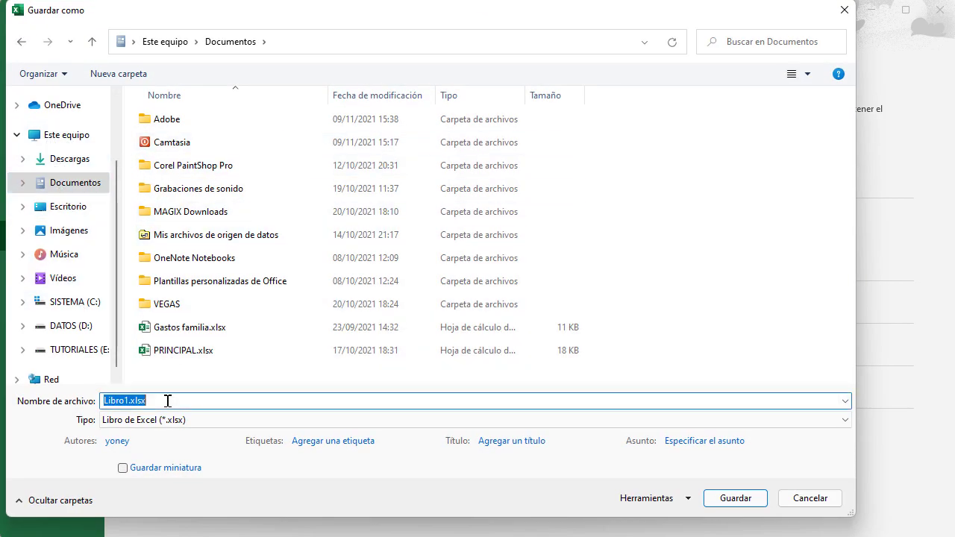
click(71, 209)
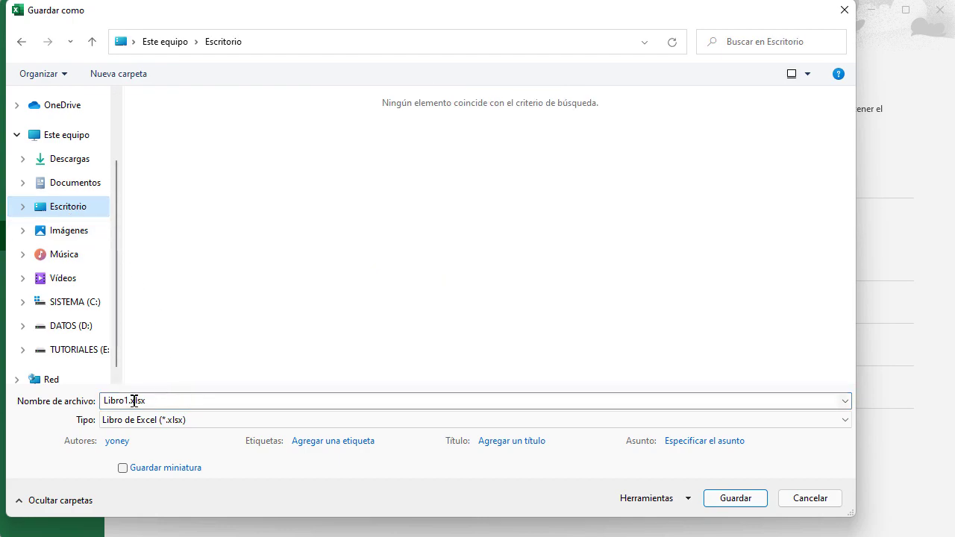
click(170, 401)
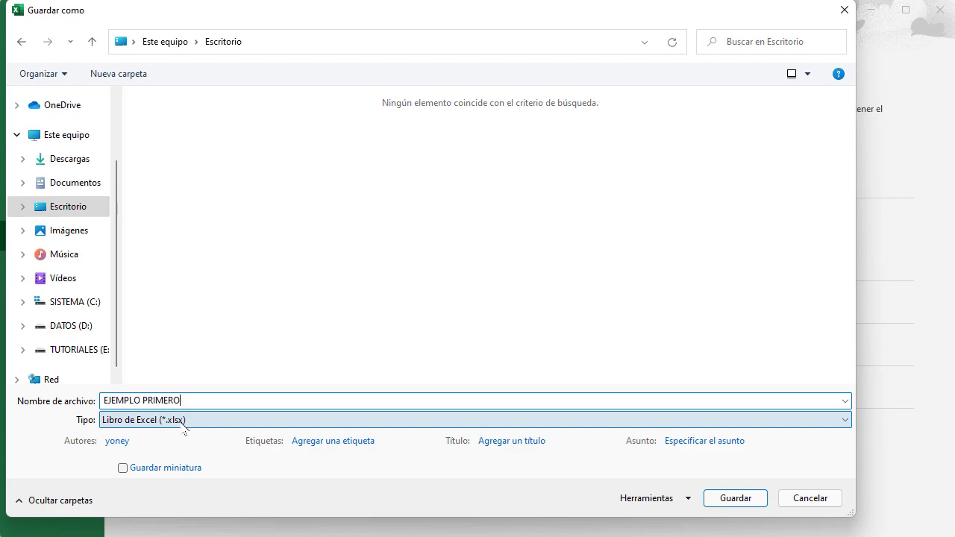
Choose the file type Libro de Excel (*.xlsx) and save the workbook.
click(185, 419)
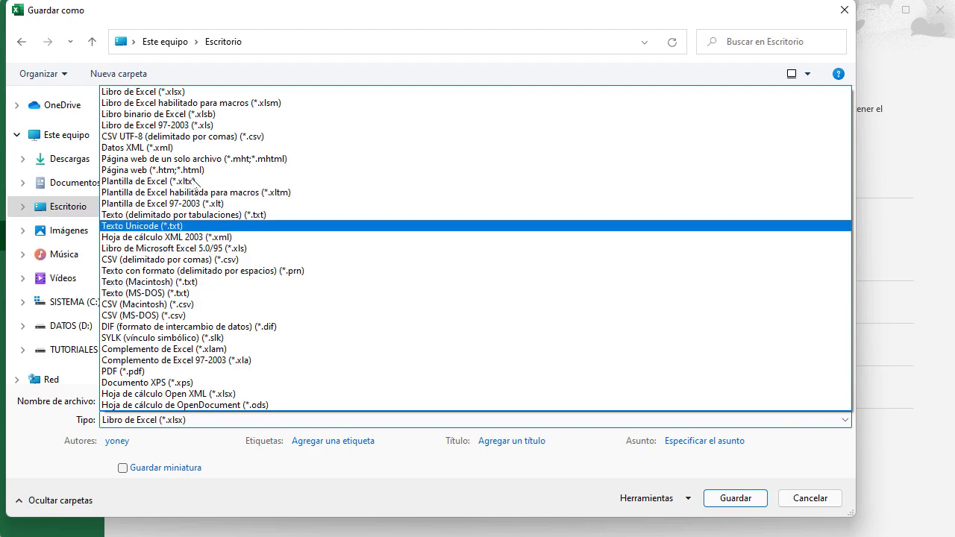
click(157, 92)
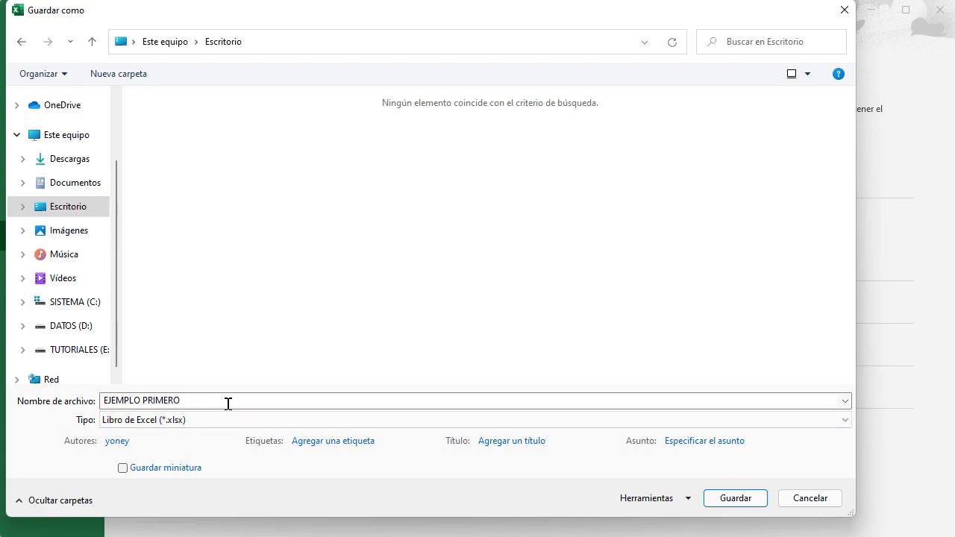
click(728, 497)
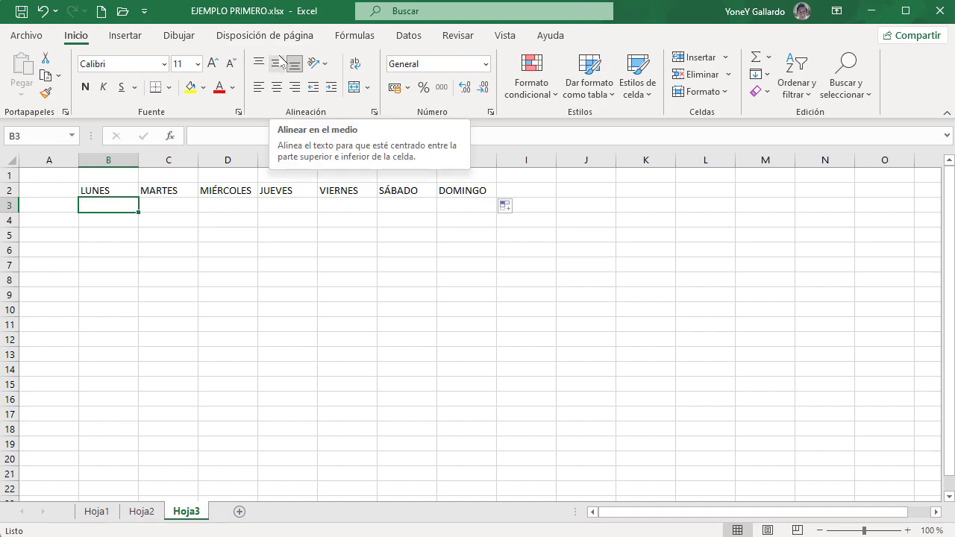
Look over the file commands and the Inicio, Insertar and Dibujar command sets of the ribbon.
click(28, 36)
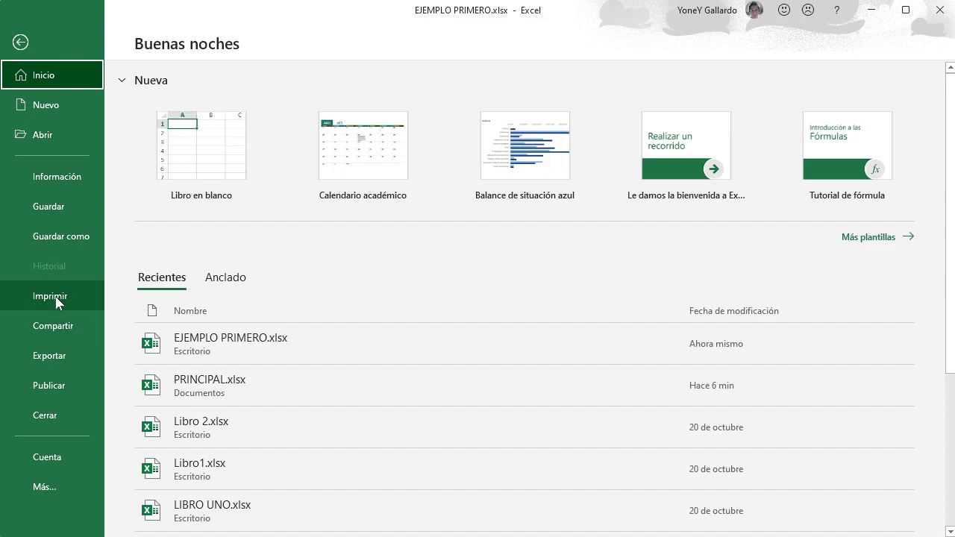
click(20, 41)
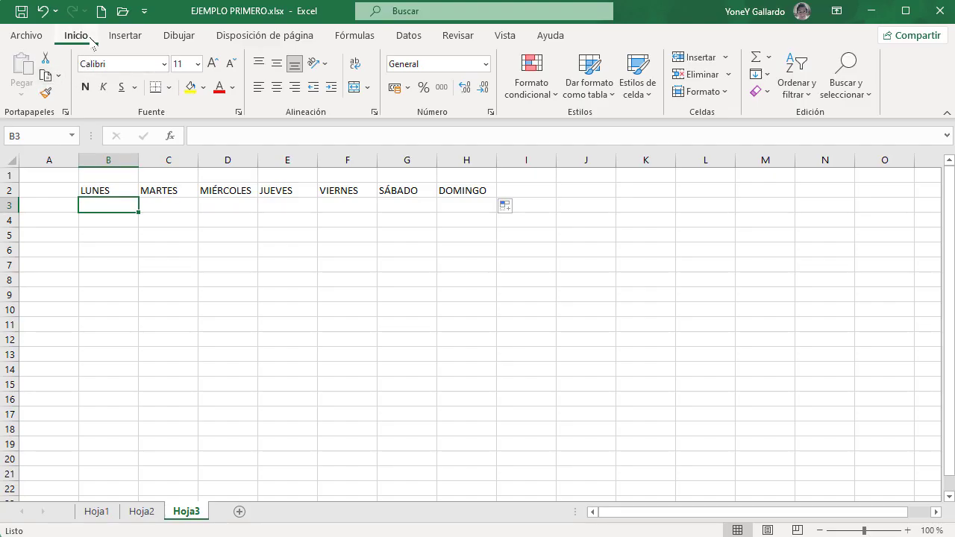
click(134, 36)
click(77, 37)
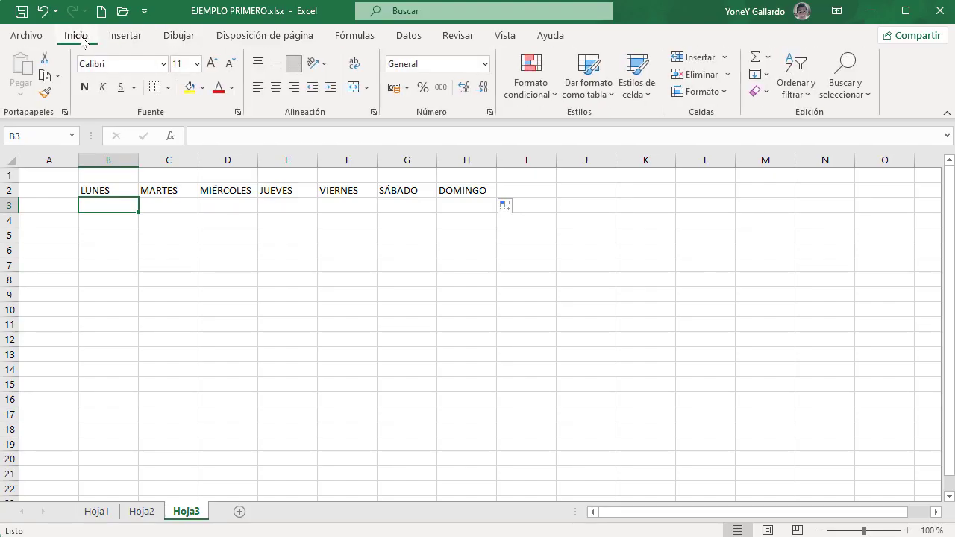
click(126, 37)
click(181, 37)
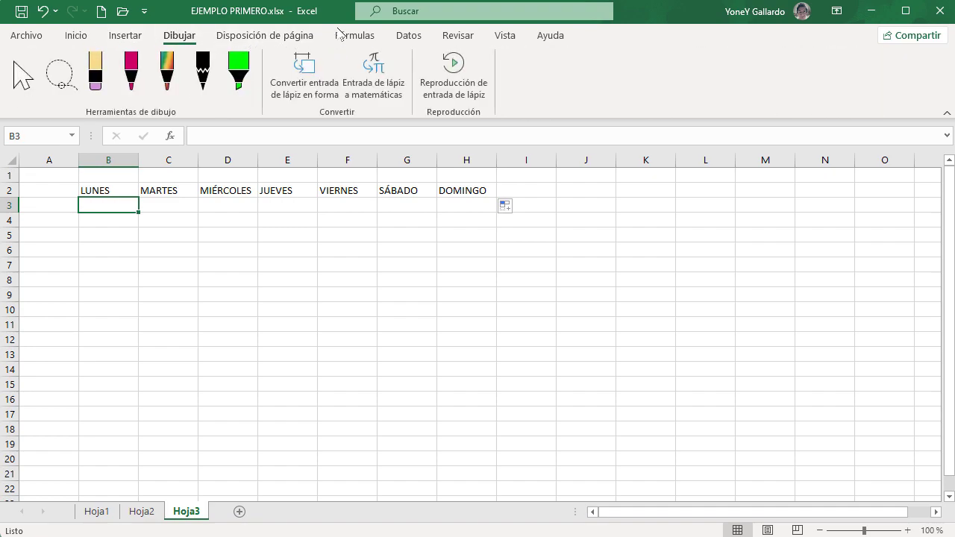
click(75, 35)
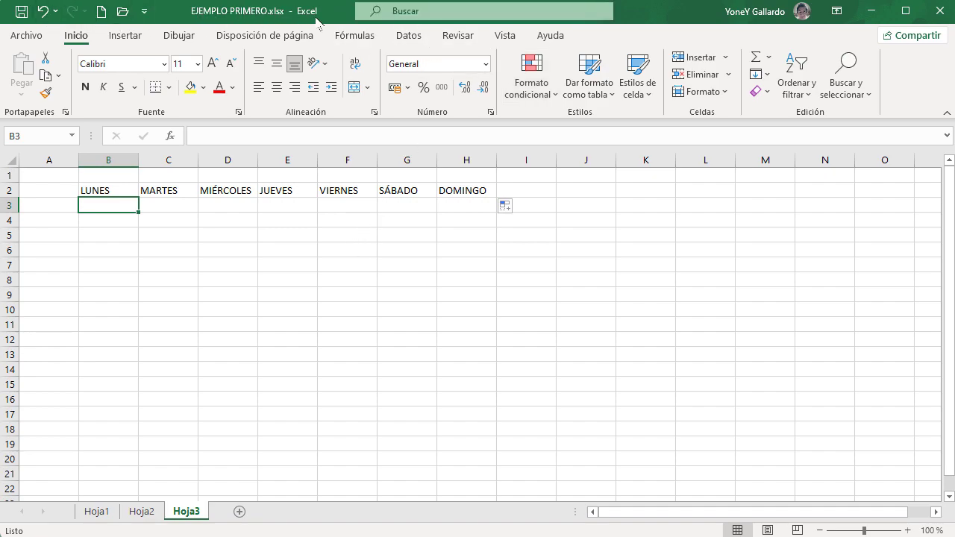
click(25, 34)
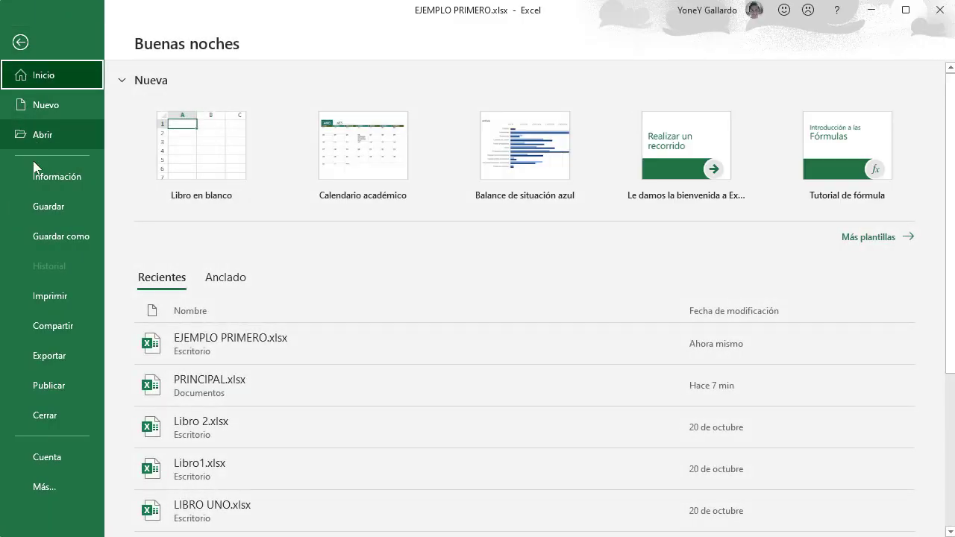
click(20, 42)
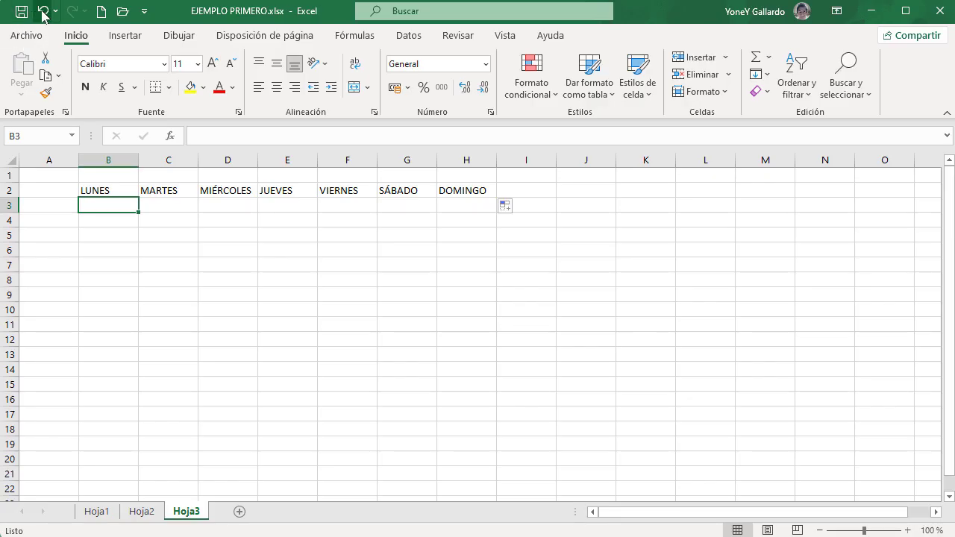
Enter HOLADSS in cell B7 and select that cell.
click(108, 259)
text(H)
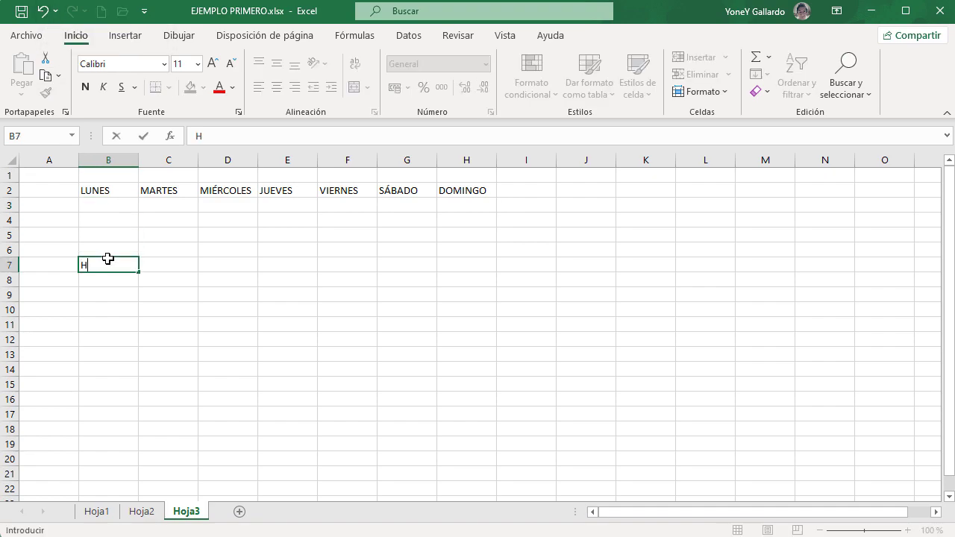
text(OLADSS)
key(Return)
click(107, 258)
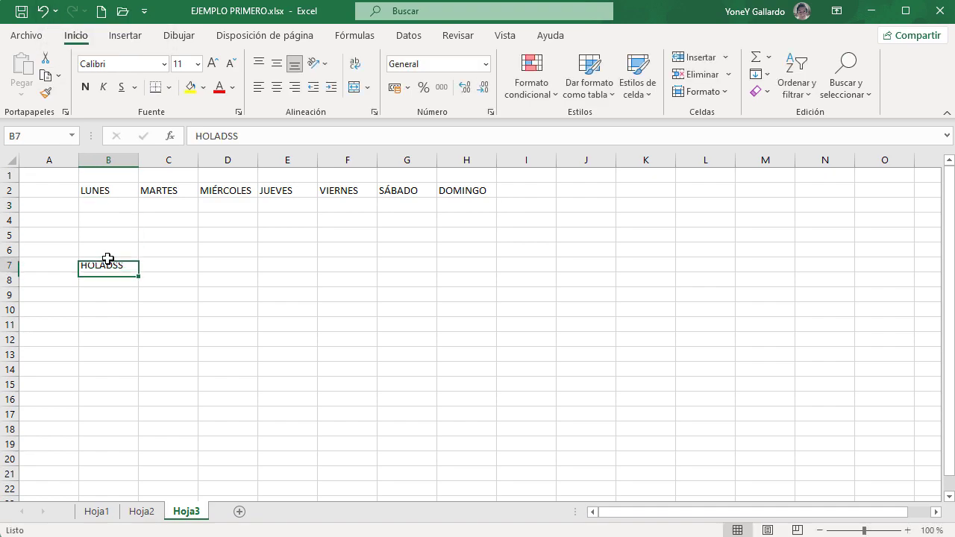
Undo the text entry in cell B7 and redo it.
click(42, 10)
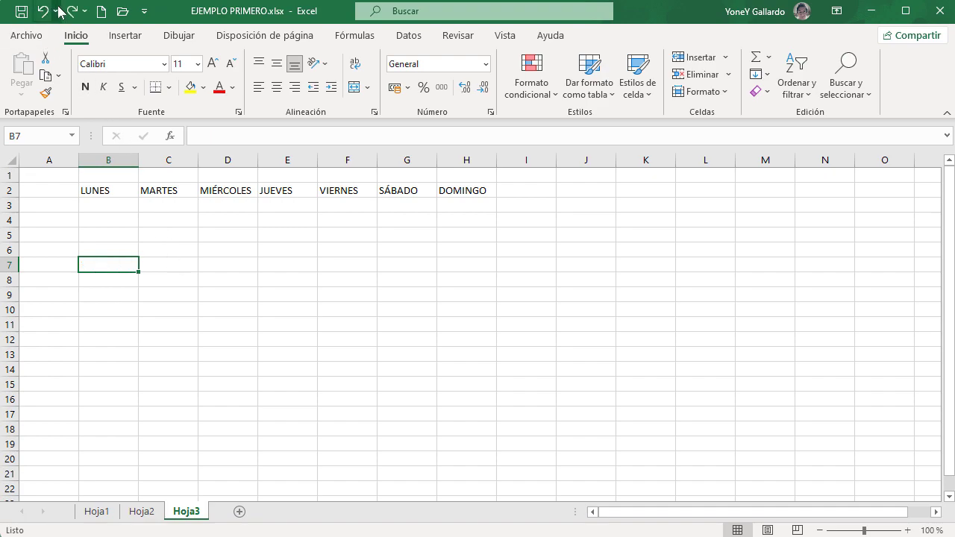
click(71, 11)
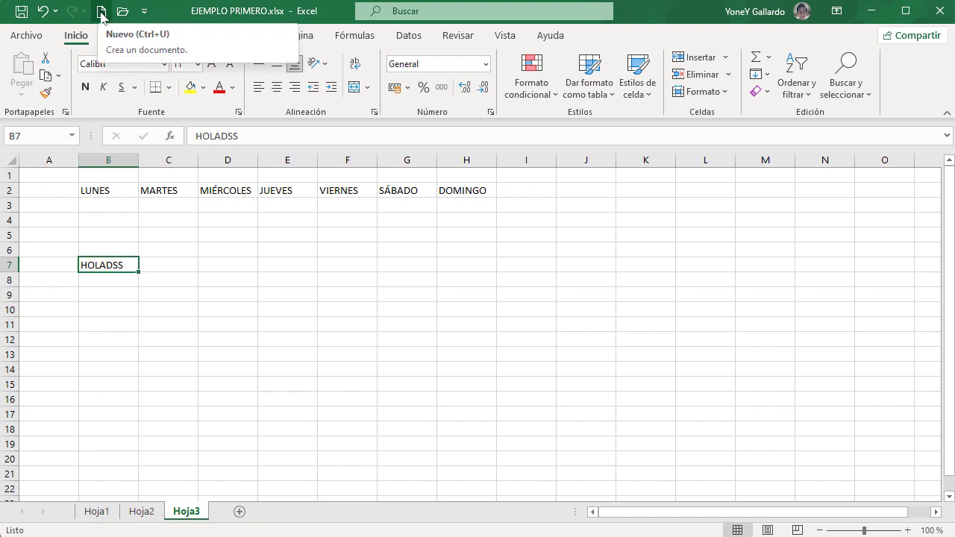
Create a new blank workbook and close it, and view the recent workbooks available to open.
click(100, 12)
drag(226, 27, 209, 86)
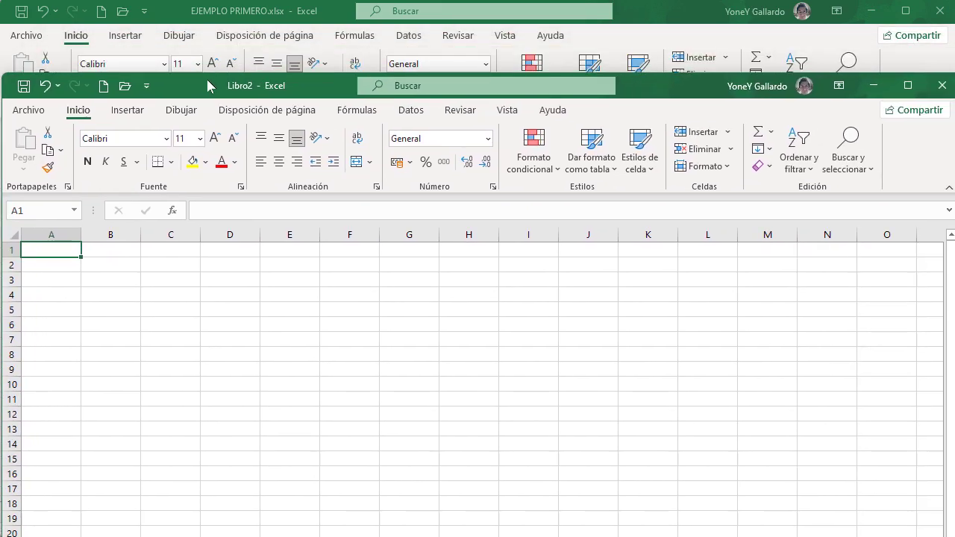
click(939, 84)
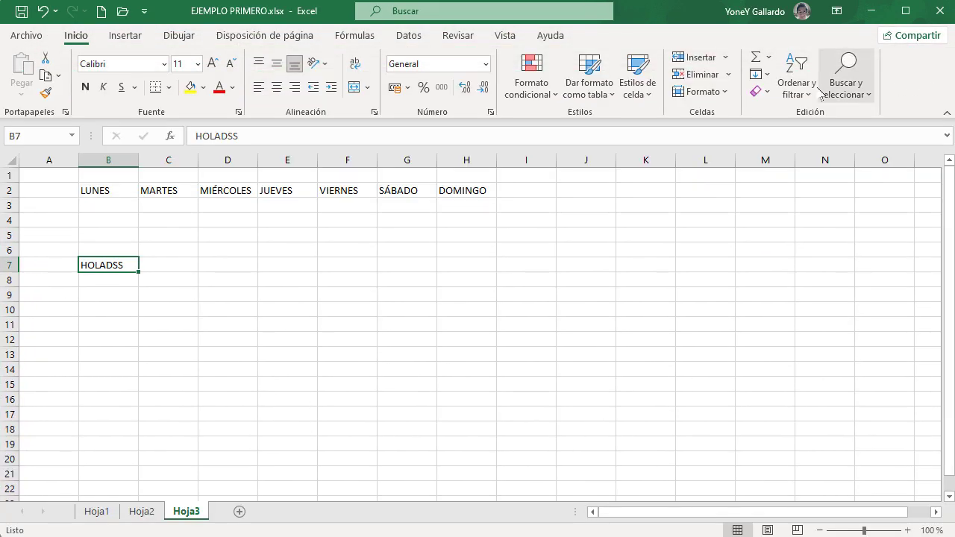
click(123, 13)
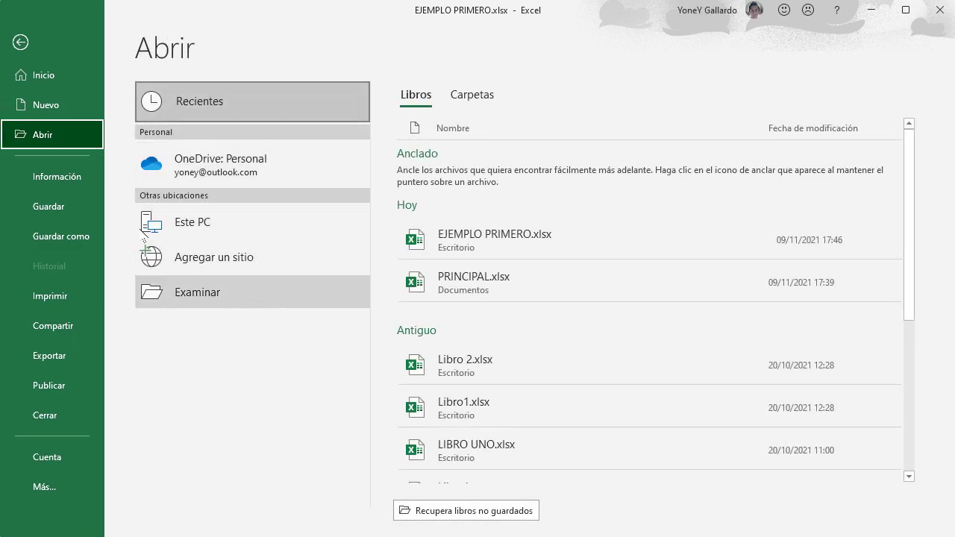
click(20, 43)
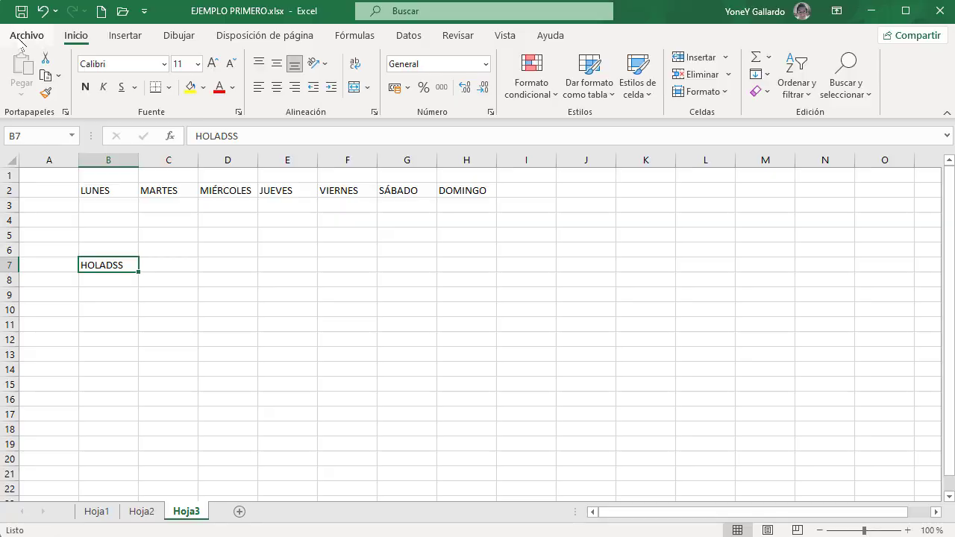
Add the Impresión rápida command to the quick access toolbar, remove it again and review the other available commands.
click(144, 10)
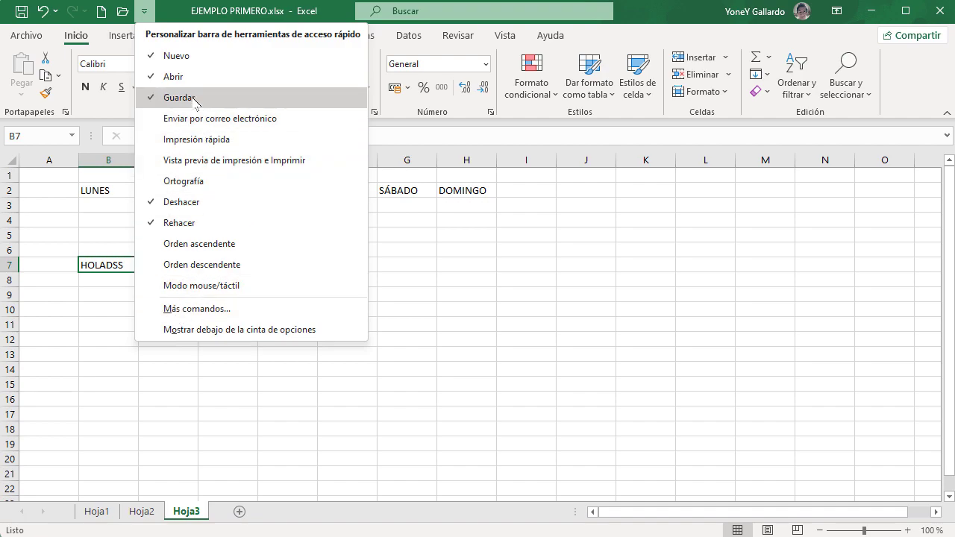
click(195, 139)
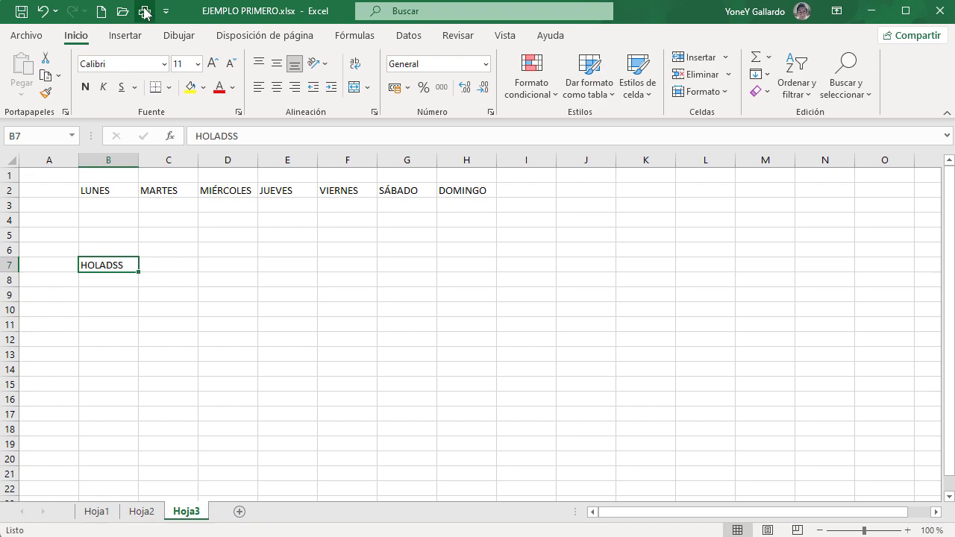
click(165, 11)
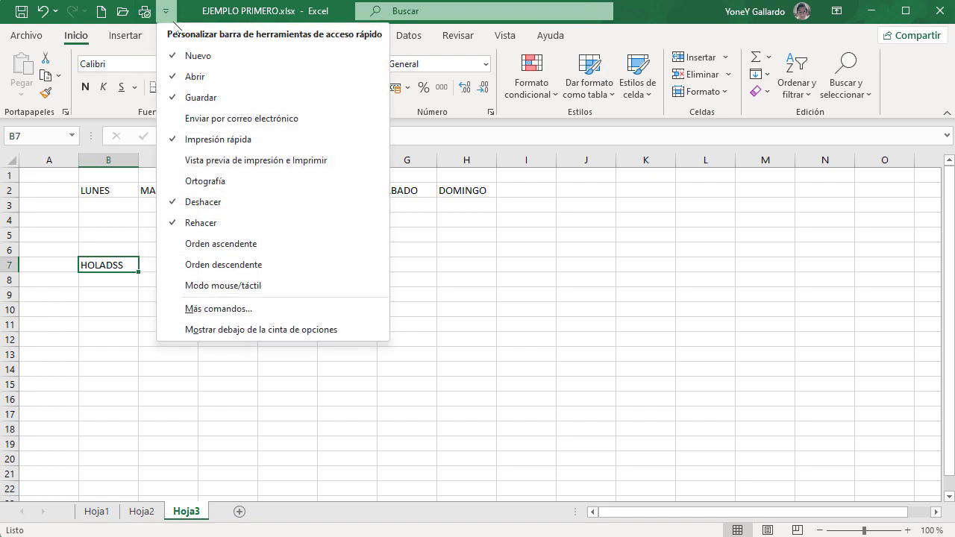
click(198, 141)
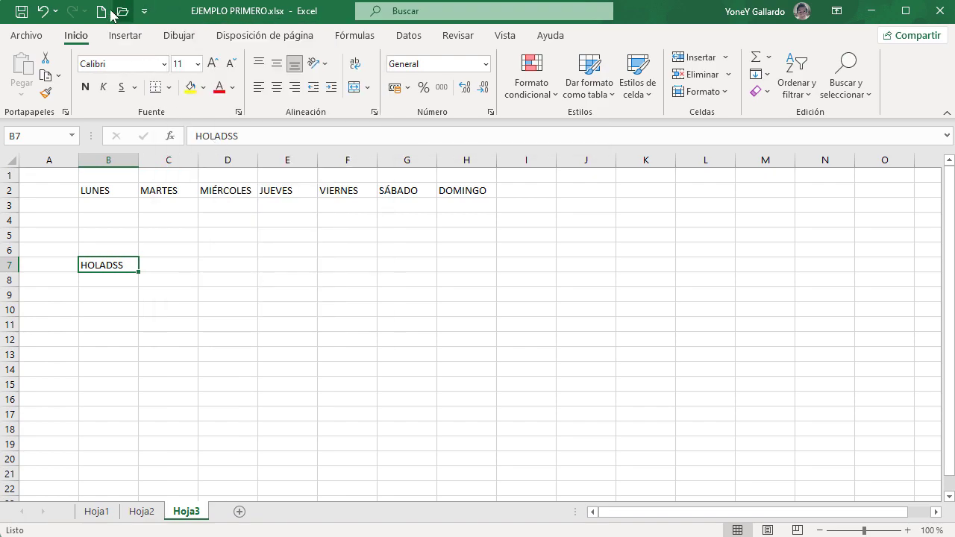
click(144, 11)
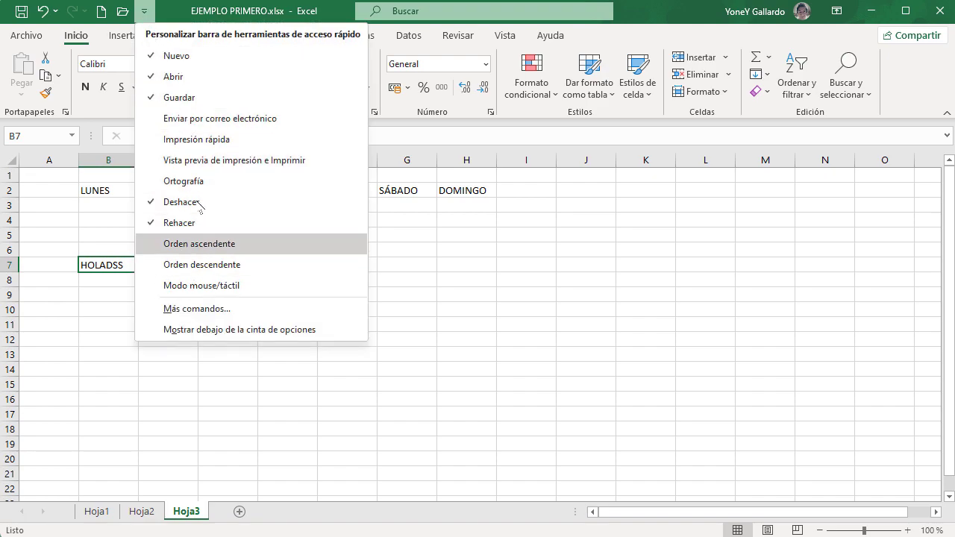
click(402, 229)
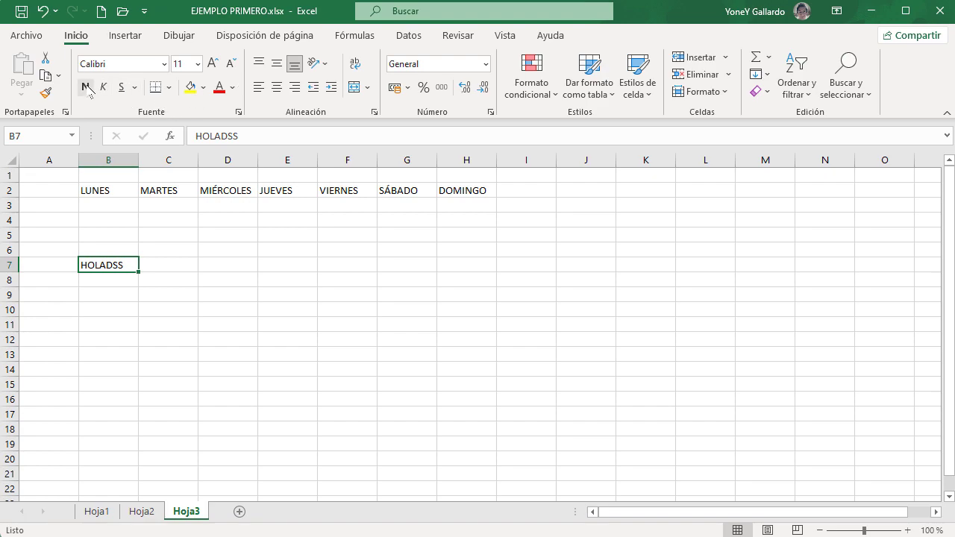
Find the Negrita command through search, apply it to the weekday headings in B2:H2, and undo the formatting.
drag(104, 193, 447, 191)
ctrl+scroll(481, 241, up, 1)
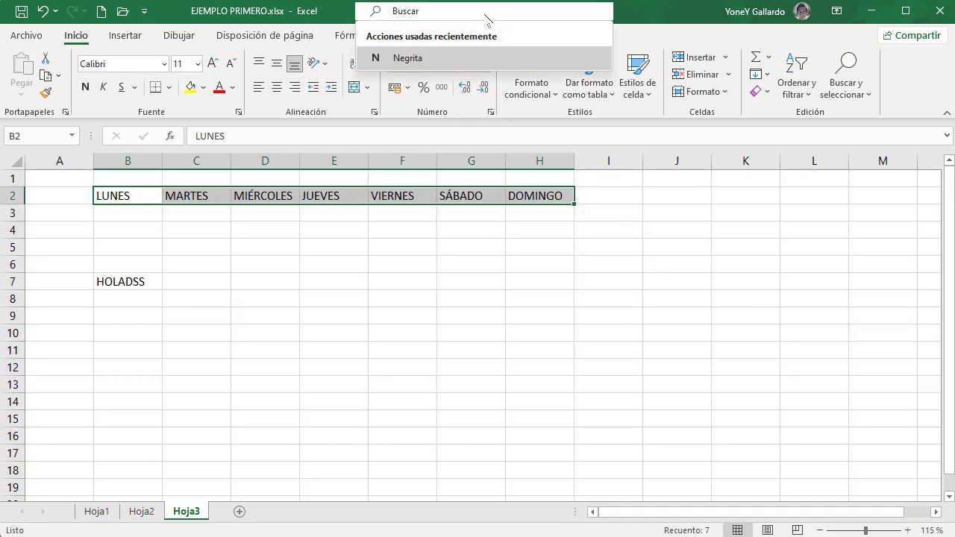
text(NEGRI)
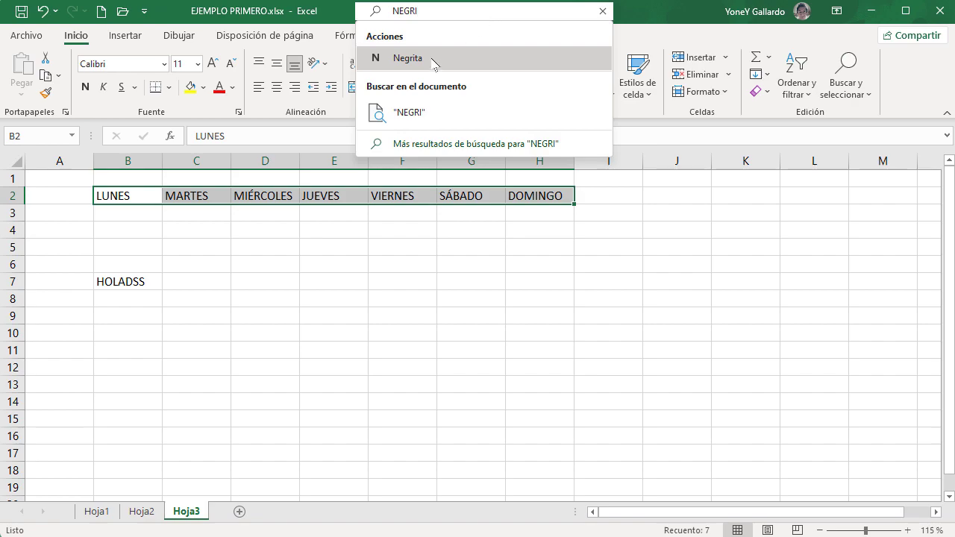
click(423, 65)
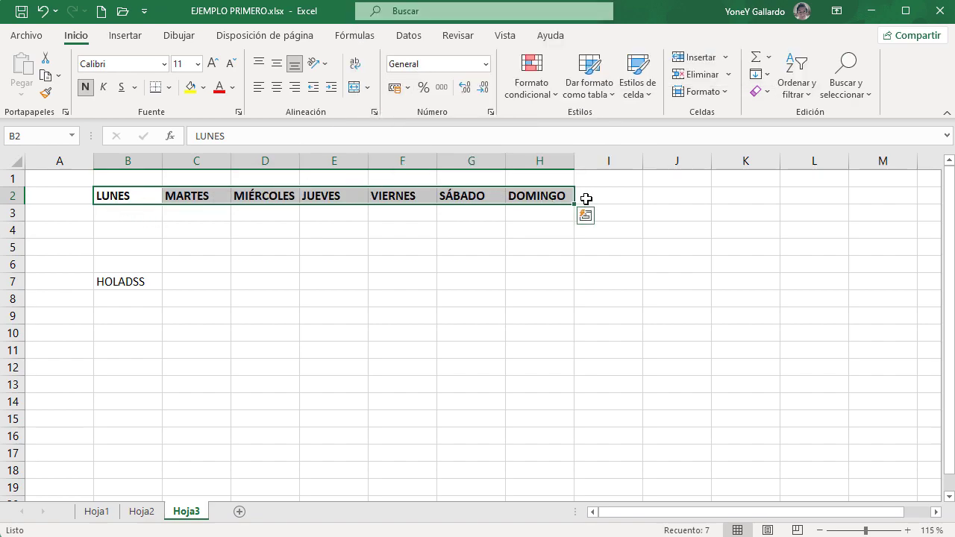
key(ctrl+z)
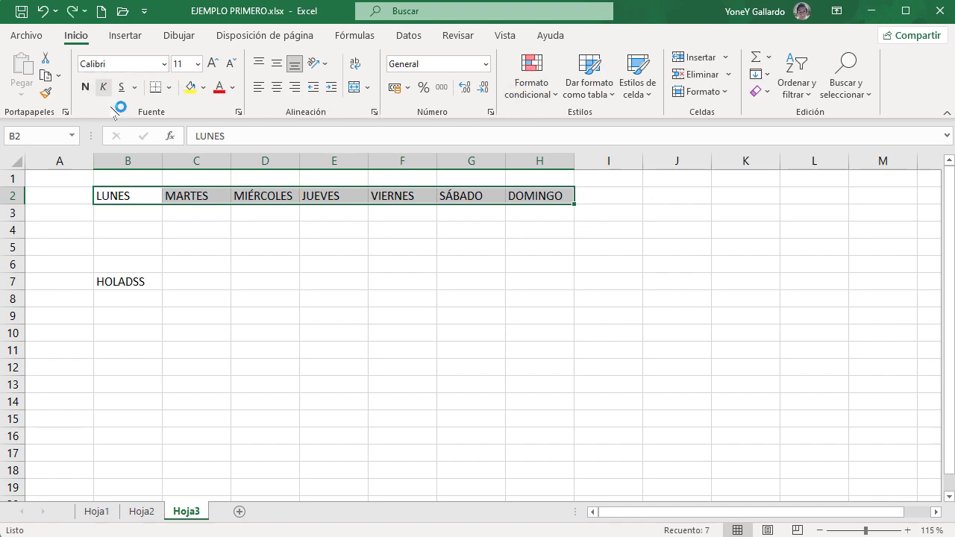
click(498, 197)
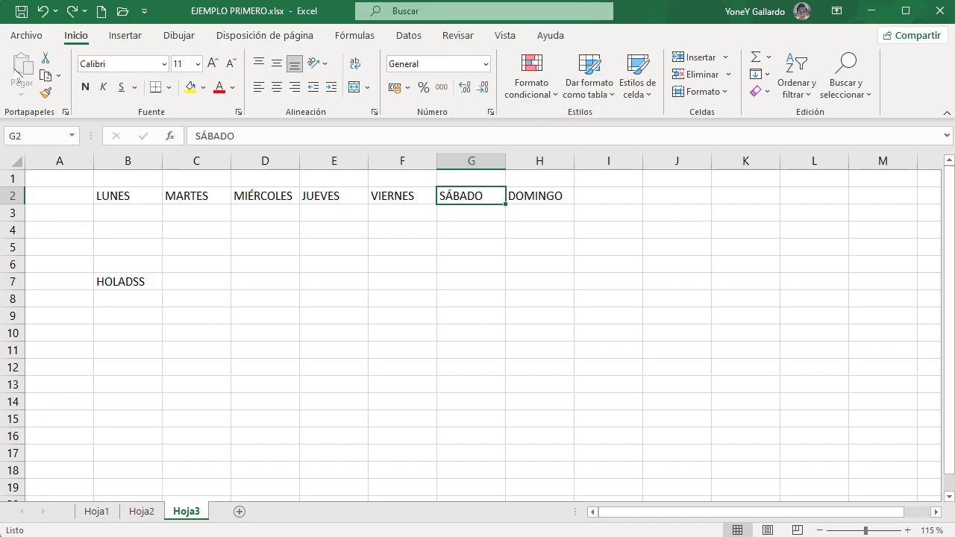
Delete the contents of cell B7 and select cell B2.
click(125, 35)
click(179, 35)
click(83, 37)
click(124, 286)
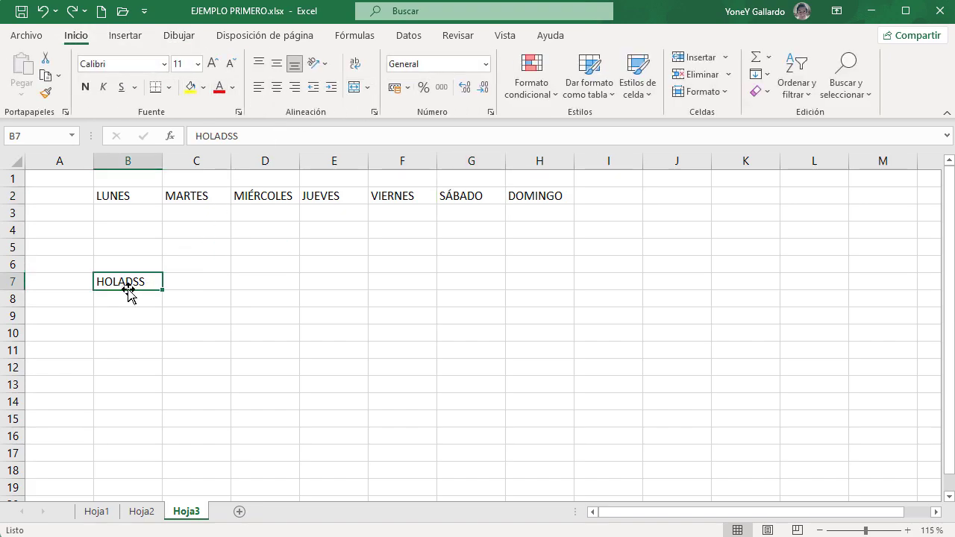
key(Delete)
click(145, 204)
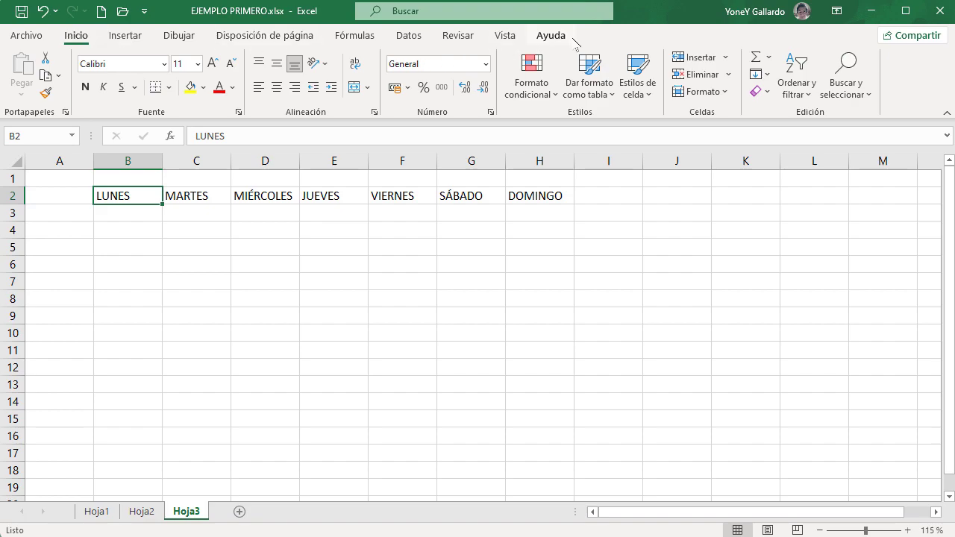
Collapse the ribbon to its tab names and make the weekday headings in B2:H2 bold.
click(946, 116)
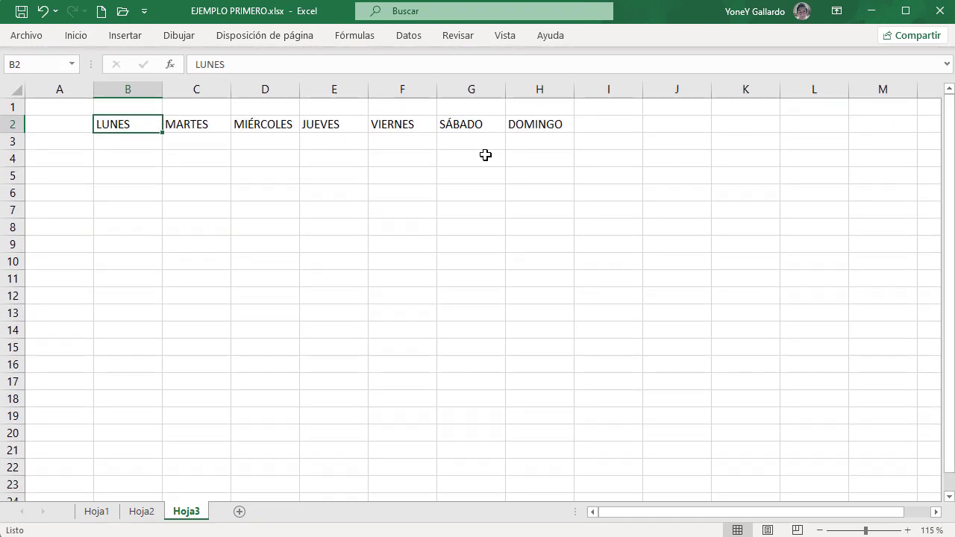
drag(113, 120, 524, 124)
click(76, 36)
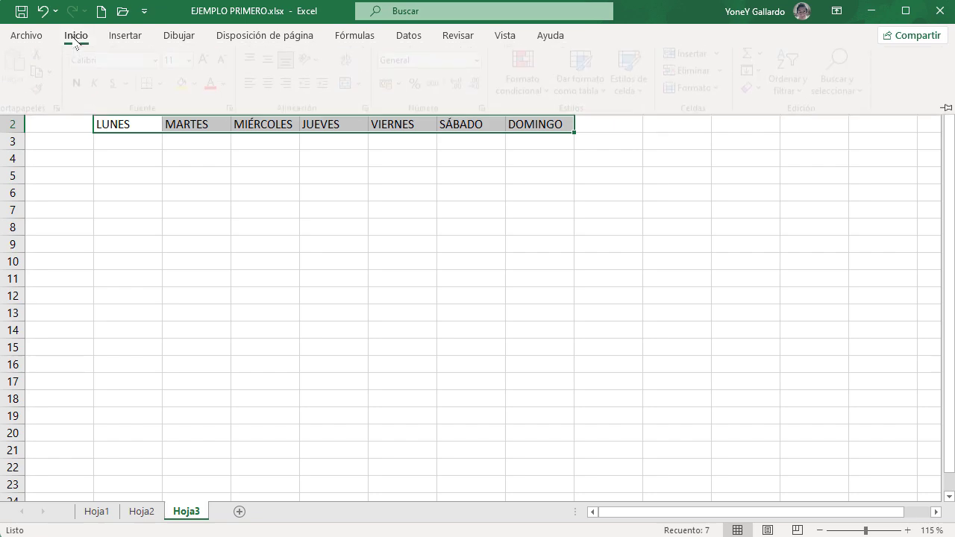
click(86, 87)
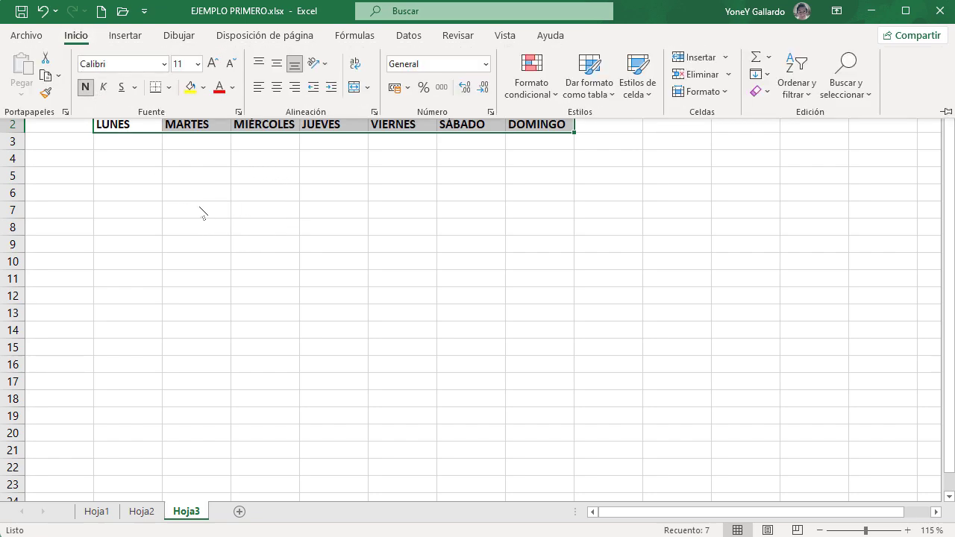
click(115, 190)
click(119, 195)
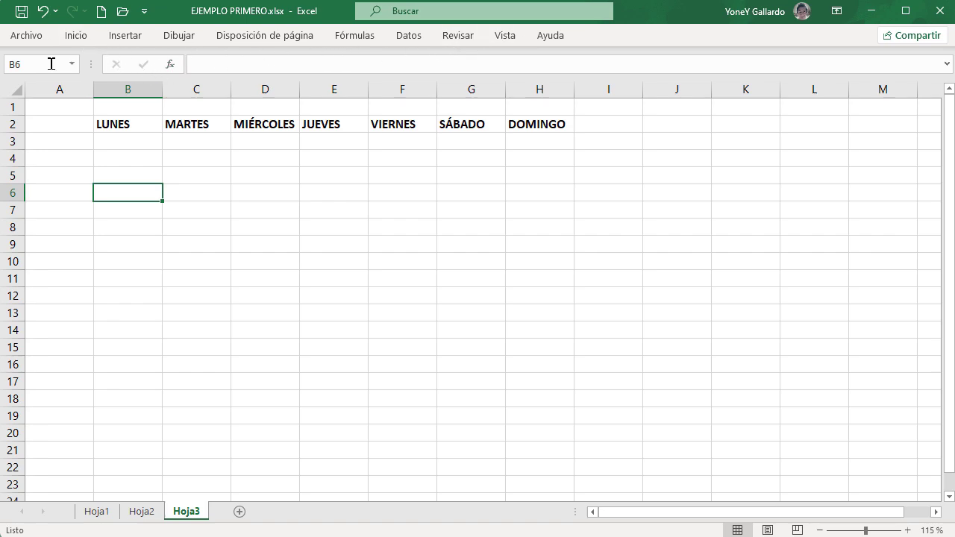
Pin the ribbon so its commands stay displayed, and select cell C5.
click(77, 36)
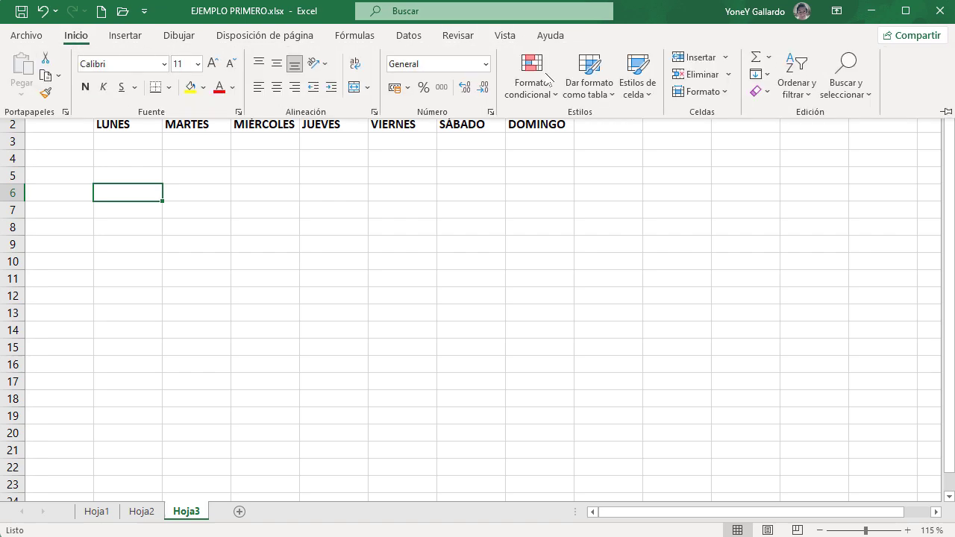
click(945, 112)
click(198, 248)
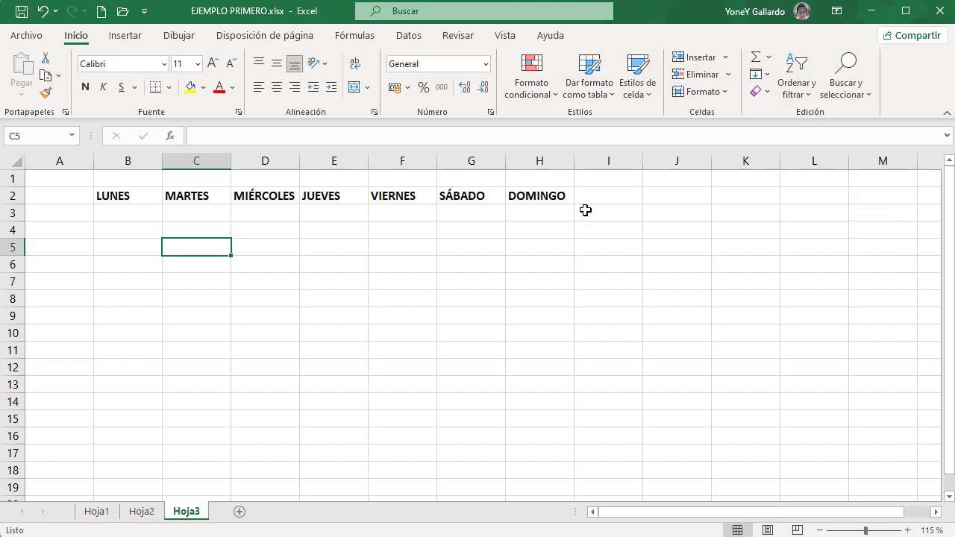
Look over the ribbon commands for inserting and drawing, and return to the Inicio commands.
click(125, 36)
click(176, 36)
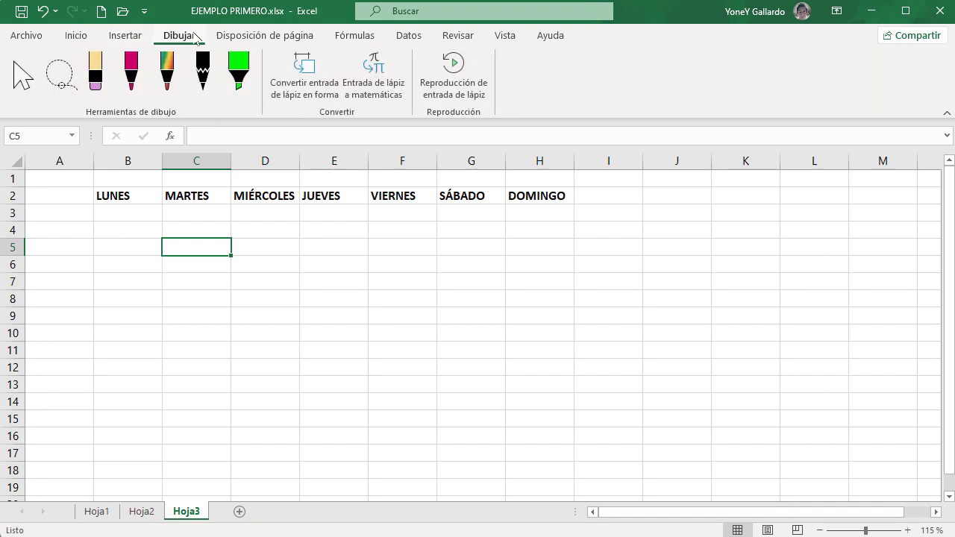
click(76, 36)
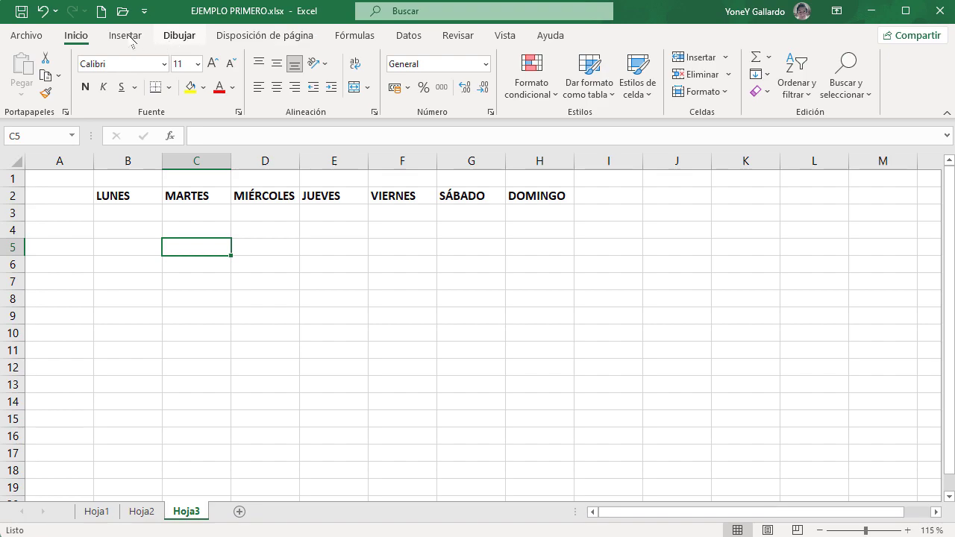
click(124, 37)
click(78, 36)
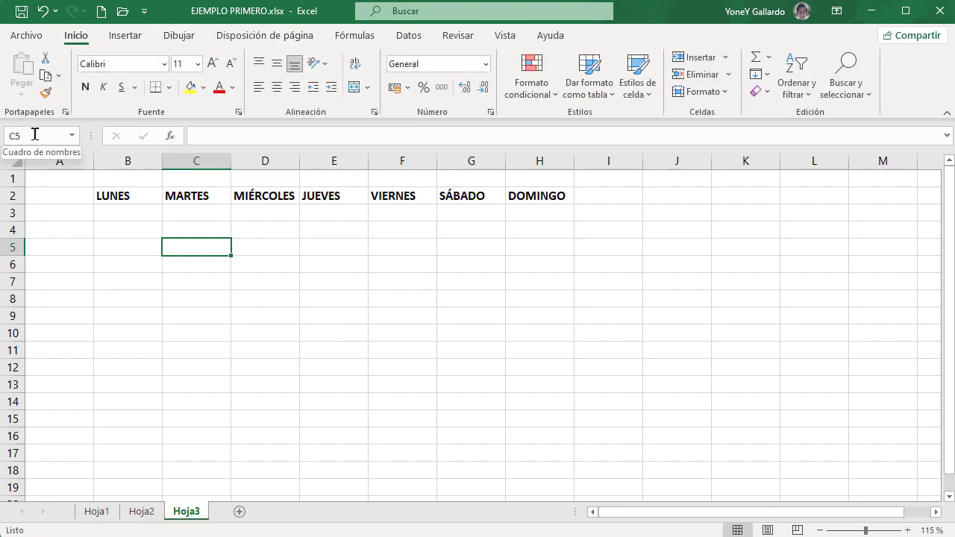
Examine how cell references combine column and row using cell B2, columns B and F, and rows 2 and 8.
click(133, 195)
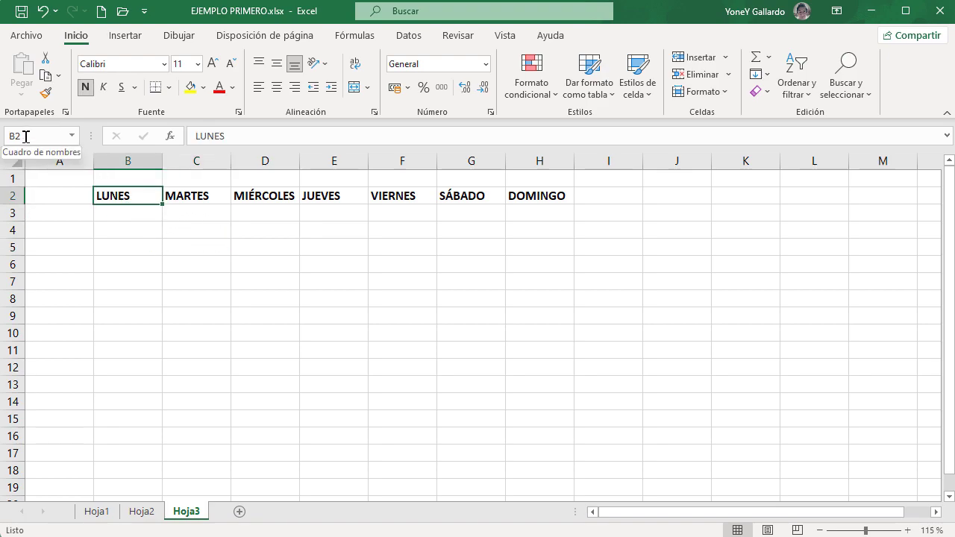
click(128, 162)
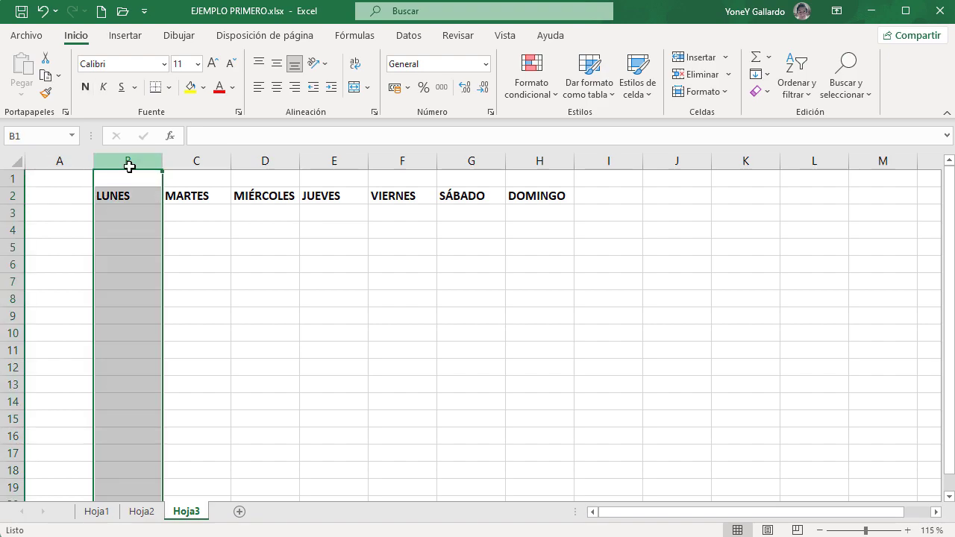
click(17, 195)
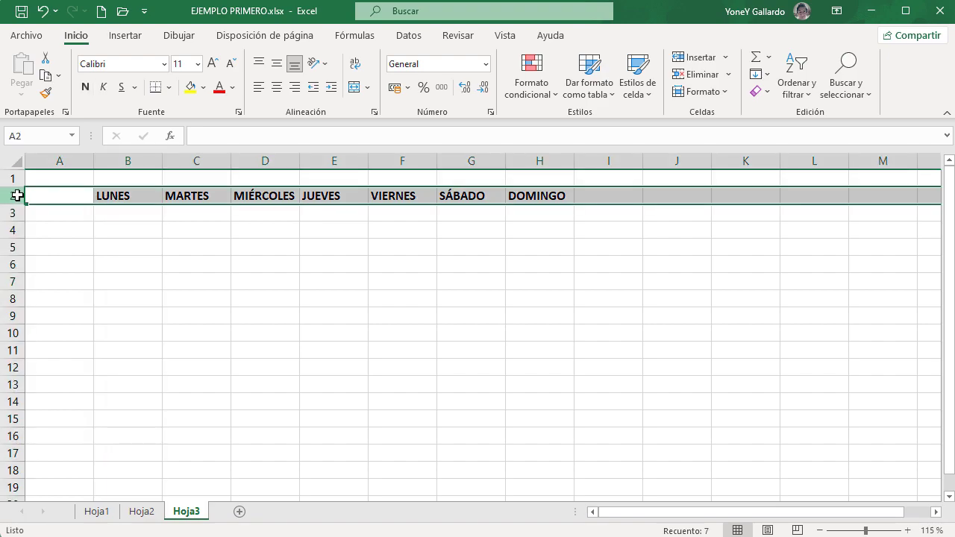
click(425, 160)
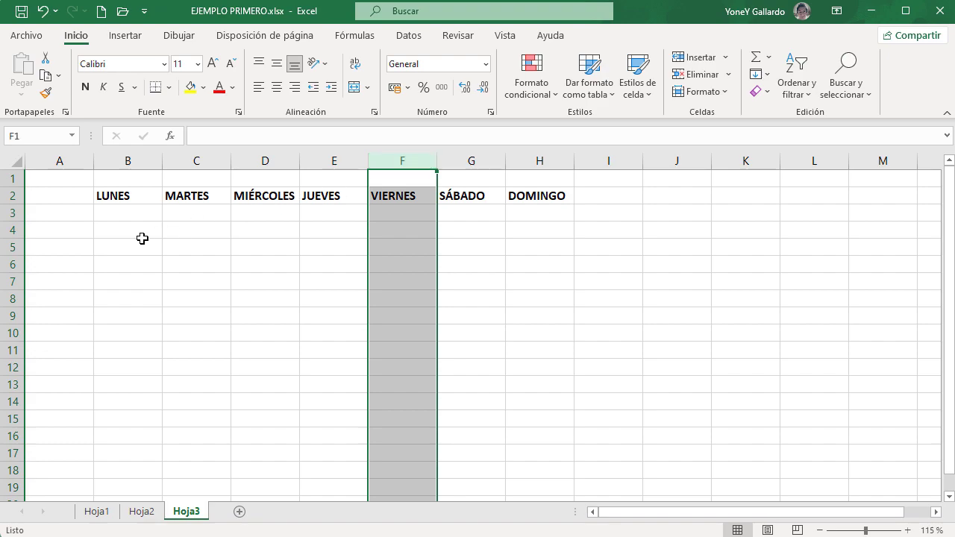
click(15, 298)
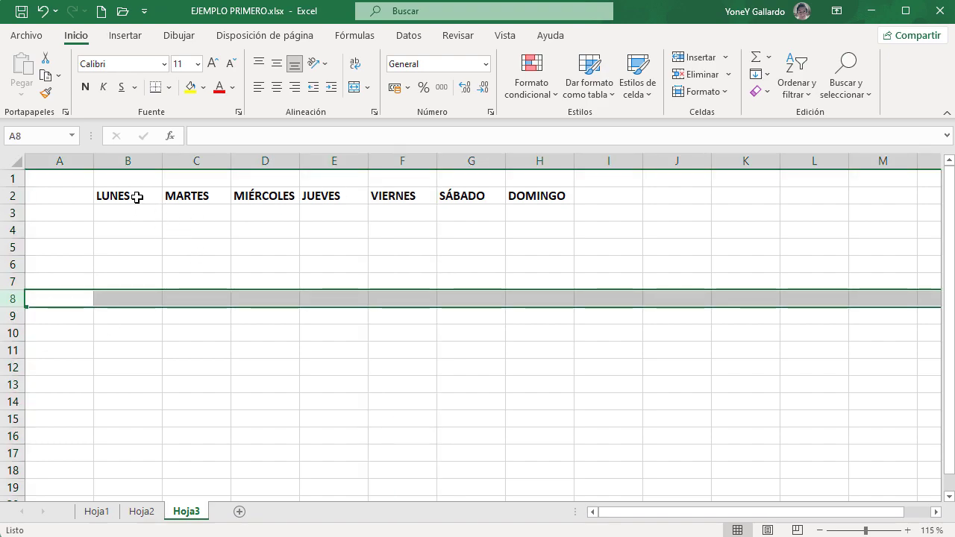
click(128, 161)
click(12, 195)
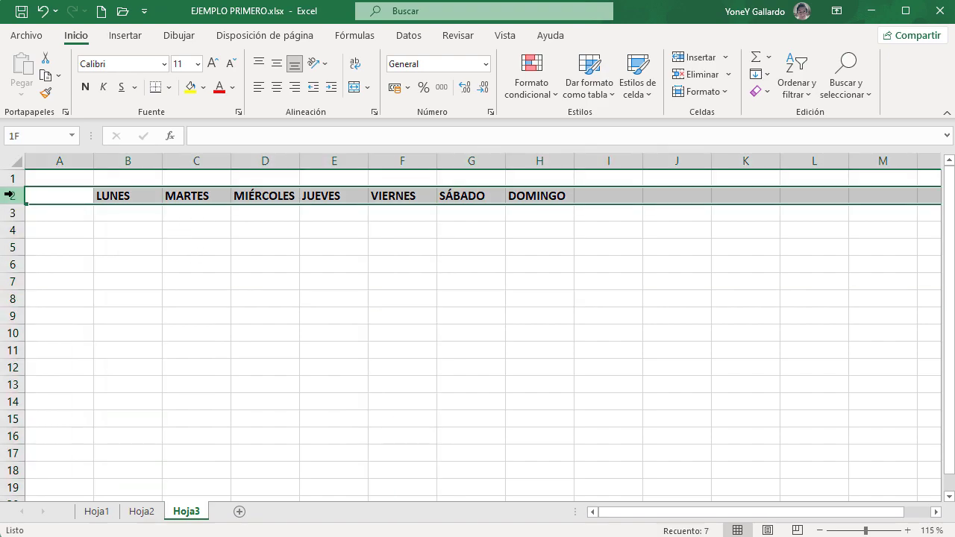
Assign the name PRIMERO to cell B2 and reselect the cell to check its name.
click(134, 195)
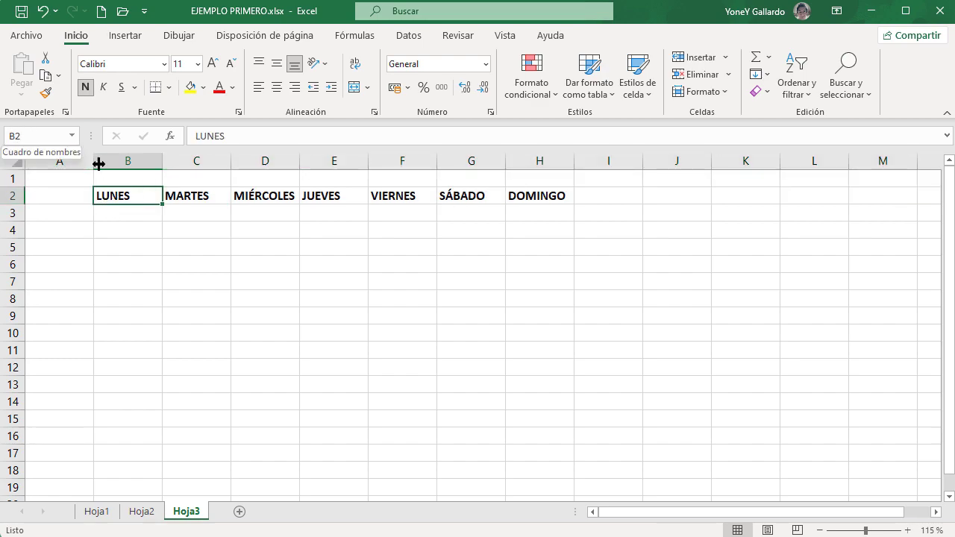
click(35, 137)
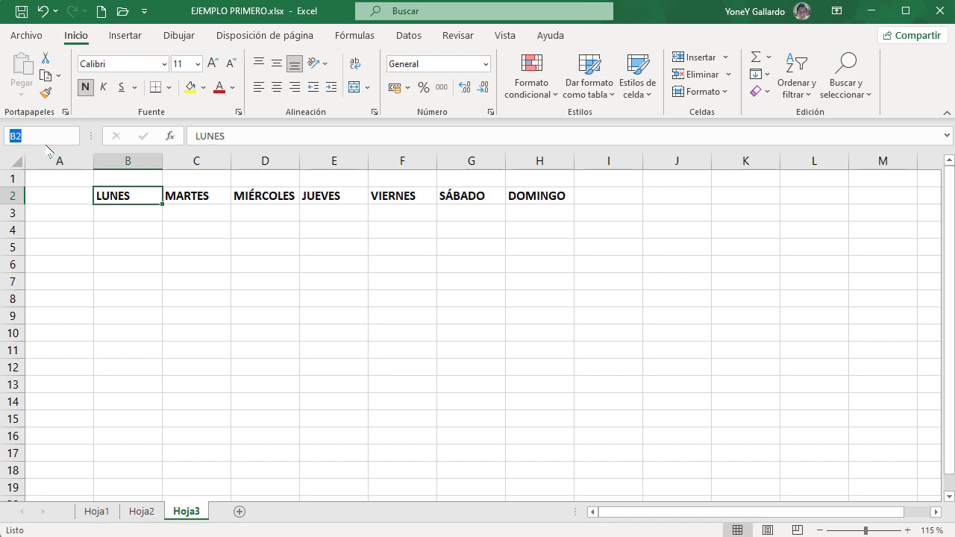
text(PRIMERO)
key(Return)
click(192, 196)
click(120, 197)
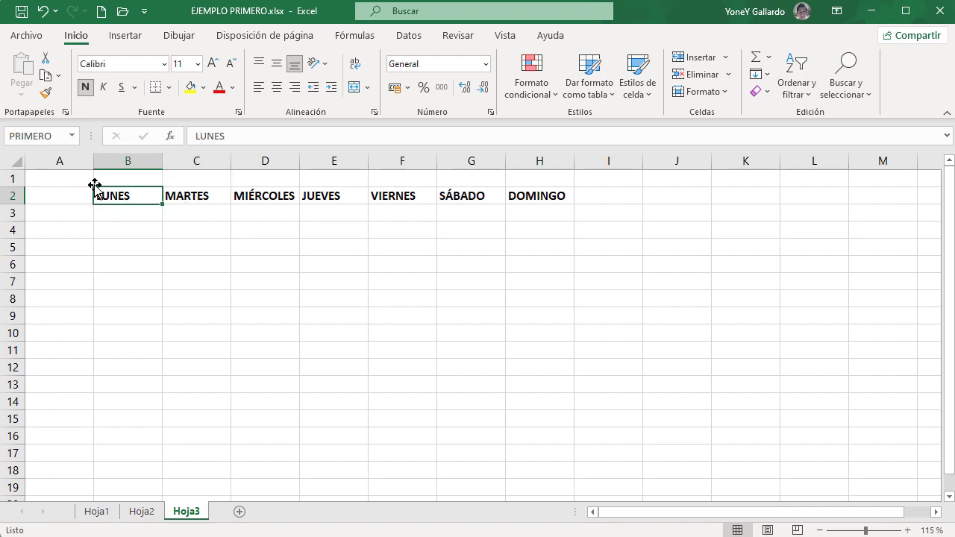
Check the references of cells C2 and D2, highlighting column D and row 2.
click(187, 196)
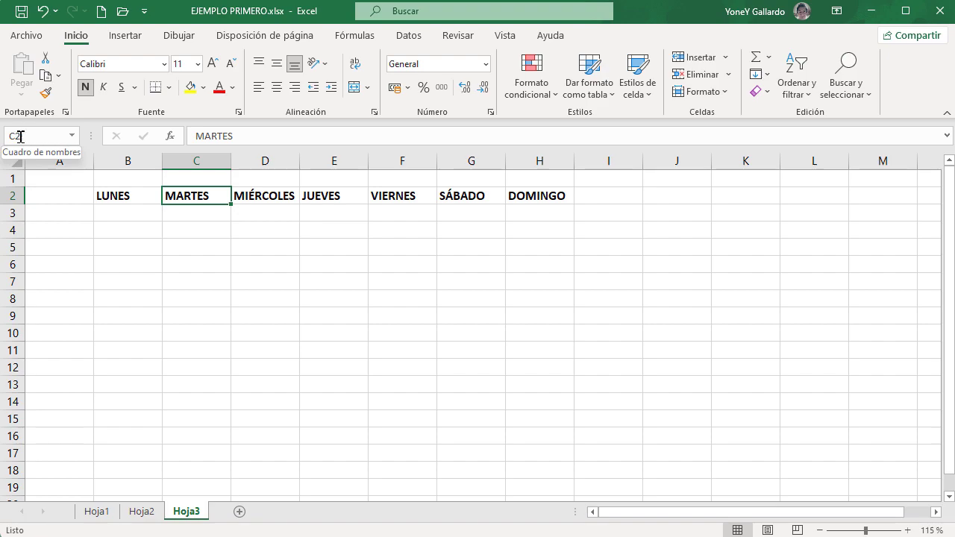
click(268, 162)
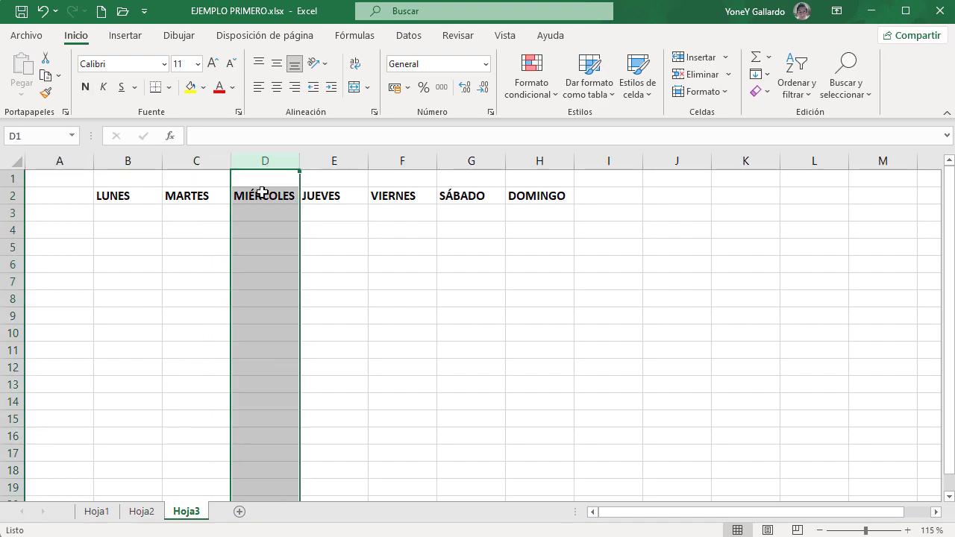
click(21, 200)
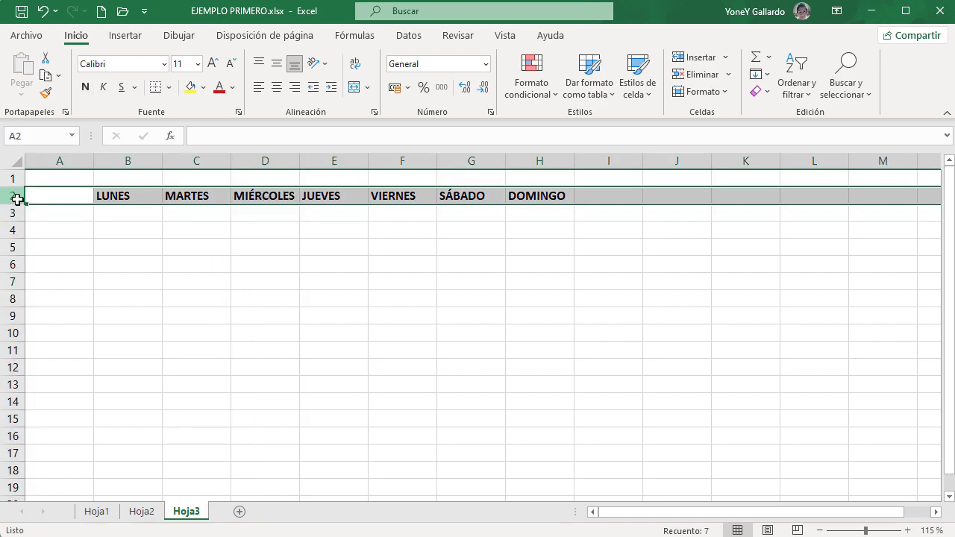
click(259, 194)
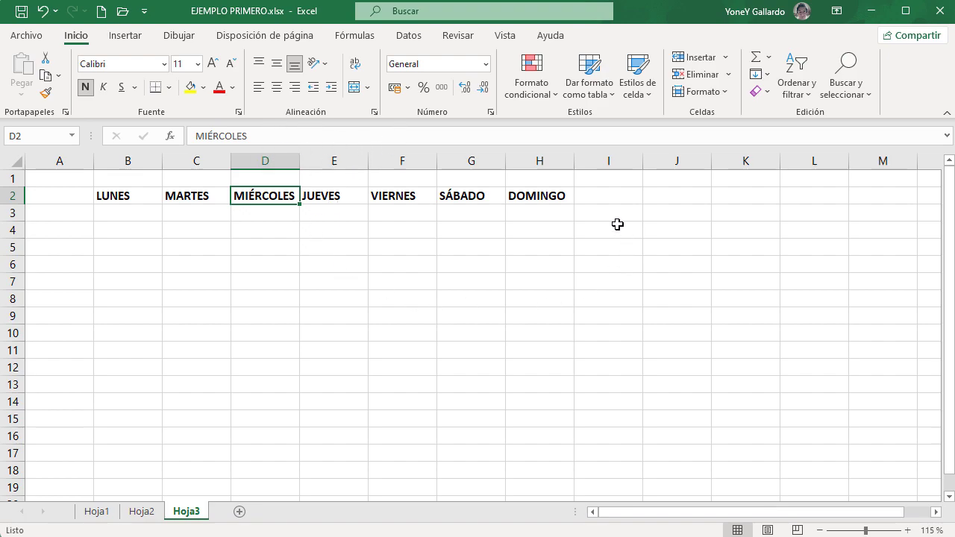
View the content of cell F2 in the formula bar, expand and collapse the bar, and select cell I3.
click(604, 200)
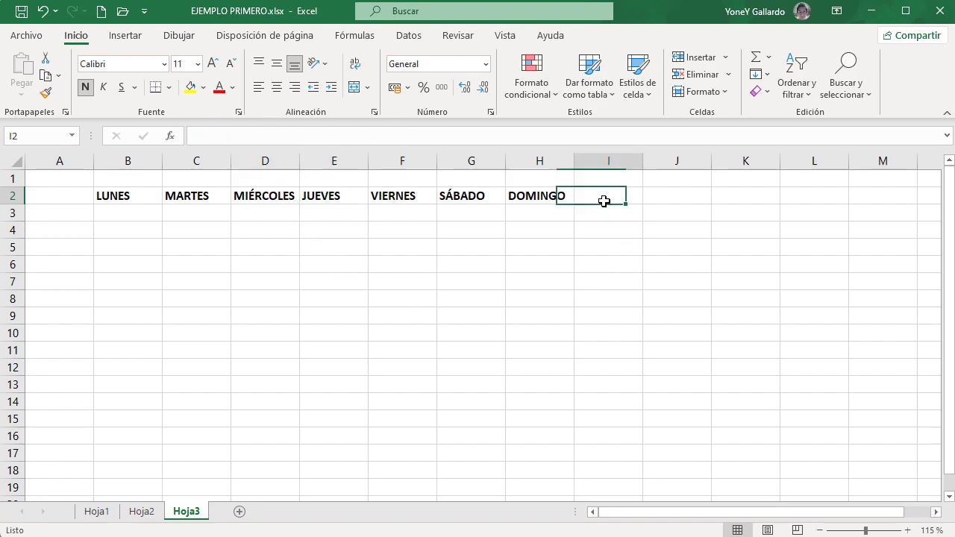
click(396, 198)
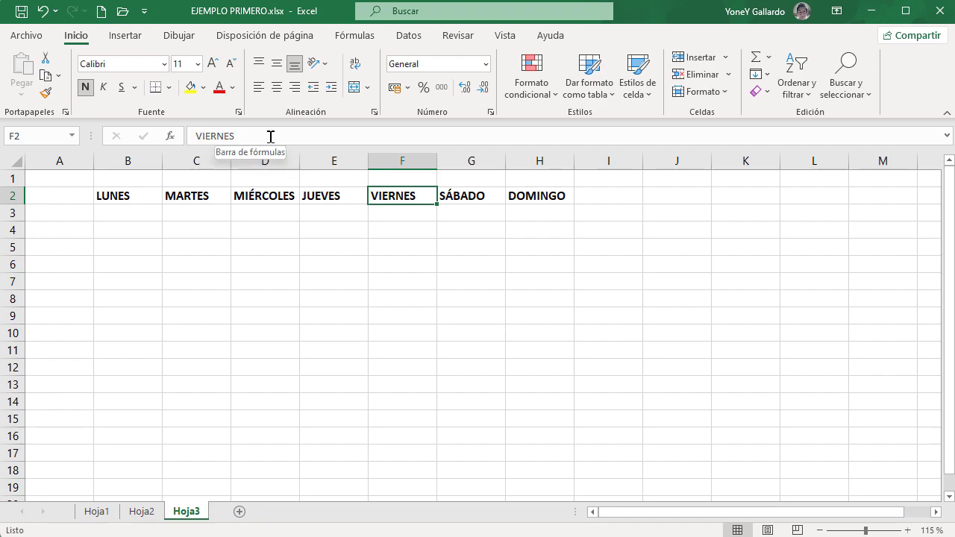
click(947, 135)
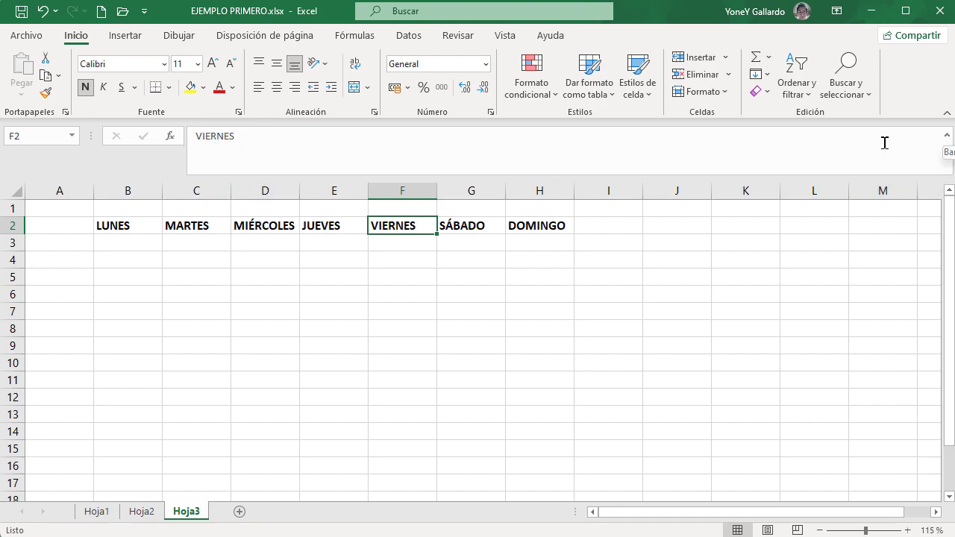
click(947, 136)
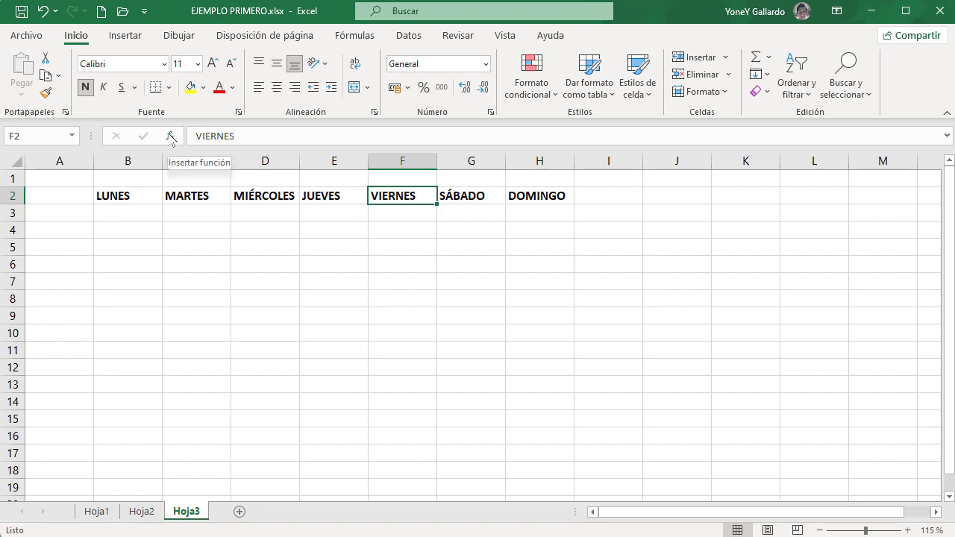
click(613, 194)
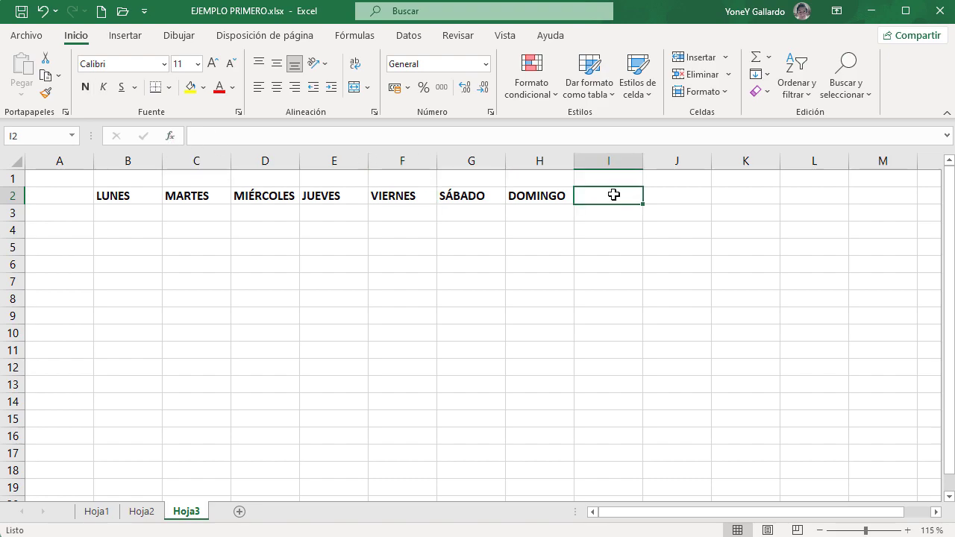
click(612, 212)
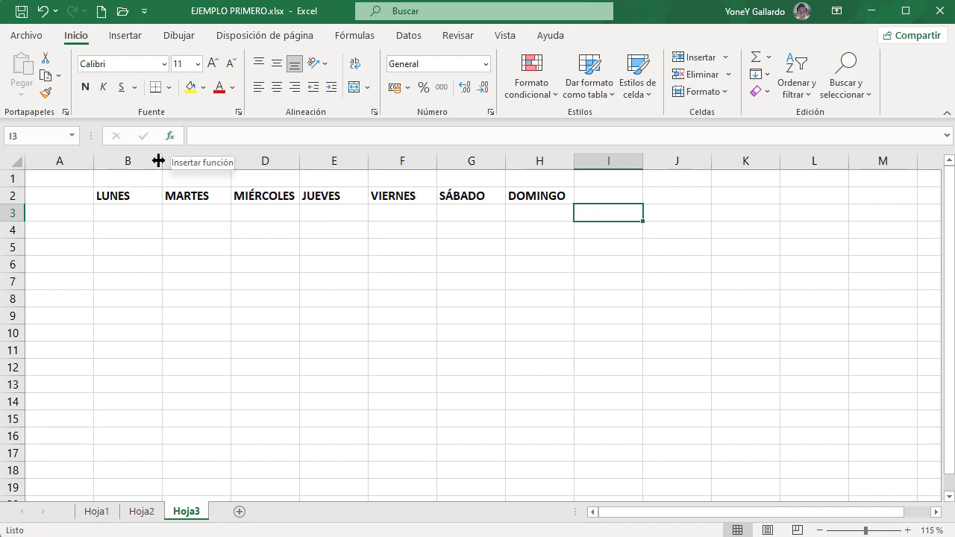
Enter 20 in B3 and 25 in C3 under the weekday headings, and extend the number series through H3.
click(131, 217)
text(20)
key(Return)
key(Right)
key(Up)
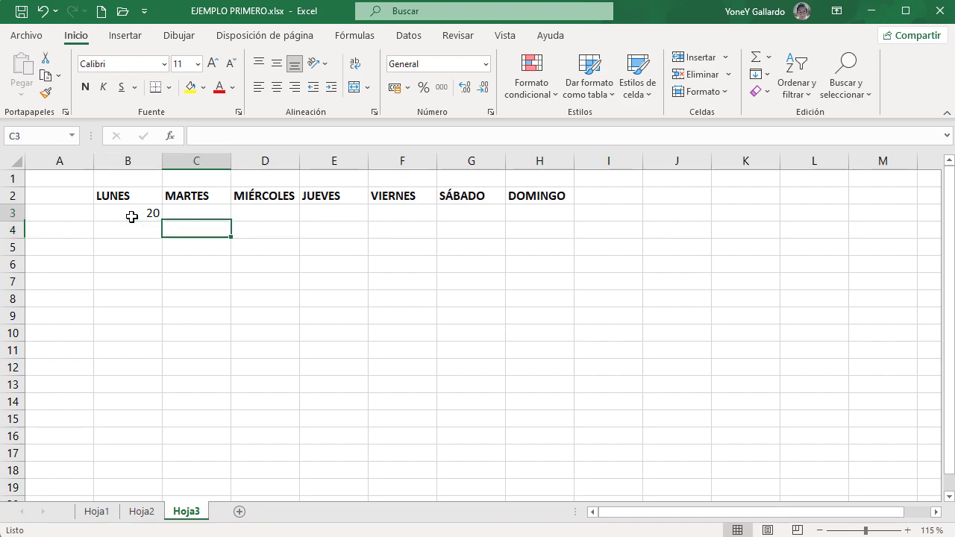
text(25)
key(Return)
drag(131, 216, 559, 224)
click(640, 223)
Start inserting a function in cell J3, browse all function categories and search for SUMAR.
click(673, 219)
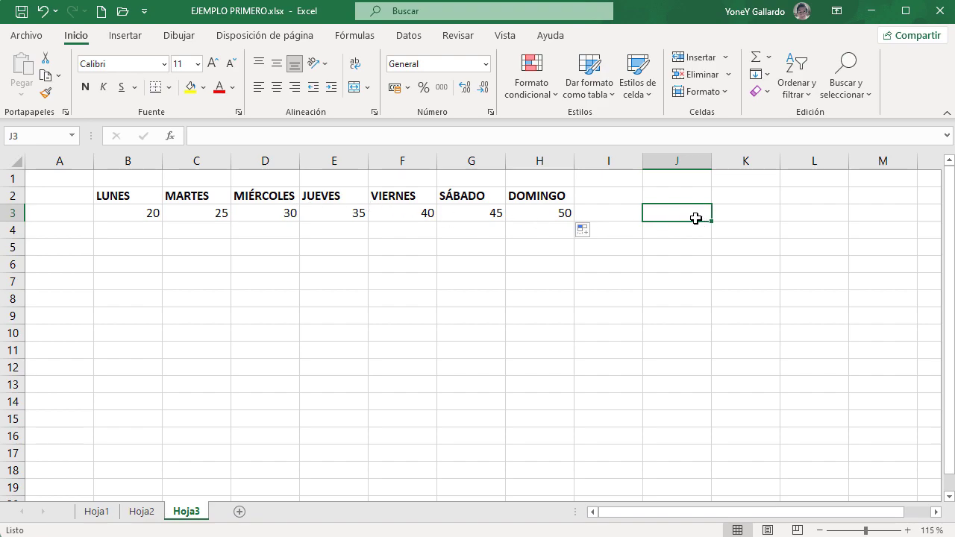
click(167, 136)
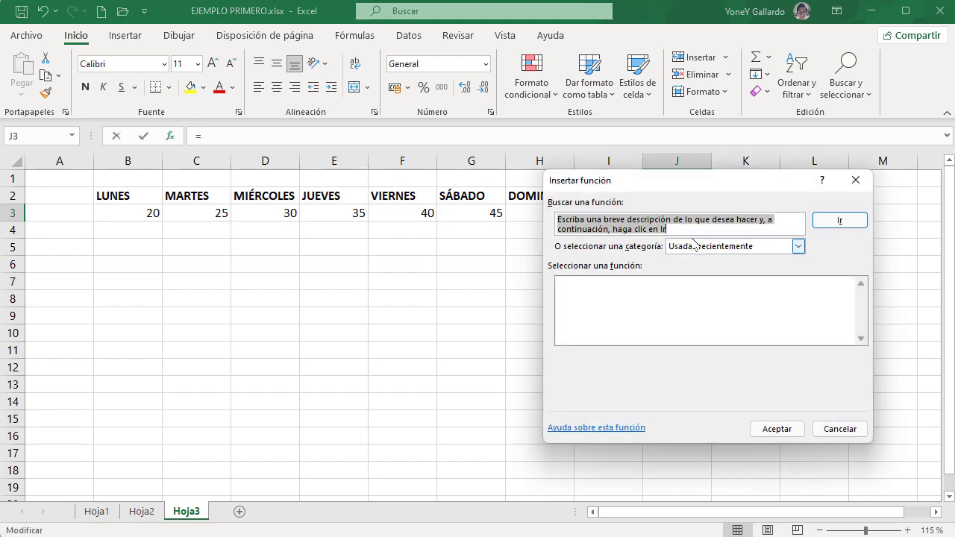
text(SUMA)
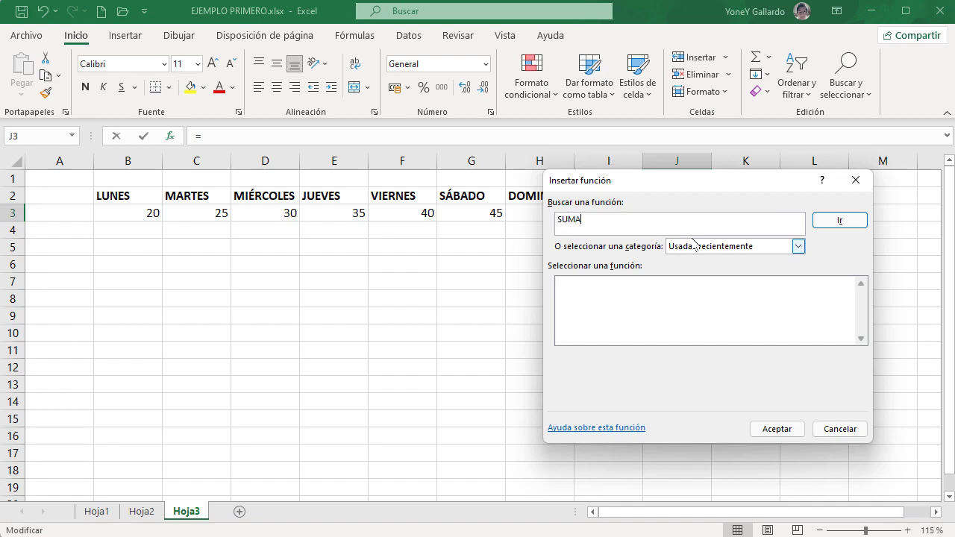
click(785, 248)
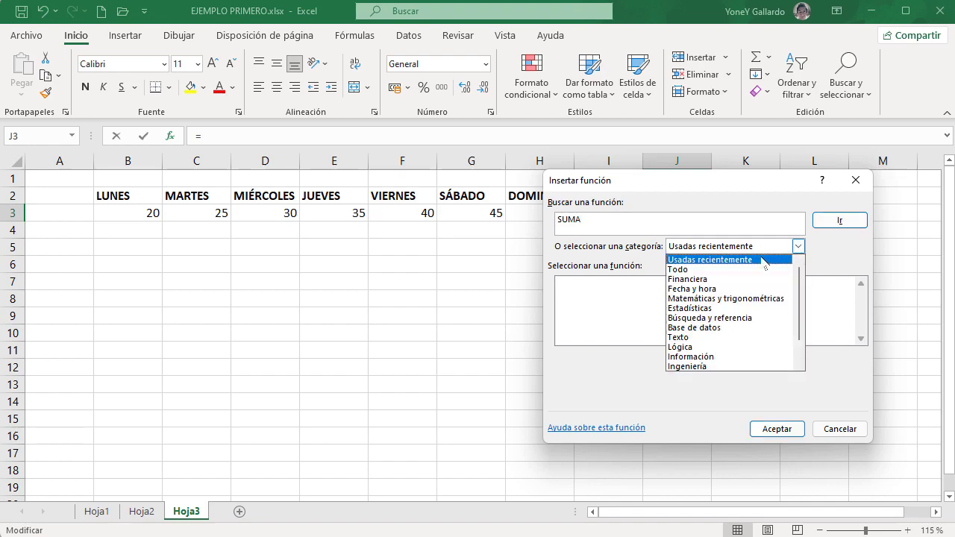
click(739, 268)
click(602, 222)
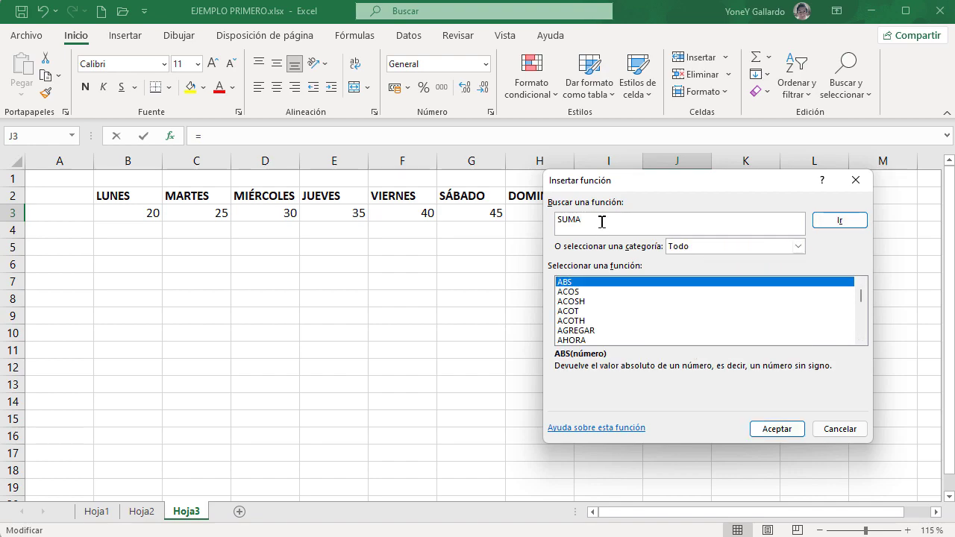
text(R)
click(843, 221)
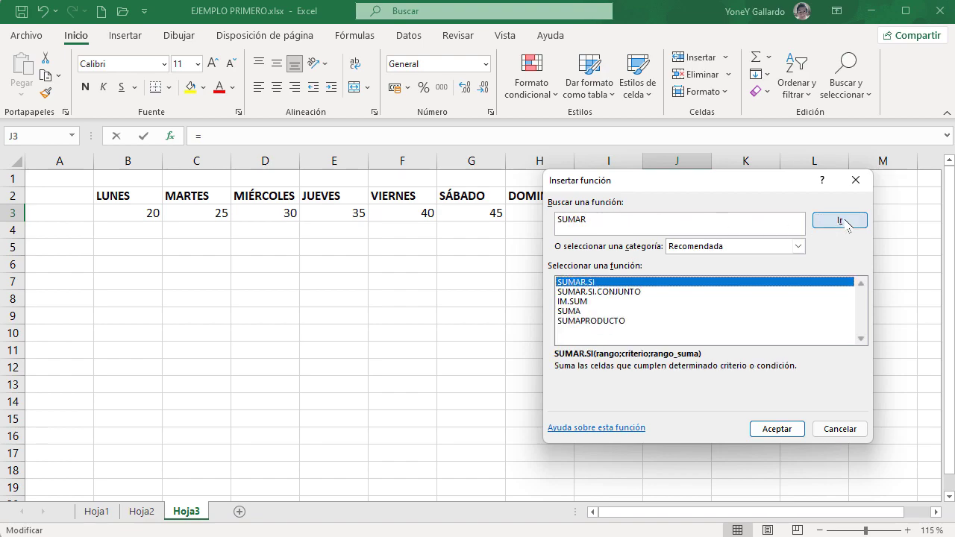
Insert the SUMA function in J3 with the range B3:I3 as its argument.
click(575, 312)
click(772, 429)
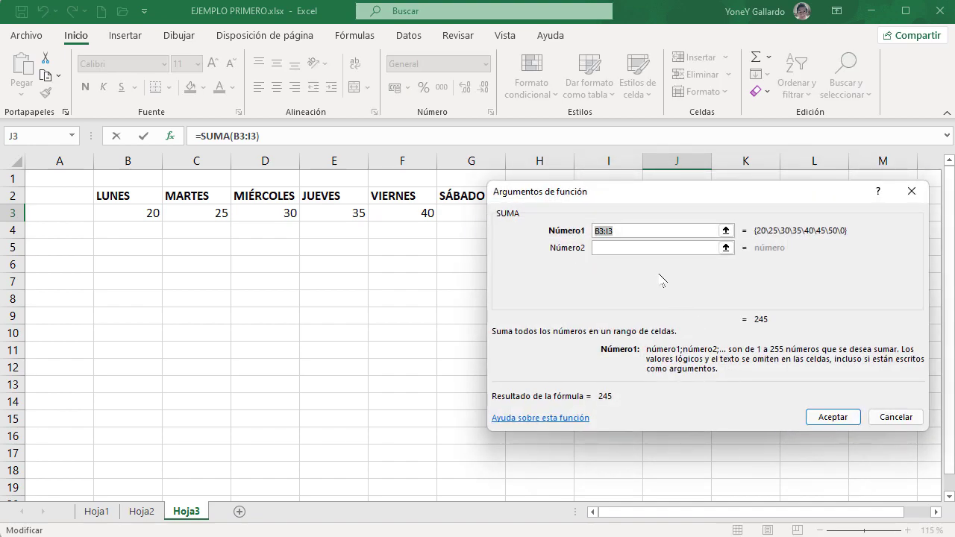
drag(634, 195, 611, 243)
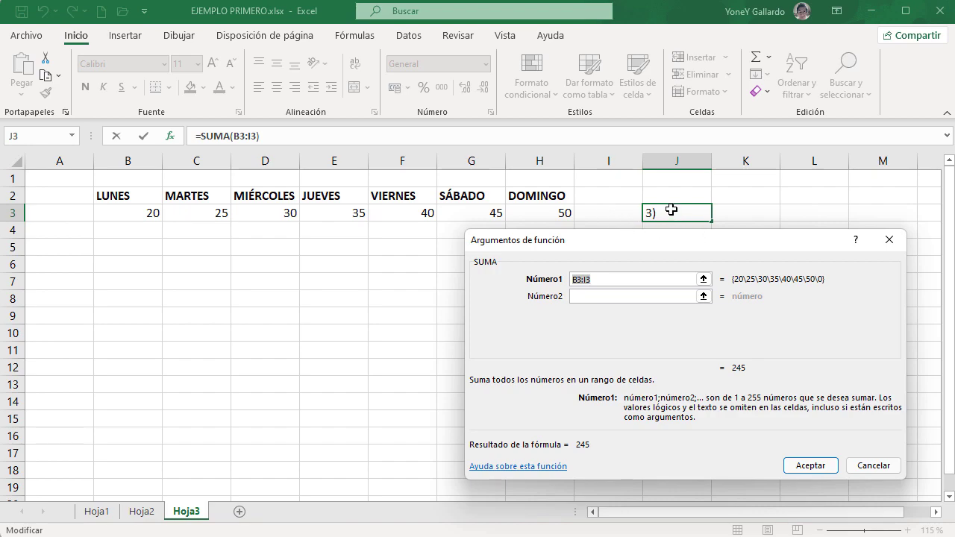
click(809, 466)
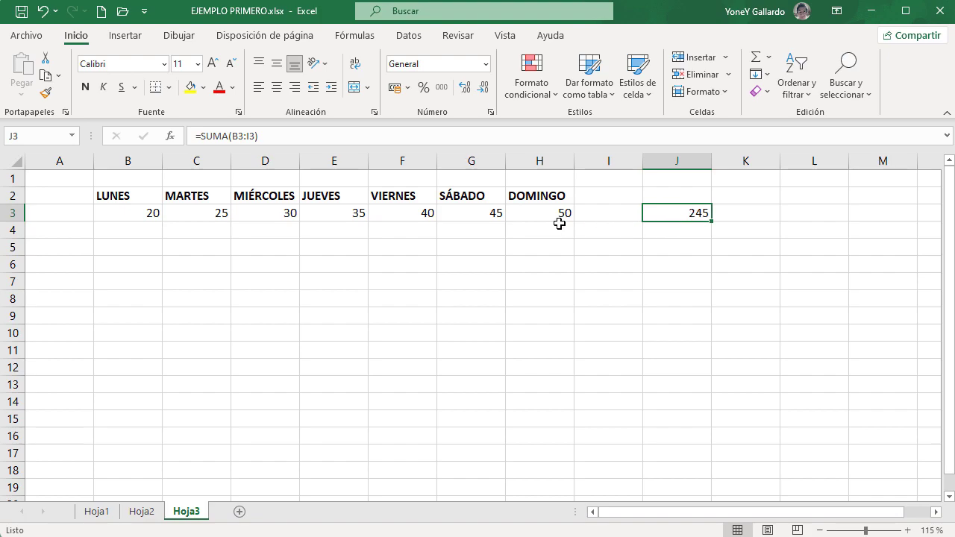
Set the LUNES value in B3 to 100 and check the sum formula in J3.
click(198, 216)
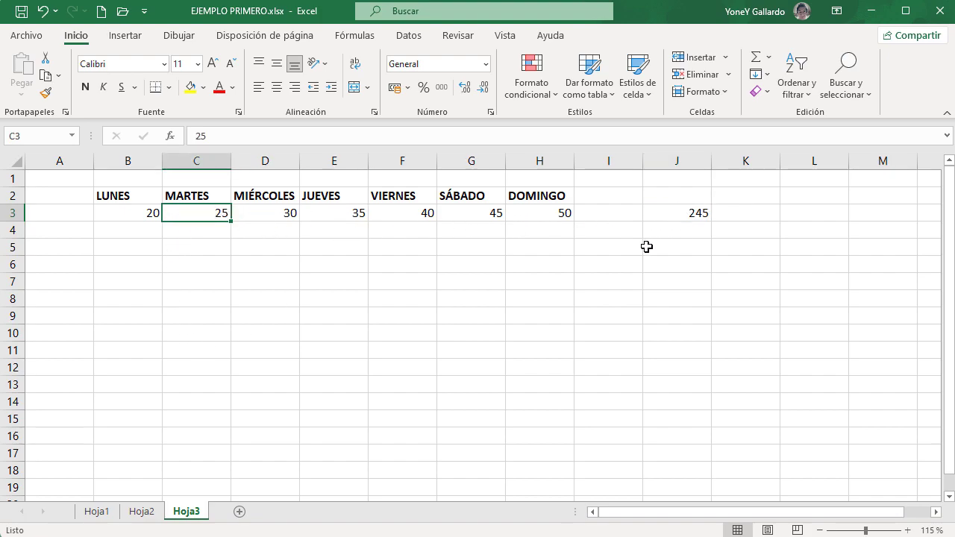
scroll(656, 291, up, 1)
scroll(657, 291, up, 1)
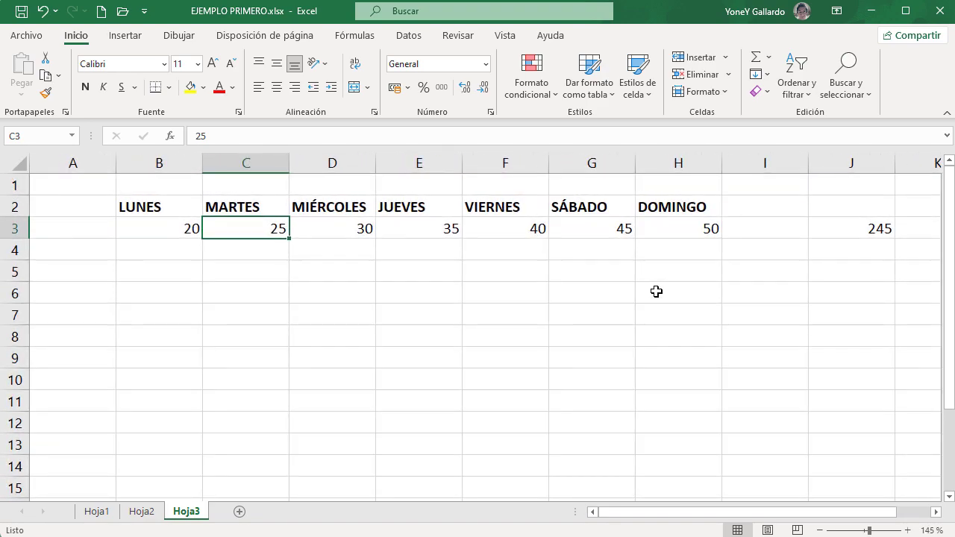
click(186, 229)
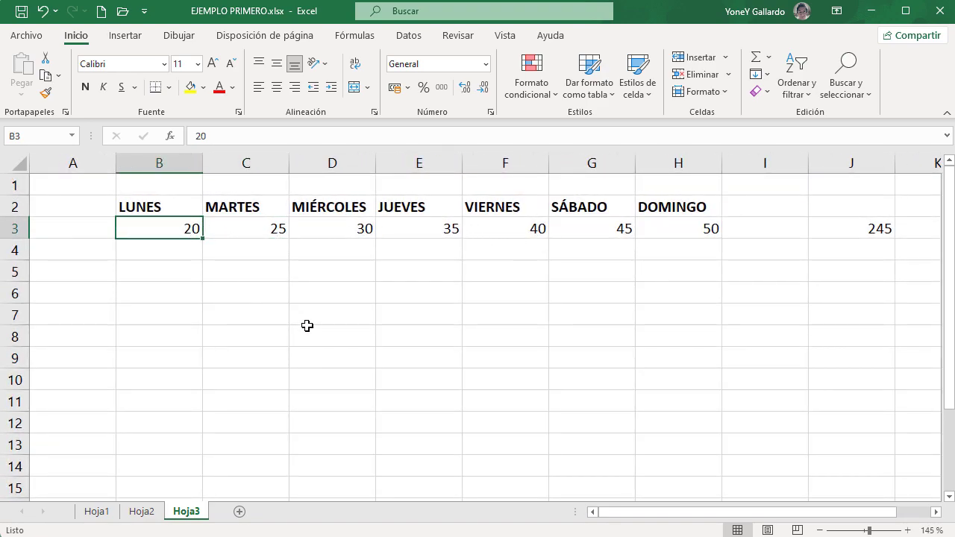
text(100)
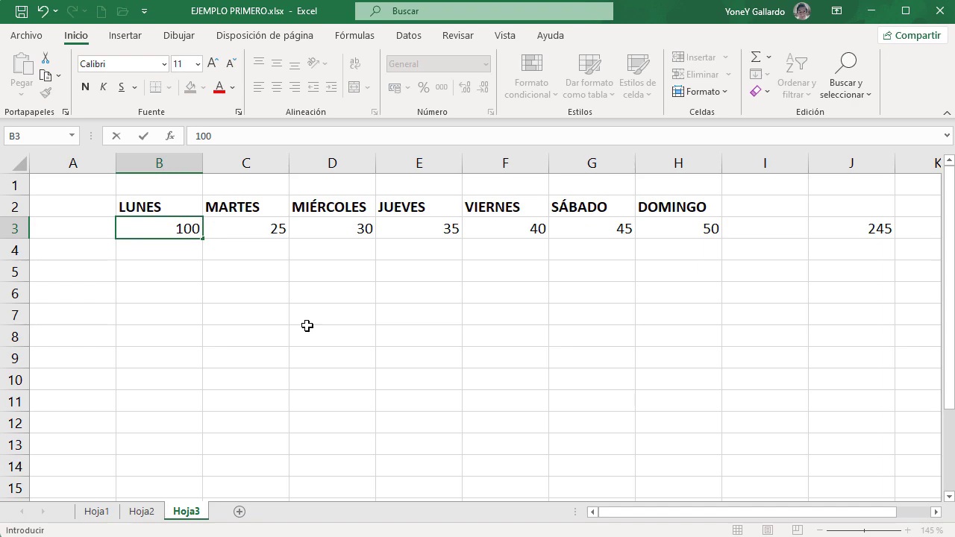
key(Return)
click(874, 230)
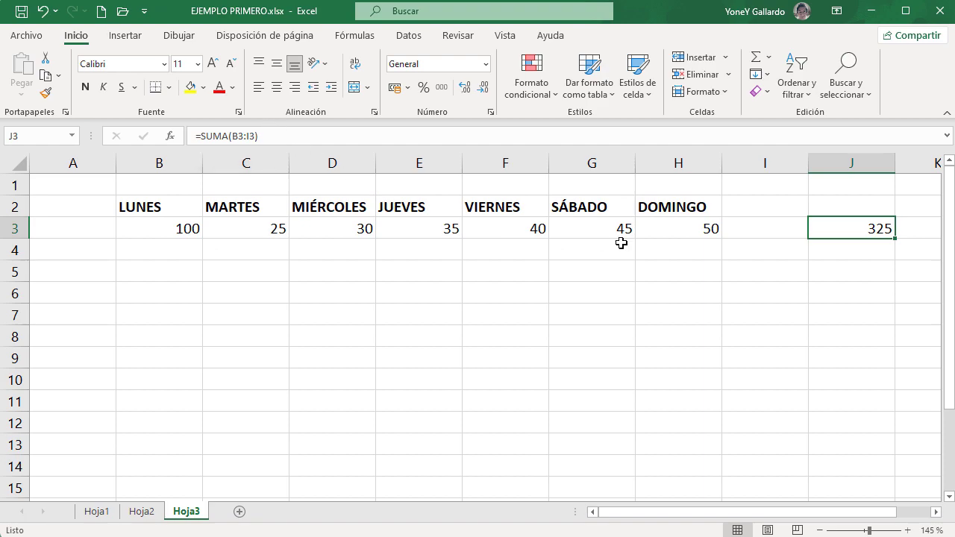
Delete the sum formula from J3 and select empty cell C7.
click(842, 256)
click(845, 232)
key(Delete)
click(789, 230)
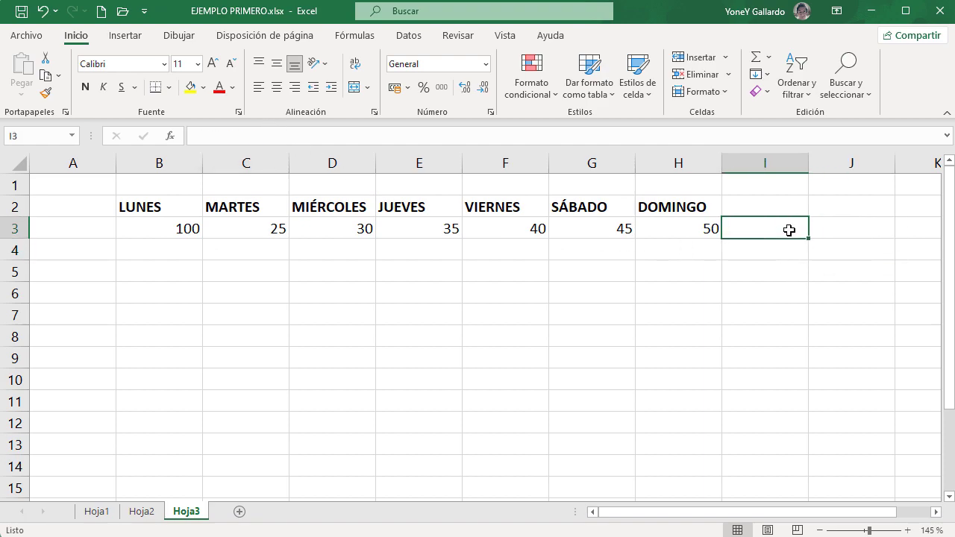
click(837, 227)
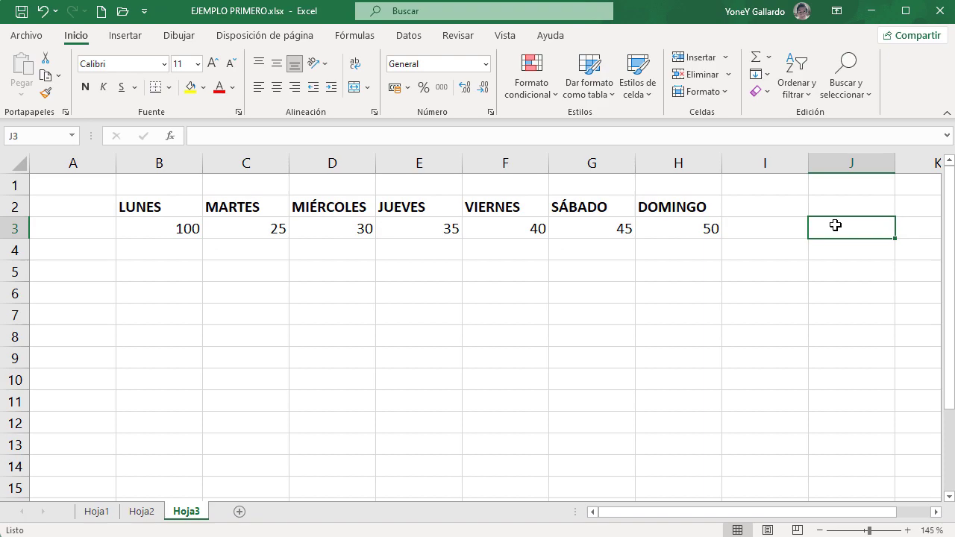
click(286, 315)
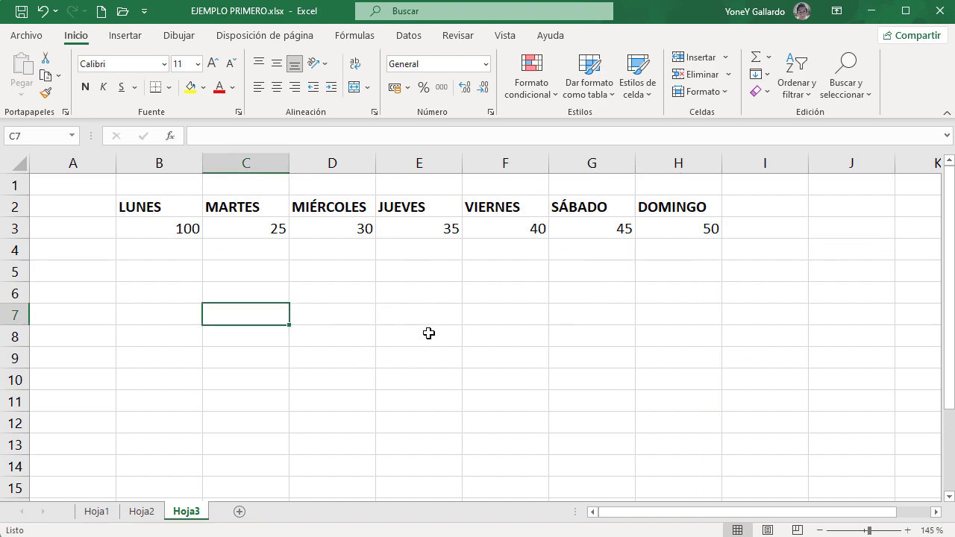
View the sheets Hoja1, Hoja2 and Hoja3 in turn, ending on Hoja3.
click(97, 513)
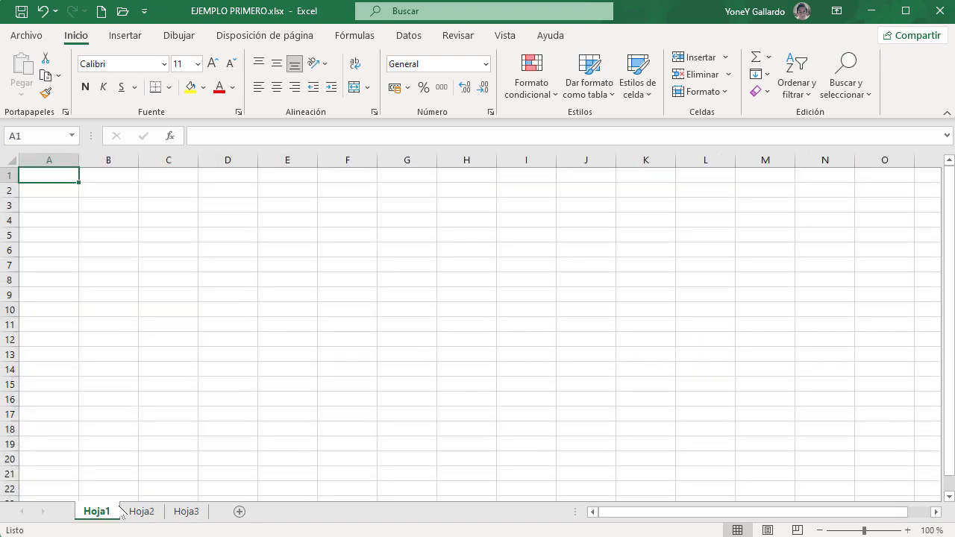
click(144, 514)
click(185, 513)
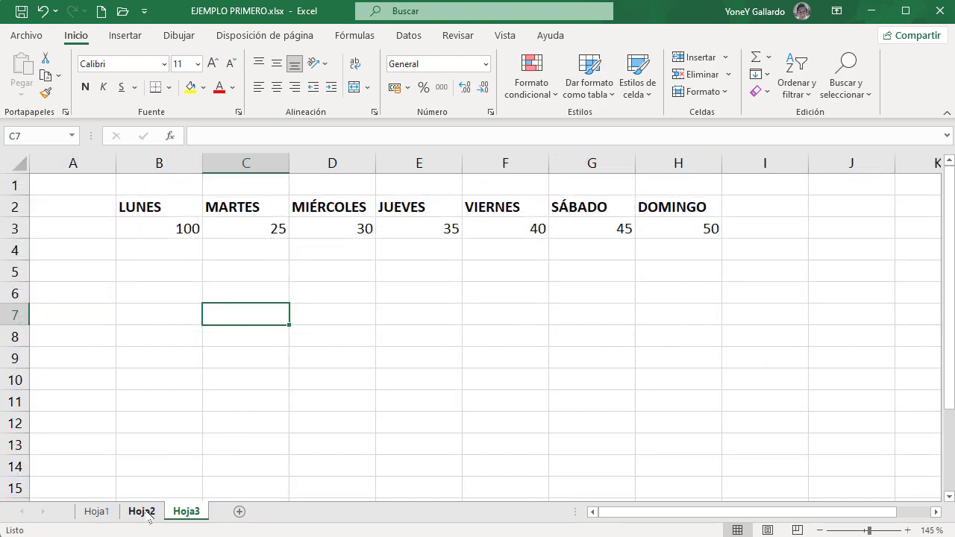
click(142, 513)
click(116, 512)
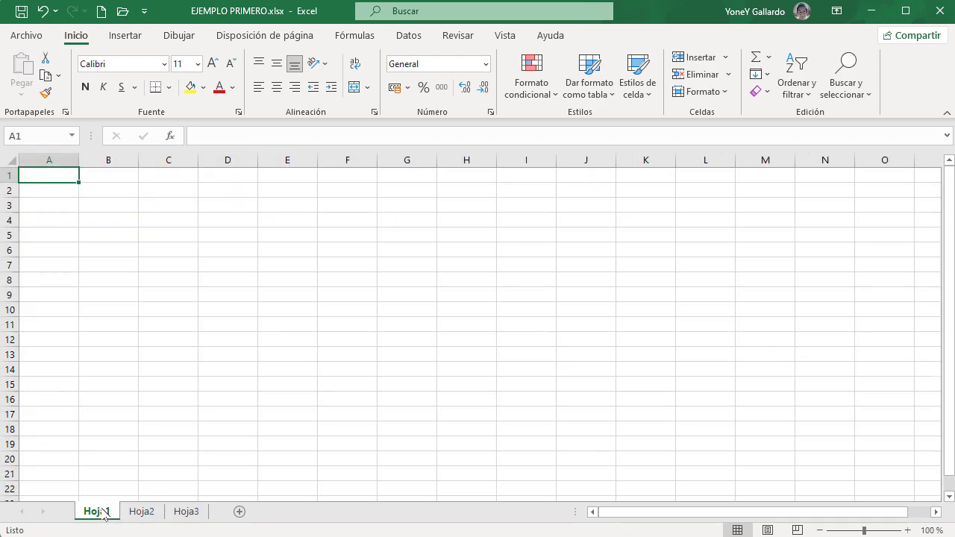
click(147, 514)
click(187, 512)
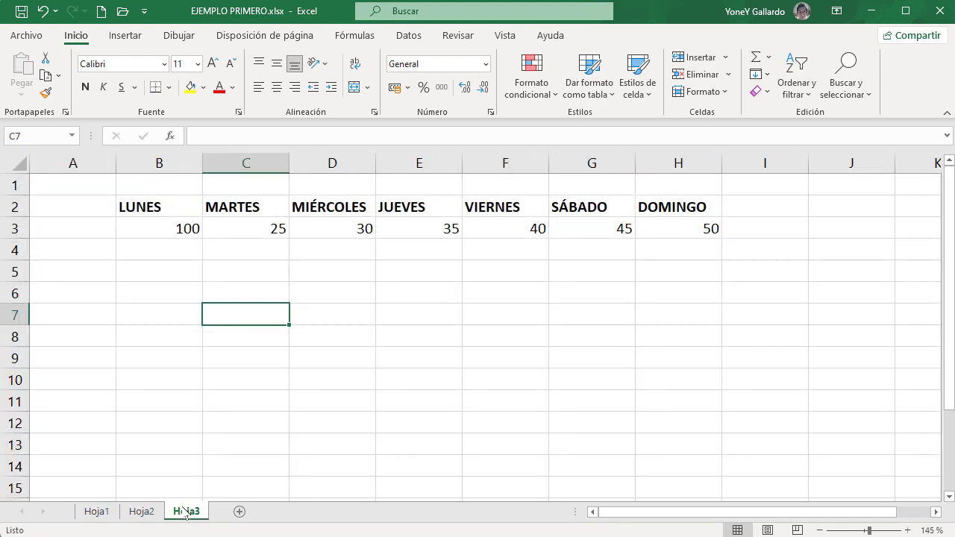
Add a new sheet after Hoja3, view Hoja3 again and return to the new sheet.
click(239, 512)
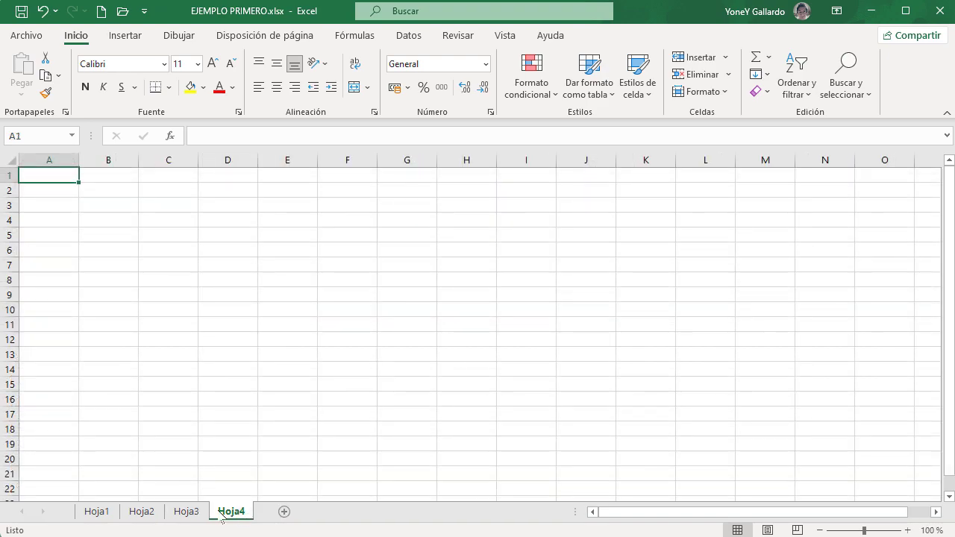
click(187, 512)
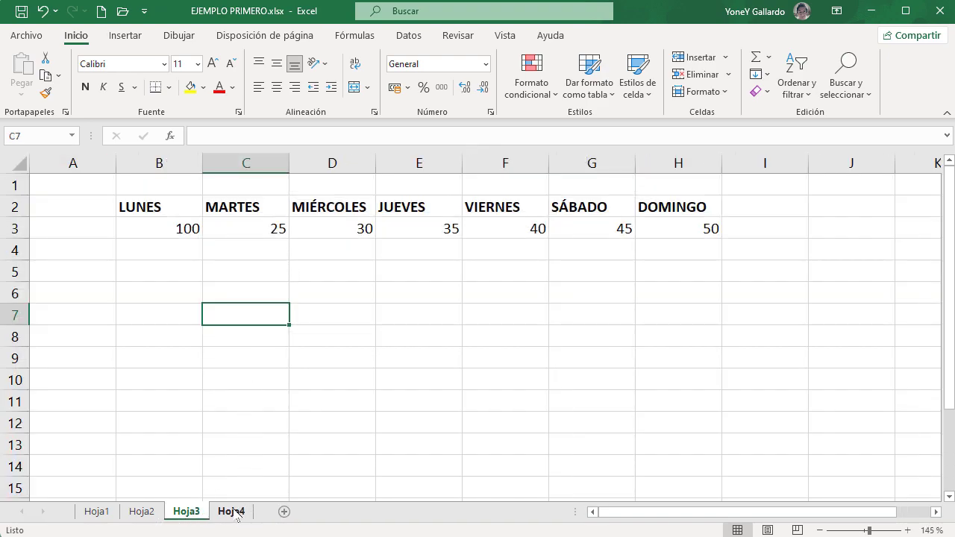
click(233, 511)
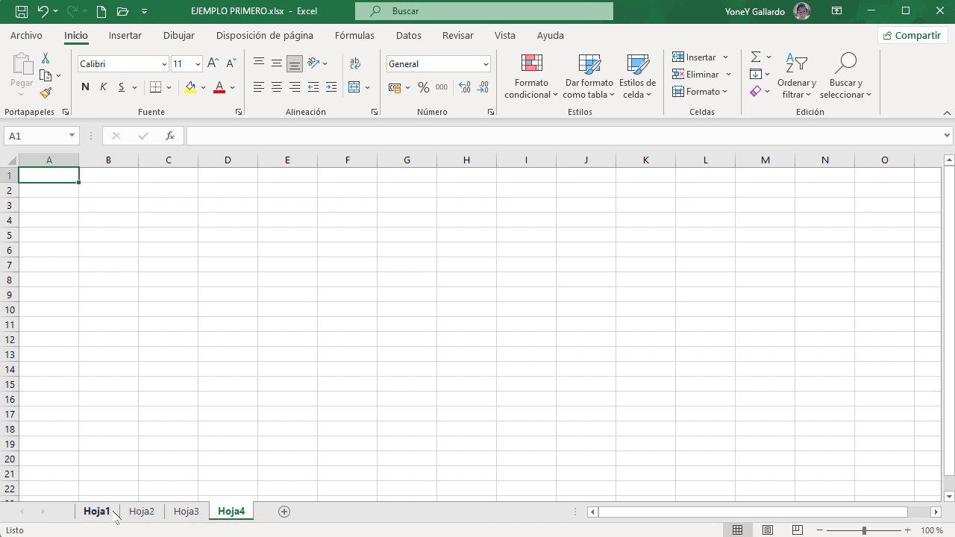
Rename the sheet Hoja4 as cuatro, view Hoja3 and return to the renamed sheet.
right_click(232, 517)
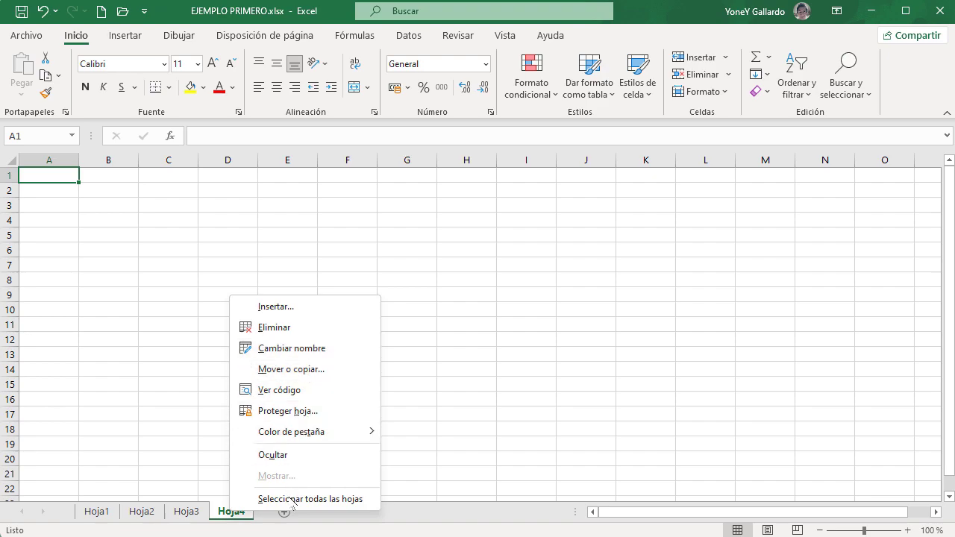
click(290, 348)
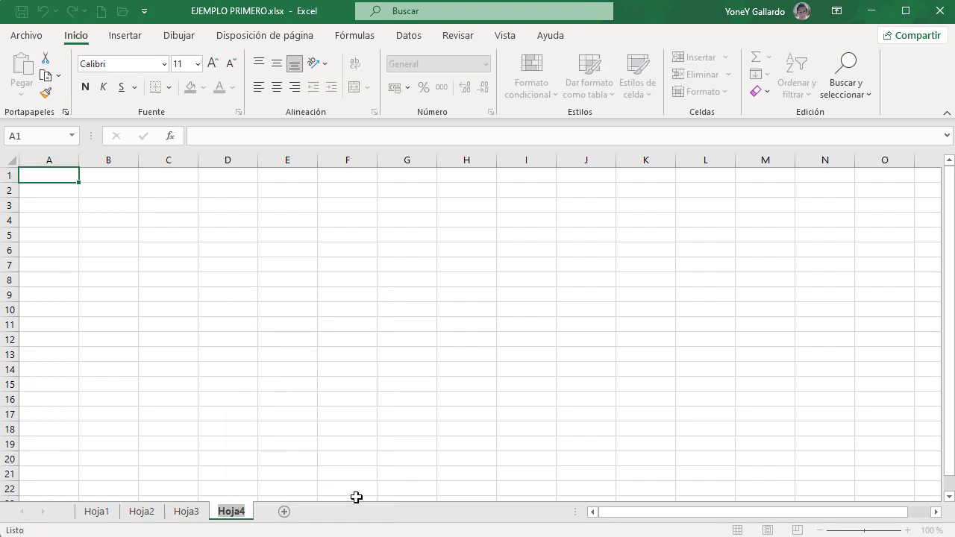
text(cuatro)
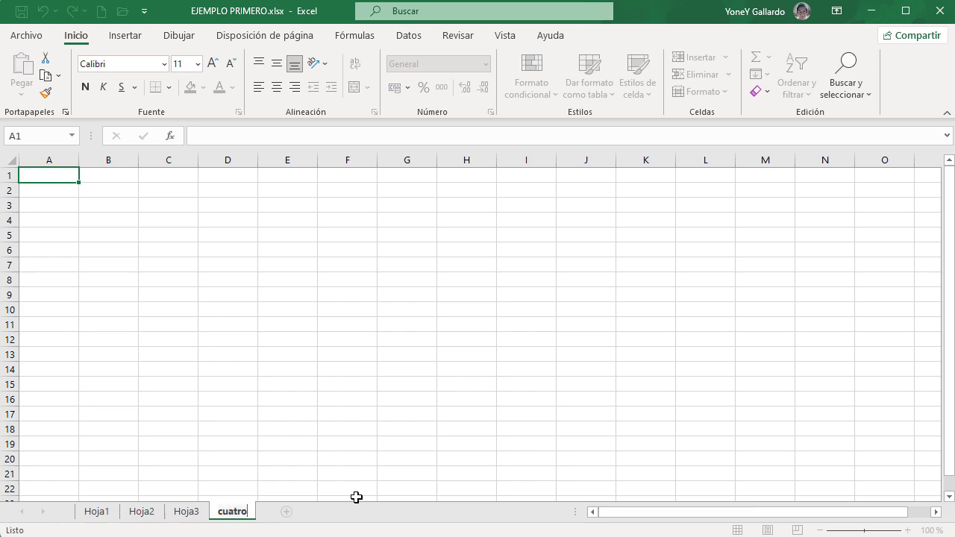
key(Return)
click(190, 514)
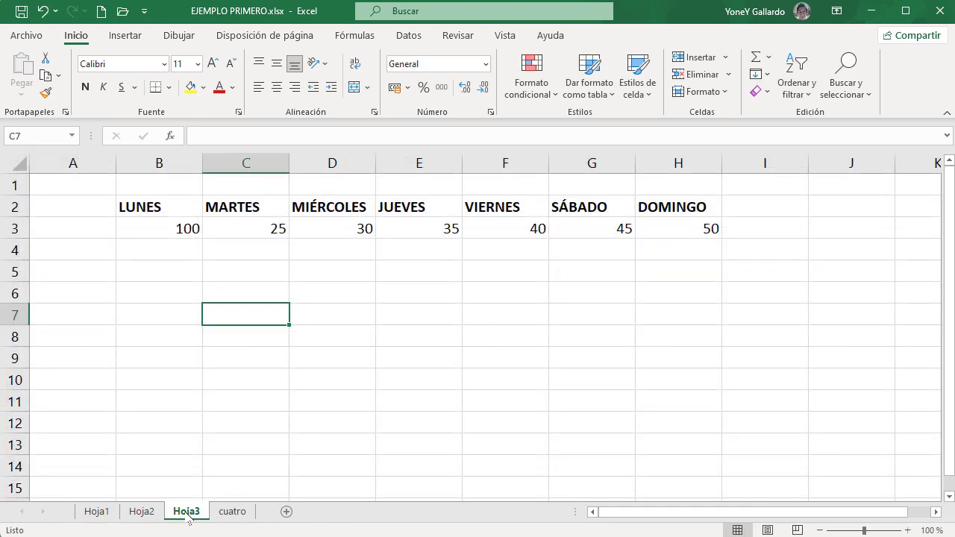
click(230, 513)
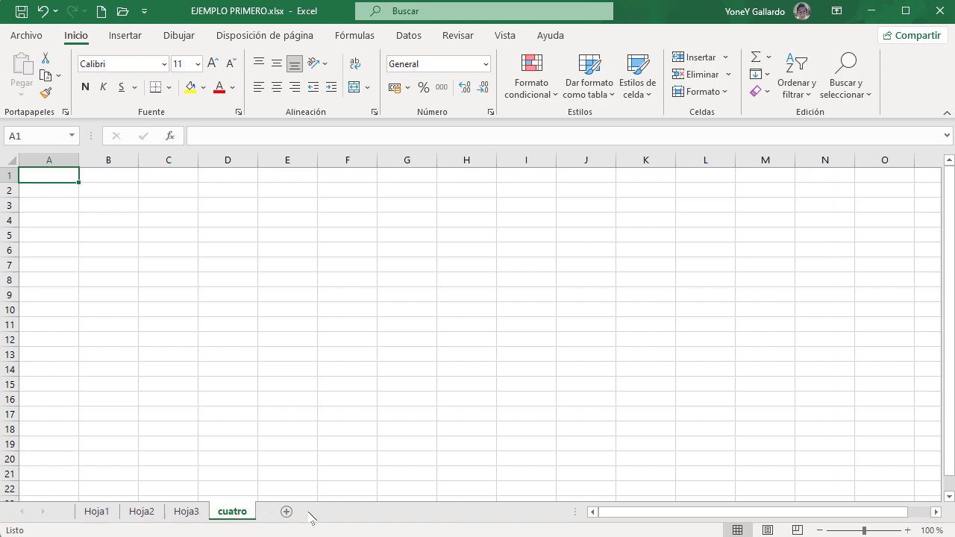
Examine how the column letters of the sheet cuatro continue after Z and AZ, and return to column A.
drag(738, 513, 783, 516)
drag(949, 314, 946, 274)
drag(740, 513, 718, 513)
drag(936, 512, 935, 511)
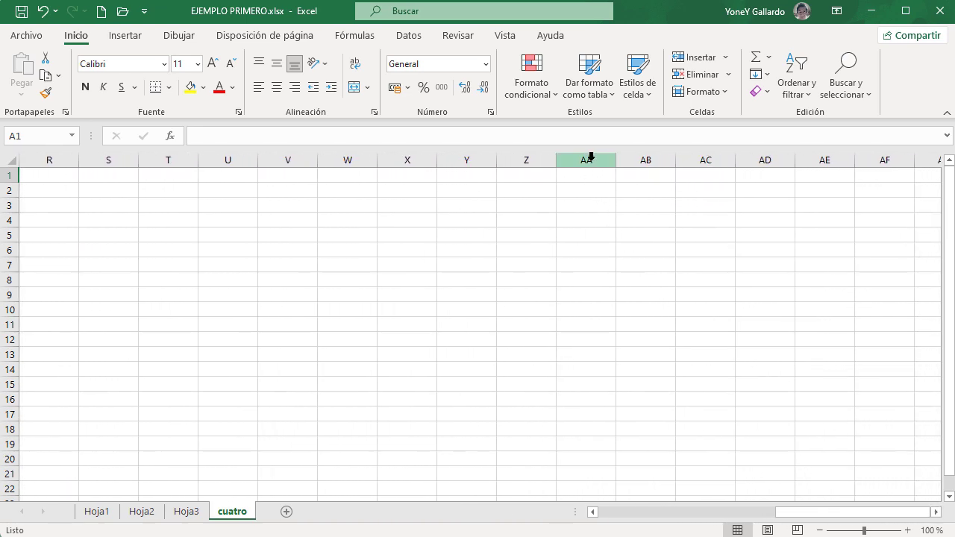
drag(791, 511, 614, 511)
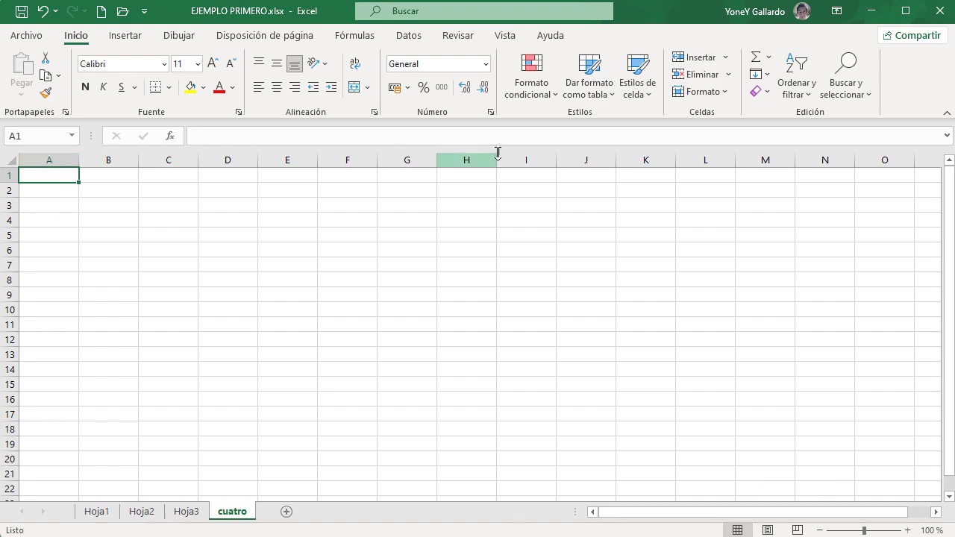
click(935, 512)
drag(936, 512, 936, 513)
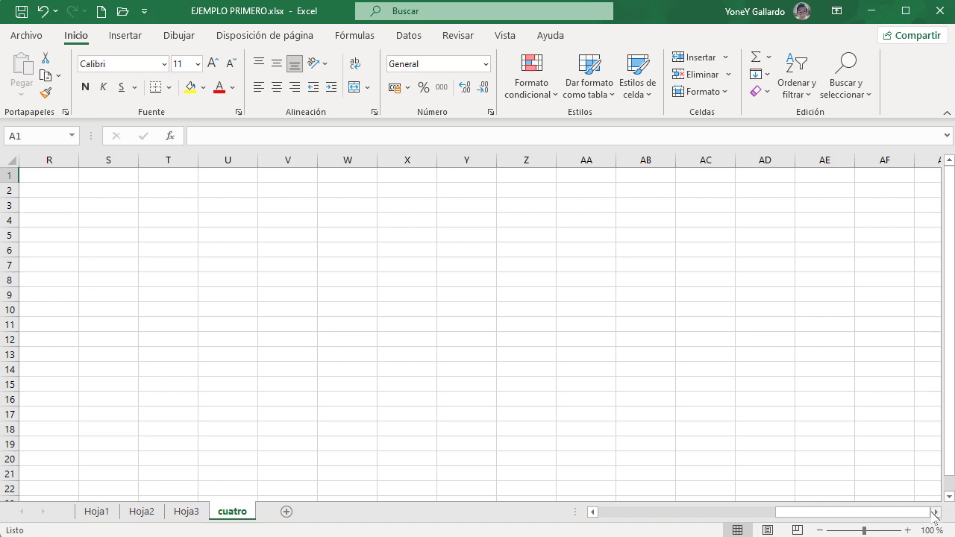
drag(937, 514, 937, 514)
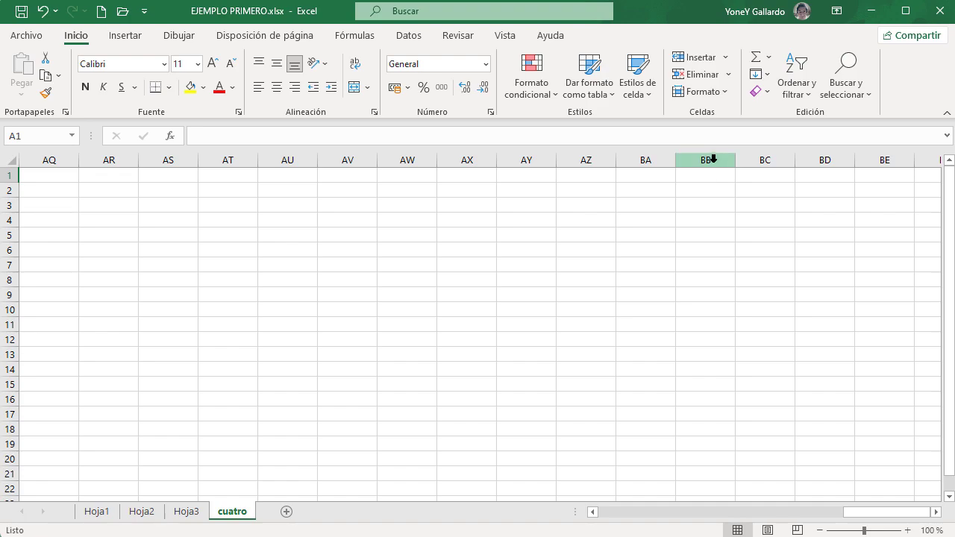
drag(869, 512, 597, 512)
Examine how the row numbers of the sheet cuatro continue past 150, return to row 1 and select cell B2.
scroll(355, 388, down, 6)
scroll(355, 388, down, 20)
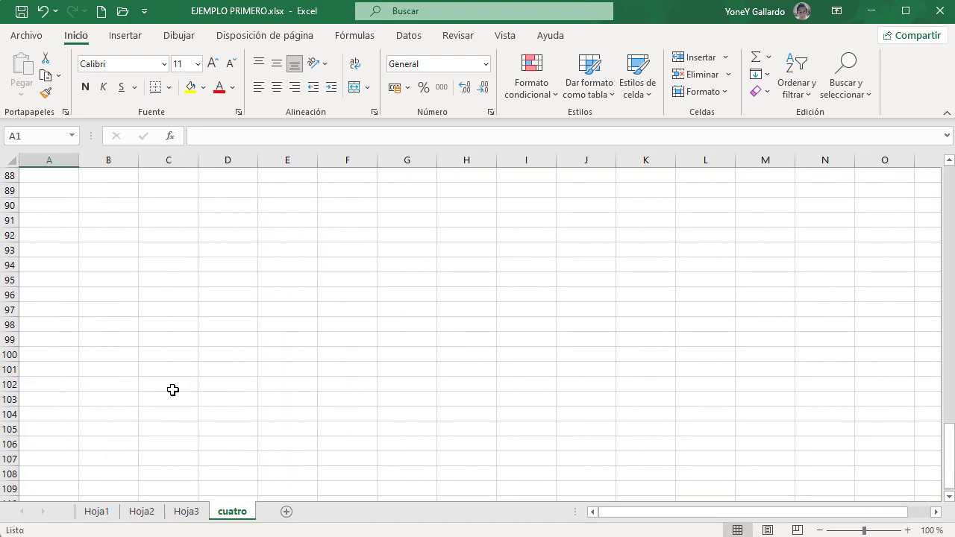
scroll(6, 412, down, 20)
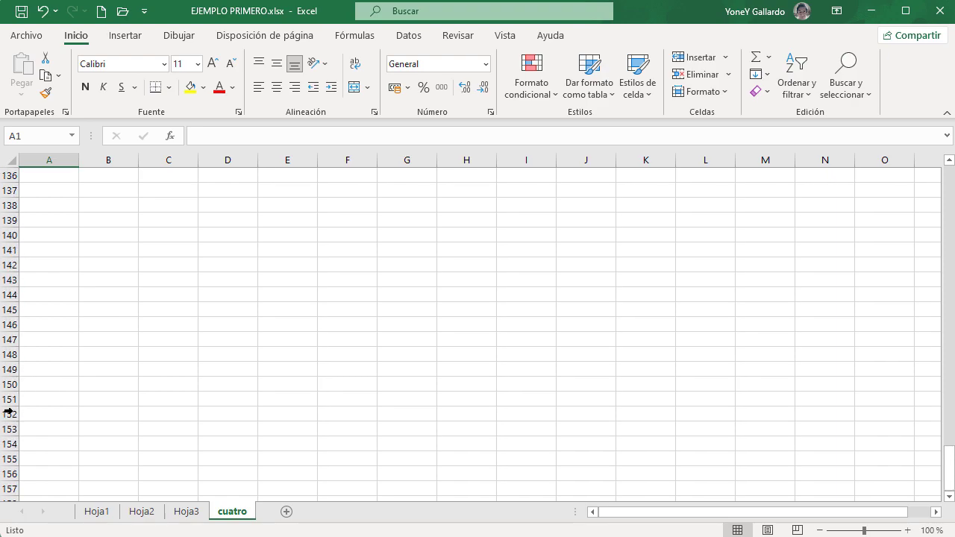
scroll(7, 412, down, 15)
scroll(8, 444, up, 20)
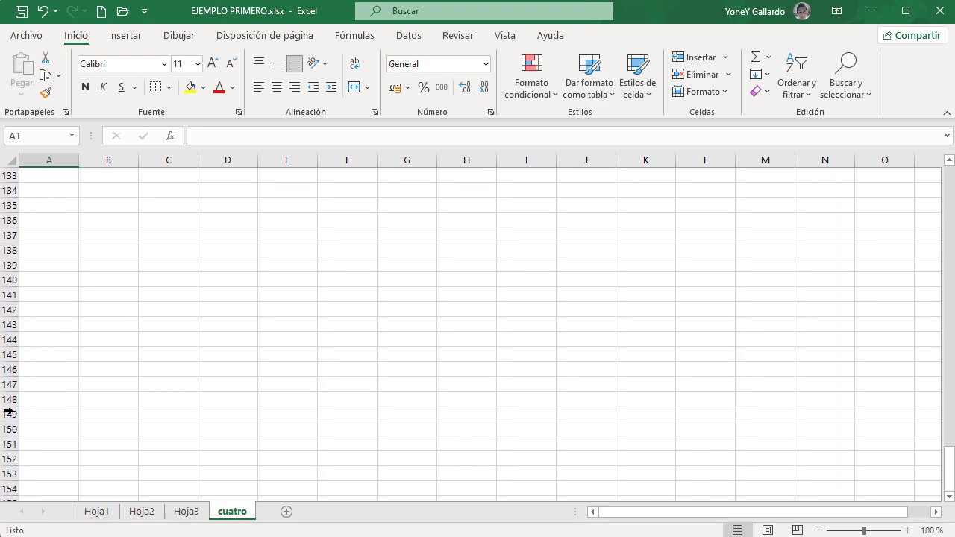
drag(948, 448, 948, 176)
click(97, 194)
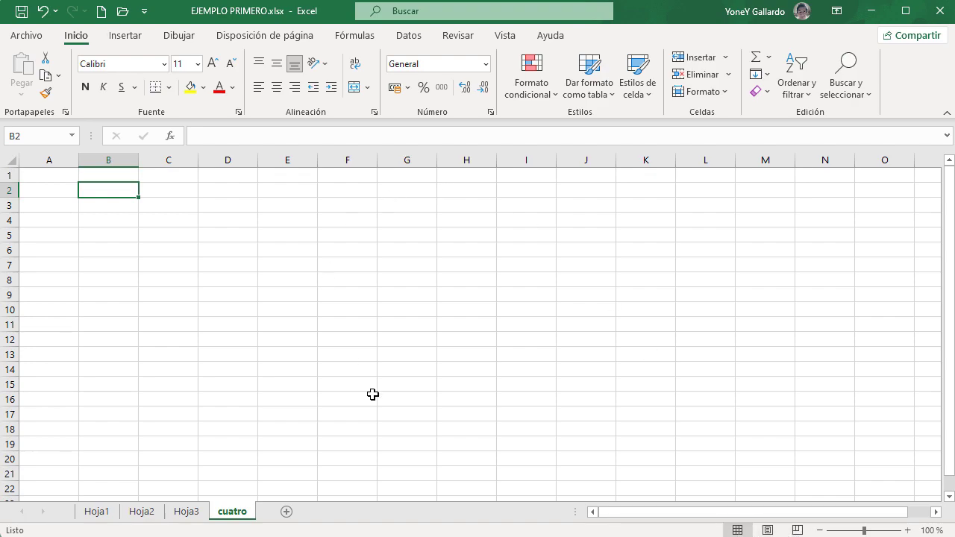
Show the view commands, switch to Hoja3 and try enlarging it to 148% before restoring its zoom to 100%.
click(505, 36)
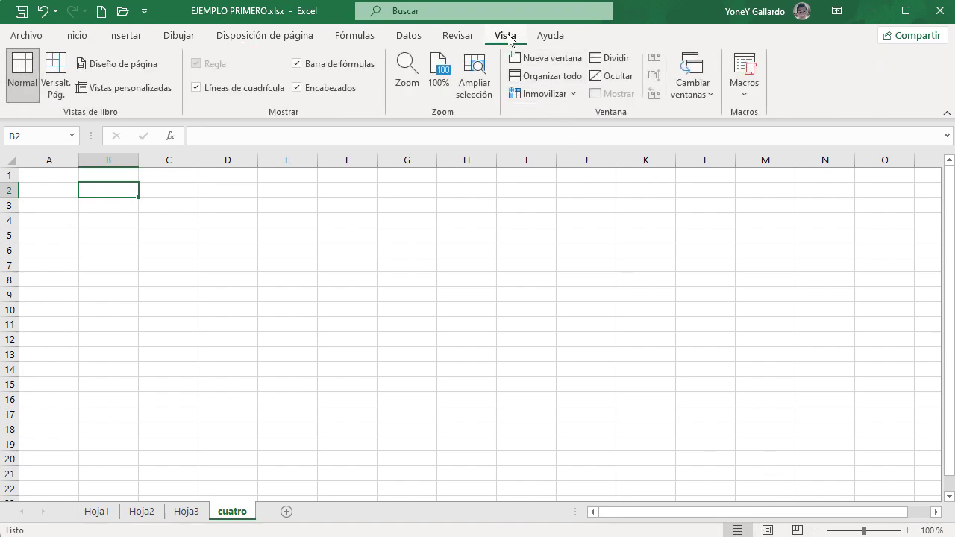
click(25, 71)
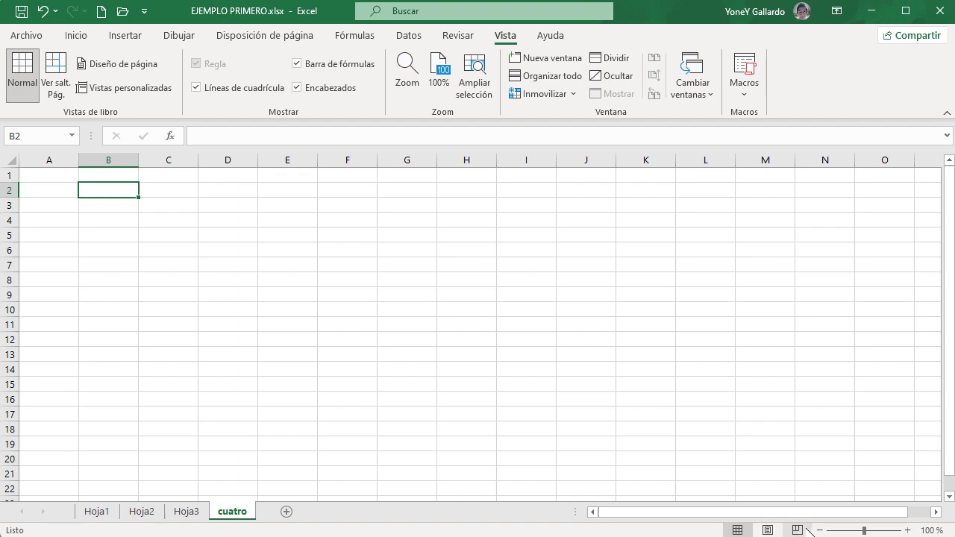
drag(865, 531, 870, 530)
click(187, 512)
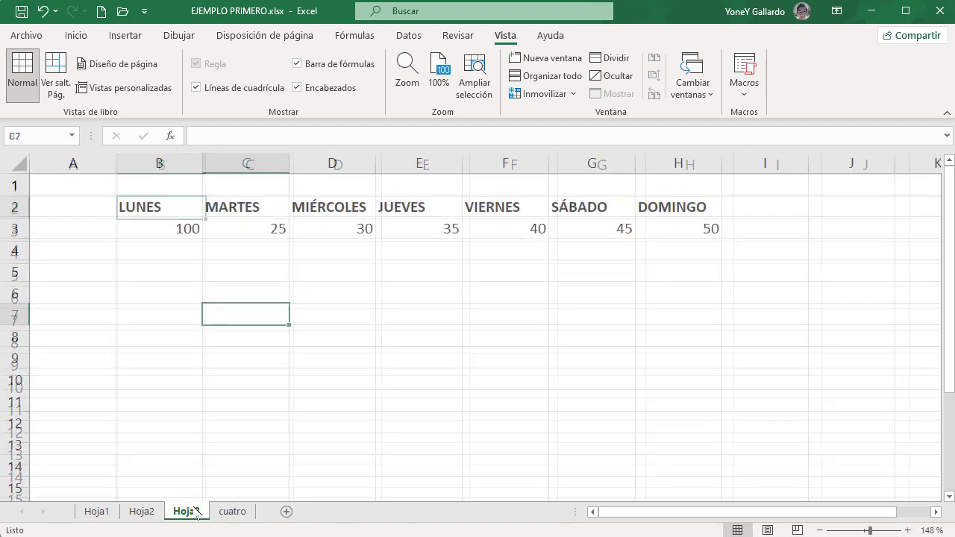
mouse_move(870, 531)
mouse_down()
mouse_move(882, 531)
mouse_move(864, 531)
mouse_up()
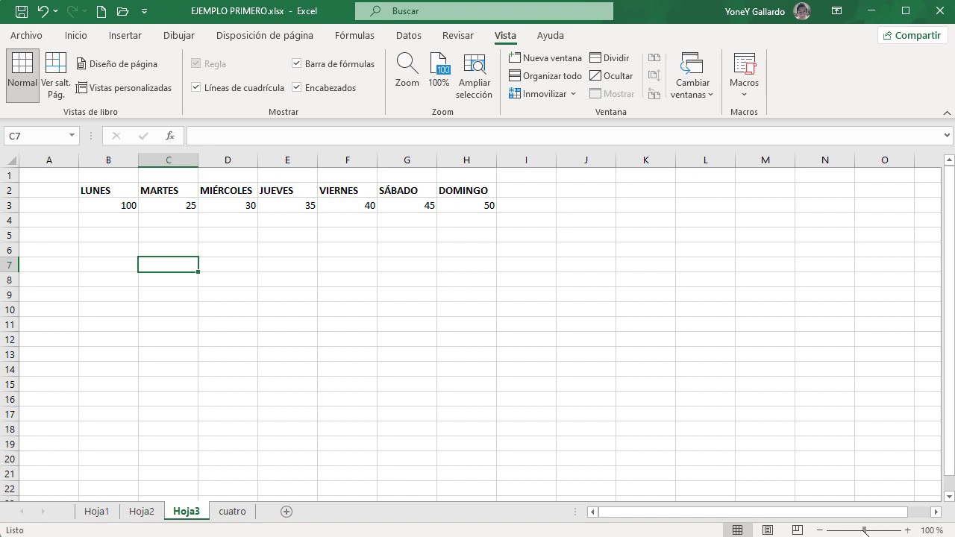
Examine the magnification options of the Zoom dialog for Hoja3 and cancel it without applying a change.
click(930, 530)
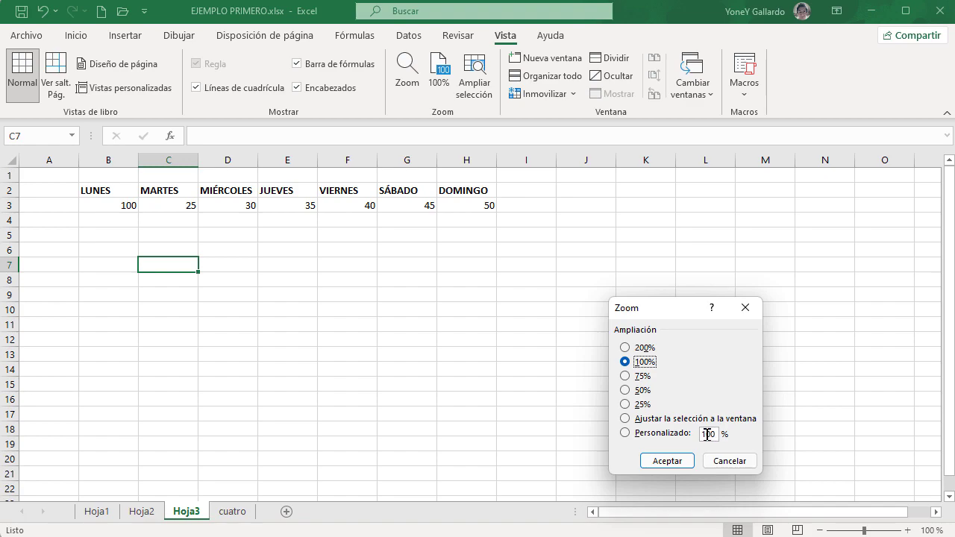
click(734, 461)
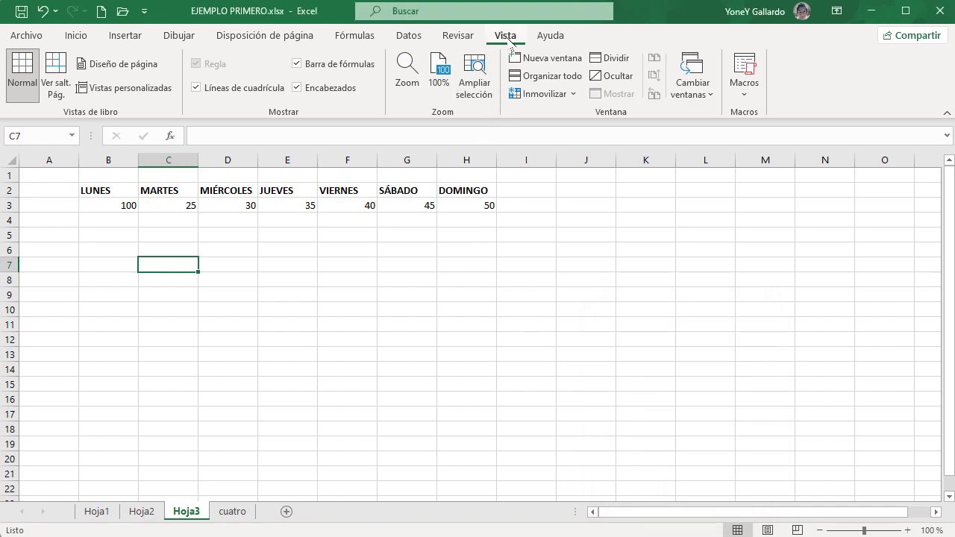
click(407, 75)
drag(680, 311, 619, 206)
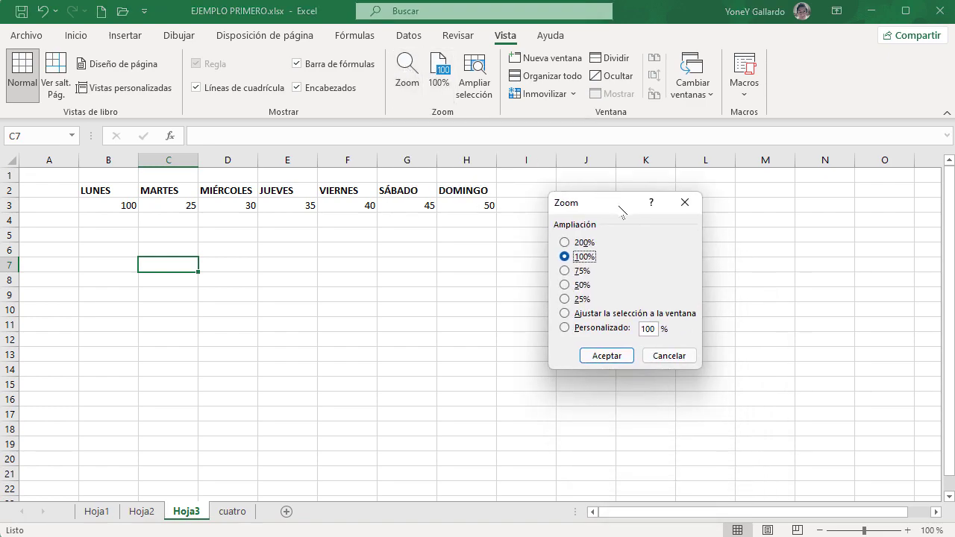
click(669, 355)
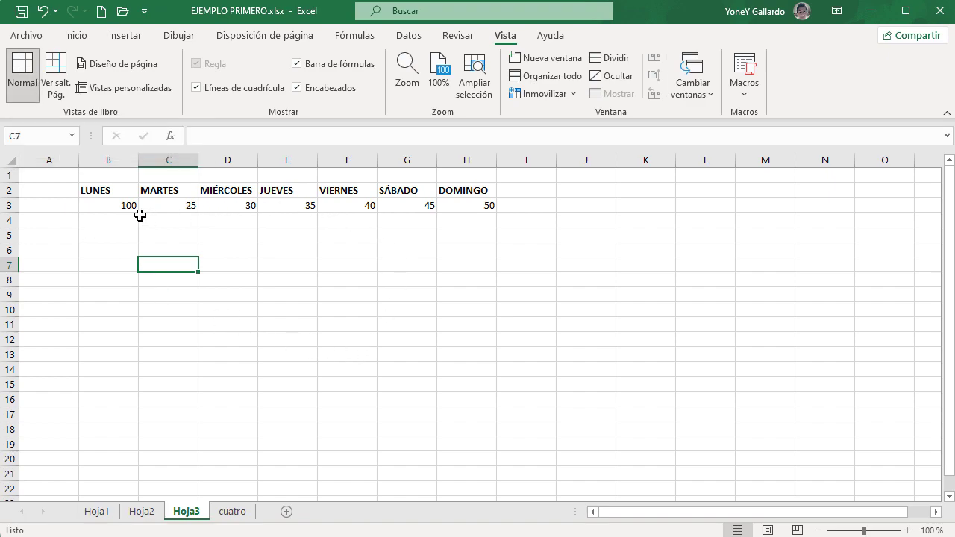
Open the recent workbook PRINCIPAL.xlsx and maximize its window.
click(26, 35)
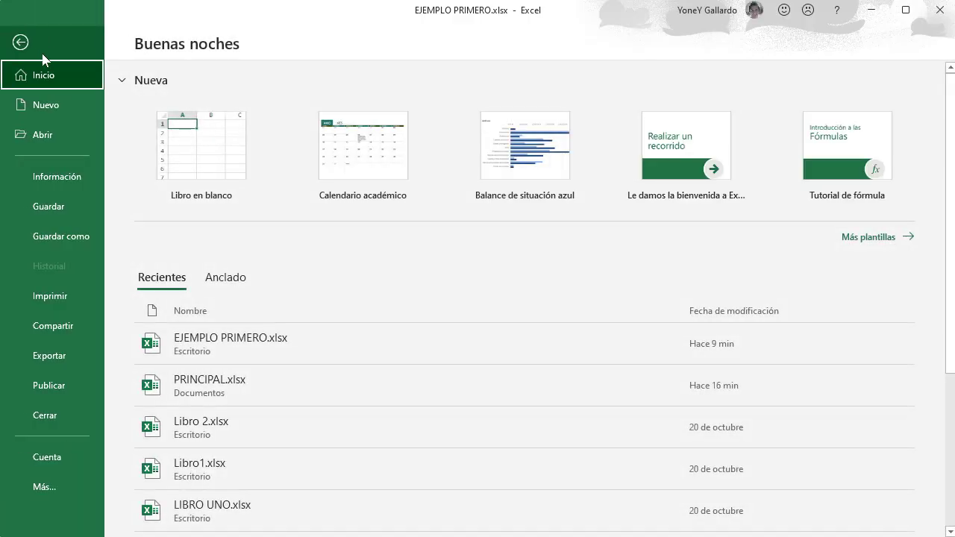
click(223, 386)
double_click(693, 28)
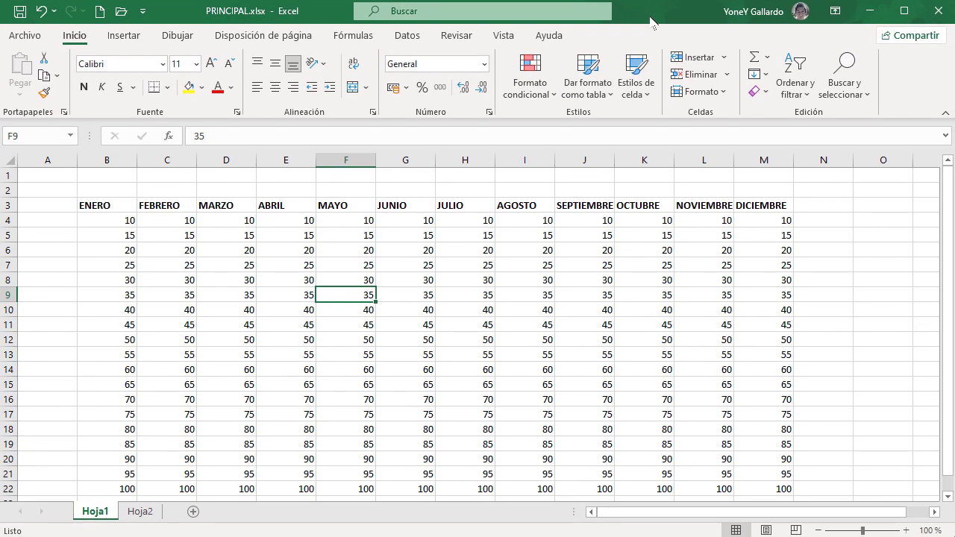
View Hoja1 of PRINCIPAL.xlsx in Page Break Preview and in Page Layout view, looking over the first page down to its end.
click(504, 38)
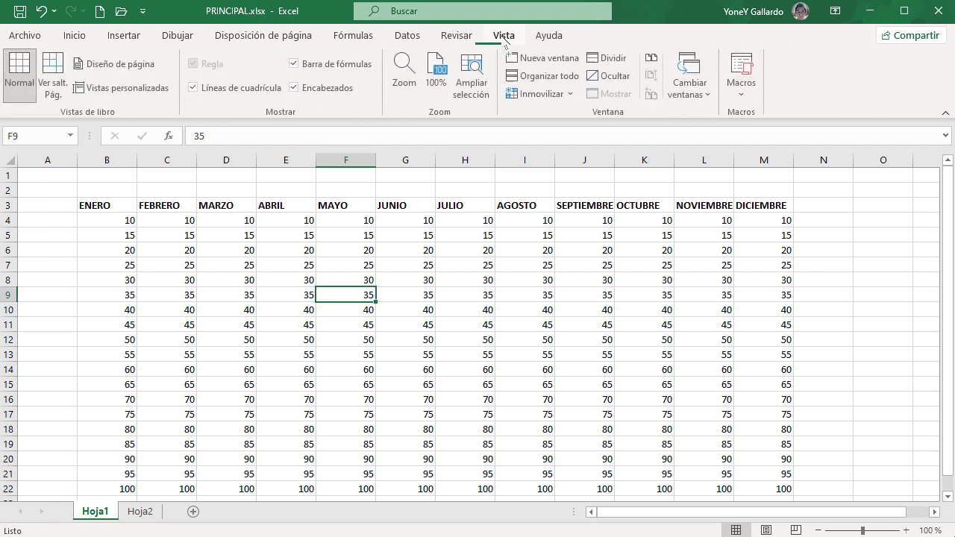
click(60, 68)
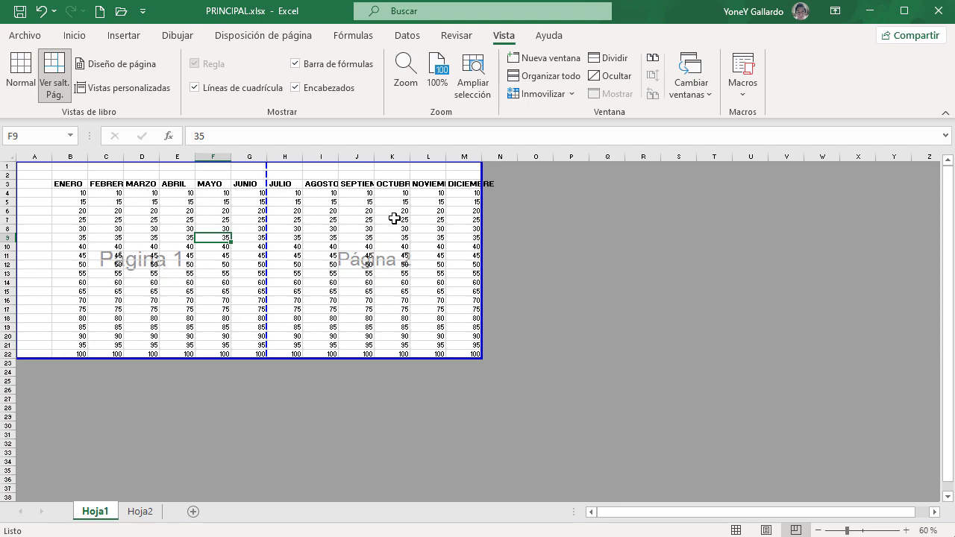
click(116, 63)
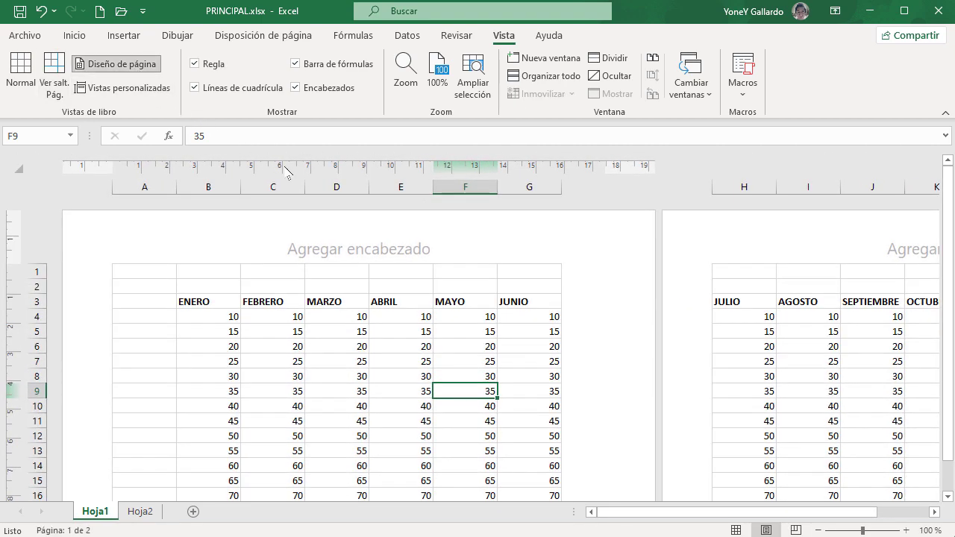
scroll(633, 429, down, 1)
scroll(633, 429, up, 1)
scroll(556, 386, down, 1)
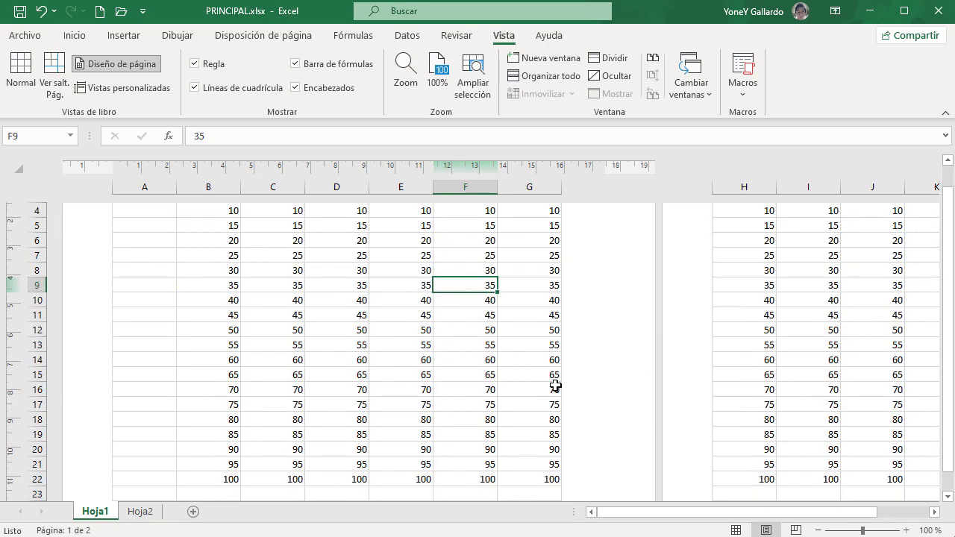
scroll(556, 386, down, 11)
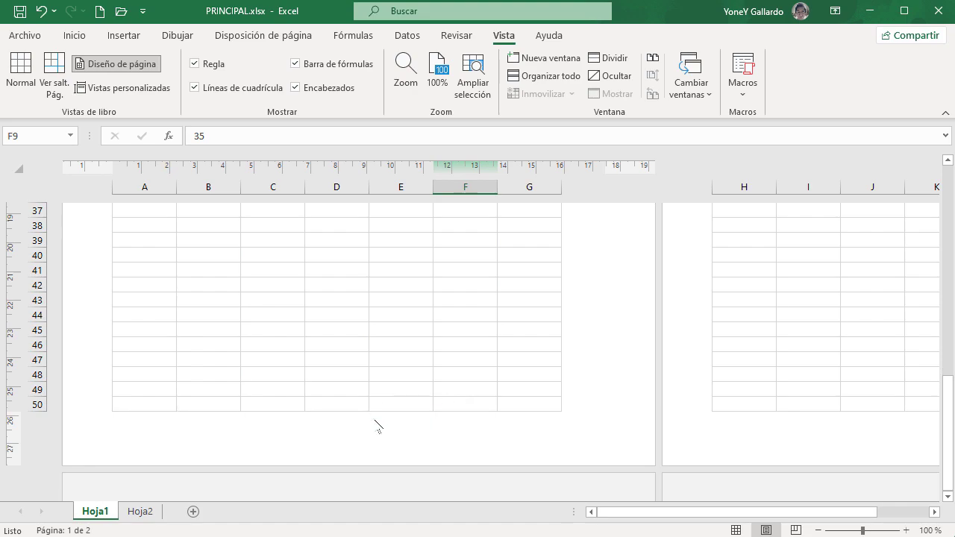
scroll(624, 425, up, 12)
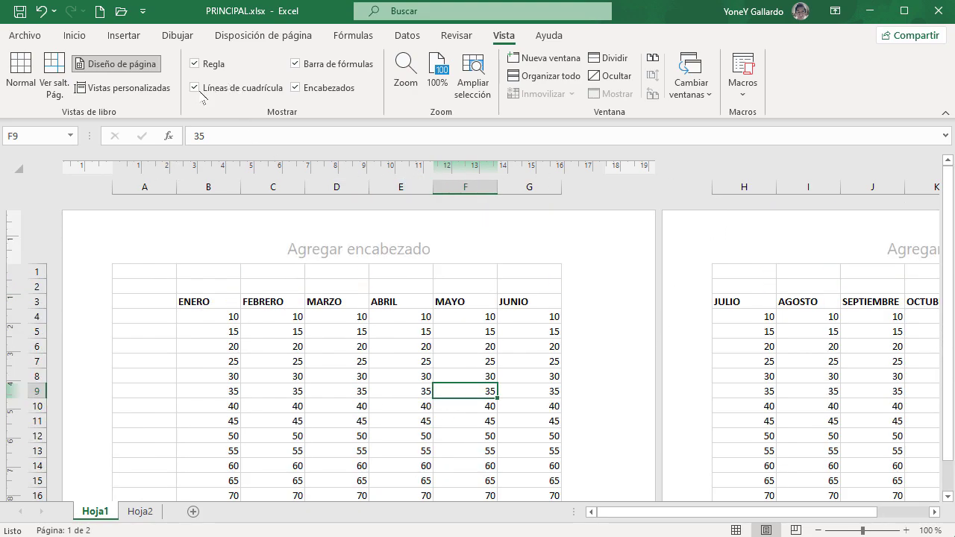
In Page Layout view, hide and show again the ruler, the gridlines, the formula bar and the headings in turn.
click(197, 65)
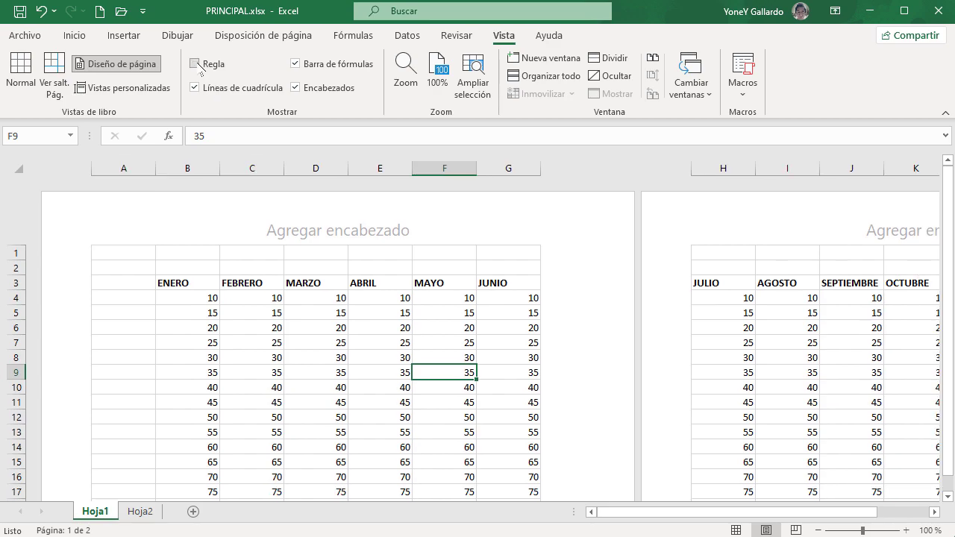
click(196, 64)
click(195, 88)
click(195, 88)
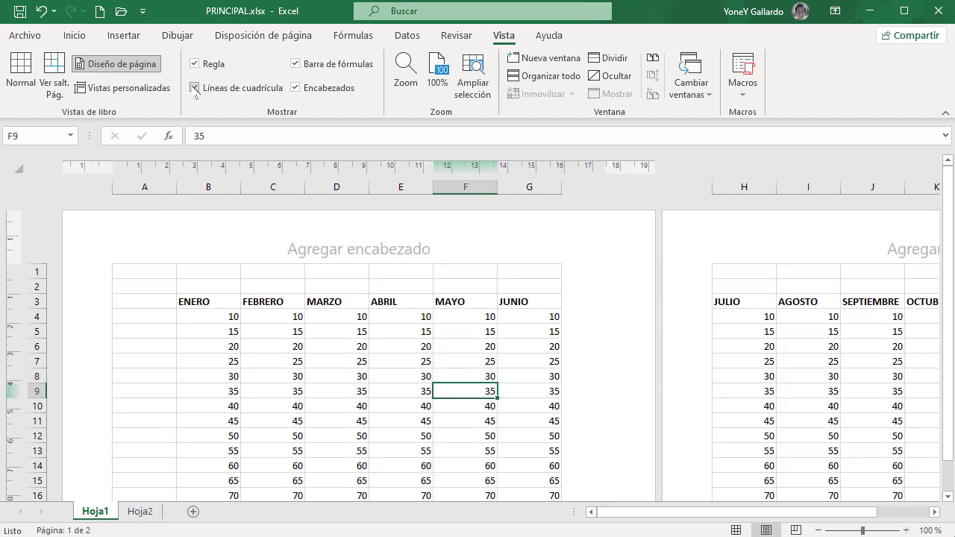
click(296, 64)
click(295, 64)
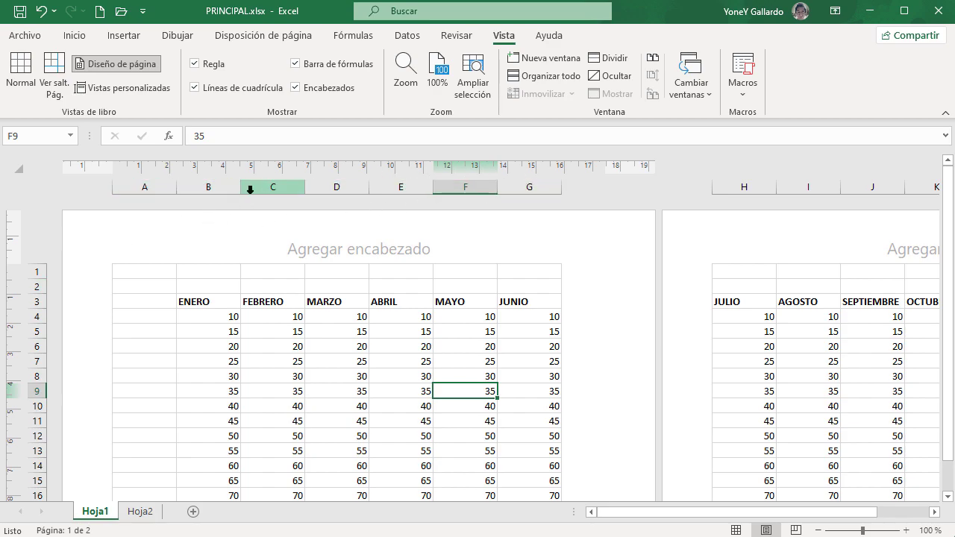
click(296, 88)
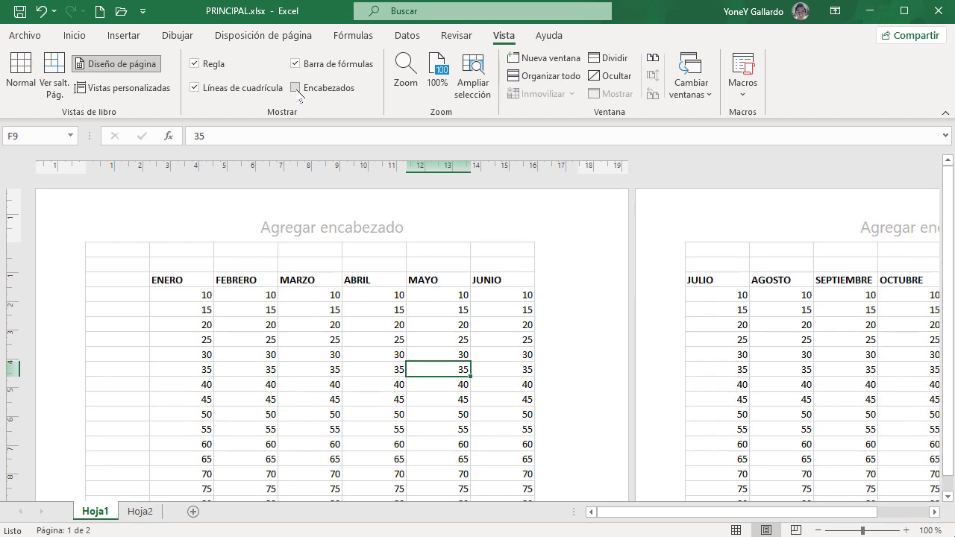
click(296, 88)
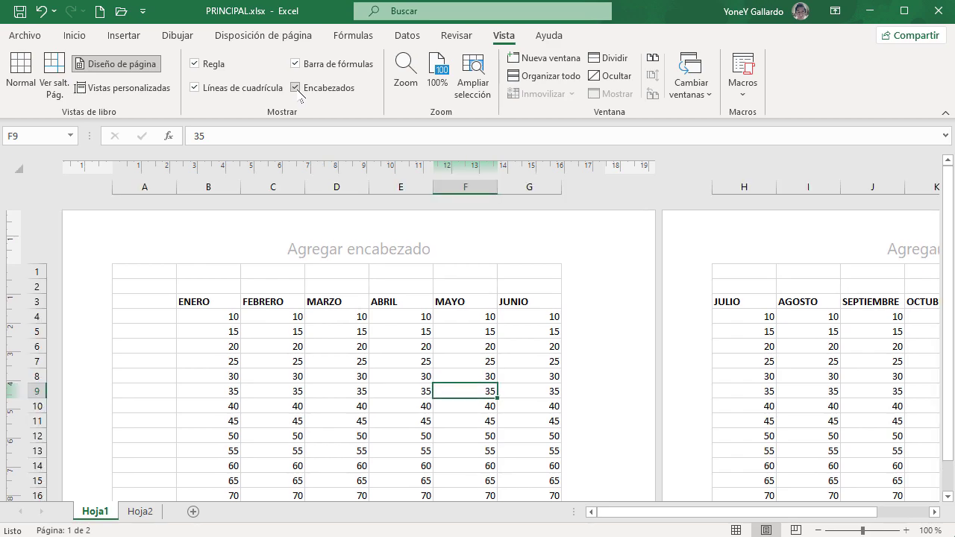
Return Hoja1 to Normal view, and hide and show again its formula bar, gridlines and headings in turn.
click(32, 75)
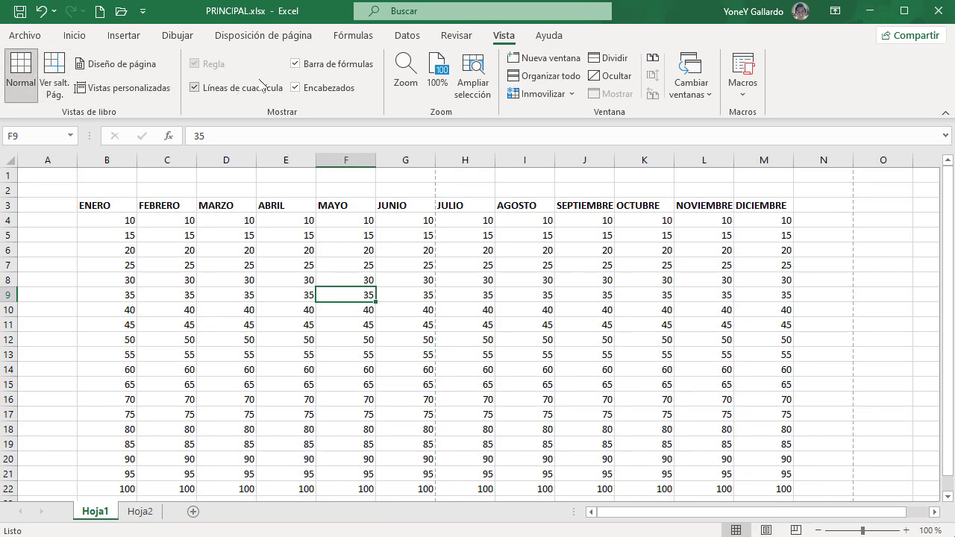
click(296, 64)
click(296, 64)
click(194, 88)
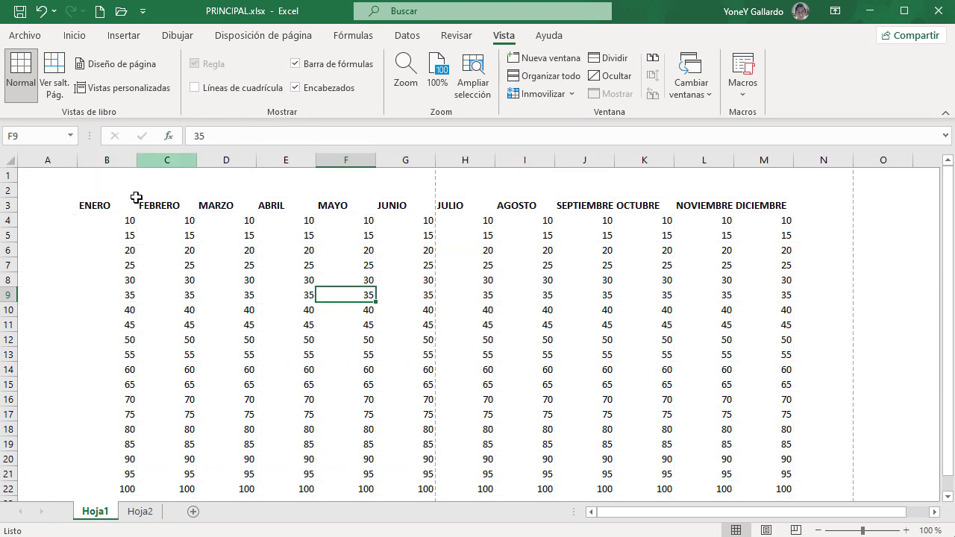
click(195, 88)
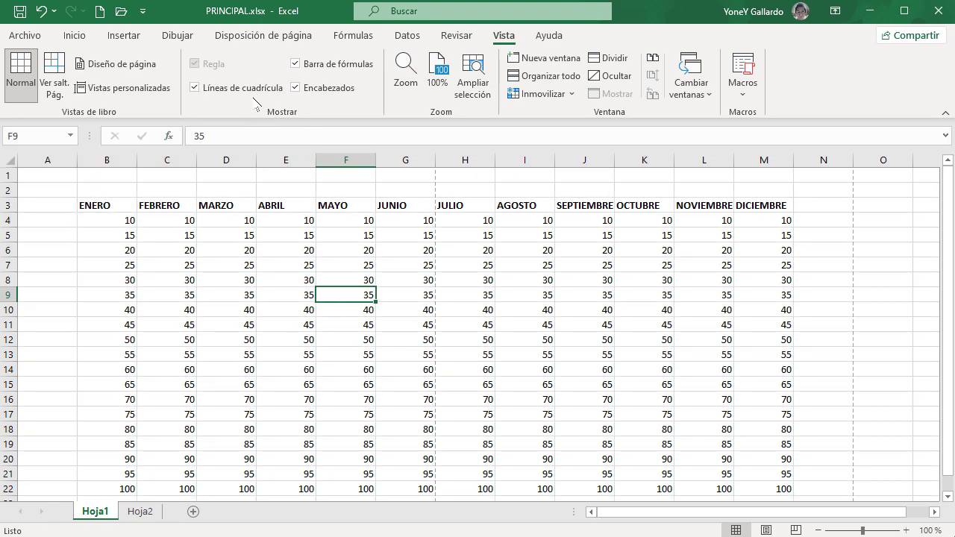
click(295, 88)
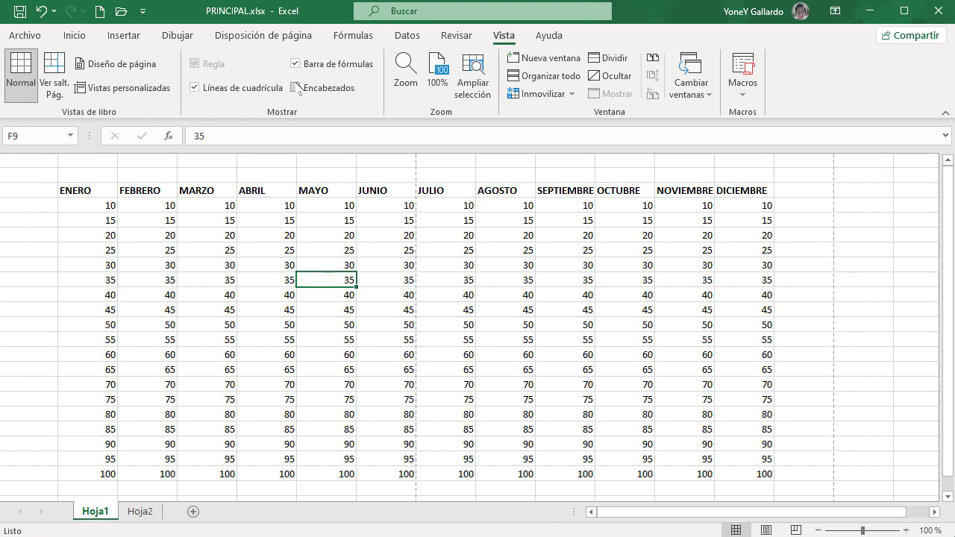
click(296, 88)
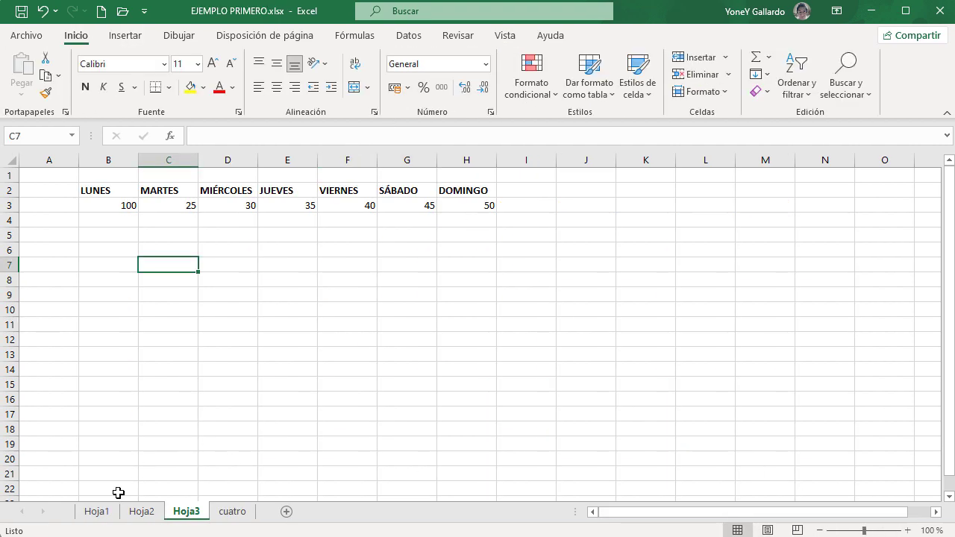
Enter the month headings ENERO, FEBRERO and MARZO in cells B2, C2 and D2 of Hoja1.
click(96, 511)
click(104, 191)
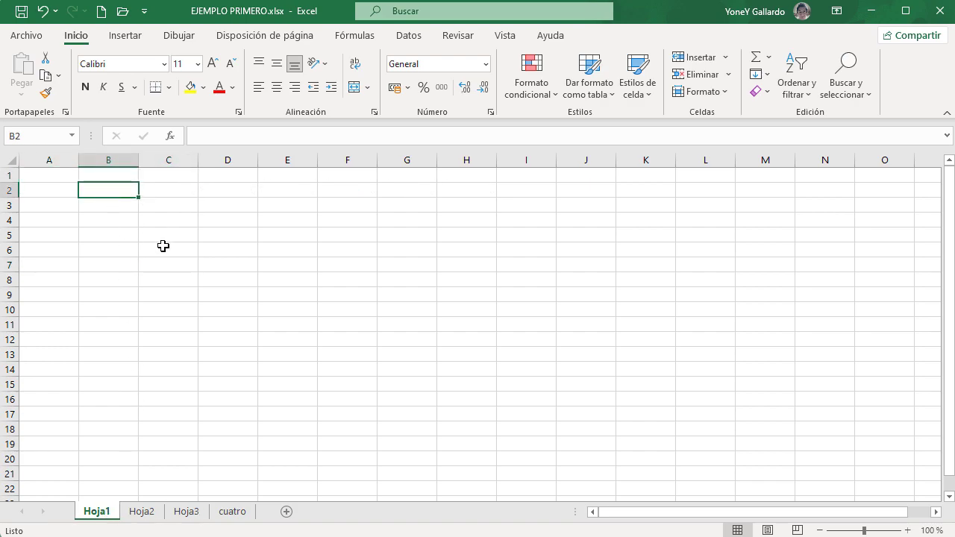
scroll(197, 272, up, 4)
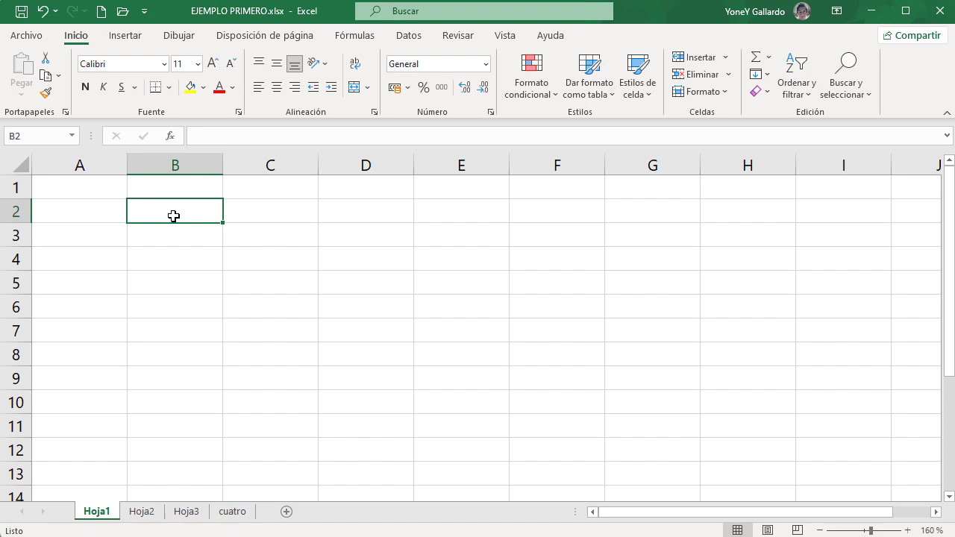
text(ENERO)
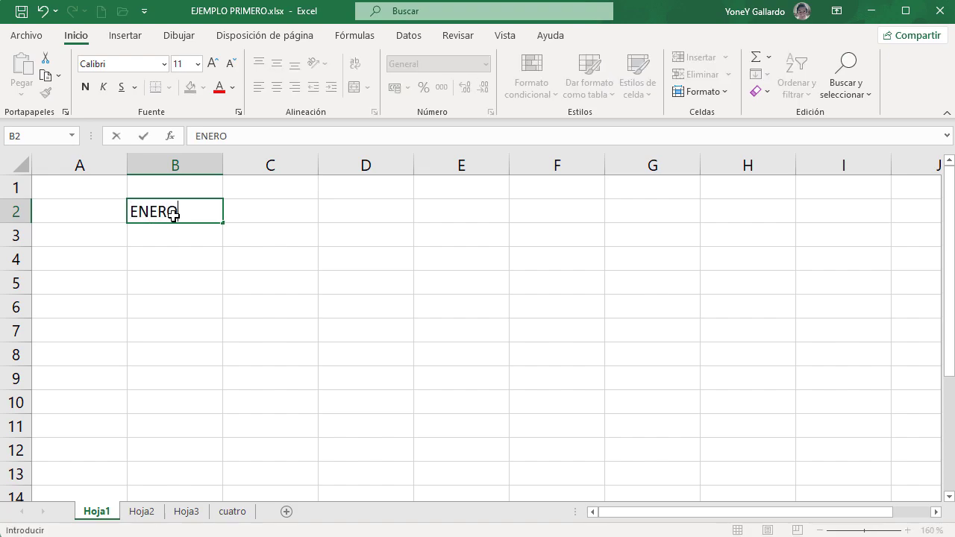
key(Return)
click(280, 215)
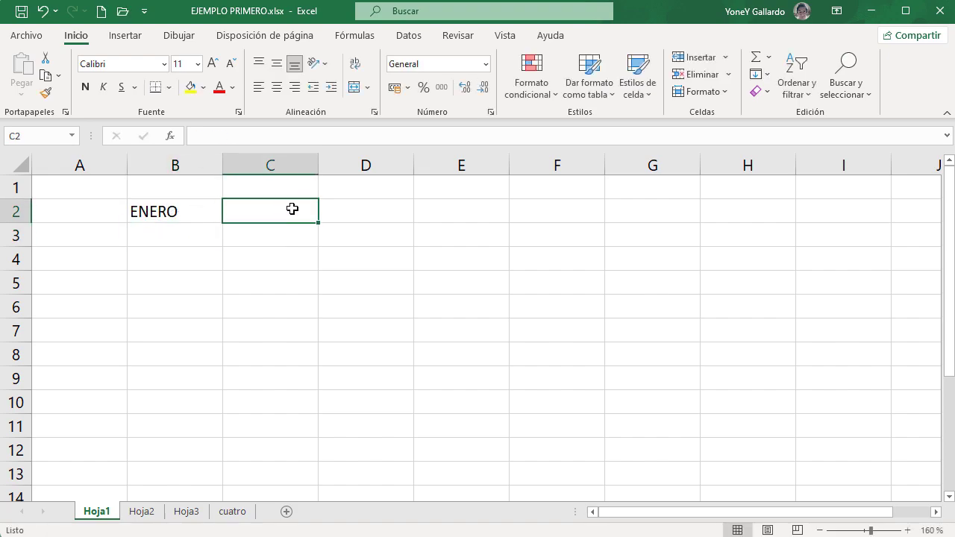
text(FEBRERO)
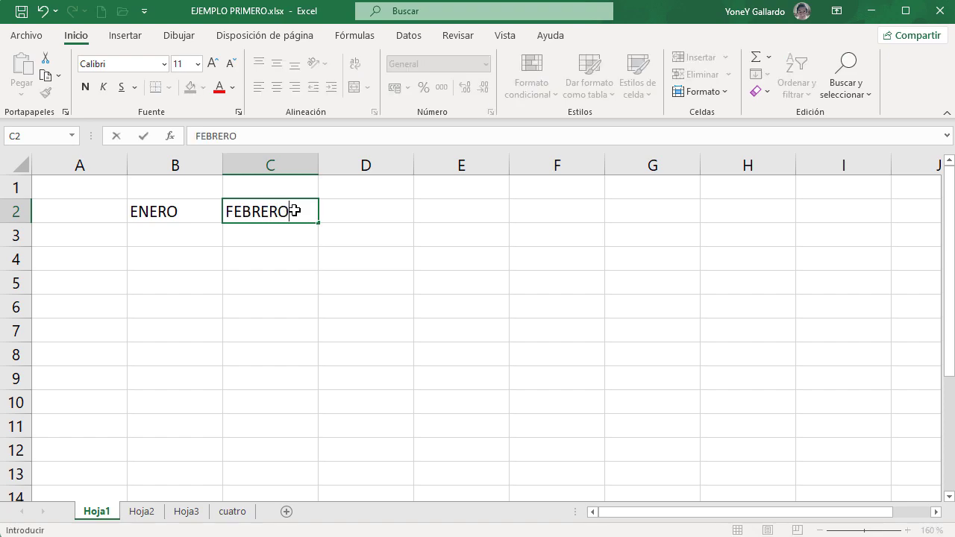
key(Return)
click(294, 211)
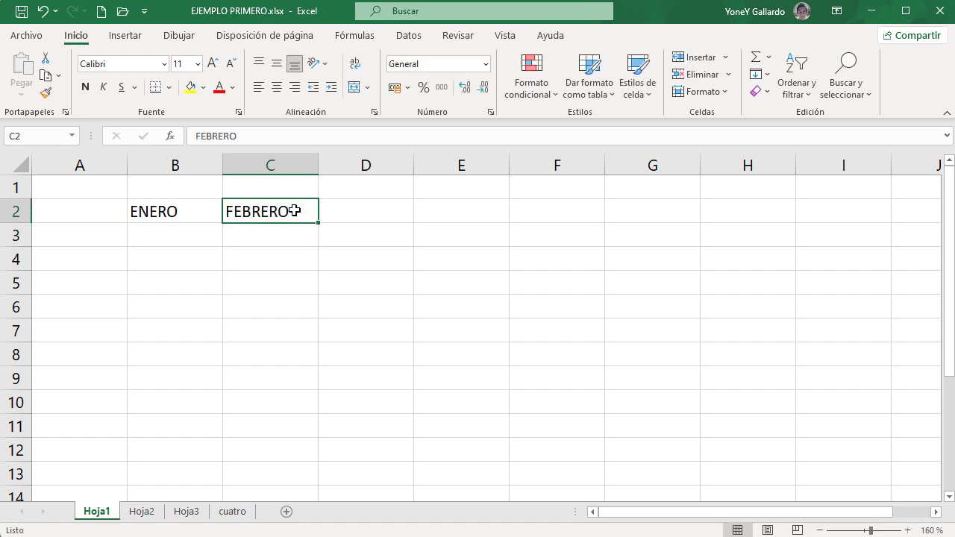
click(375, 233)
click(368, 214)
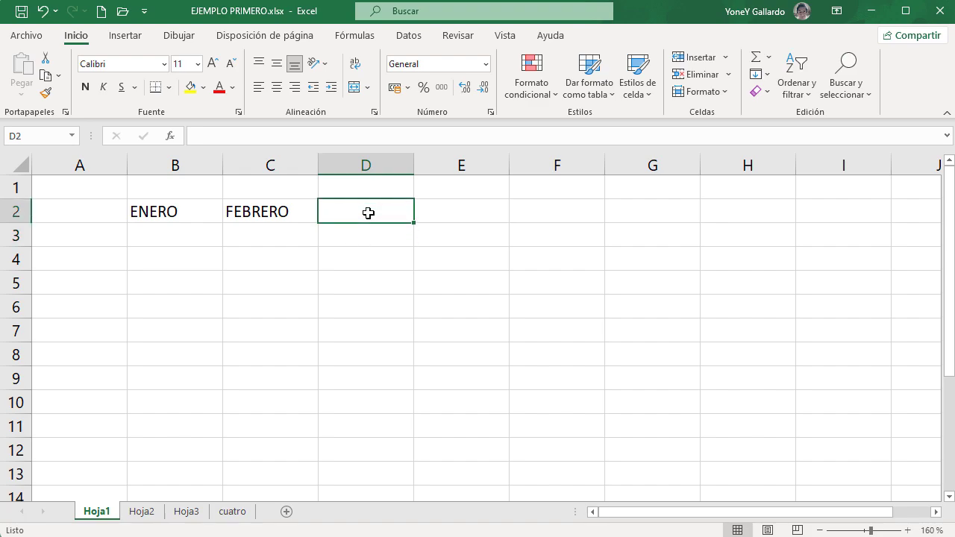
text(MARZO)
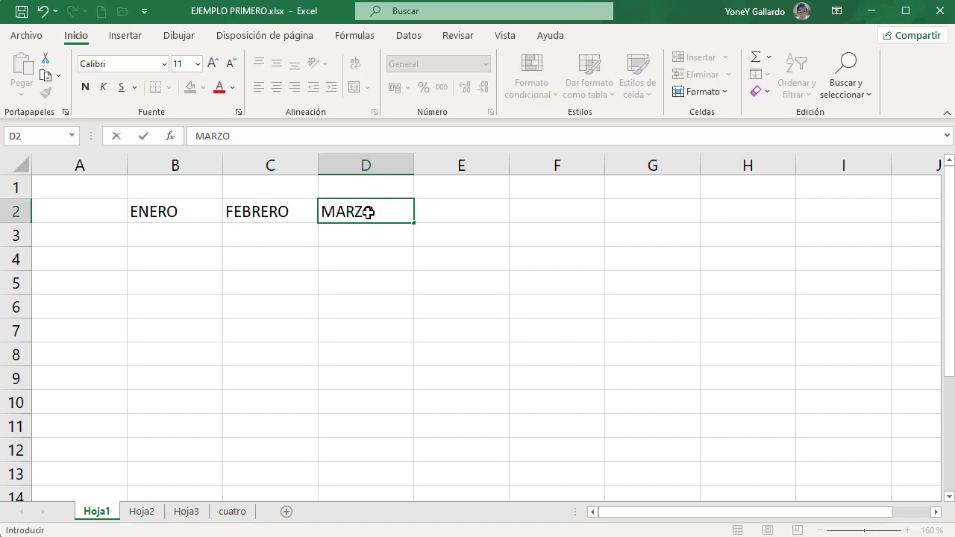
click(382, 281)
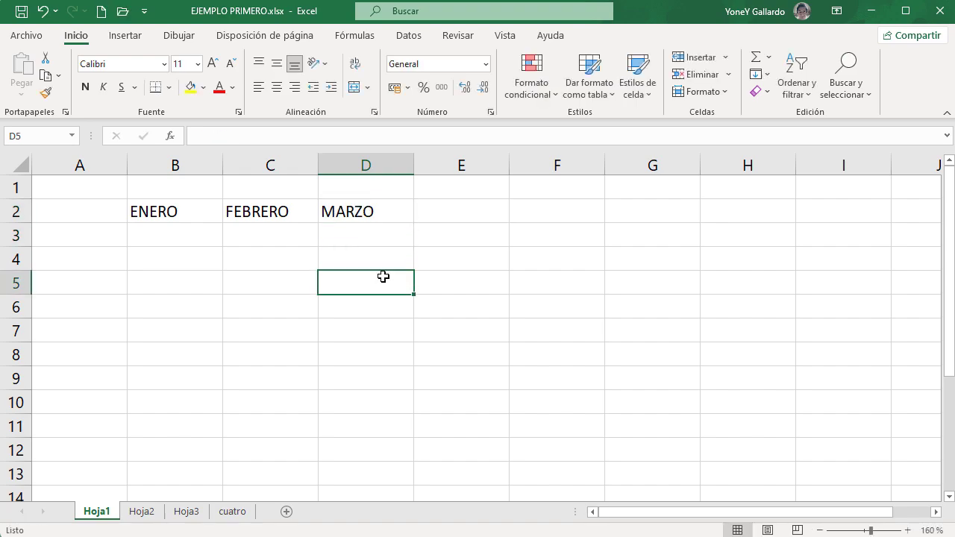
Replace the text of cell D2 with ABRIL by editing its content in the formula bar.
click(351, 216)
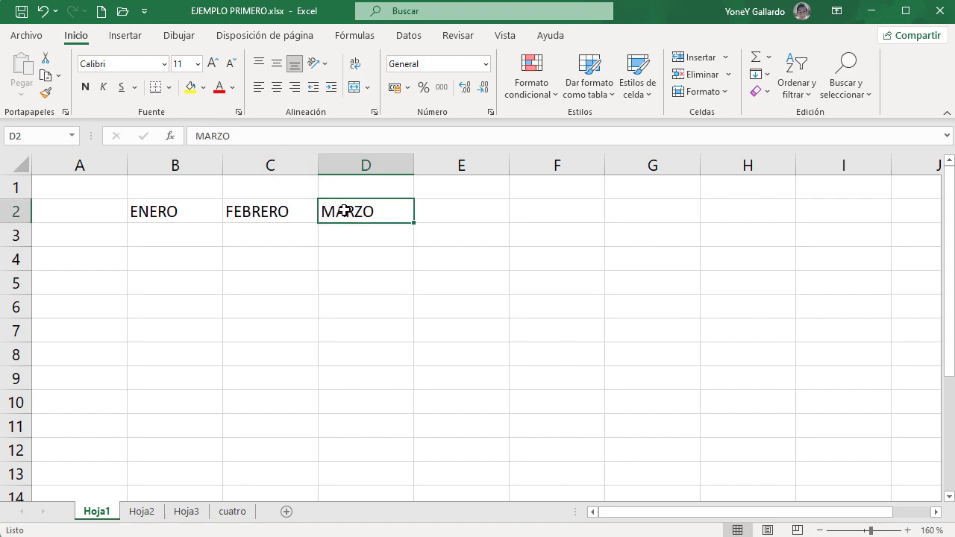
drag(252, 139, 194, 136)
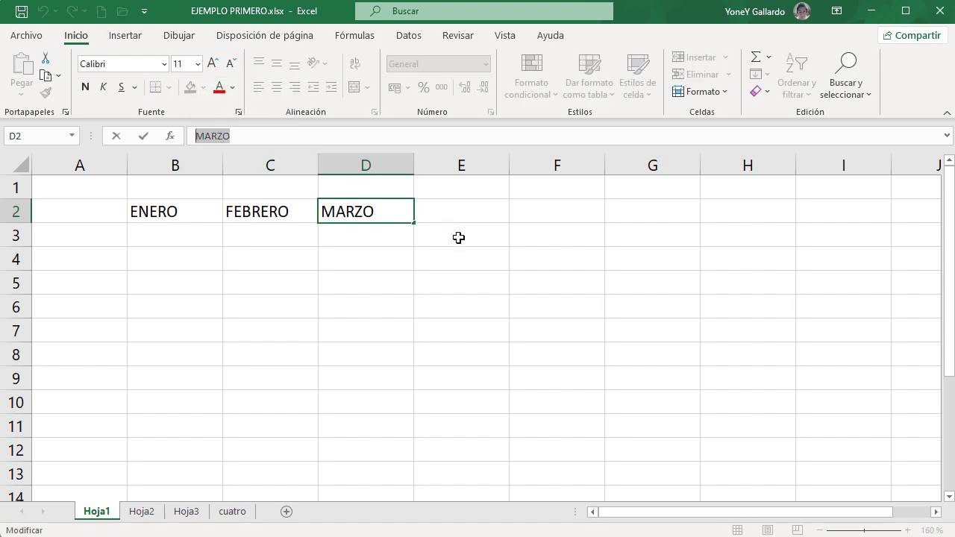
text(ABRIL)
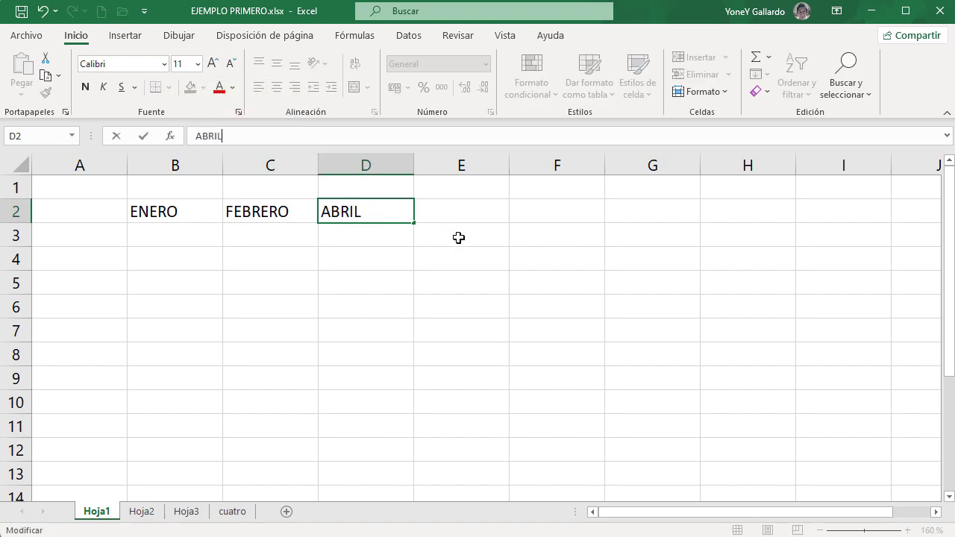
key(Return)
Edit cell D2 directly in the cell, erasing its text and entering MARZO instead.
click(399, 211)
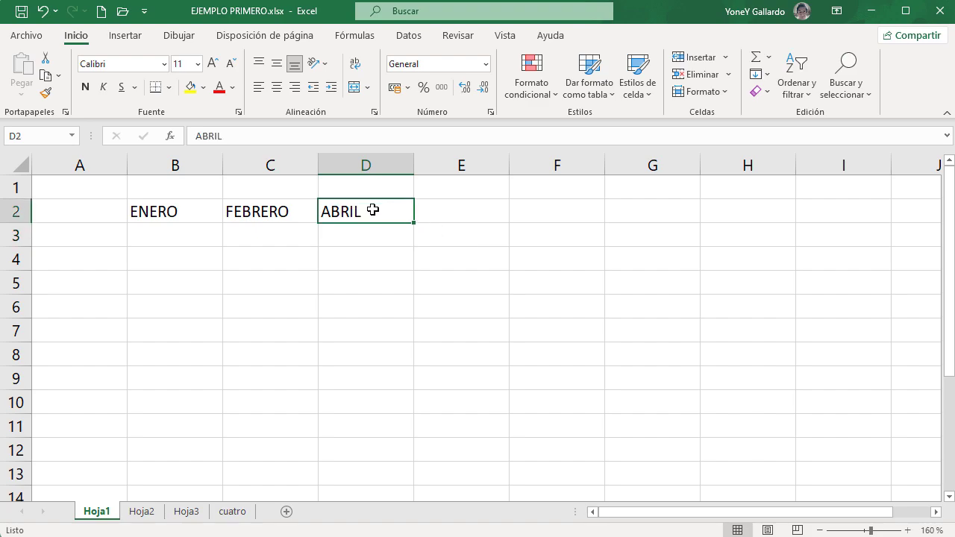
double_click(386, 211)
key(BackSpace)
key(BackSpace)
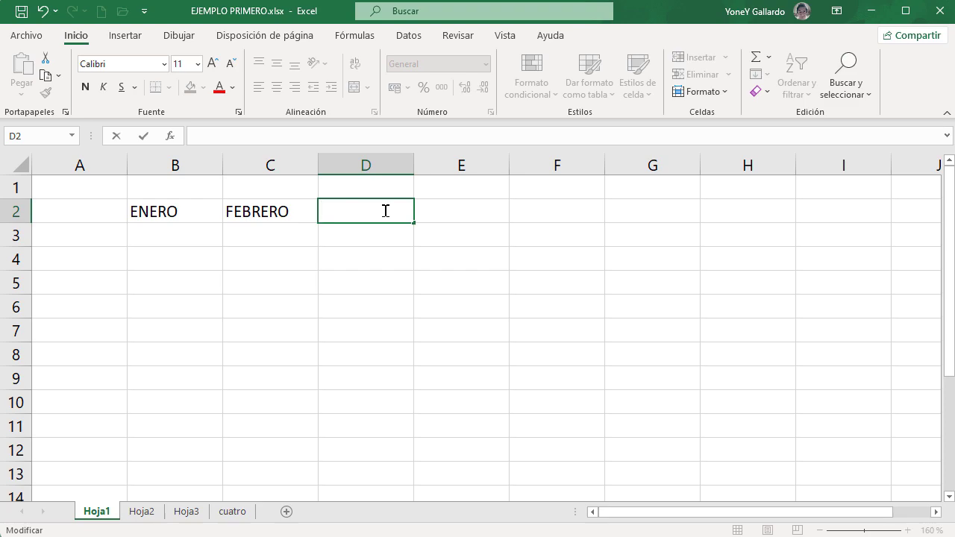
text(MARZO)
key(Return)
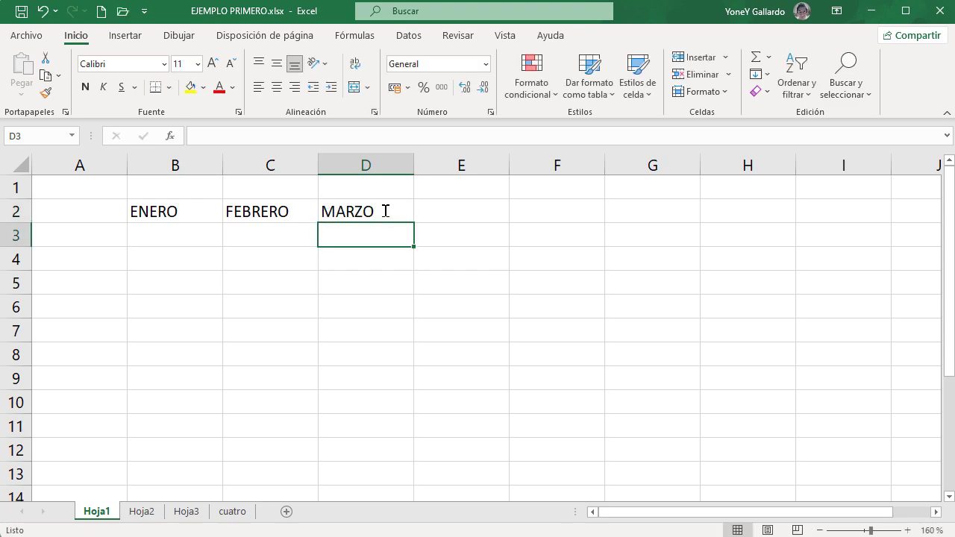
Enter the weekdays LUNES, MARTES and MIÉRCOLES down cells B4 to B6.
click(161, 260)
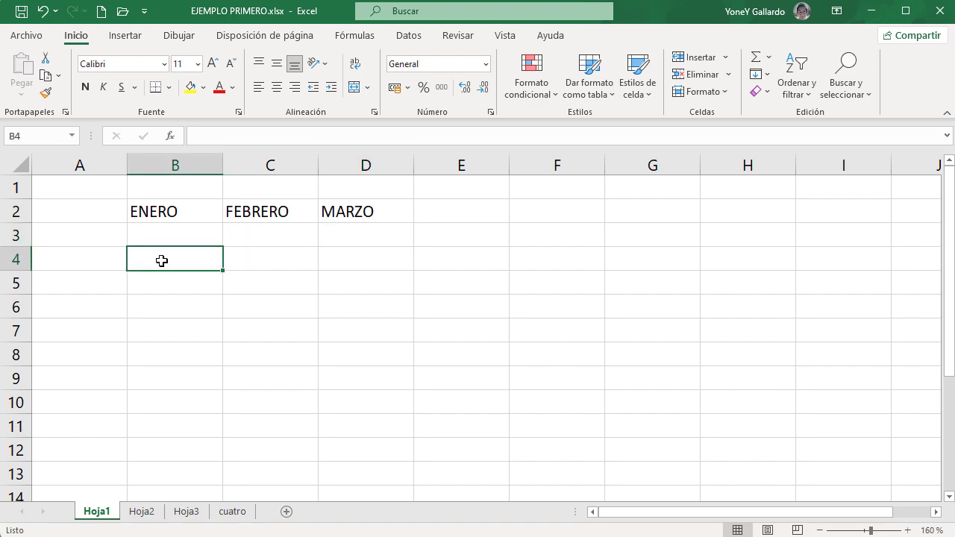
text(LUNES)
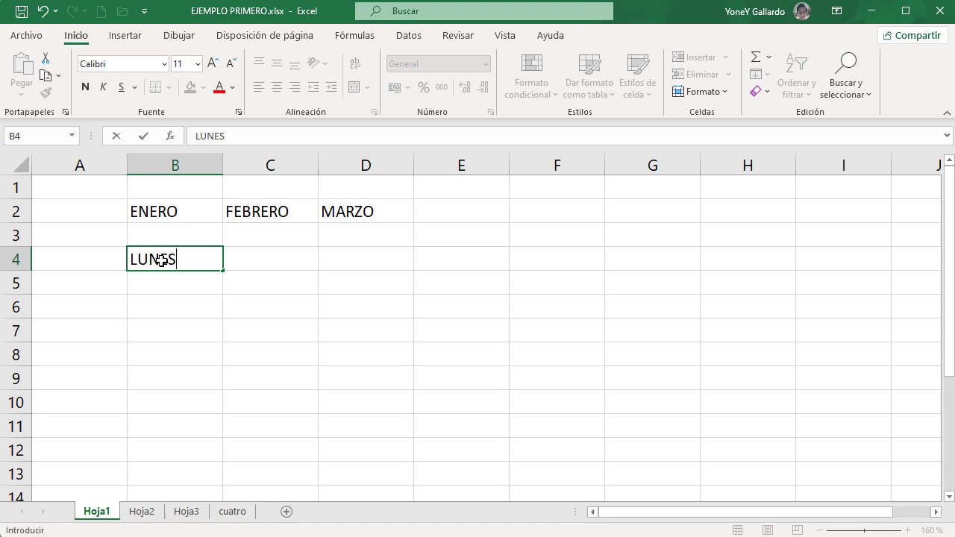
key(Return)
text(MARTES)
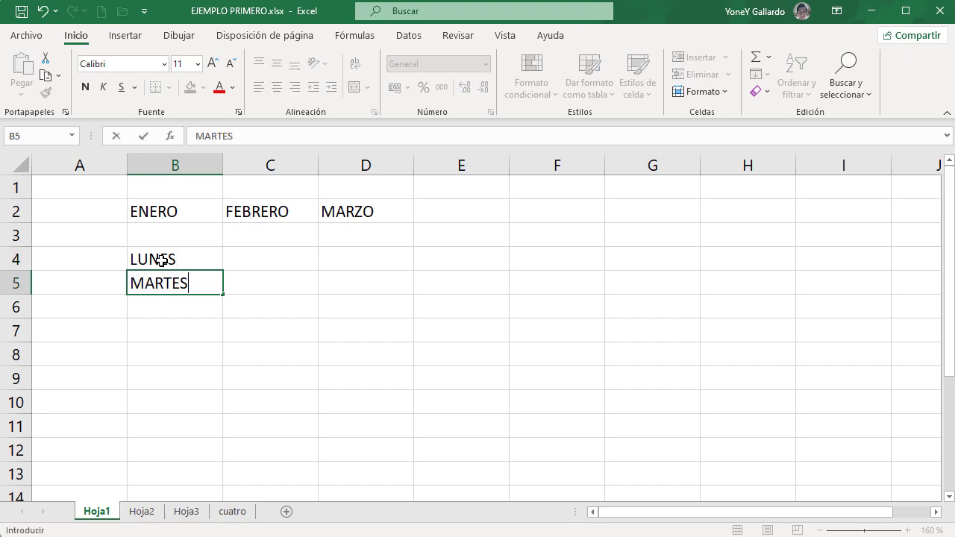
key(Return)
text(MIÉRCOLES)
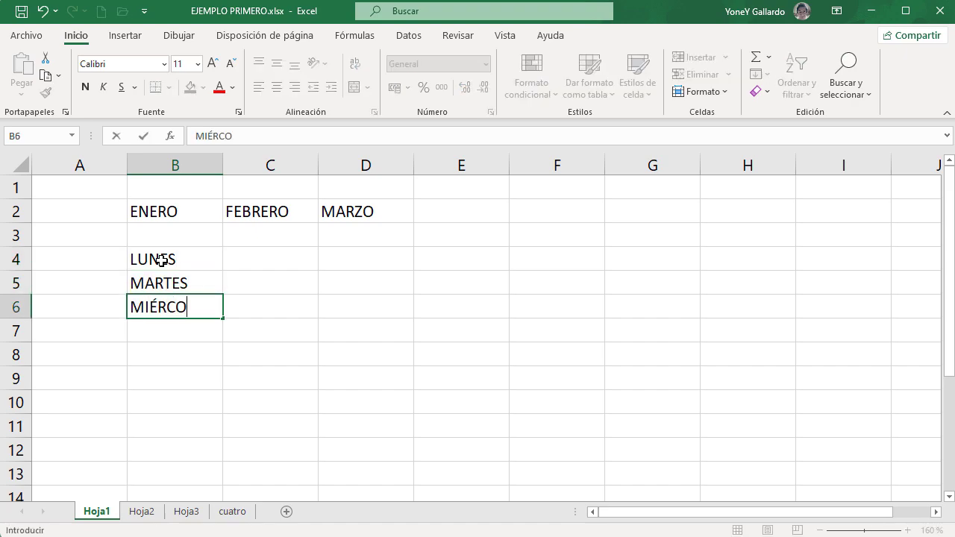
key(Return)
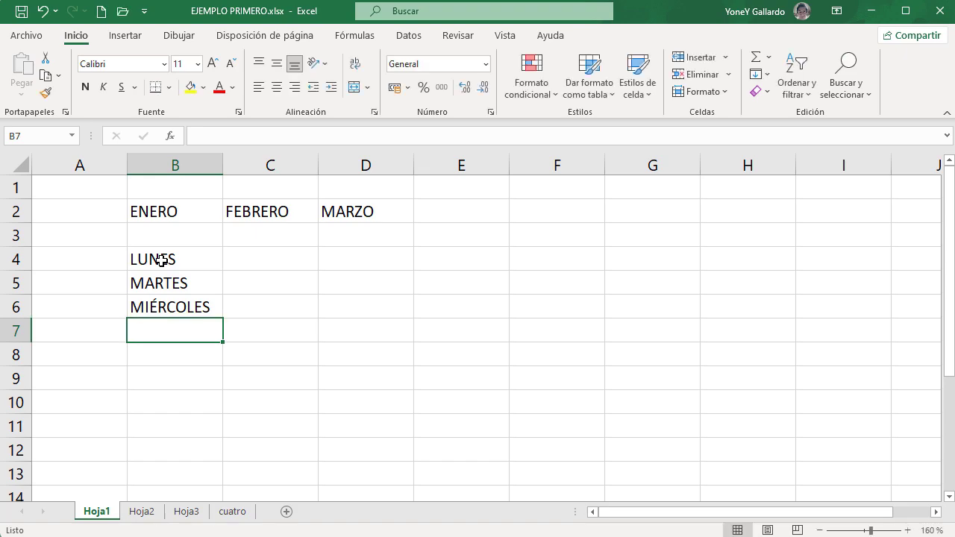
click(161, 260)
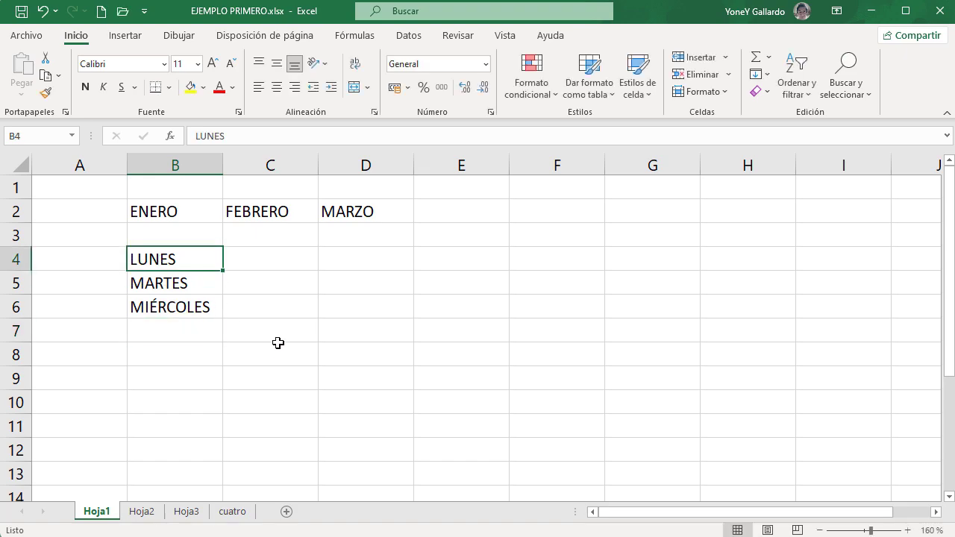
click(183, 211)
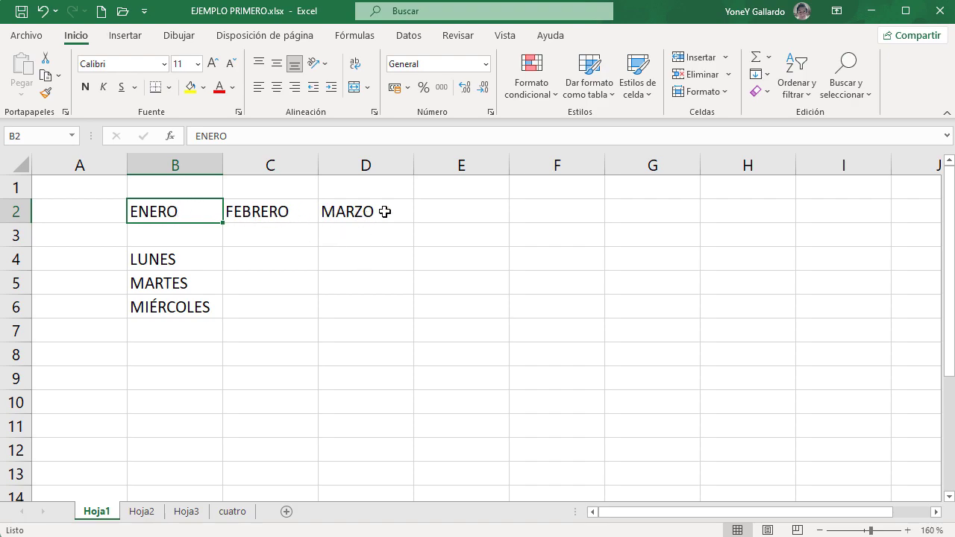
click(289, 216)
drag(214, 218, 349, 364)
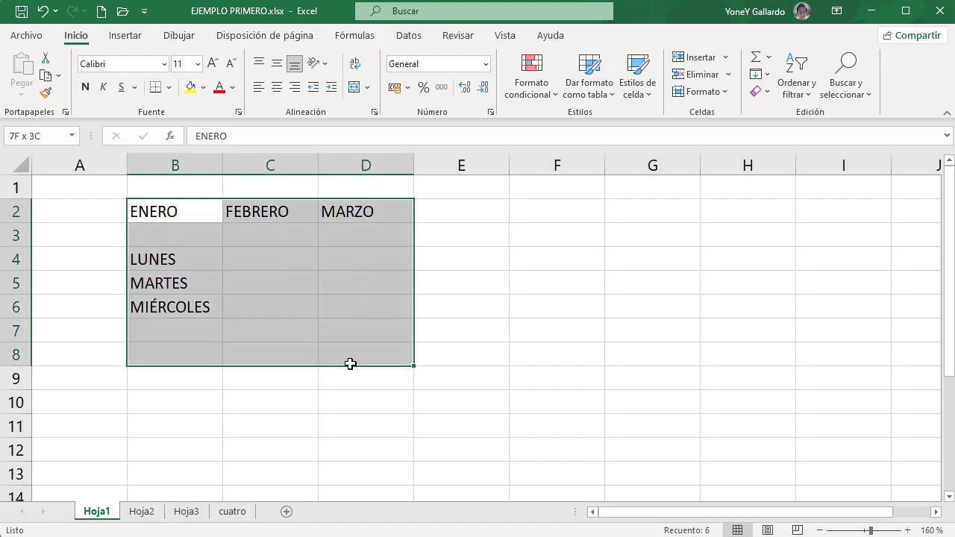
click(323, 322)
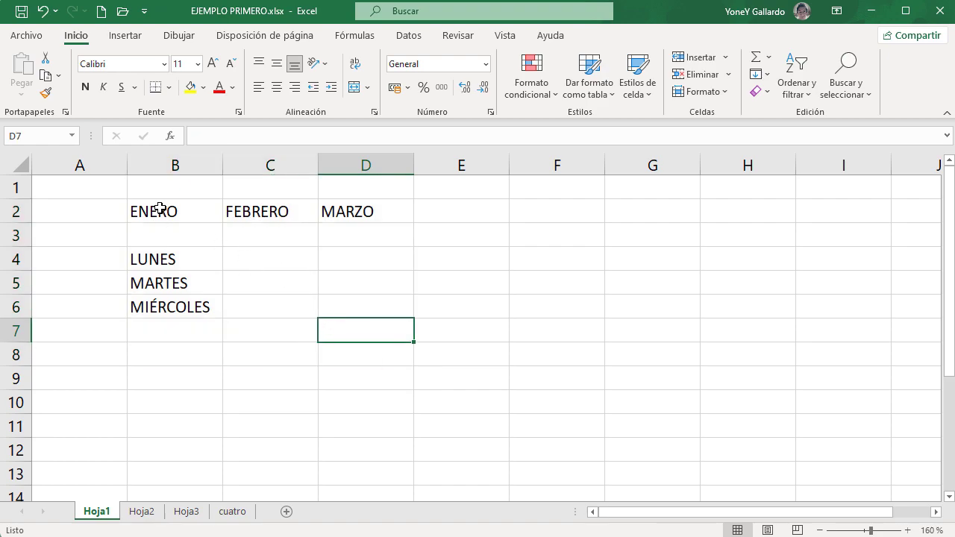
Clear the contents of range B2:D6 and undo the deletion.
drag(142, 214, 362, 308)
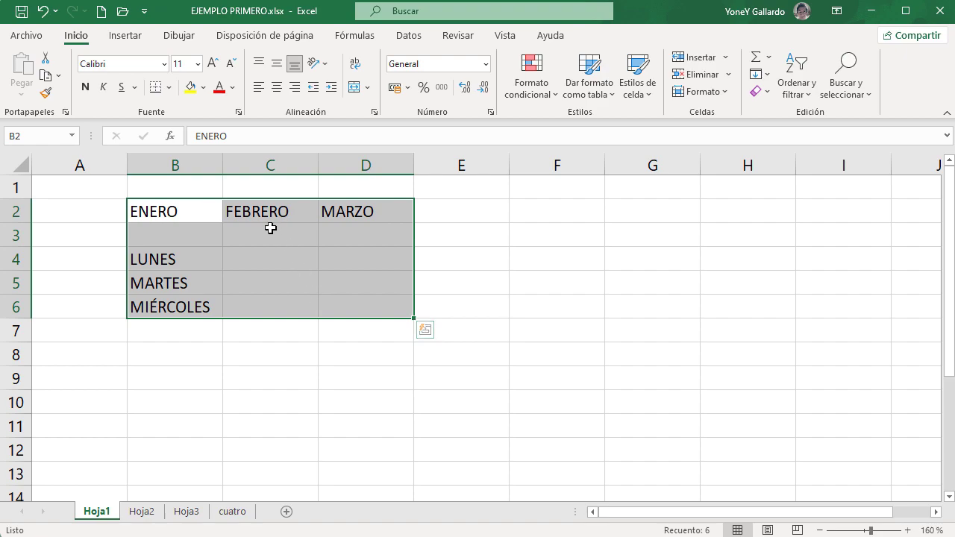
key(Delete)
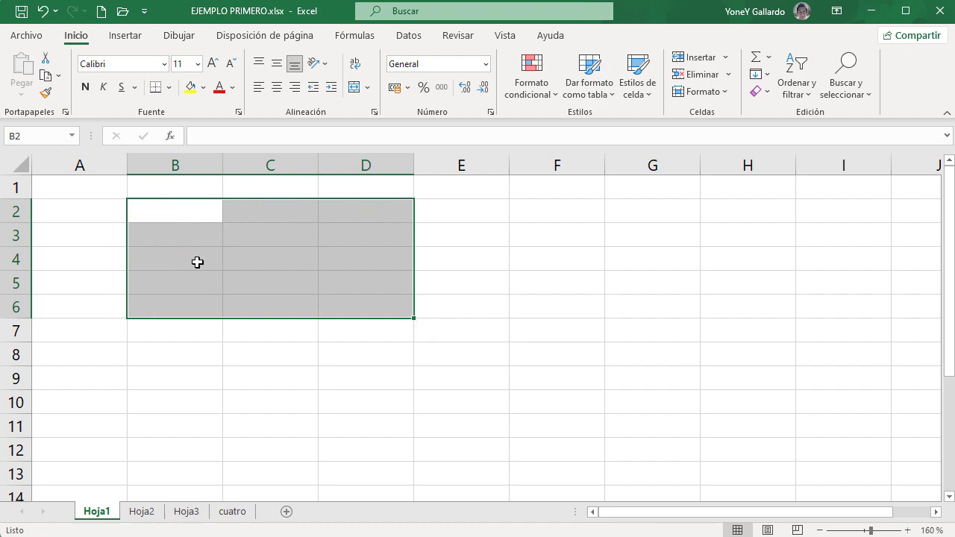
click(179, 237)
click(168, 217)
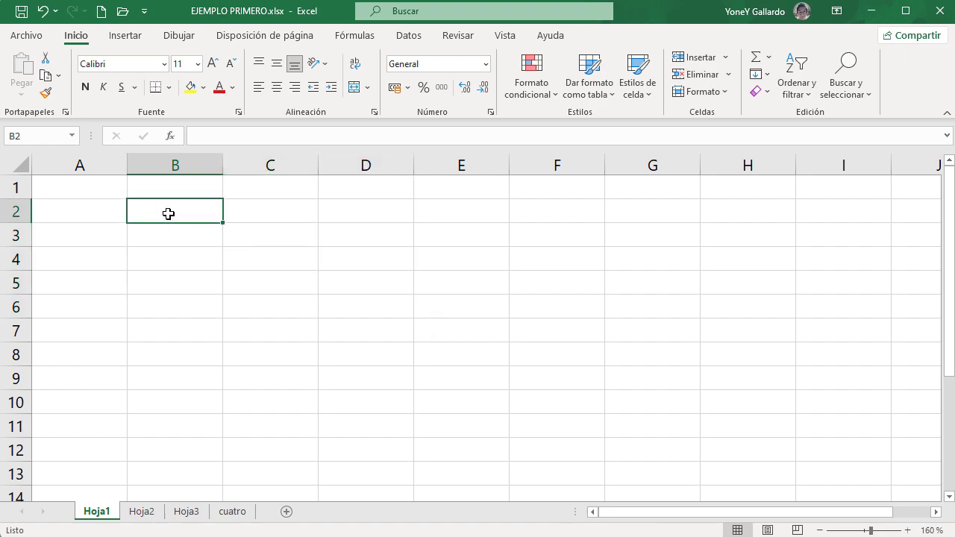
key(ctrl+z)
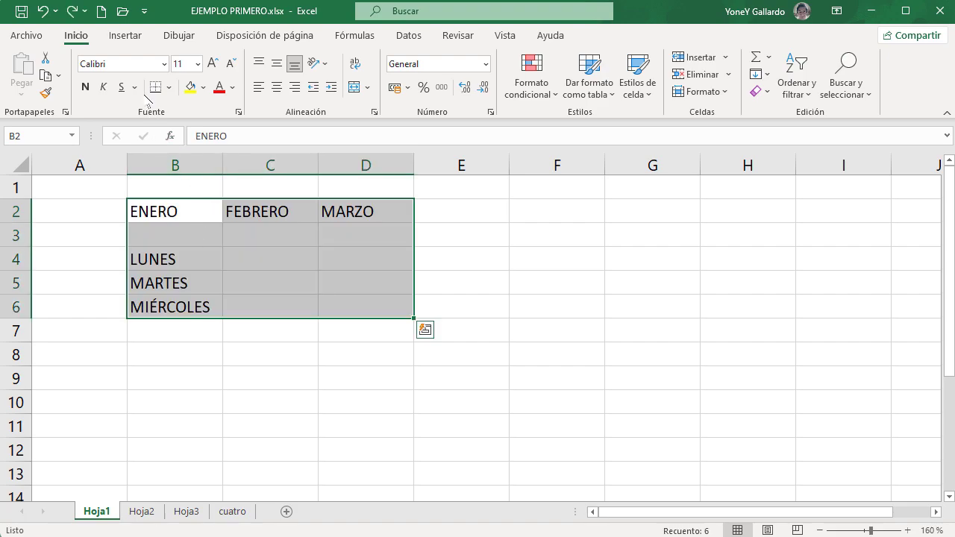
Format the month and weekday texts in range B2:D6 as bold with red font color.
click(85, 87)
click(219, 87)
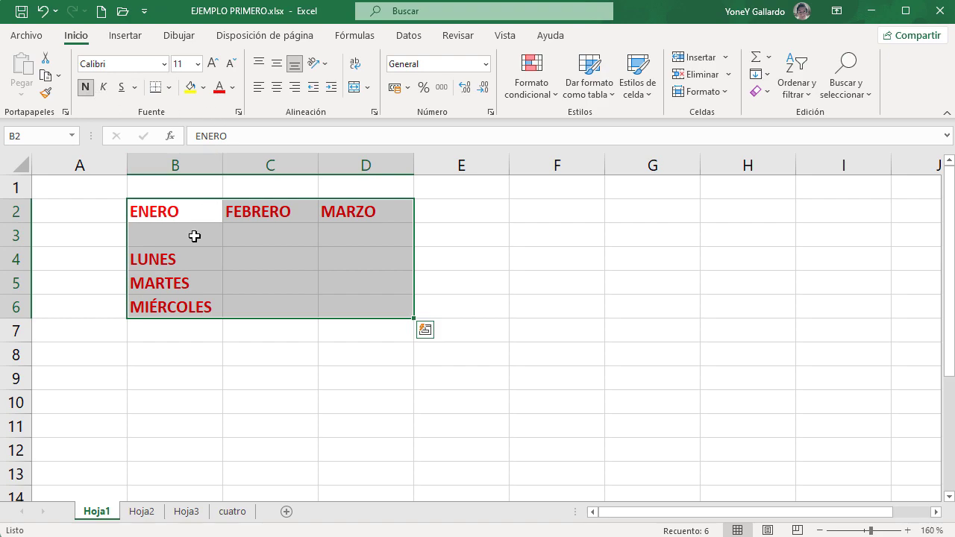
click(215, 287)
Delete only the contents of range B2:D6 and enter hola in cell B2 to test the remaining format.
drag(166, 214, 347, 314)
key(Delete)
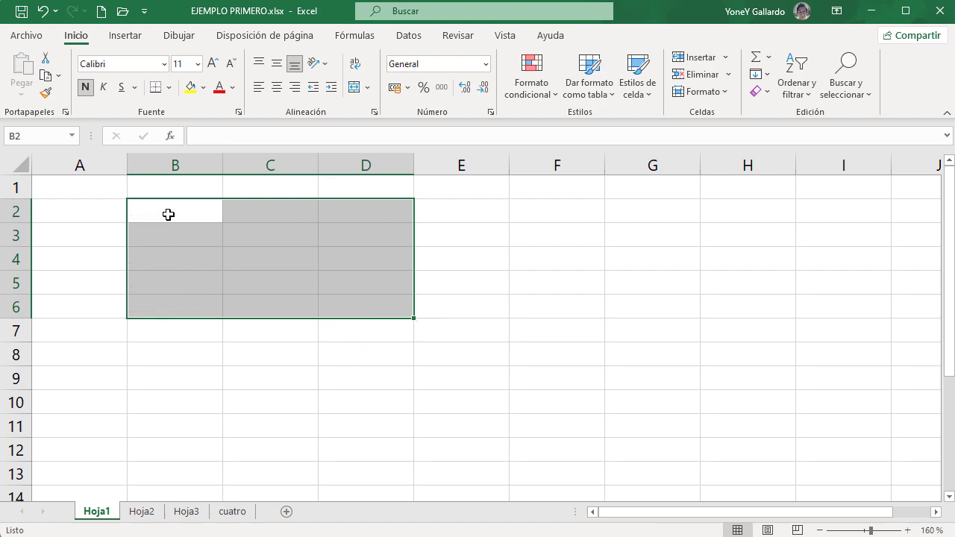
click(172, 213)
text(hola)
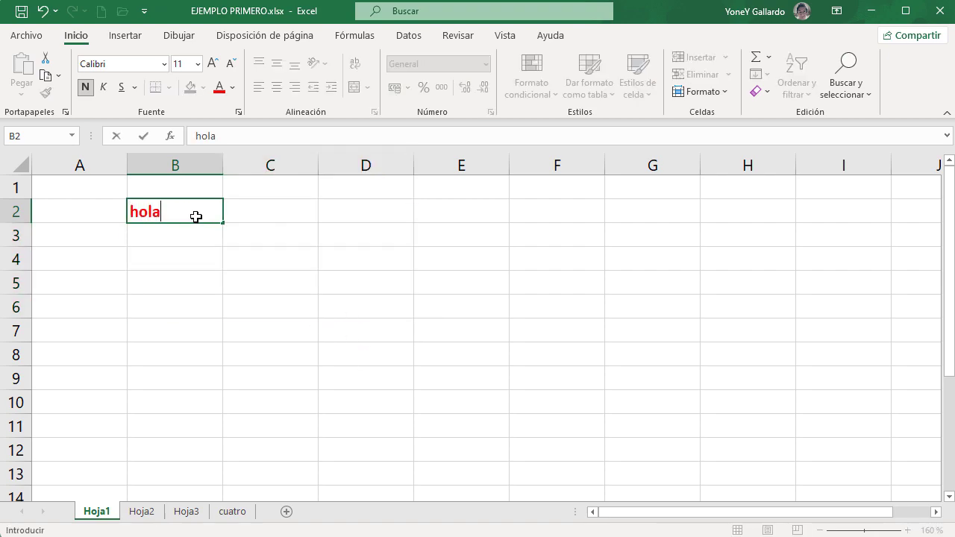
key(Return)
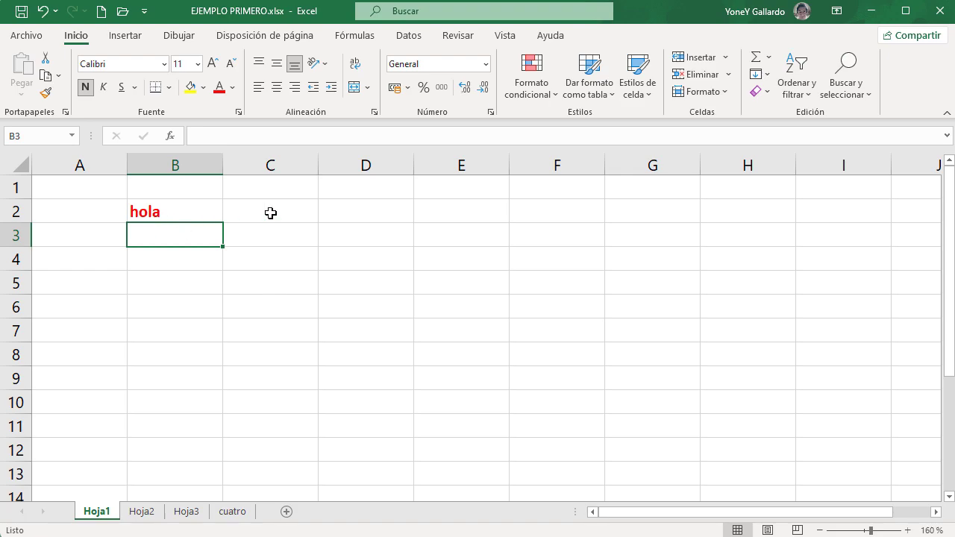
Undo the hola entry in cell B2 and the deletion of the contents of range B2:D6.
key(ctrl+z)
key(ctrl+z)
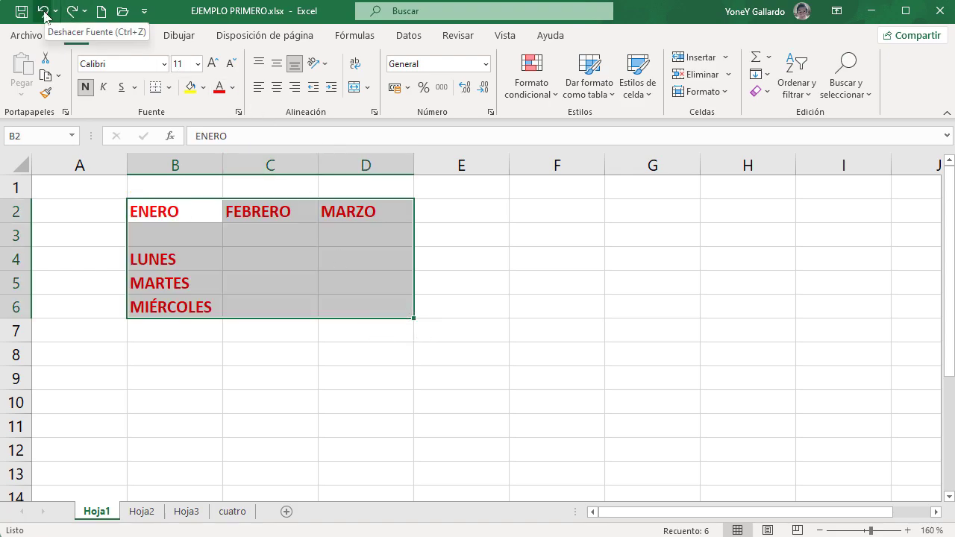
click(228, 279)
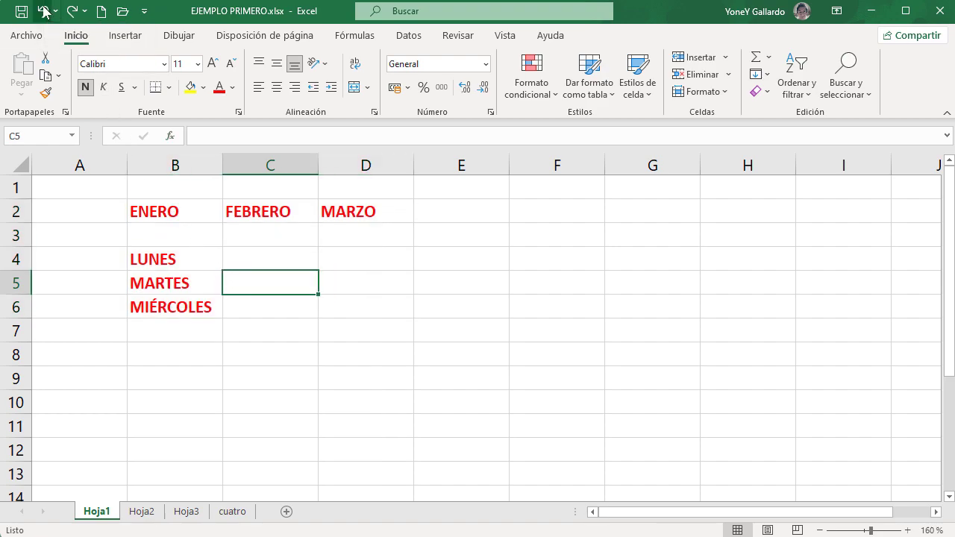
Clear everything, both contents and formats, from range B2:D6.
drag(161, 211, 351, 302)
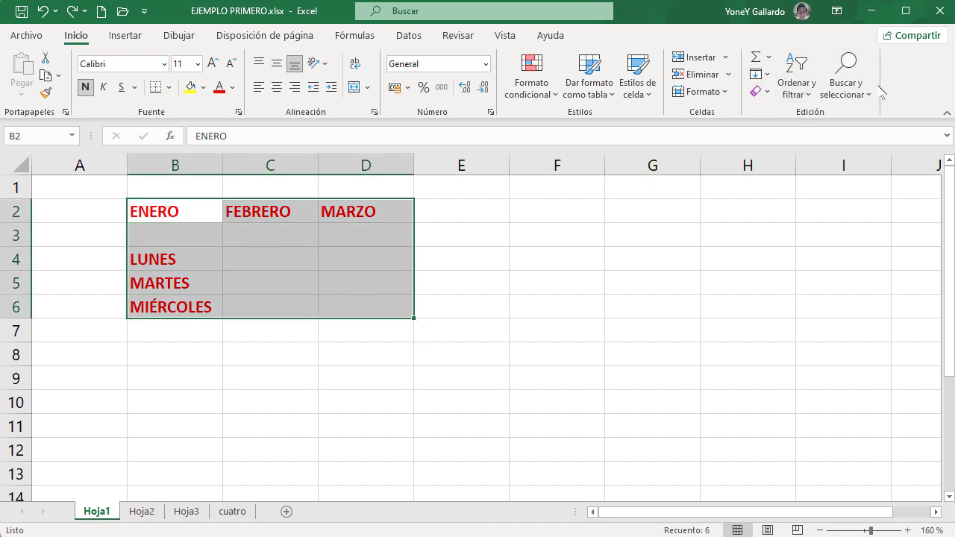
click(767, 93)
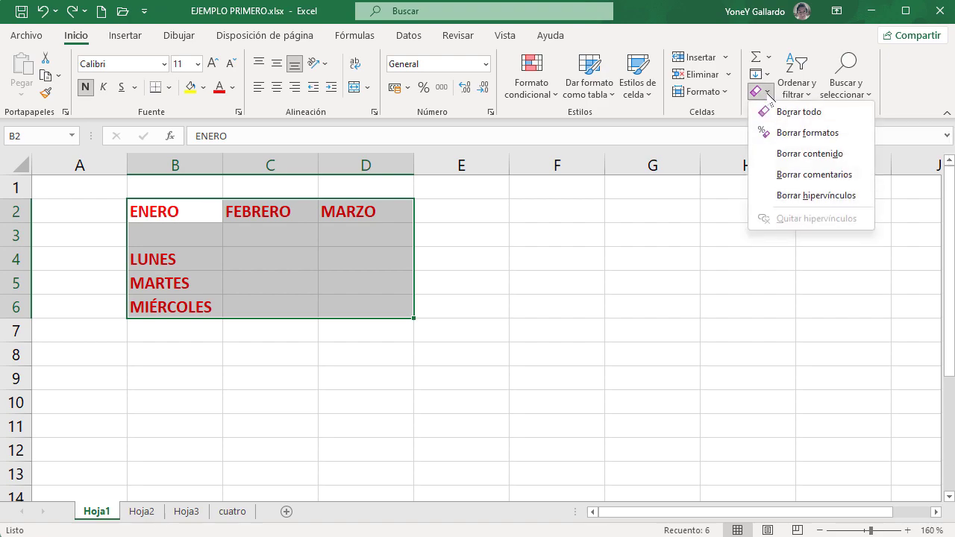
click(799, 112)
click(560, 290)
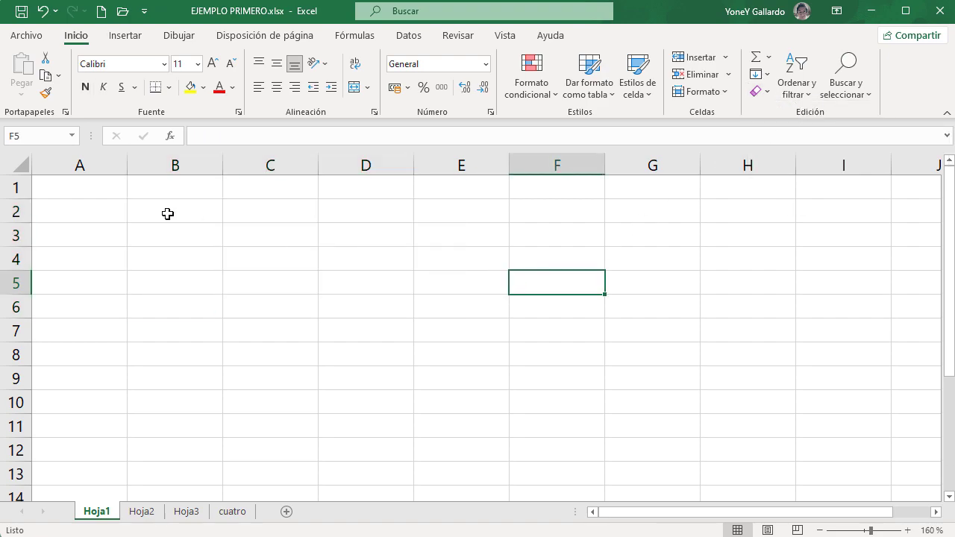
Enter HOLA in cell B2 to test the cleared formatting, and erase the text again.
click(167, 212)
text(HOLA)
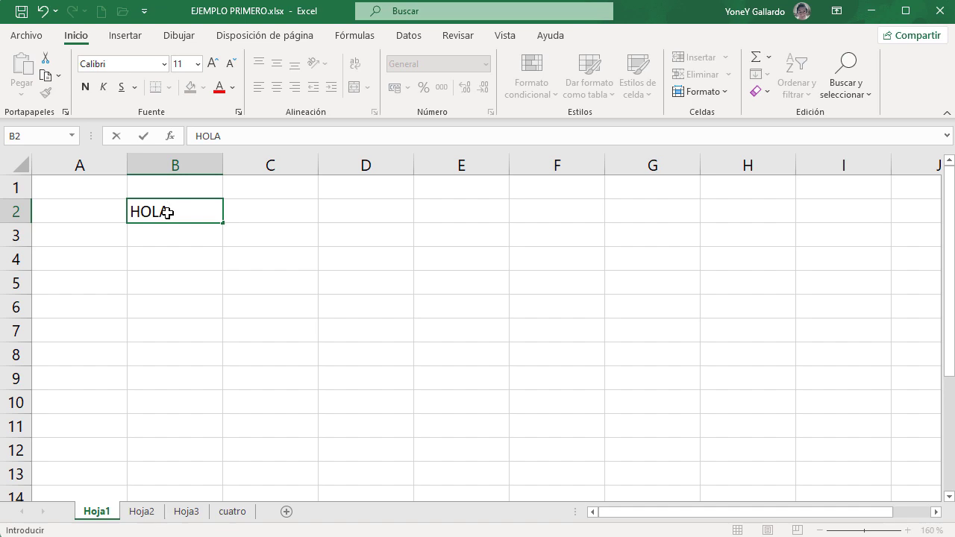
key(BackSpace)
key(BackSpace)
key(BackSpace)
key(BackSpace)
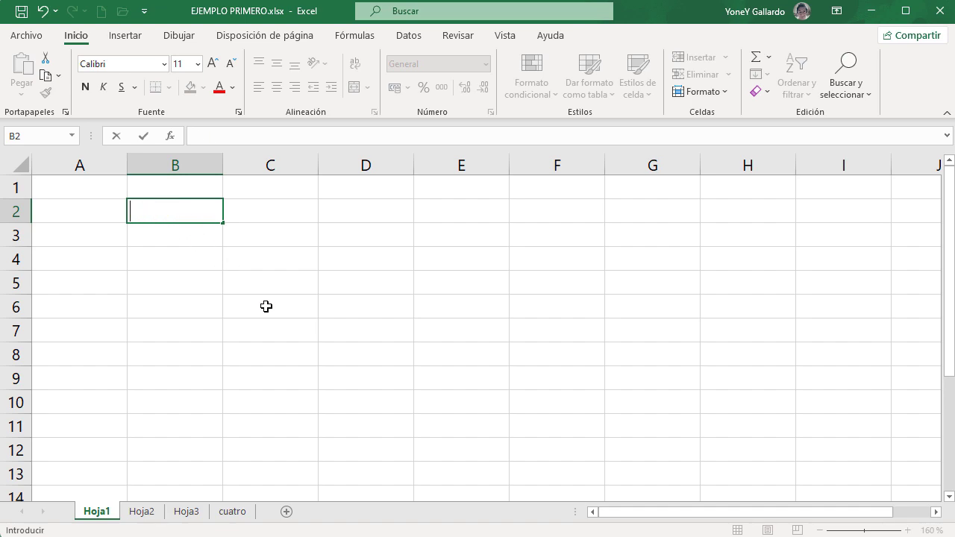
click(206, 239)
Enter ENERO in cell B2 and autofill the month series across row 2 through OCTUBRE in K2.
click(188, 216)
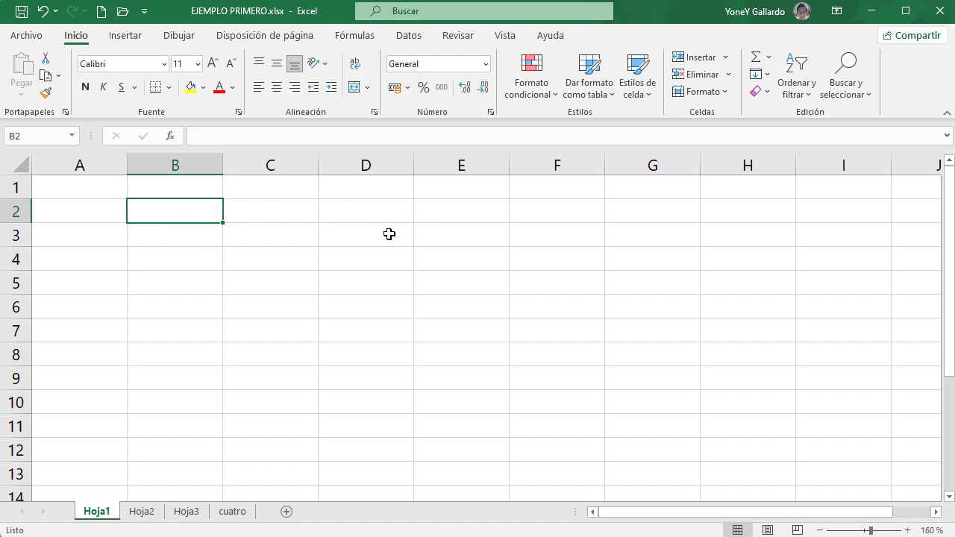
text(ENERO)
key(Return)
click(187, 215)
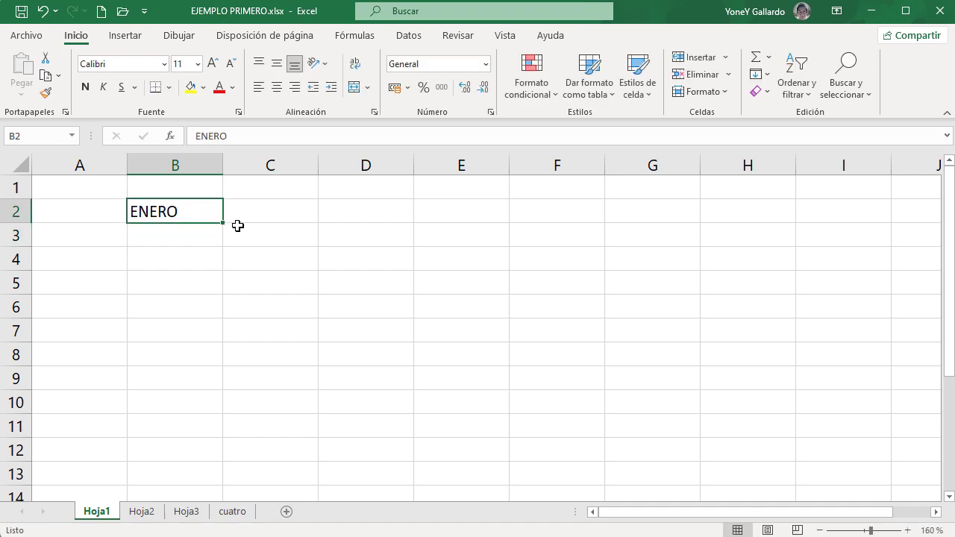
scroll(274, 267, down, 2)
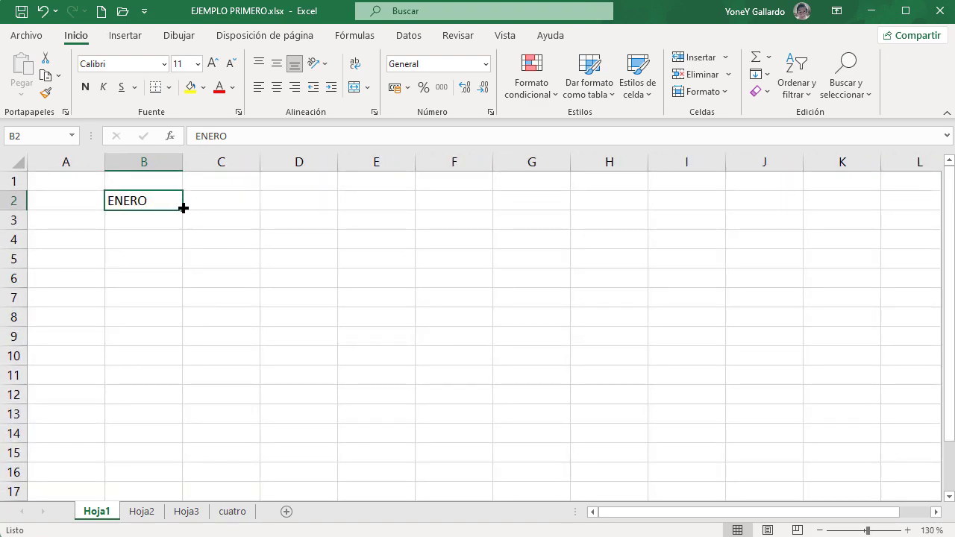
mouse_move(182, 208)
mouse_down()
mouse_move(305, 210)
mouse_move(183, 208)
mouse_up()
drag(180, 209, 845, 206)
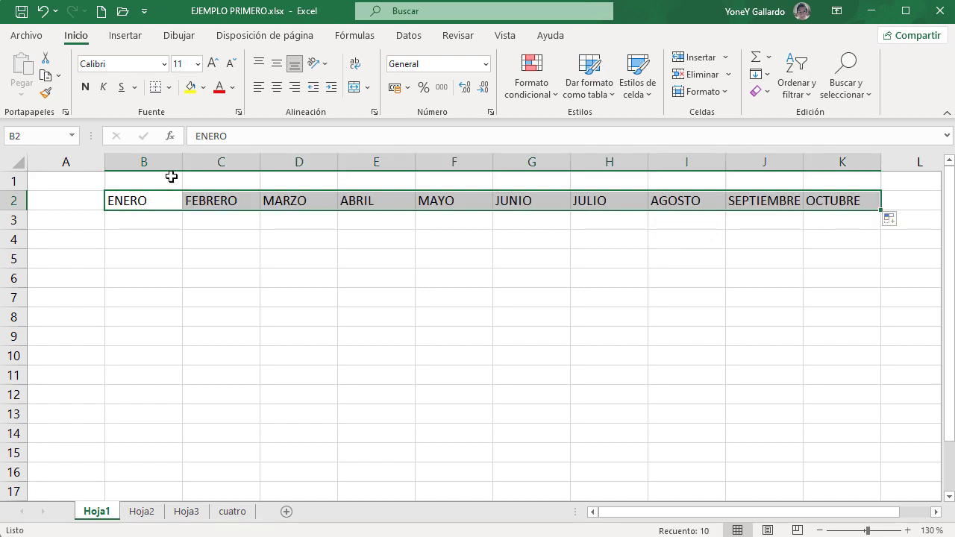
Enter LUNES in cell B4 and autofill the weekday series across row 4 through column K.
click(147, 244)
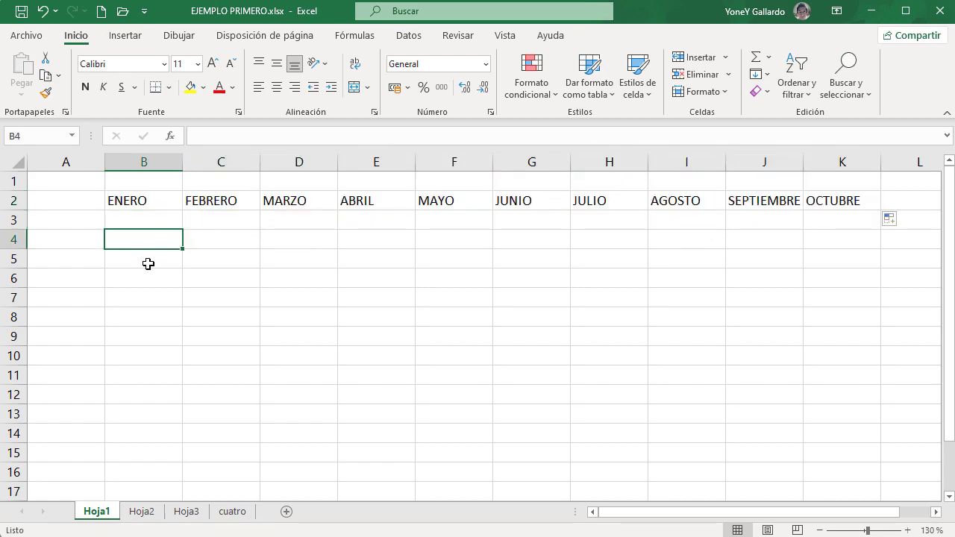
text(lu)
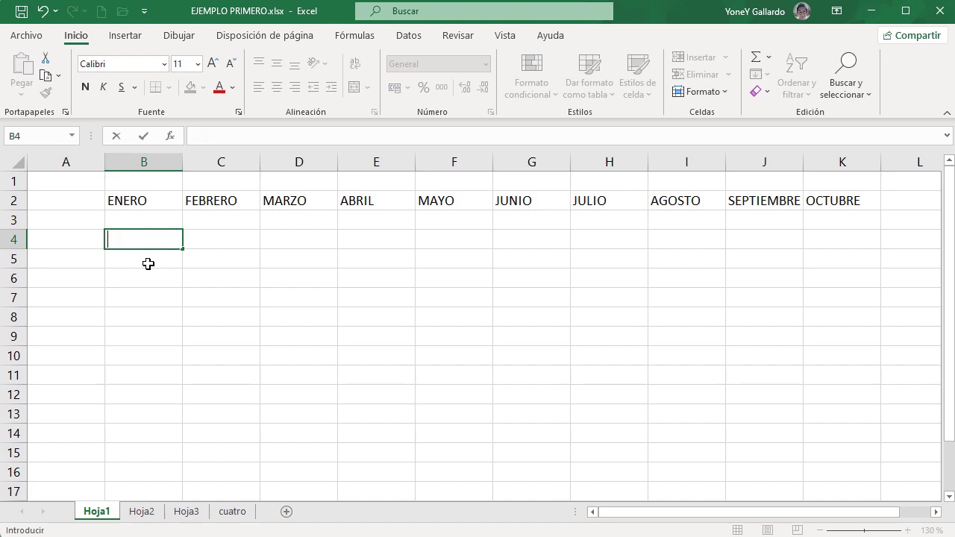
text(NES)
key(Return)
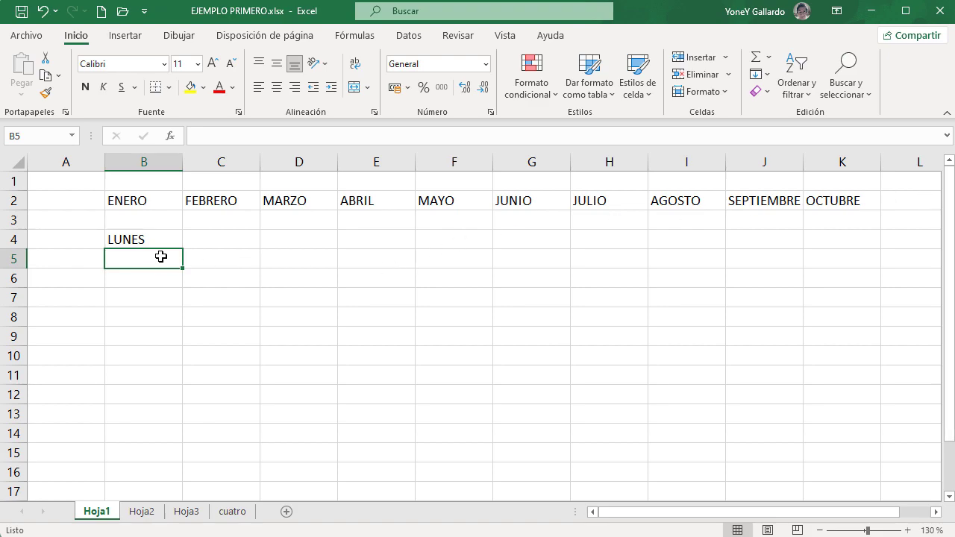
click(142, 240)
drag(182, 247, 617, 236)
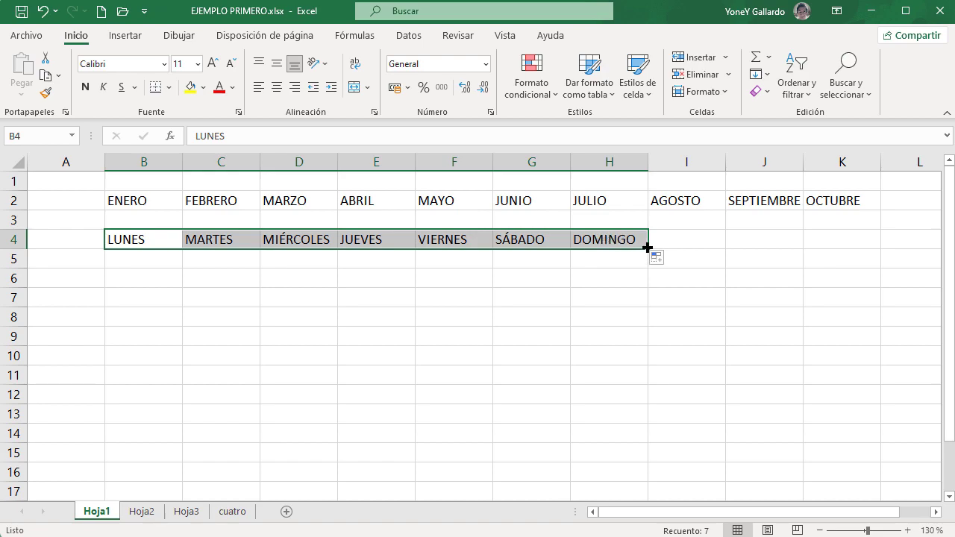
drag(648, 248, 703, 246)
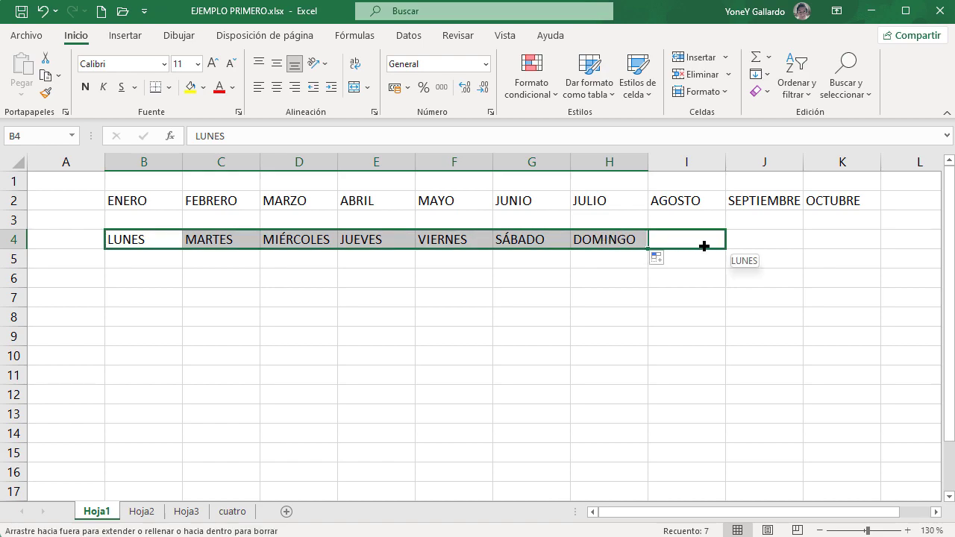
drag(762, 241, 850, 240)
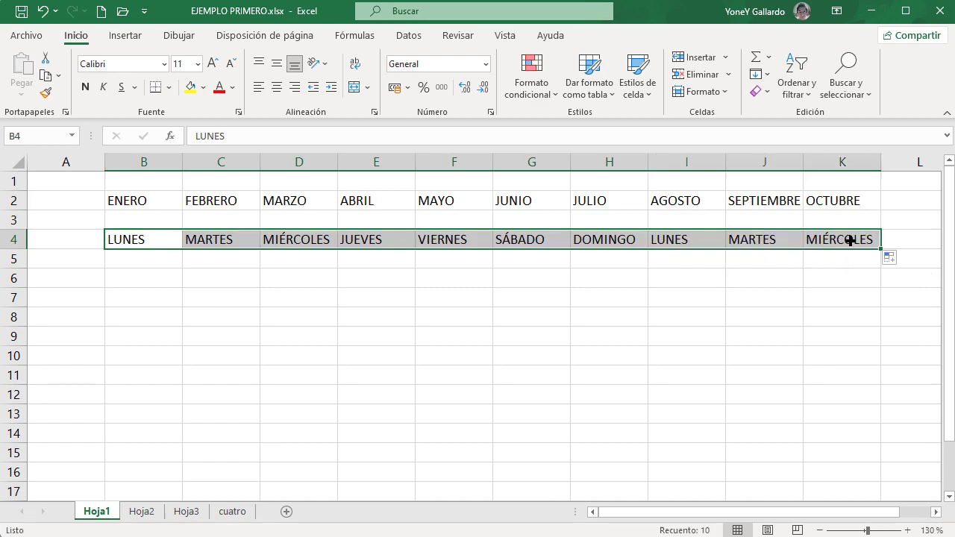
Enter 1 and 2 in cells B6 and C6 and autofill the consecutive number series through I6.
click(136, 276)
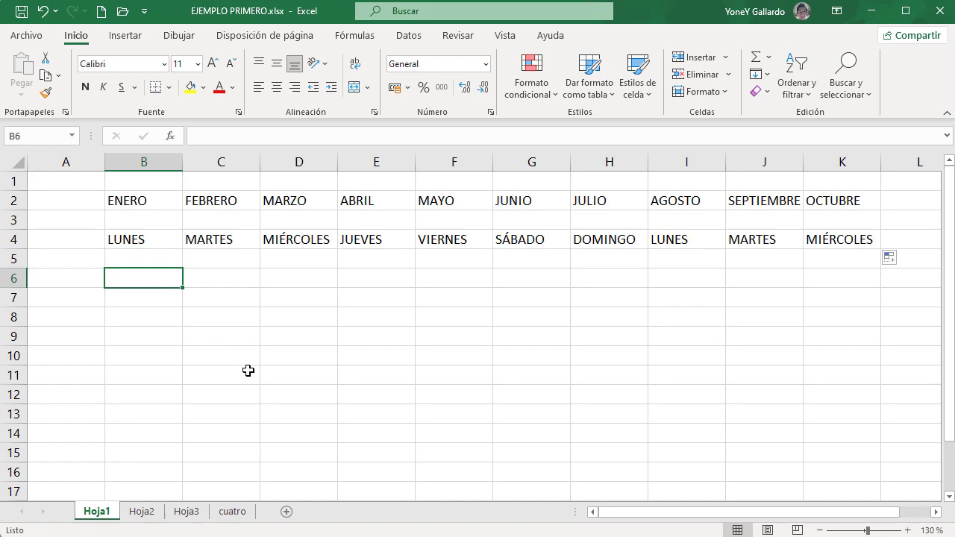
ctrl+scroll(247, 371, up, 3)
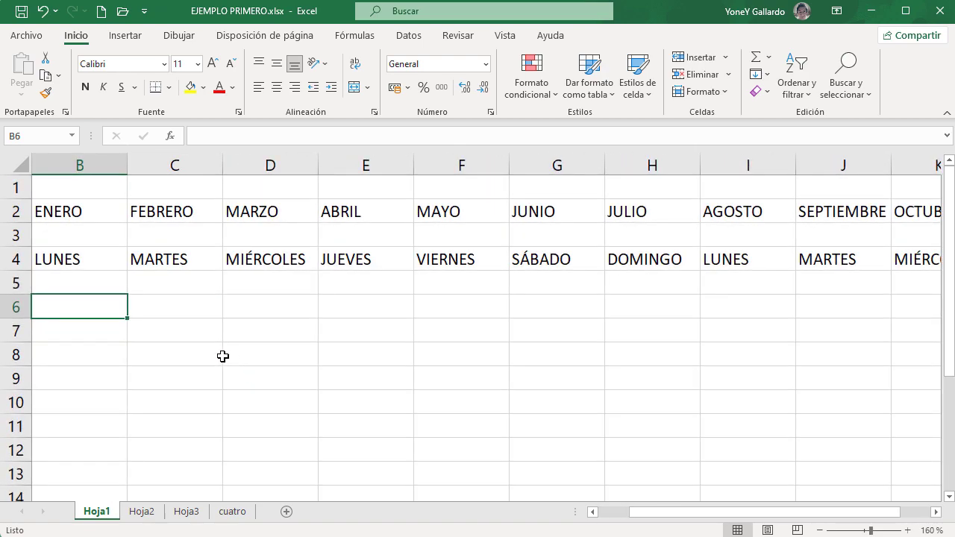
drag(698, 517, 666, 518)
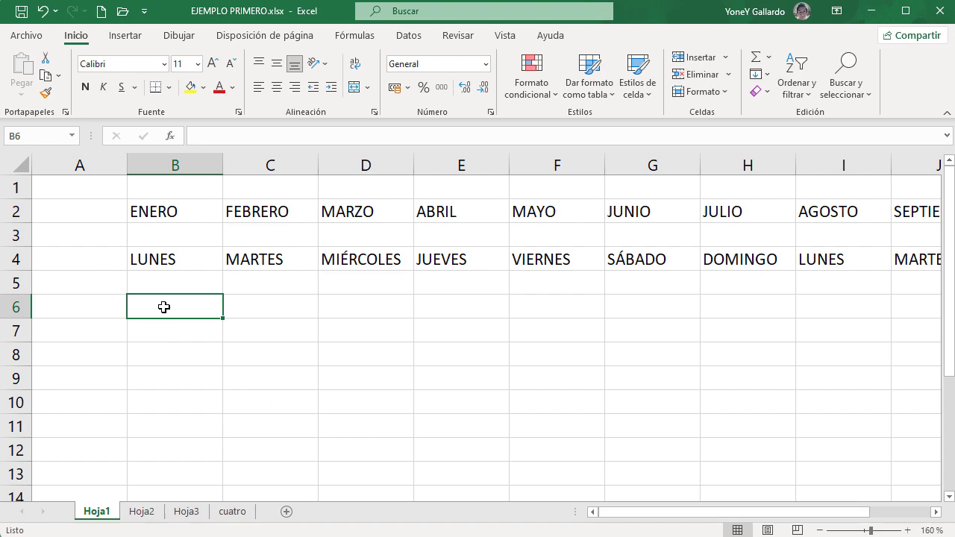
text(1)
click(267, 308)
text(2)
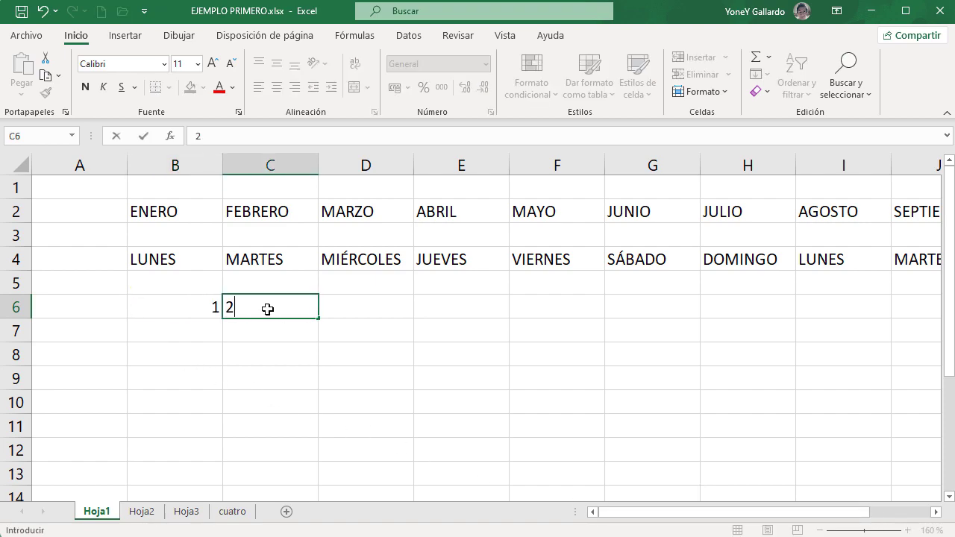
key(Return)
drag(213, 303, 267, 313)
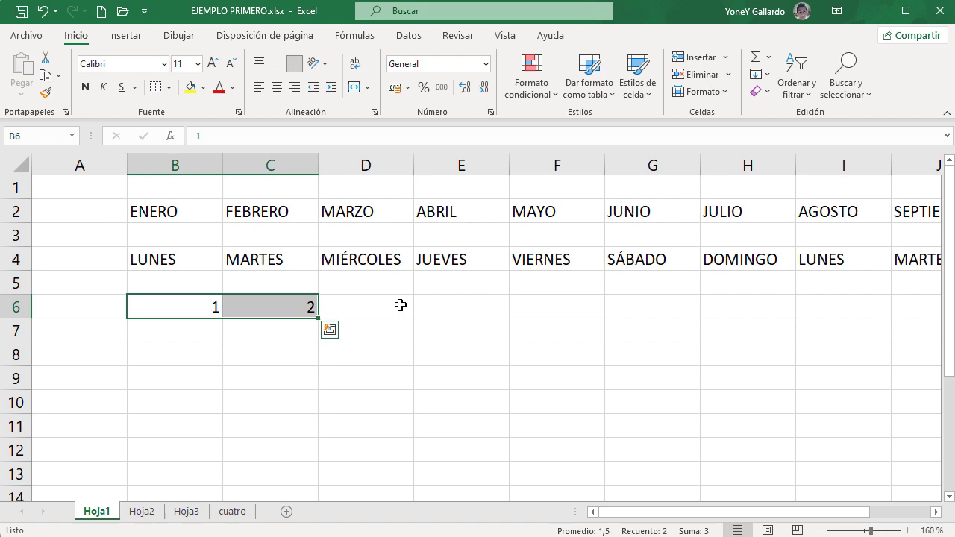
drag(316, 317, 848, 316)
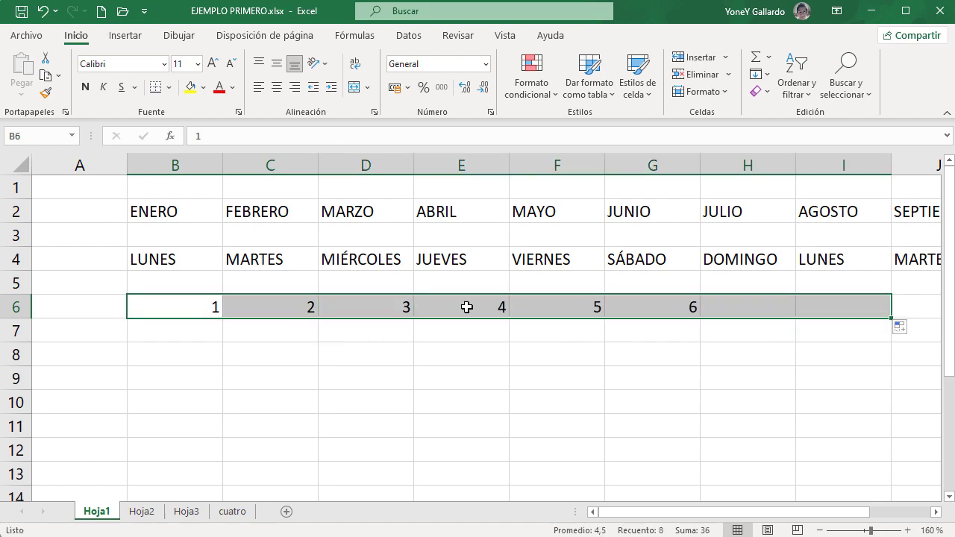
Enter 1 and 3 in cells B7 and C7 and autofill the odd number series through I7.
click(164, 325)
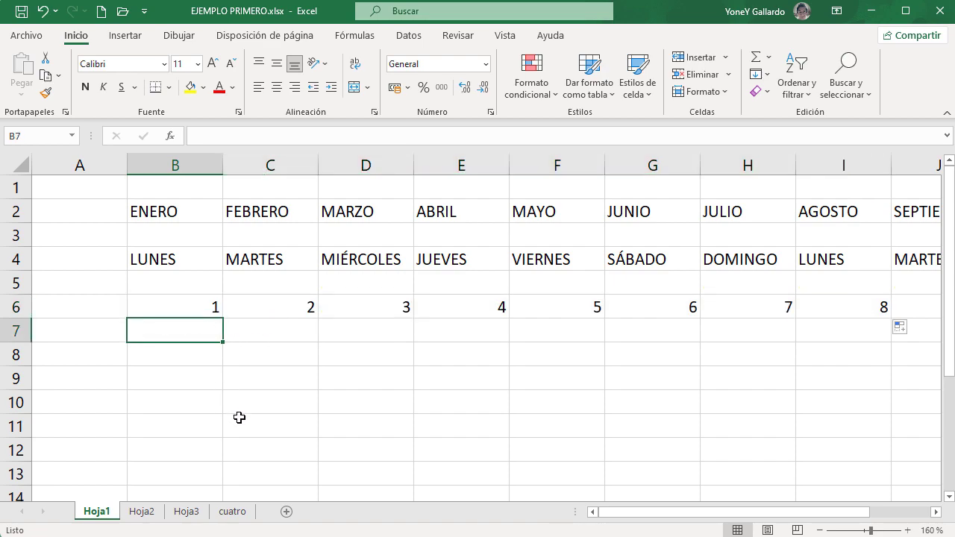
text(1)
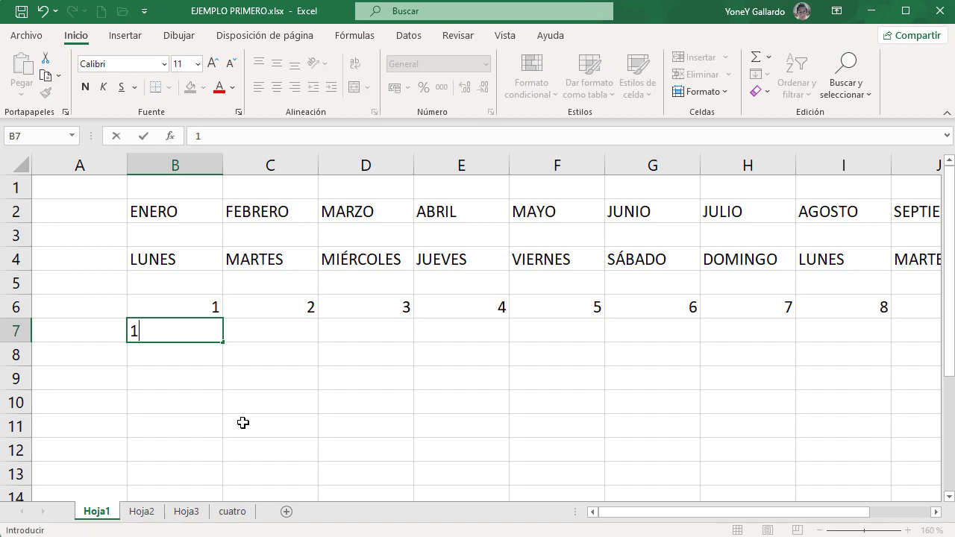
key(Return)
click(276, 329)
text(3)
key(Return)
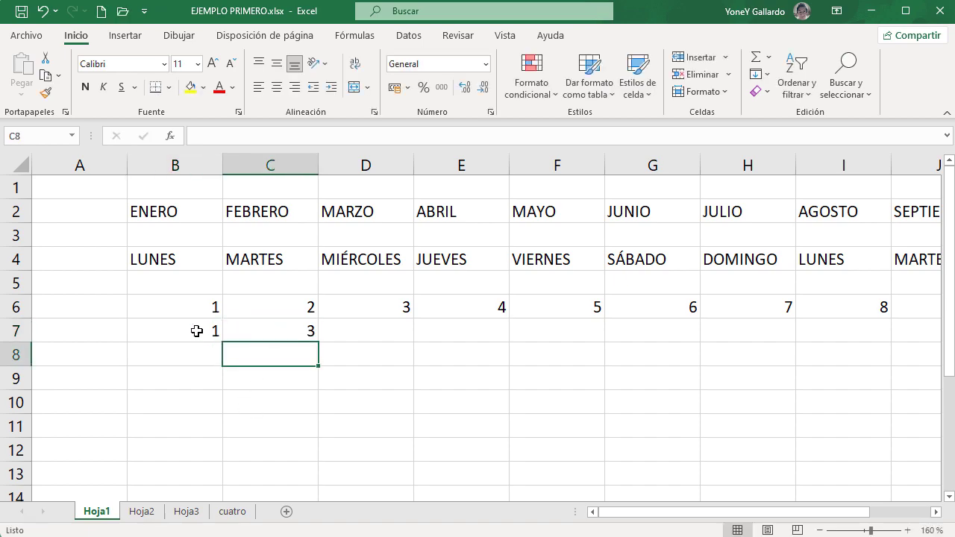
drag(199, 331, 252, 331)
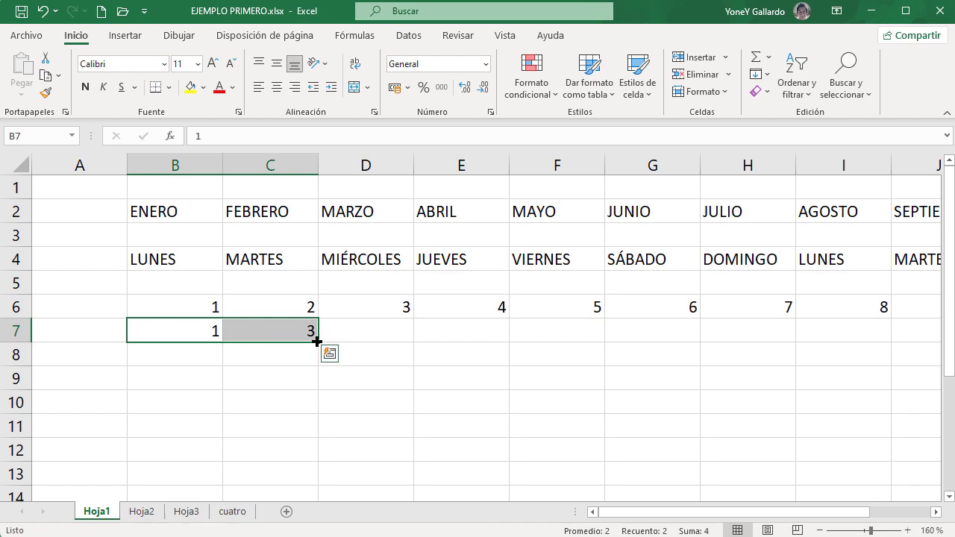
drag(317, 341, 863, 335)
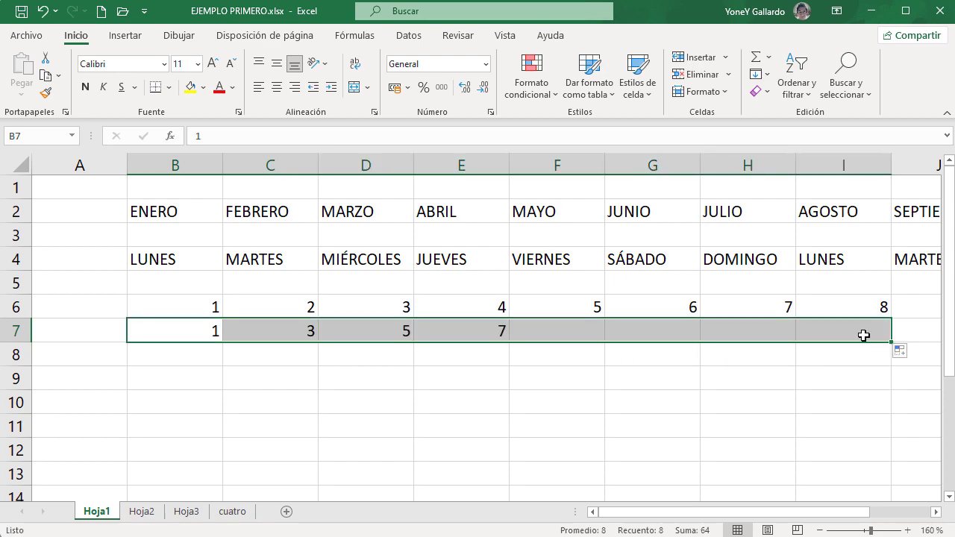
click(275, 334)
click(218, 328)
click(288, 341)
click(375, 334)
click(492, 332)
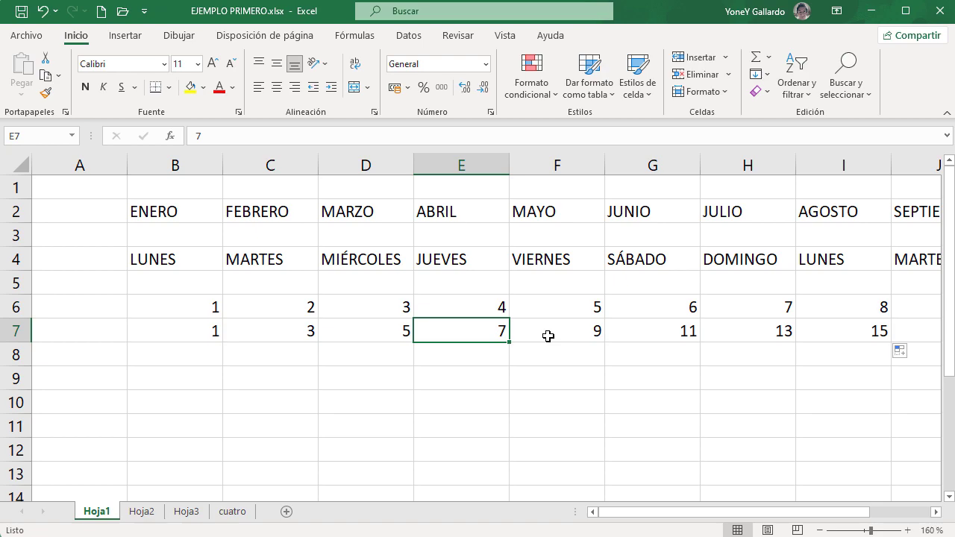
Enter 2 and 4 in cells B8 and C8 and autofill the even number series through I8.
click(190, 357)
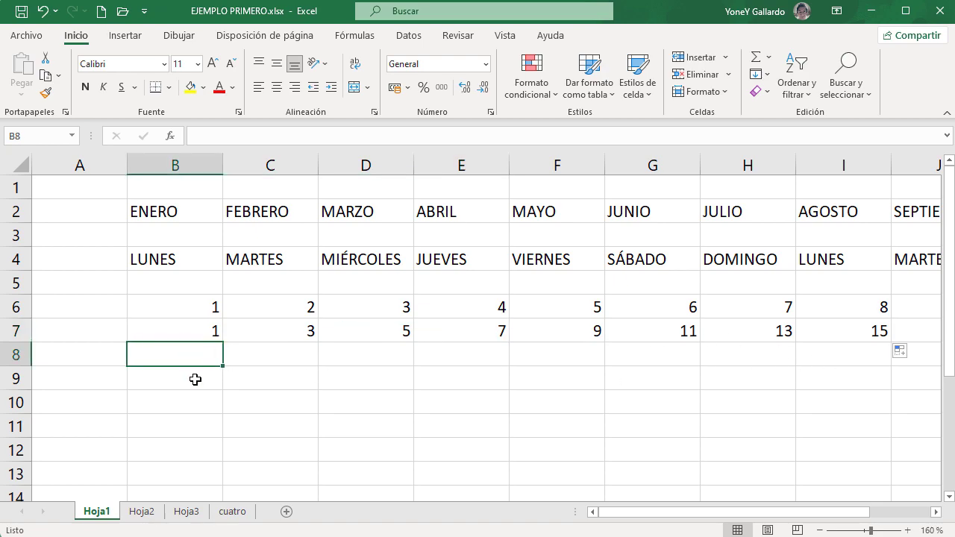
text(2)
key(Return)
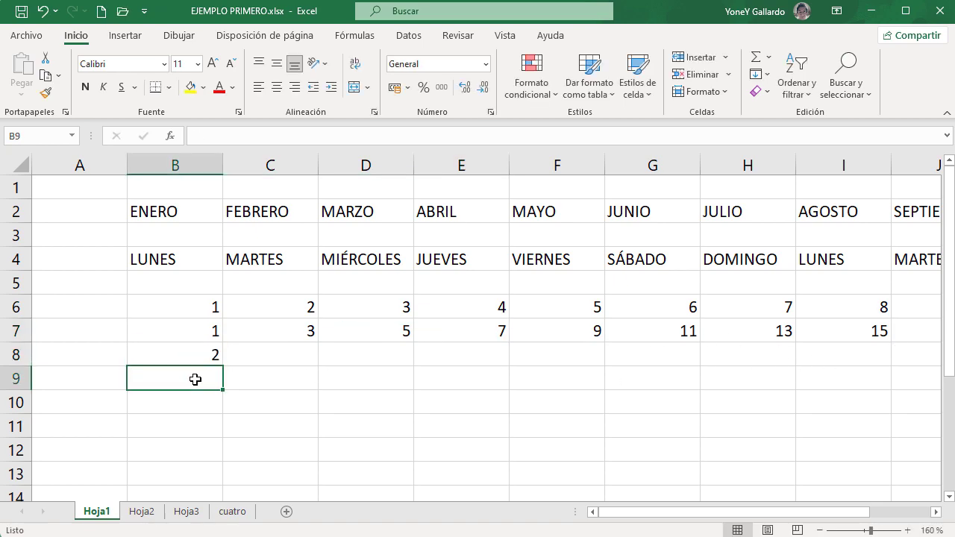
click(264, 352)
text(4)
key(Return)
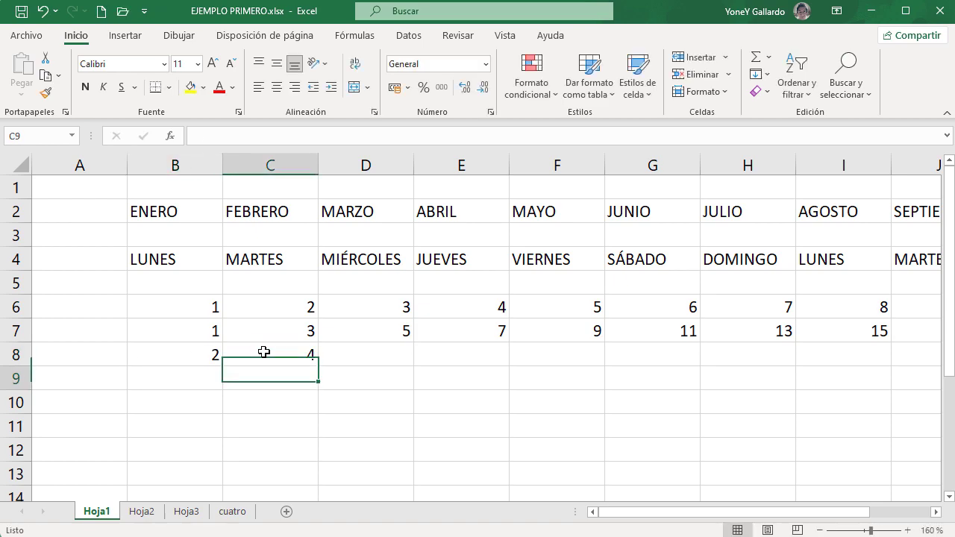
drag(196, 352, 865, 369)
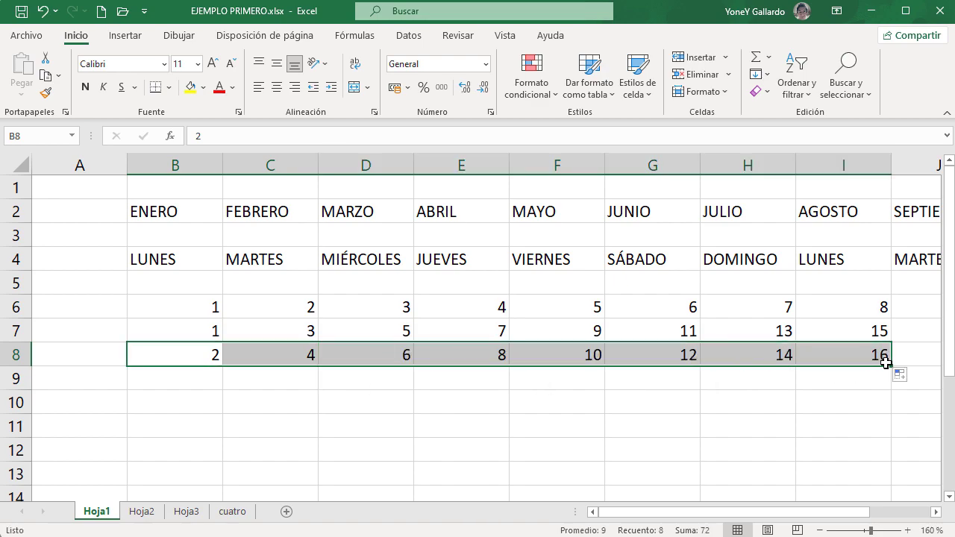
Enter 0 and 5 in cells B9 and C9, undo the accidental cell move, and autofill the series in steps of 5 through I9.
click(197, 372)
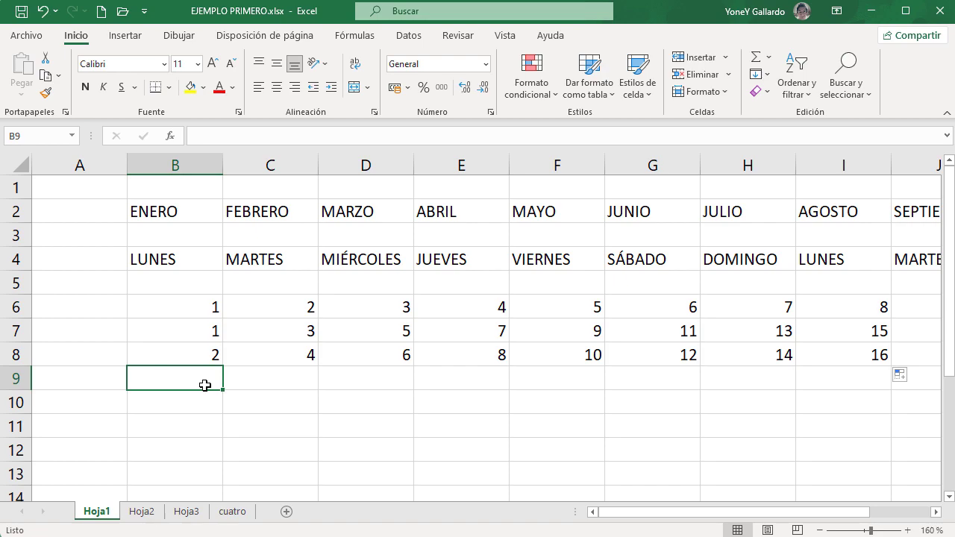
text(0)
key(Return)
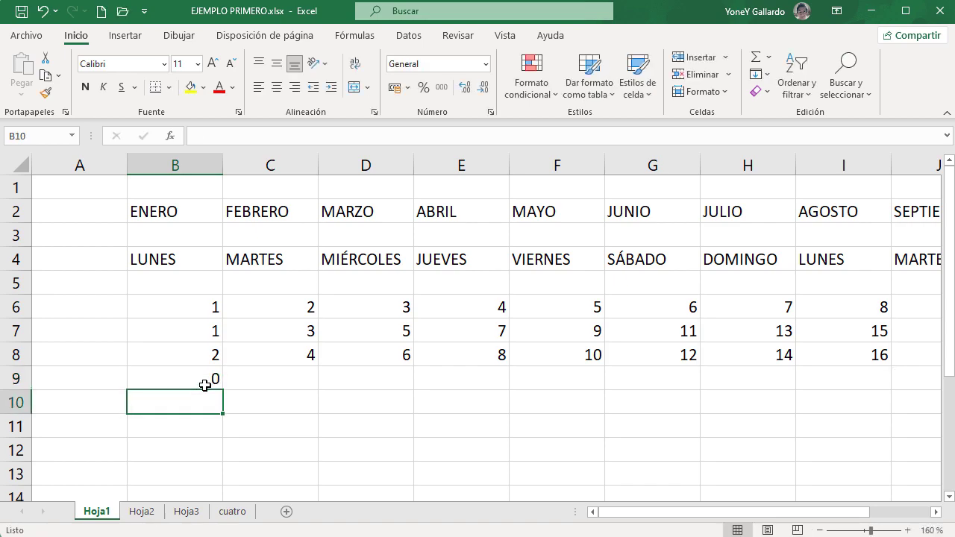
click(257, 375)
text(5)
key(Return)
drag(205, 378, 357, 388)
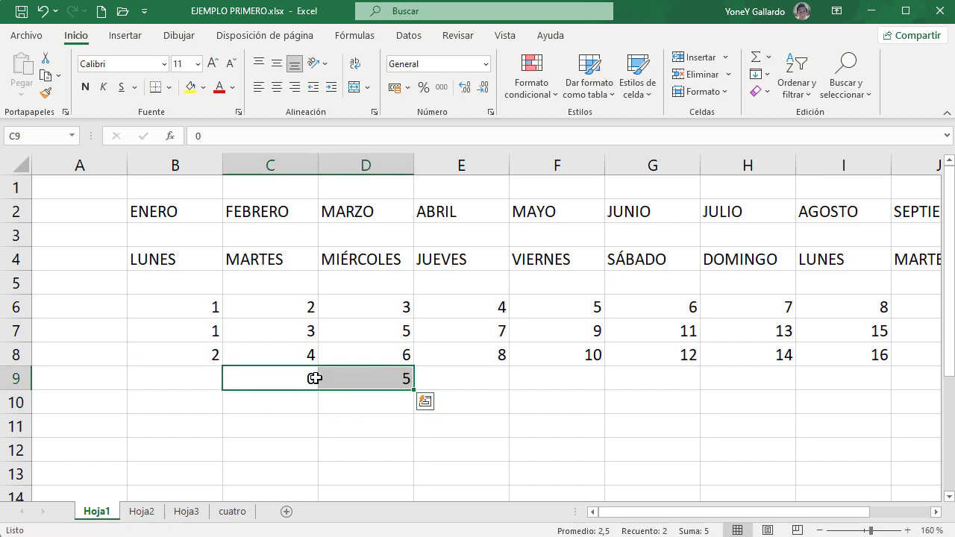
key(ctrl+z)
drag(316, 387, 844, 382)
click(737, 414)
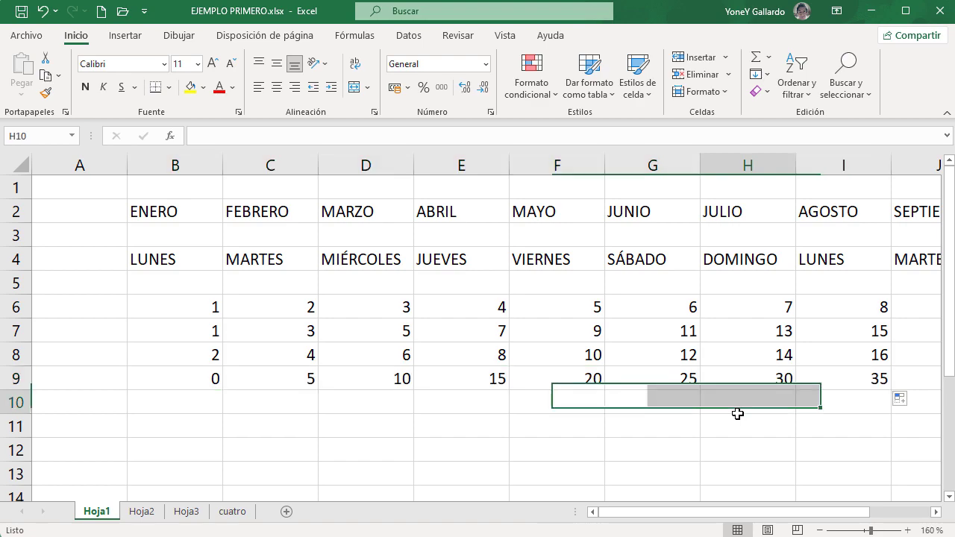
Enter 10 in cell B10 and autofill the same value across the row through I10.
click(186, 407)
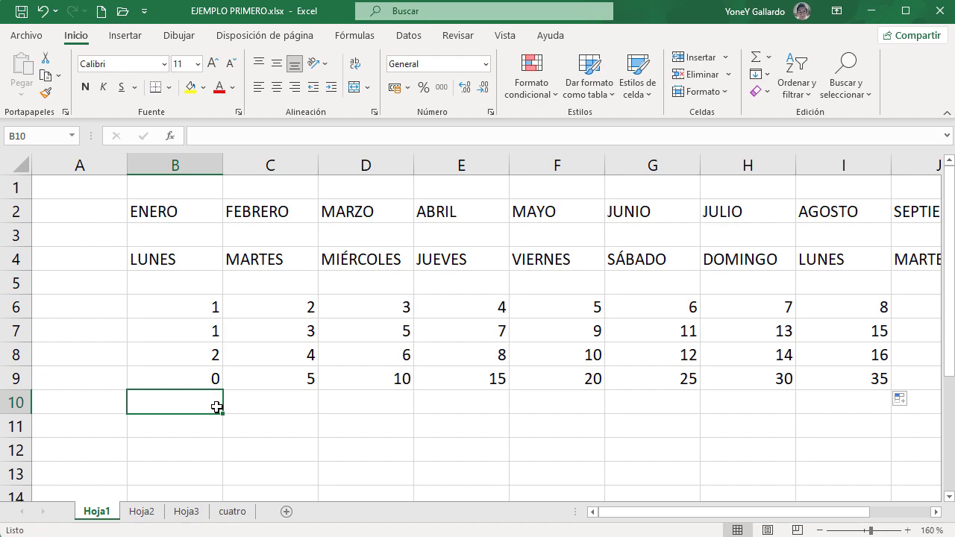
text(10)
key(Return)
click(216, 405)
drag(222, 414, 850, 409)
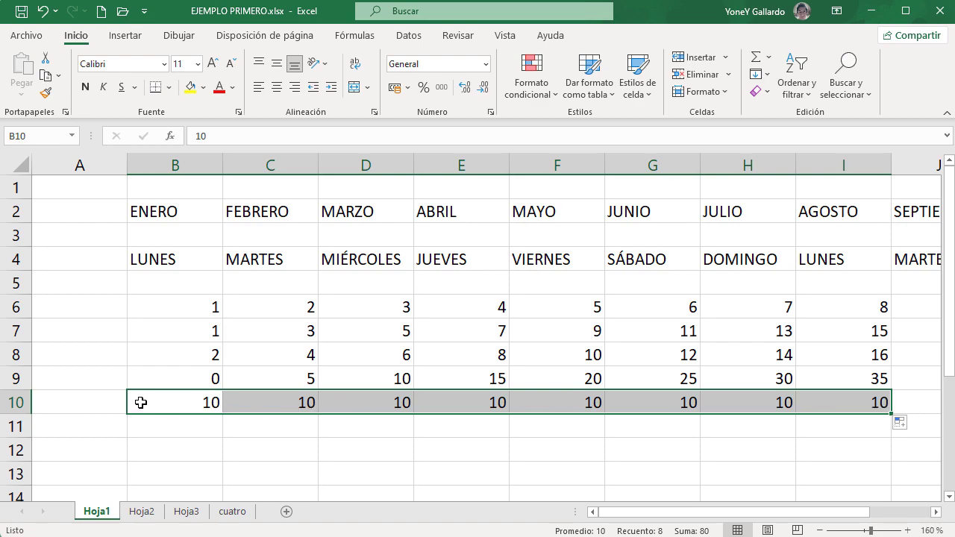
click(772, 440)
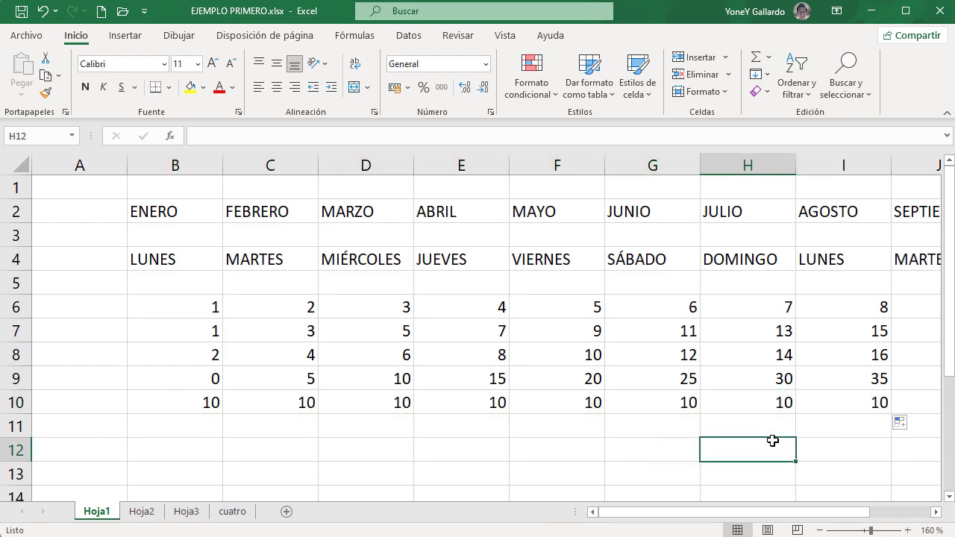
Copy cell B10 into B14, end copy mode, and clear the pasted value.
click(195, 405)
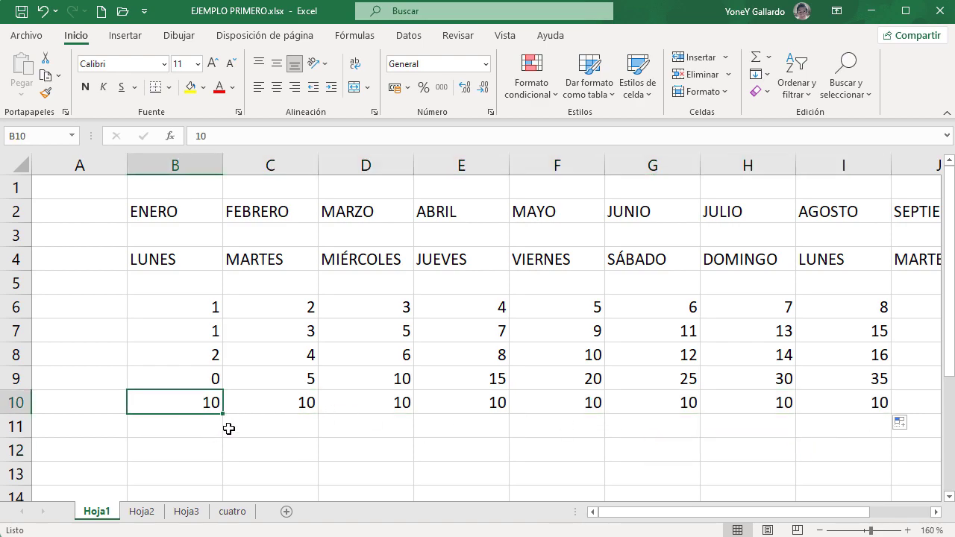
scroll(226, 428, down, 1)
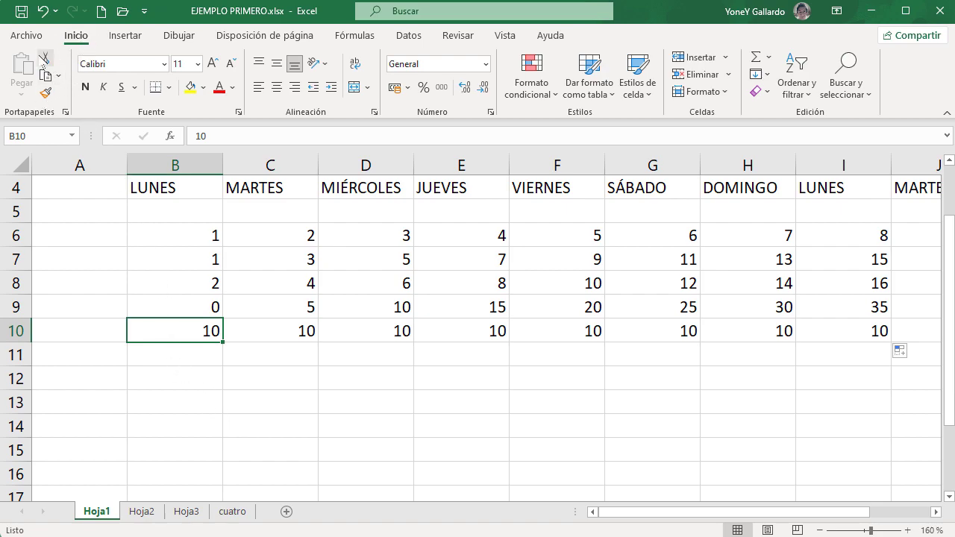
click(278, 373)
click(193, 338)
key(ctrl+c)
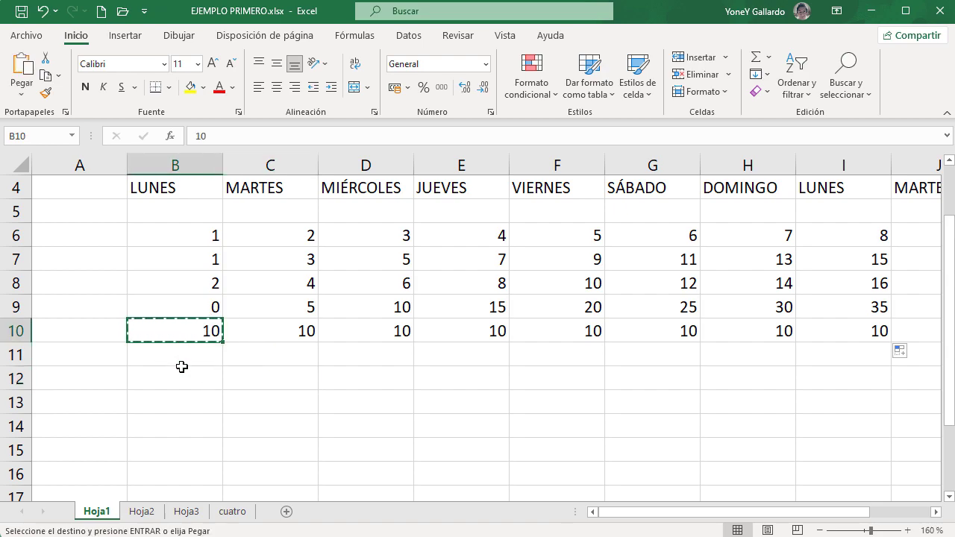
click(185, 424)
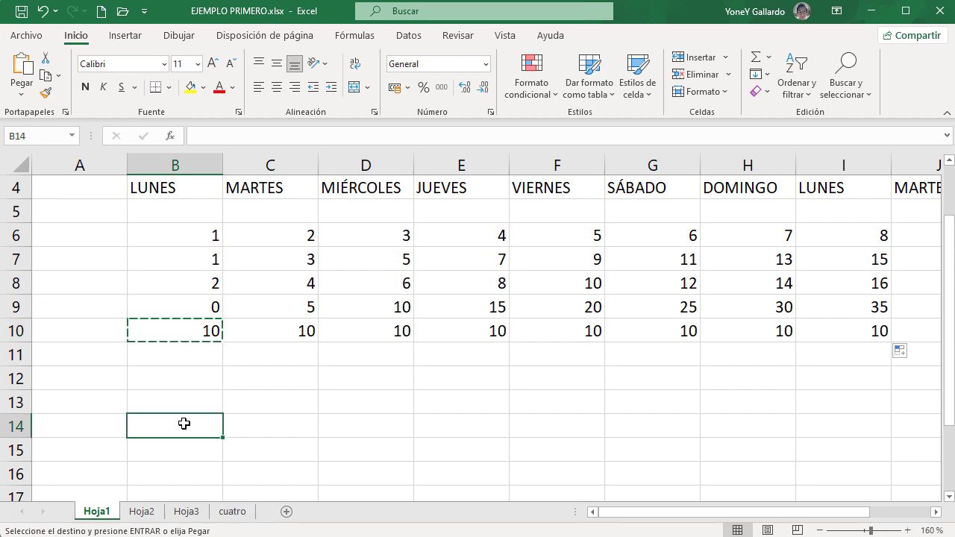
key(ctrl+v)
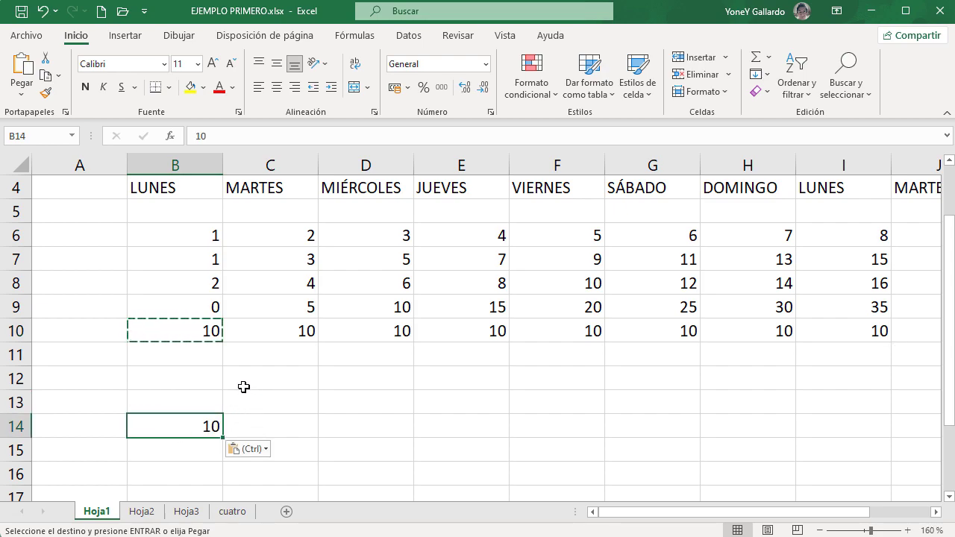
click(260, 407)
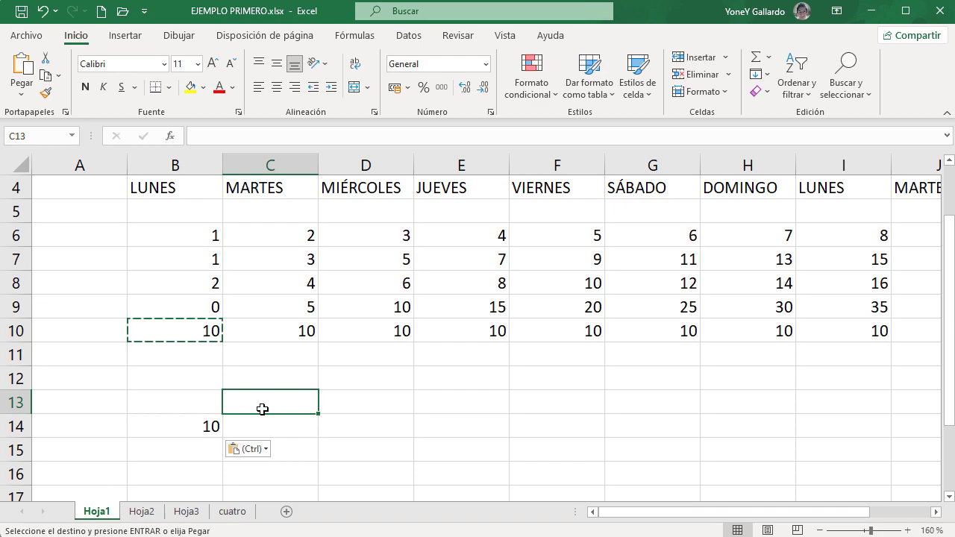
key(Escape)
click(208, 425)
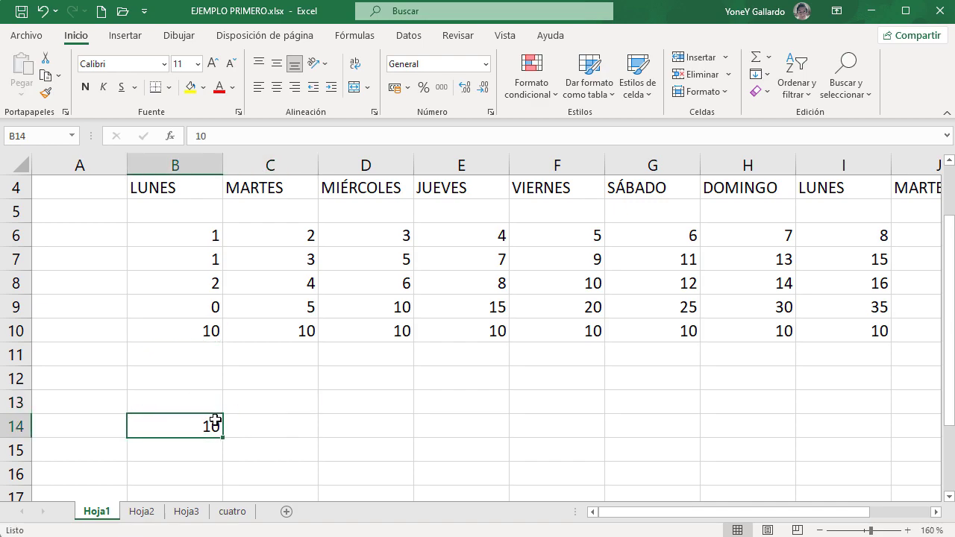
Copy cell B10 into D14, end copy mode, and delete the pasted value.
click(205, 335)
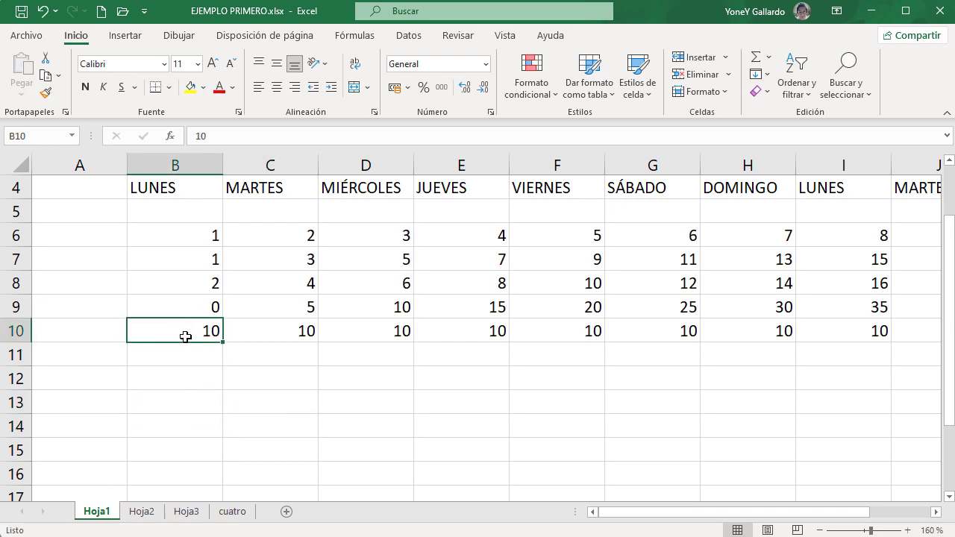
click(45, 76)
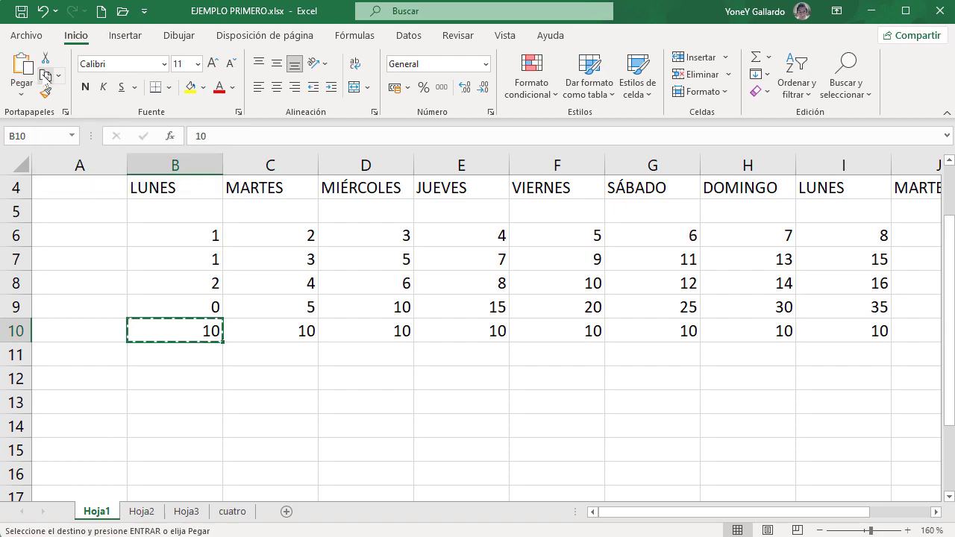
click(336, 430)
click(22, 65)
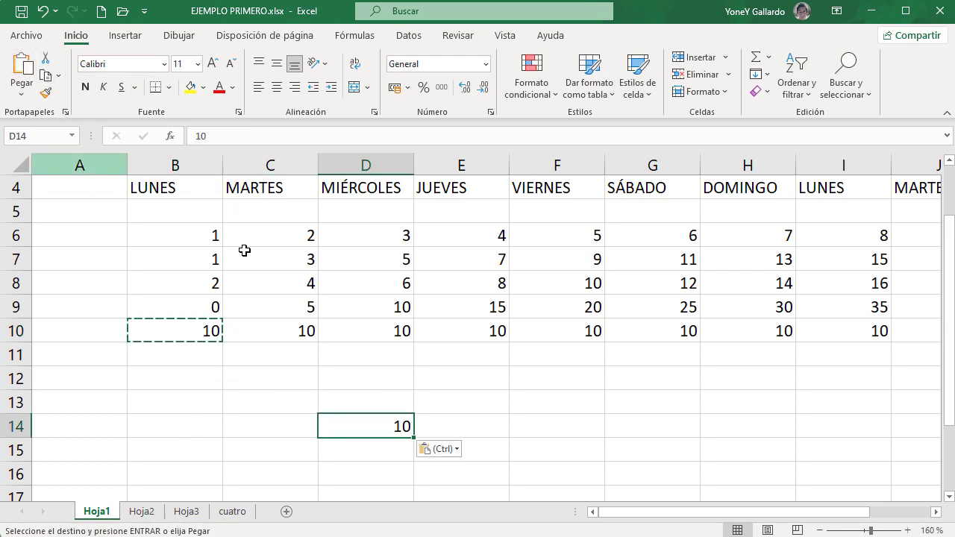
key(Escape)
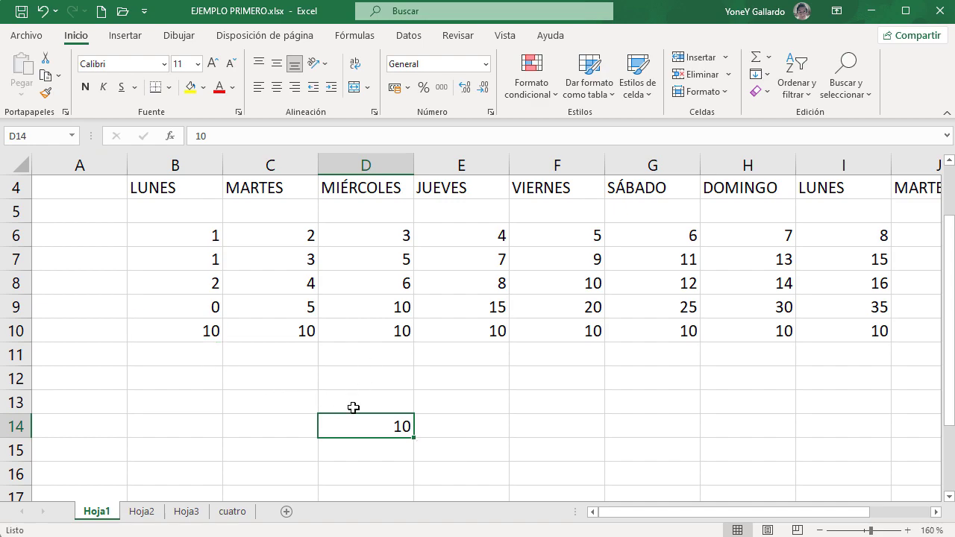
key(Delete)
click(198, 373)
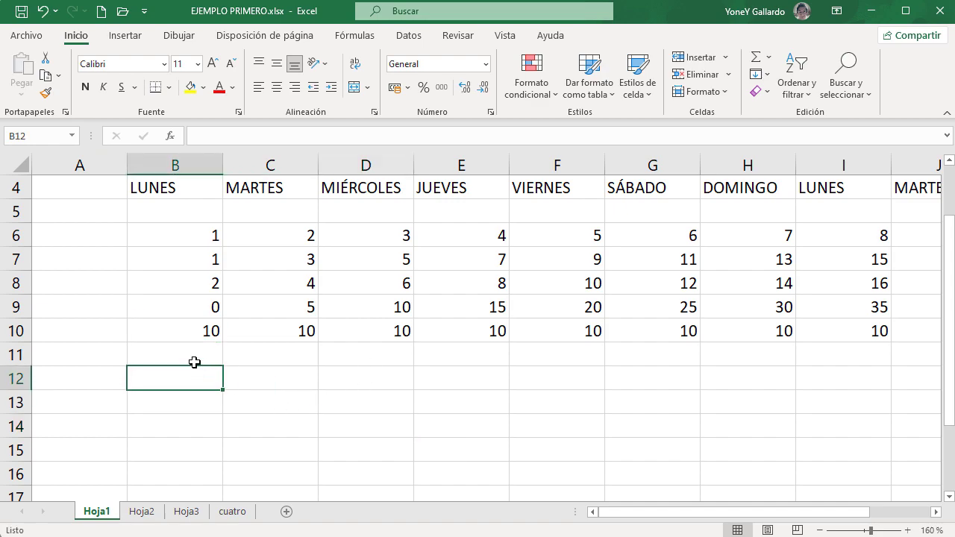
Format the value in cell B10 with red font color and bold.
click(192, 327)
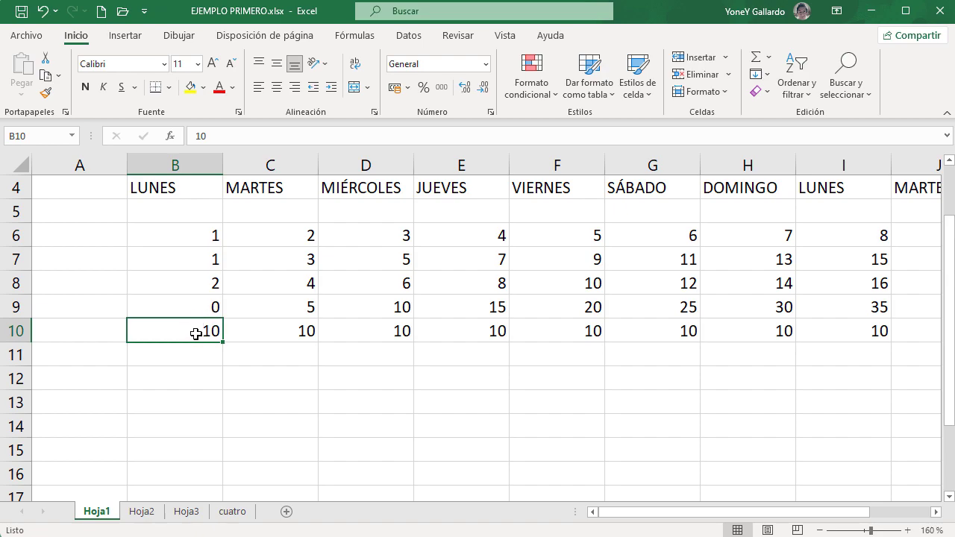
click(218, 87)
click(85, 87)
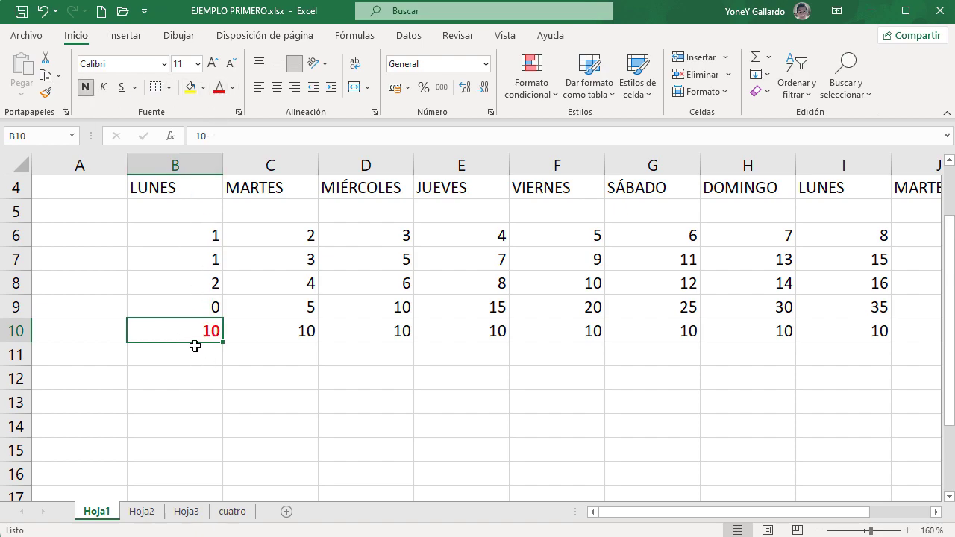
Paste only the formats of cell B10 into D15 with Paste Special, and enter HOLA there.
click(45, 75)
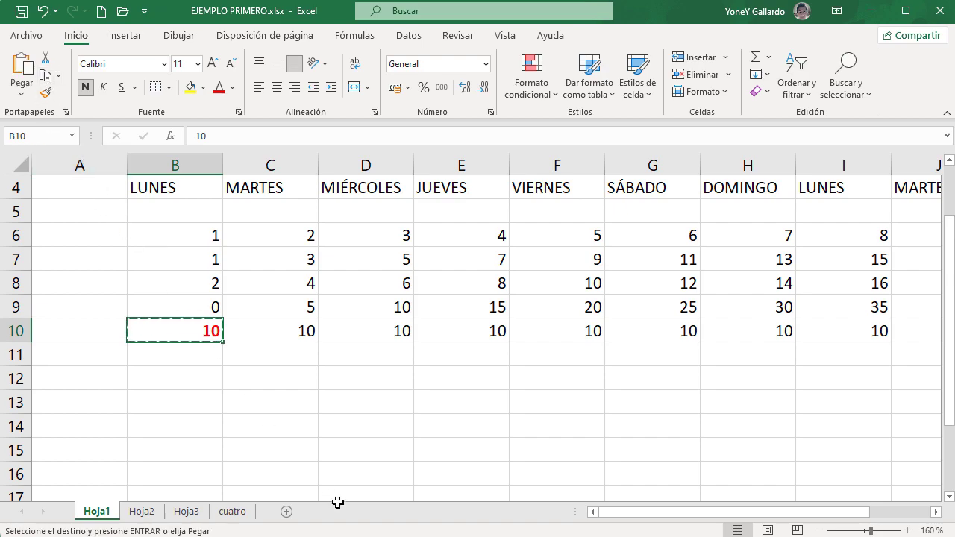
click(398, 450)
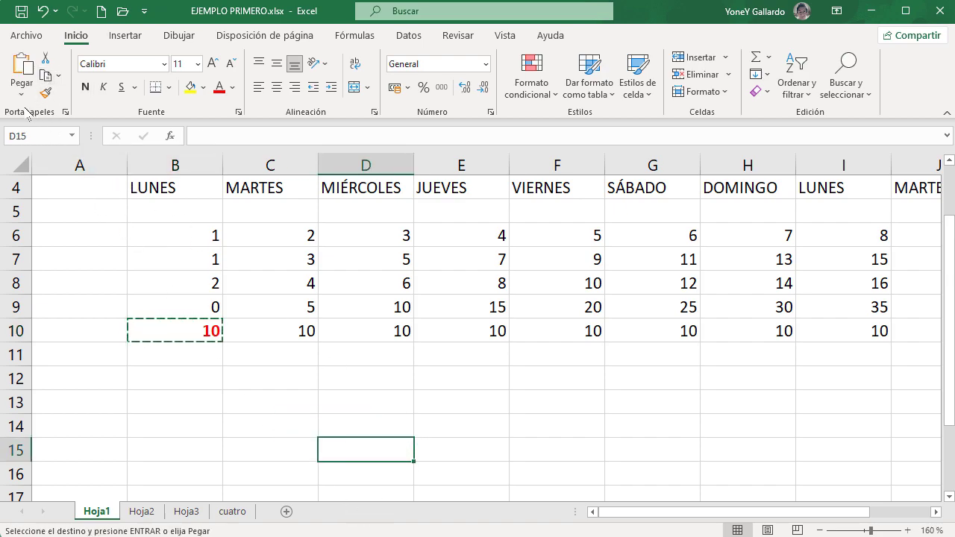
click(20, 88)
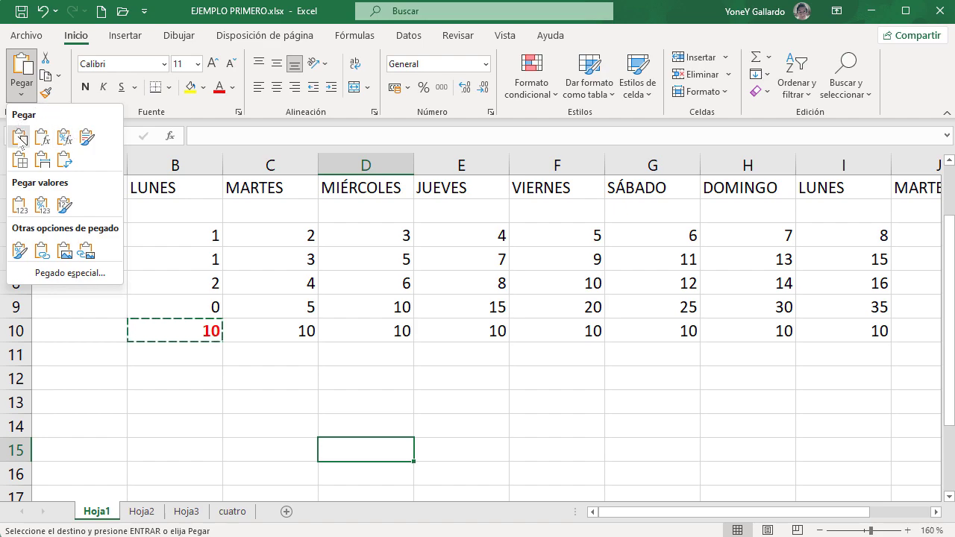
click(69, 273)
drag(613, 174, 567, 140)
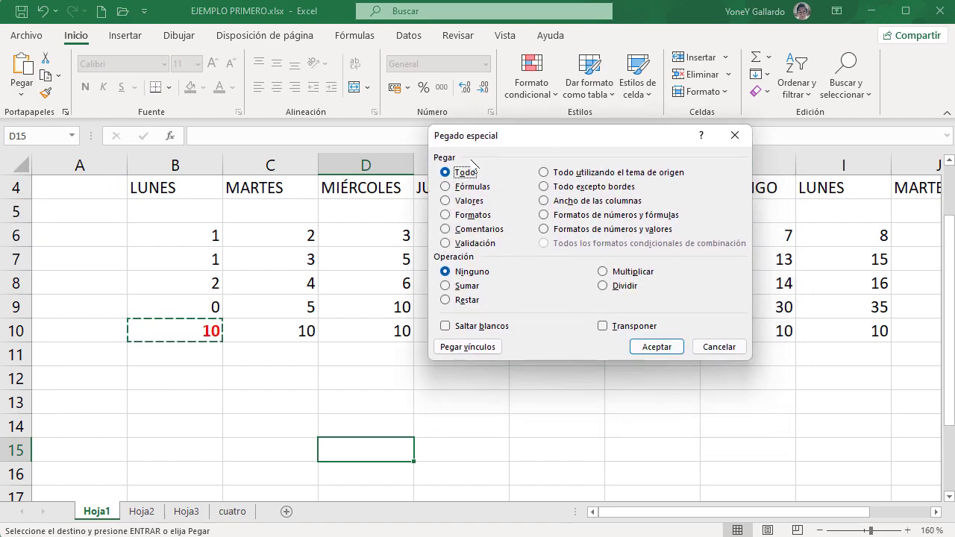
click(484, 216)
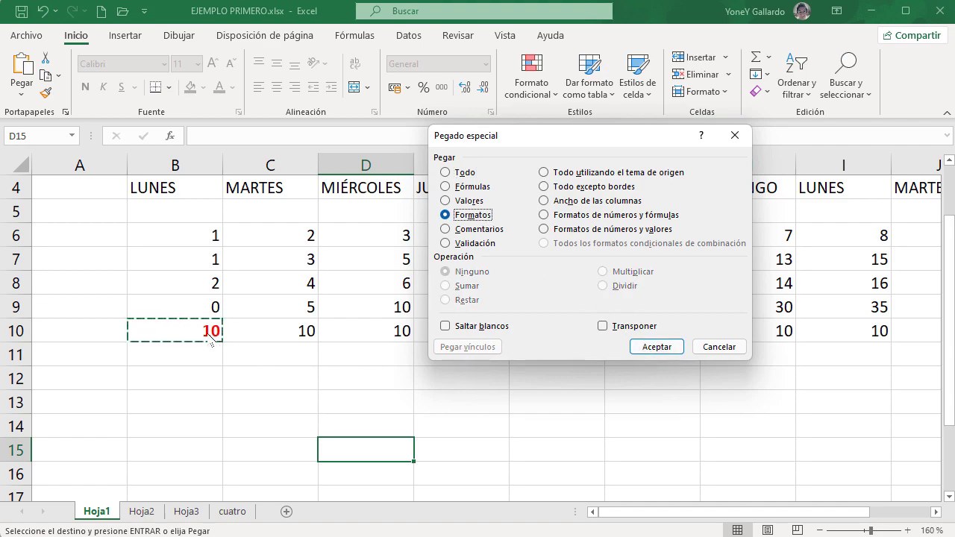
click(645, 348)
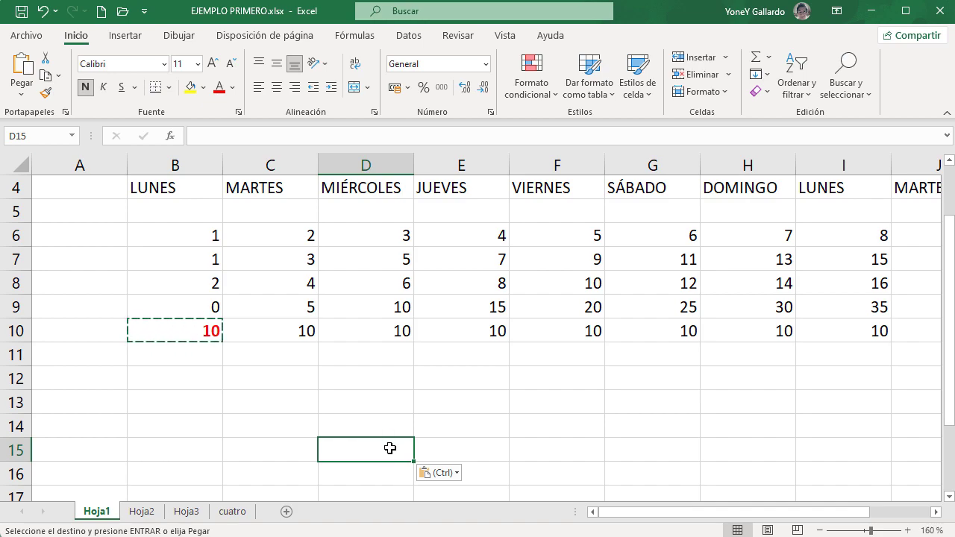
key(Escape)
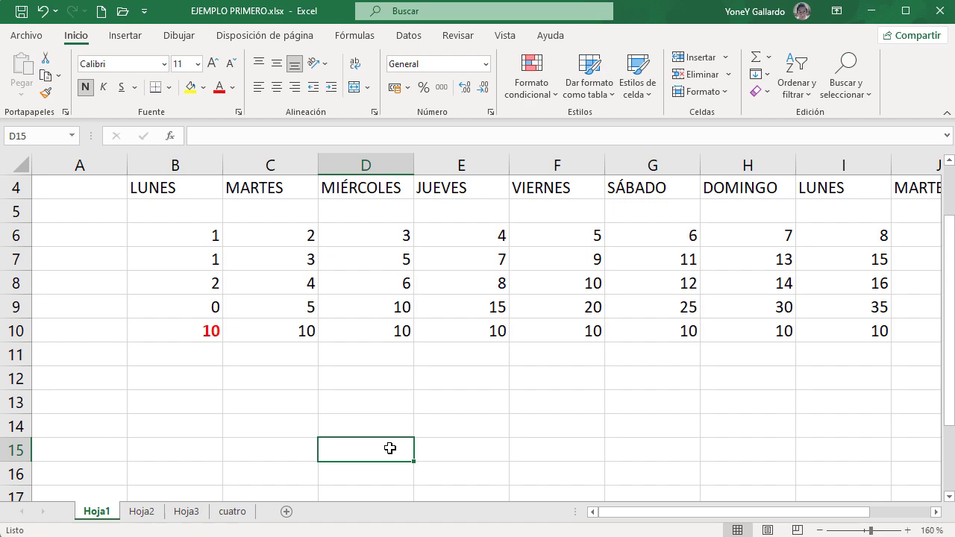
text(HOLA)
key(Return)
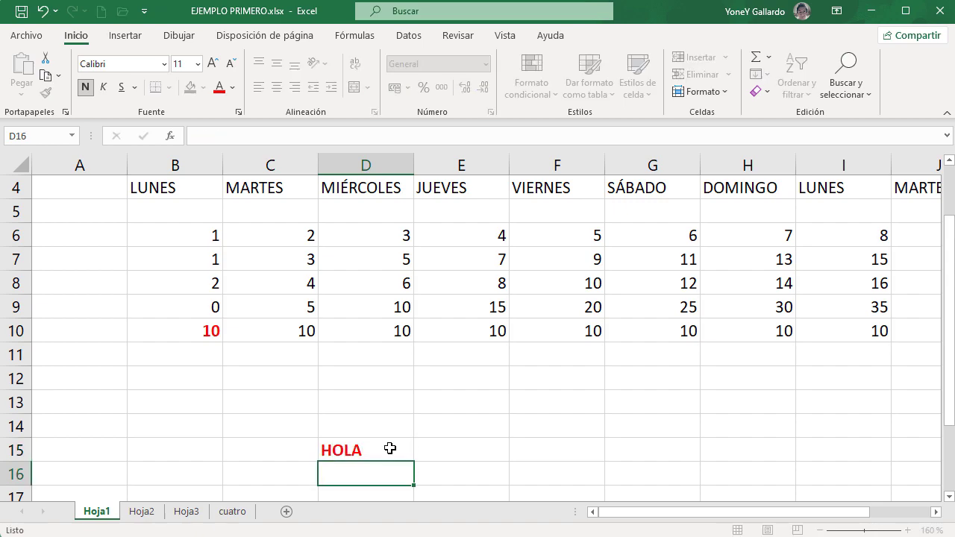
Delete the text in cell D15 and clear the cell's formatting.
click(389, 449)
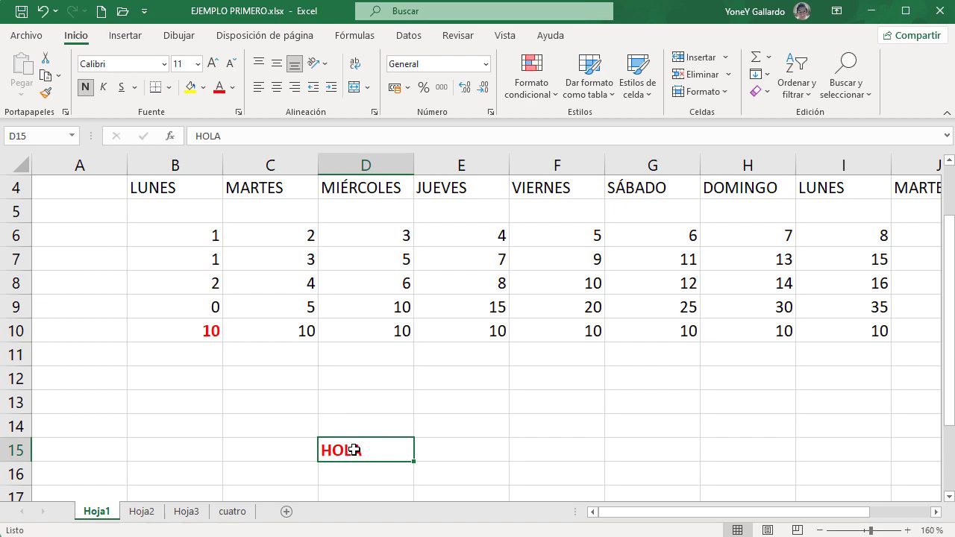
key(Delete)
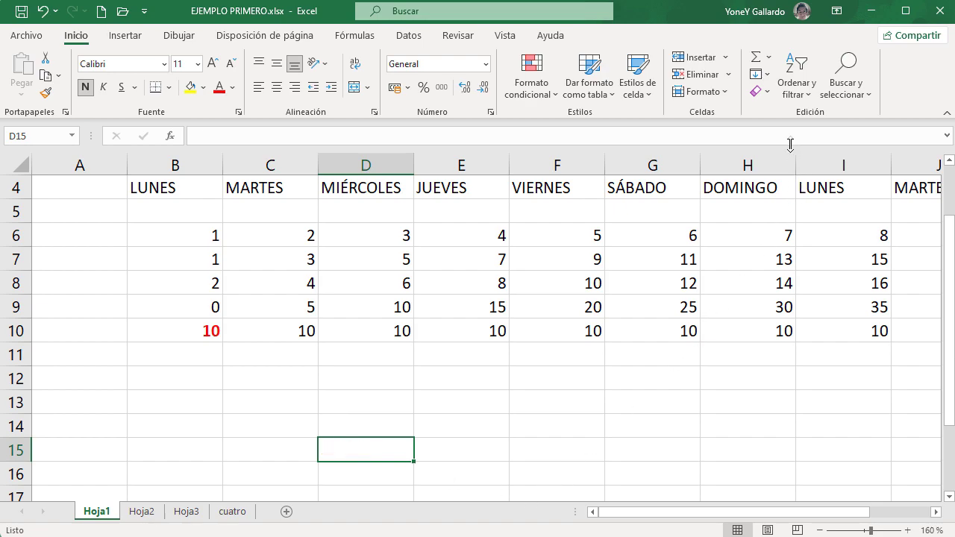
click(761, 91)
click(772, 132)
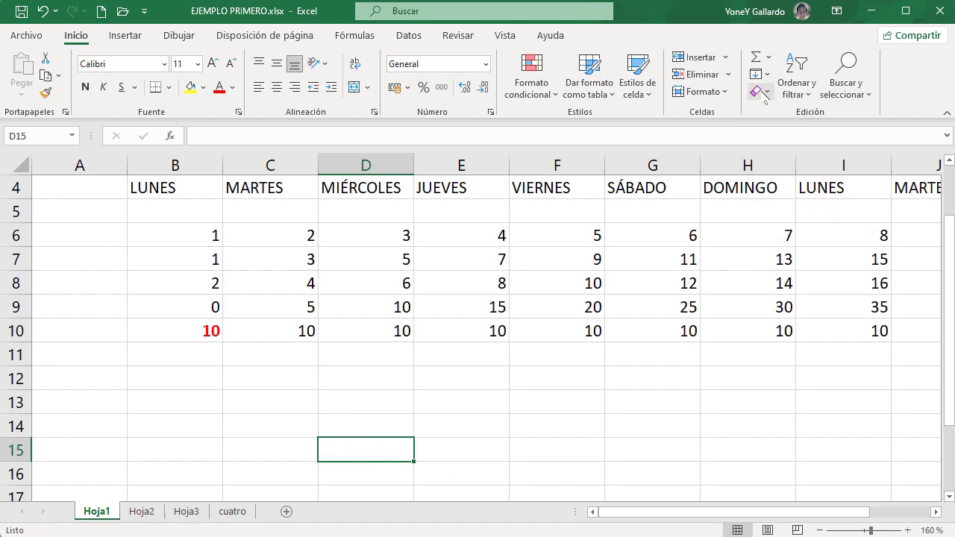
click(195, 384)
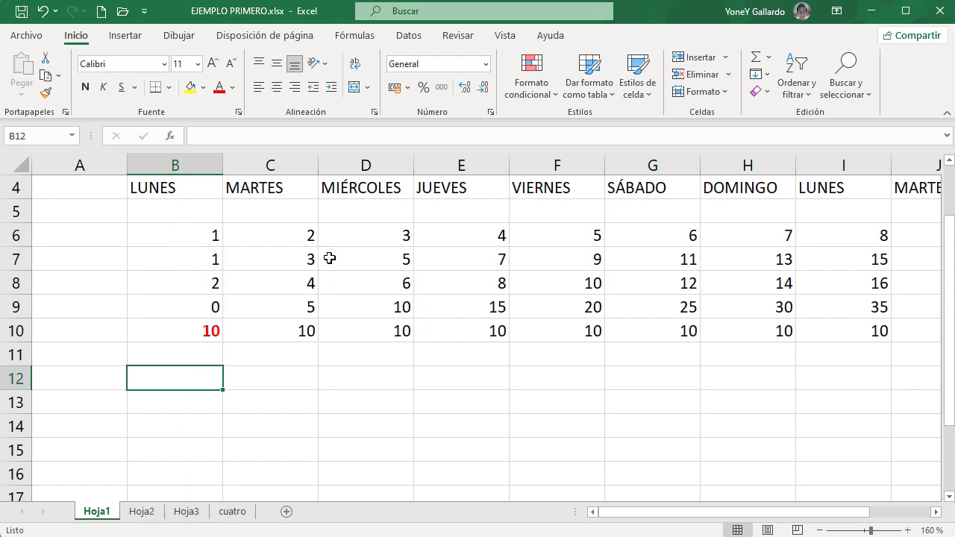
Narrow column A to about half its width.
click(233, 278)
scroll(288, 315, up, 1)
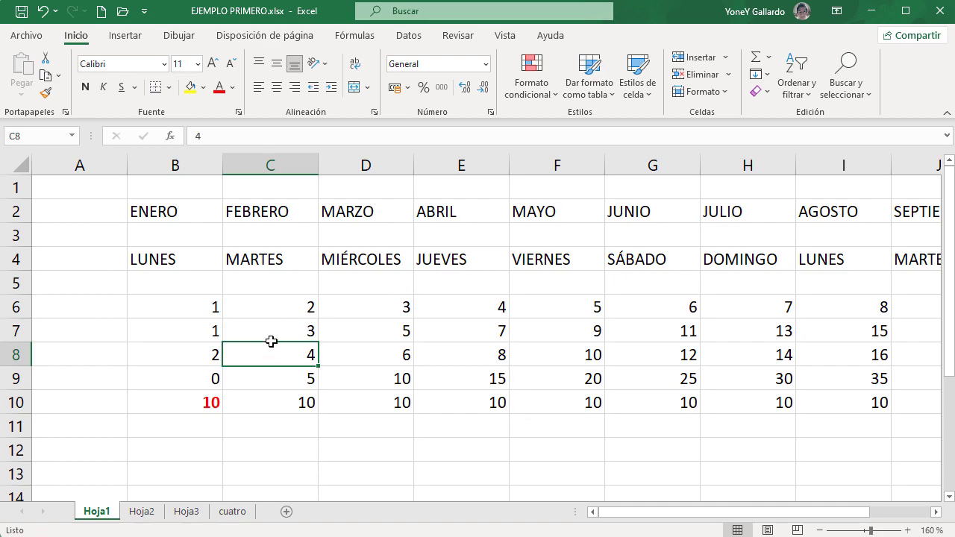
drag(129, 169, 80, 171)
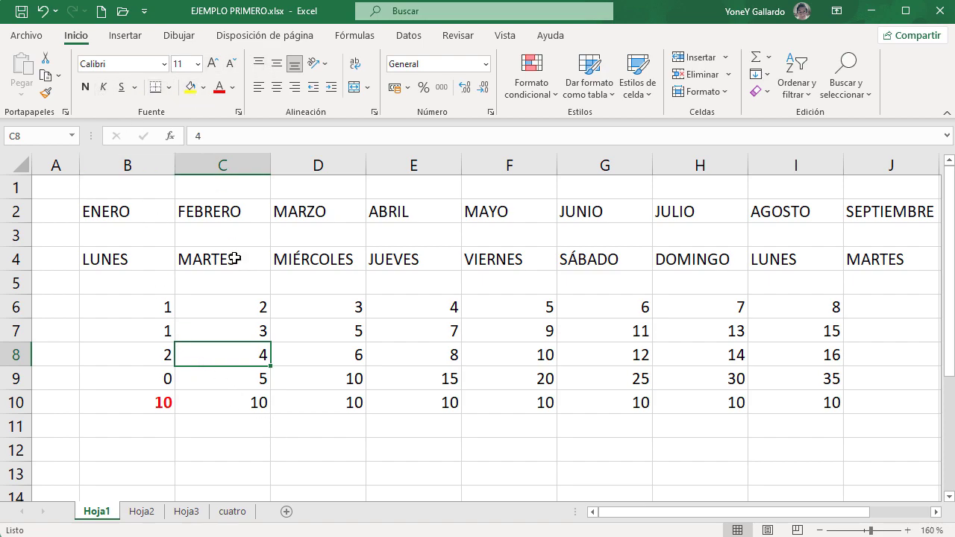
Set the font of ENERO and FEBRERO in cells B2:C2 to Arial, size 28.
click(110, 216)
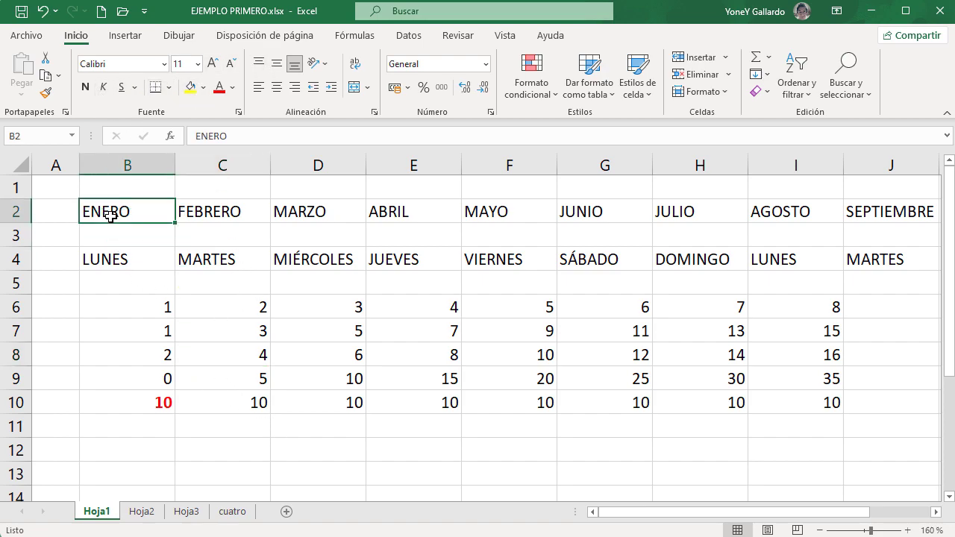
ctrl+scroll(221, 275, up, 4)
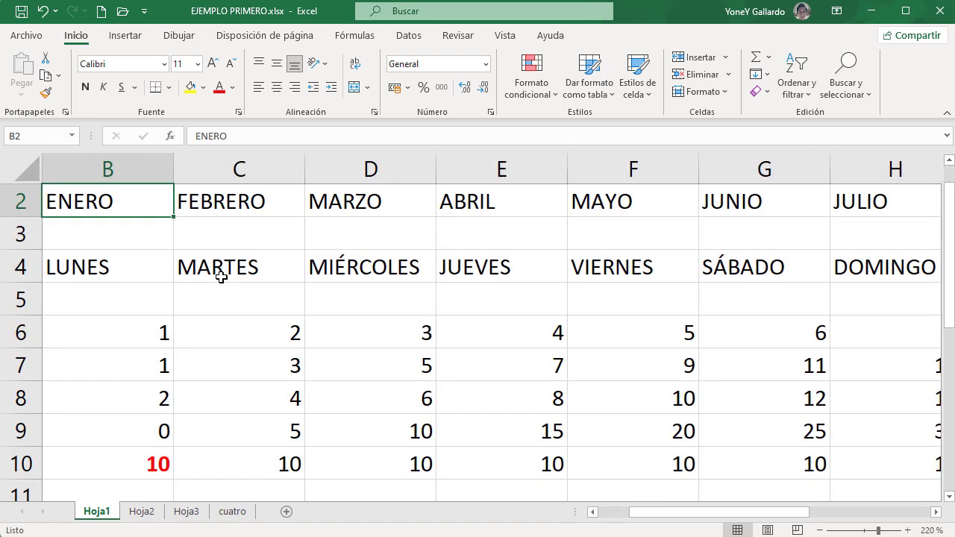
scroll(299, 385, up, 1)
drag(634, 511, 601, 512)
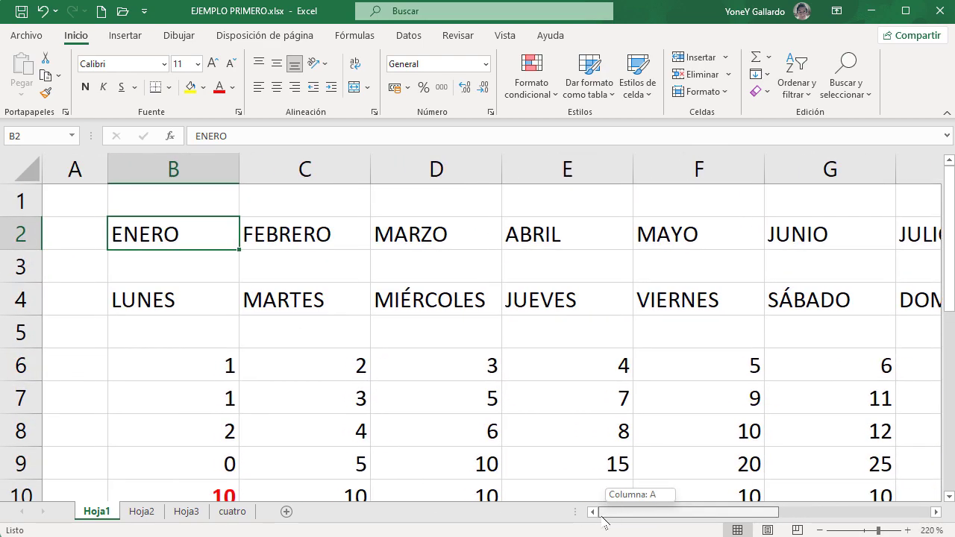
drag(187, 235, 299, 228)
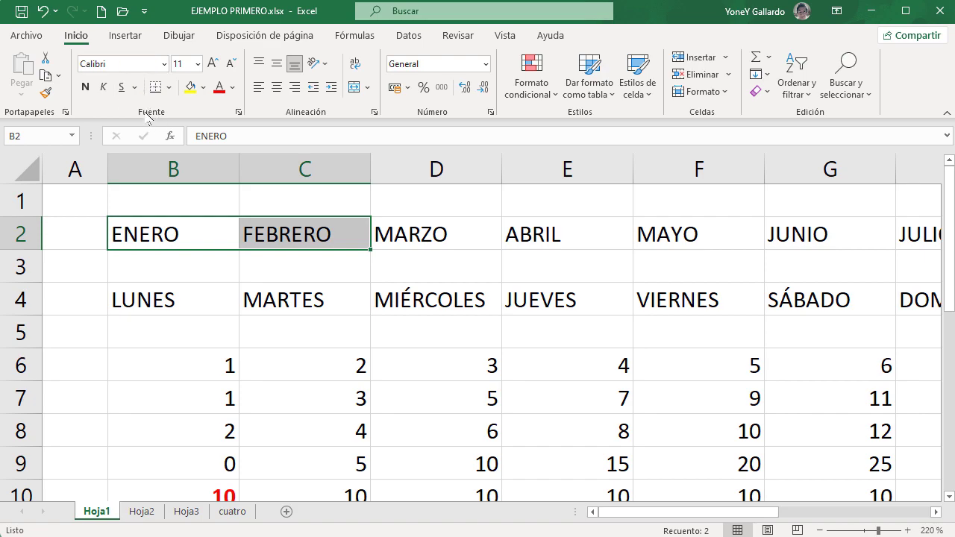
click(165, 64)
click(132, 211)
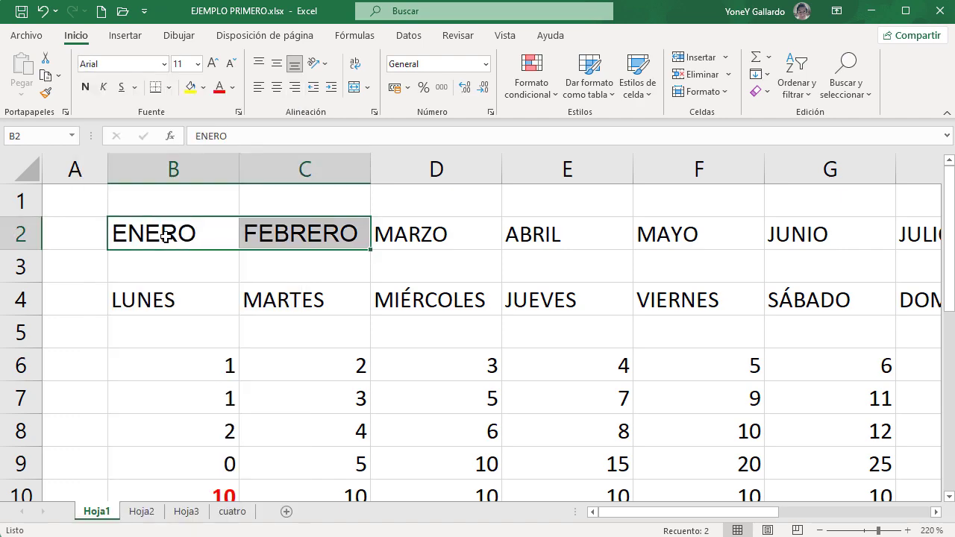
click(198, 64)
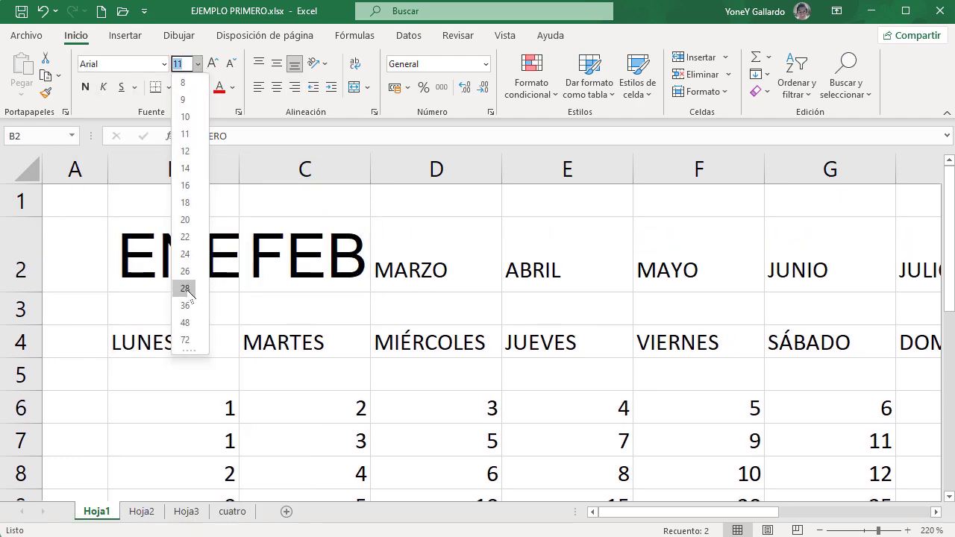
click(185, 288)
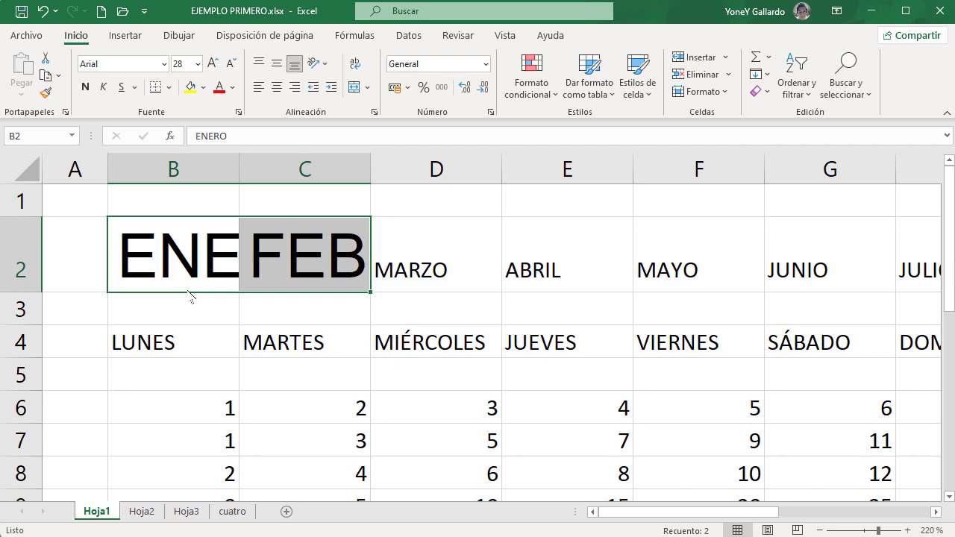
AutoFit the widths of columns B and C to their contents.
click(309, 267)
click(196, 259)
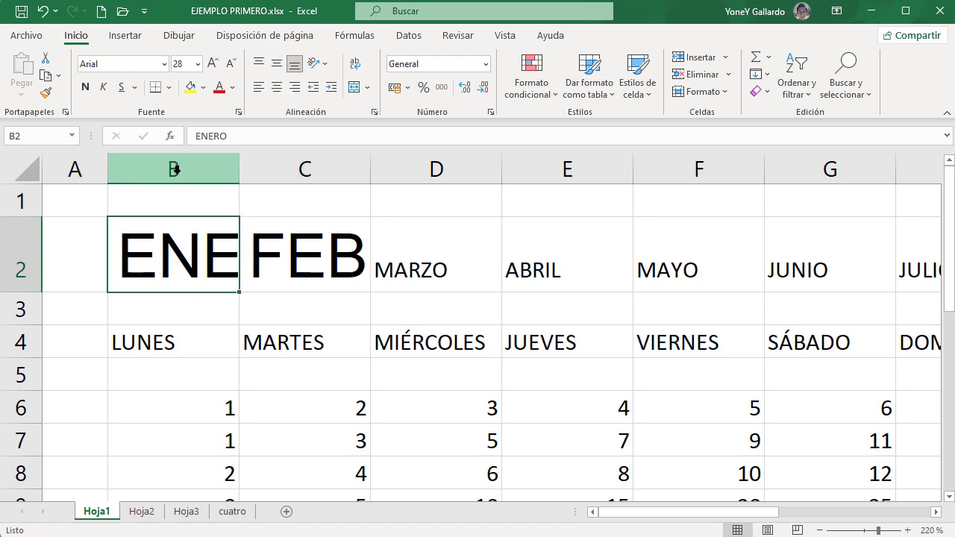
double_click(239, 170)
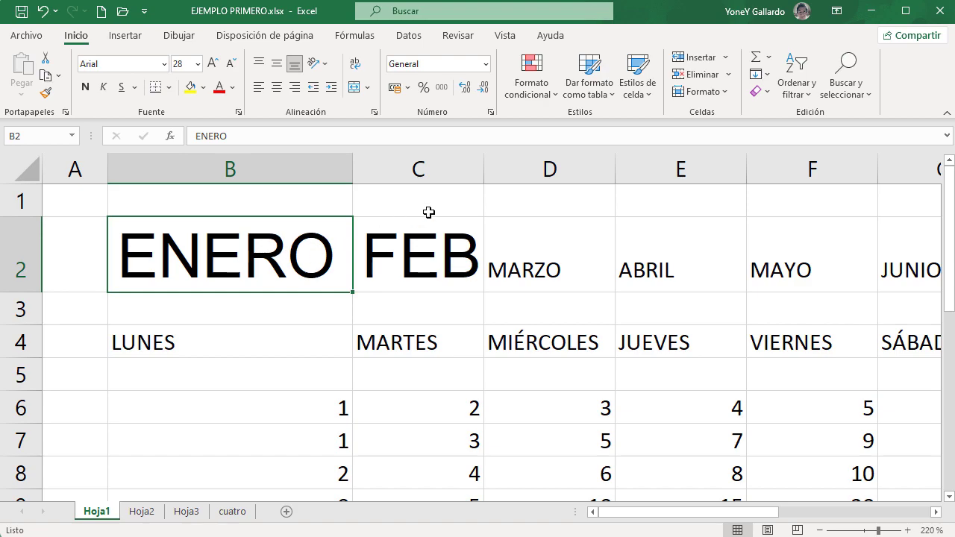
double_click(483, 168)
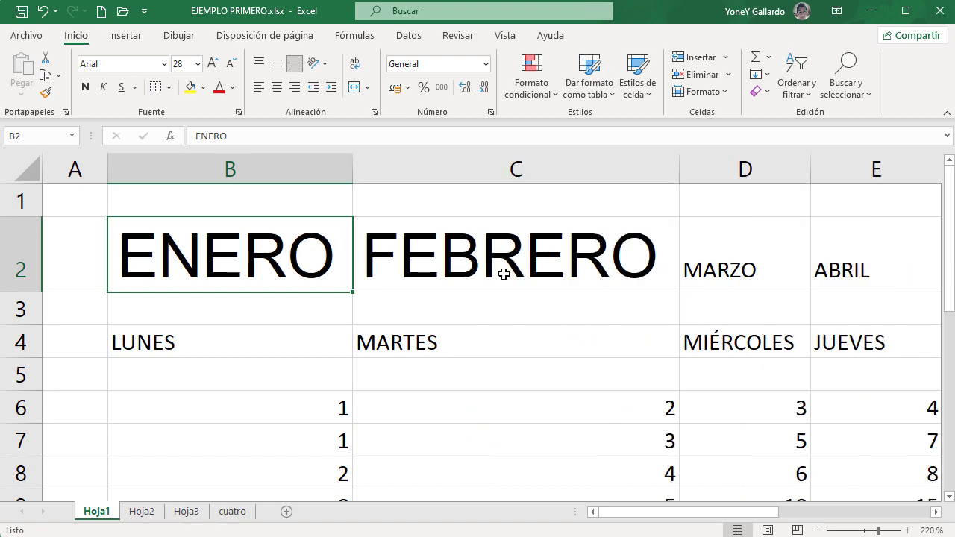
Set the width of columns B through D to 50.
scroll(490, 284, down, 3)
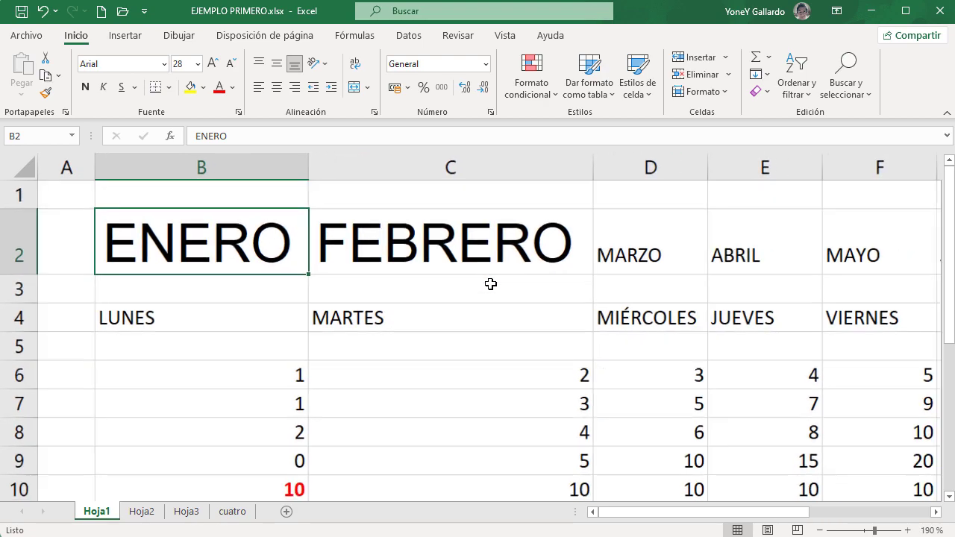
drag(214, 169, 577, 159)
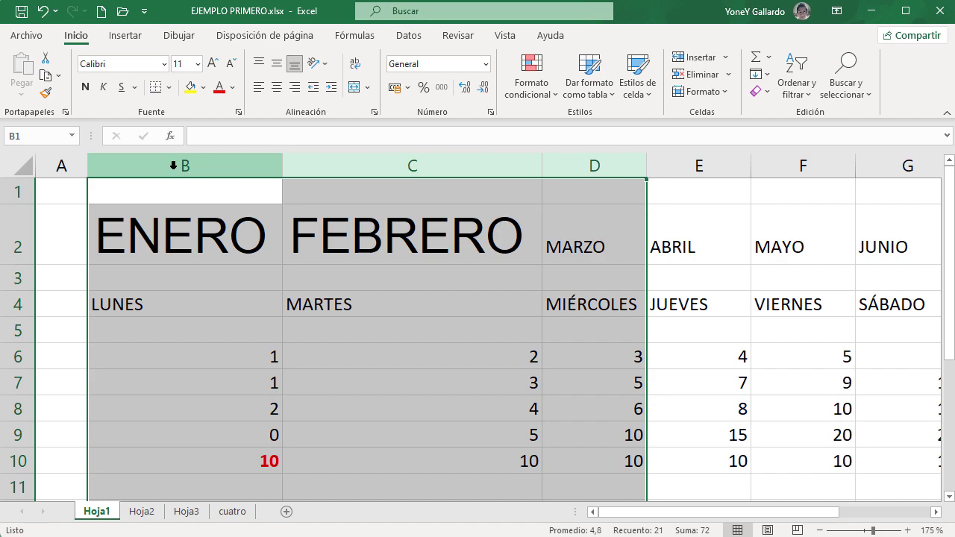
right_click(588, 171)
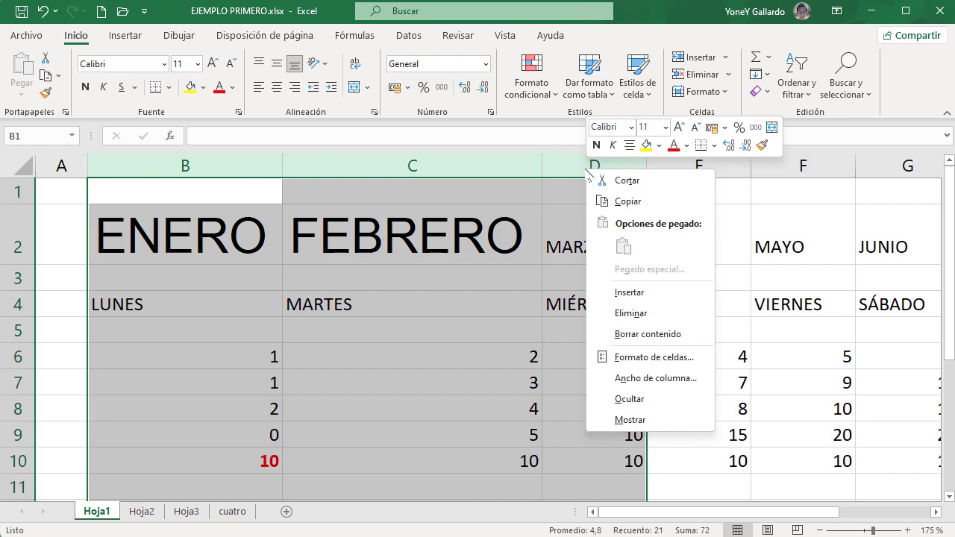
click(653, 379)
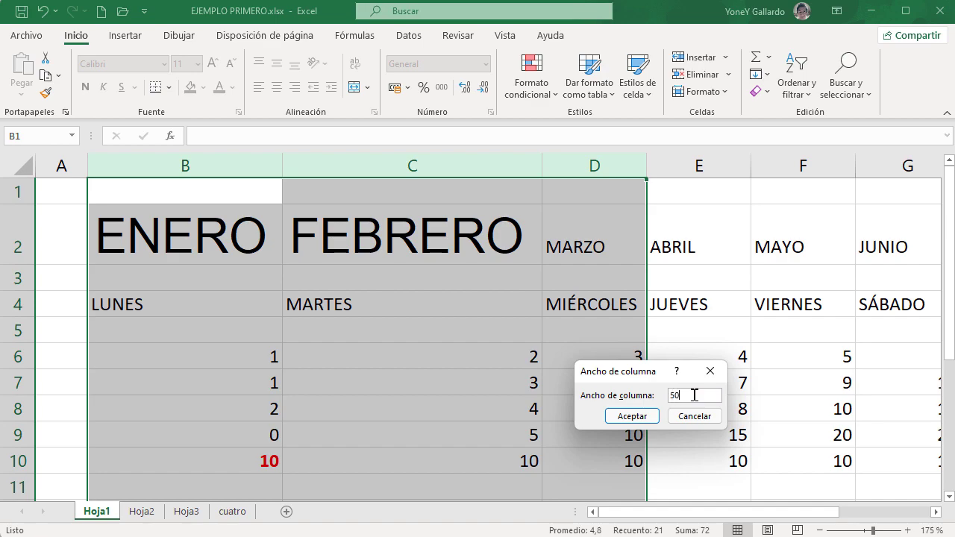
click(631, 416)
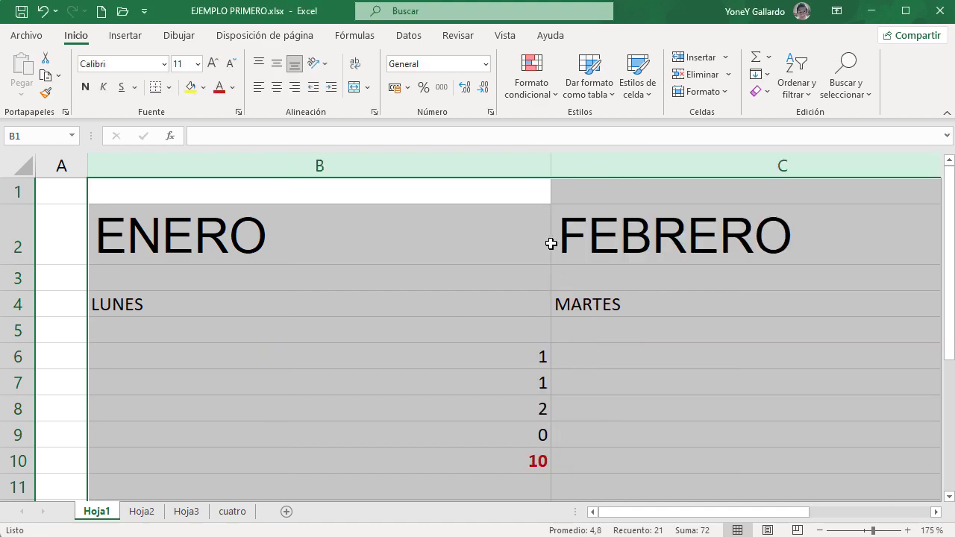
Enlarge row 2 to nearly three times its height.
ctrl+scroll(593, 319, down, 5)
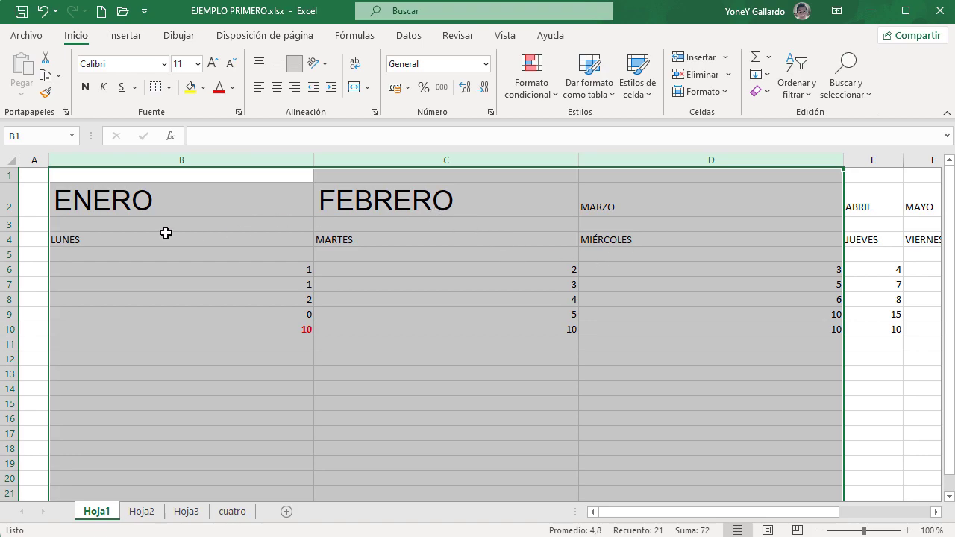
click(102, 208)
drag(4, 216, 5, 279)
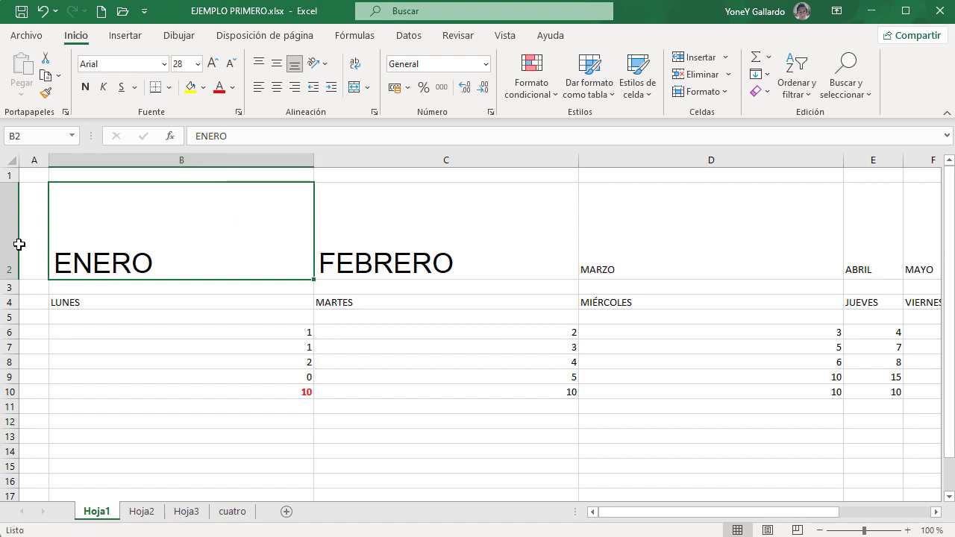
drag(13, 262, 17, 331)
right_click(10, 291)
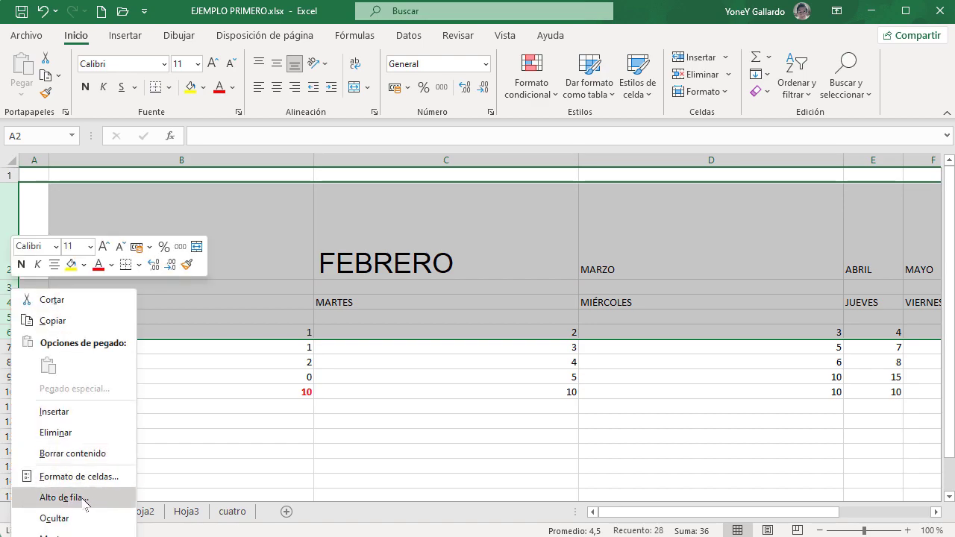
click(85, 211)
click(86, 211)
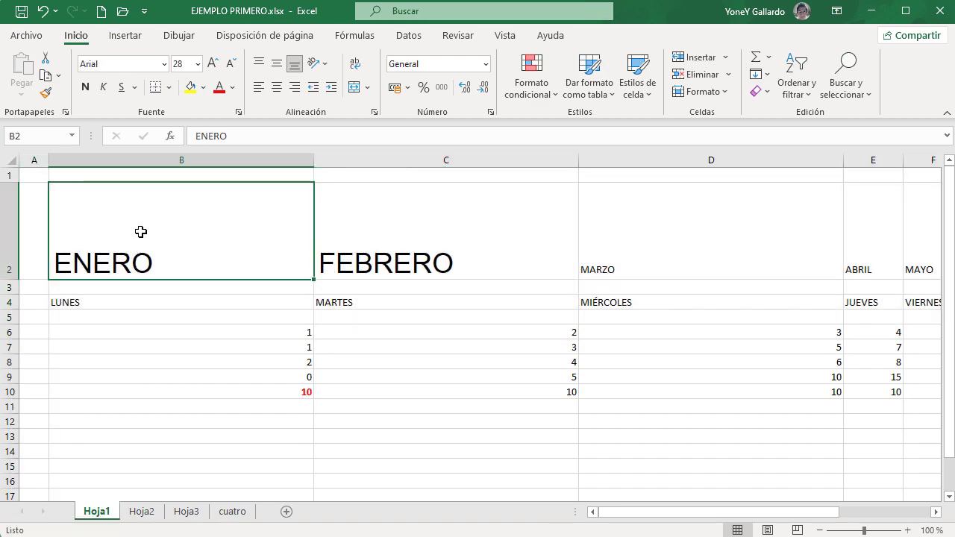
AutoFit the height of row 2 to its contents.
double_click(10, 278)
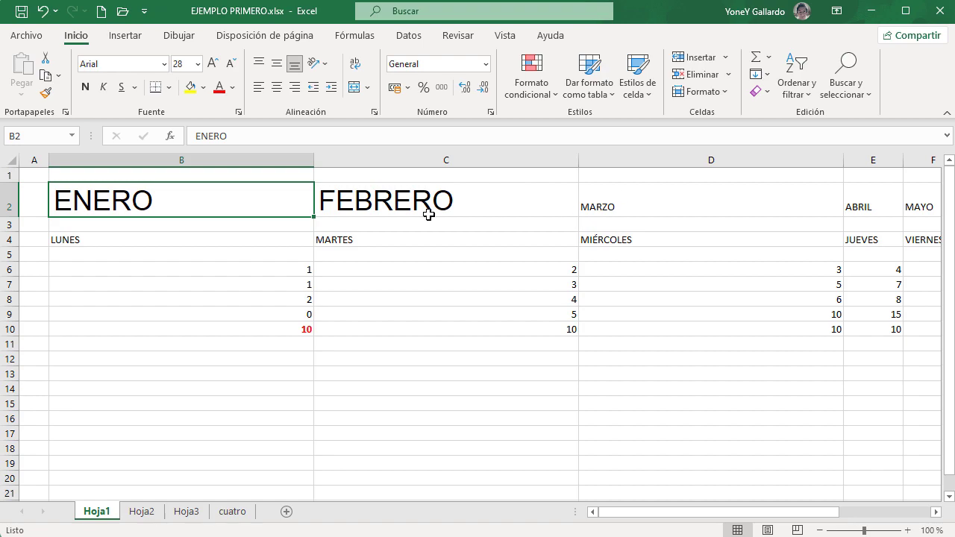
AutoFit the widths of columns B, C and D to their contents.
scroll(201, 212, up, 5)
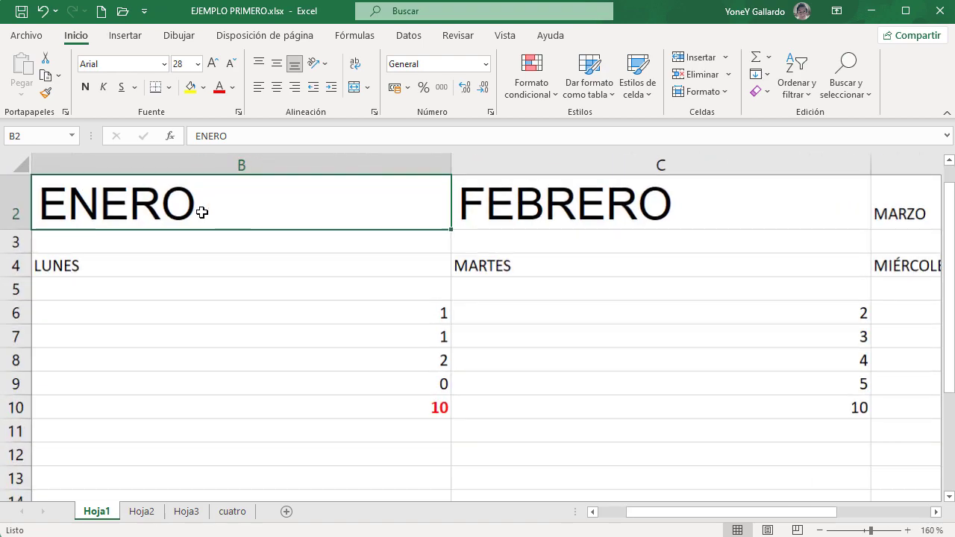
drag(675, 516, 645, 515)
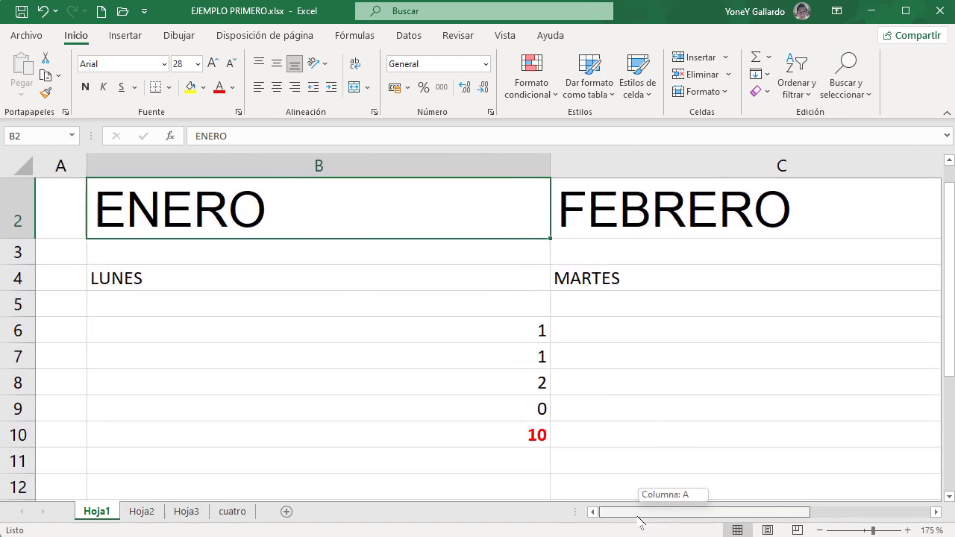
scroll(478, 373, up, 1)
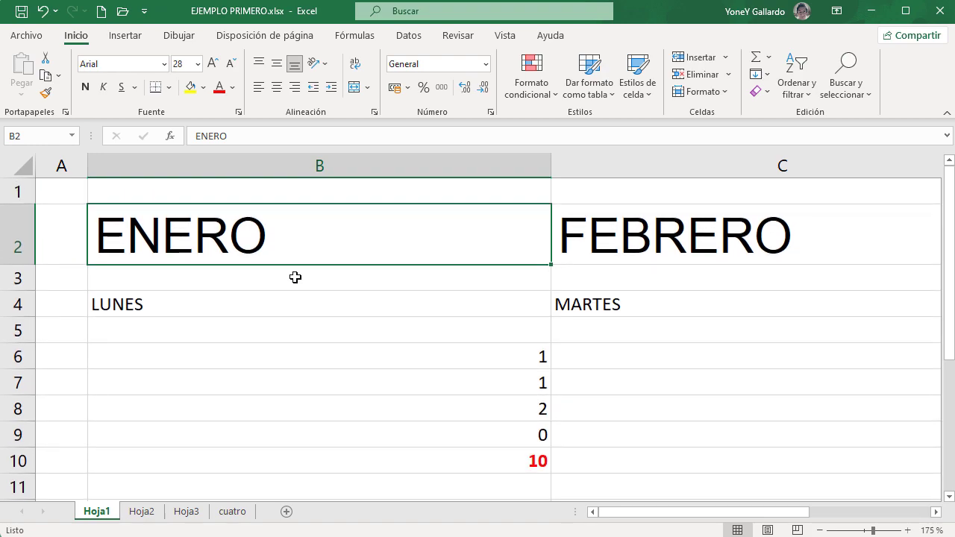
drag(379, 243, 642, 231)
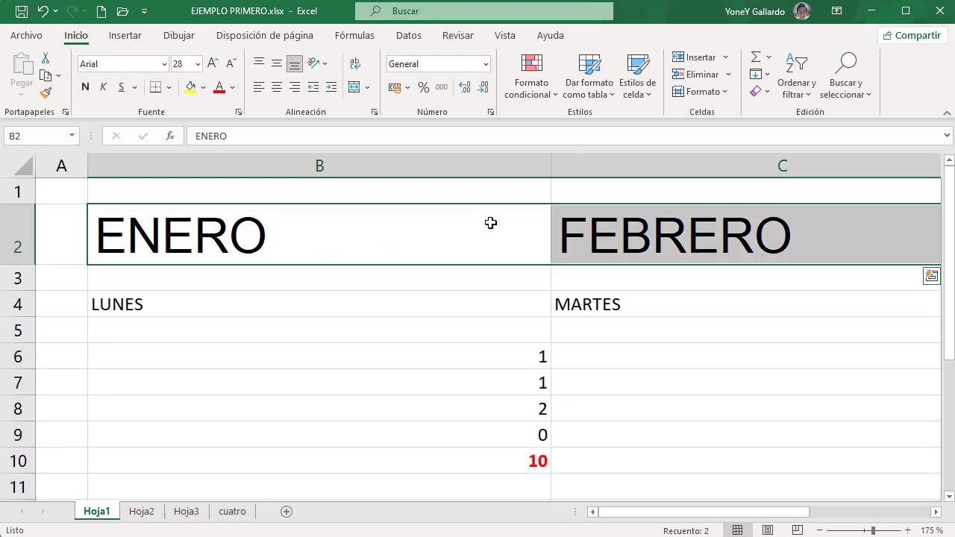
click(488, 235)
double_click(549, 163)
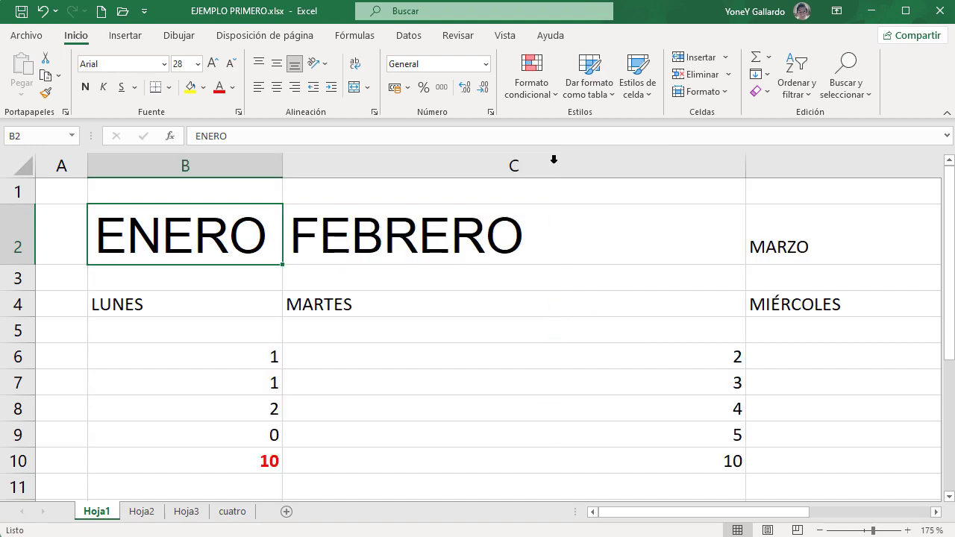
double_click(746, 163)
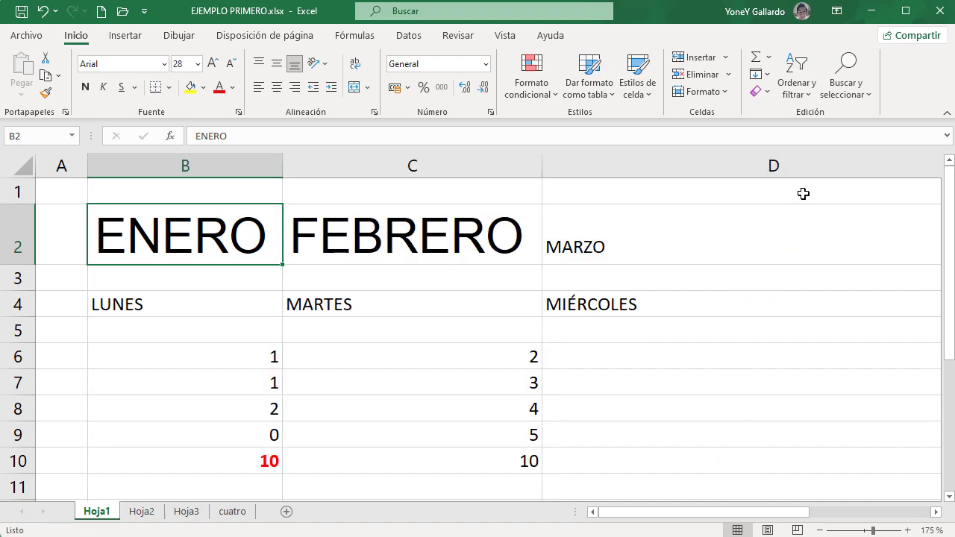
drag(742, 511, 803, 511)
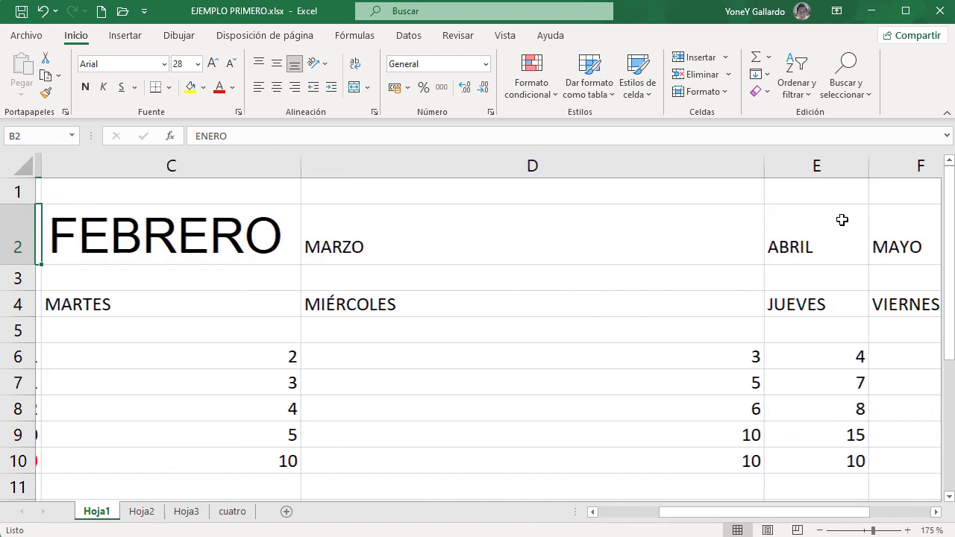
double_click(758, 167)
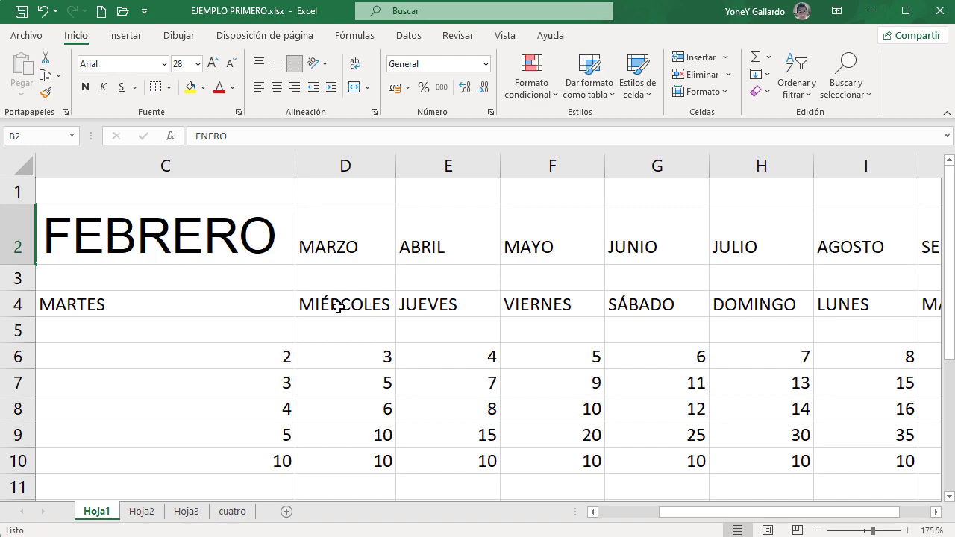
Increase the font size of ENERO and FEBRERO stepwise to 48, and decrease it stepwise to 24.
drag(706, 512, 640, 511)
drag(166, 241, 363, 241)
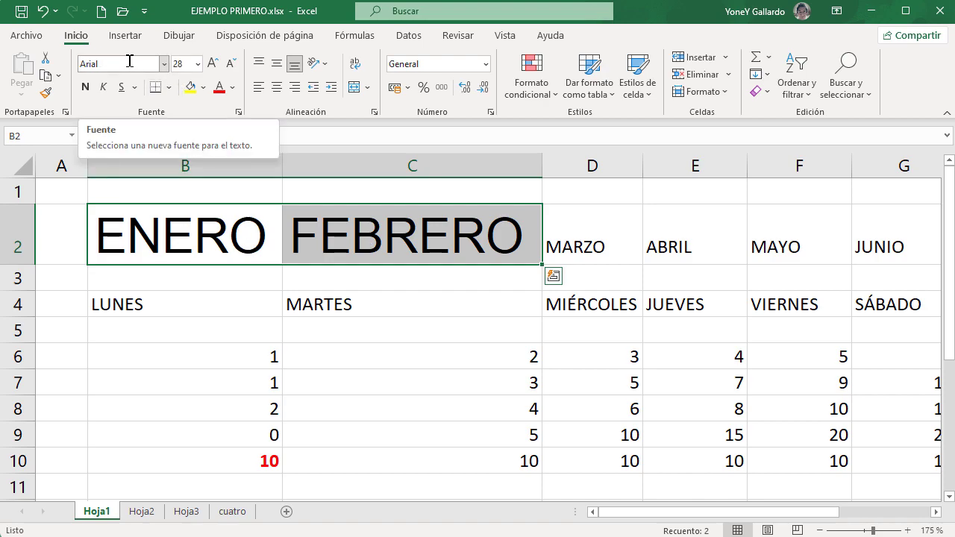
click(214, 63)
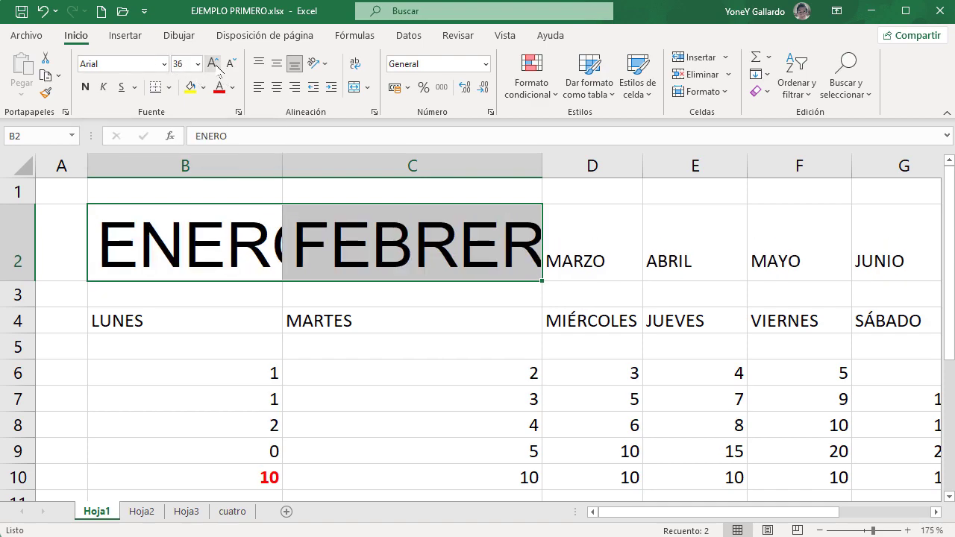
click(214, 64)
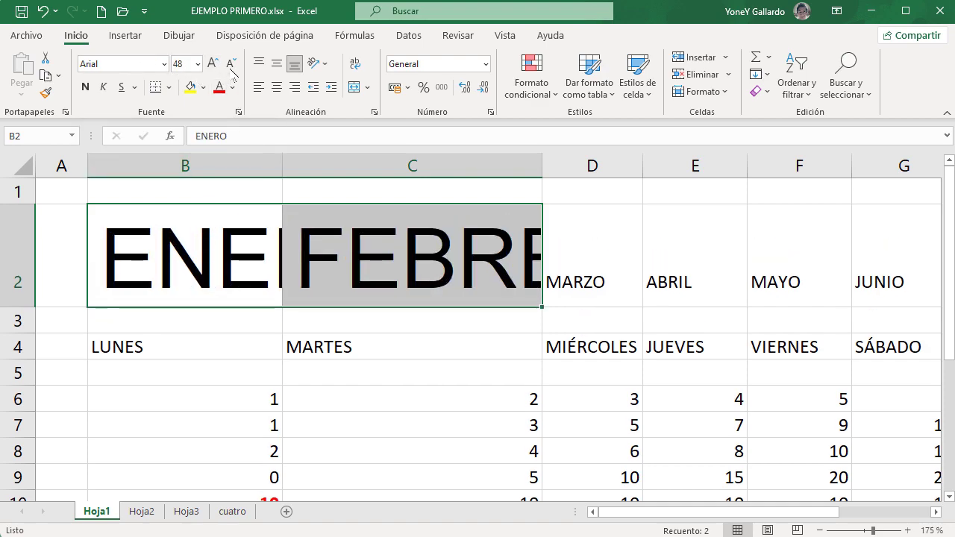
click(230, 64)
click(231, 64)
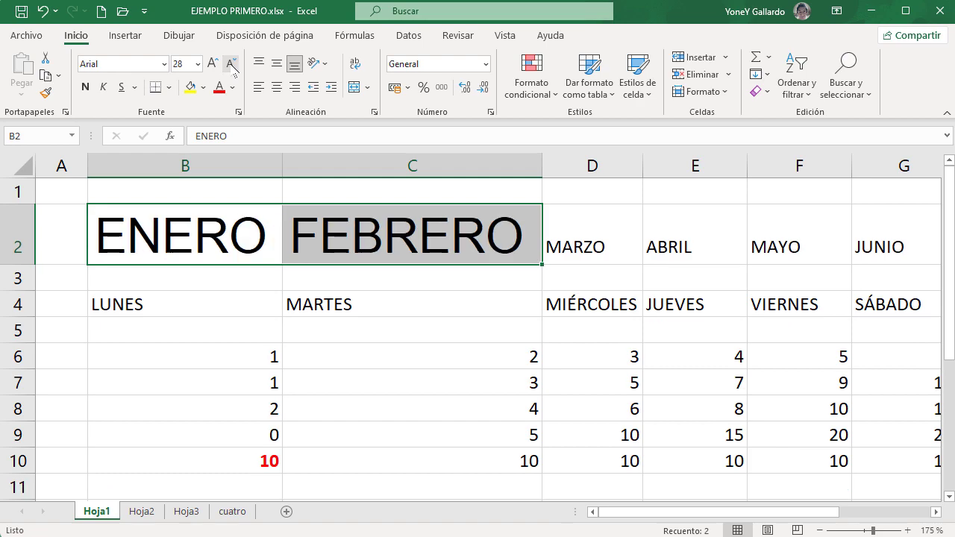
click(232, 66)
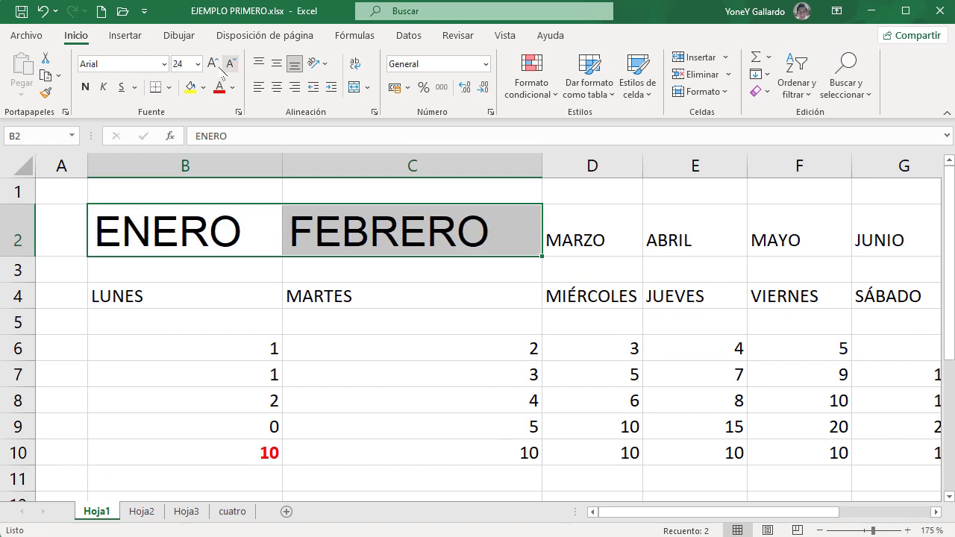
Apply bold and italic to ENERO and FEBRERO in cells B2:C2.
click(86, 88)
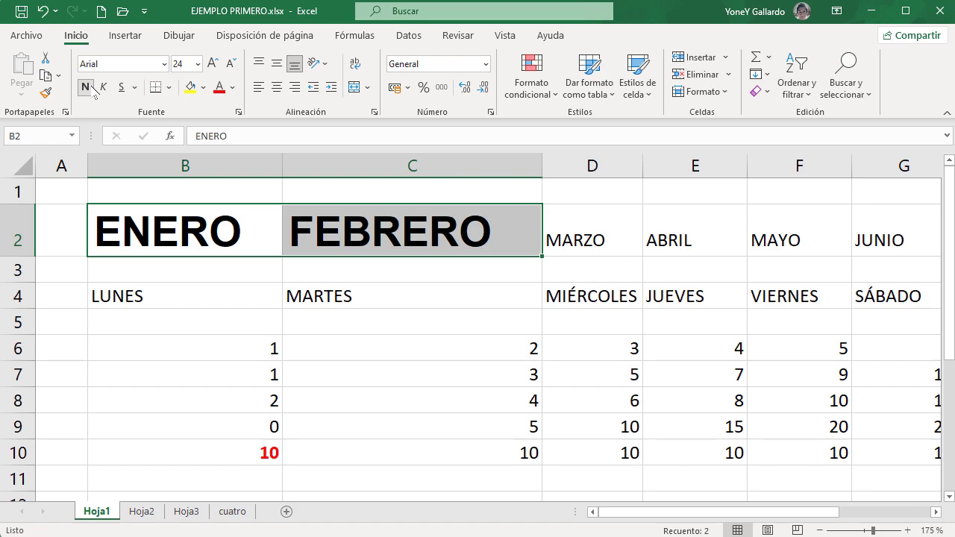
click(103, 87)
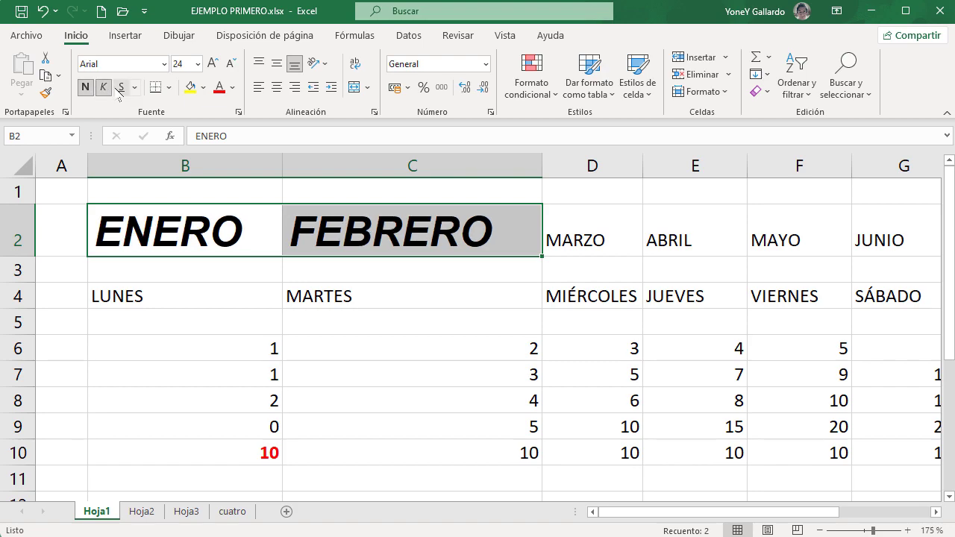
Underline ENERO and FEBRERO in cells B2:C2 with a single underline.
click(121, 87)
click(135, 87)
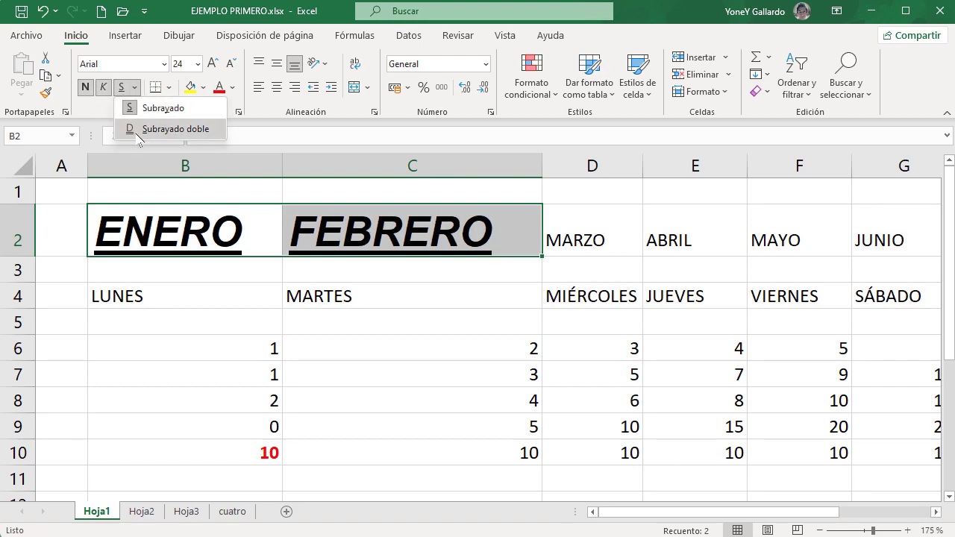
click(135, 88)
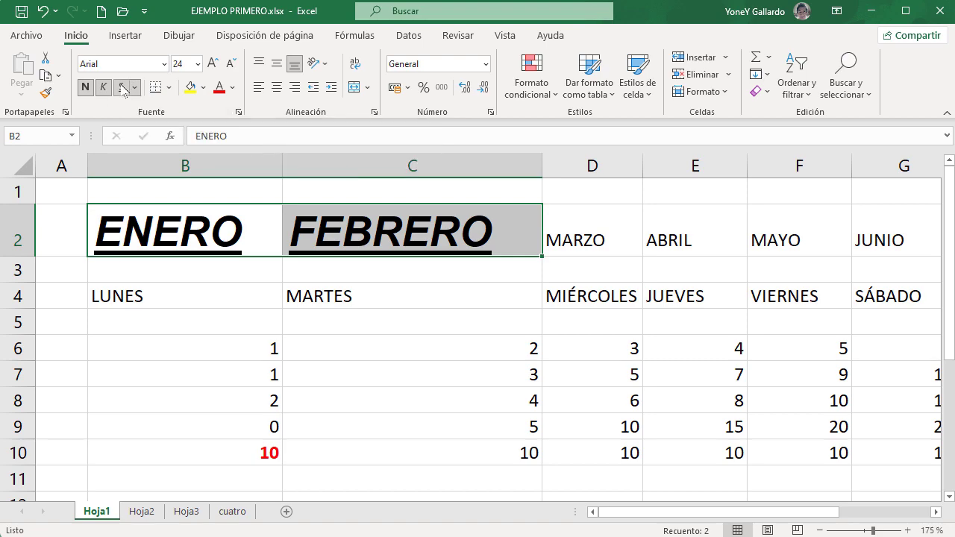
Remove the underline, italic and bold formatting from ENERO and FEBRERO.
click(121, 88)
click(102, 87)
click(85, 87)
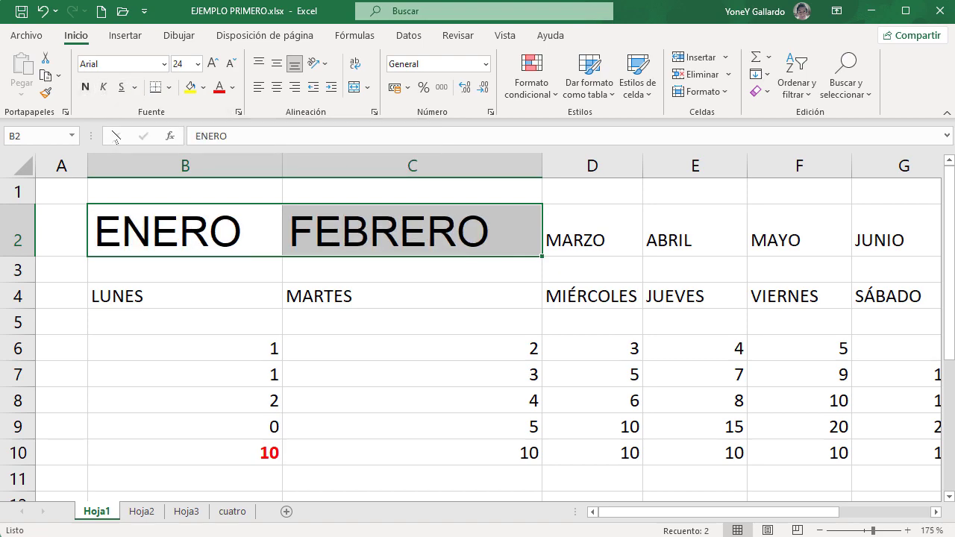
Apply all borders to cell C2 containing FEBRERO.
click(248, 233)
click(388, 302)
click(369, 240)
click(170, 88)
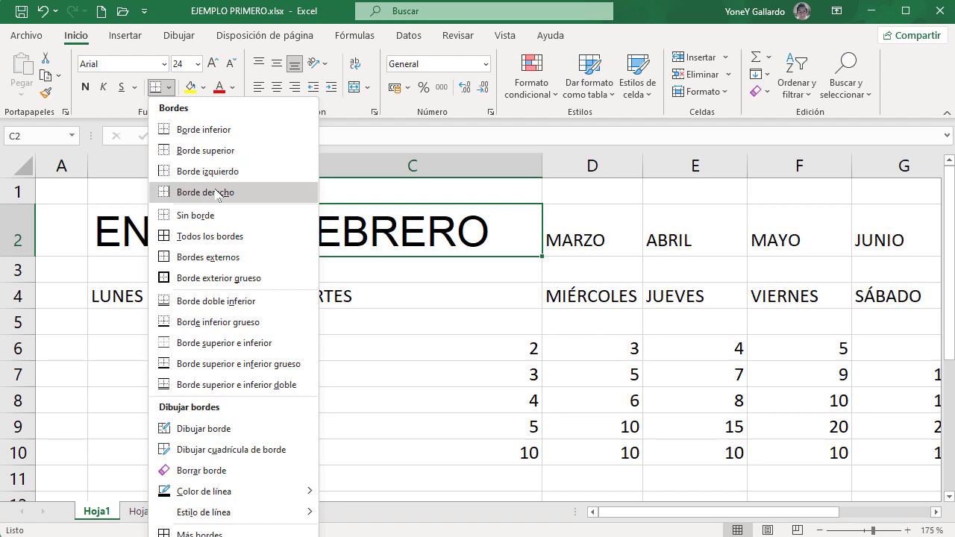
click(216, 243)
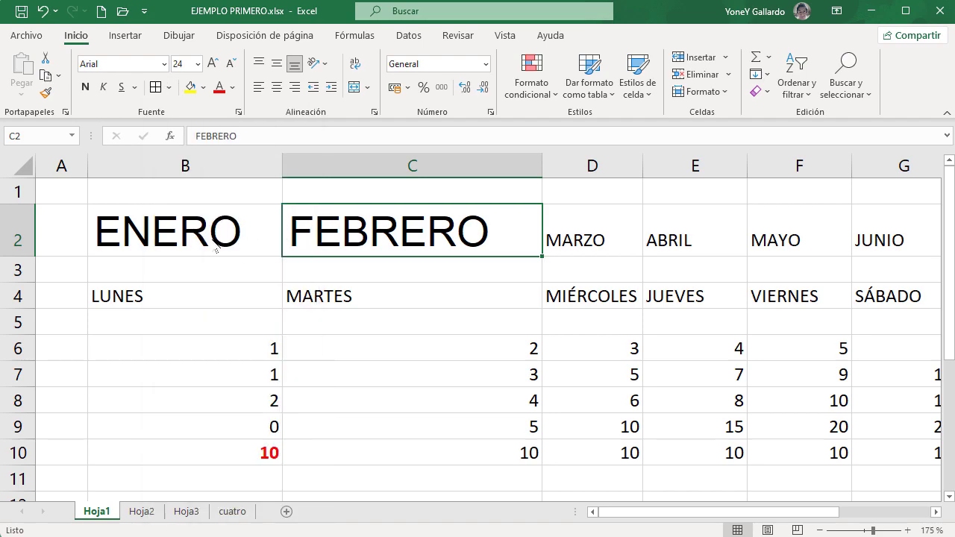
click(385, 292)
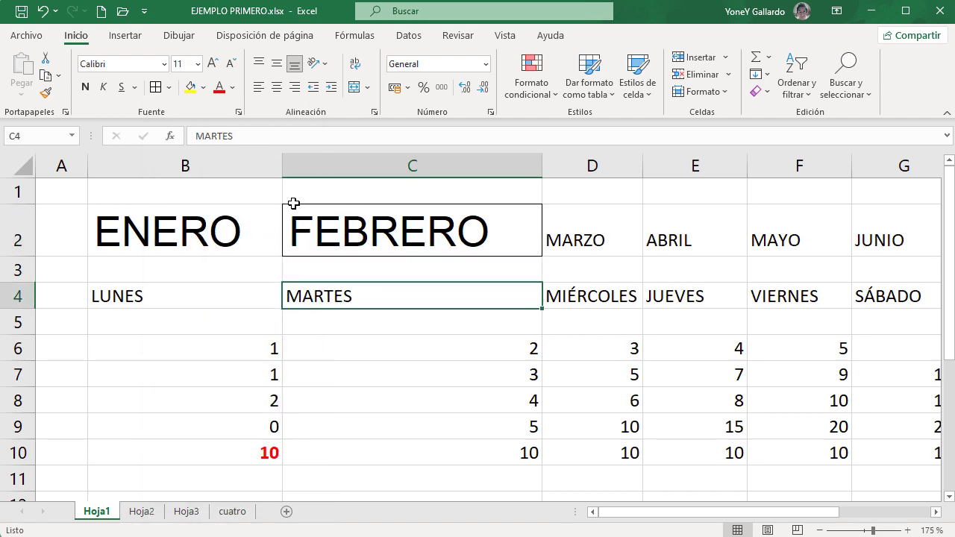
click(340, 243)
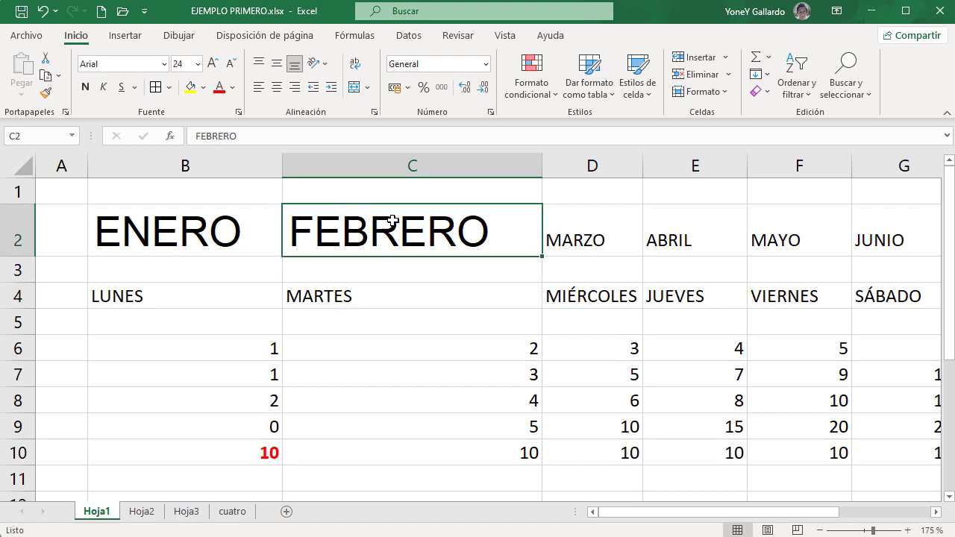
Hide the sheet's gridlines to check the border around FEBRERO, and show the gridlines again.
click(504, 35)
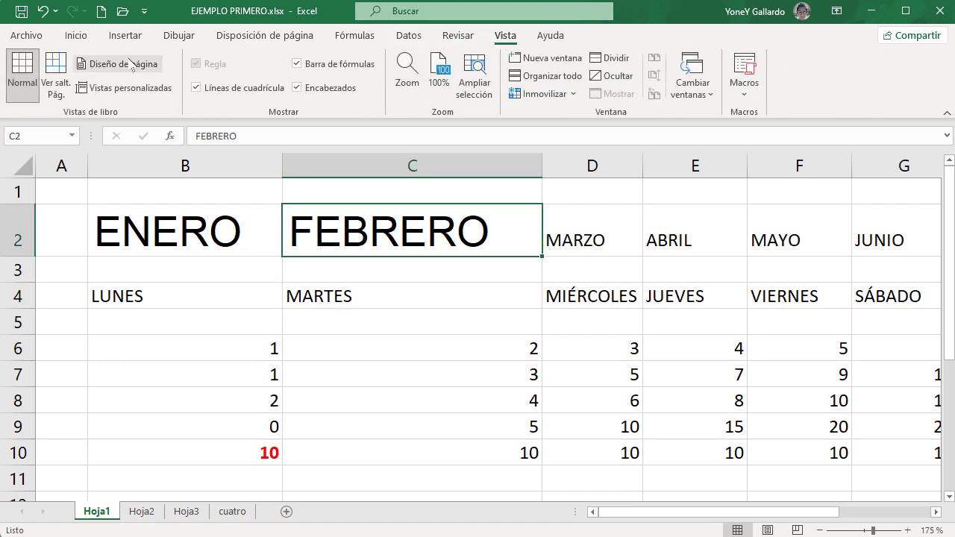
click(198, 88)
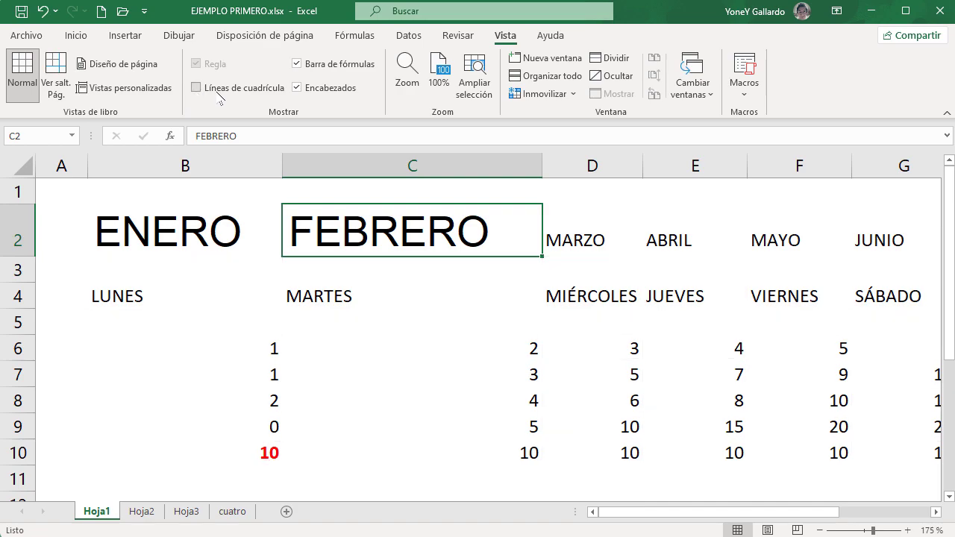
click(406, 333)
click(411, 354)
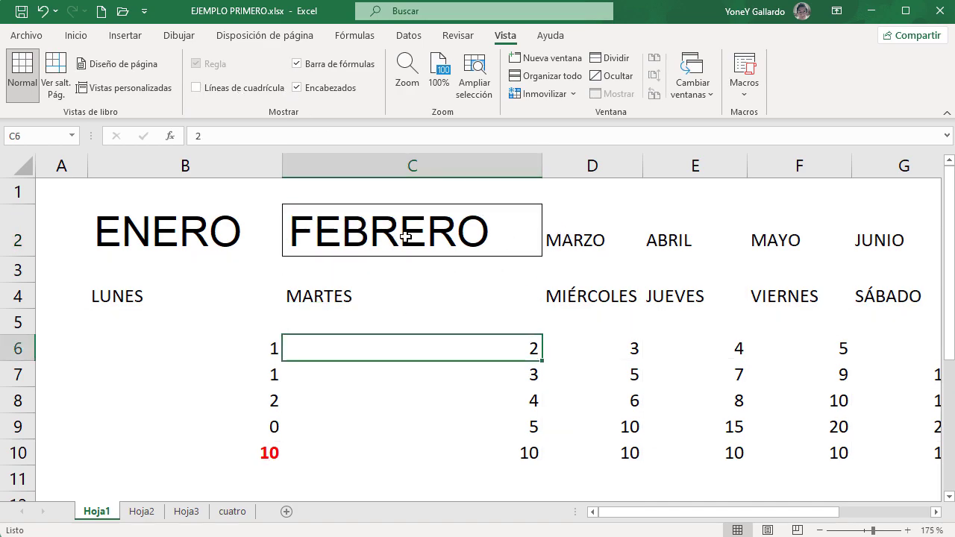
click(340, 237)
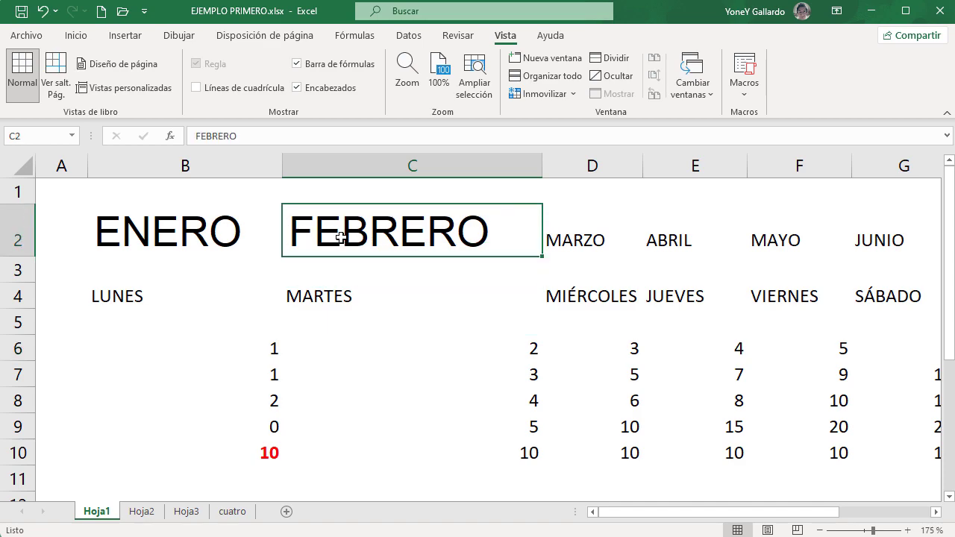
click(197, 88)
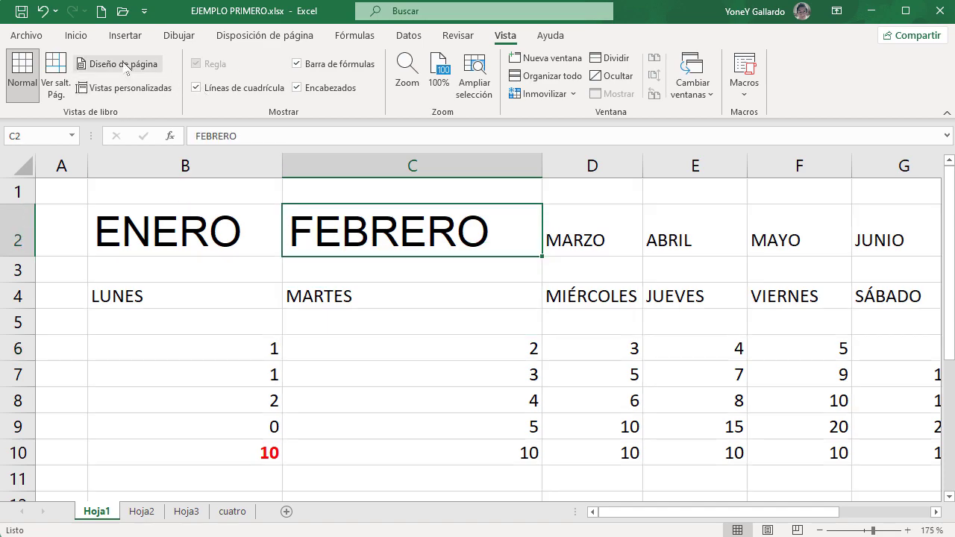
Remove the borders from cell C2 containing FEBRERO.
click(82, 37)
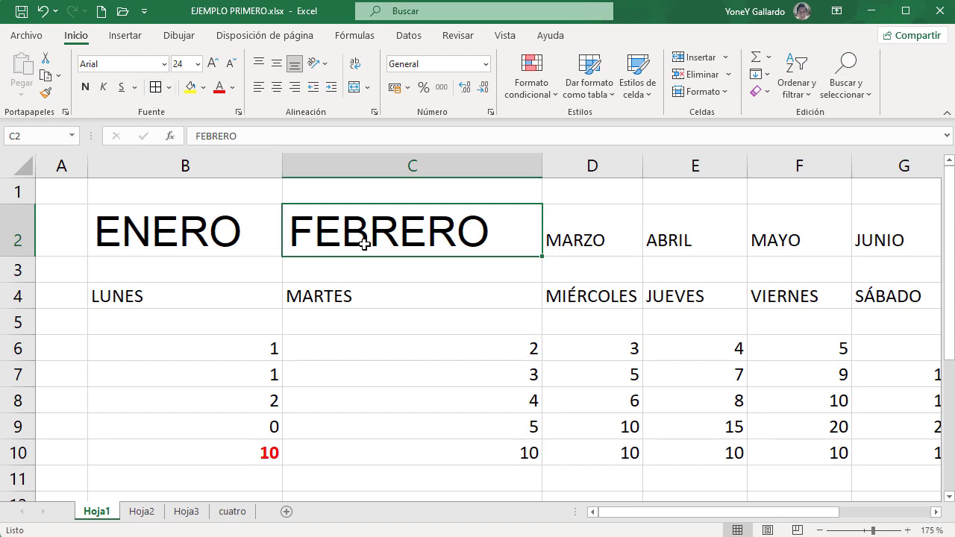
click(171, 90)
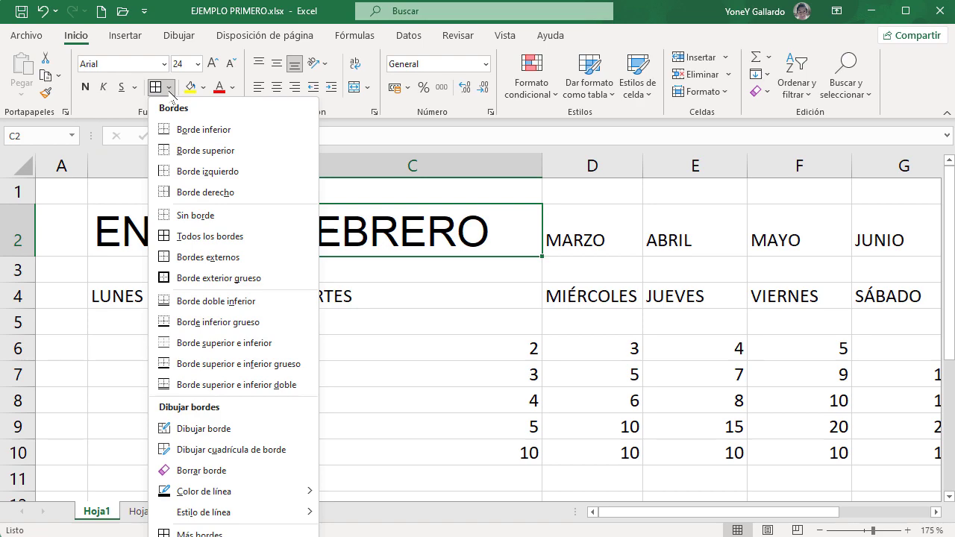
click(201, 218)
click(315, 290)
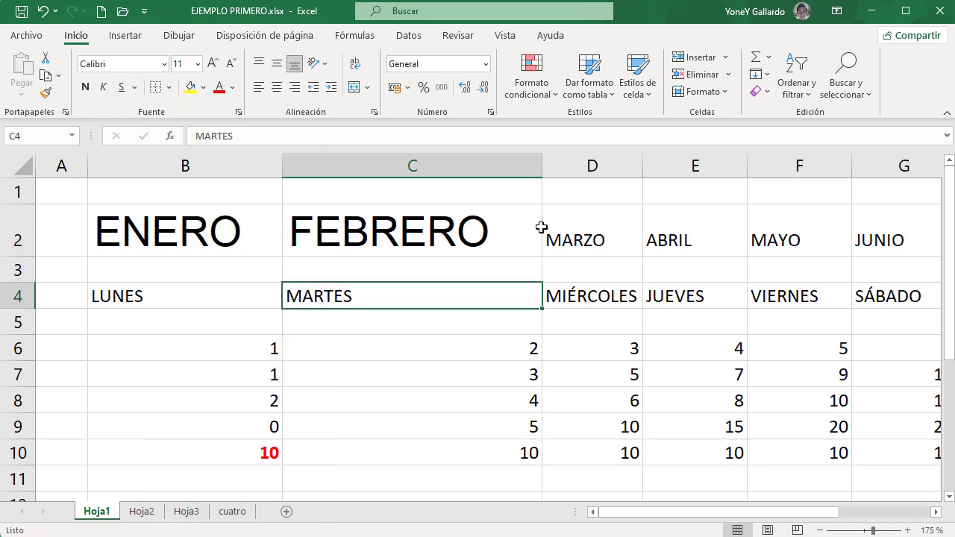
click(357, 227)
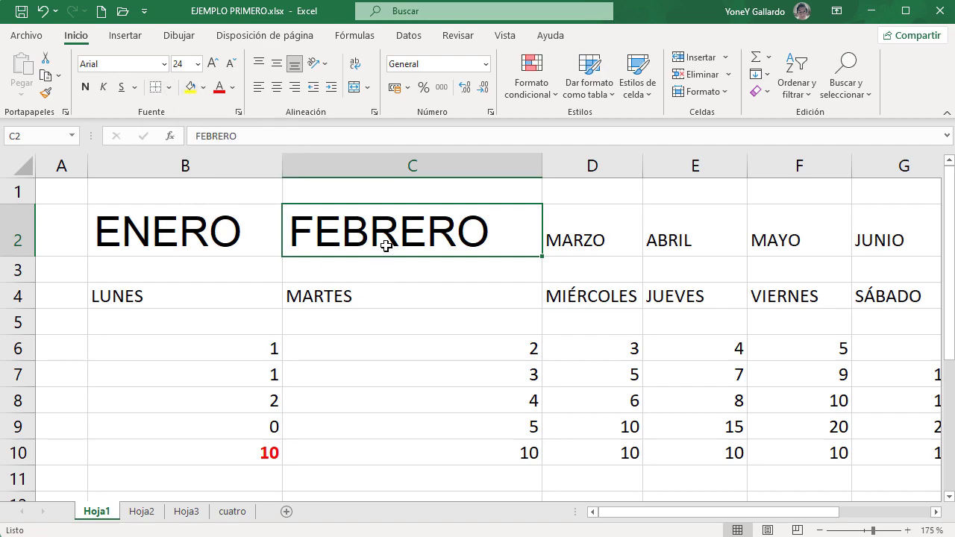
Fill cells B2:C2 with the theme's green color, and set them back to no fill.
drag(157, 241, 326, 234)
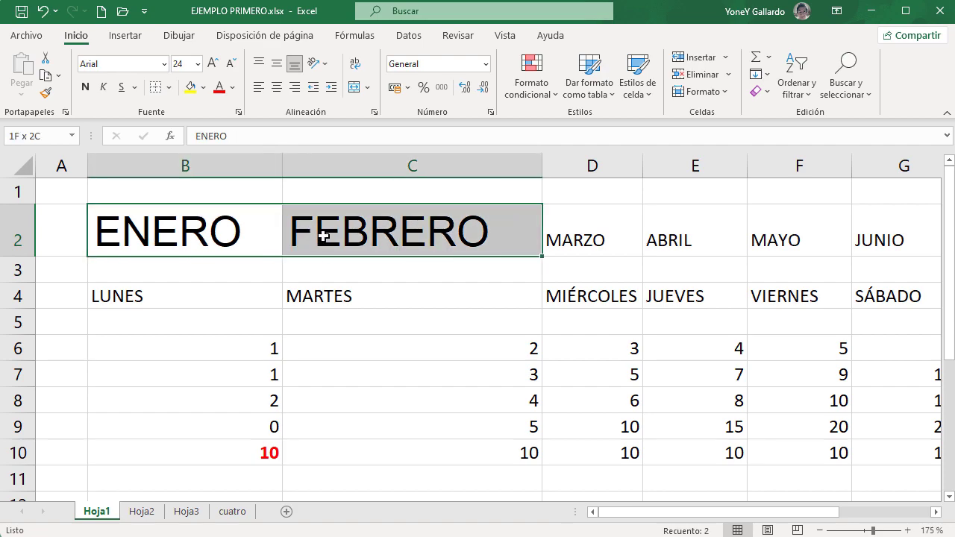
click(203, 87)
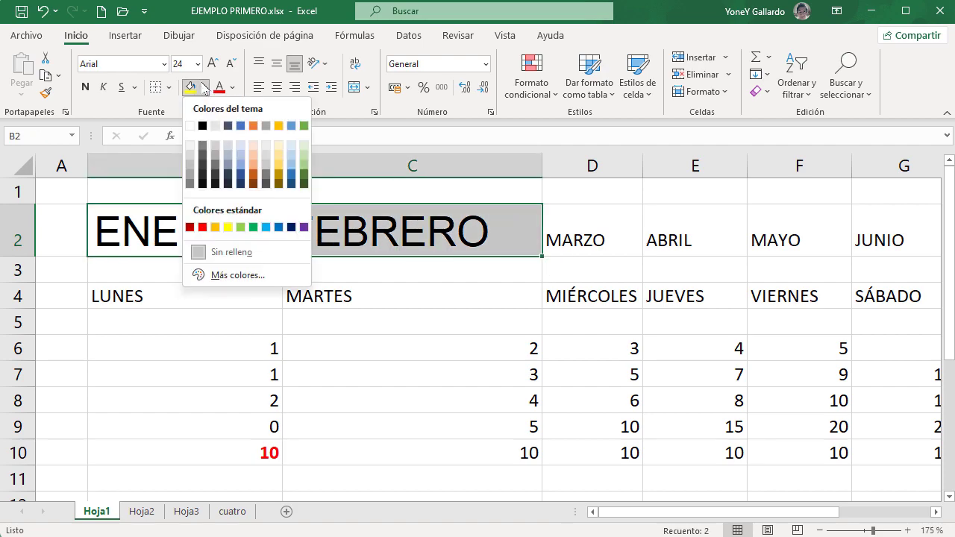
click(303, 126)
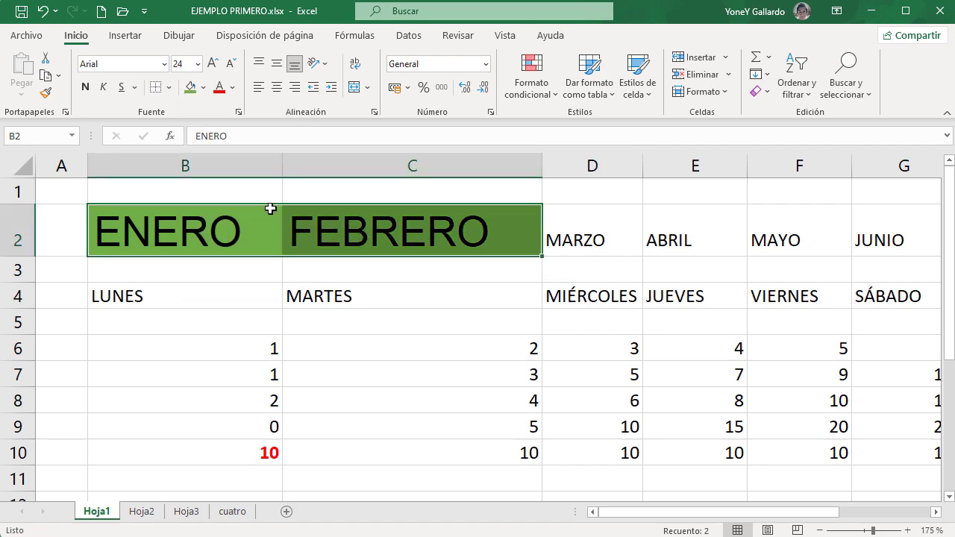
click(205, 88)
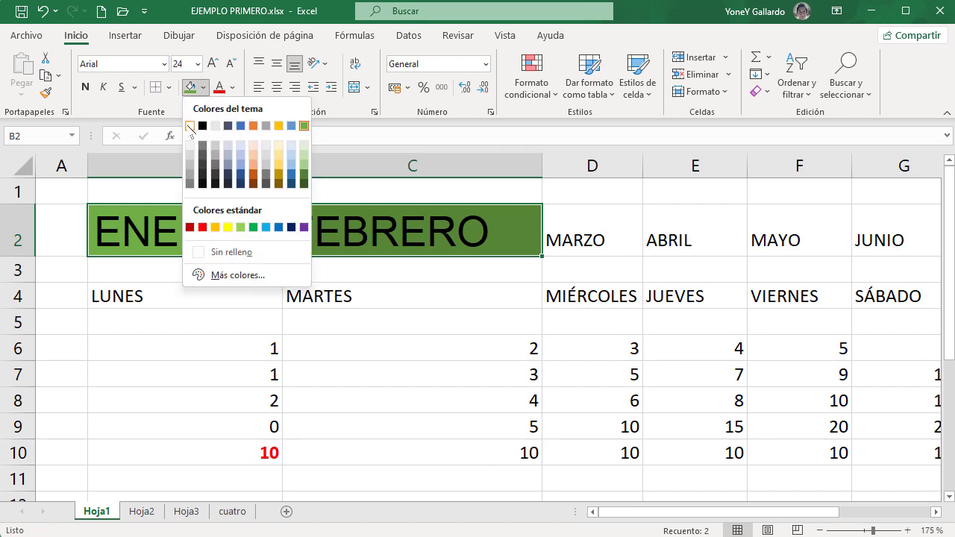
click(246, 253)
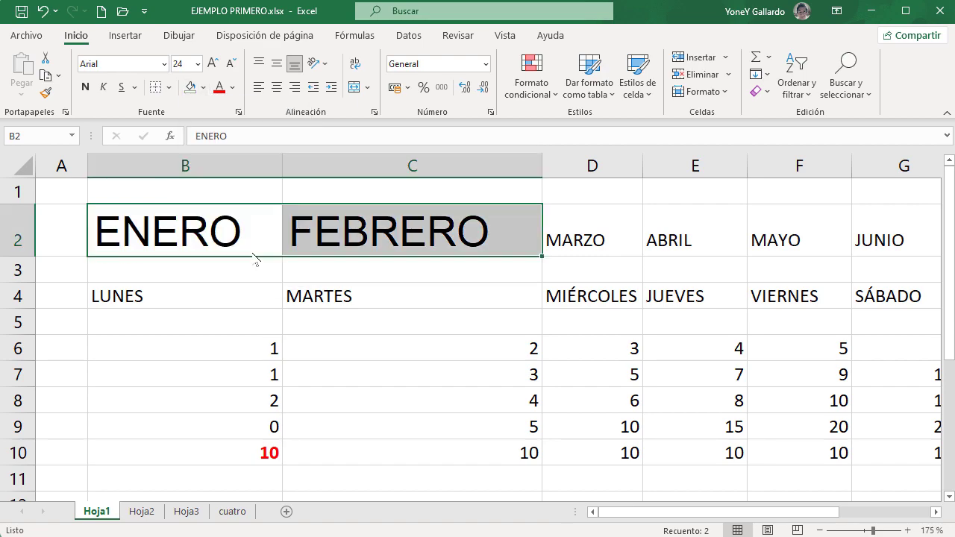
Change the font color of ENERO and FEBRERO to the standard dark red.
click(232, 88)
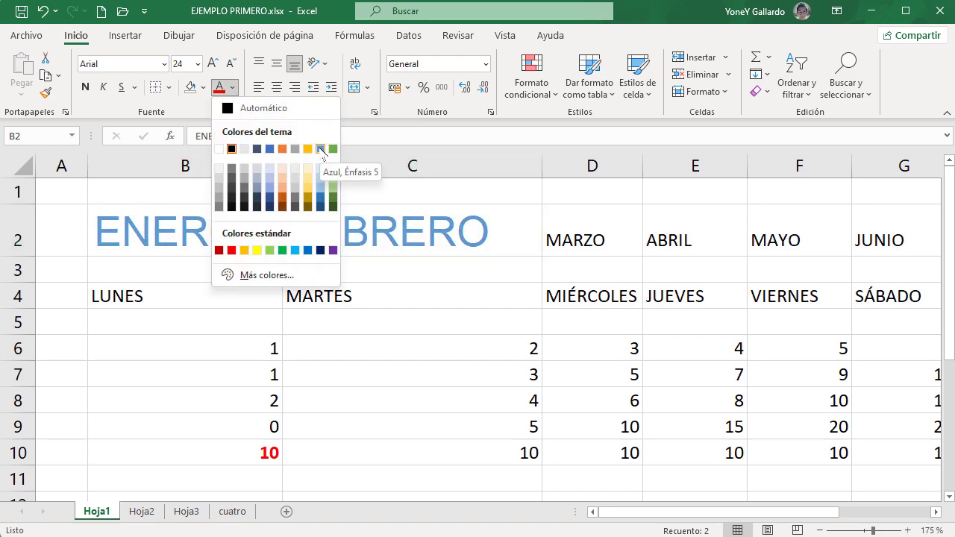
click(219, 251)
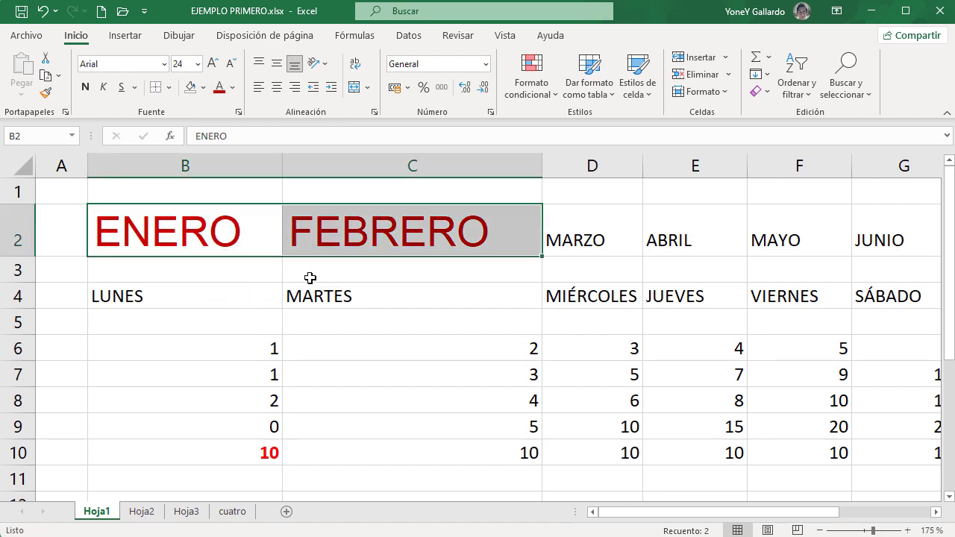
click(359, 235)
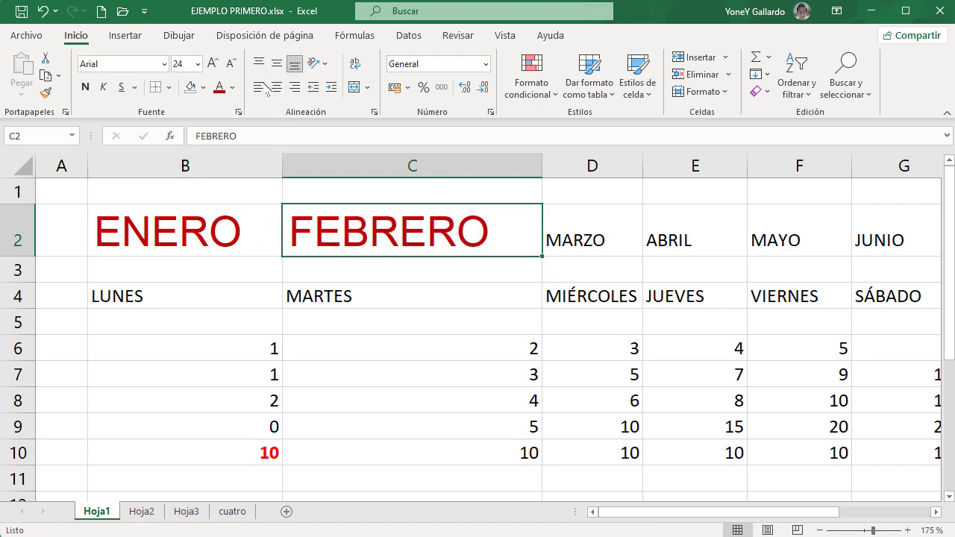
Decrease the font size of ENERO in cell B2 stepwise to 16.
click(188, 218)
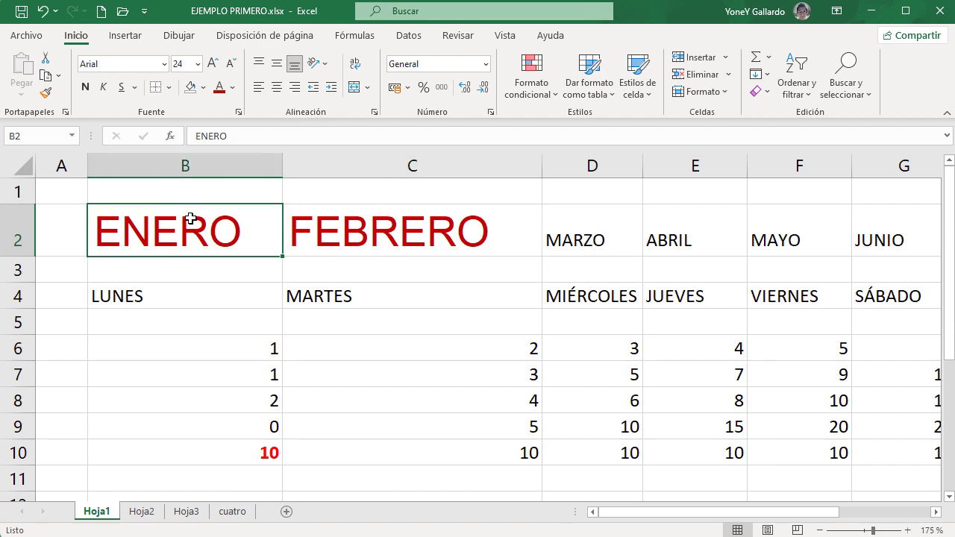
click(230, 63)
click(229, 64)
click(229, 63)
click(230, 64)
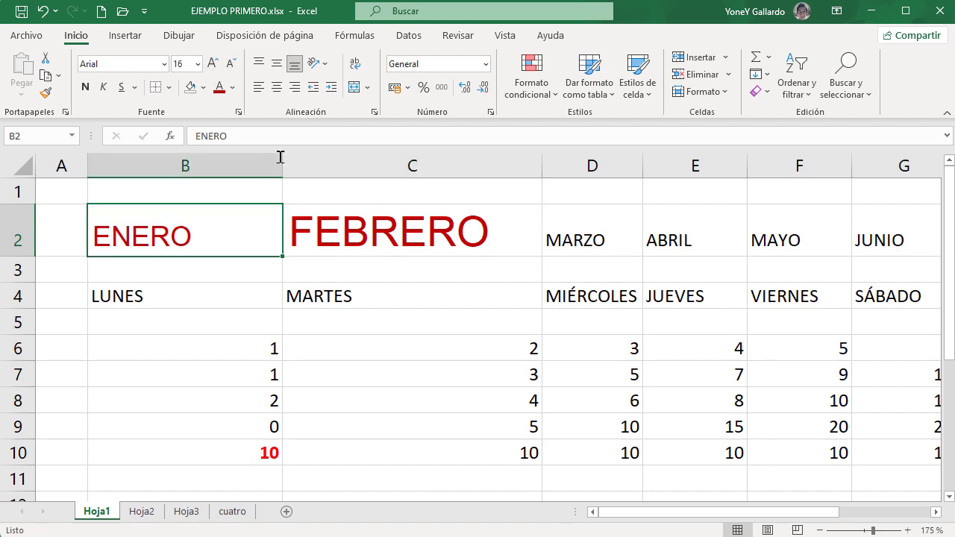
Enlarge the cell around ENERO by increasing the height of row 2 and the width of column B.
drag(21, 257, 26, 323)
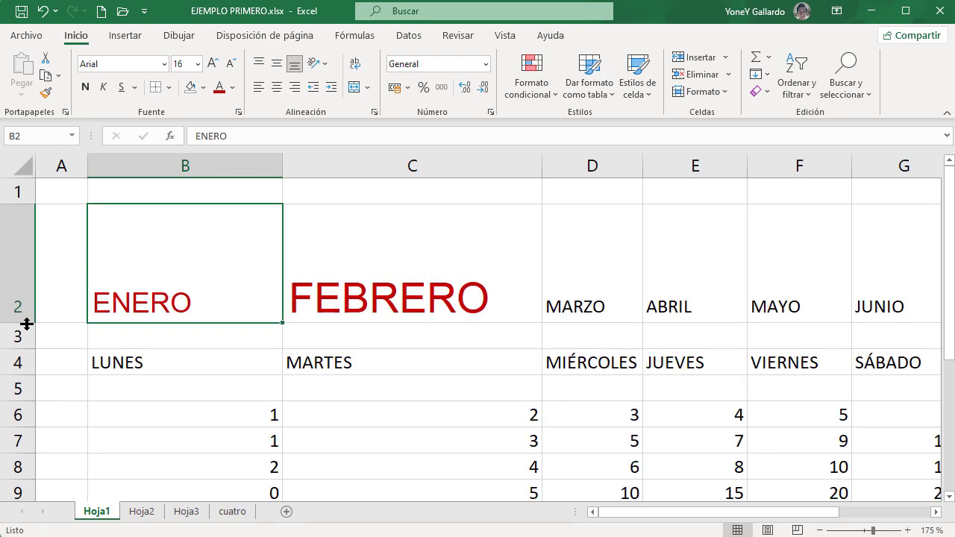
drag(281, 159, 396, 166)
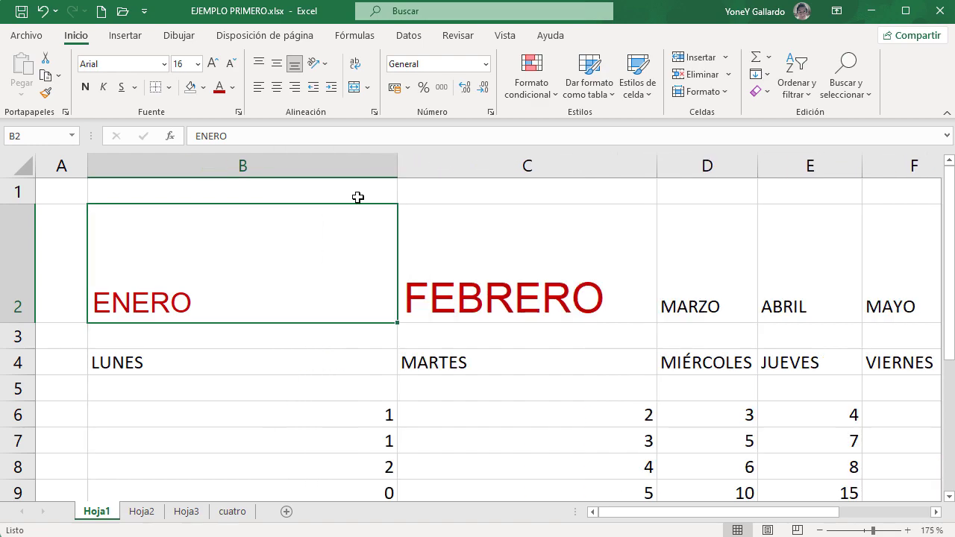
Try the top, middle and bottom vertical alignments on ENERO in cell B2, finishing with top alignment.
click(259, 64)
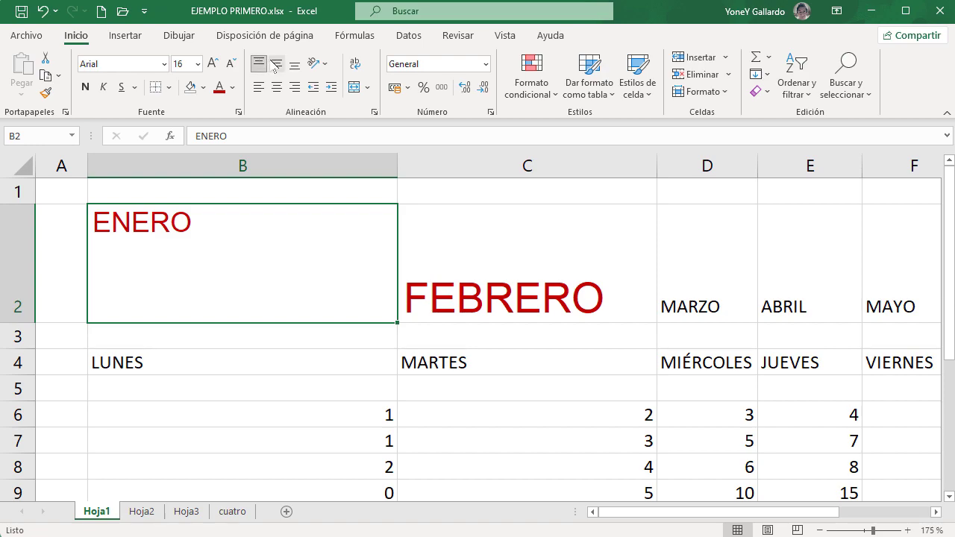
click(277, 65)
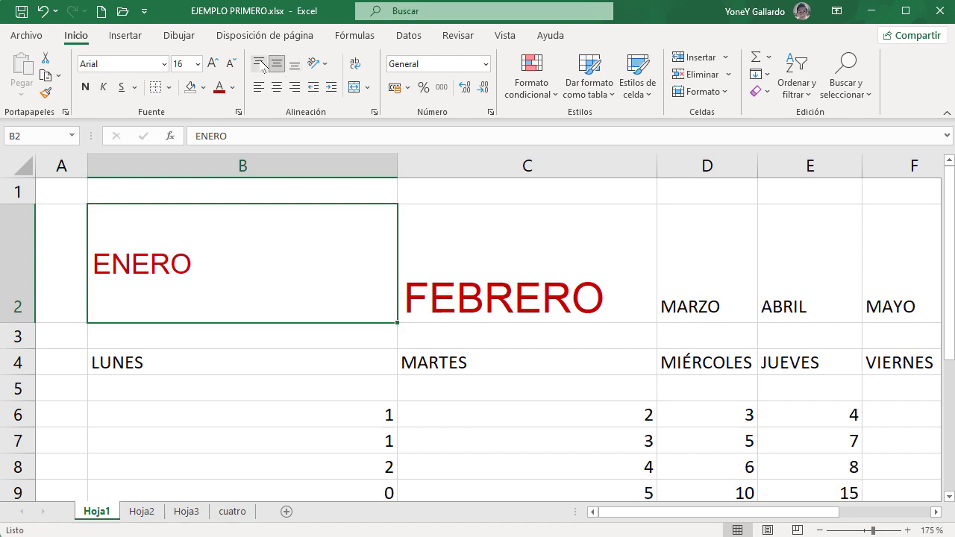
click(262, 65)
click(276, 65)
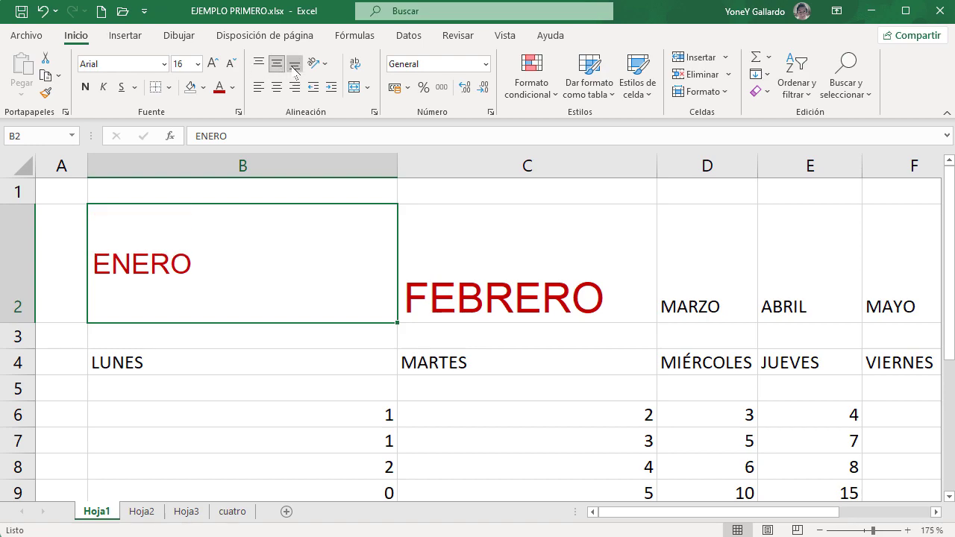
click(293, 68)
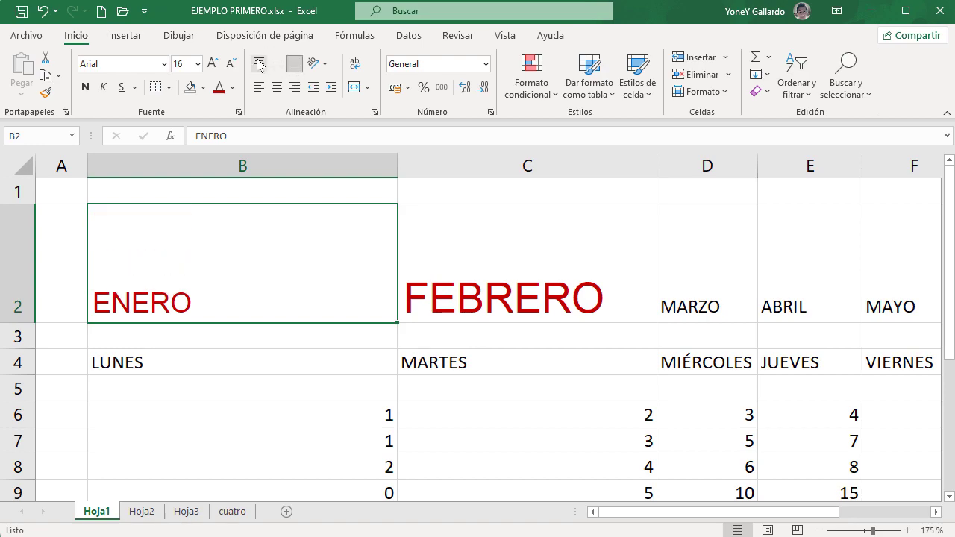
click(258, 64)
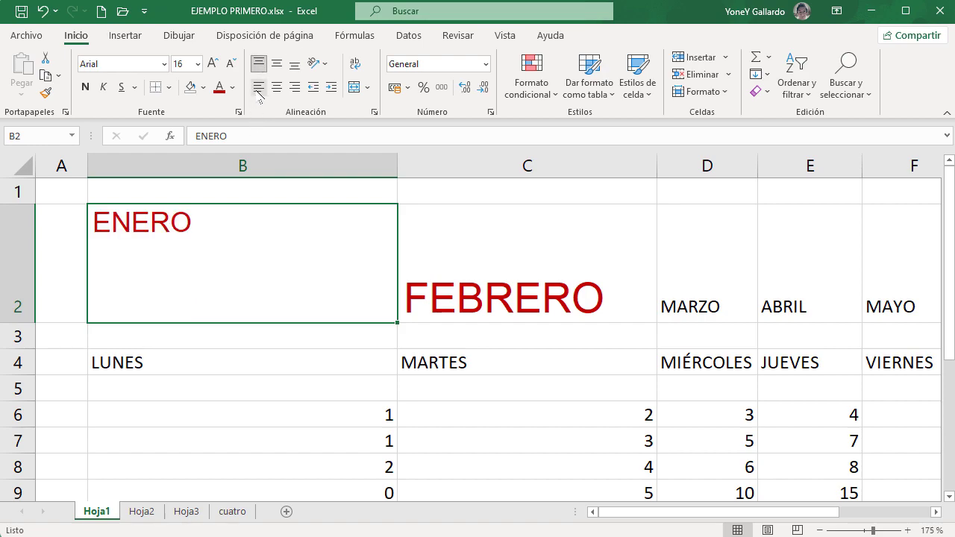
Try center and right alignment on ENERO, and center it both horizontally and vertically in cell B2.
click(276, 87)
click(295, 87)
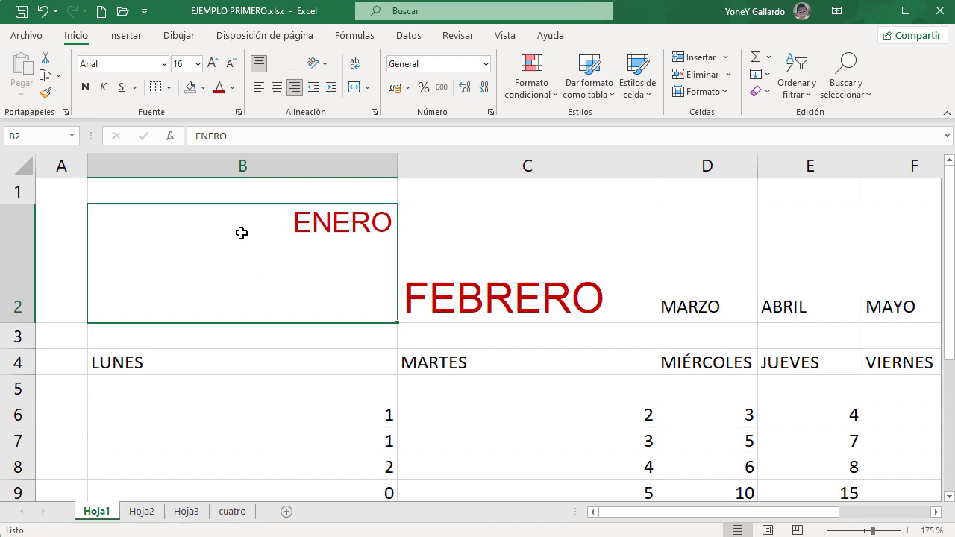
click(277, 88)
click(277, 64)
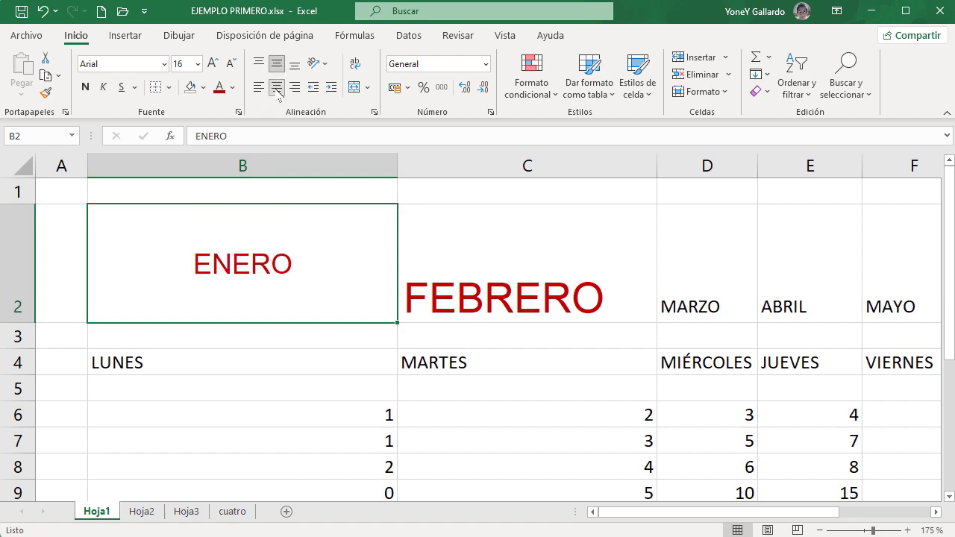
Try the ascending-angle text orientation on ENERO in cell B2, and return the text to horizontal.
click(317, 64)
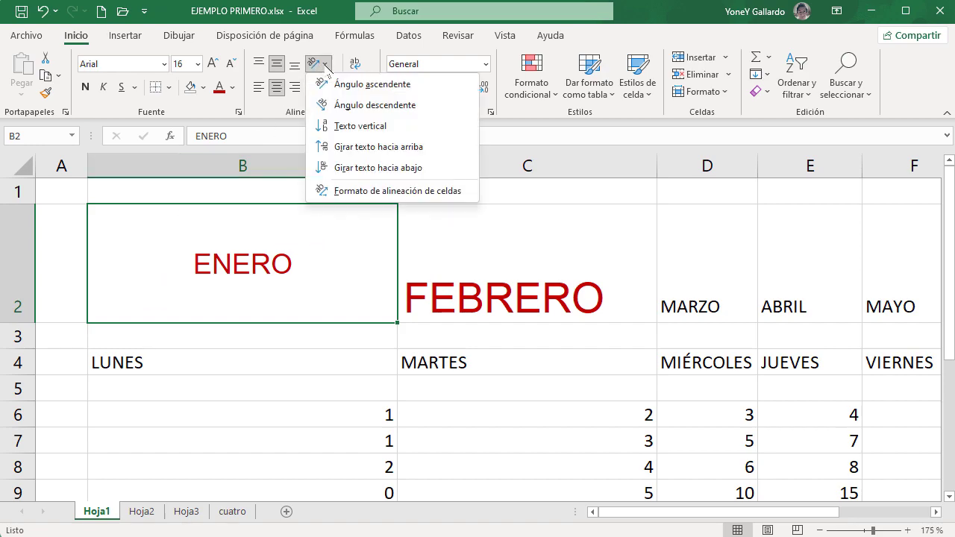
click(370, 86)
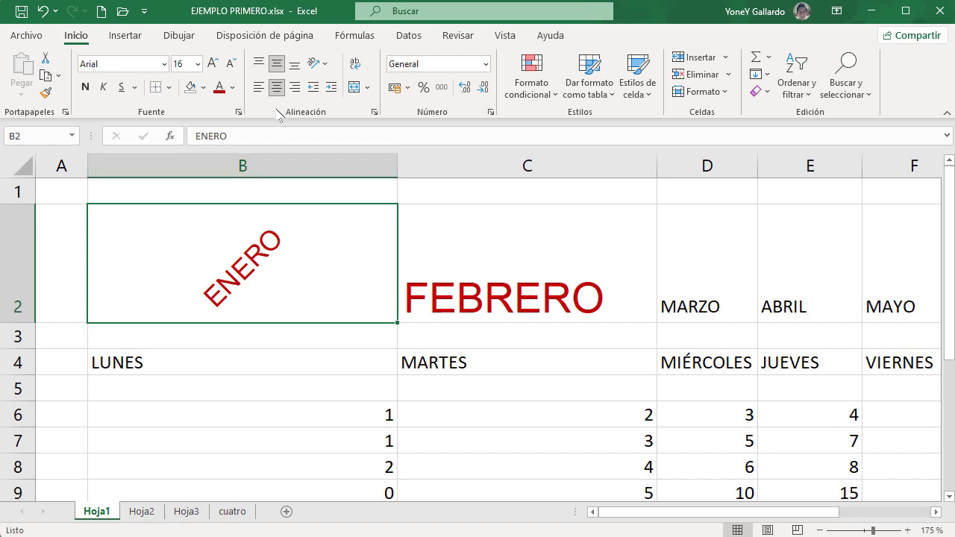
click(314, 64)
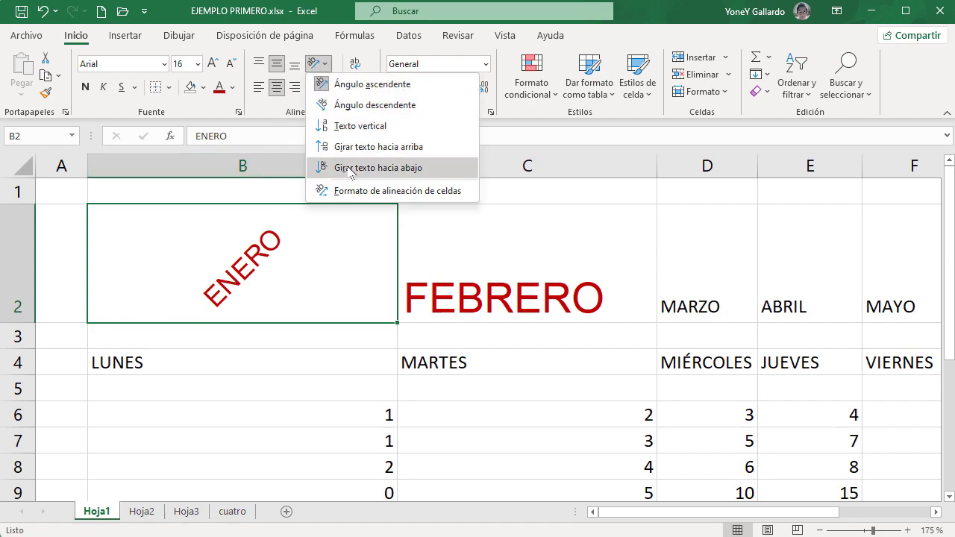
click(327, 66)
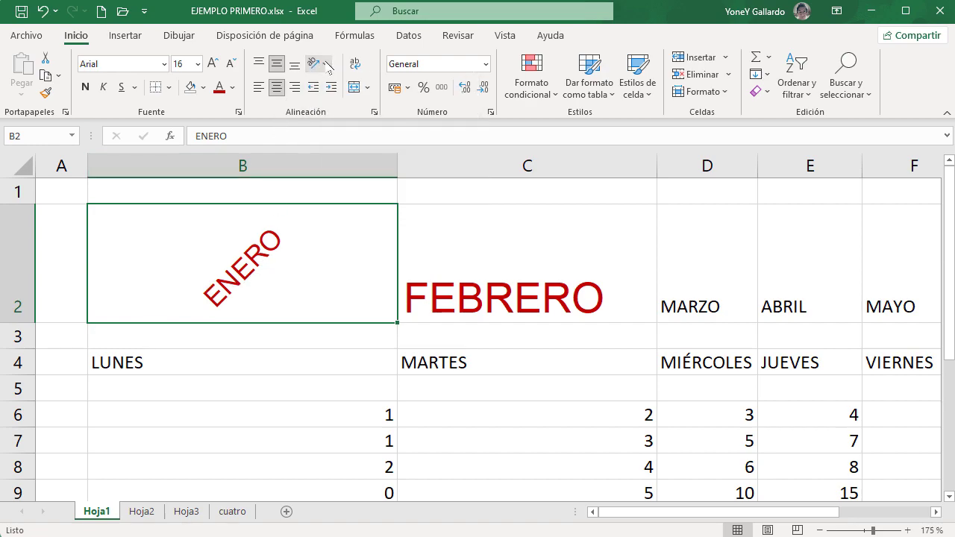
click(311, 67)
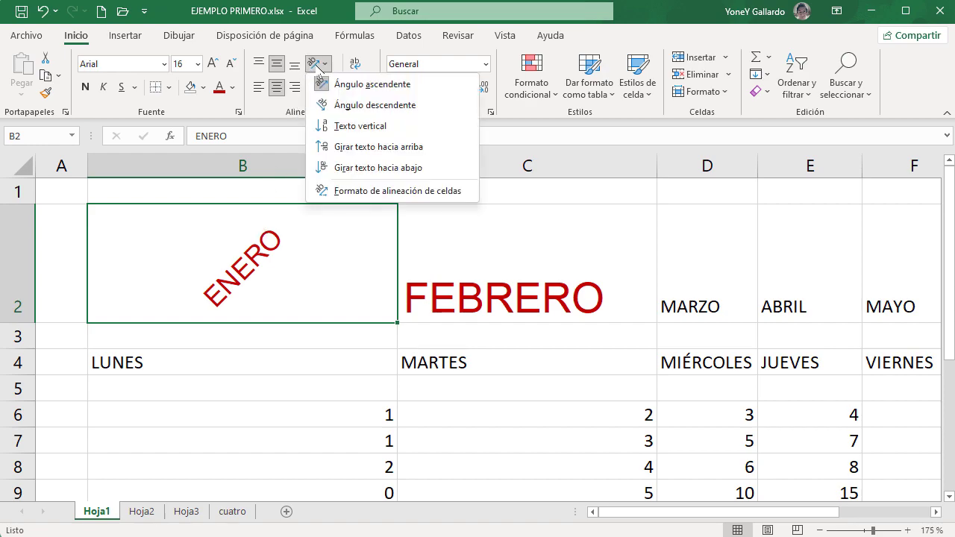
click(324, 85)
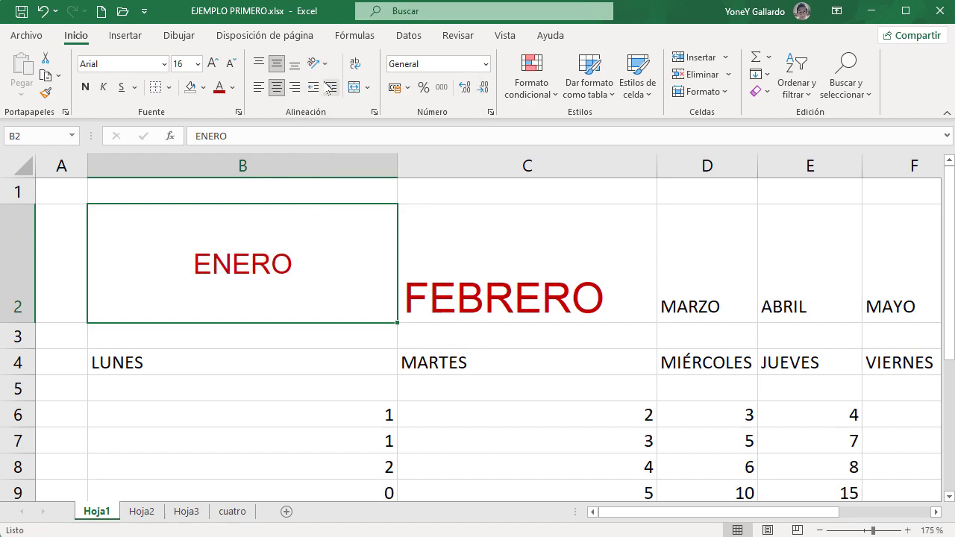
Align ENERO to the top left of cell B2 and increase its indent by five levels.
click(260, 64)
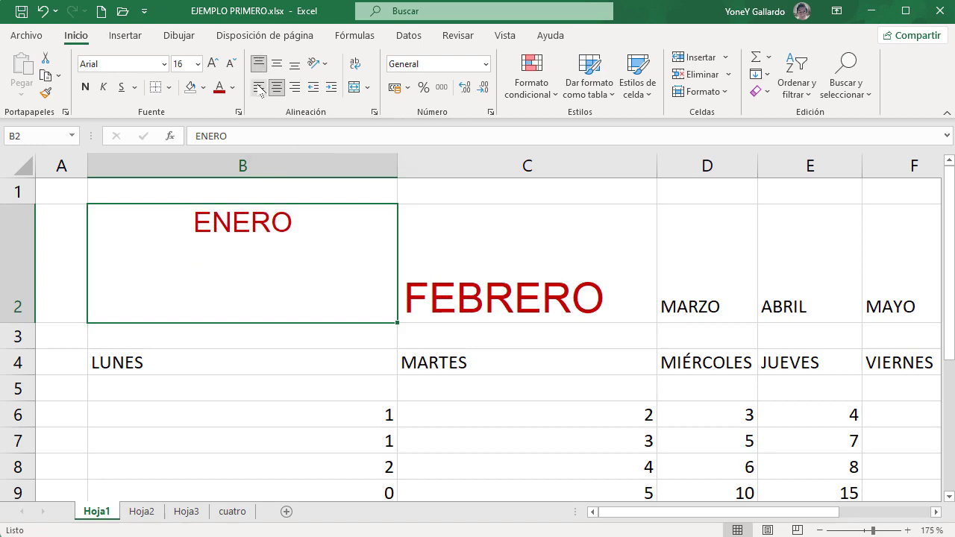
click(258, 87)
click(330, 87)
click(330, 88)
click(330, 87)
click(330, 87)
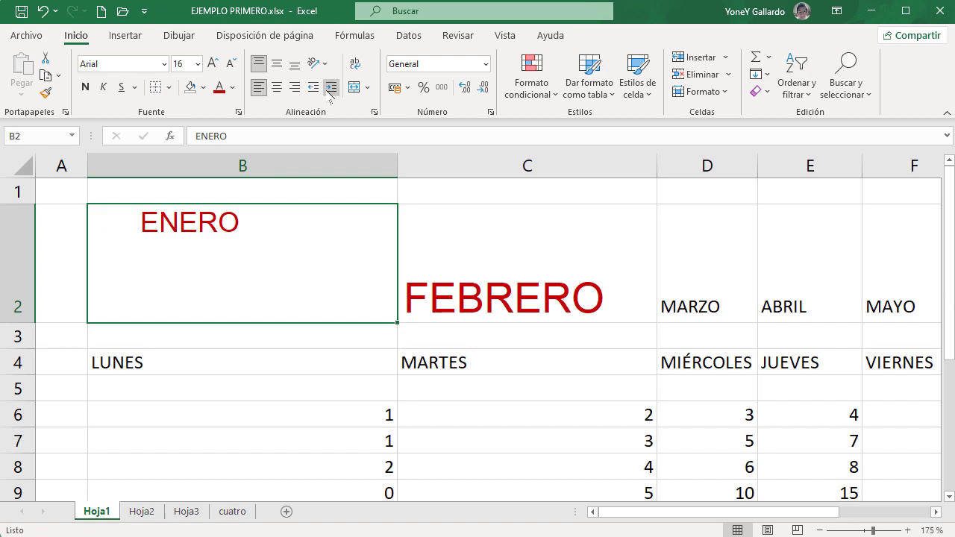
click(330, 88)
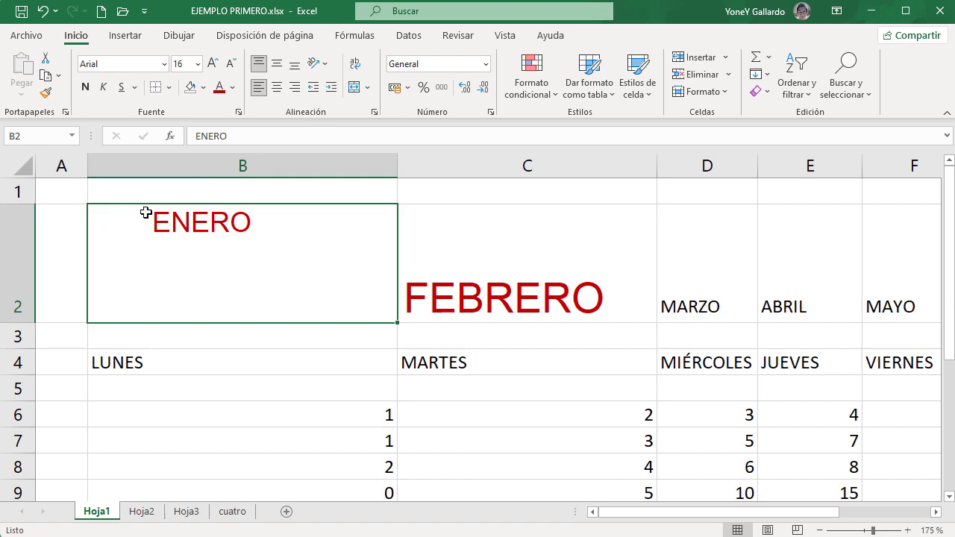
Decrease the indent of ENERO in cell B2 back to the cell's edge, trying one more indent level before removing it.
click(314, 88)
click(313, 88)
click(313, 88)
click(313, 89)
click(313, 88)
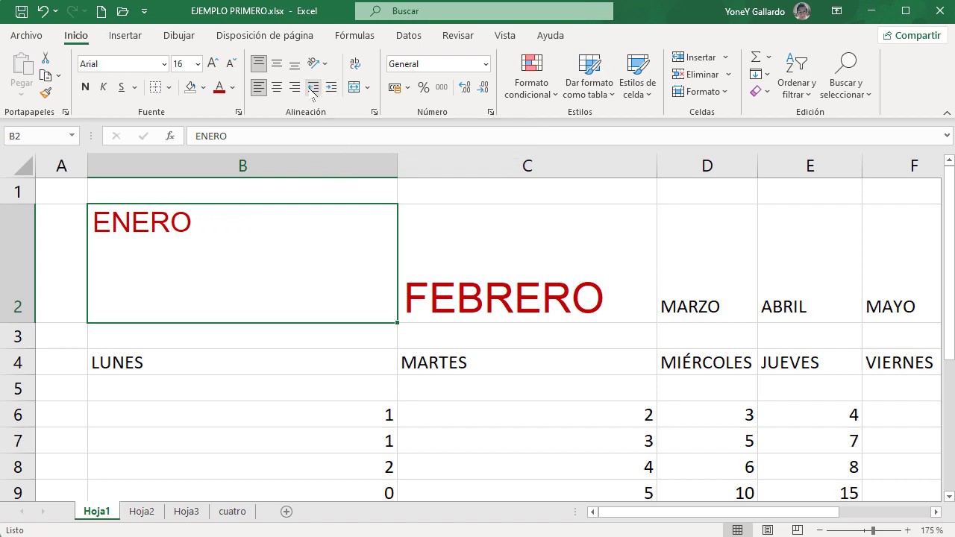
click(331, 88)
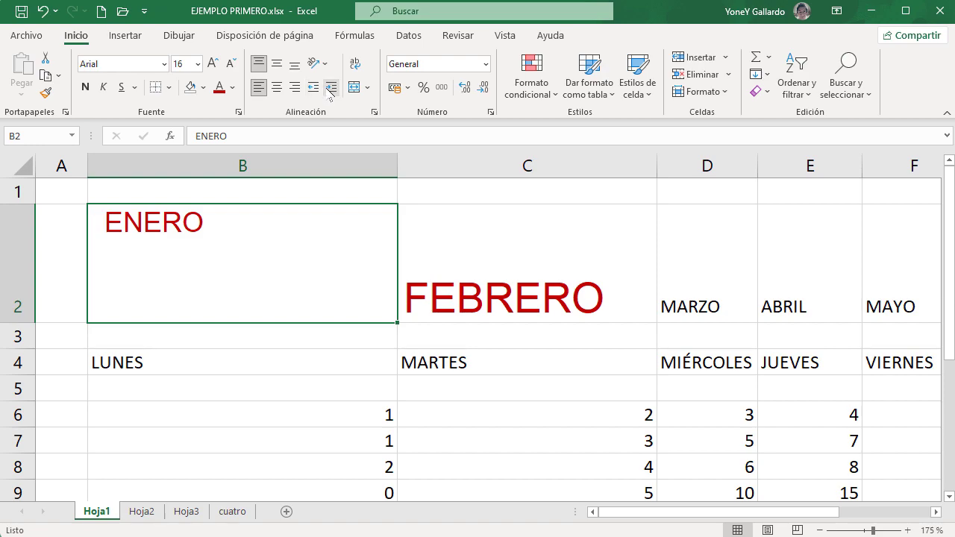
click(316, 88)
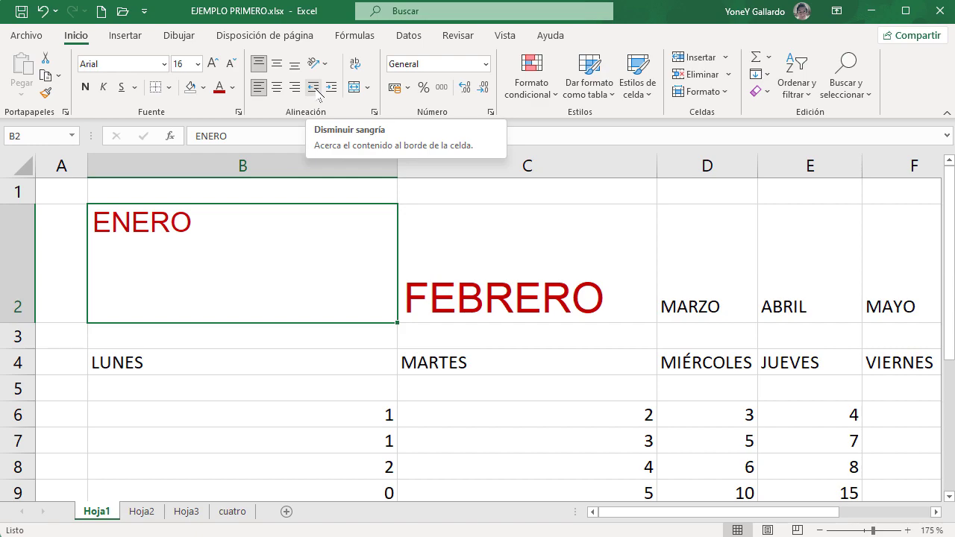
Shrink the cells around ENERO and FEBRERO by narrowing columns B and C and reducing the height of row 2.
click(139, 192)
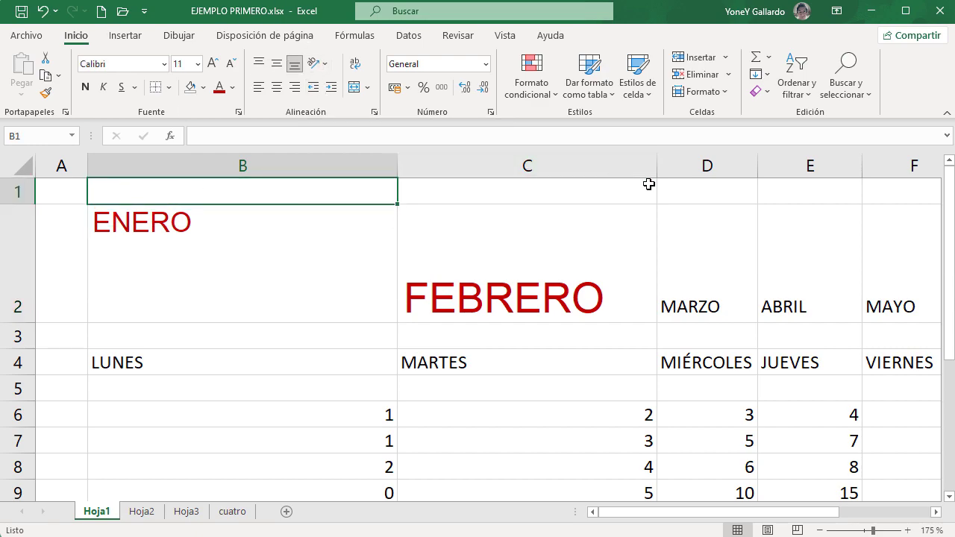
scroll(607, 238, down, 5)
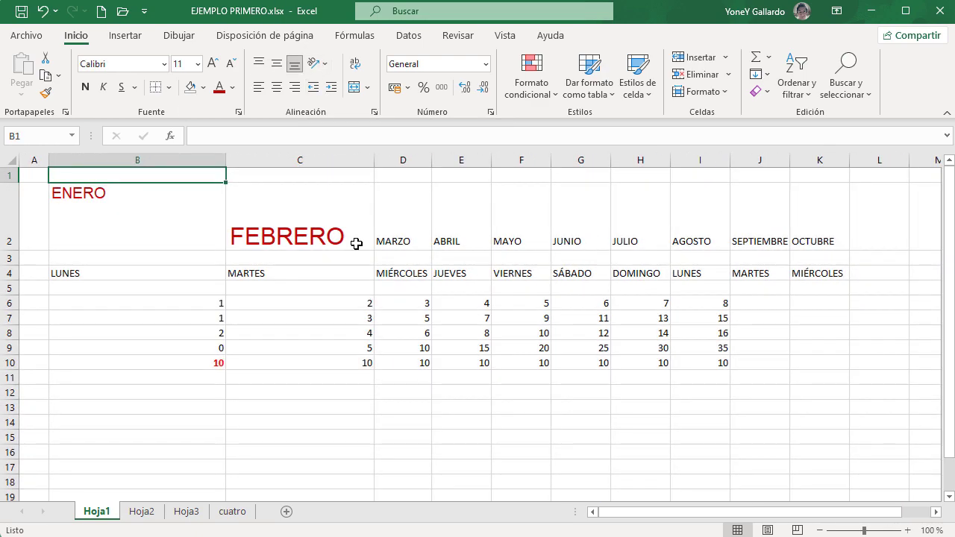
drag(228, 157, 110, 158)
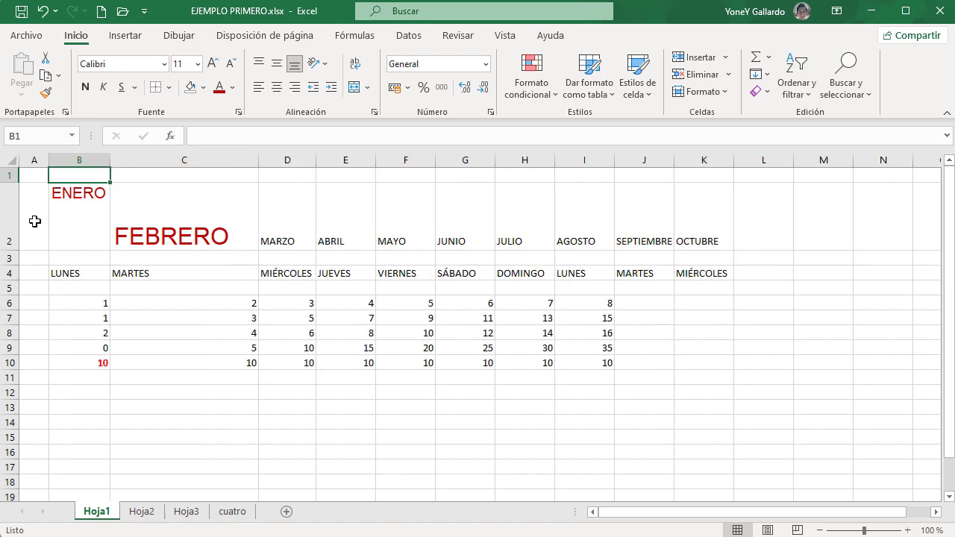
drag(17, 251, 17, 213)
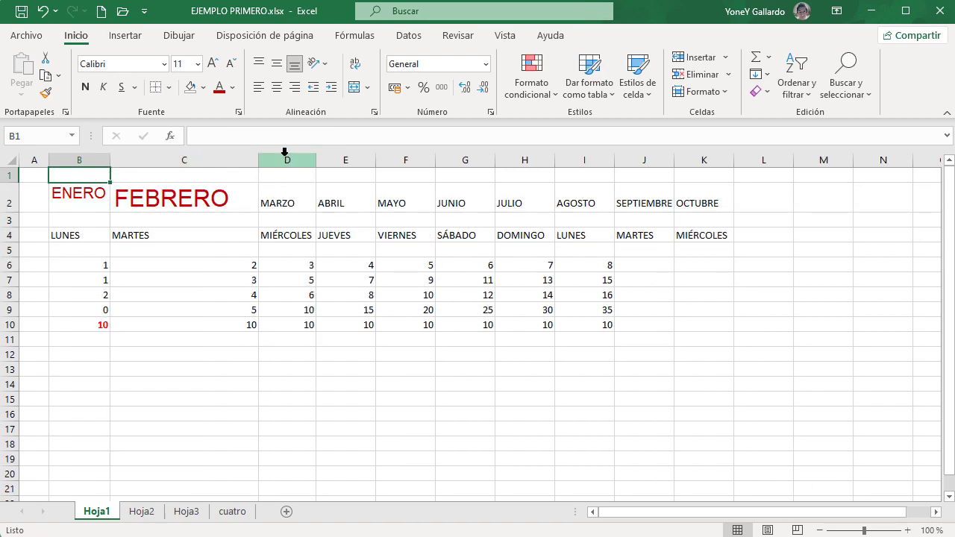
drag(262, 162, 258, 162)
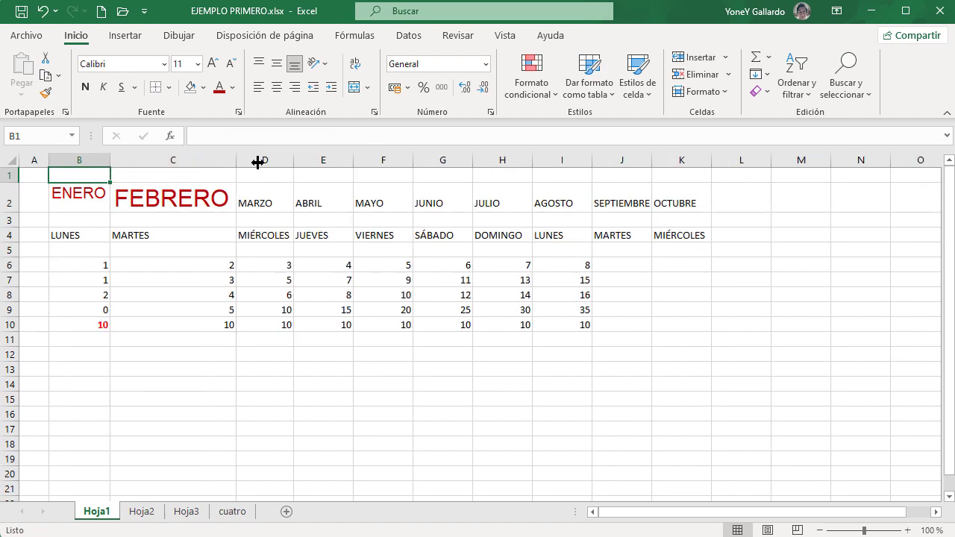
Decrease the font size of FEBRERO in cell C2 to 16 and autofit column C to its contents.
click(188, 194)
click(232, 63)
click(231, 63)
click(231, 64)
click(231, 63)
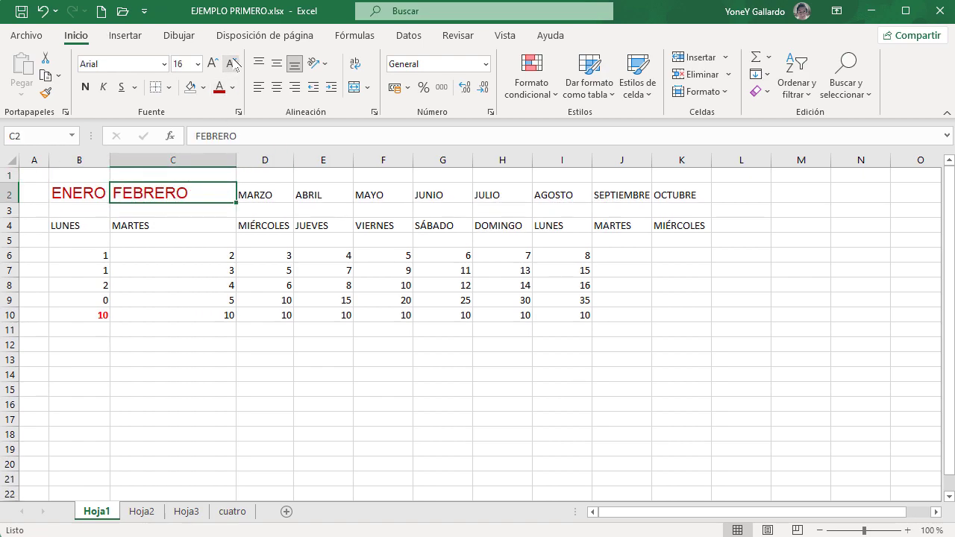
double_click(235, 162)
Enter the title MI TÍTULO DE LA TABLA in cell B1.
drag(93, 176, 607, 178)
click(80, 174)
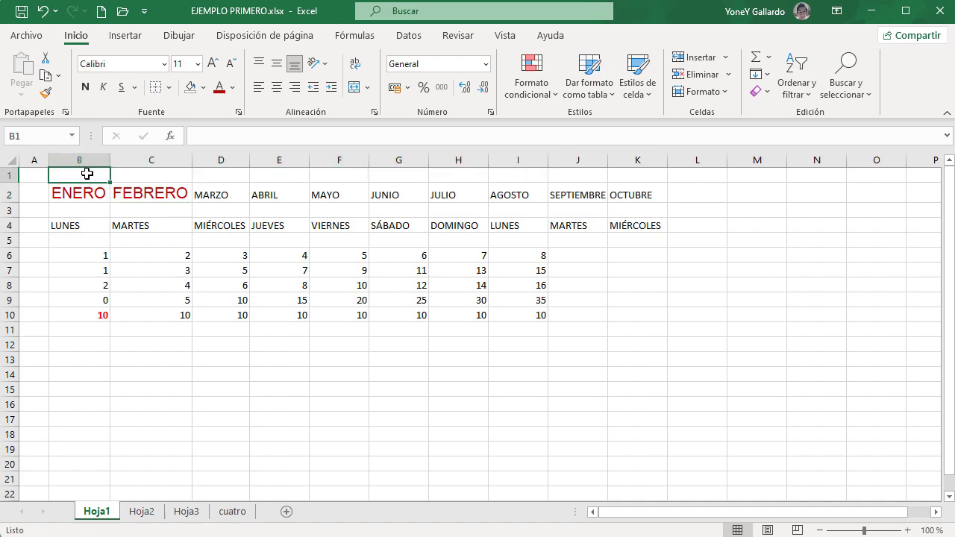
text(MI)
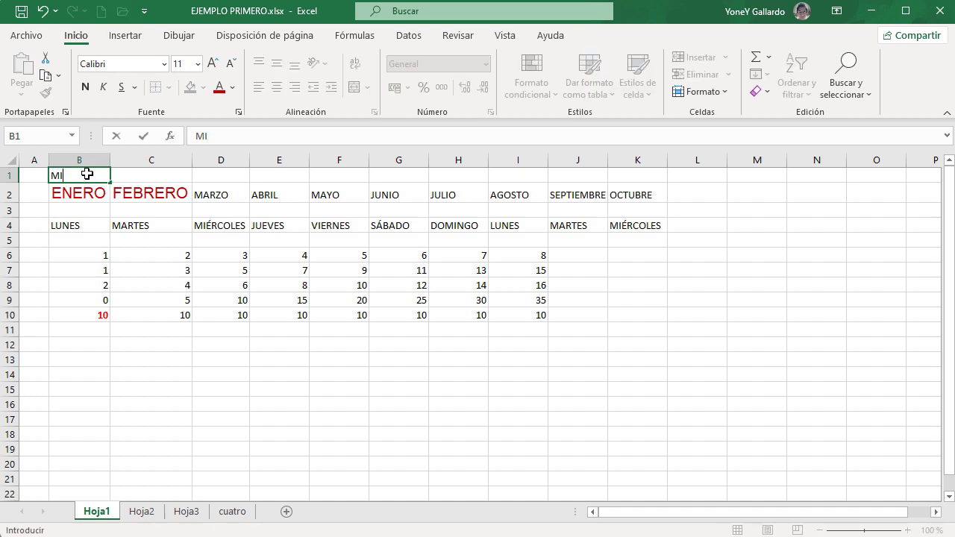
text( TÍTULO DE LA TAB)
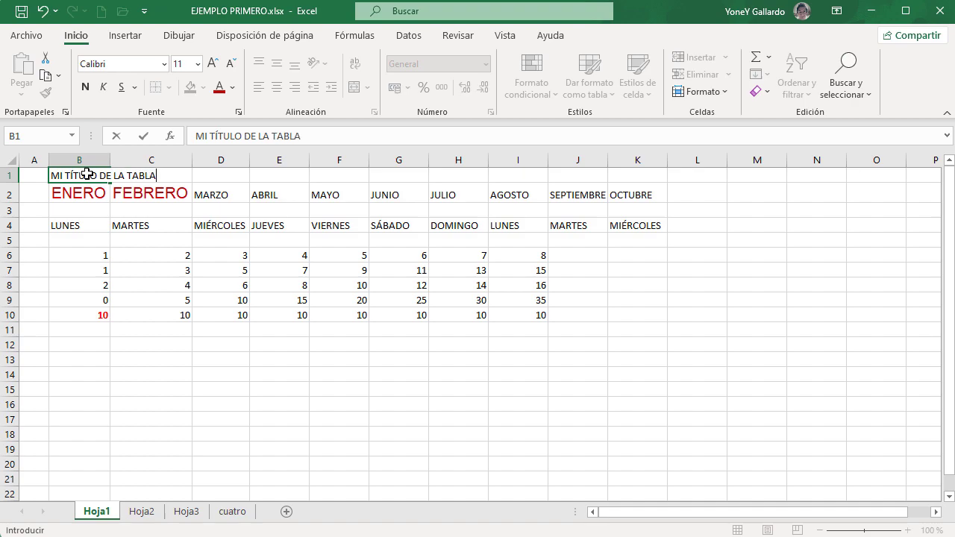
text(LA)
key(Return)
Merge and center the title across the range B1:K1.
click(84, 174)
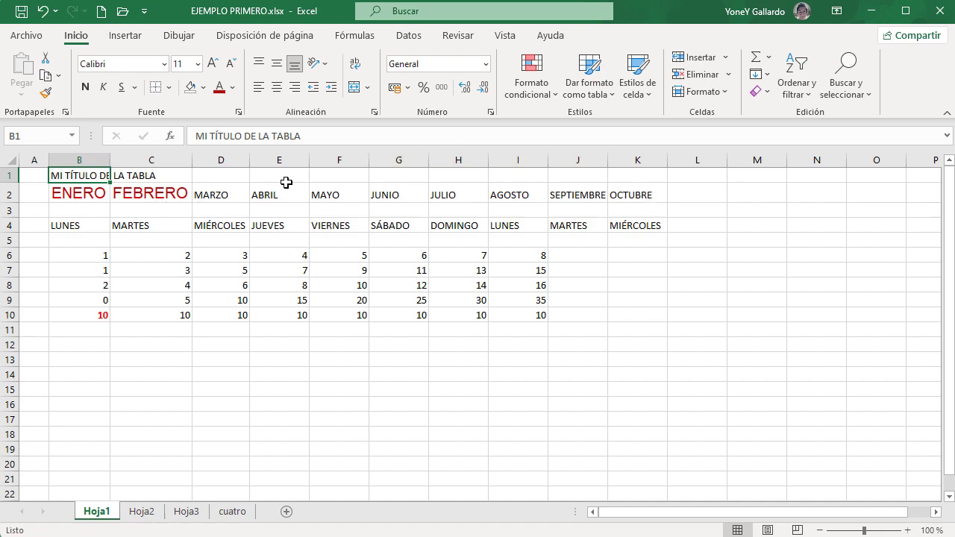
drag(84, 176, 649, 177)
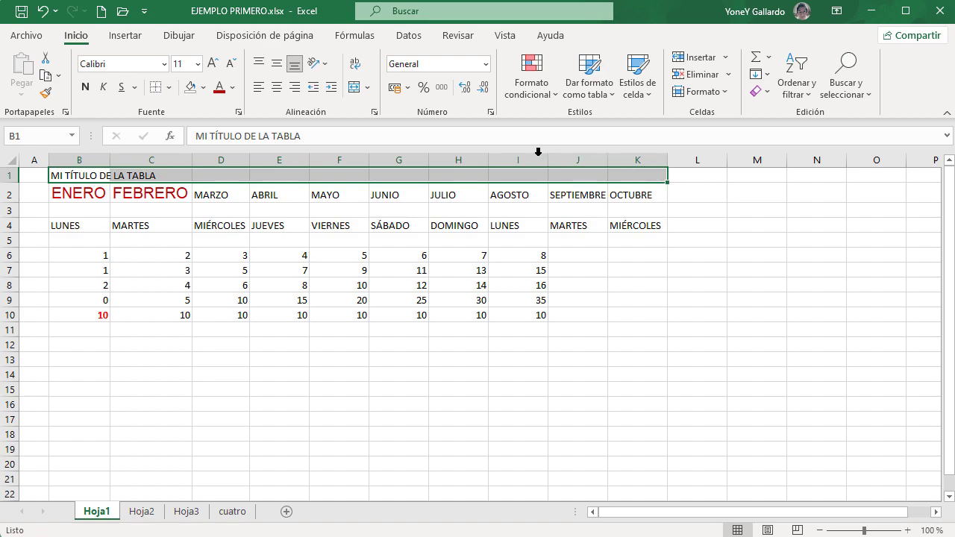
click(357, 95)
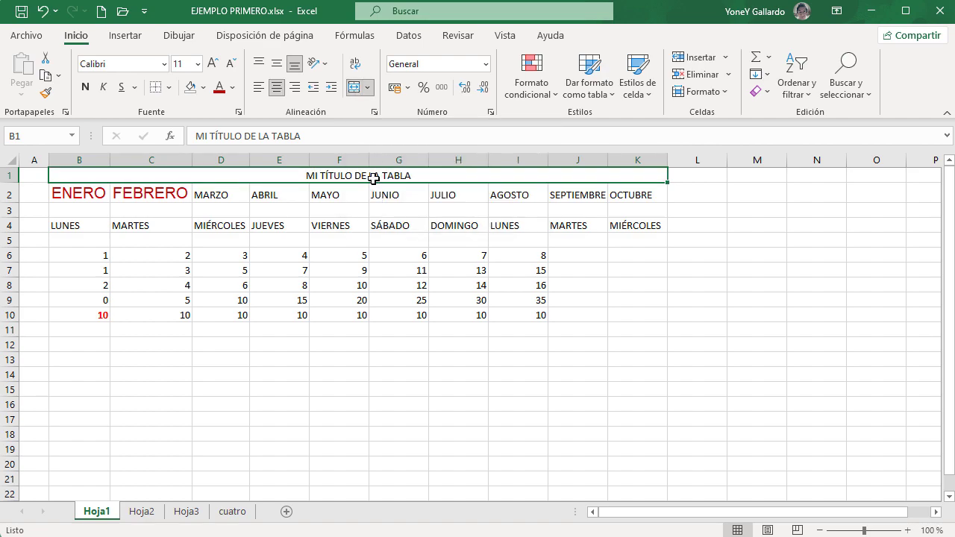
Make the table title in row 1 bold and increase its font size stepwise to 22.
click(85, 87)
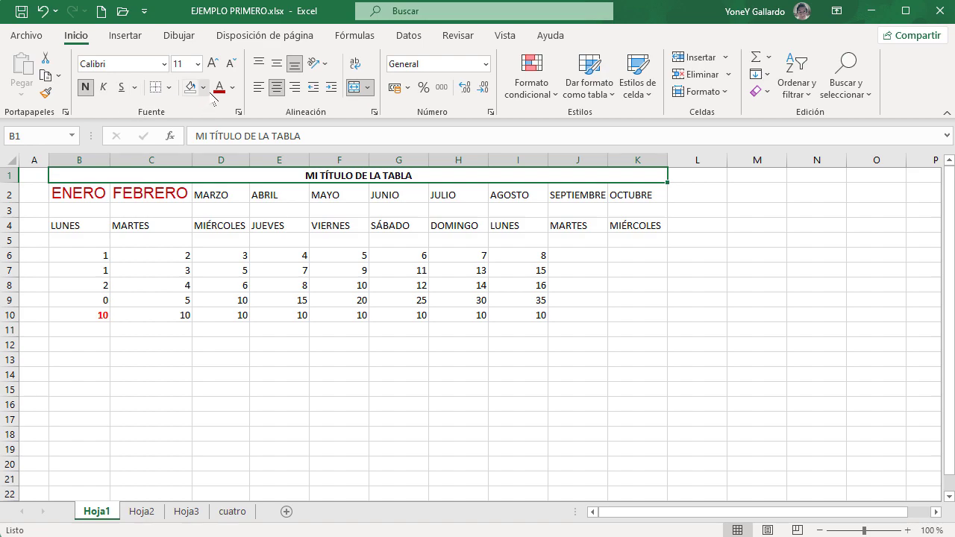
click(212, 64)
click(213, 63)
click(212, 63)
click(213, 64)
click(213, 63)
click(213, 64)
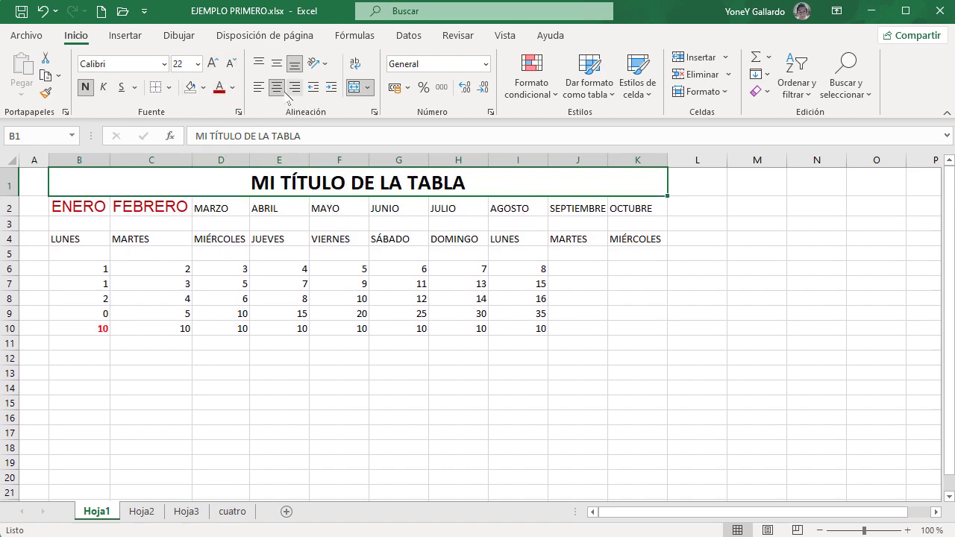
Unmerge the title range B1:K1 and enter "hola" in cell C1 beside the title.
click(354, 87)
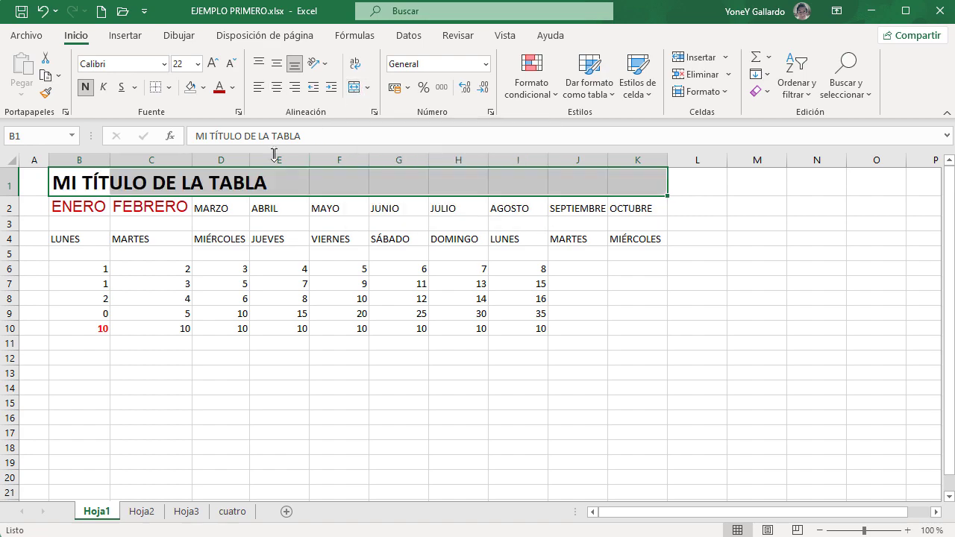
click(94, 185)
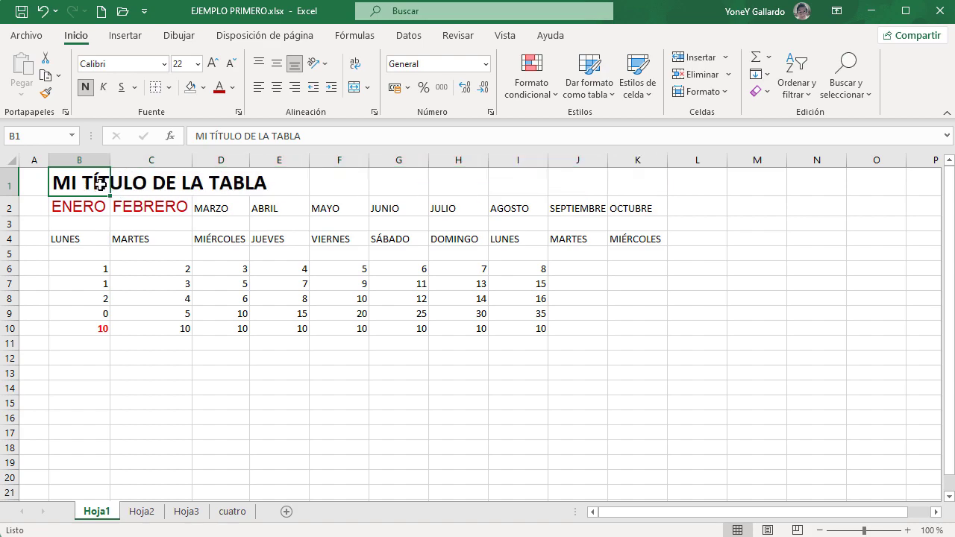
click(151, 183)
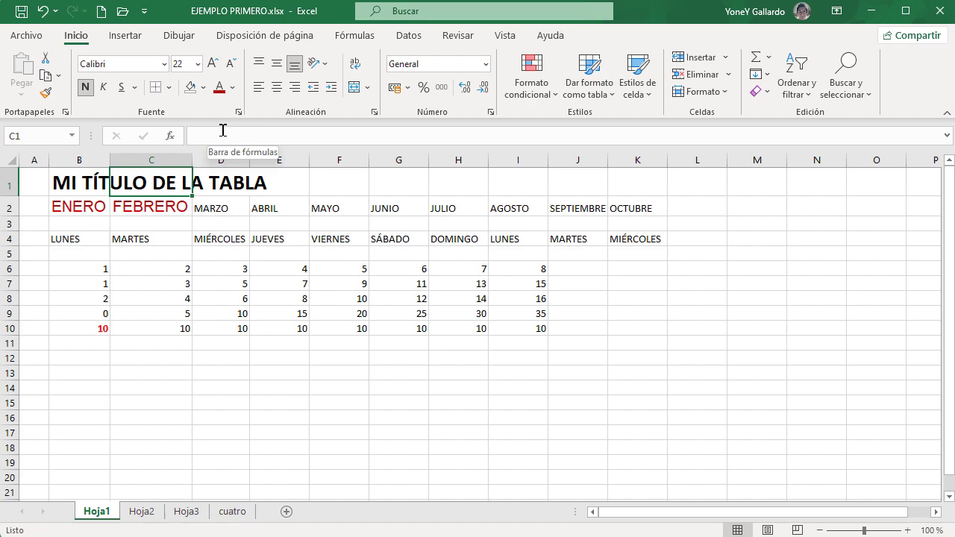
text(hola)
key(Return)
click(153, 184)
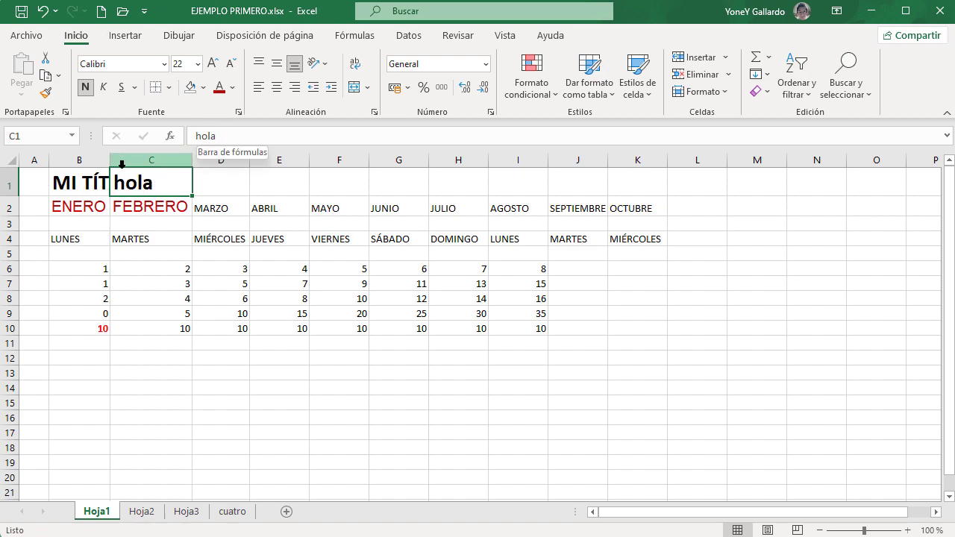
Decrease the title's font size in cell B1 to 18 and wrap its text within the cell.
click(88, 182)
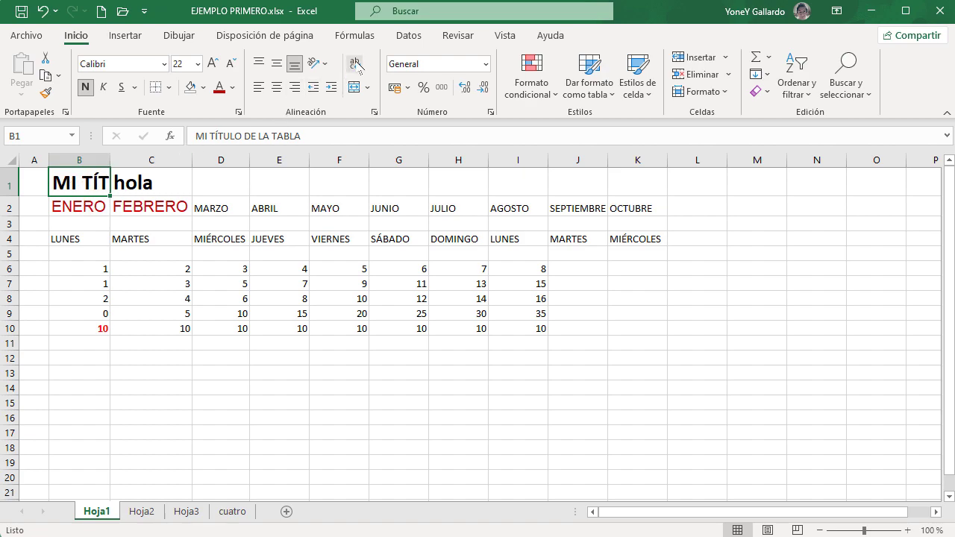
click(232, 63)
click(232, 64)
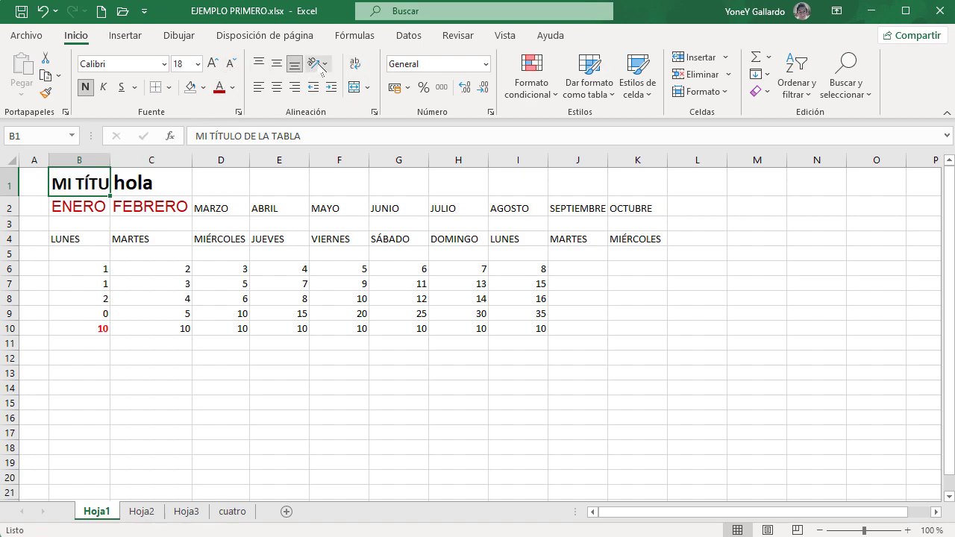
click(354, 65)
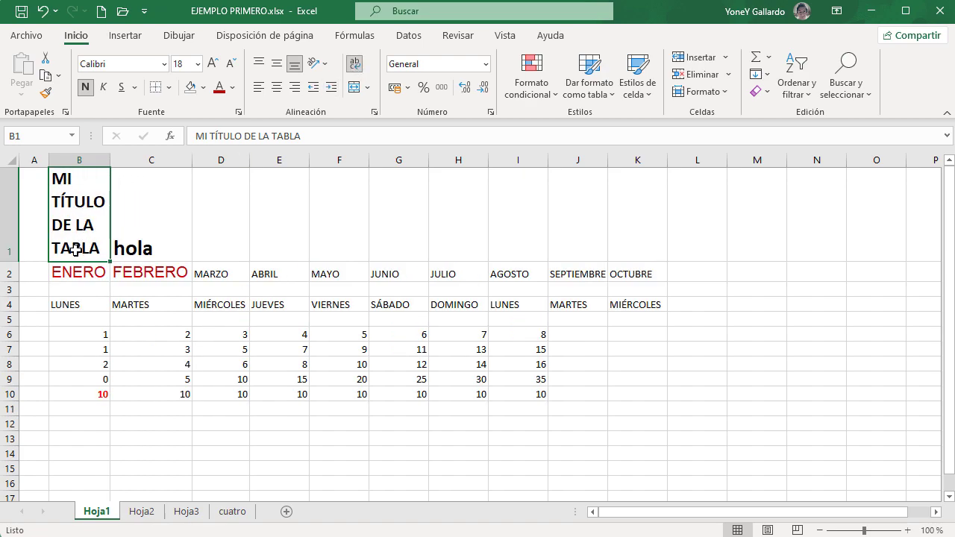
Delete "hola" from cell C1 and select the title cell B1 again.
click(142, 246)
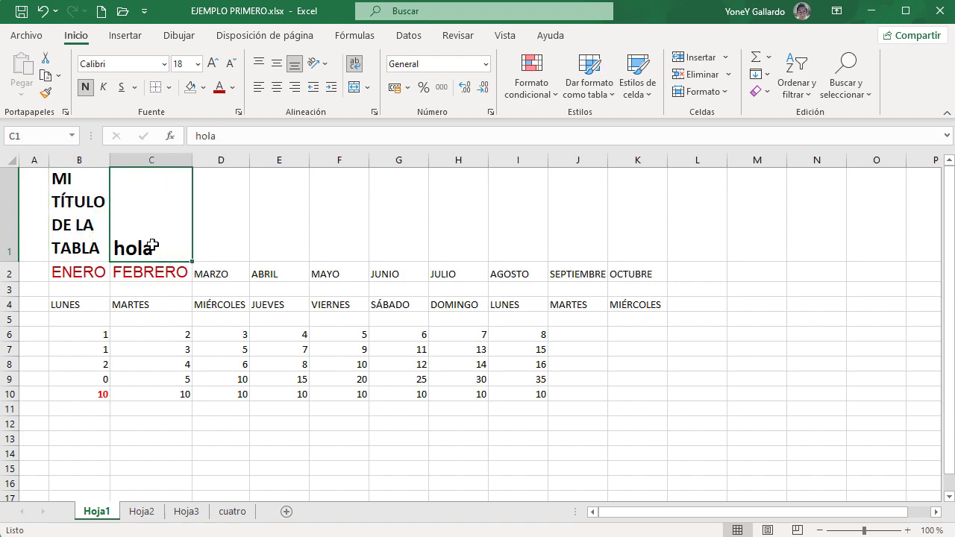
key(Delete)
click(80, 226)
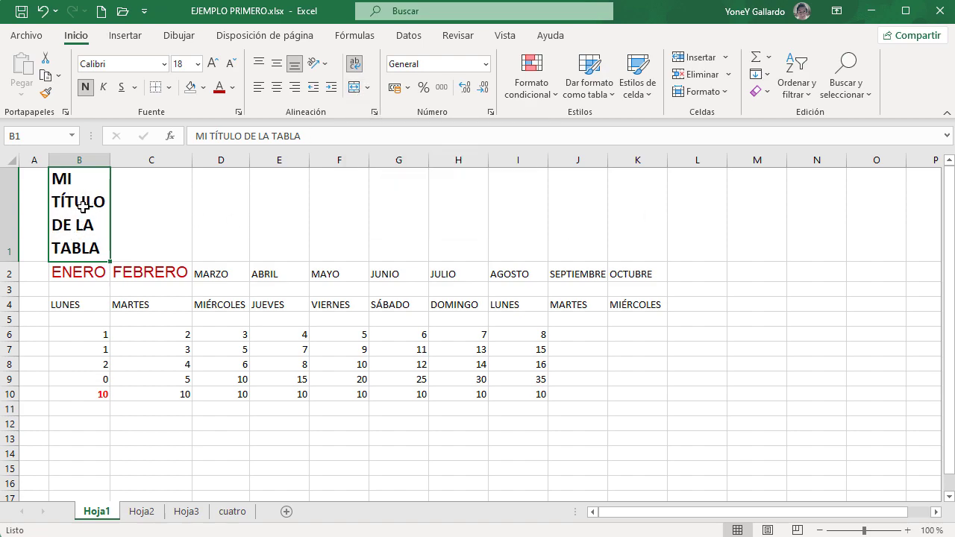
Enter the text "Hola a todos mis amigos de este documento" in cell E1.
click(284, 204)
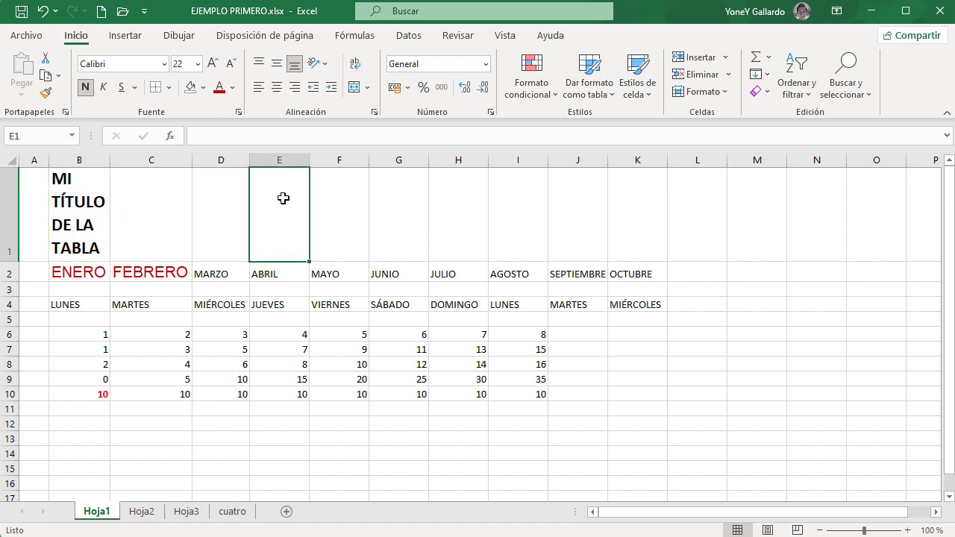
text(h)
key(BackSpace)
text(H)
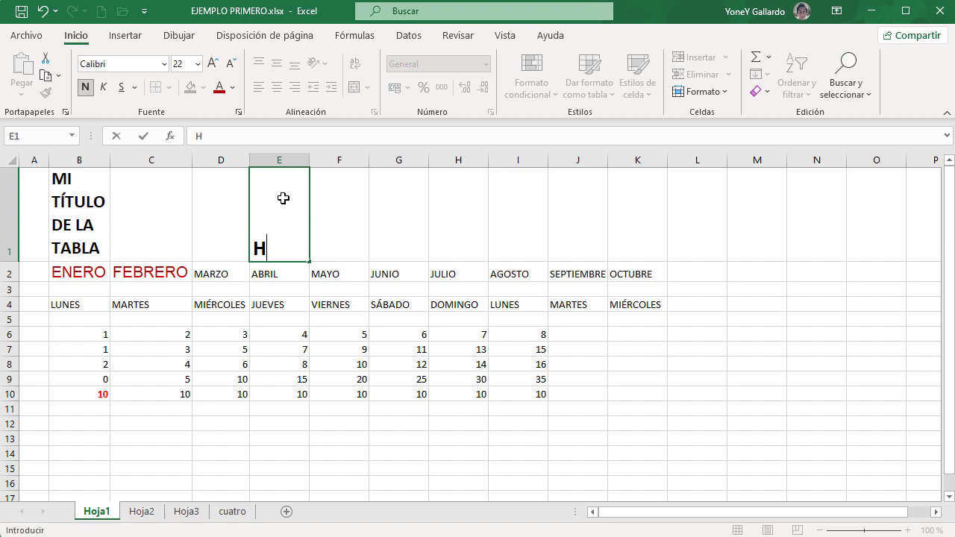
text(ola a todos m)
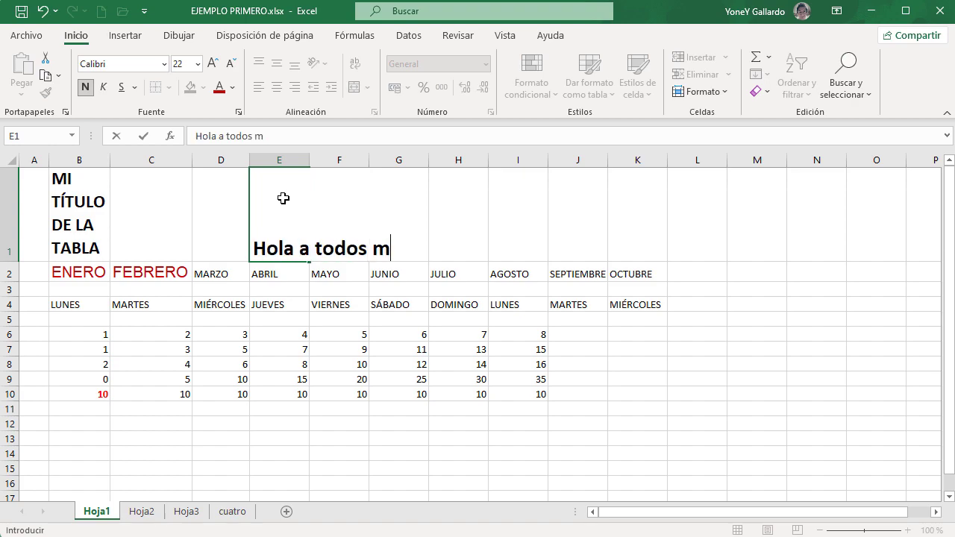
text(is amigos de este documeno)
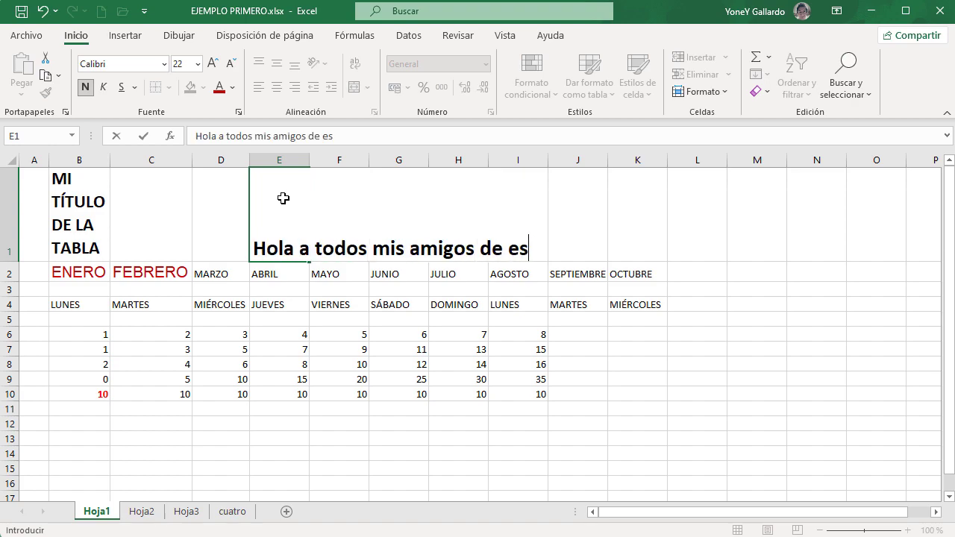
key(BackSpace)
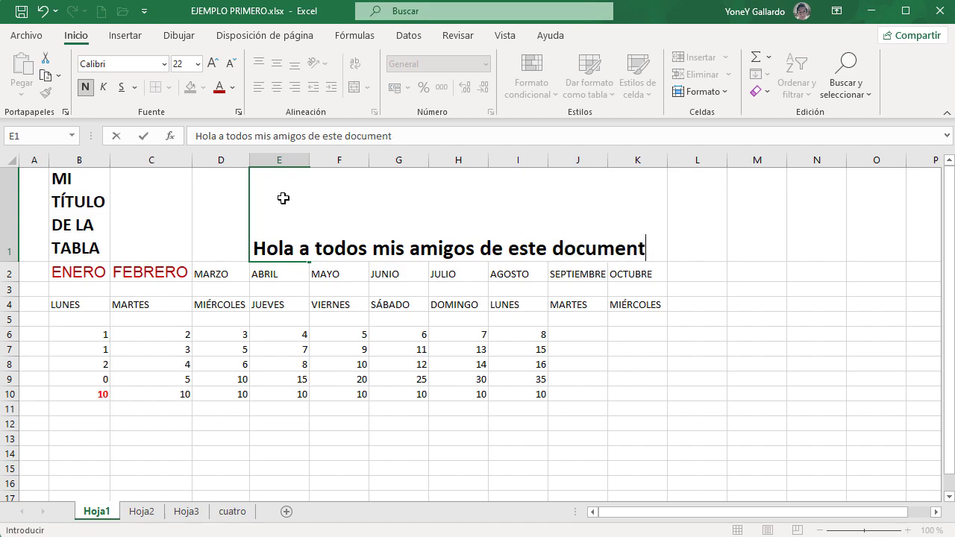
text(to)
key(Return)
Expand the formula bar and wrap the long text within cell E1.
click(284, 198)
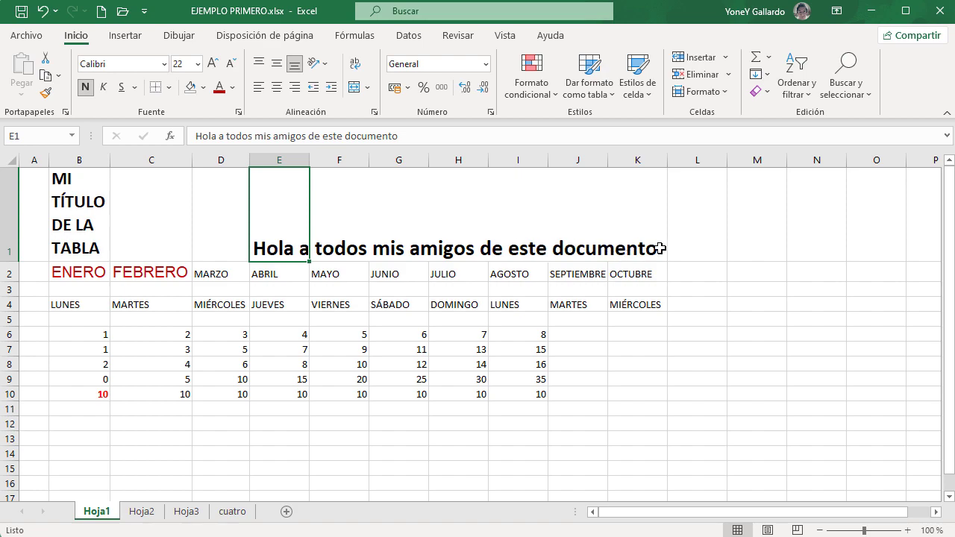
click(341, 248)
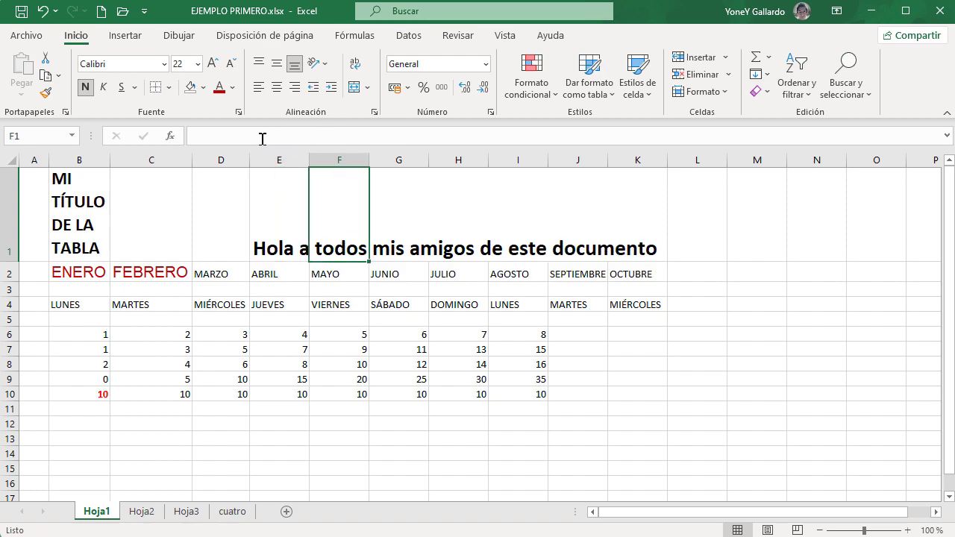
click(948, 135)
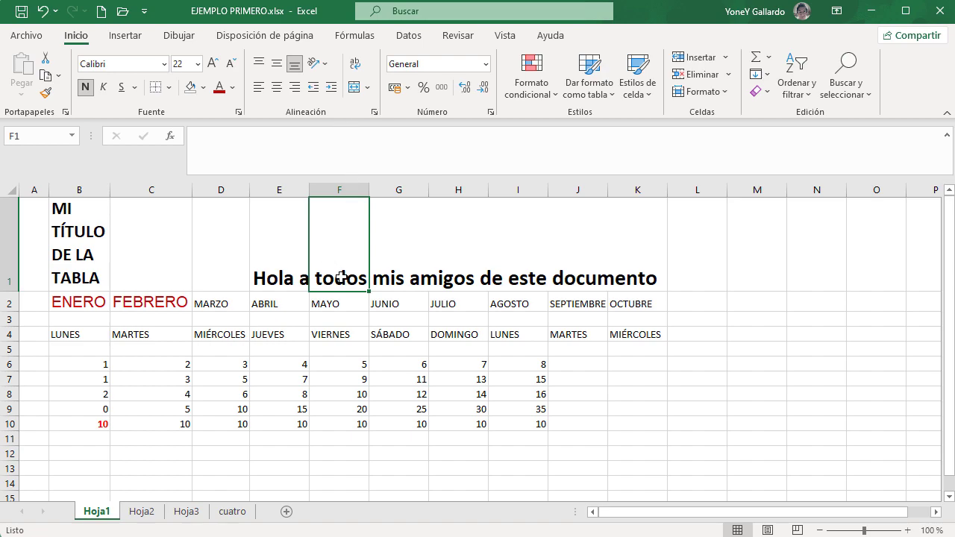
click(281, 279)
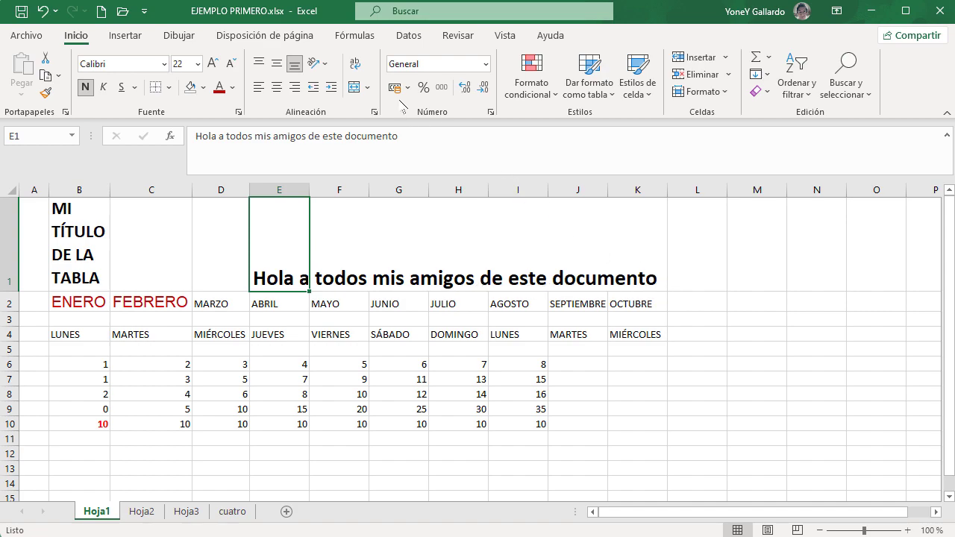
click(355, 66)
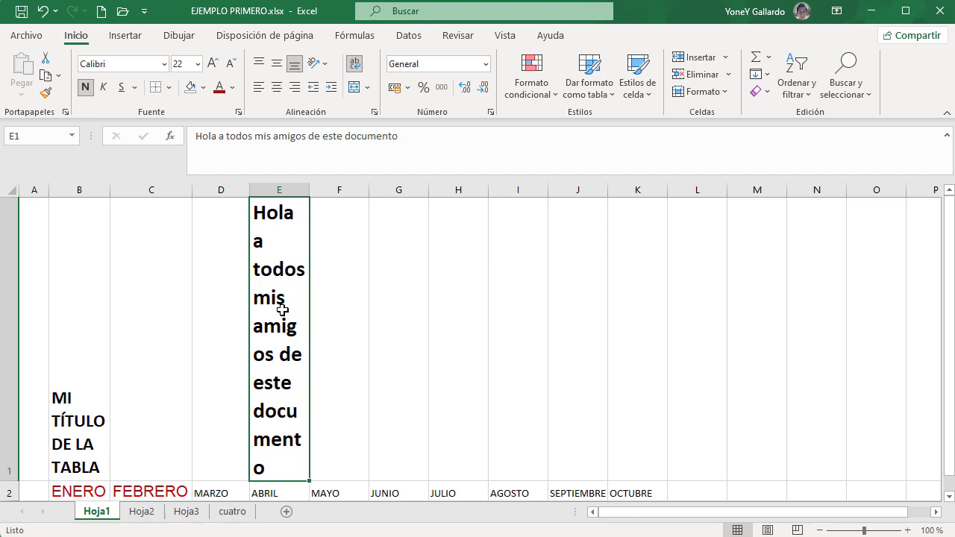
click(334, 300)
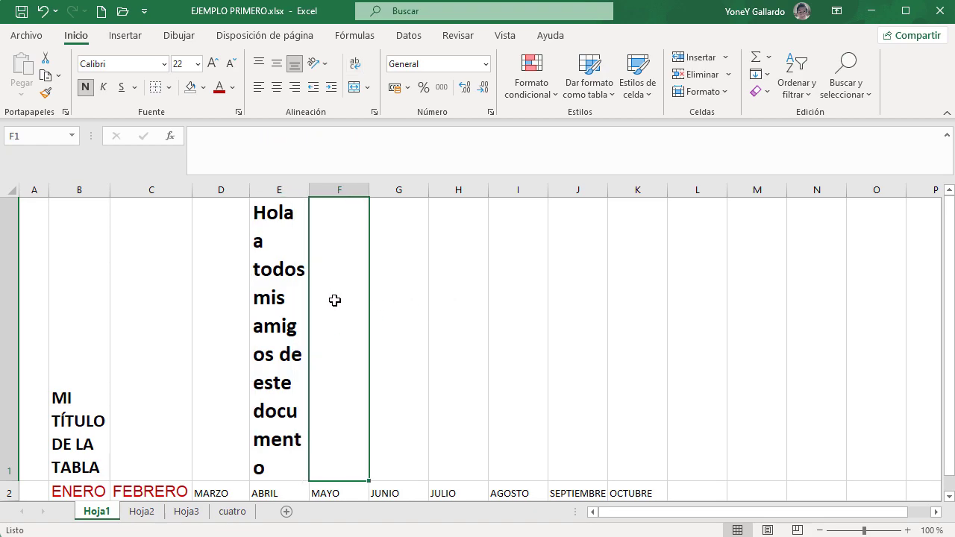
Delete the contents of cells E1 and B1 and turn off text wrapping for B1.
click(294, 292)
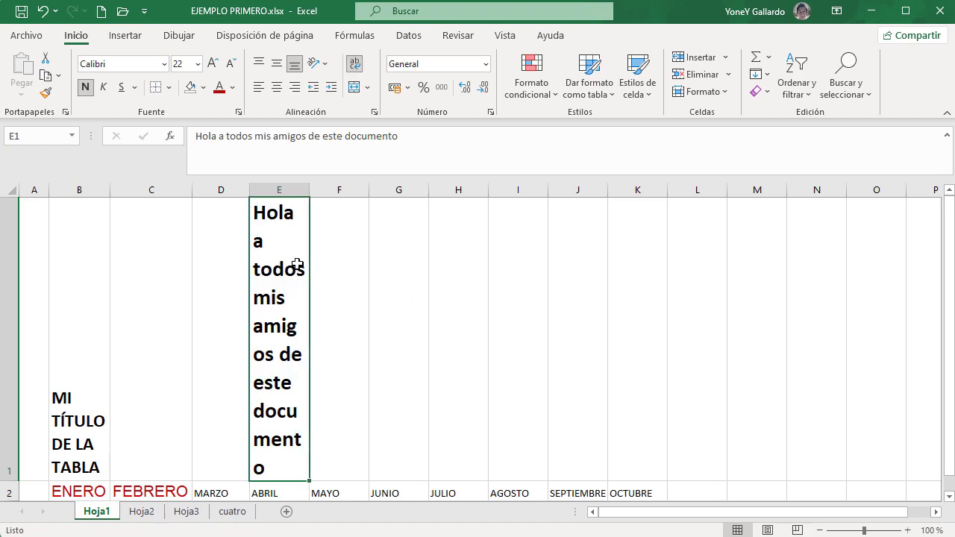
key(Delete)
click(72, 241)
key(Delete)
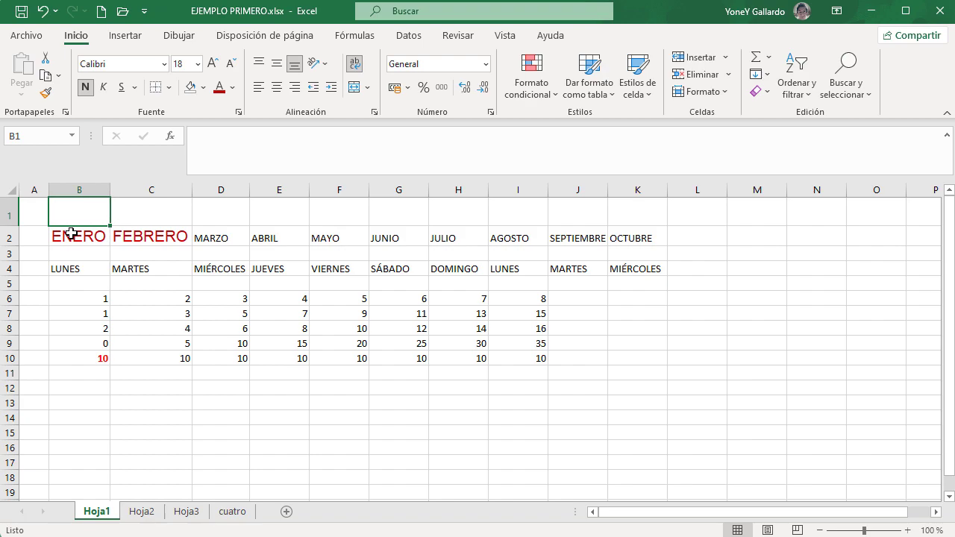
click(358, 65)
click(517, 358)
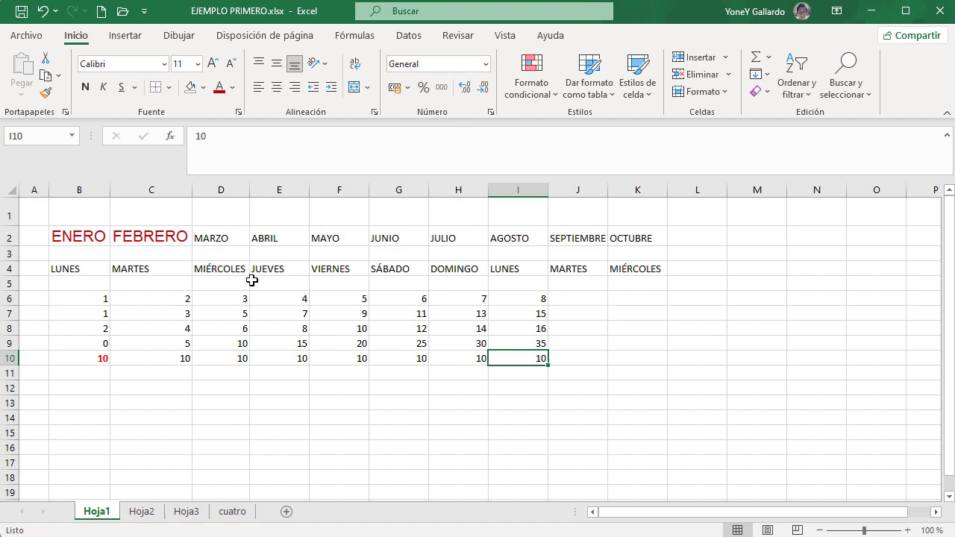
Copy the formatting of the MARZO cell D2 onto the ENERO and FEBRERO headings in B2:C2.
click(72, 270)
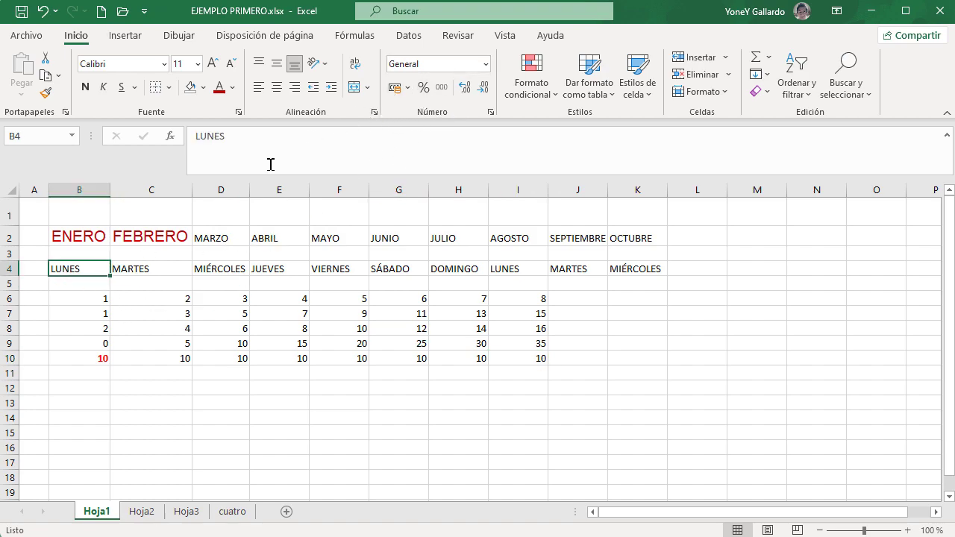
click(213, 233)
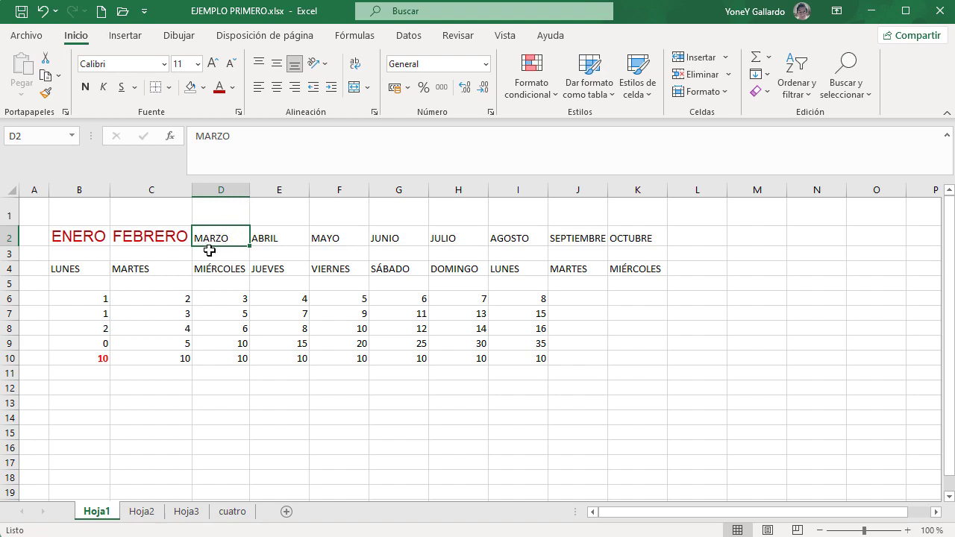
click(45, 94)
drag(162, 236, 80, 236)
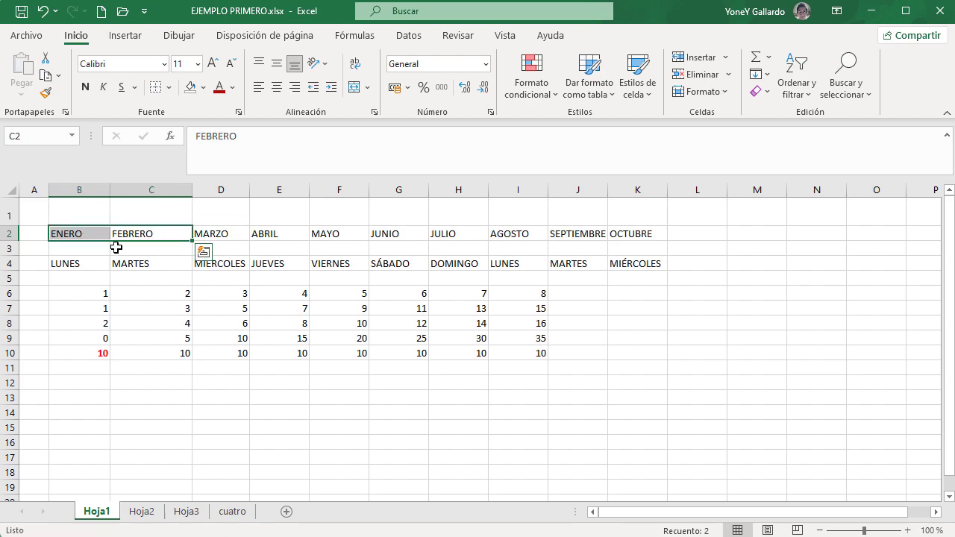
click(215, 232)
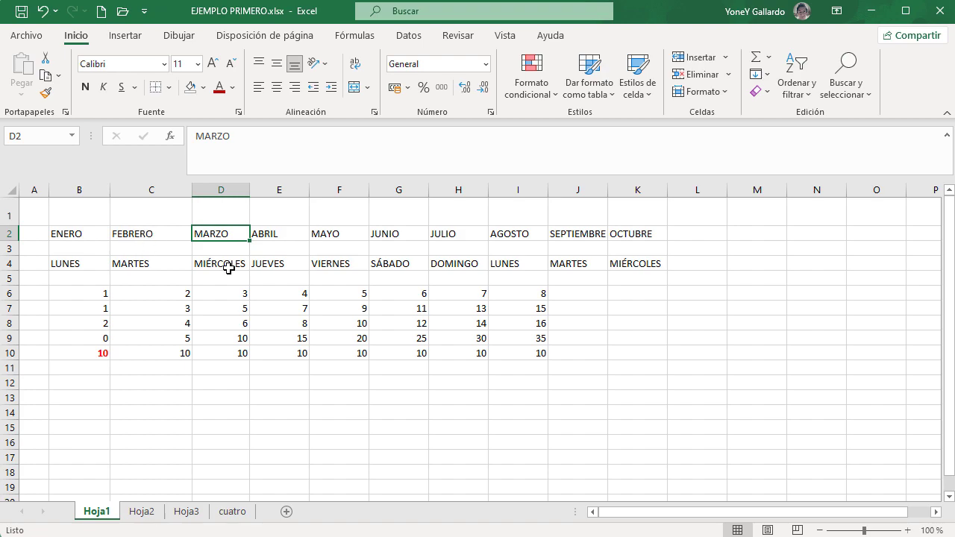
Clear everything, both contents and formats, from the weekday row and the empty row above it (B3:K4).
drag(79, 266, 639, 251)
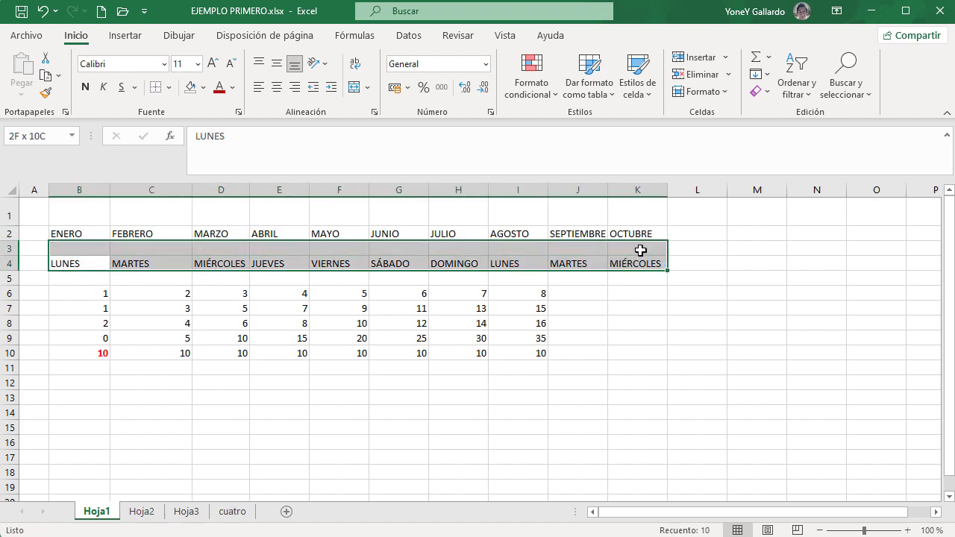
click(768, 91)
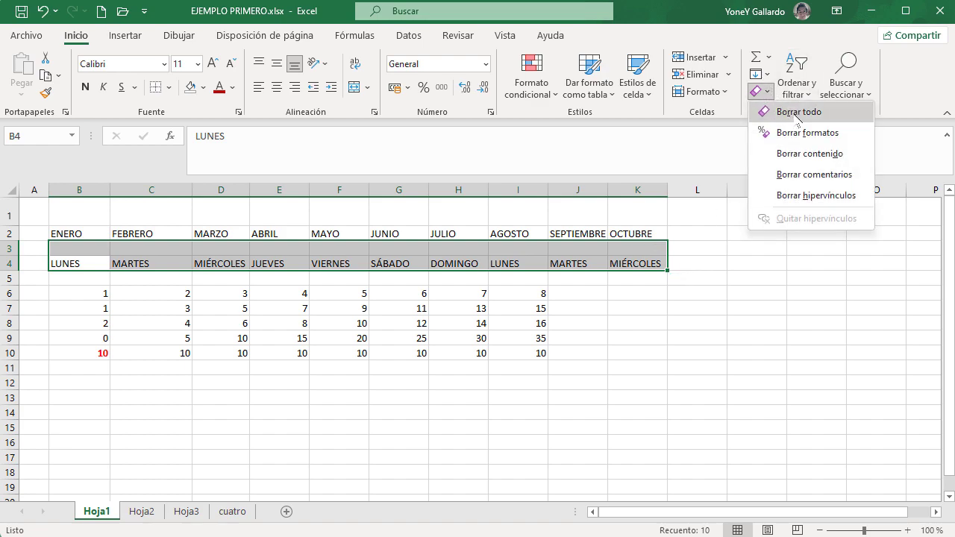
click(796, 114)
click(102, 266)
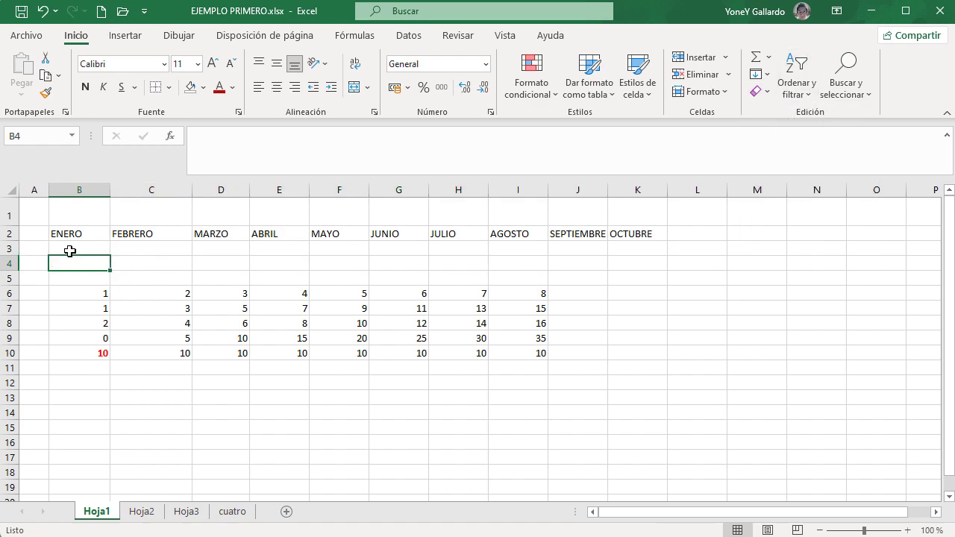
Delete the empty rows 3 to 5 between the month headings and the numbers.
click(640, 251)
drag(639, 250, 95, 284)
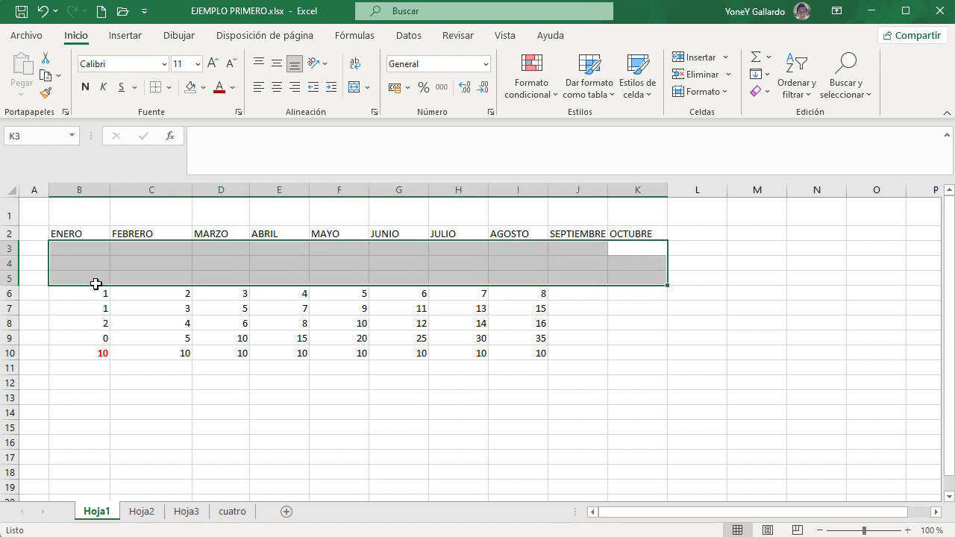
click(72, 269)
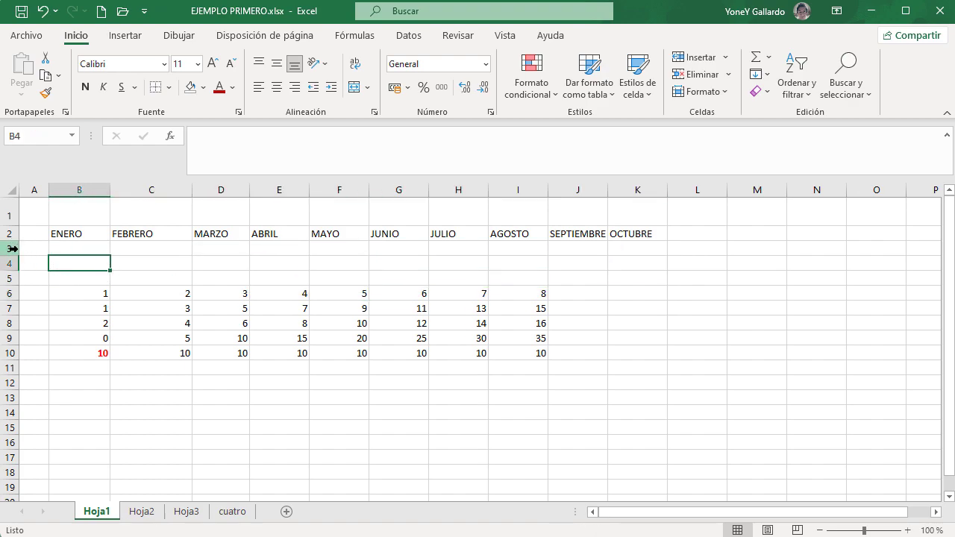
drag(9, 248, 13, 277)
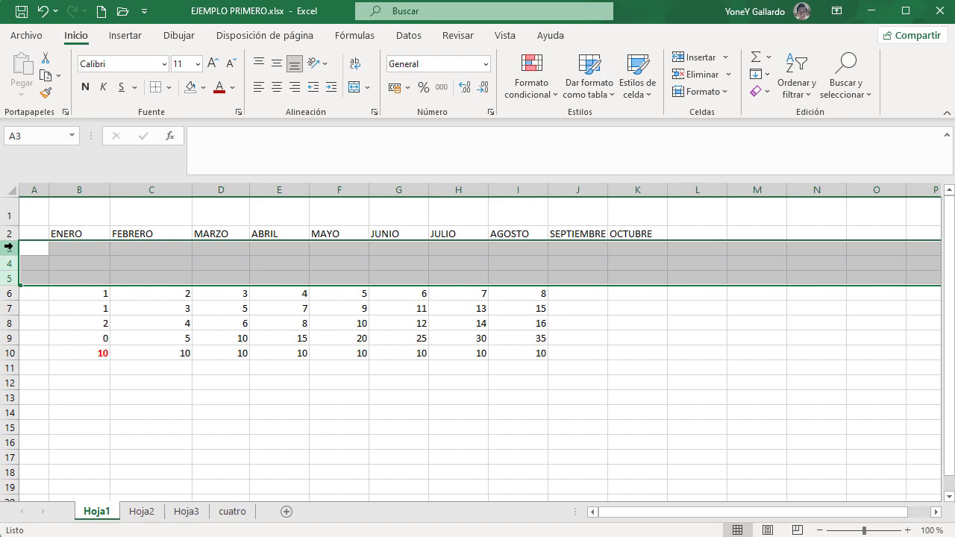
right_click(9, 246)
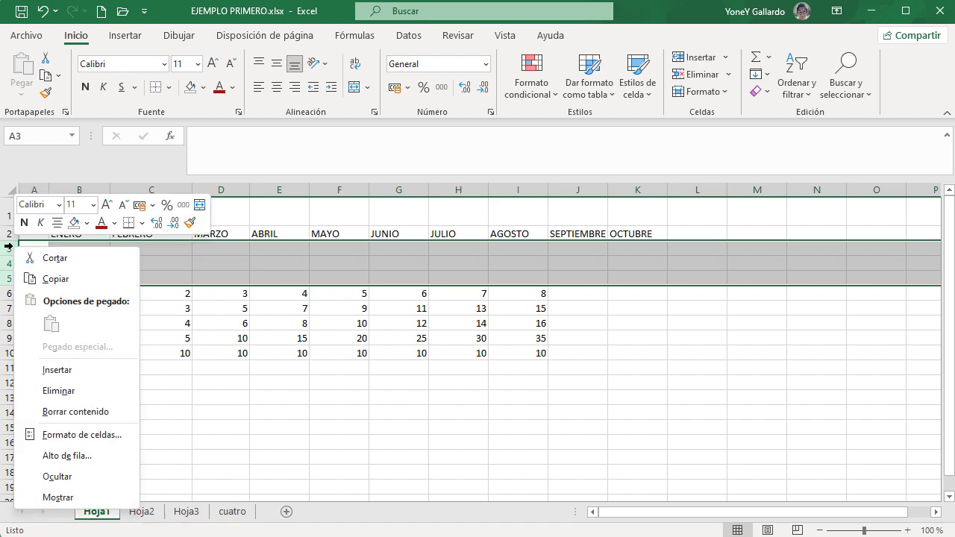
click(58, 390)
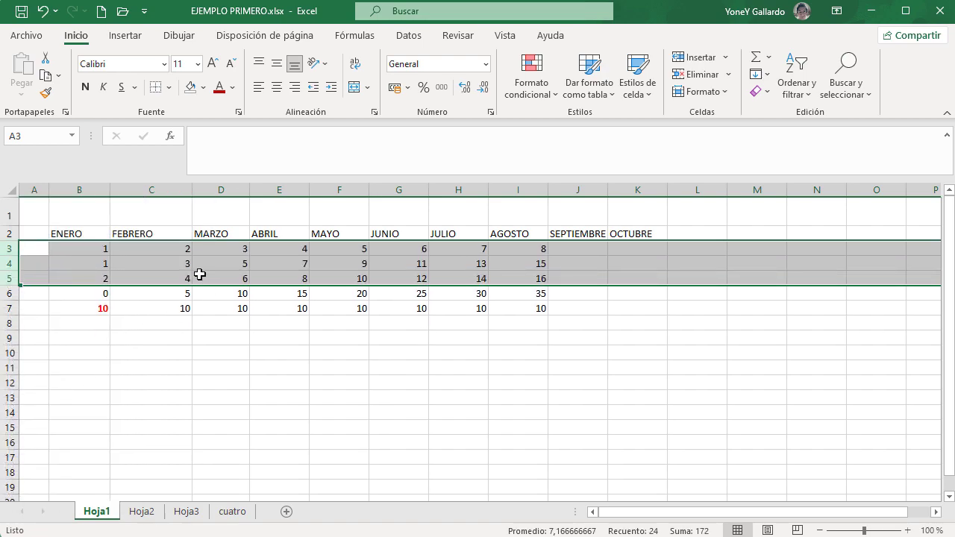
click(375, 261)
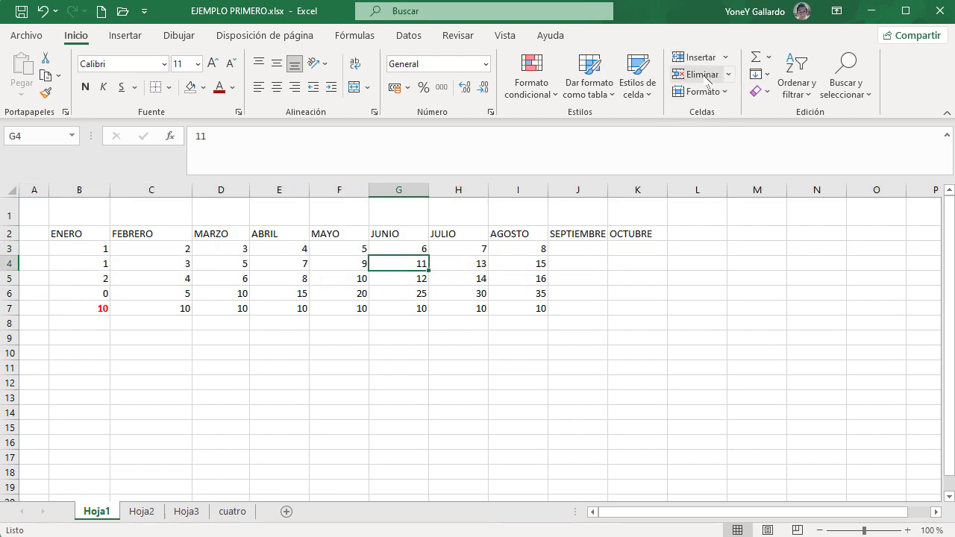
Examine the number formats available for the first ENERO value in B3.
click(159, 284)
scroll(324, 328, up, 1)
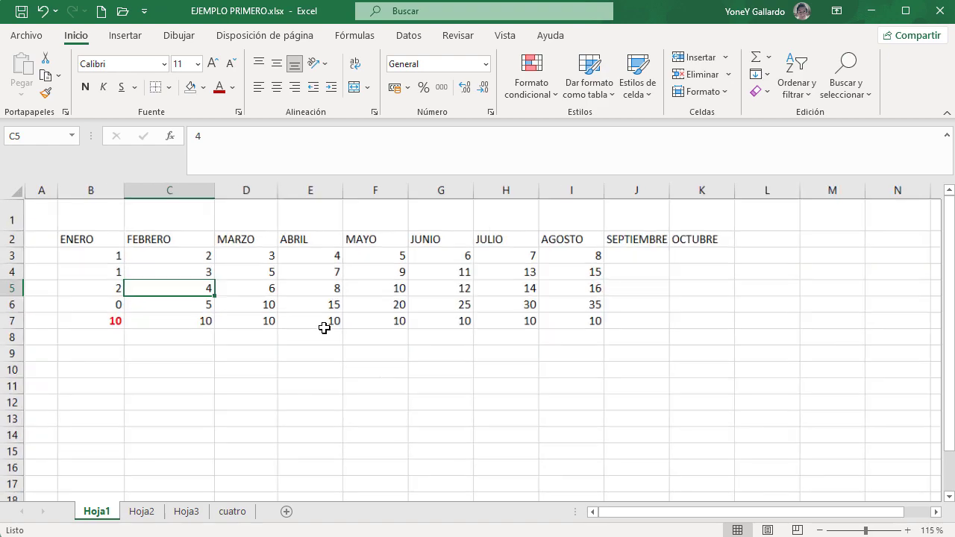
scroll(324, 328, up, 1)
scroll(323, 326, up, 1)
click(113, 253)
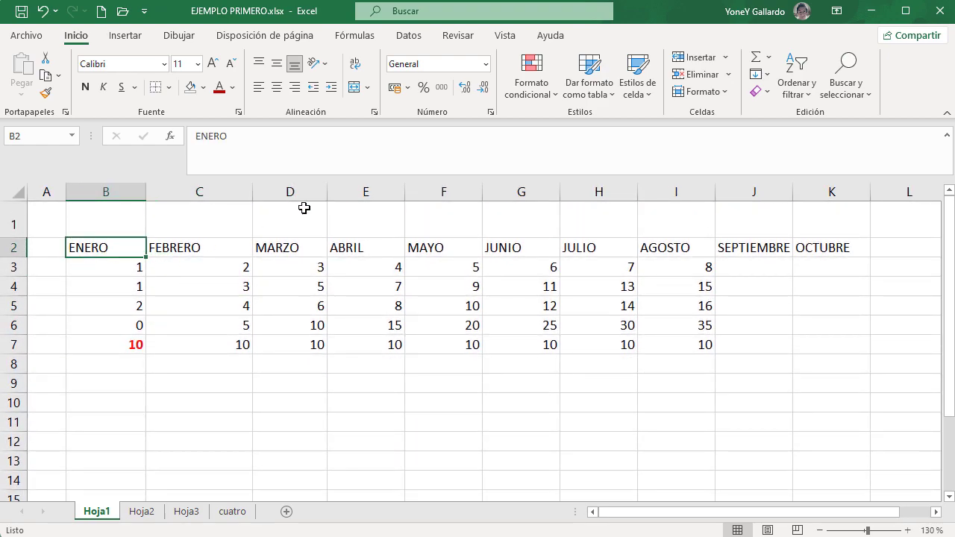
click(134, 266)
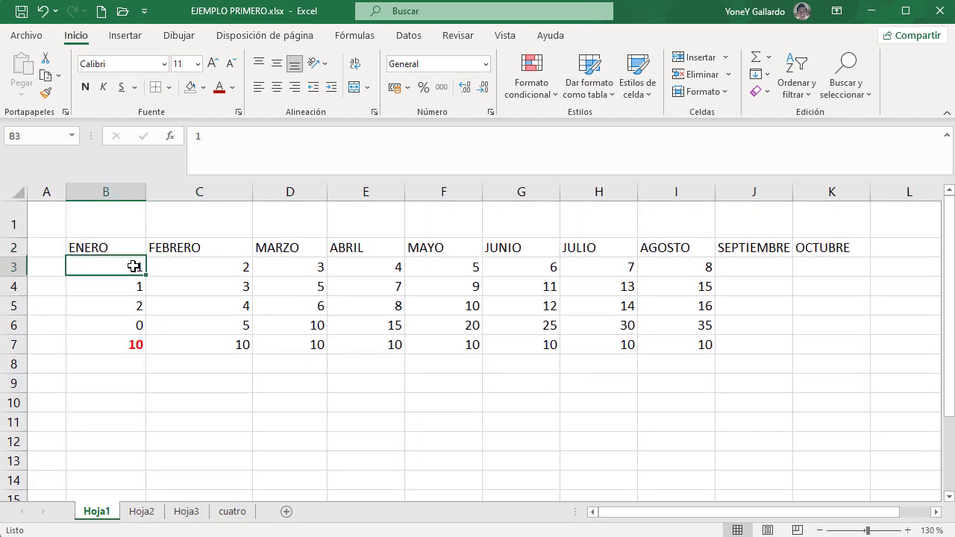
click(485, 64)
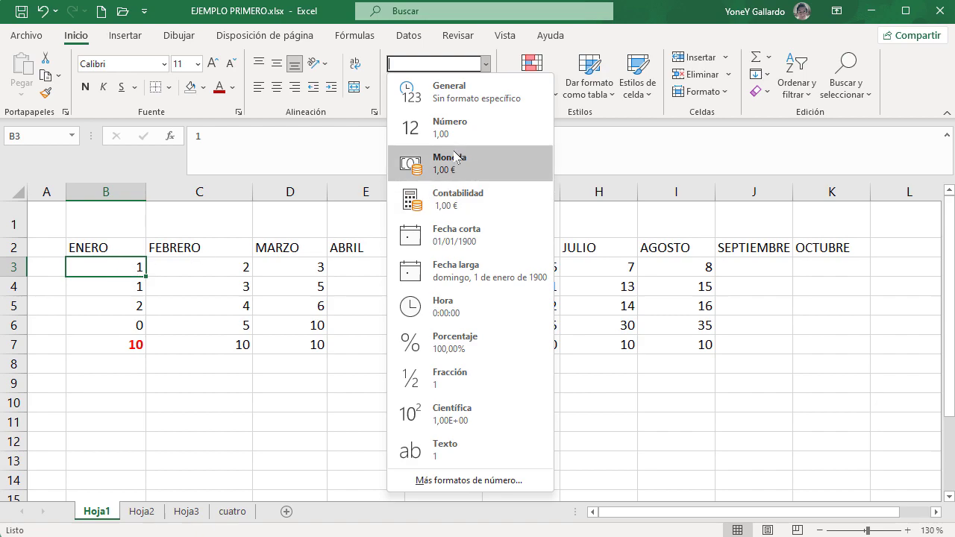
click(120, 280)
click(121, 285)
click(126, 266)
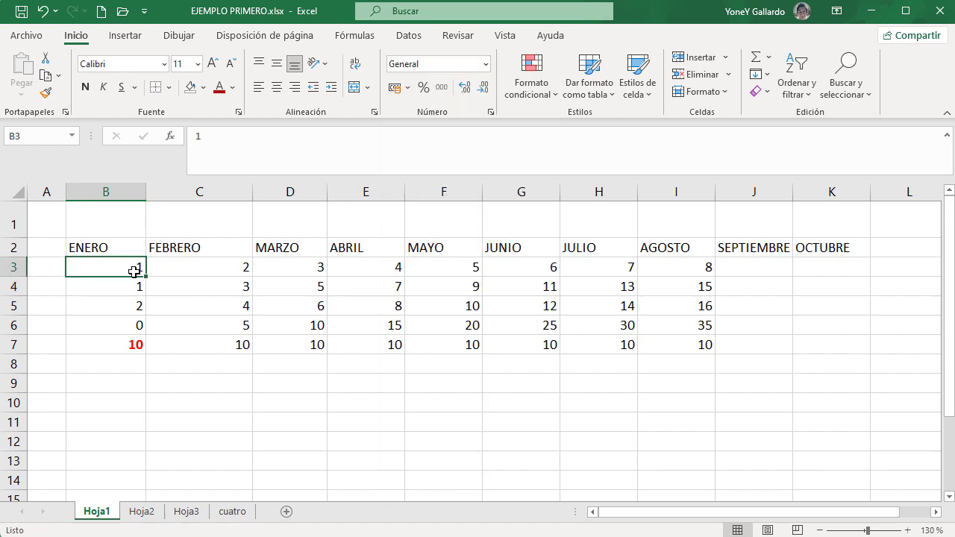
Format the first ENERO value in B3 as Número, switch it to Moneda, and finally to Porcentaje.
click(486, 64)
click(466, 133)
click(485, 64)
click(479, 162)
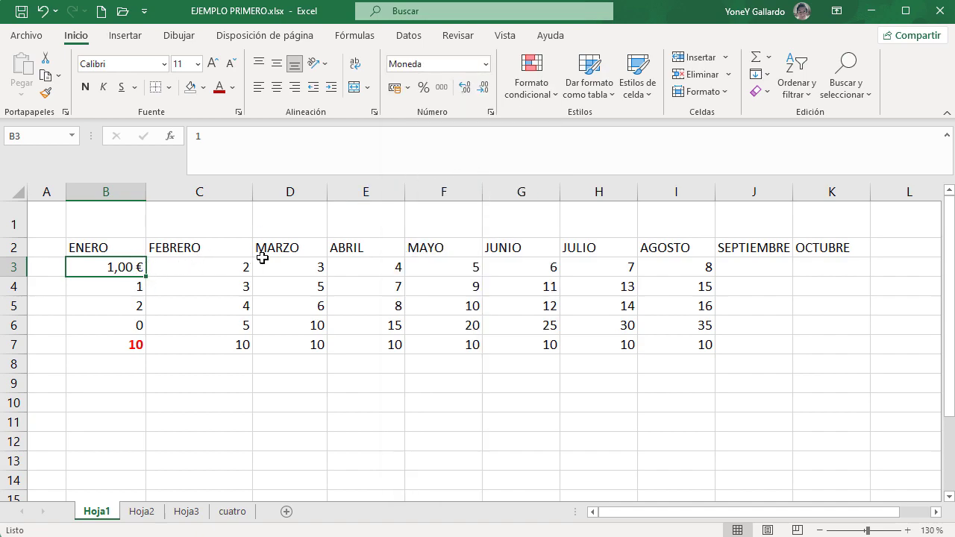
click(487, 65)
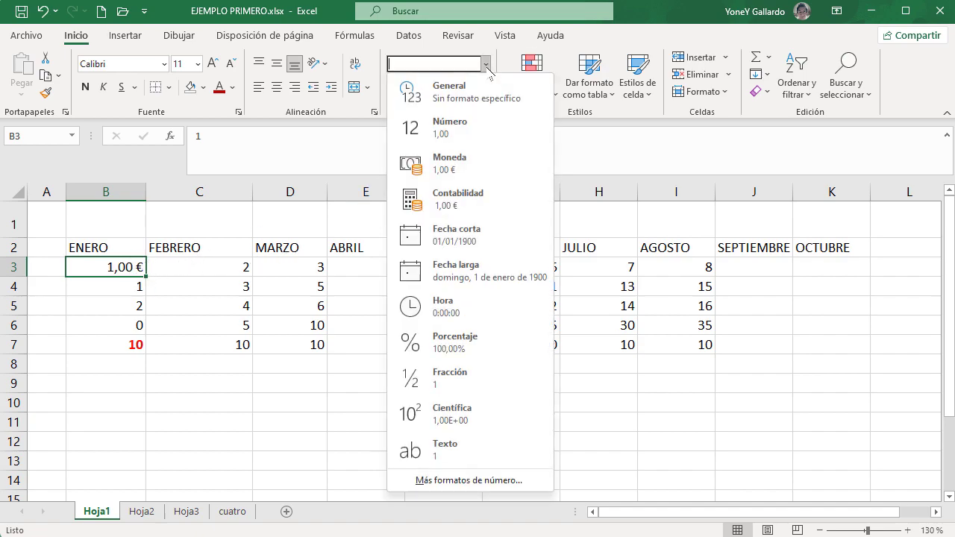
click(468, 349)
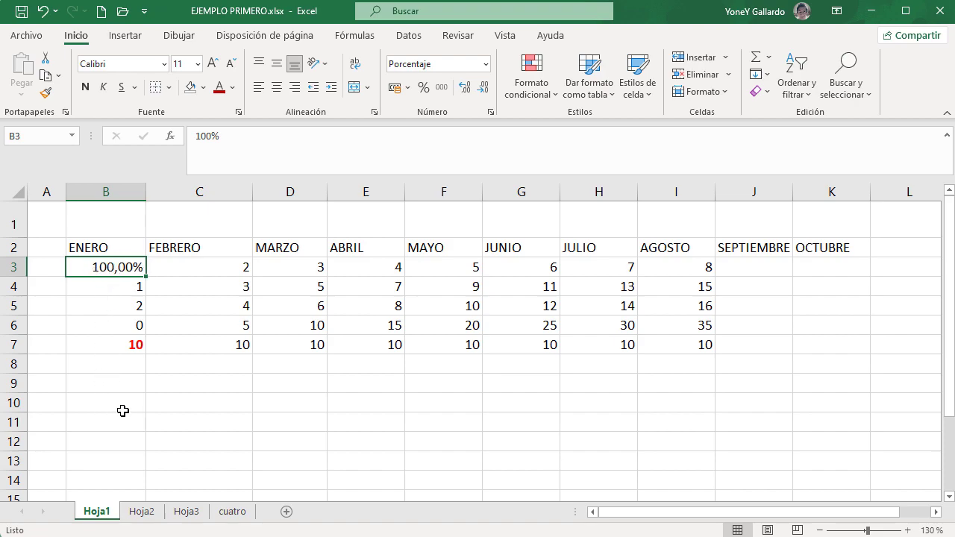
Enter 0,5 in cell B5 and apply the Porcentaje number format to it.
click(113, 305)
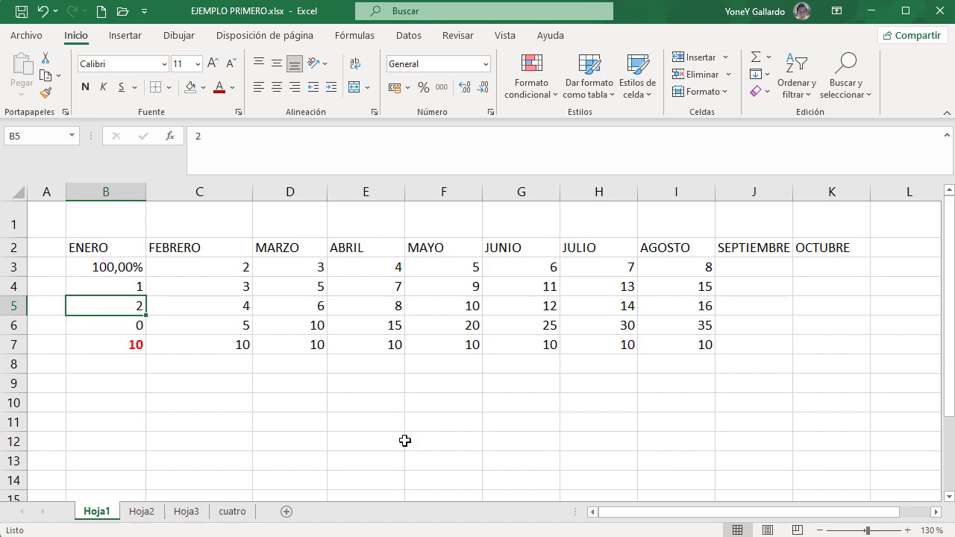
text(0,5)
key(Return)
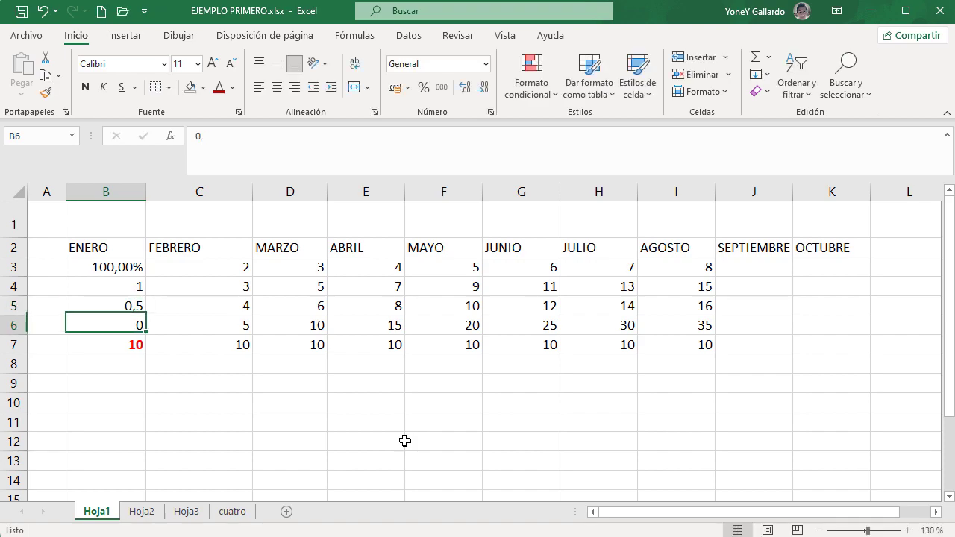
click(124, 311)
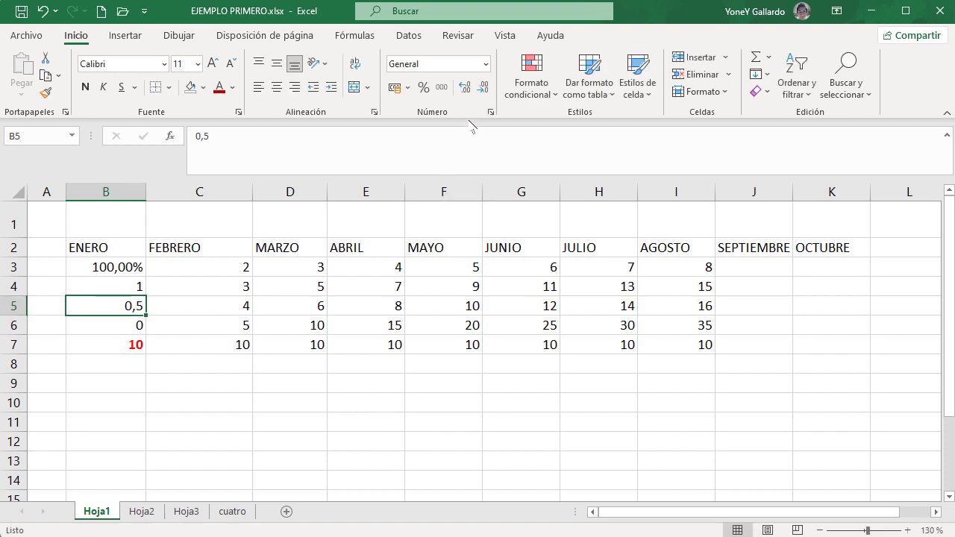
click(485, 65)
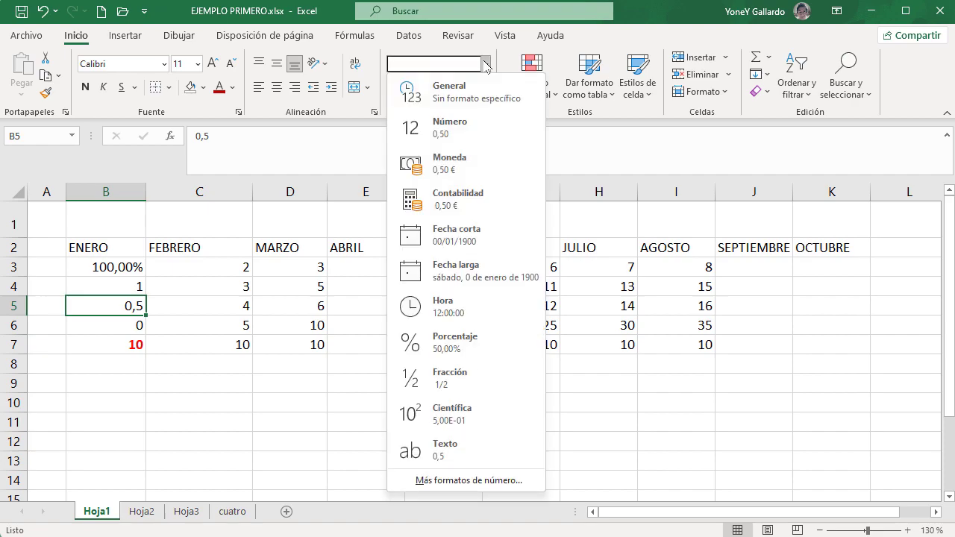
click(453, 339)
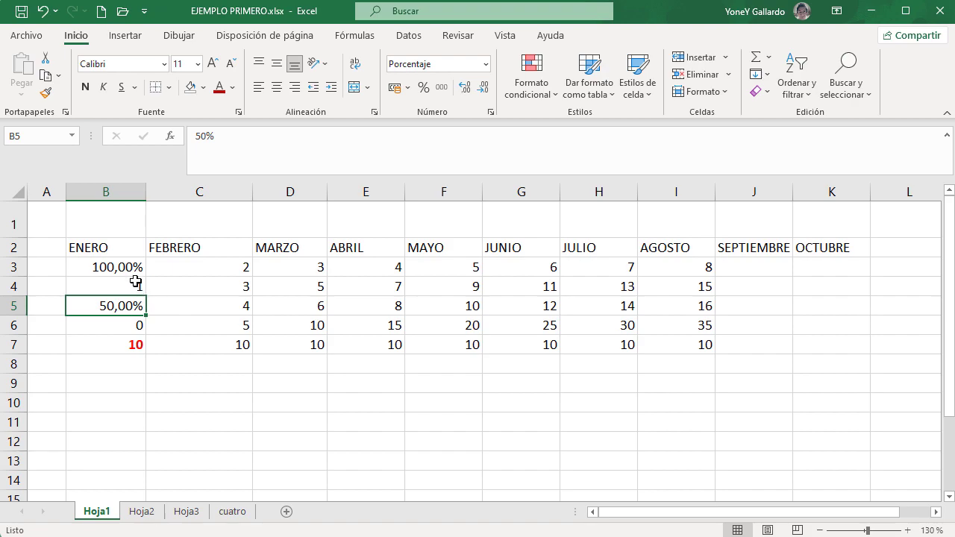
Set the number format of the ENERO and FEBRERO values in B3:C7 to General.
click(229, 408)
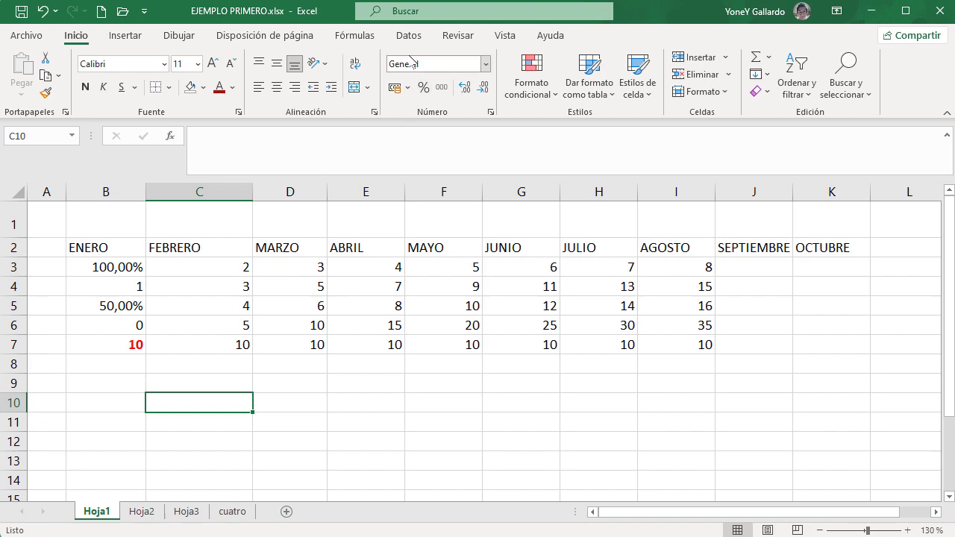
drag(132, 267, 198, 344)
click(486, 63)
click(455, 85)
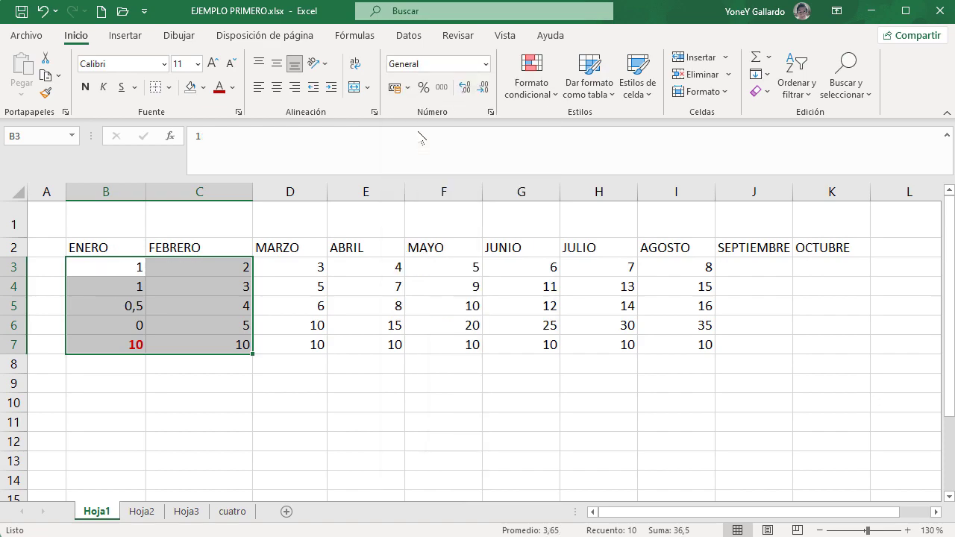
click(170, 327)
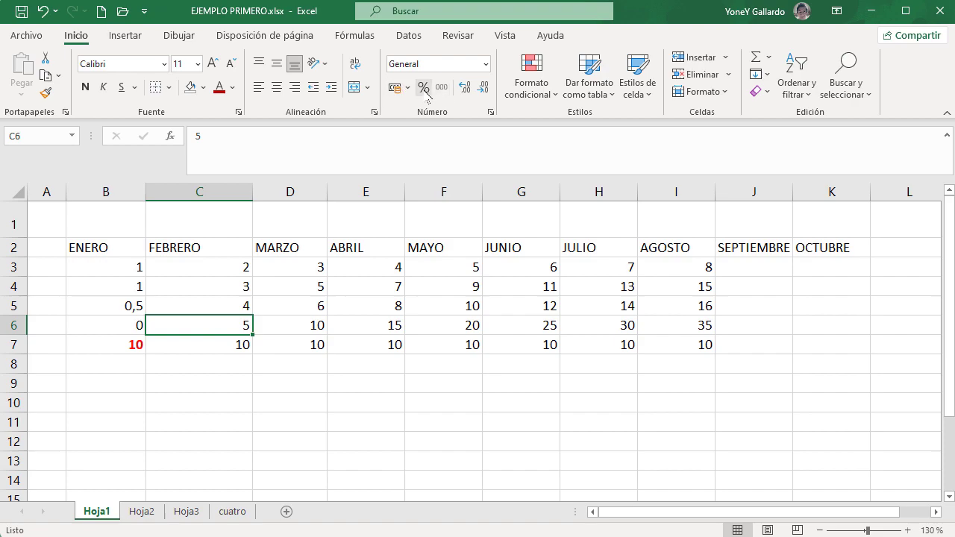
click(486, 63)
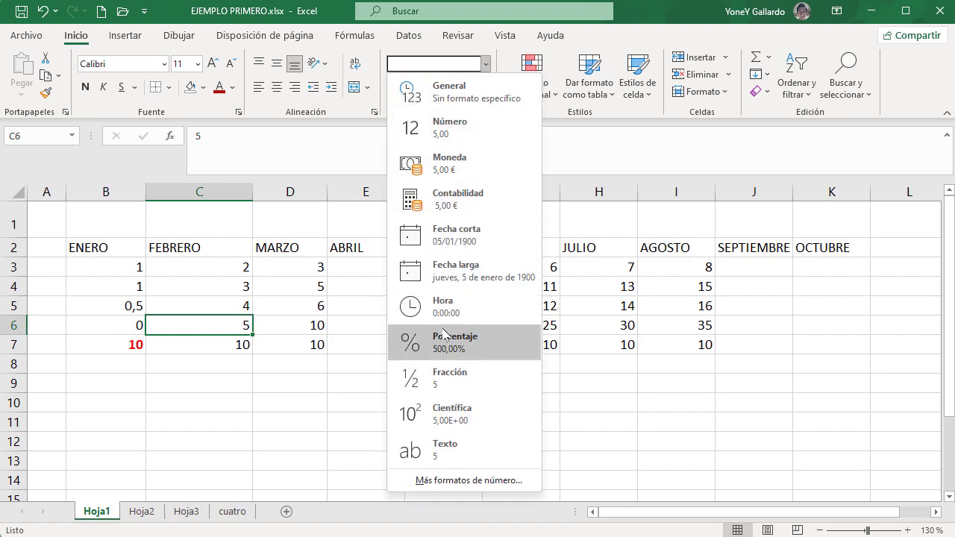
key(Escape)
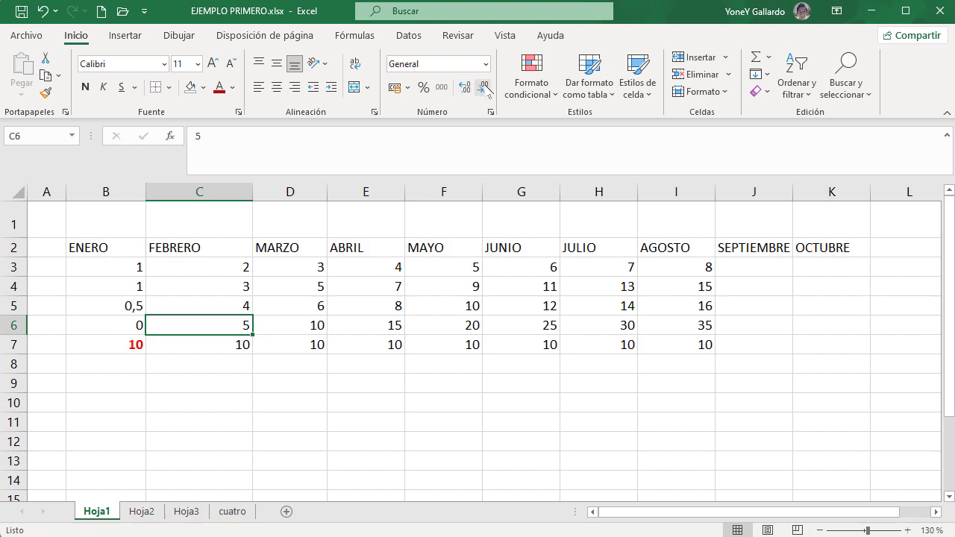
Change the last AGOSTO value in I7 to 10,5949384 and keep that cell selected.
click(690, 346)
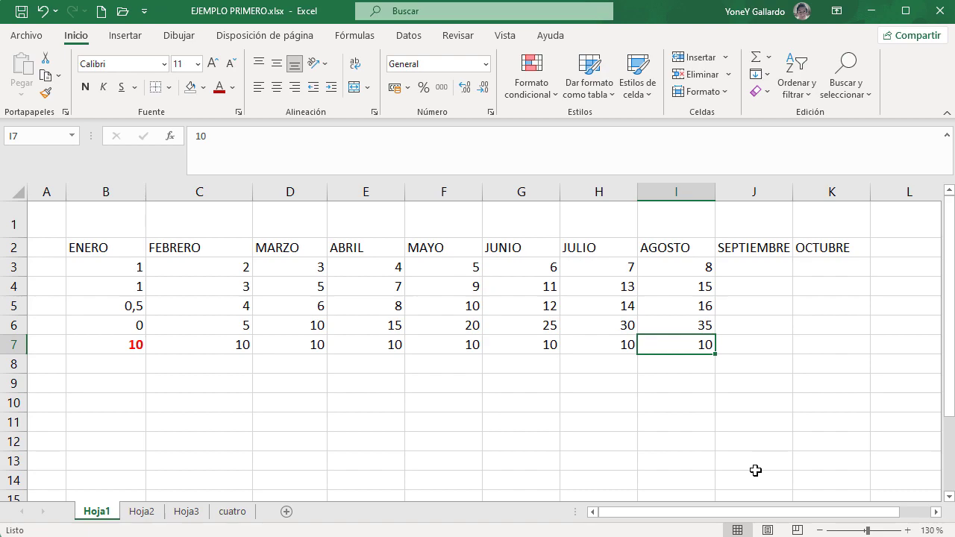
click(250, 138)
text(,594938)
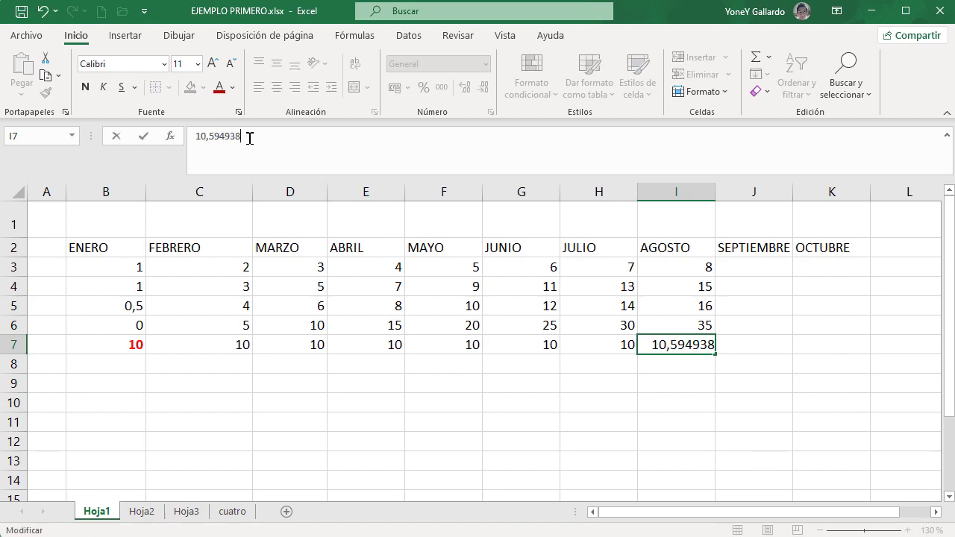
key(Return)
click(684, 348)
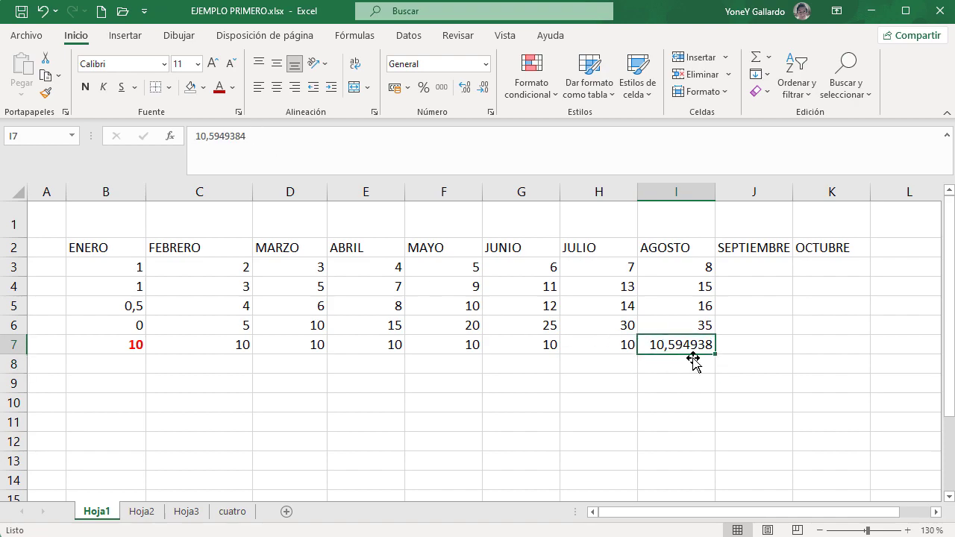
ctrl+scroll(684, 348, up, 4)
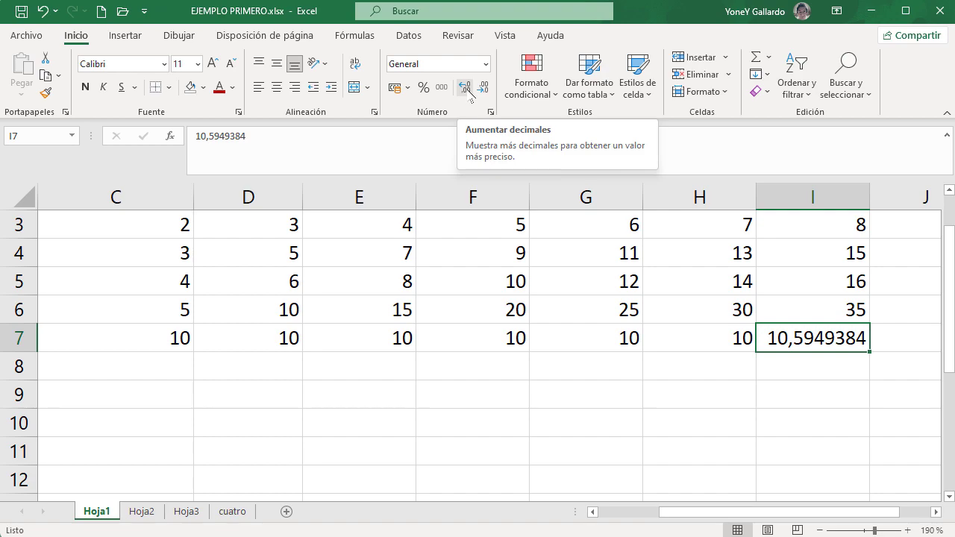
Increase the decimals shown in I7 to nine places and widen column I.
click(464, 87)
click(464, 88)
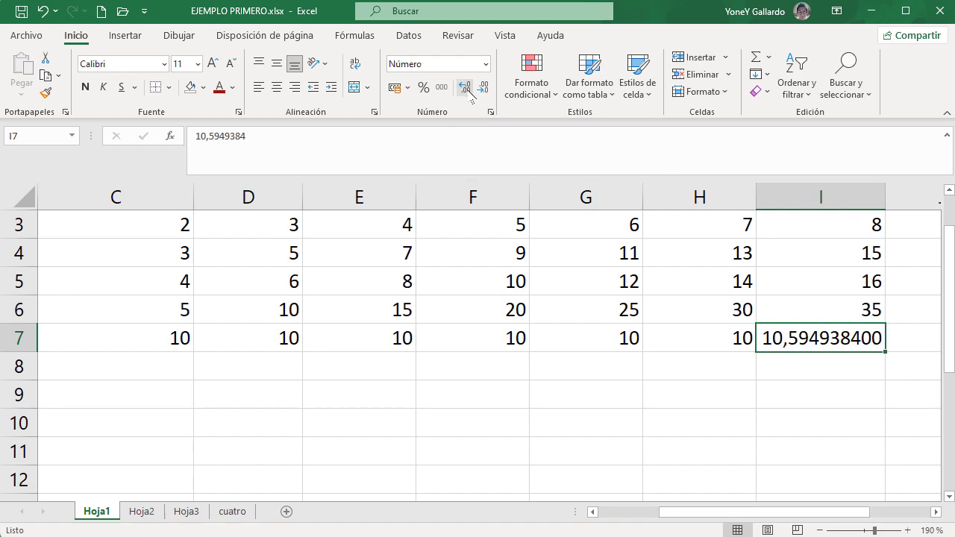
drag(886, 196, 932, 197)
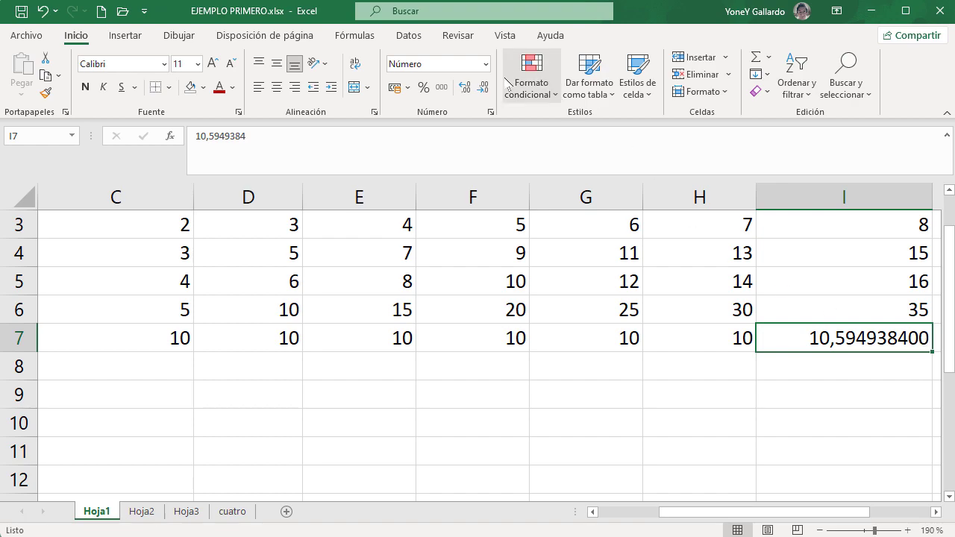
Reduce the decimals shown in I7 to one place and raise them to two places.
click(483, 88)
click(484, 87)
click(483, 87)
click(483, 87)
click(484, 87)
click(485, 88)
click(484, 88)
click(485, 88)
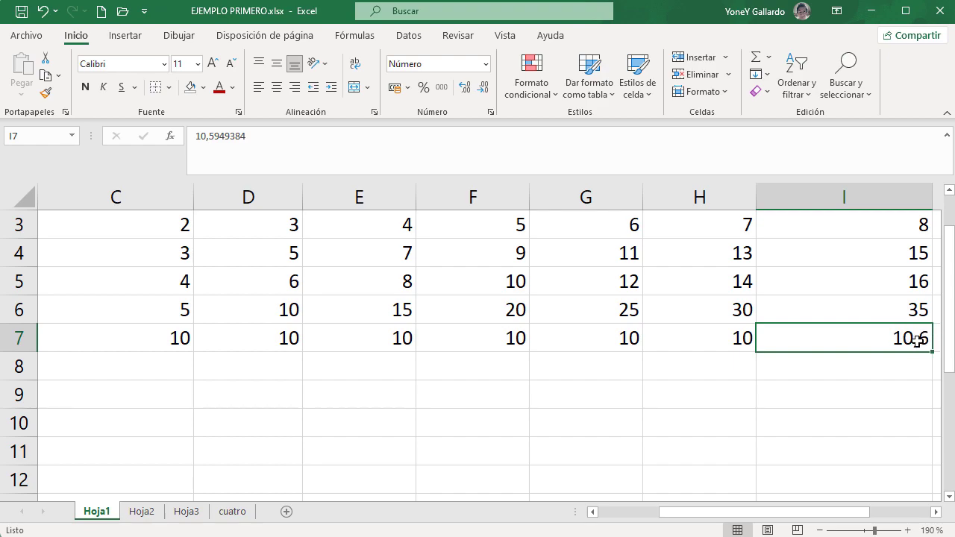
click(464, 88)
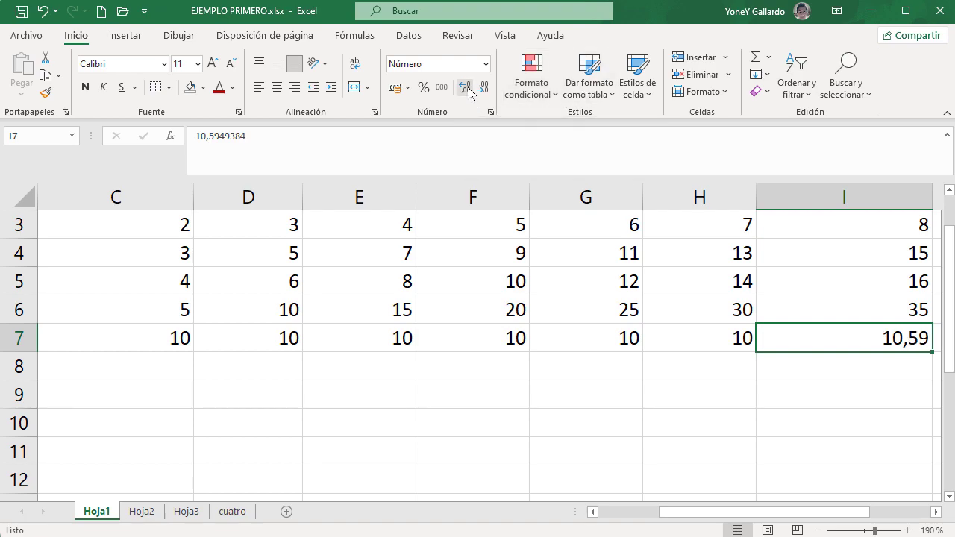
Increase the decimals shown in I7 by six places and decrease them again to two.
click(465, 88)
click(465, 88)
click(465, 88)
click(465, 88)
click(466, 88)
click(465, 88)
click(482, 88)
click(482, 88)
click(481, 88)
click(482, 88)
click(483, 88)
click(482, 88)
scroll(873, 370, up, 1)
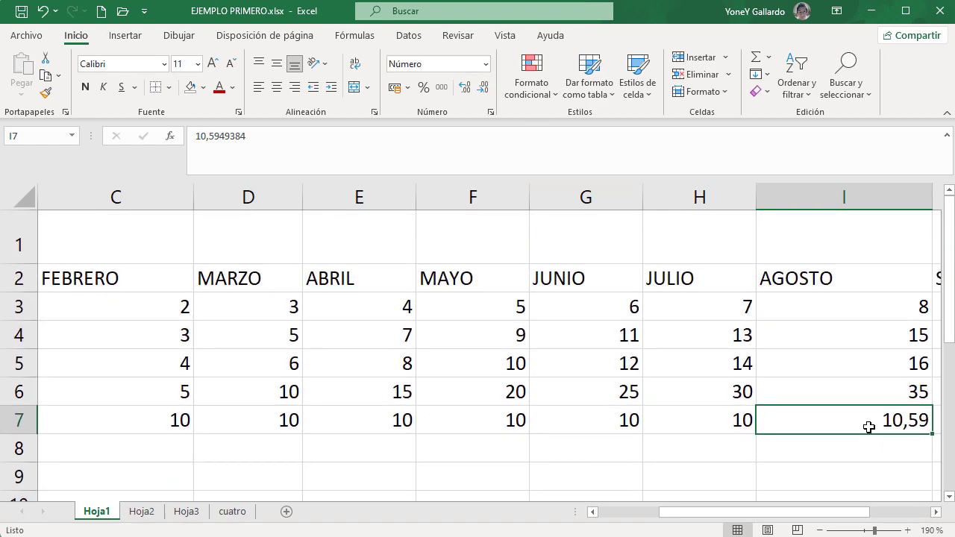
click(306, 454)
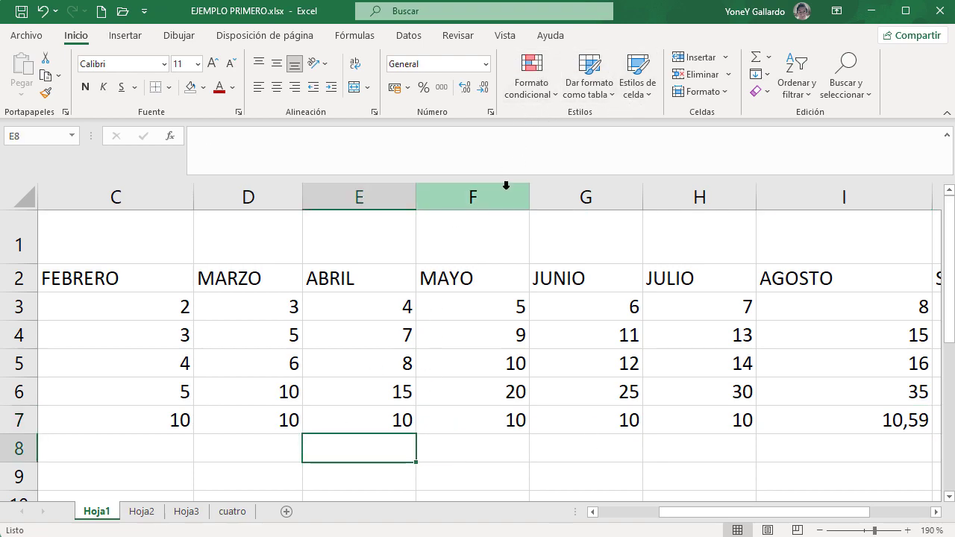
click(544, 90)
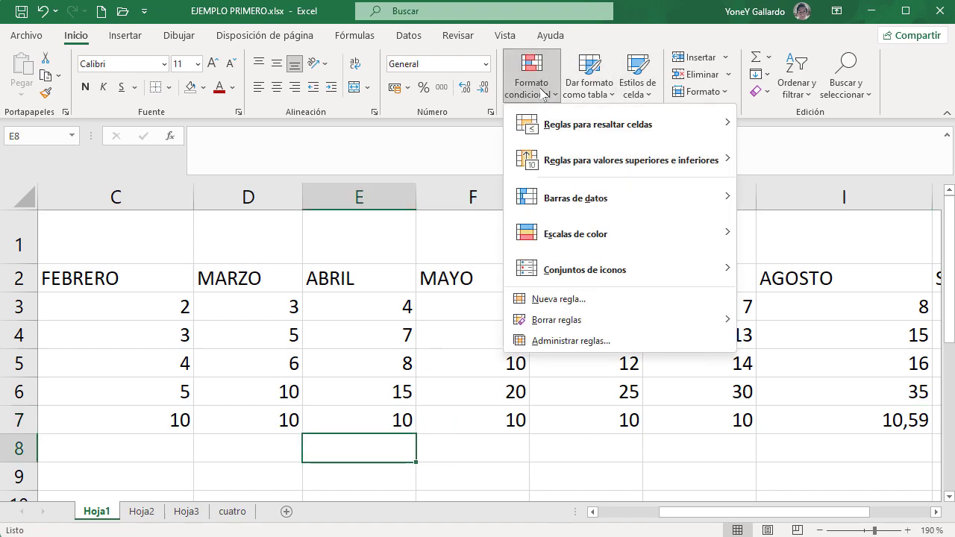
click(694, 450)
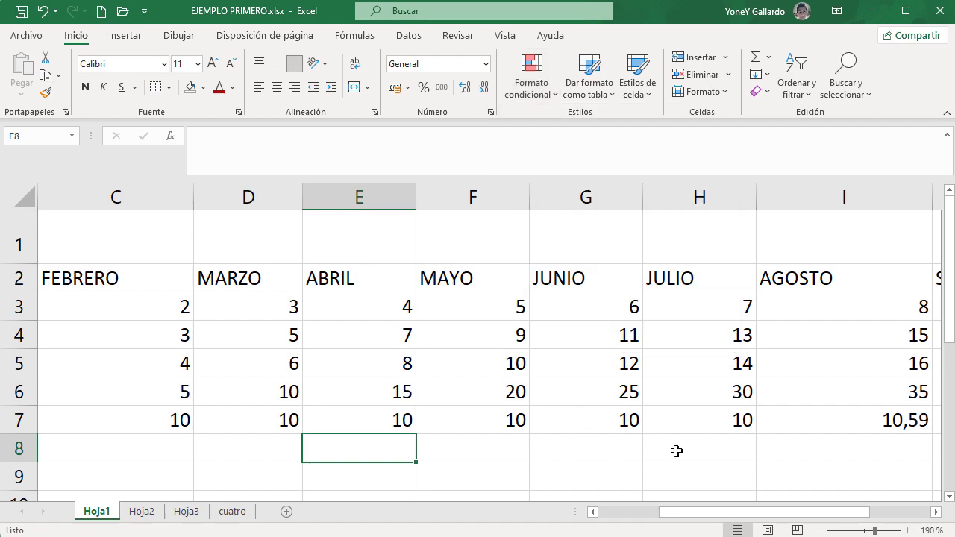
Autofit the width of the AGOSTO column I to its contents.
click(676, 451)
scroll(618, 331, down, 4)
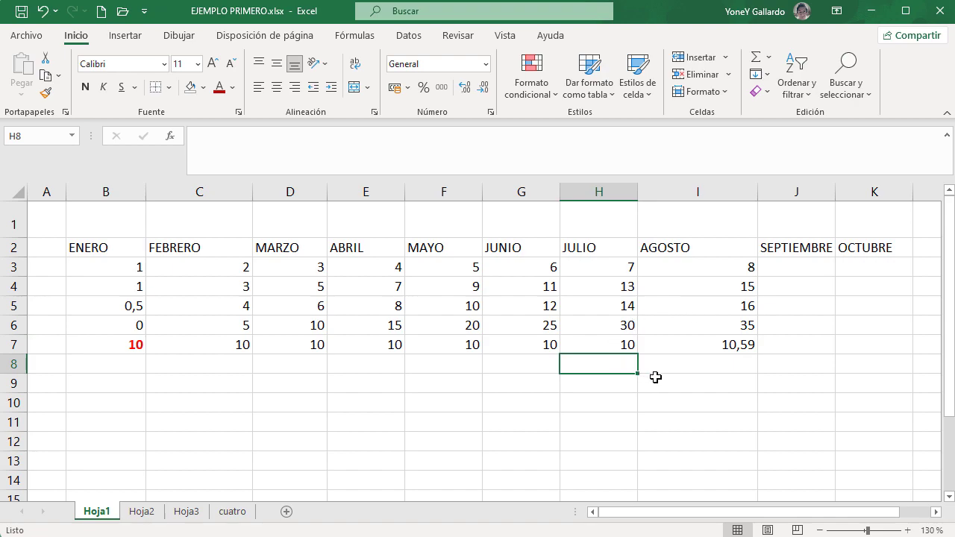
double_click(759, 192)
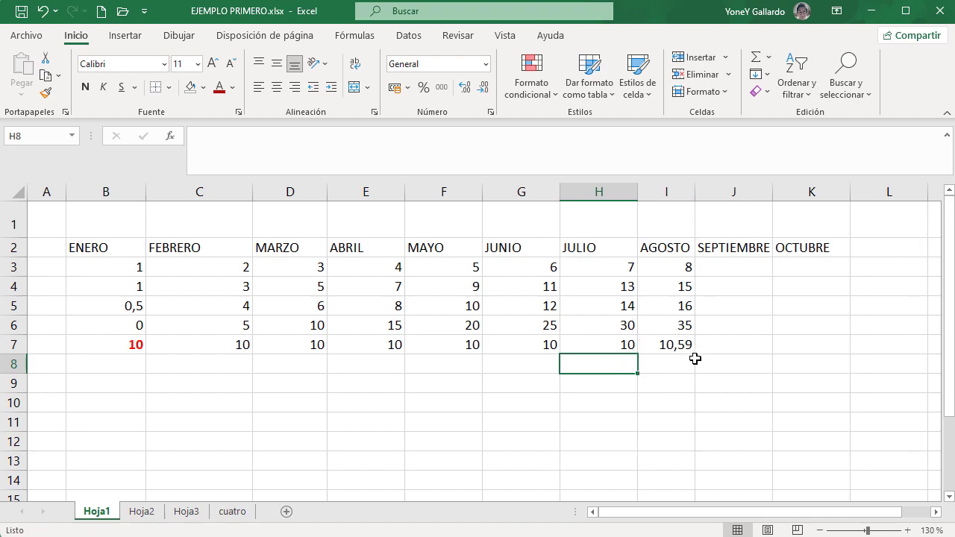
Add an Es mayor que conditional formatting rule to K3 for values above 50, using Relleno rojo claro con texto rojo oscuro.
click(802, 266)
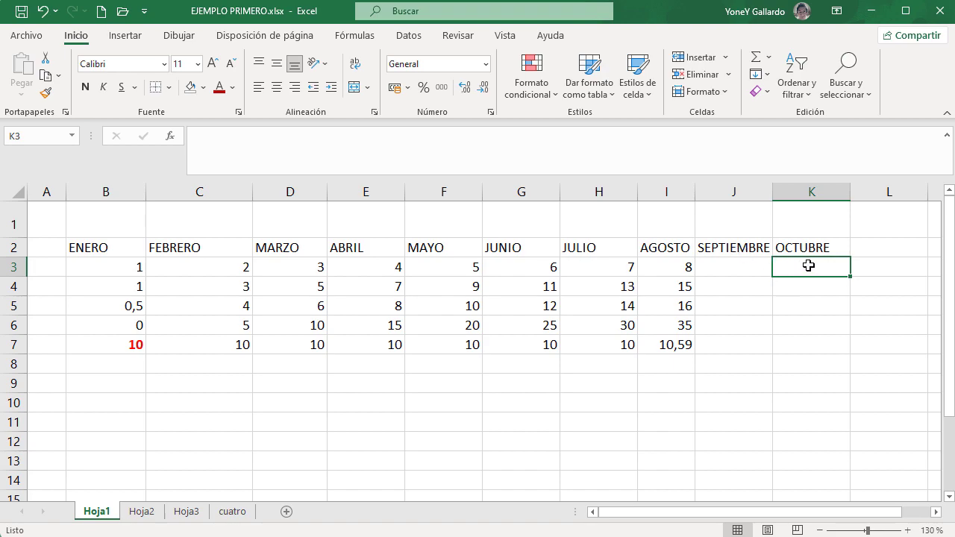
ctrl+scroll(841, 339, up, 4)
drag(750, 515, 809, 513)
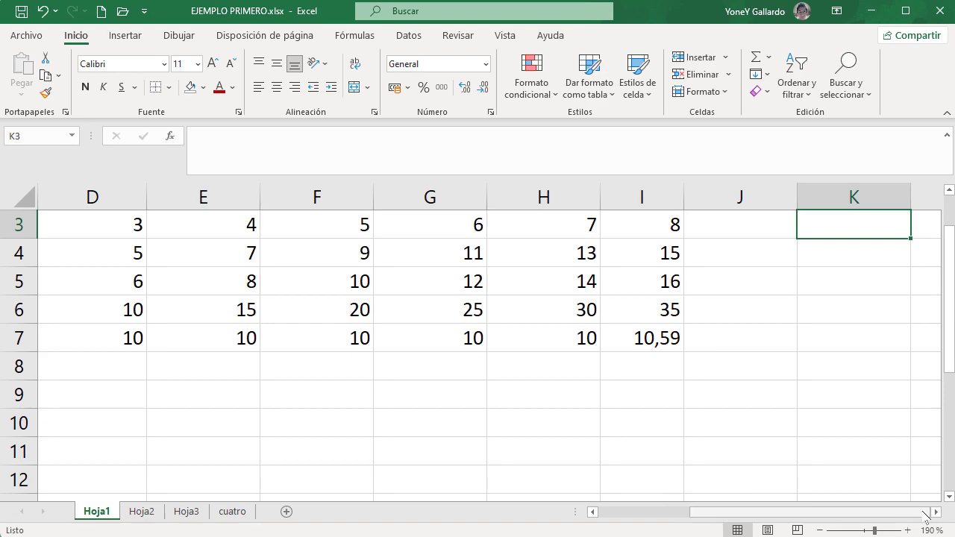
click(935, 512)
click(935, 512)
click(935, 512)
scroll(673, 376, up, 1)
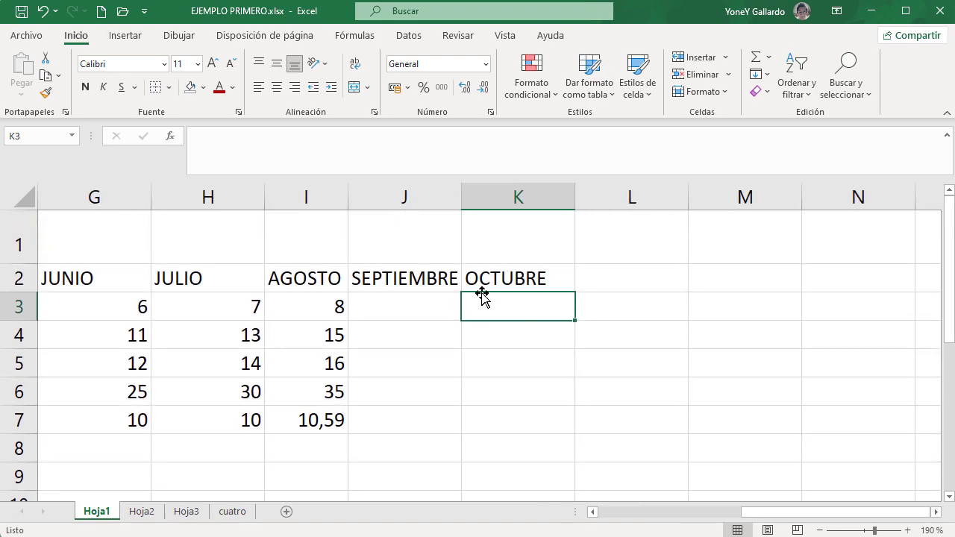
scroll(645, 331, up, 2)
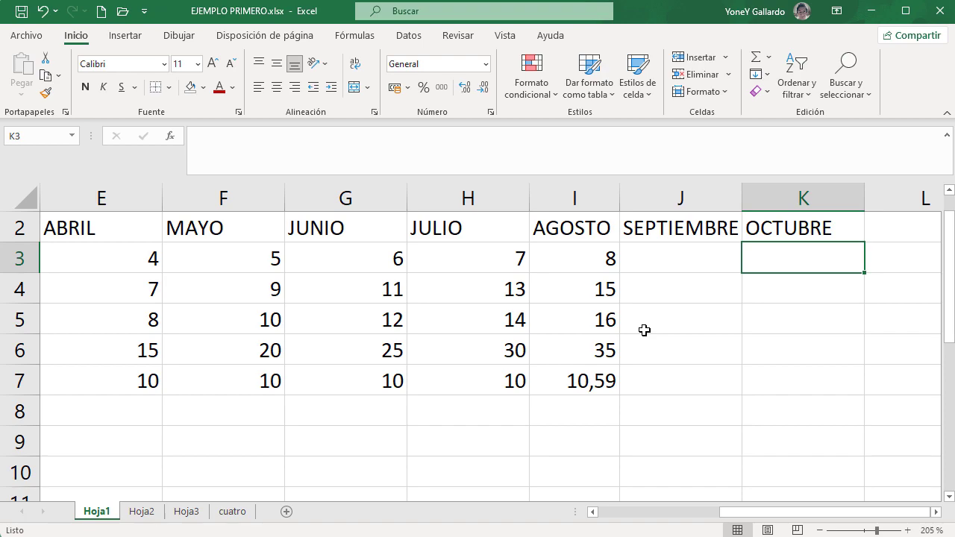
drag(787, 514, 864, 505)
click(936, 513)
click(936, 513)
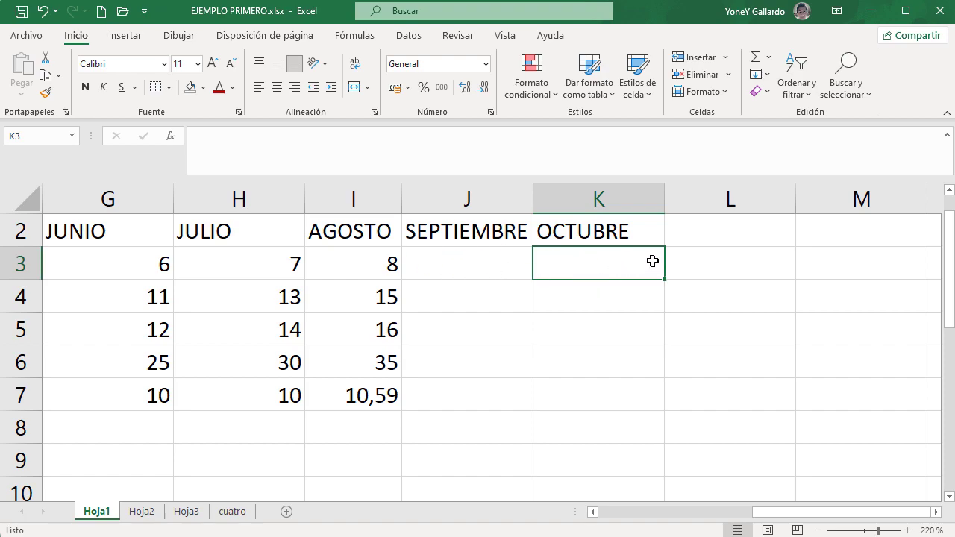
click(543, 95)
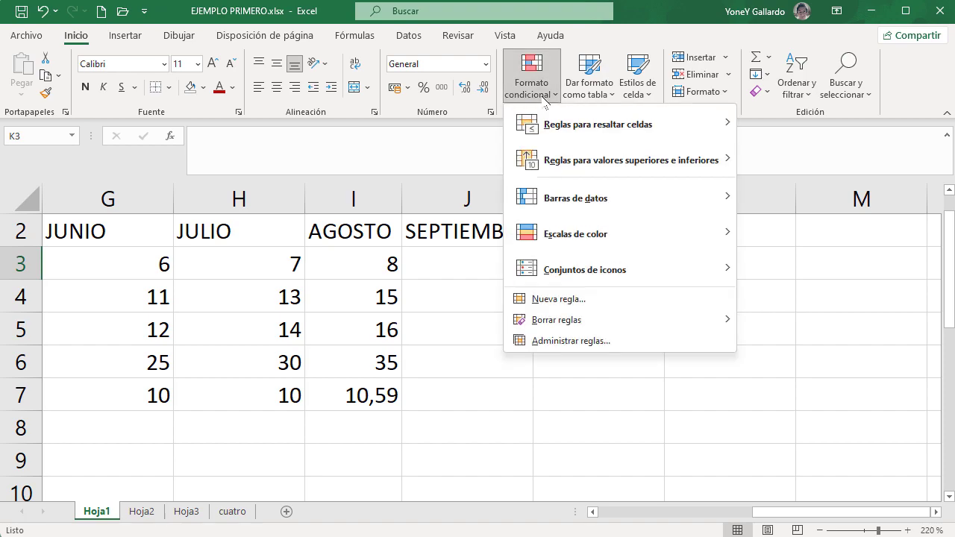
mouse_move(599, 129)
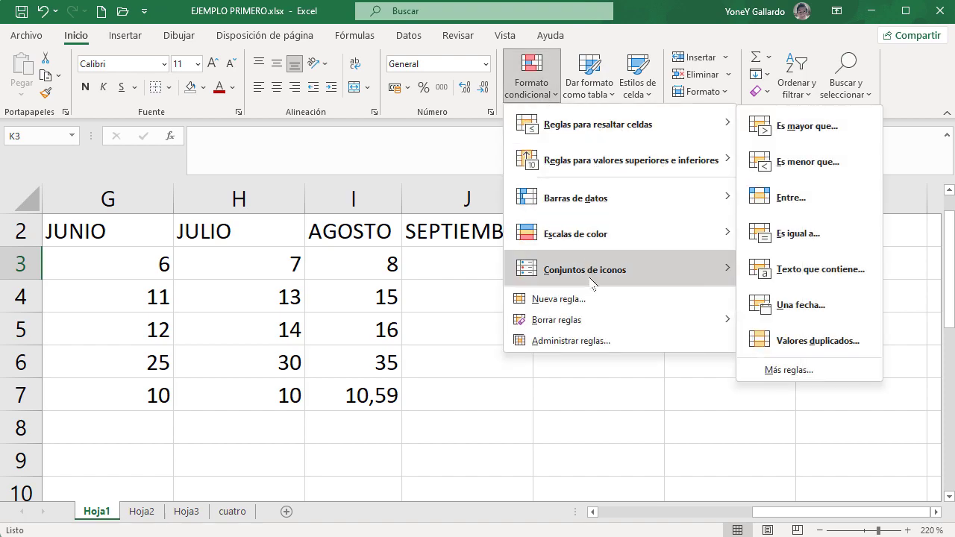
mouse_move(597, 205)
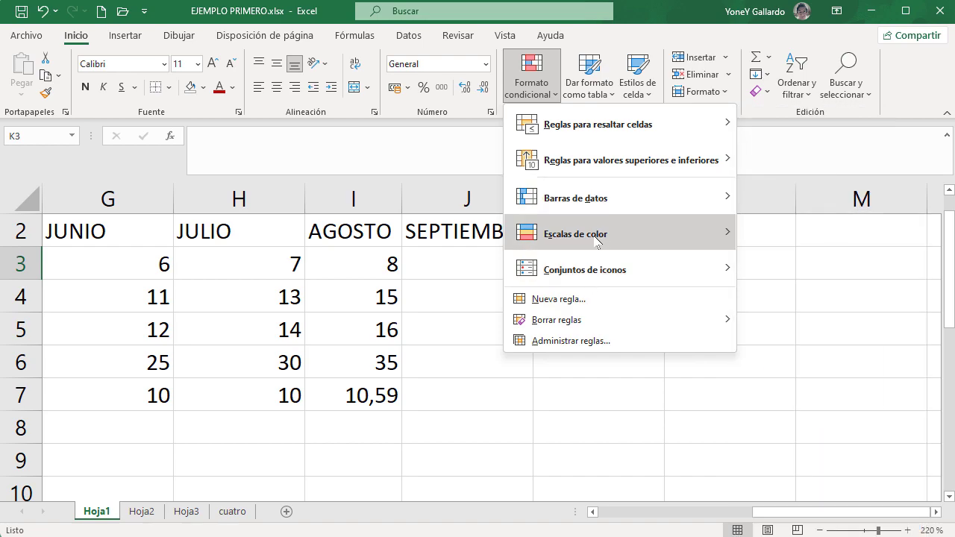
mouse_move(596, 240)
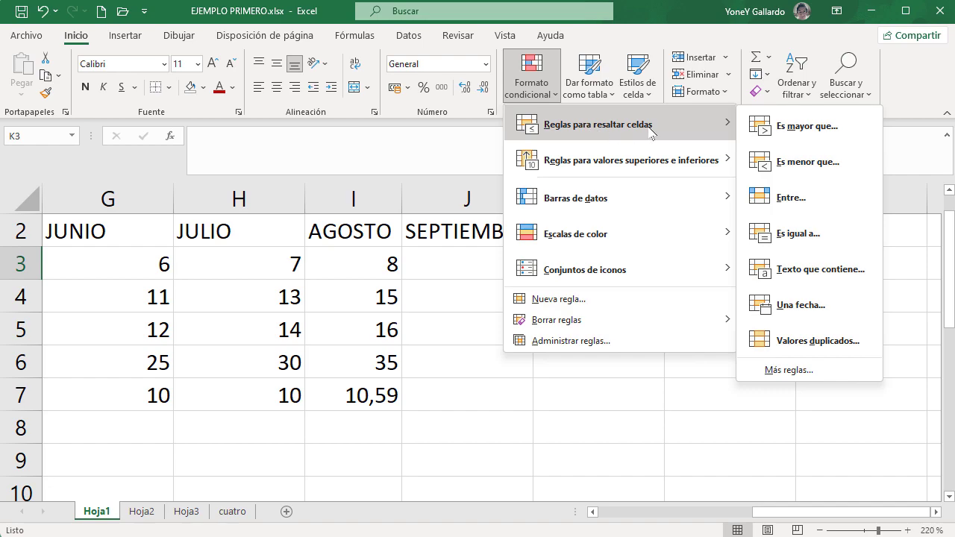
mouse_move(633, 127)
click(798, 131)
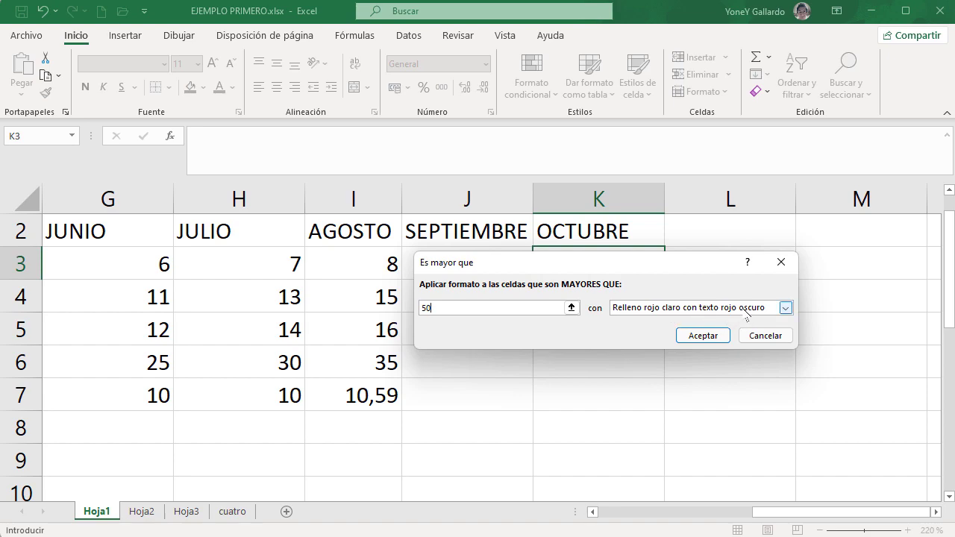
click(785, 307)
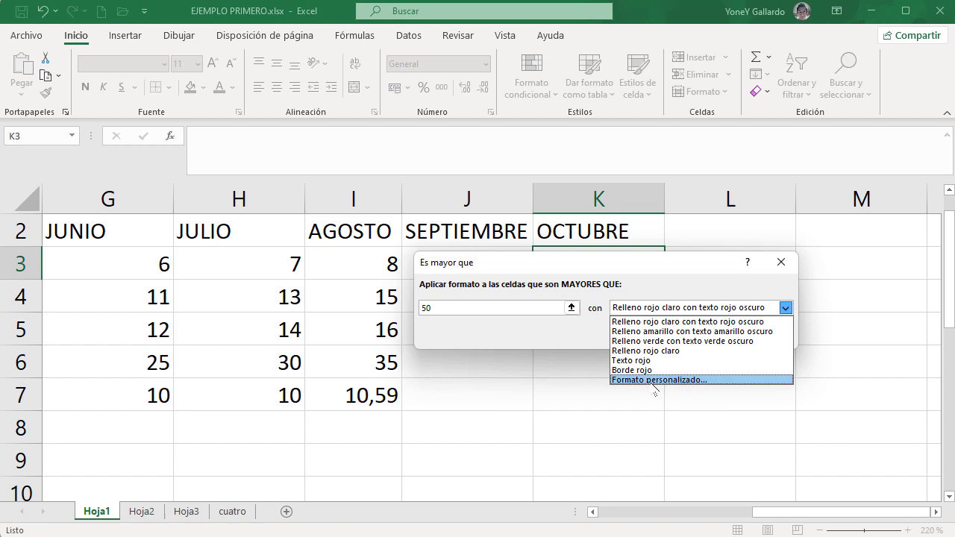
click(660, 321)
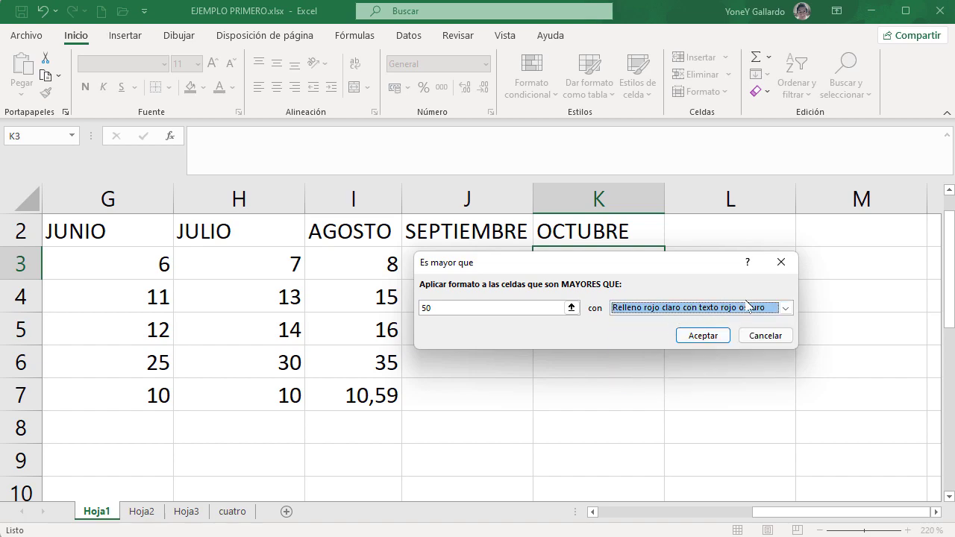
click(702, 336)
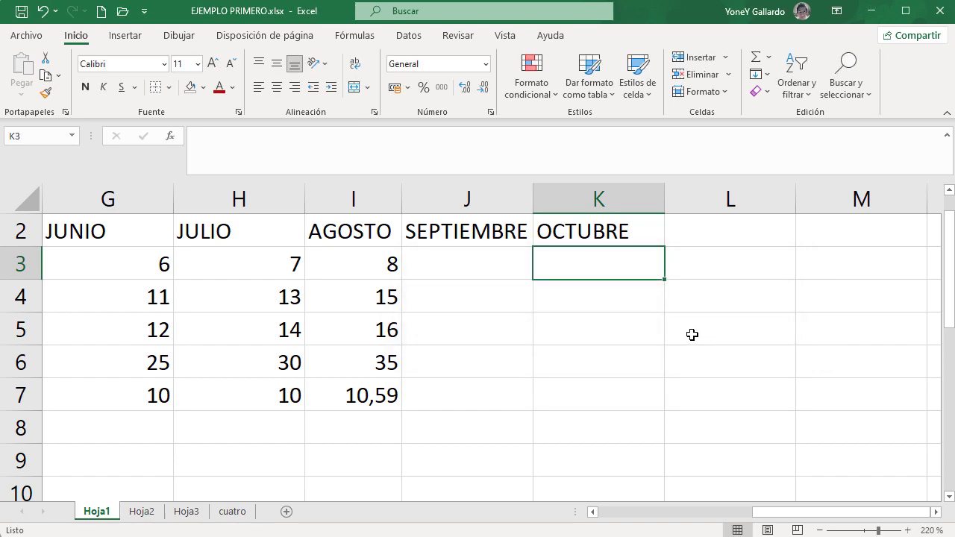
Test the rule on the first OCTUBRE cell K3 by entering 10 and replacing it with 51.
text(10)
key(Return)
click(594, 263)
text(51)
key(Return)
click(631, 264)
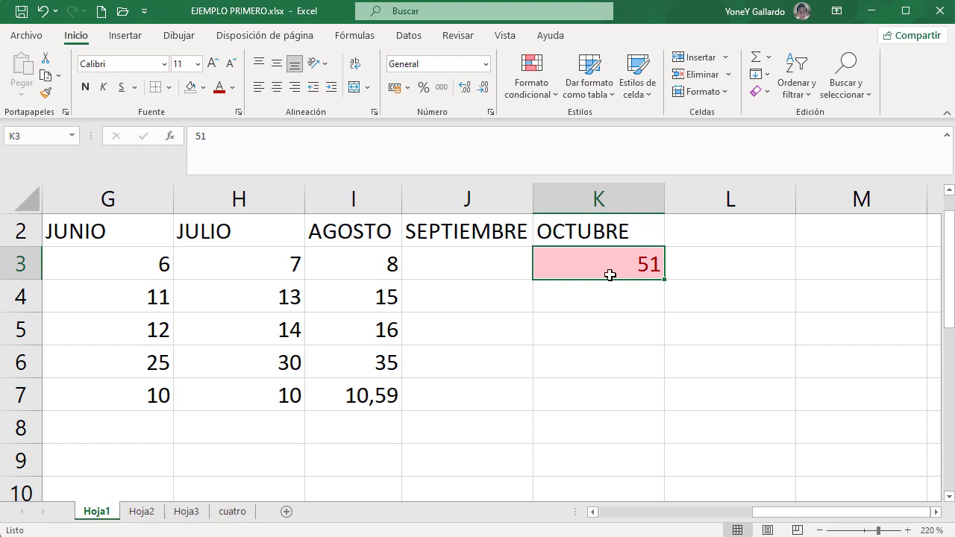
click(592, 326)
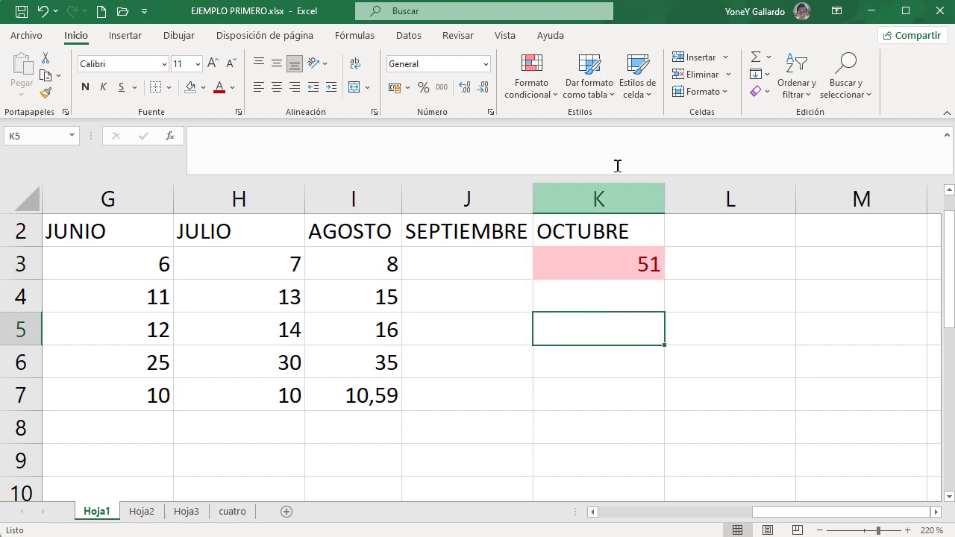
click(337, 255)
click(611, 96)
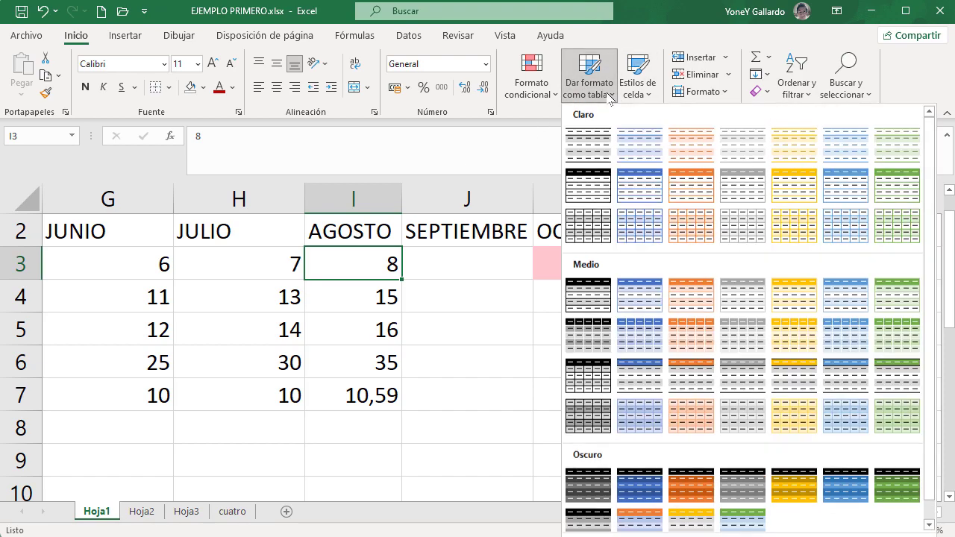
key(Escape)
Format the monthly data in B2:K7 as a table with headers, using the first orange style in the Medio group.
scroll(321, 335, down, 6)
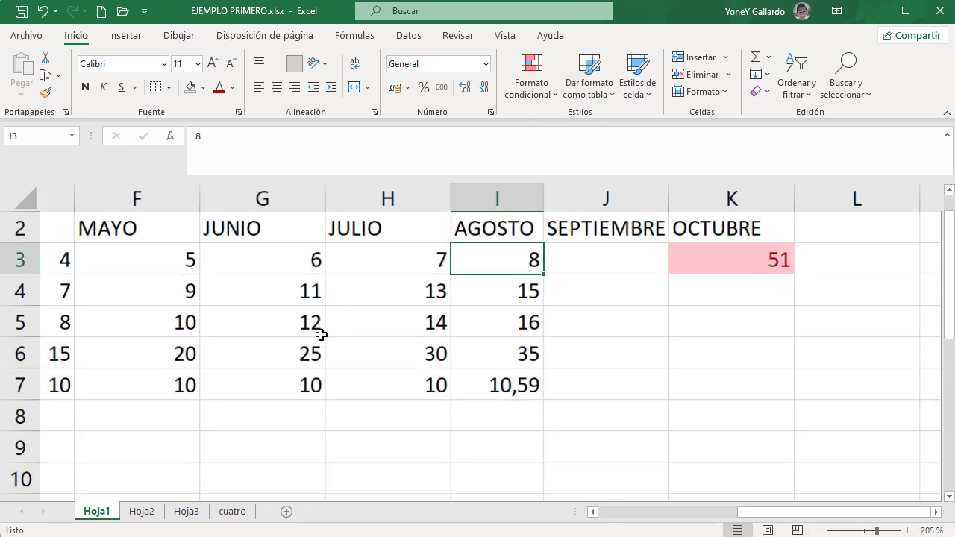
scroll(321, 334, down, 2)
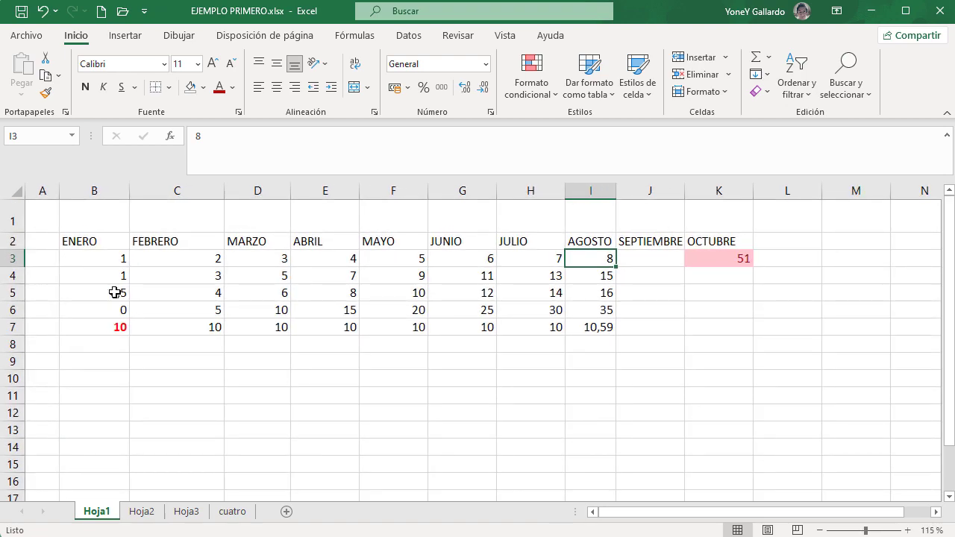
click(91, 246)
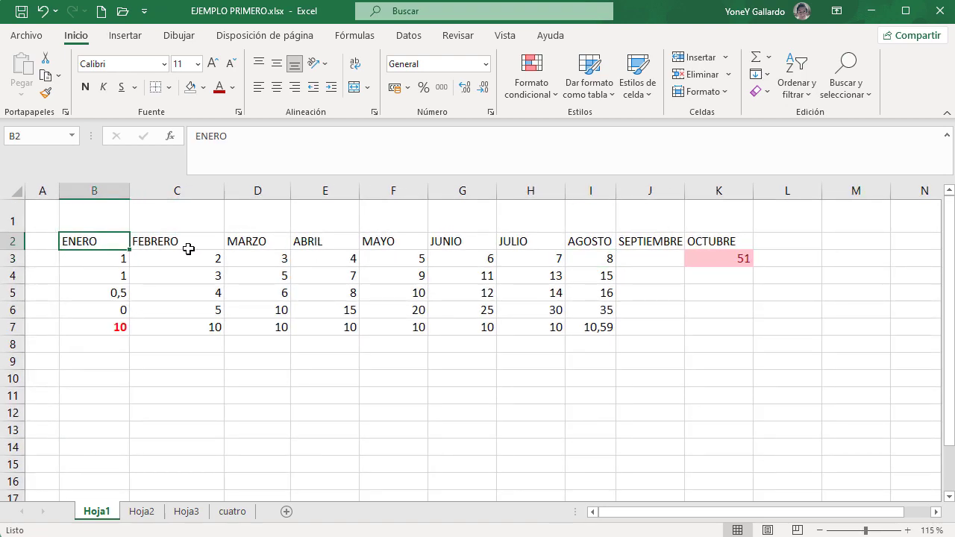
click(164, 241)
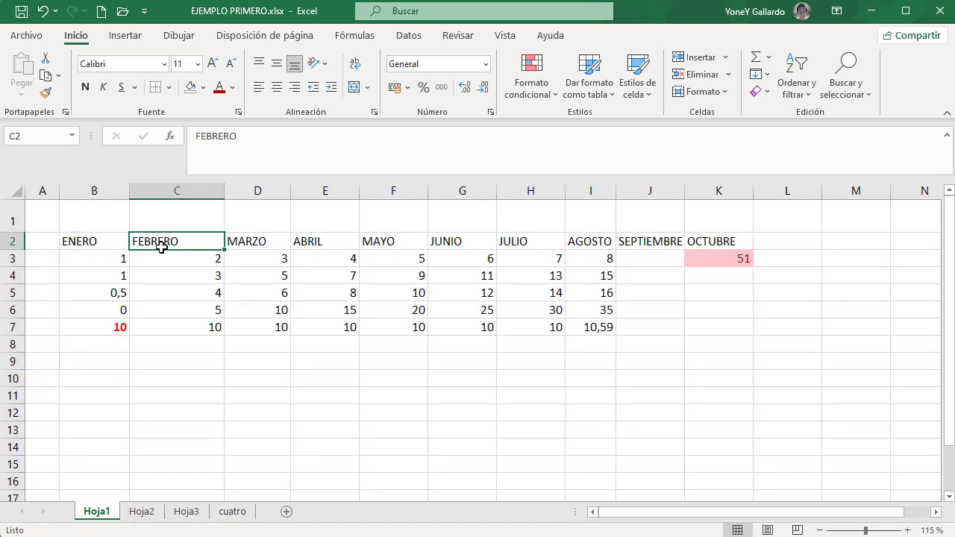
drag(88, 241, 709, 324)
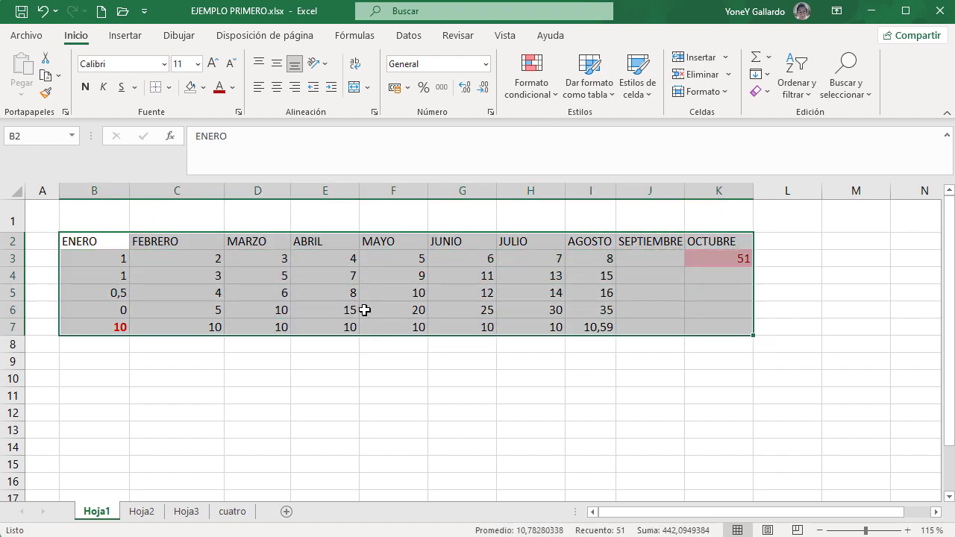
click(432, 312)
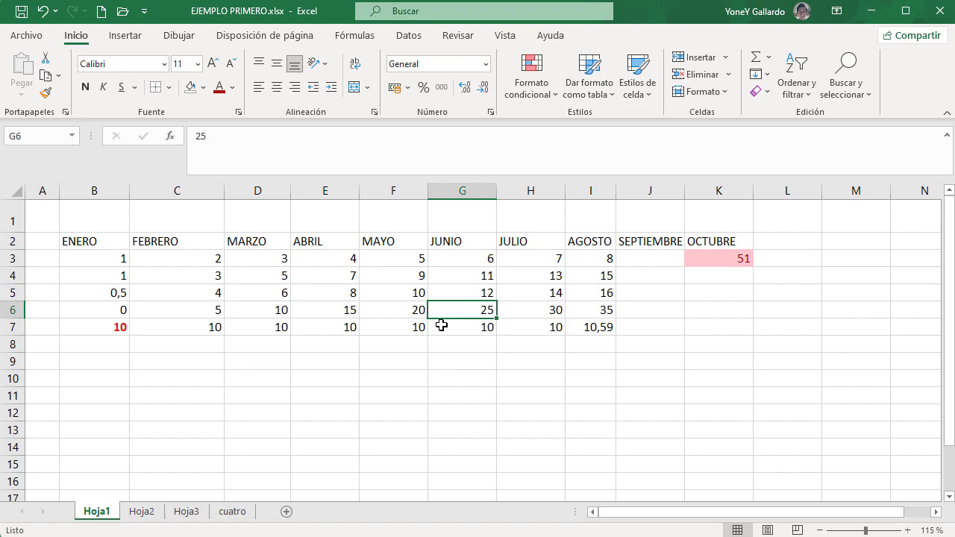
click(590, 83)
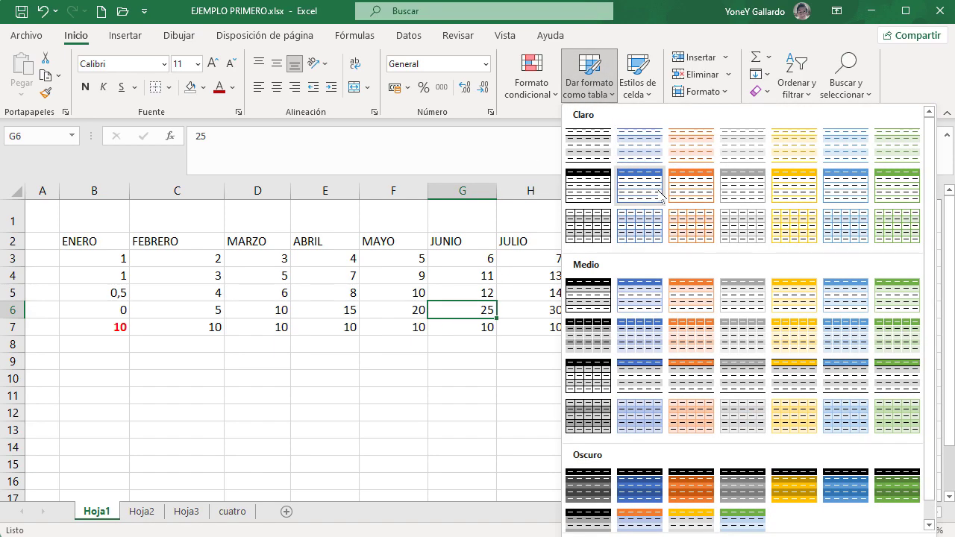
click(690, 294)
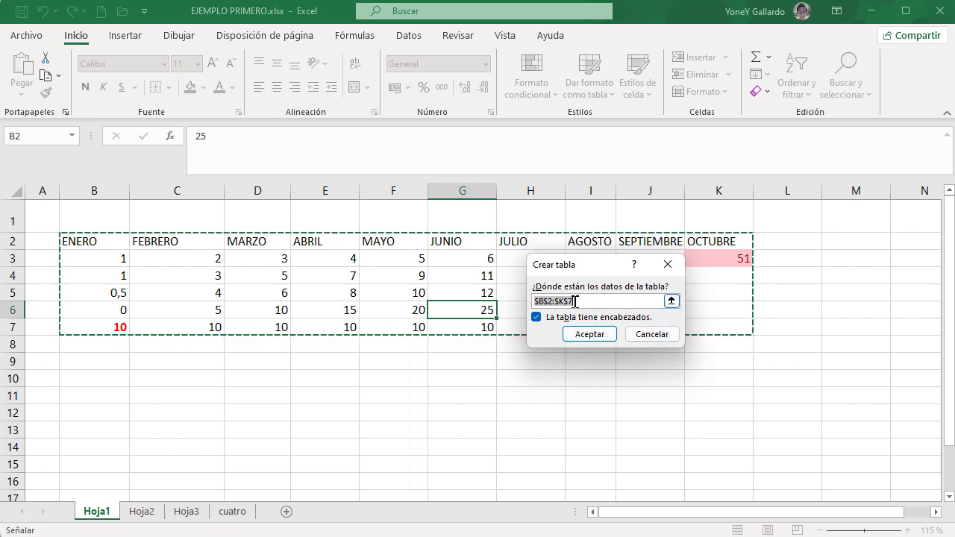
click(586, 334)
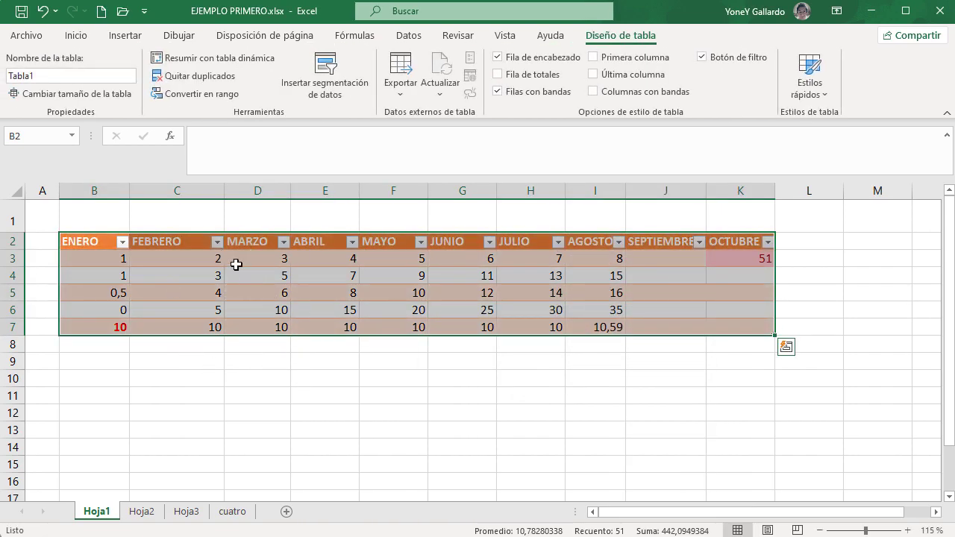
Undo the table formatting applied to the monthly data in B2:K7.
click(313, 316)
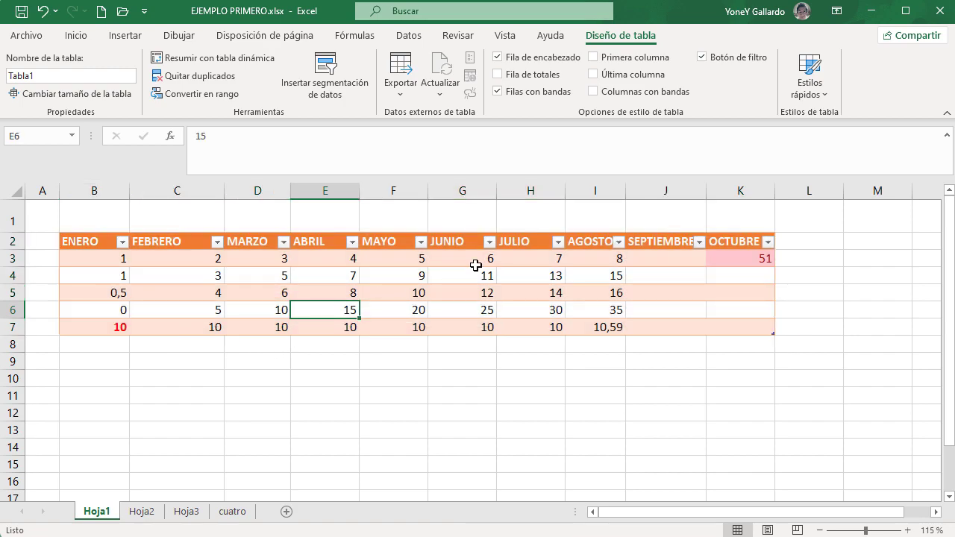
key(ctrl+z)
click(478, 313)
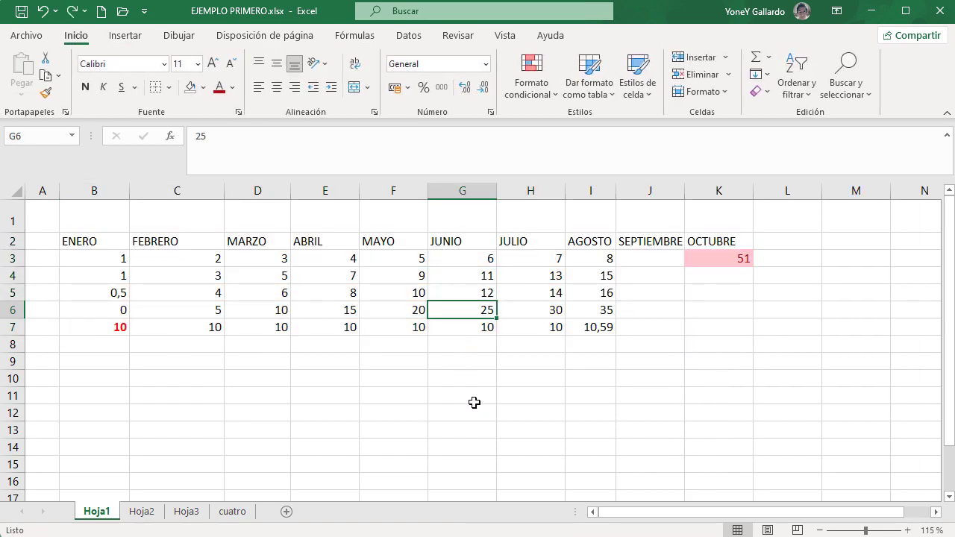
click(475, 398)
Apply the solid green themed Énfasis cell style to the MAYO header in F2.
click(111, 240)
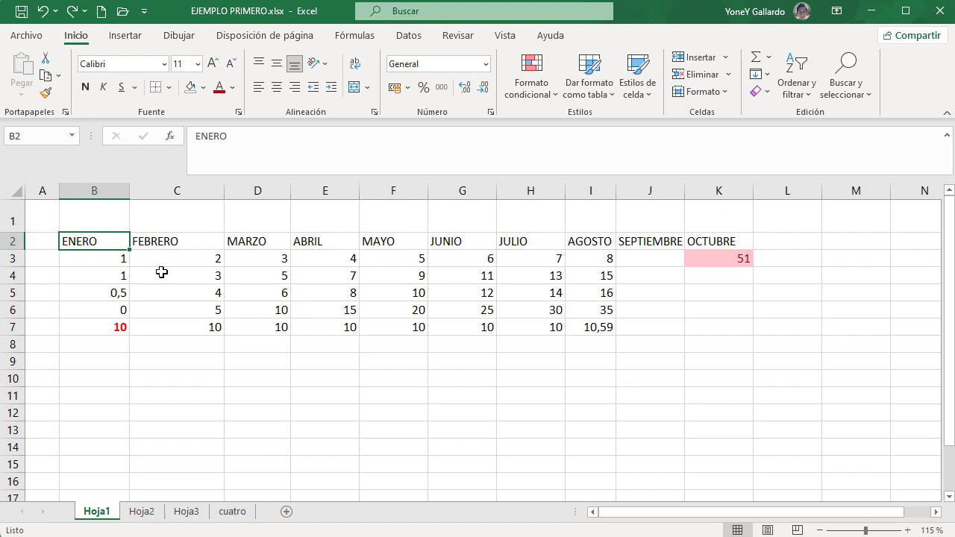
click(179, 241)
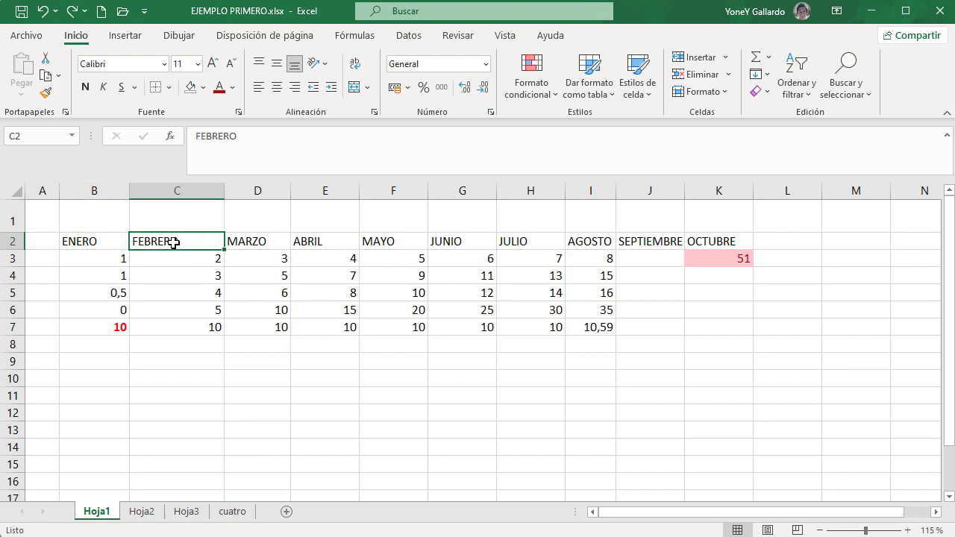
click(395, 241)
ctrl+scroll(403, 242, up, 3)
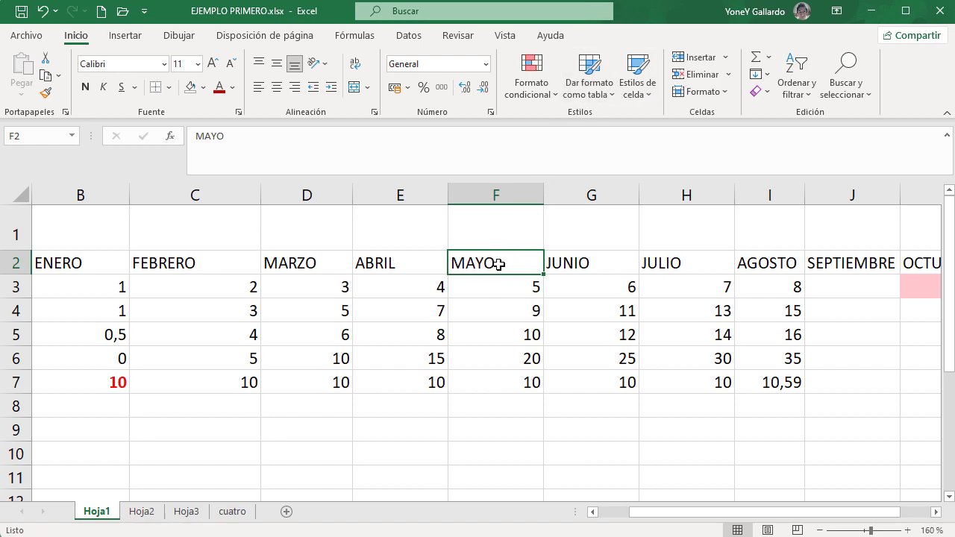
click(646, 101)
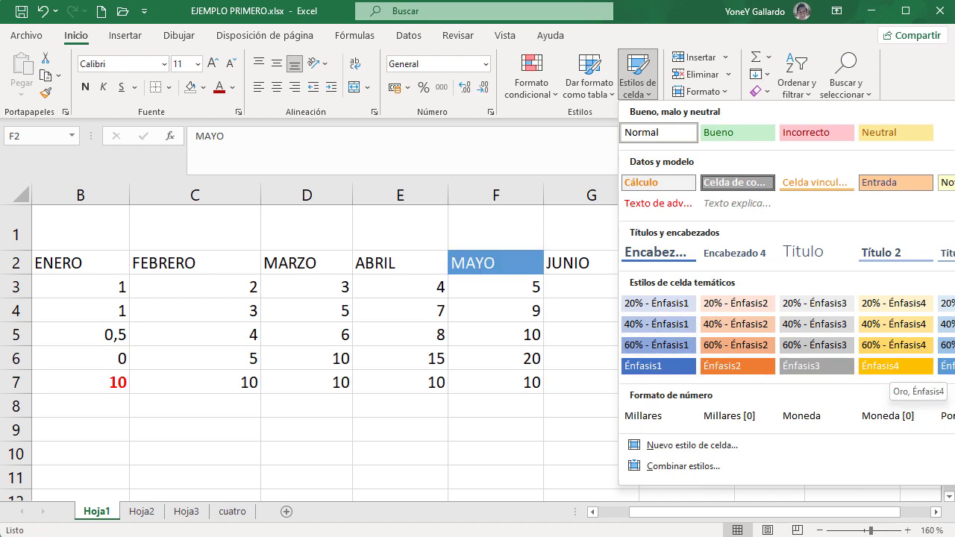
click(954, 366)
click(531, 293)
click(484, 259)
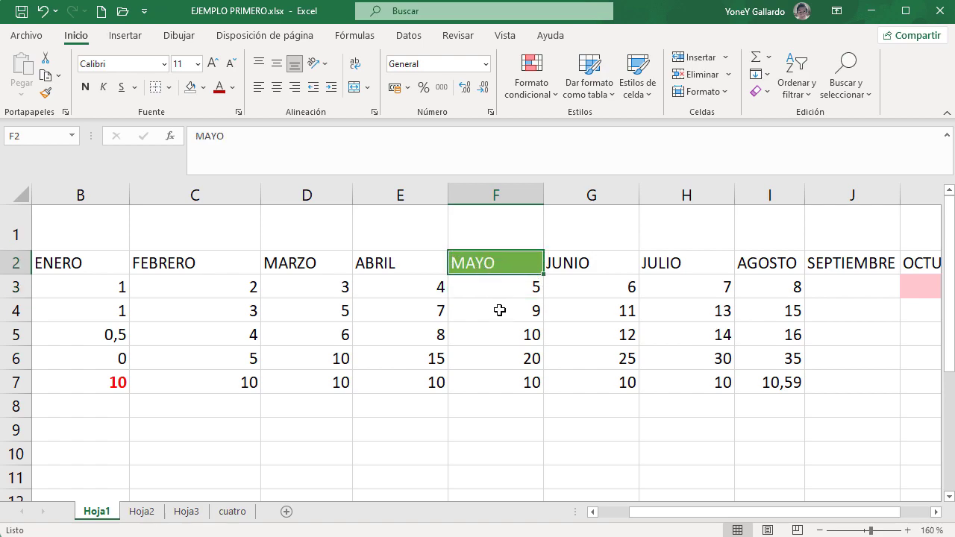
ctrl+scroll(497, 311, down, 3)
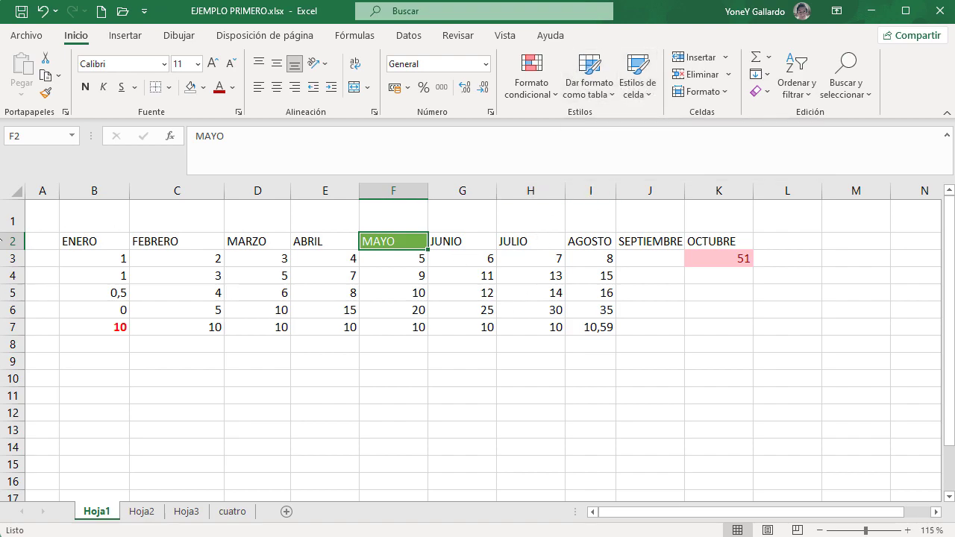
drag(79, 241, 693, 323)
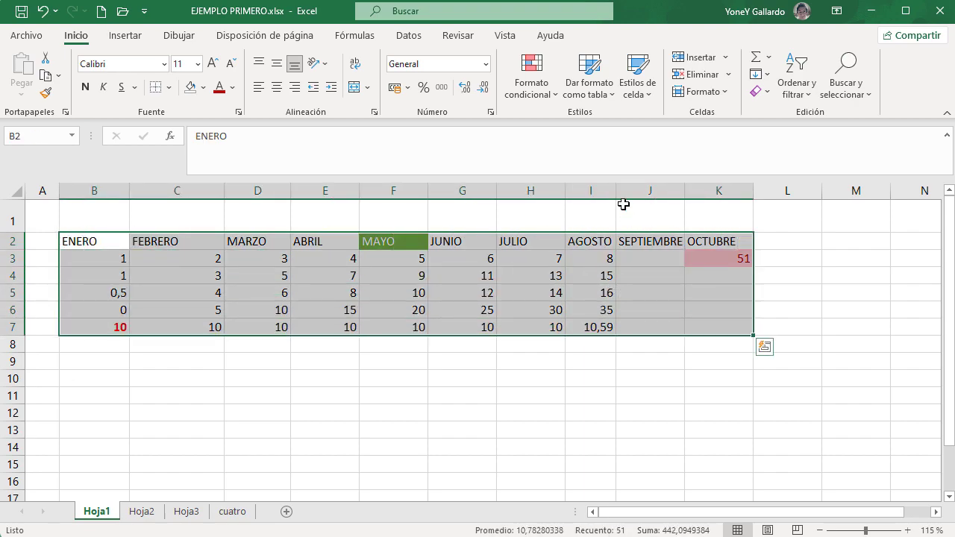
click(597, 412)
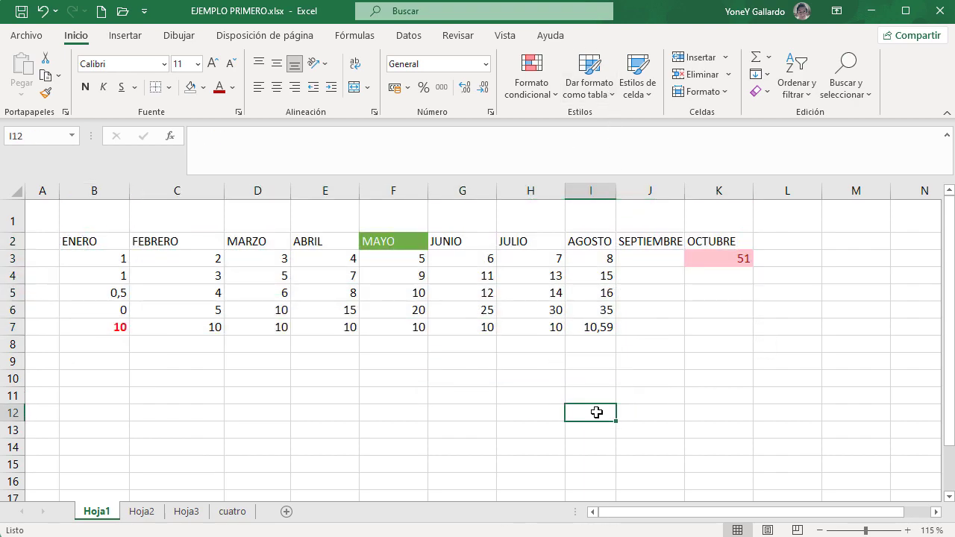
click(315, 274)
scroll(328, 339, up, 1)
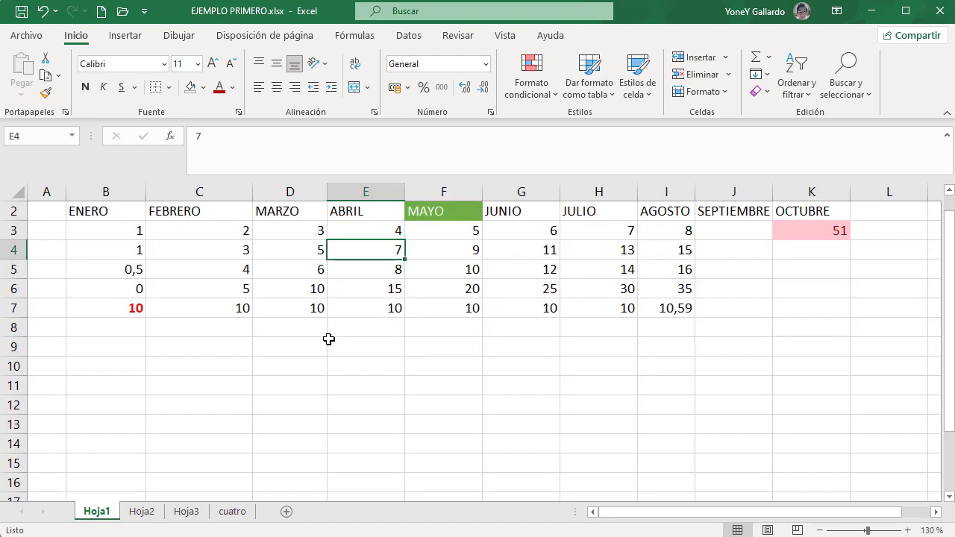
scroll(329, 339, up, 1)
click(340, 245)
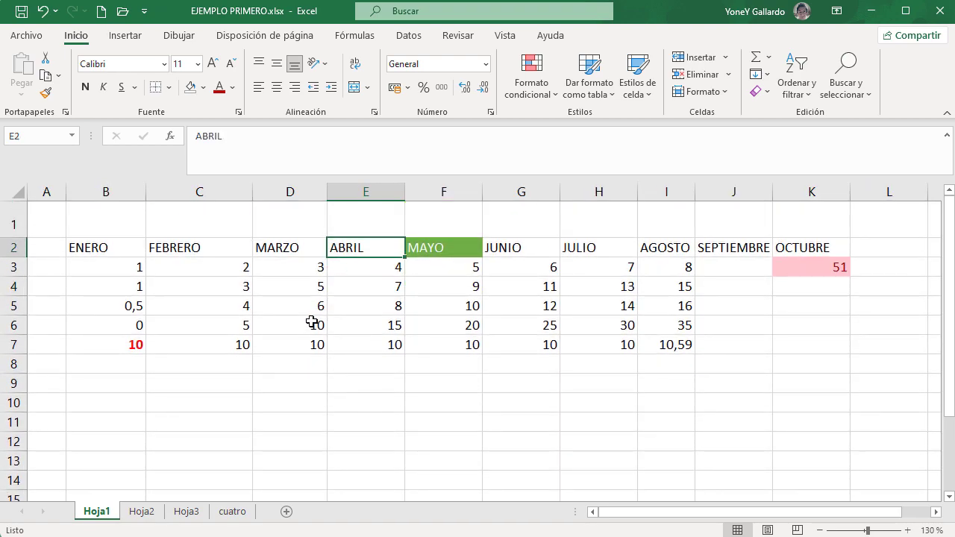
click(310, 324)
click(384, 326)
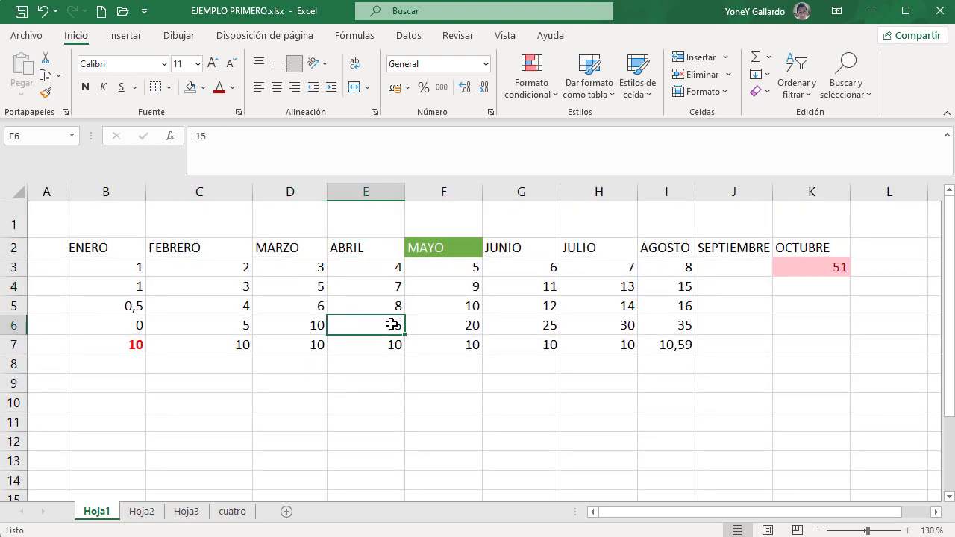
Examine the Eliminar options for cell E6 and highlight the column and row that contain it.
click(728, 75)
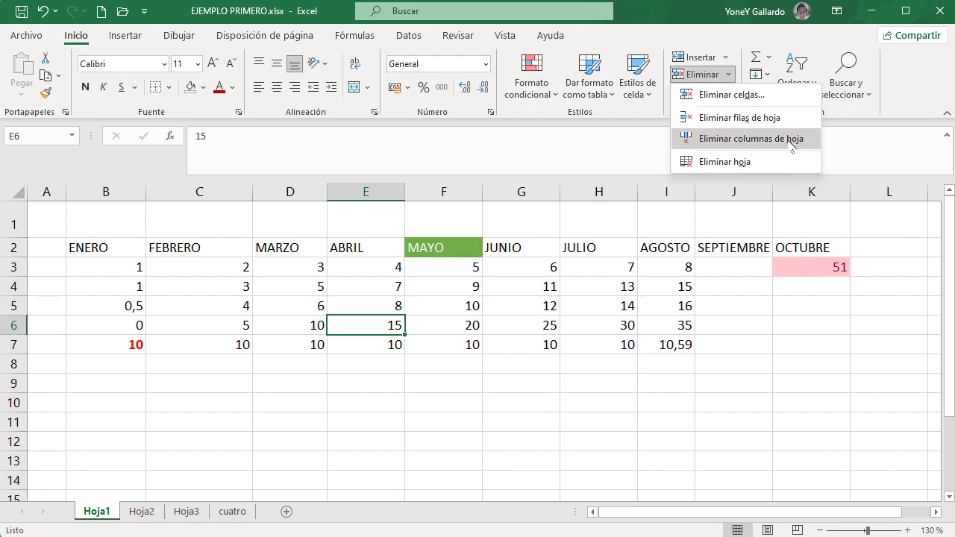
click(373, 187)
click(371, 192)
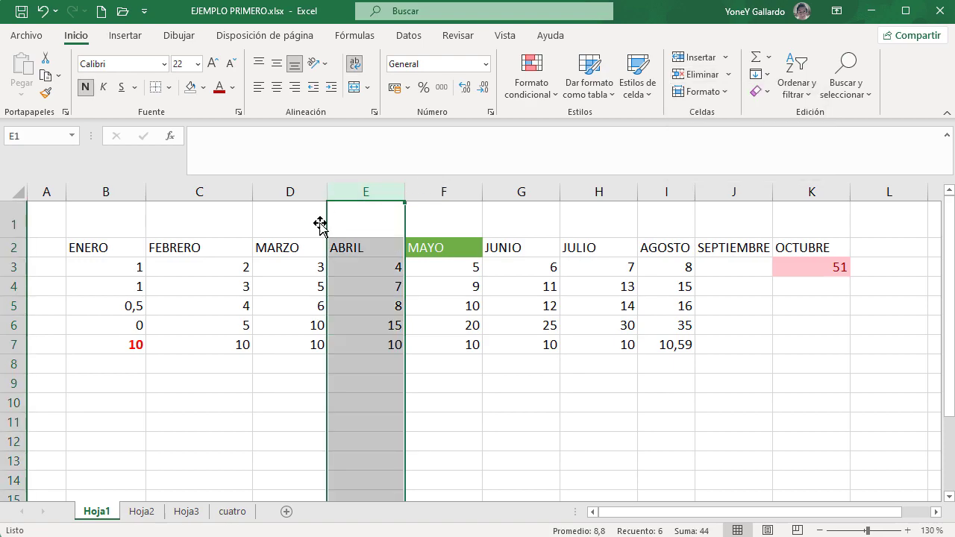
click(15, 325)
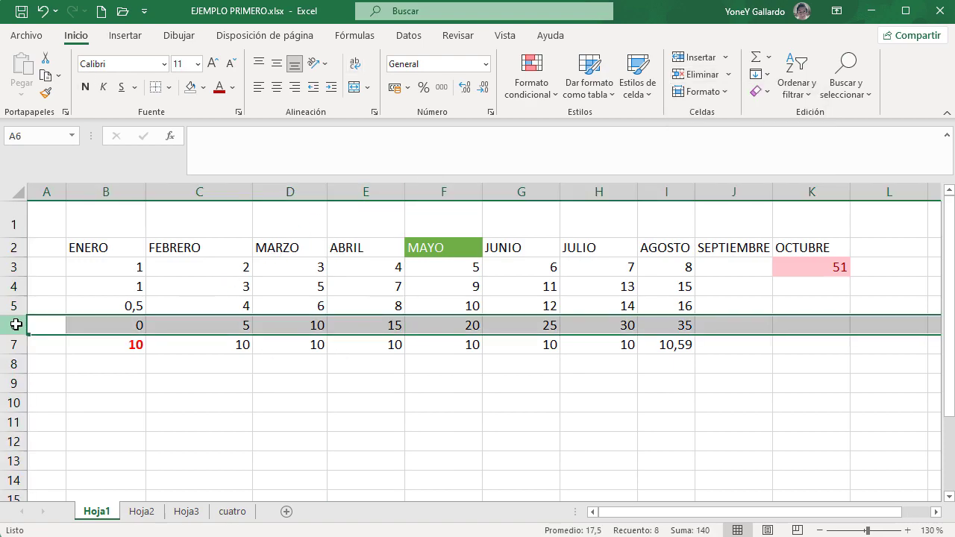
click(385, 324)
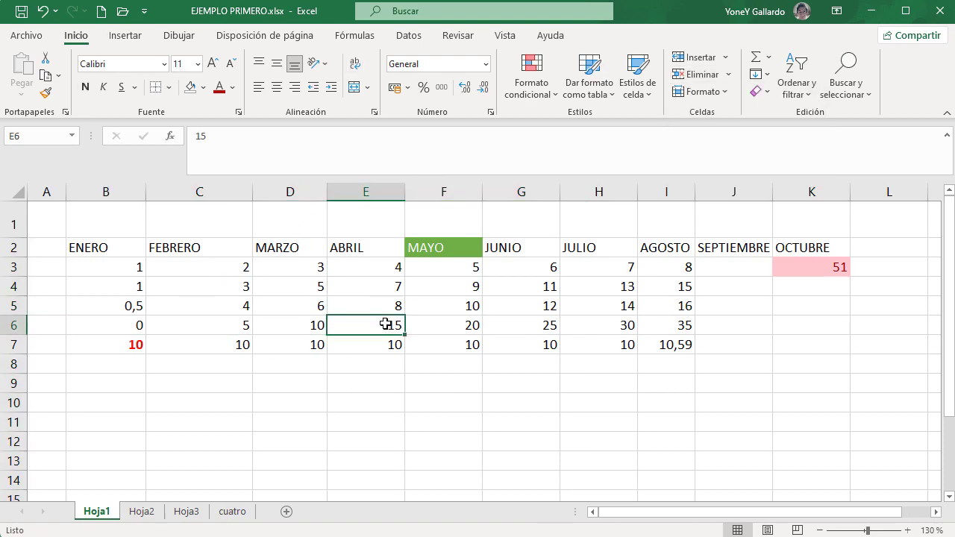
click(727, 74)
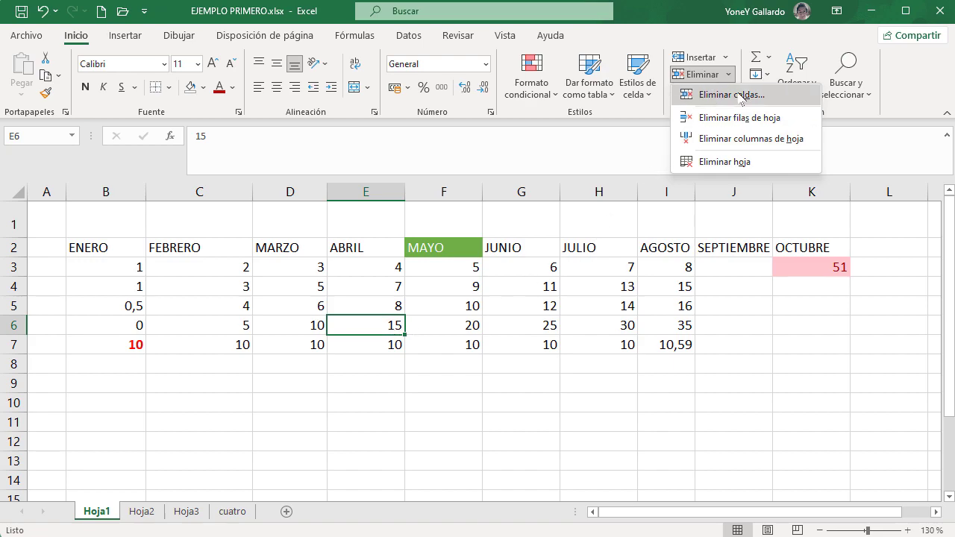
click(373, 322)
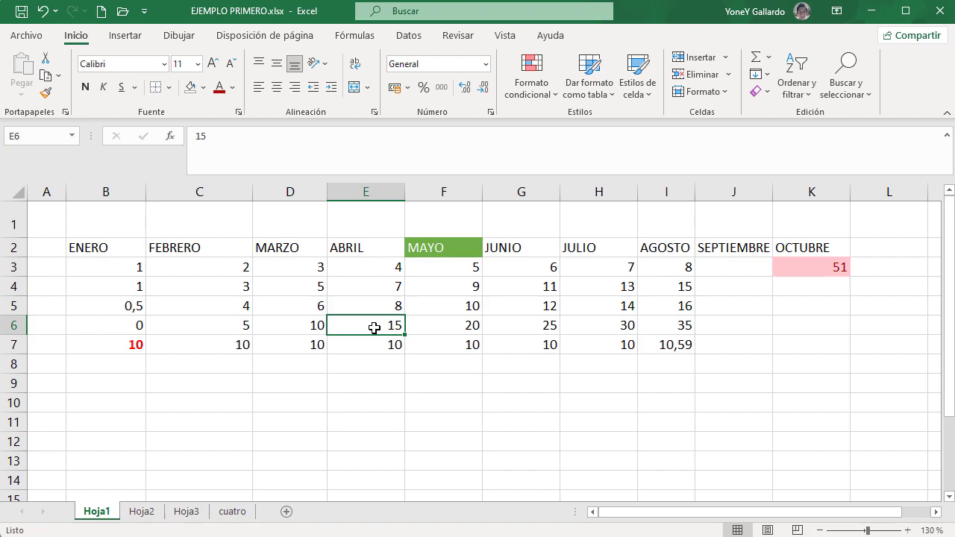
Clear everything from cell E6 with Borrar todo, and undo the clearing.
click(760, 91)
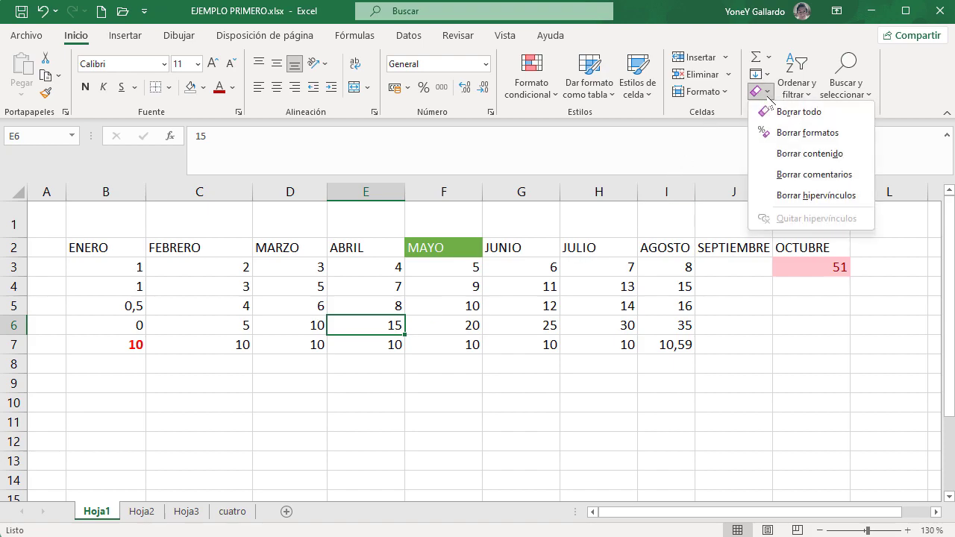
click(809, 112)
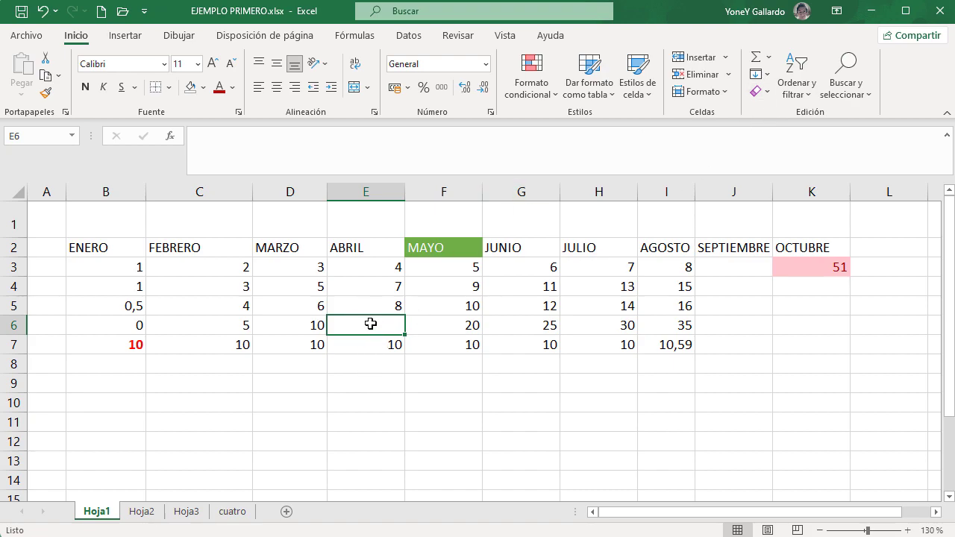
key(ctrl+z)
Delete cell E6 with its neighbours shifted to the left, and undo the deletion.
click(725, 75)
click(728, 94)
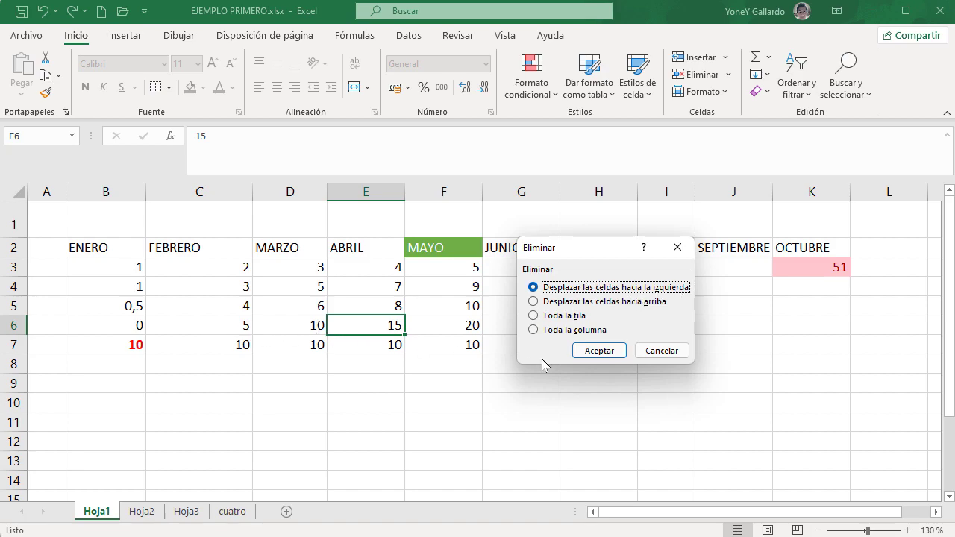
click(588, 352)
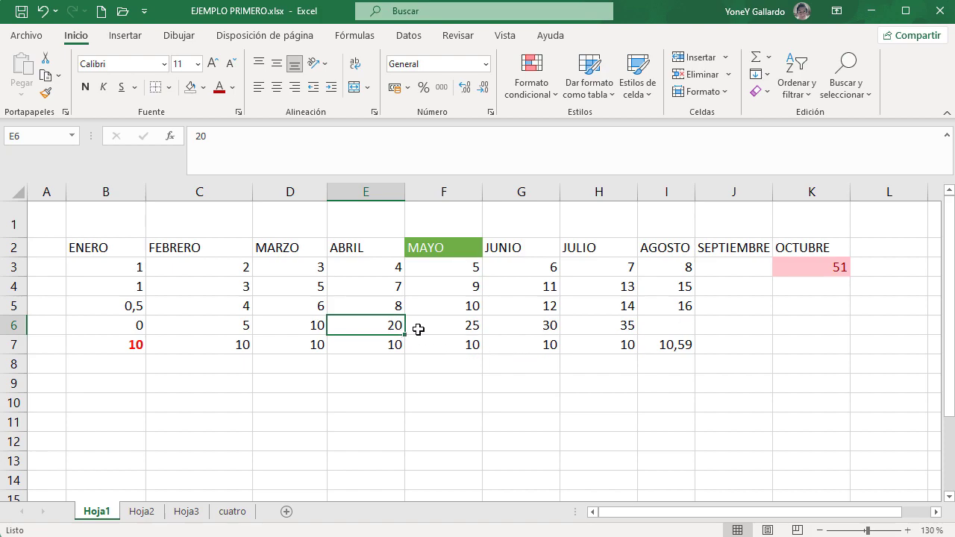
click(675, 323)
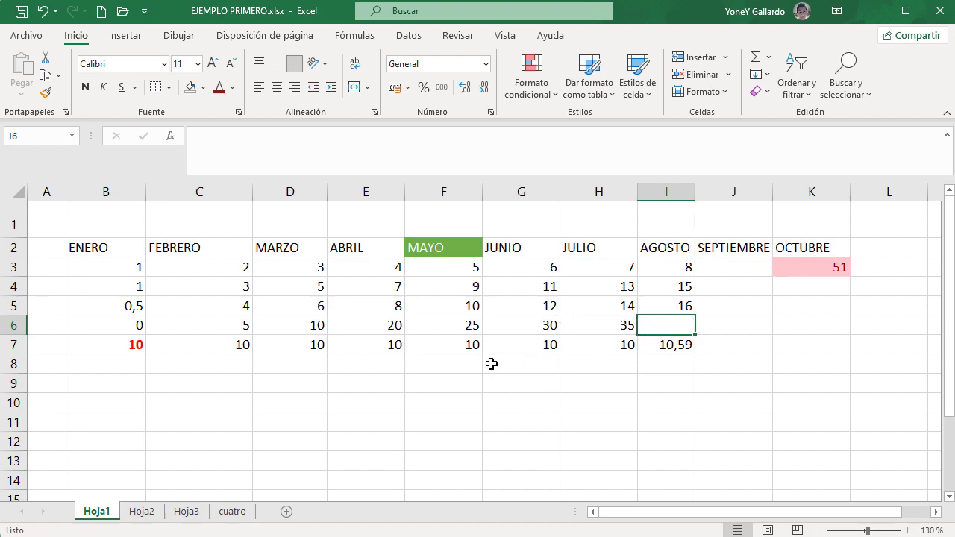
key(ctrl+z)
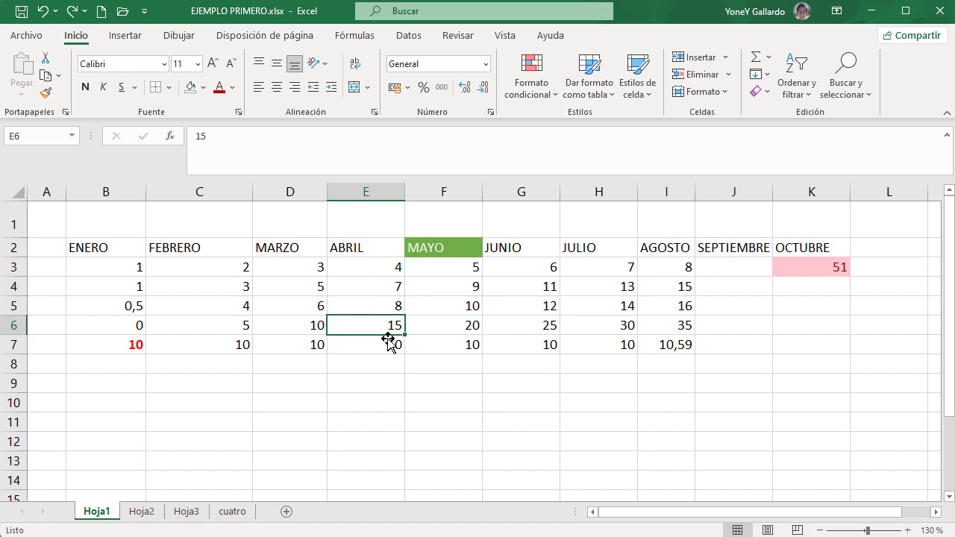
Insert a sheet row above row 6, select the new row, and undo the insertion.
click(725, 57)
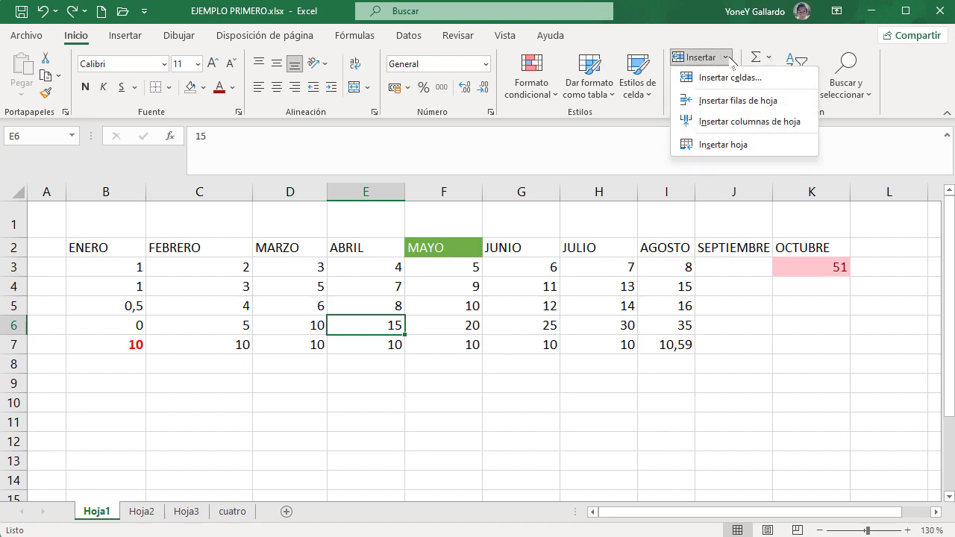
click(749, 102)
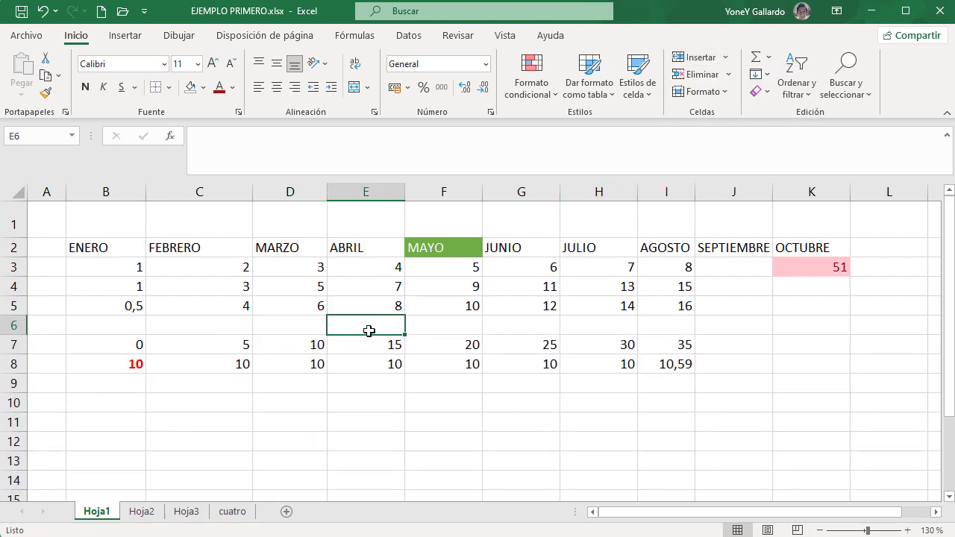
click(16, 325)
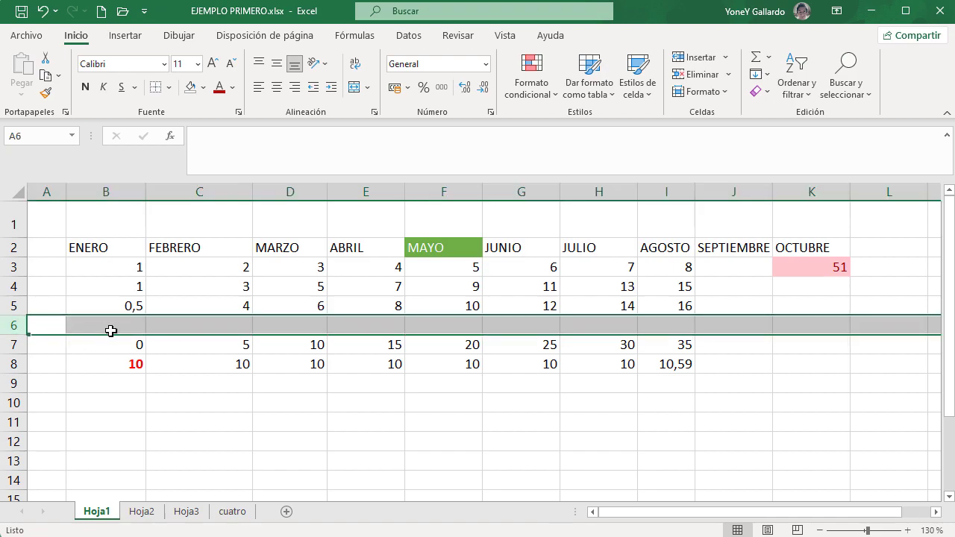
key(ctrl+z)
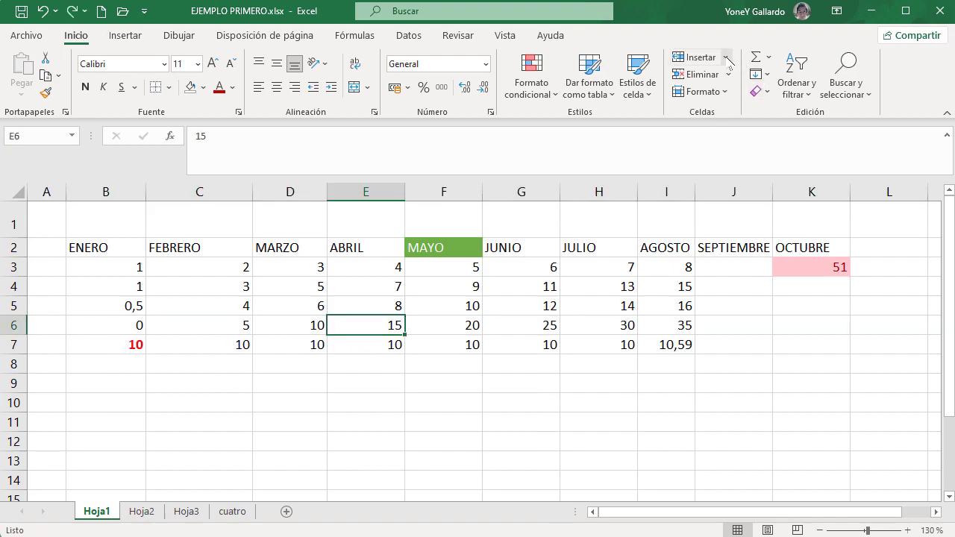
Insert a sheet column before the ABRIL column, and undo the insertion.
click(723, 57)
click(743, 123)
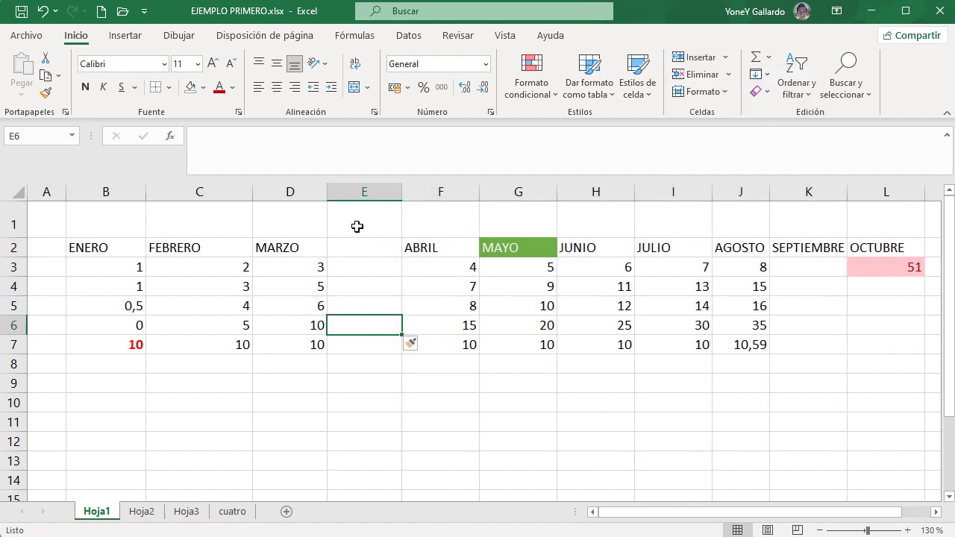
click(361, 194)
key(ctrl+z)
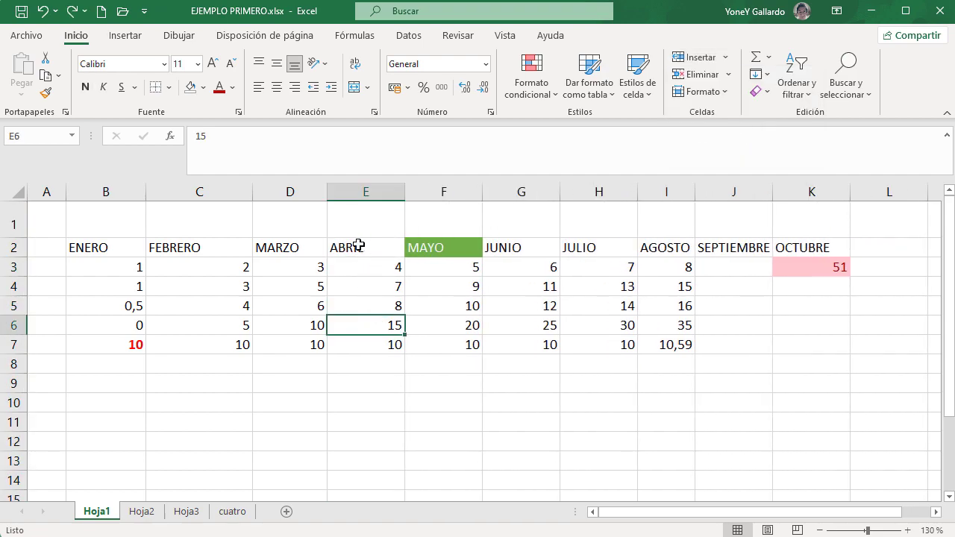
Delete the ABRIL sheet column E, and undo the deletion.
click(701, 74)
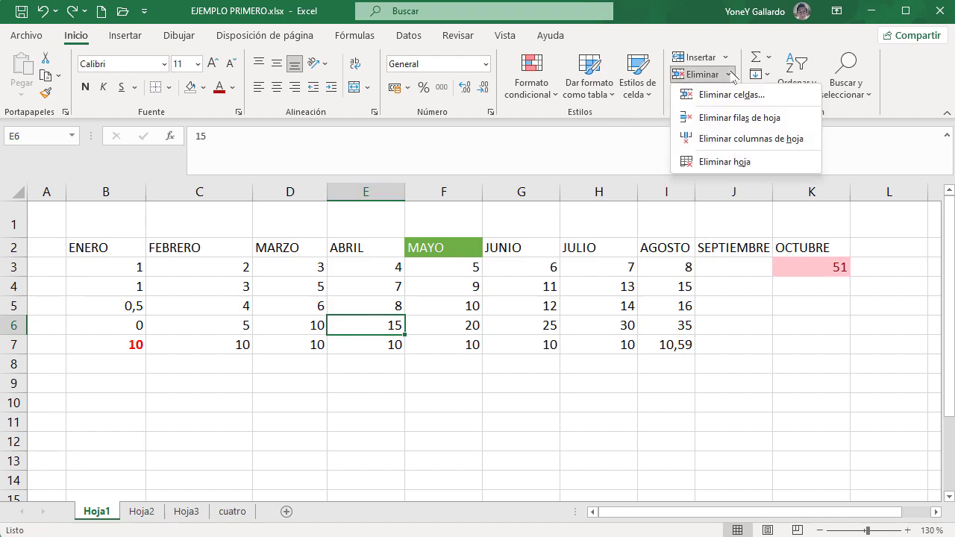
click(752, 138)
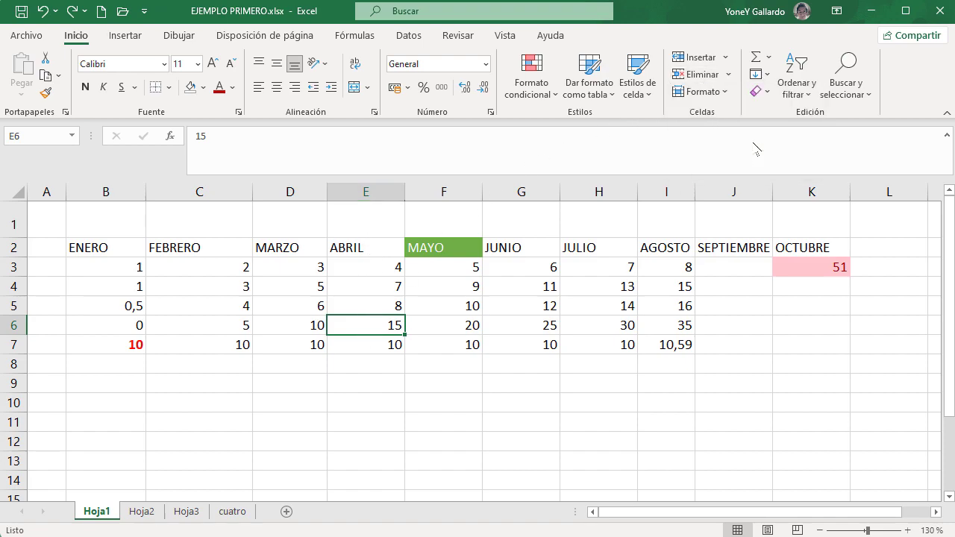
key(ctrl+z)
Delete sheet row 7 of the monthly table, and undo the deletion.
click(385, 345)
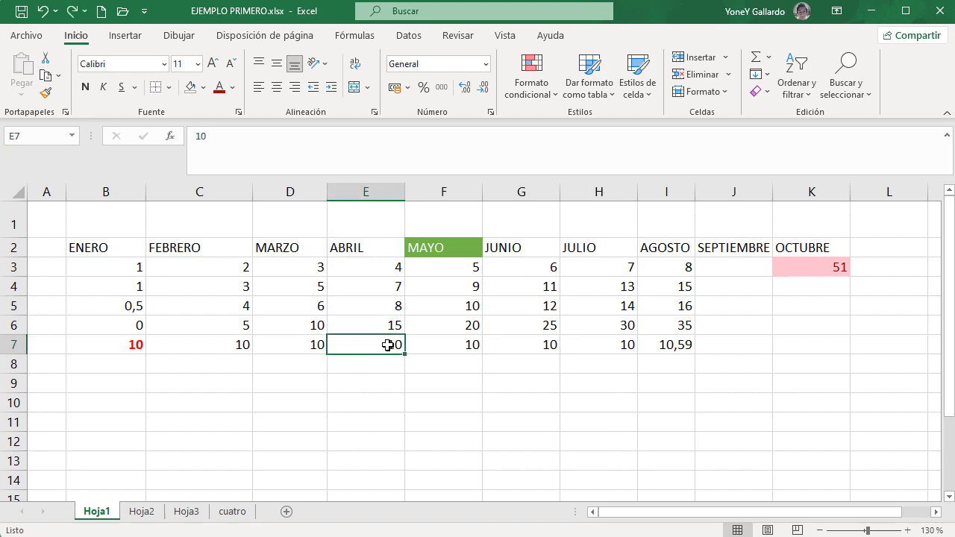
click(10, 345)
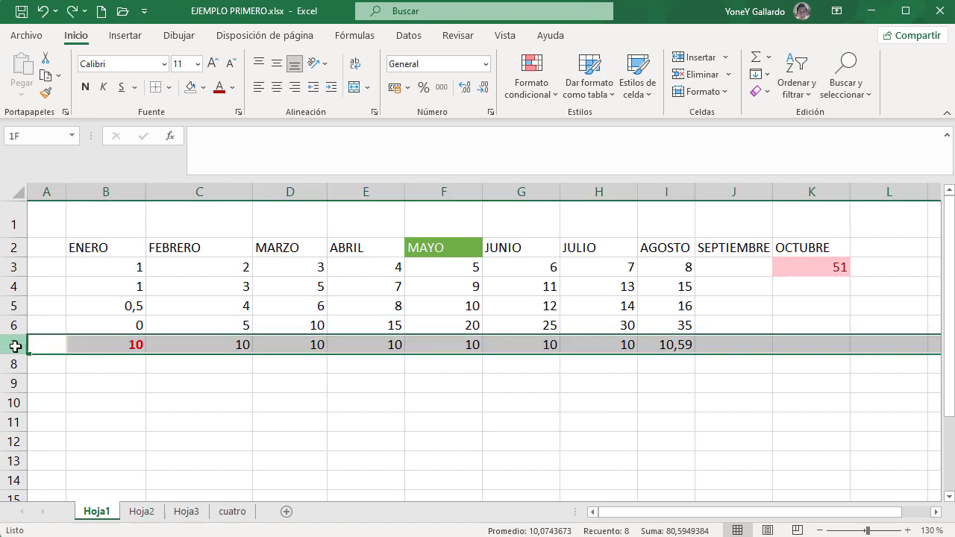
click(455, 340)
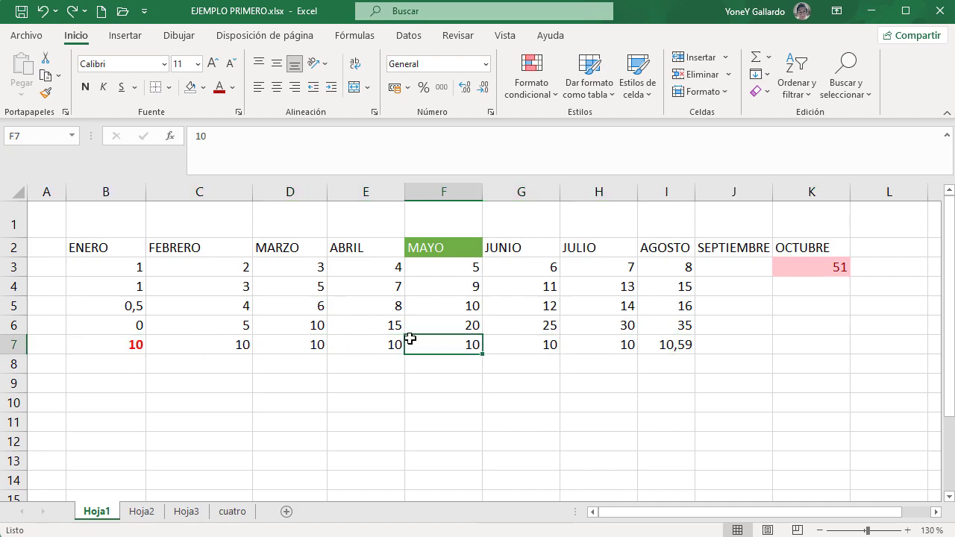
click(730, 74)
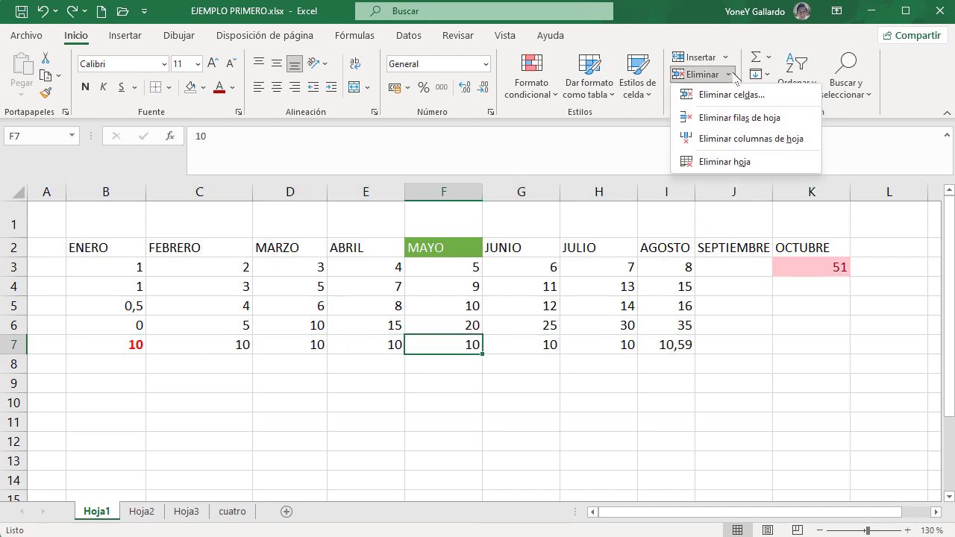
click(765, 119)
key(ctrl+z)
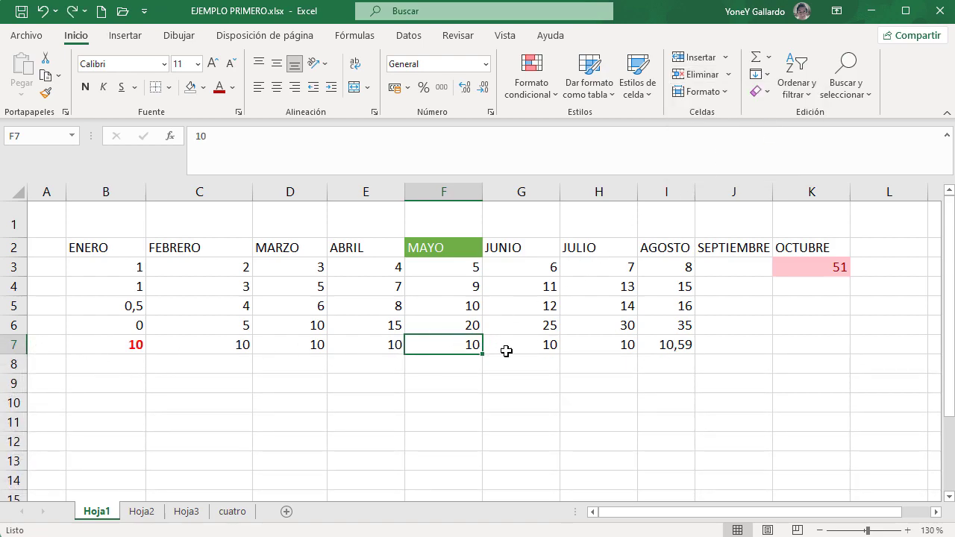
Insert a cell at F5 with the existing cells shifted to the right, check the displaced values in row 5, and undo the insertion.
click(470, 371)
click(450, 275)
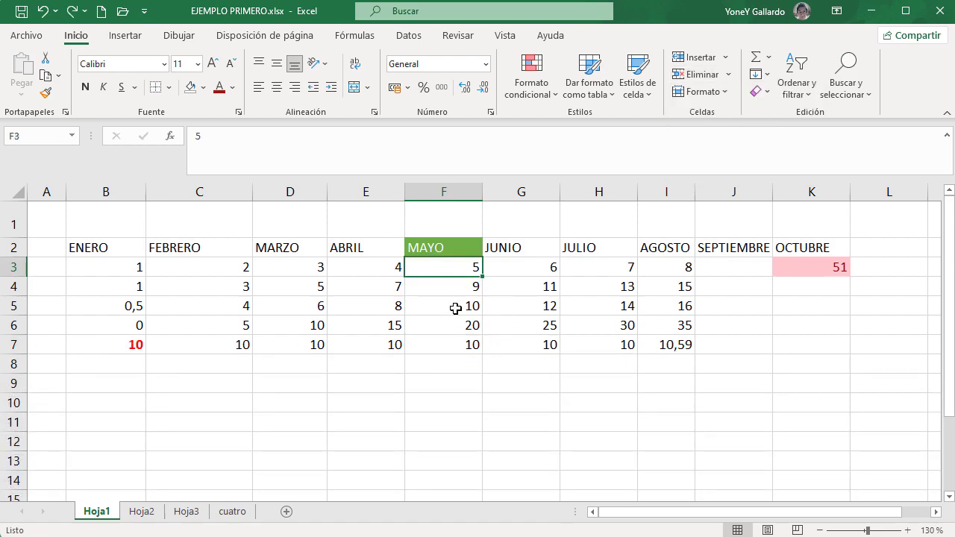
click(460, 306)
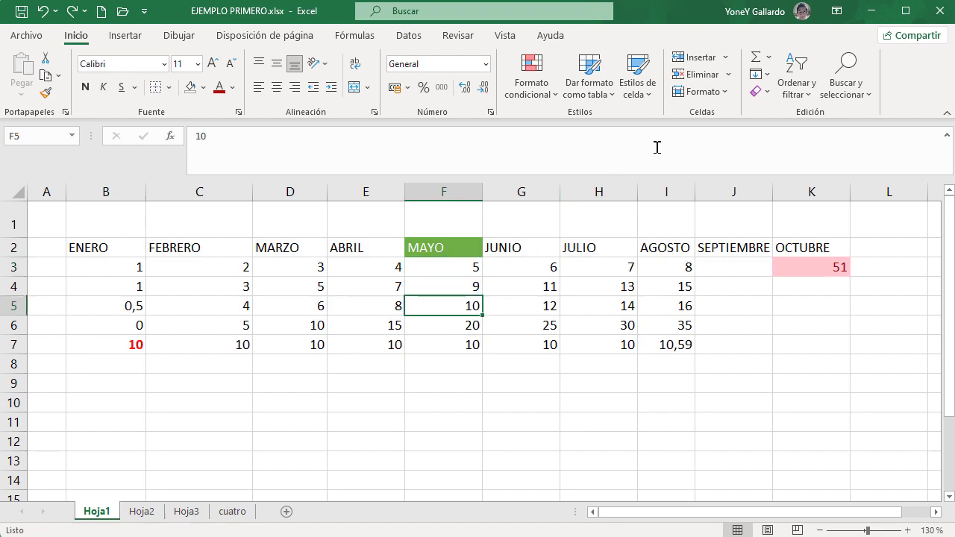
click(726, 59)
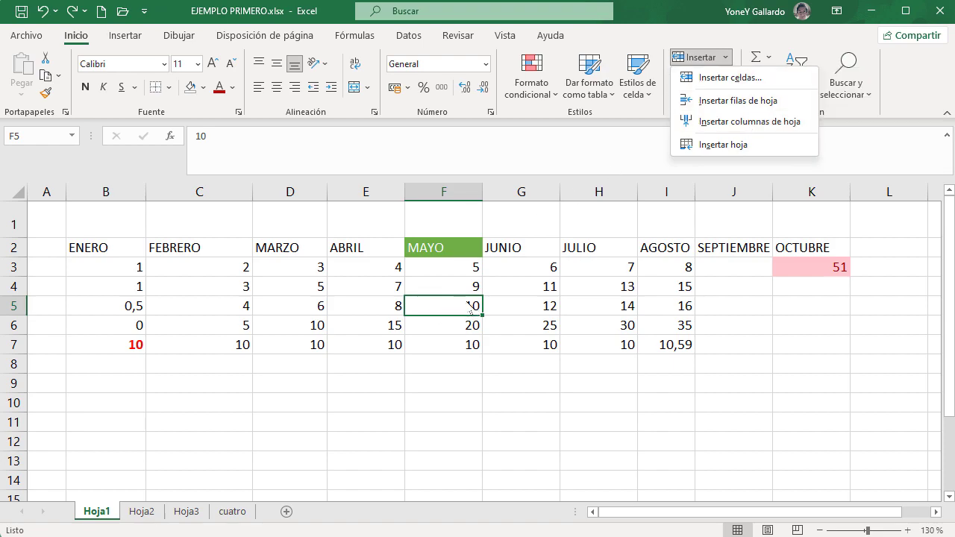
click(737, 77)
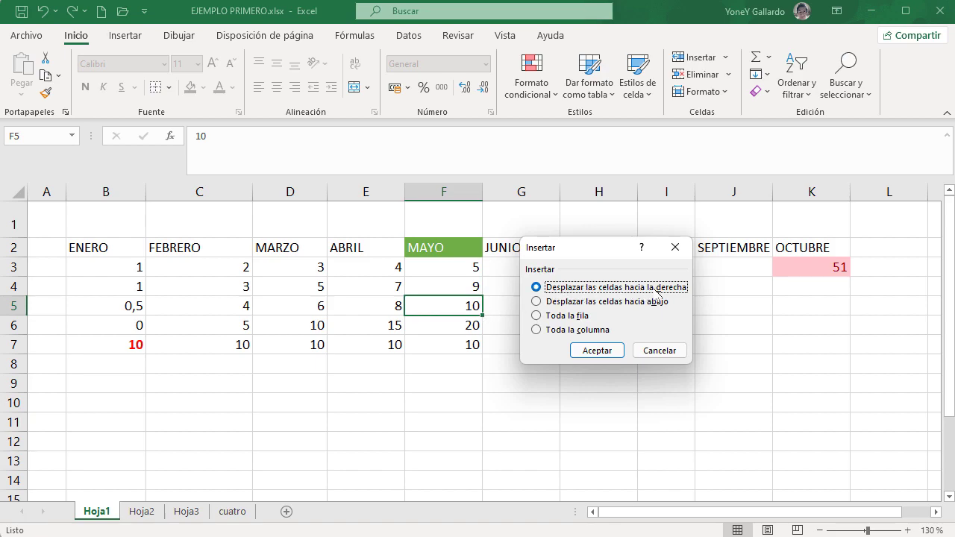
drag(622, 252, 562, 384)
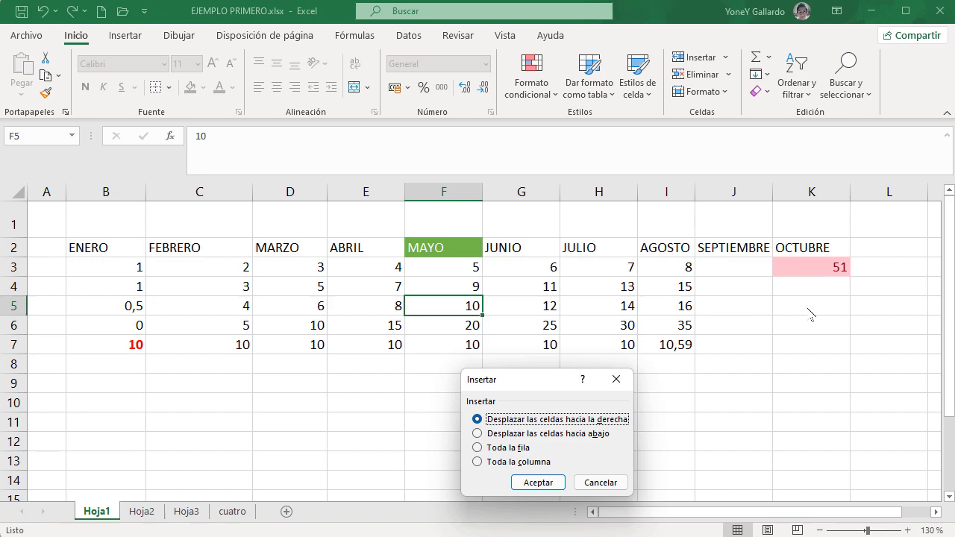
click(538, 481)
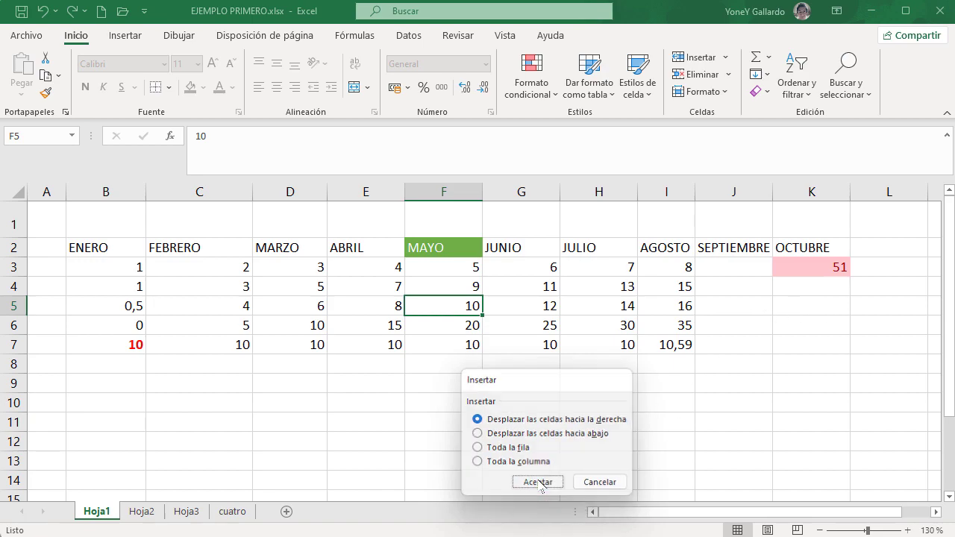
click(545, 309)
click(619, 308)
click(666, 306)
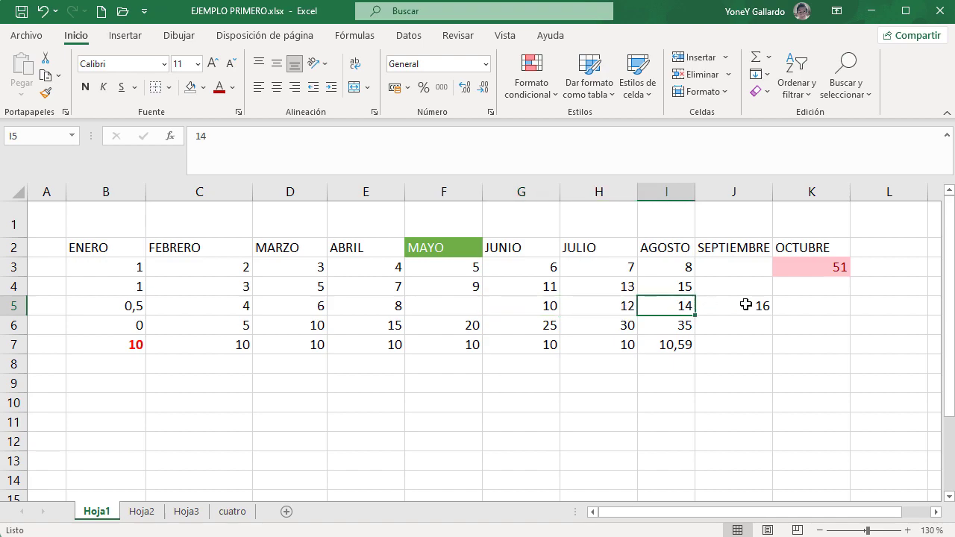
click(731, 305)
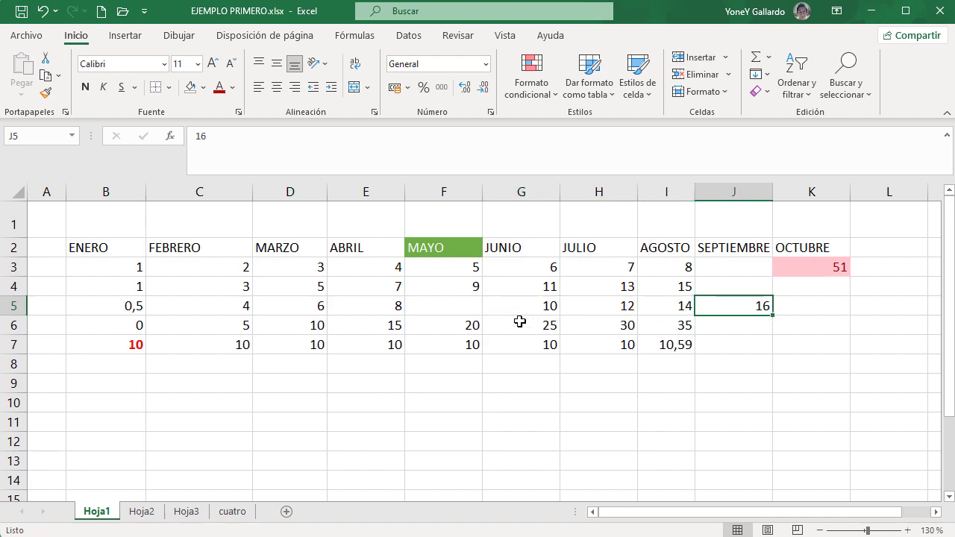
key(ctrl+z)
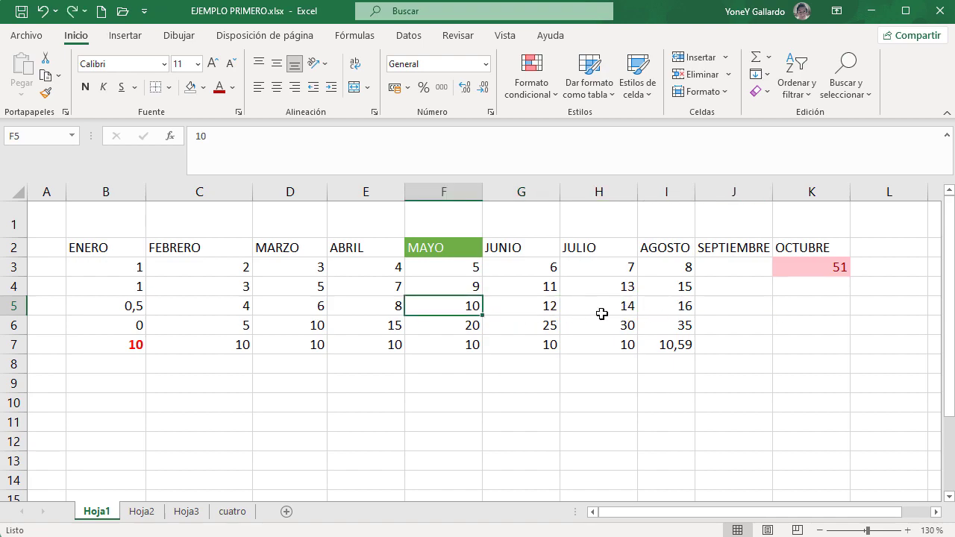
Insert an entire column before MAYO using the cell insertion options at F5, select the new column, and undo the insertion.
click(725, 58)
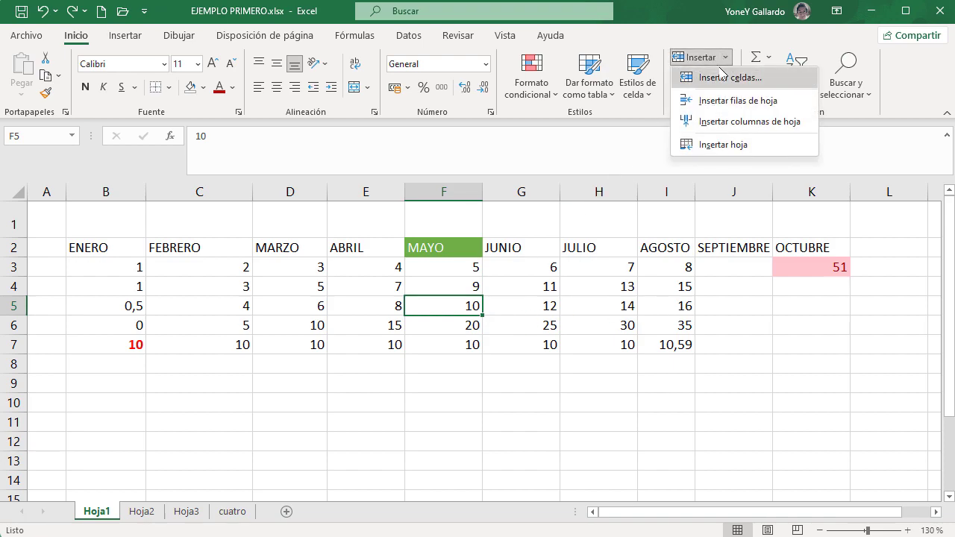
click(725, 71)
click(569, 435)
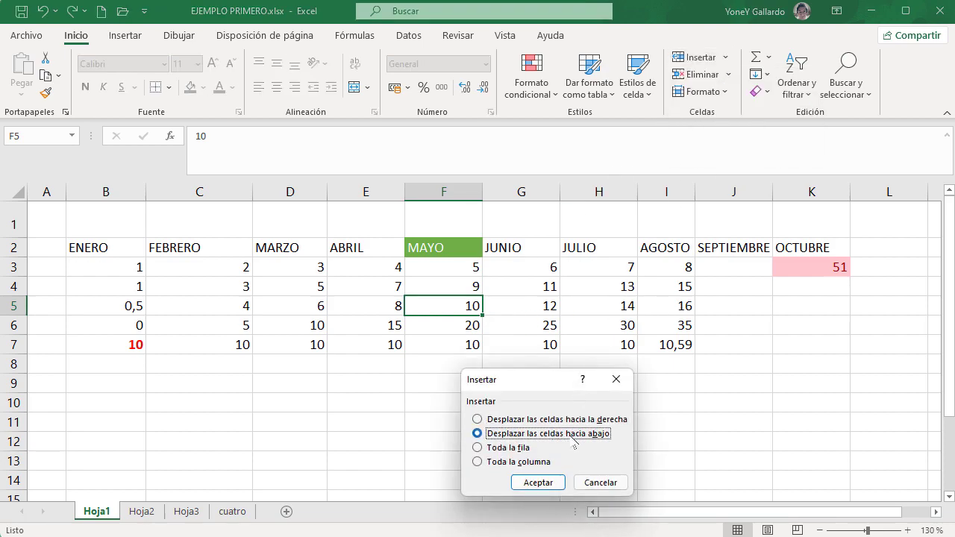
click(526, 448)
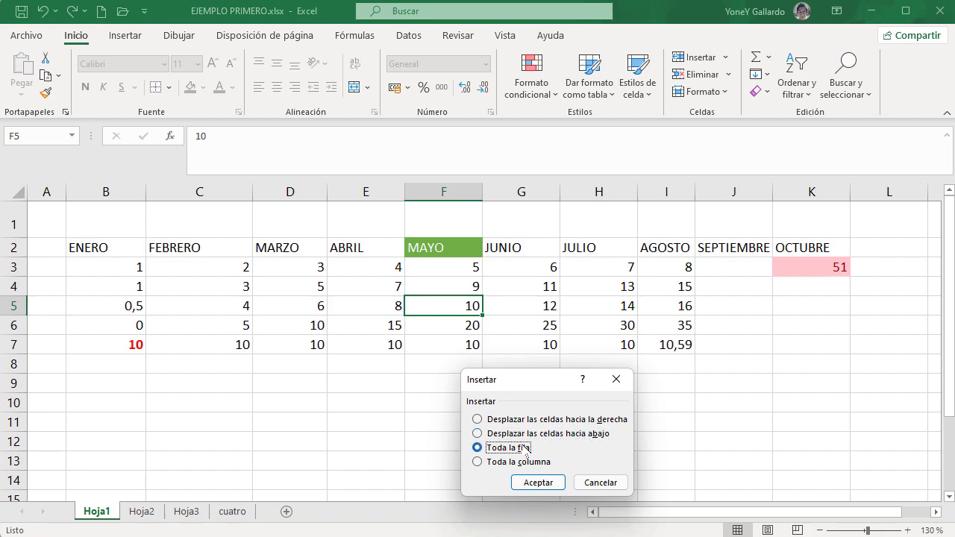
click(526, 463)
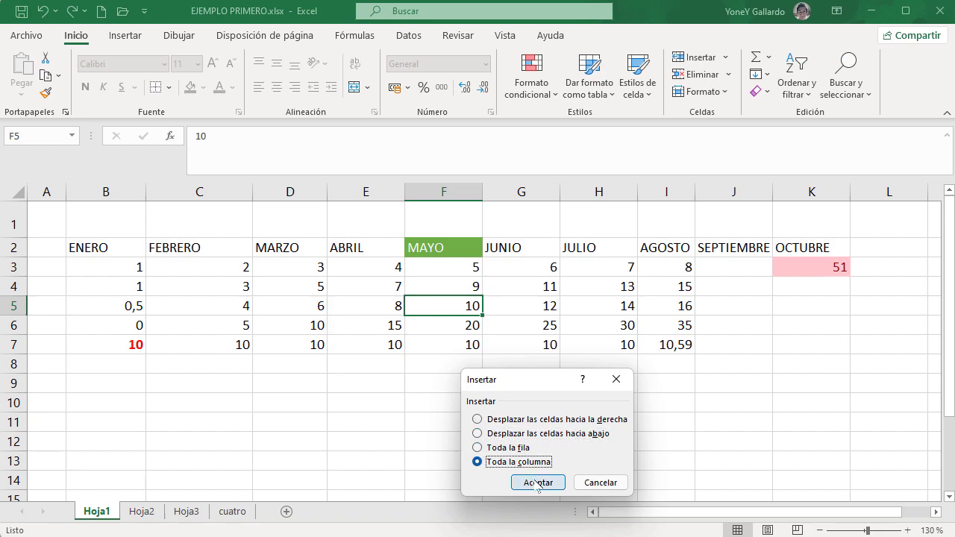
click(537, 483)
click(438, 194)
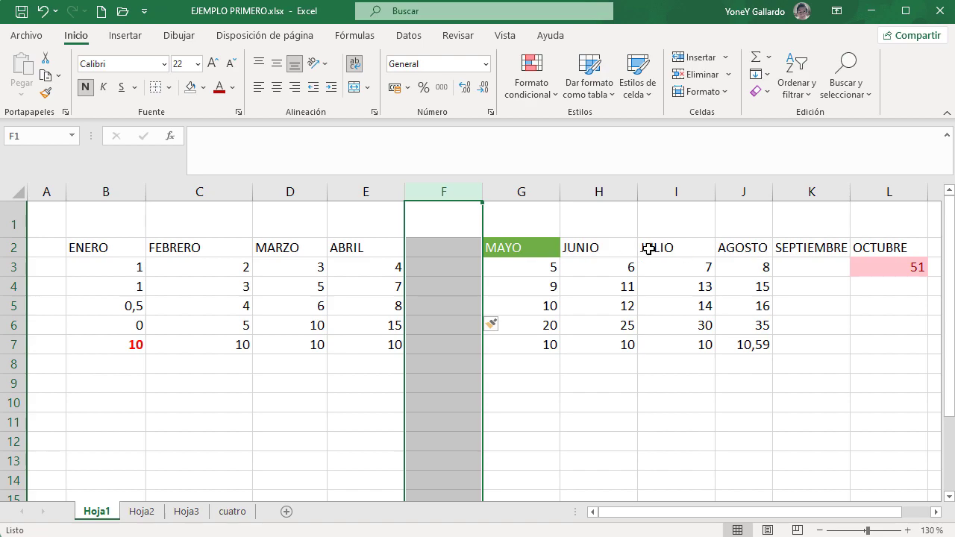
key(ctrl+z)
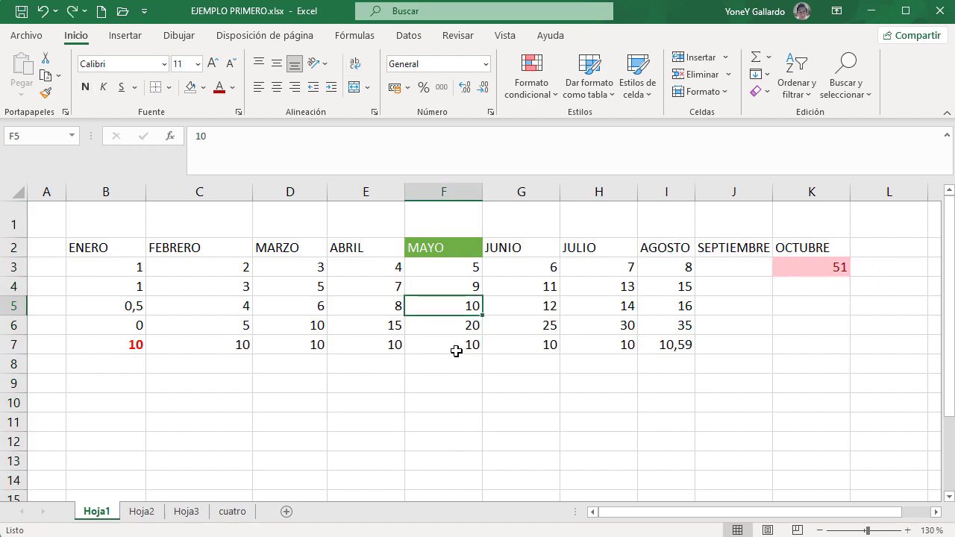
click(112, 249)
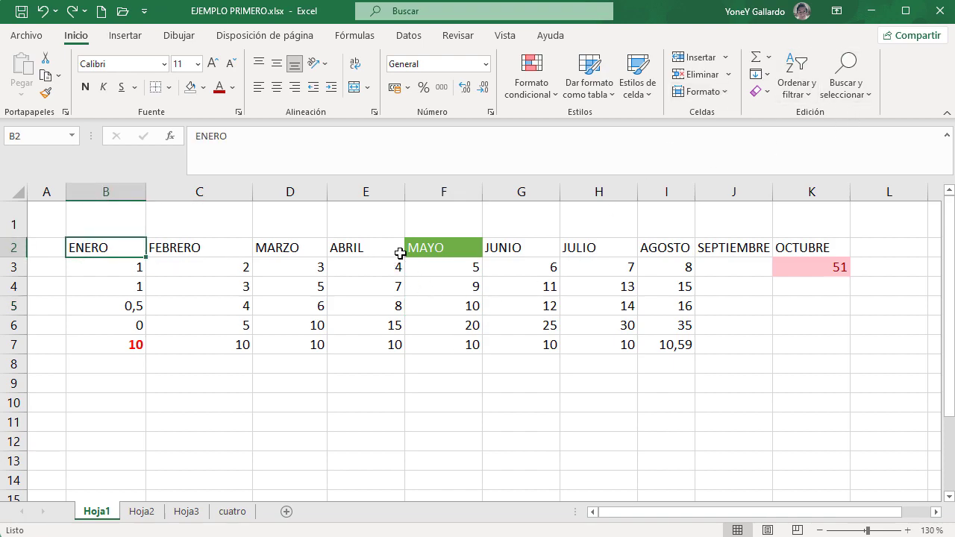
click(461, 321)
click(468, 306)
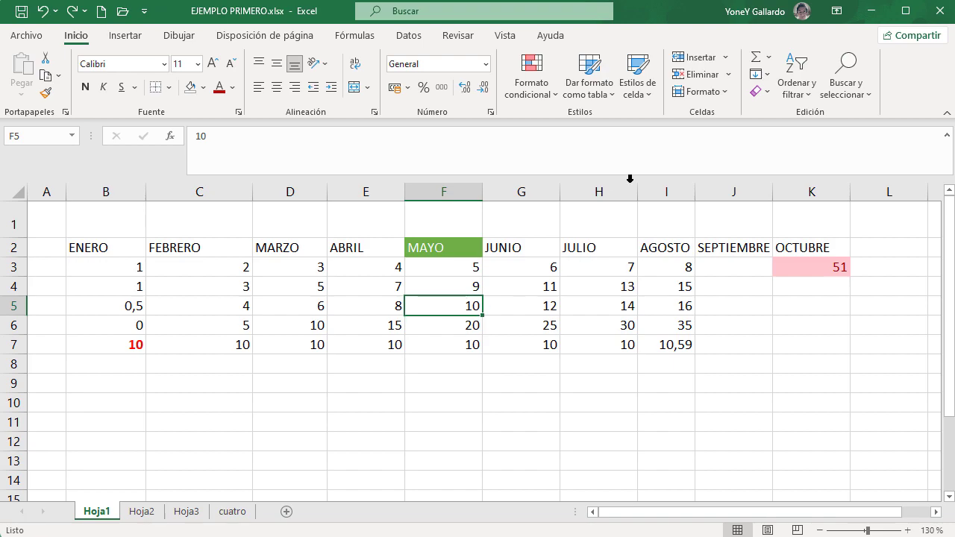
click(727, 91)
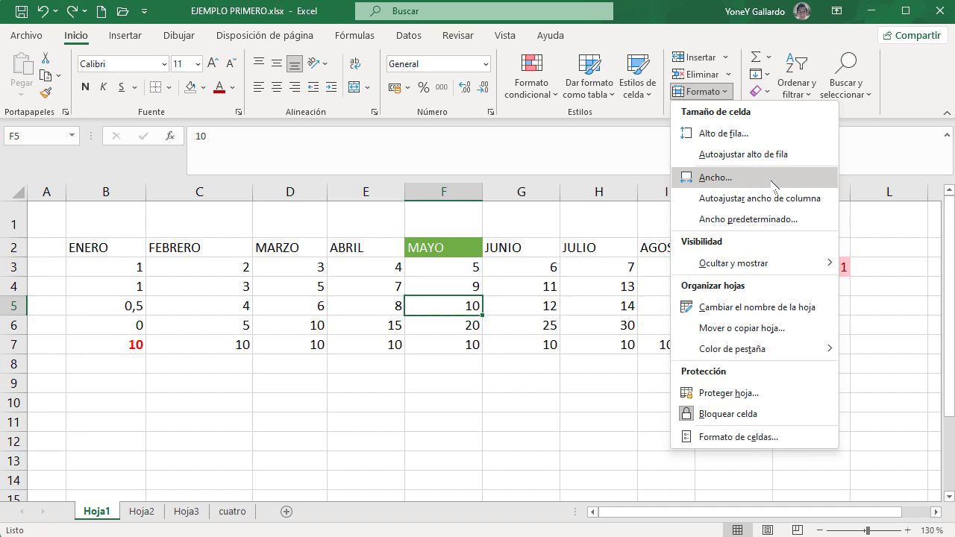
click(697, 21)
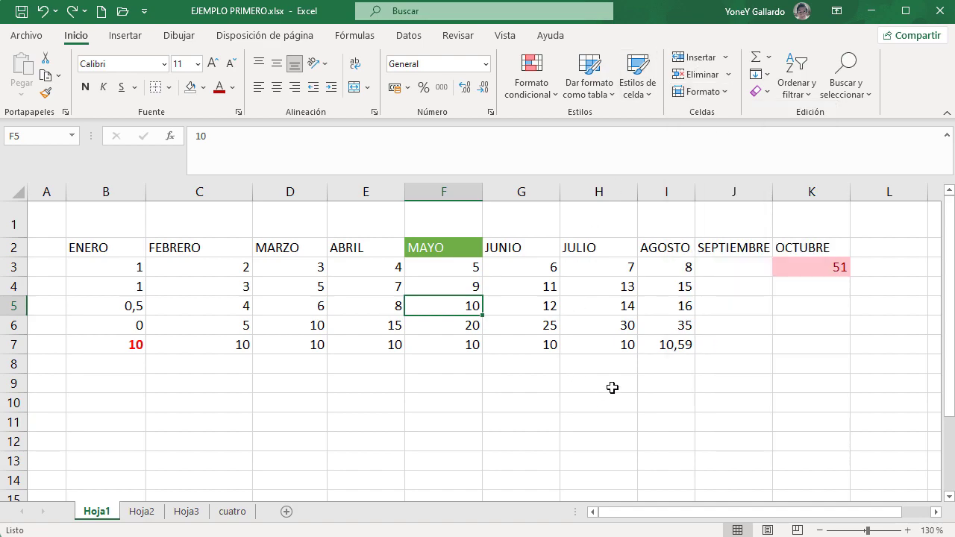
click(769, 58)
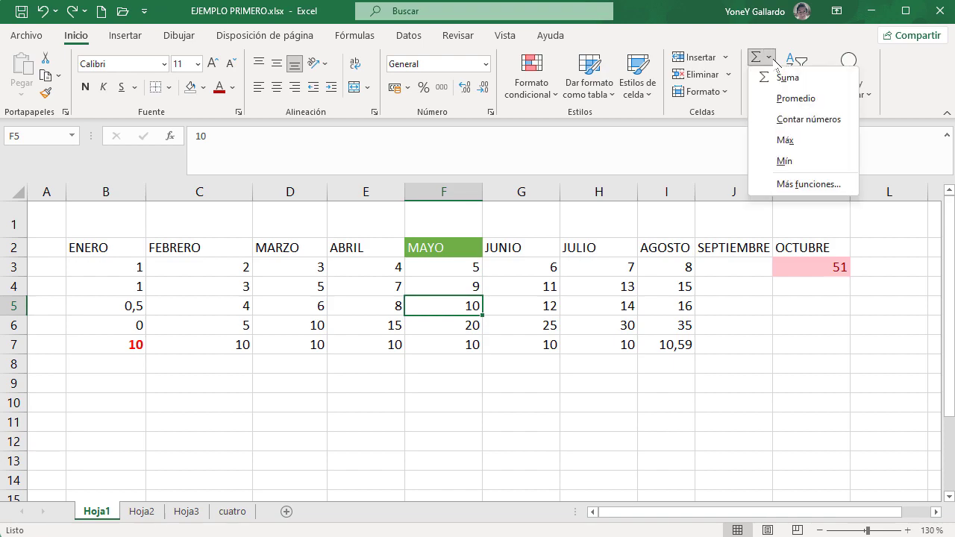
click(692, 418)
Sum the MAYO values over the range F3:F10, with the total placed in cell F10.
scroll(335, 434, up, 3)
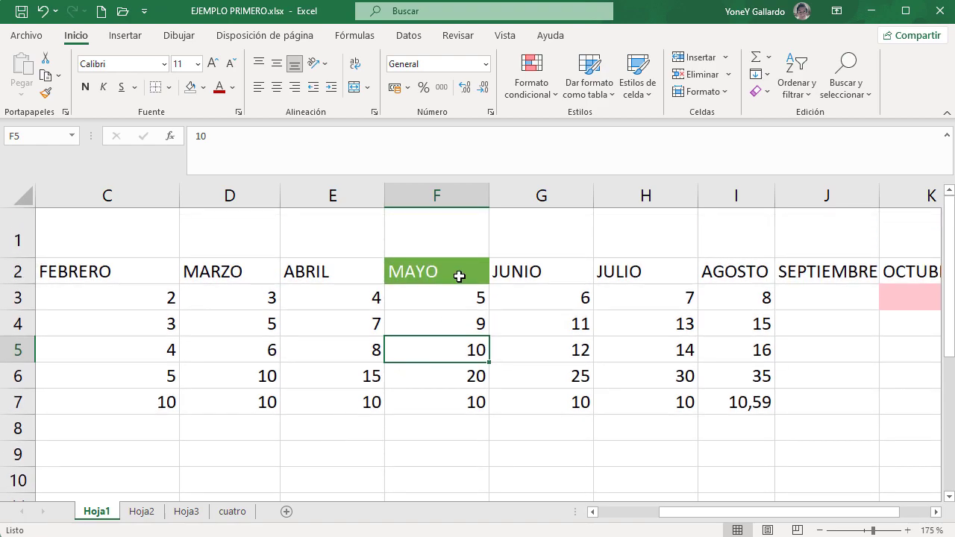
drag(456, 297, 452, 455)
click(454, 298)
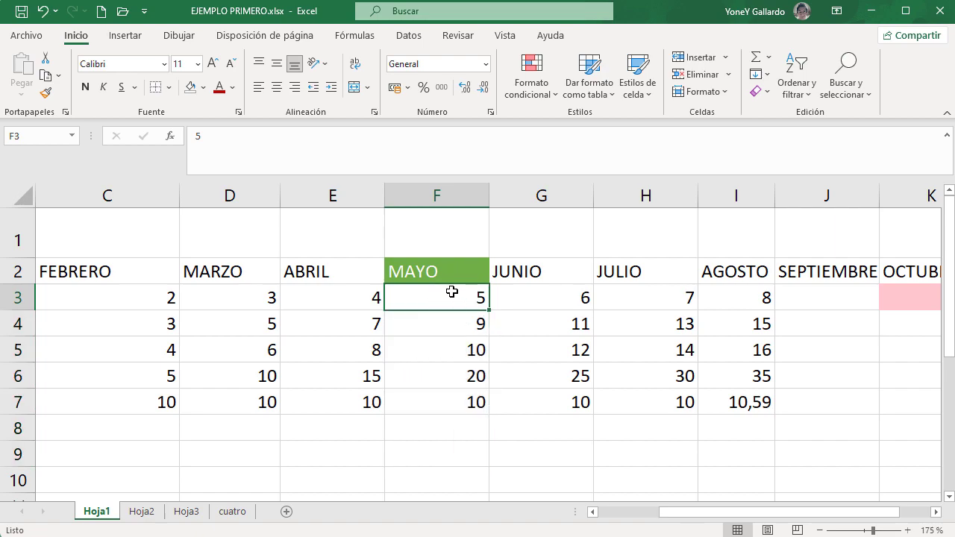
drag(453, 303, 446, 476)
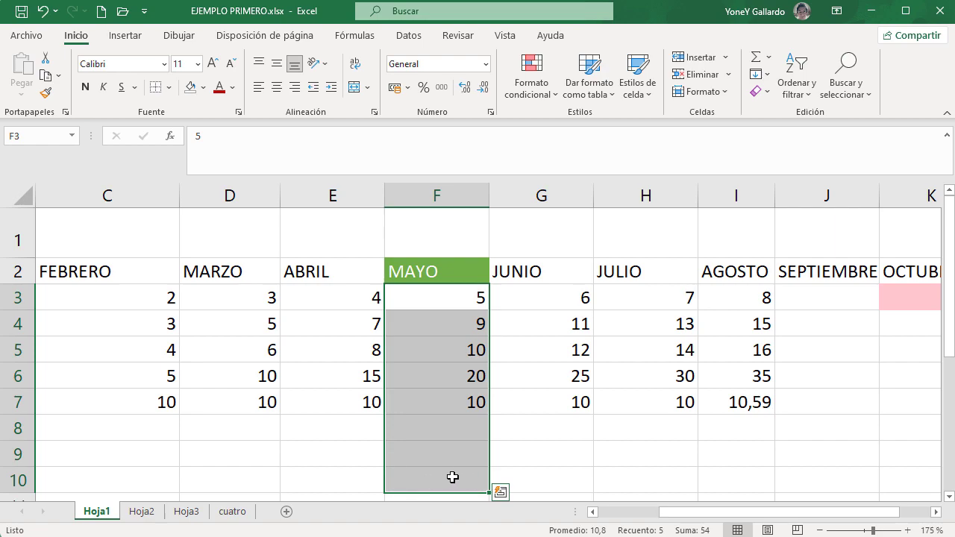
click(756, 57)
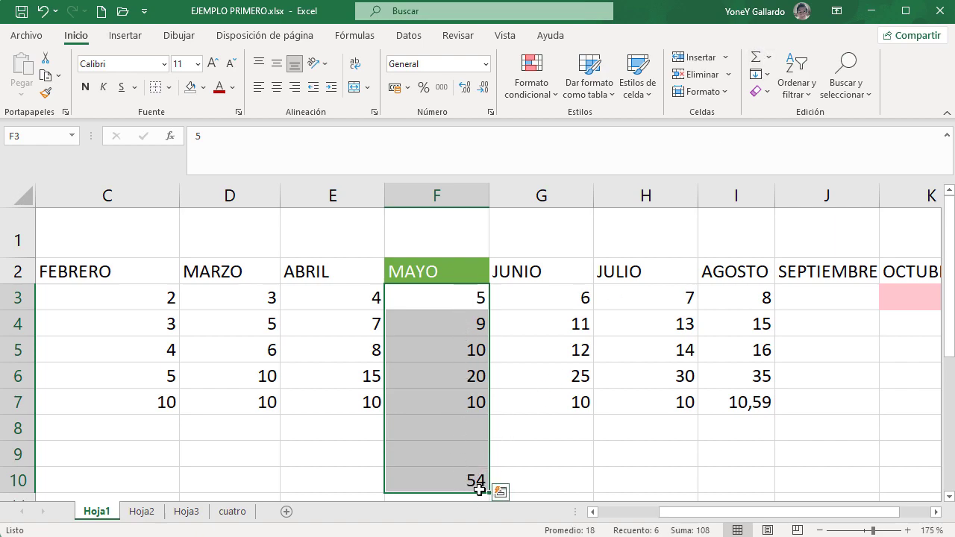
Set the first MAYO value in cell F3 to 30 and check the sum formula in F10.
click(463, 349)
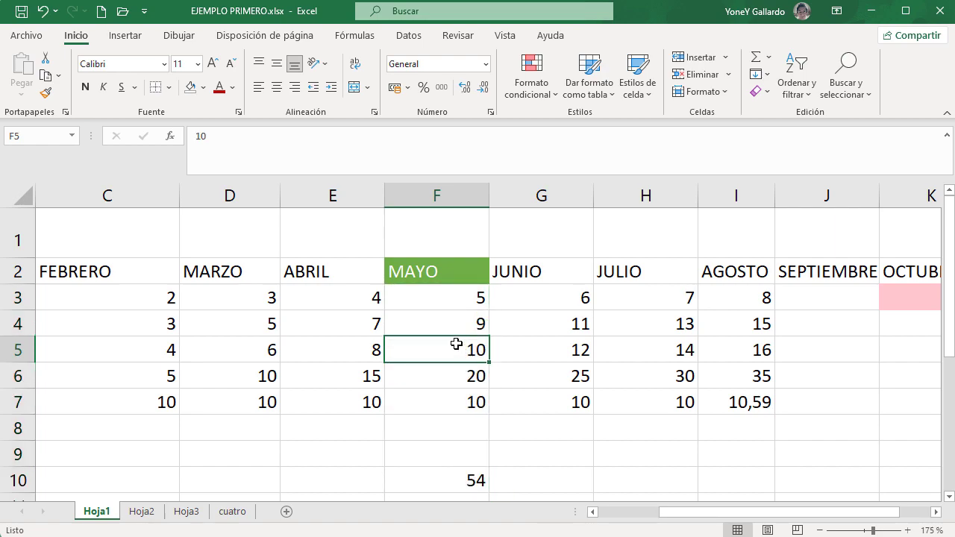
click(464, 299)
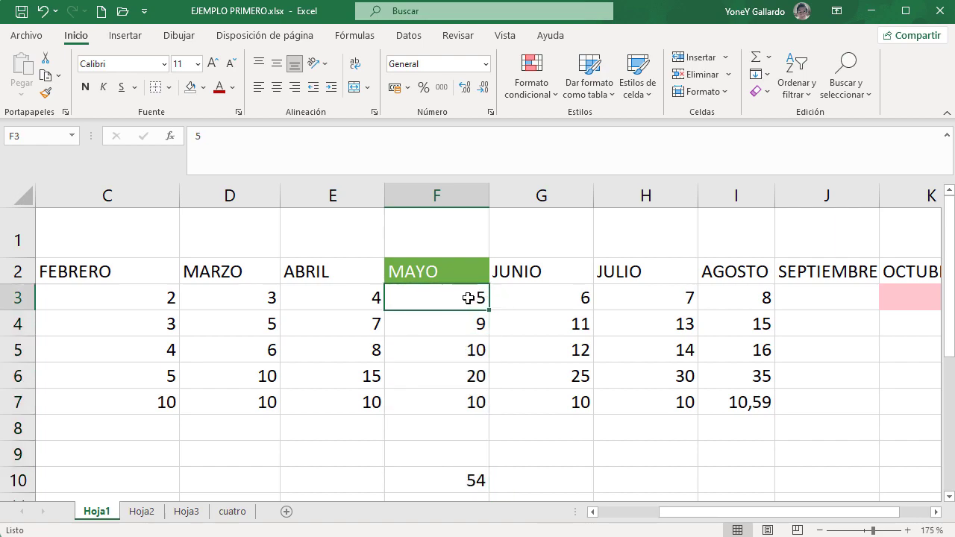
text(30)
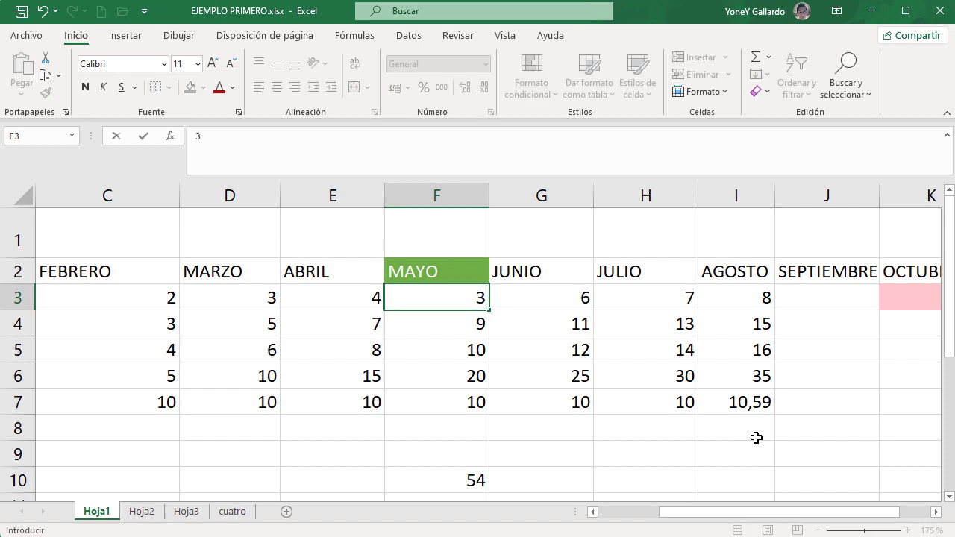
key(Return)
click(452, 480)
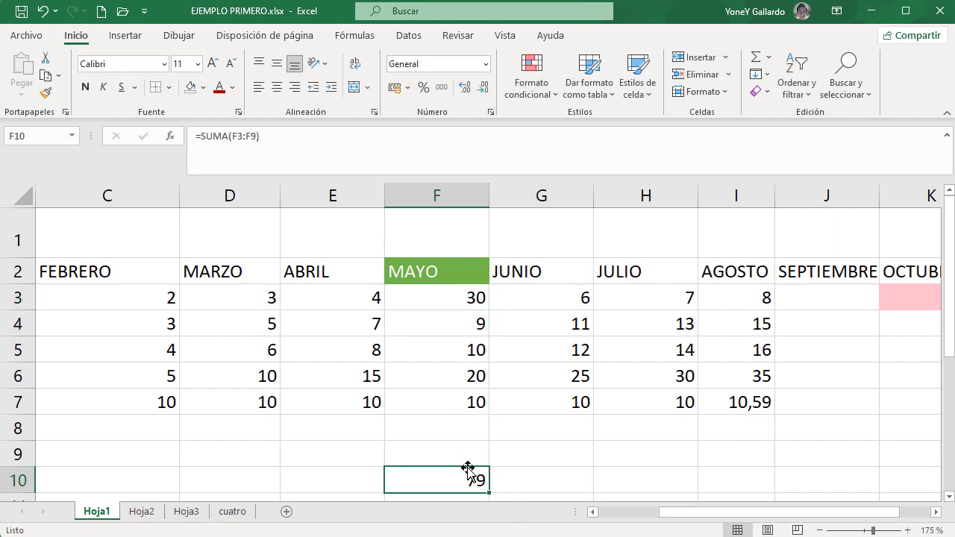
Clear the sum from F10 and calculate the average (Promedio) of the MAYO values in that cell, using the range F3:F10.
key(Delete)
mouse_move(462, 436)
mouse_down()
mouse_move(467, 477)
mouse_move(467, 444)
mouse_up()
drag(465, 301, 464, 481)
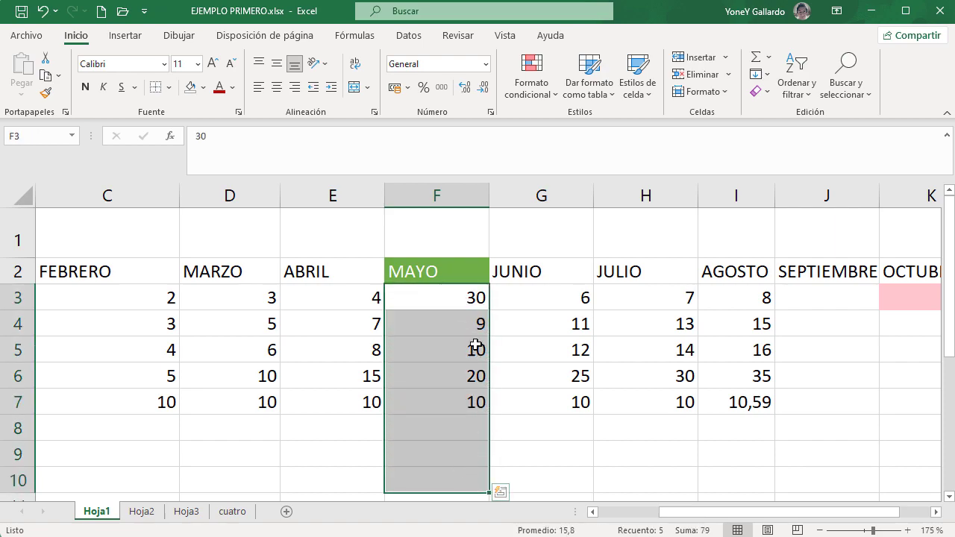
click(768, 57)
click(817, 97)
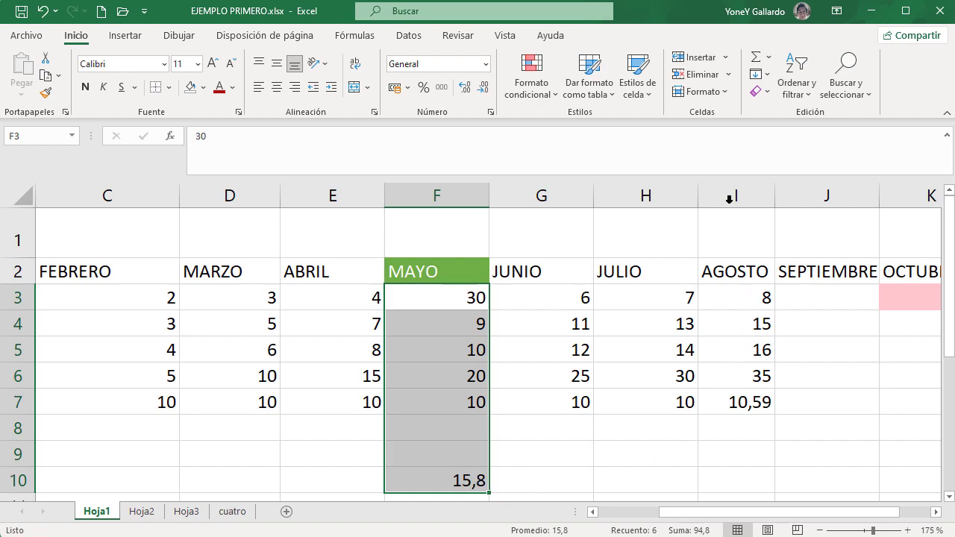
Undo the MAYO average in F10 and count the numbers (Contar números) in the range F3:F10 instead.
key(ctrl+z)
click(769, 58)
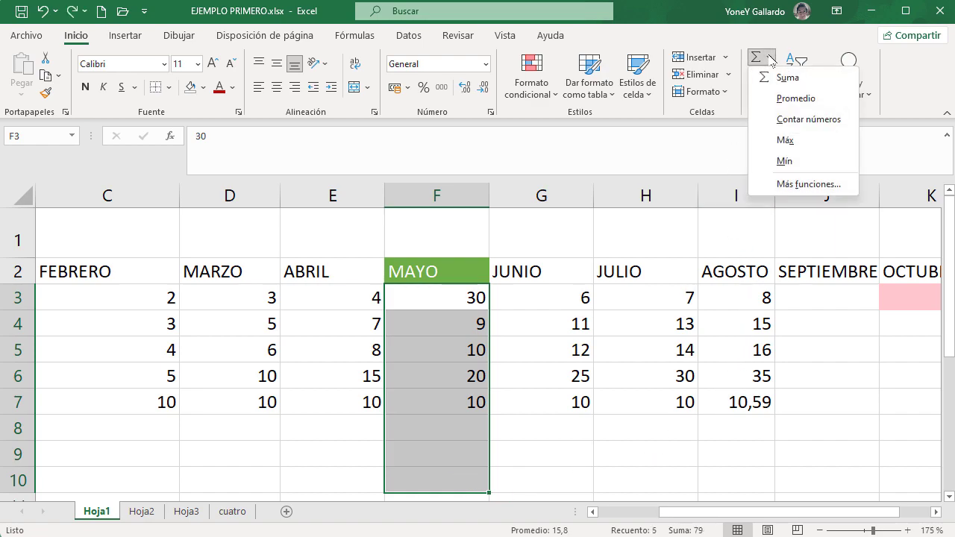
click(811, 120)
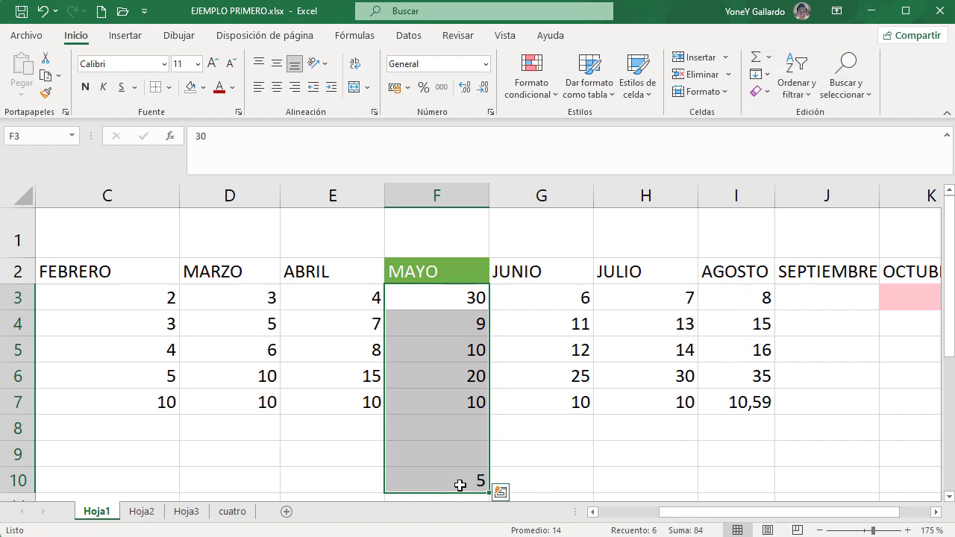
Undo the count in F10 and calculate the maximum (Máx) of the MAYO values in F3:F10.
key(ctrl+z)
click(769, 58)
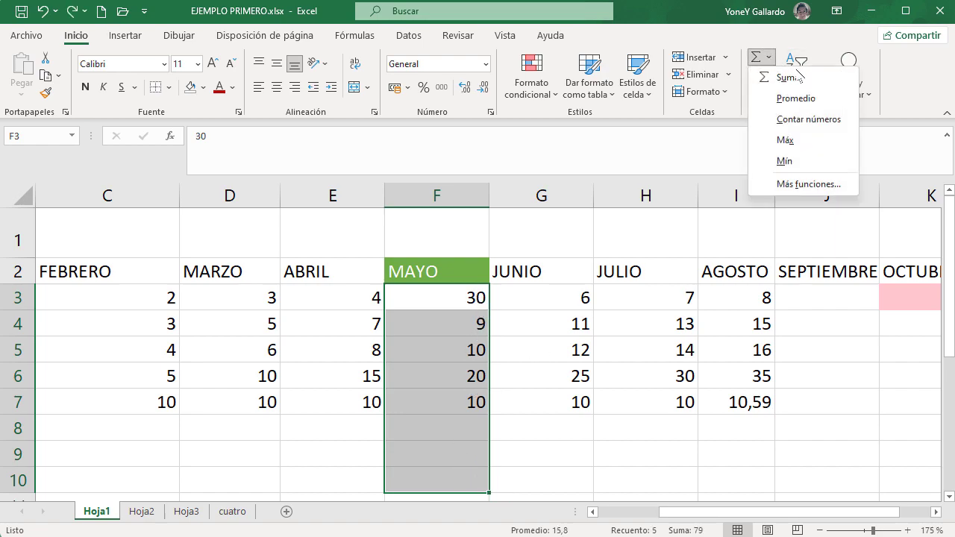
click(784, 140)
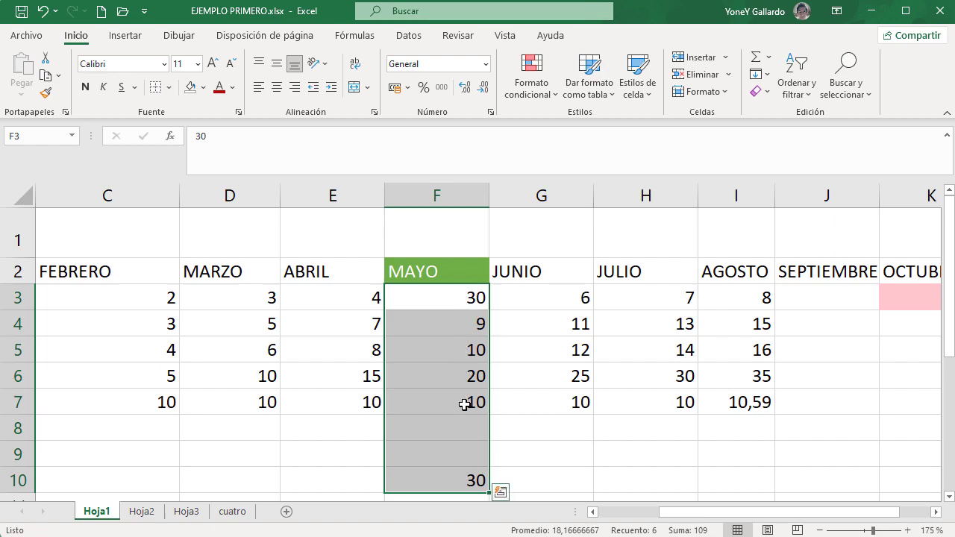
Undo the maximum in F10 and calculate the minimum (Mín) of the MAYO values in F3:F10.
key(ctrl+z)
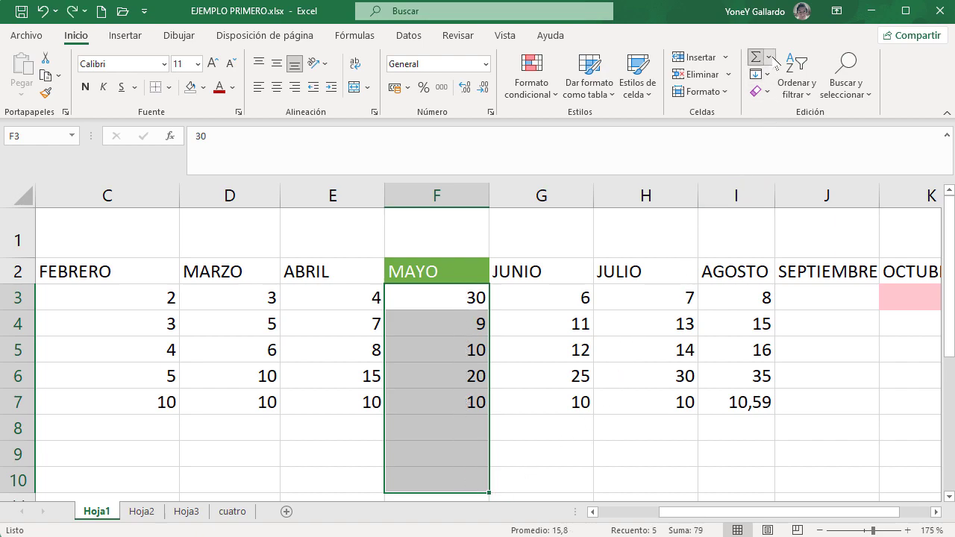
click(769, 58)
click(792, 162)
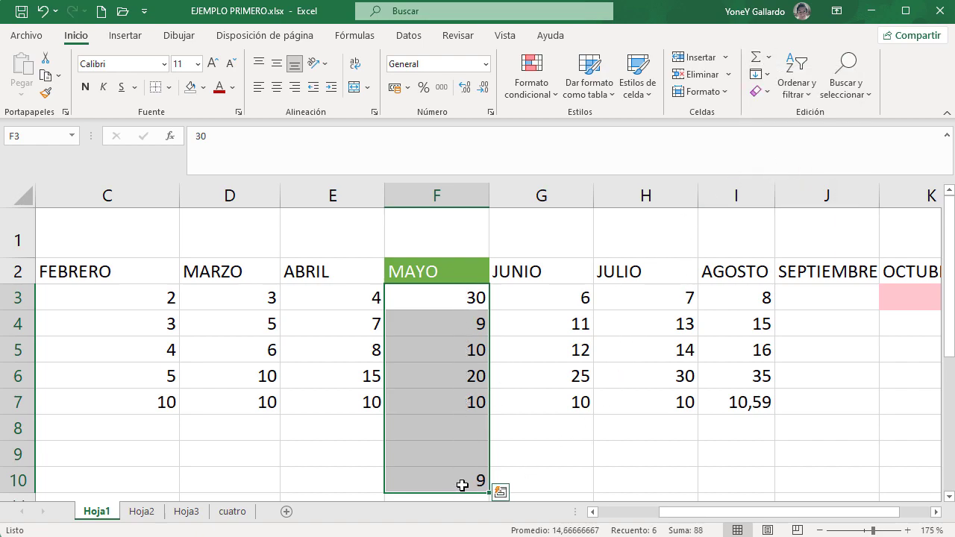
Undo the minimum in F10 and deselect the MAYO range.
key(ctrl+z)
click(769, 59)
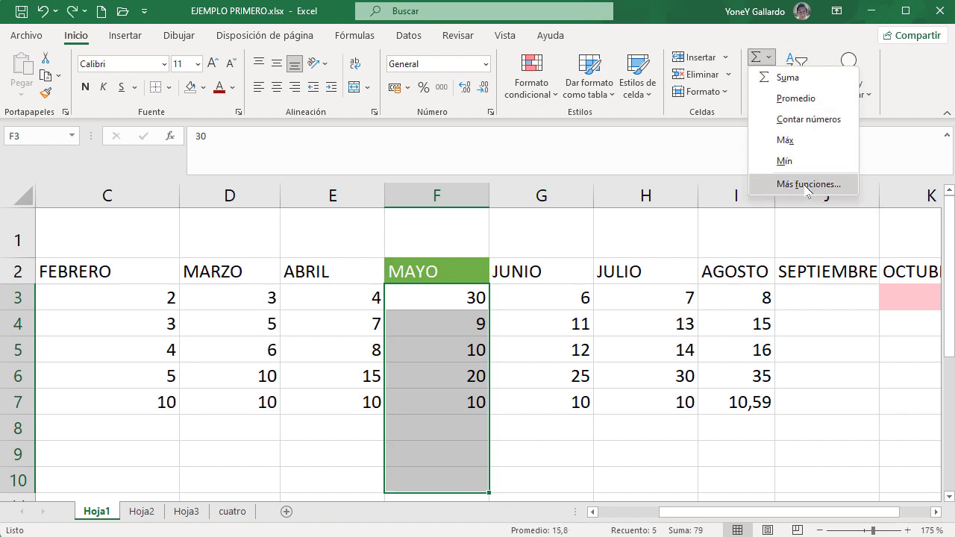
click(482, 422)
click(503, 424)
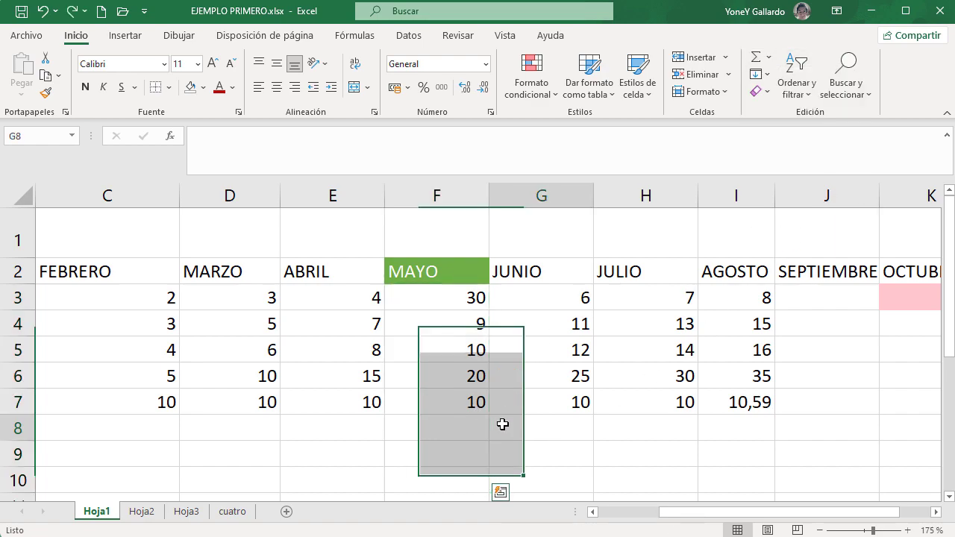
click(452, 309)
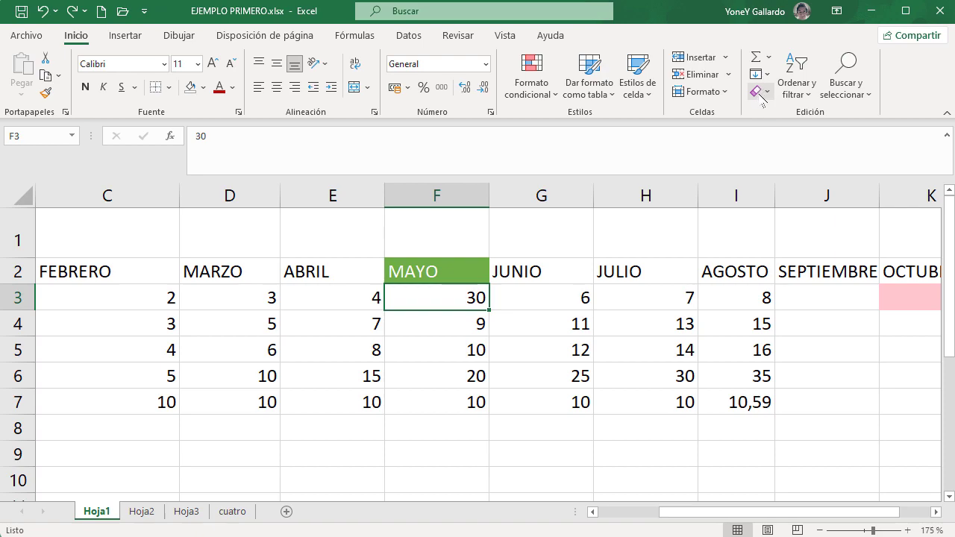
click(432, 330)
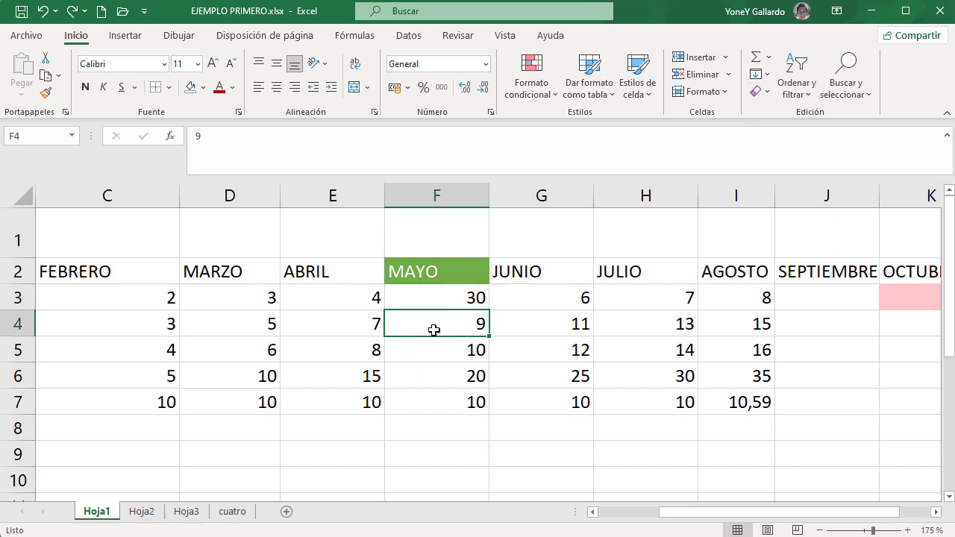
Clear only the formats from the ABRIL to JUNIO block, range E2:G7, keeping the cell contents.
drag(371, 267, 570, 402)
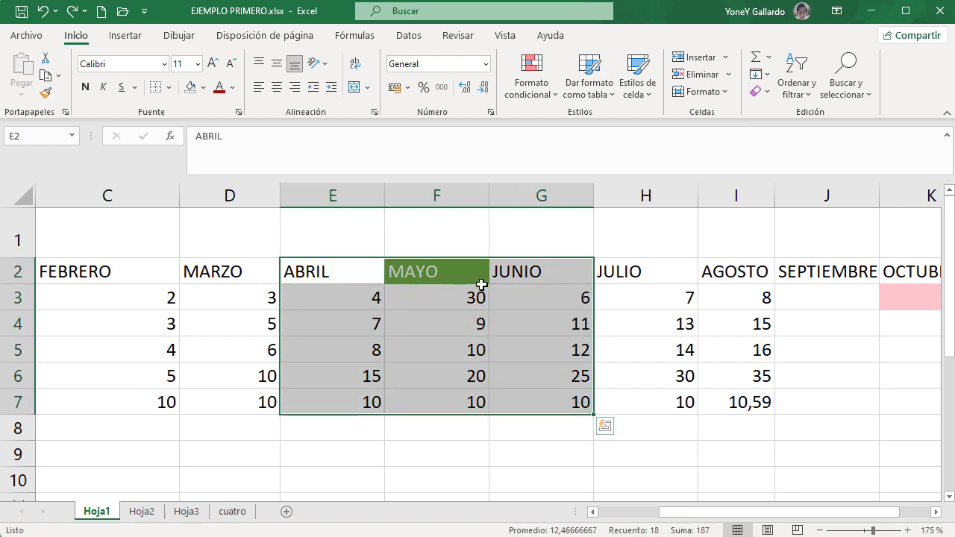
click(764, 91)
click(812, 132)
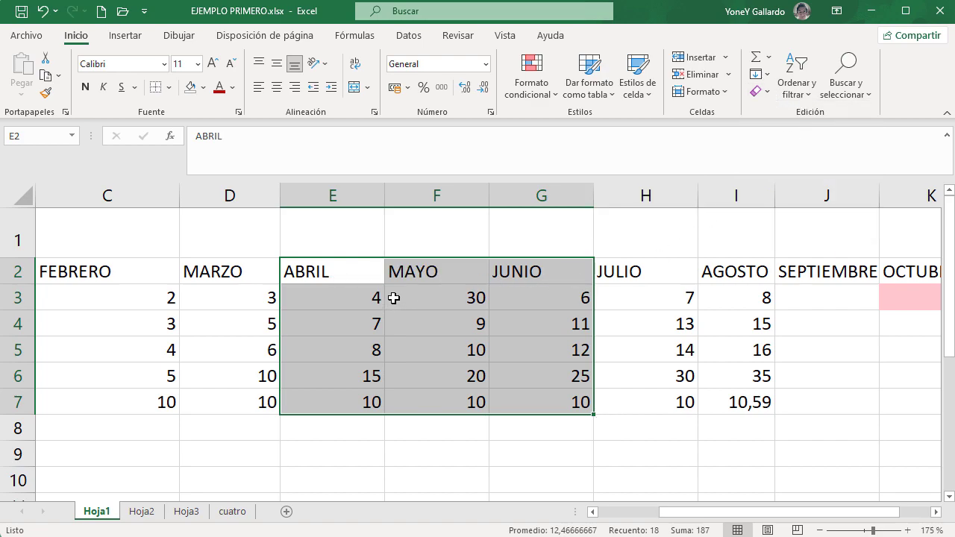
click(507, 409)
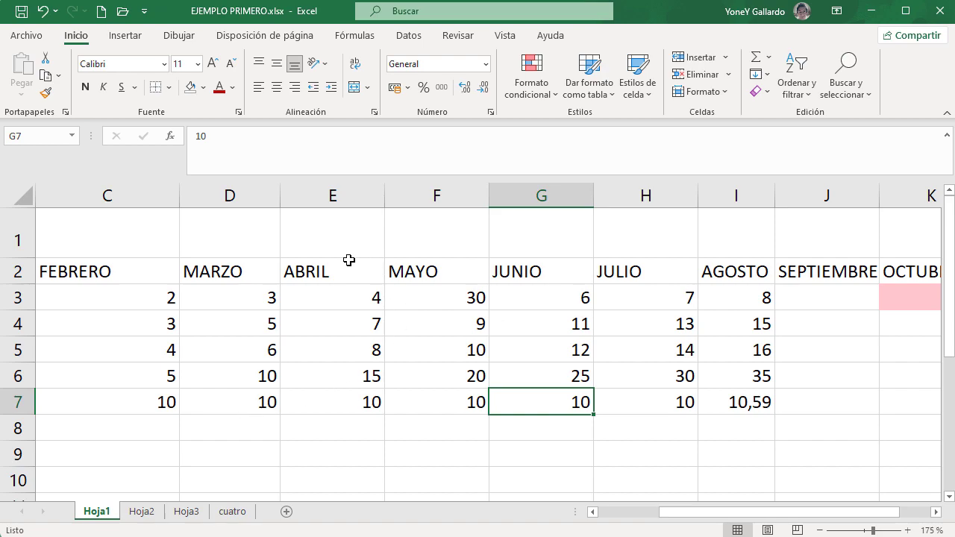
Search the sheet for the text "agosto" and go to the next match.
click(439, 275)
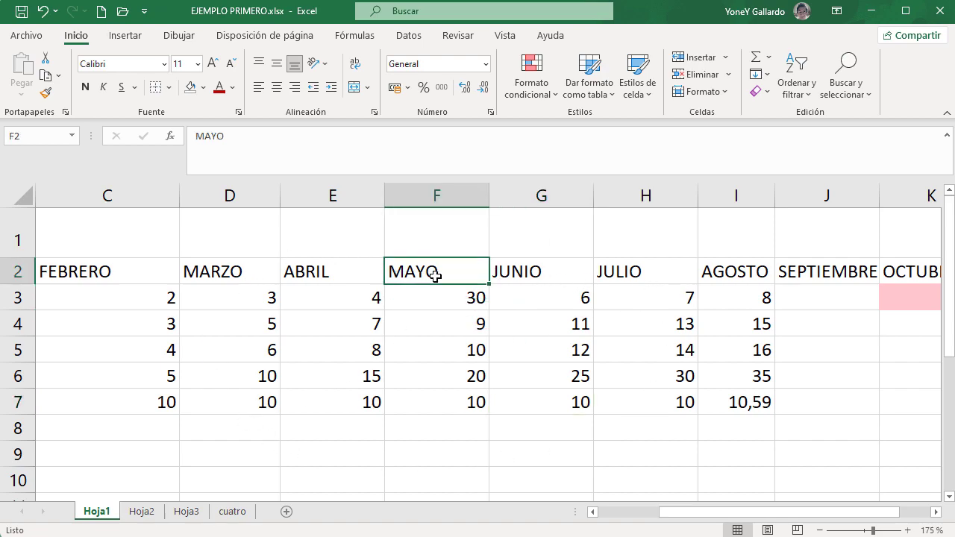
click(543, 274)
click(845, 74)
click(860, 57)
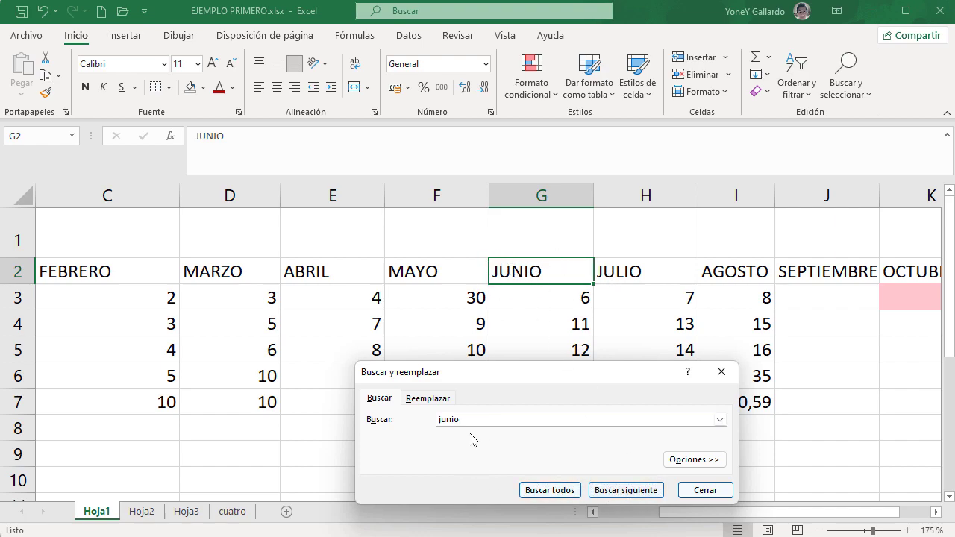
double_click(450, 419)
text(agosto)
click(624, 490)
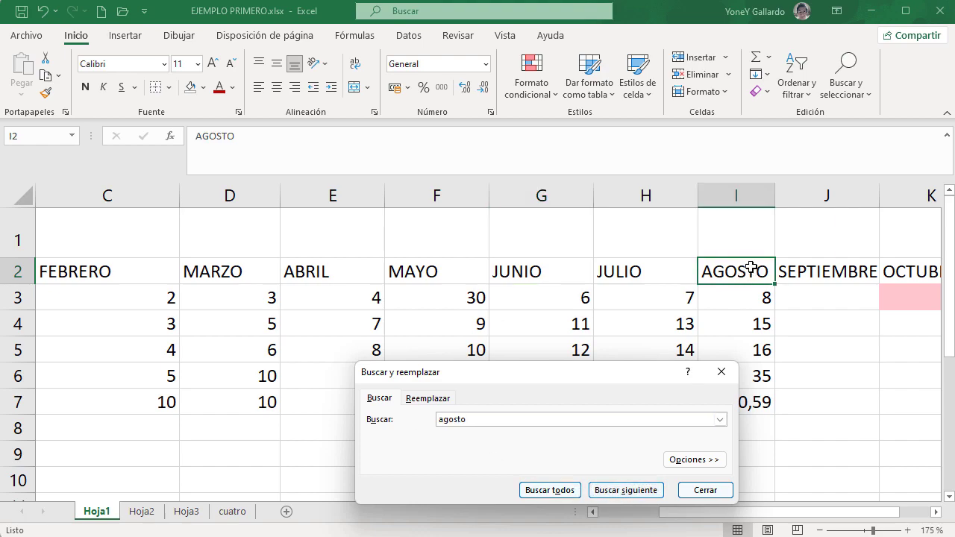
Replace all occurrences of "agosto" with "Ags" and close the find and replace dialog.
click(428, 399)
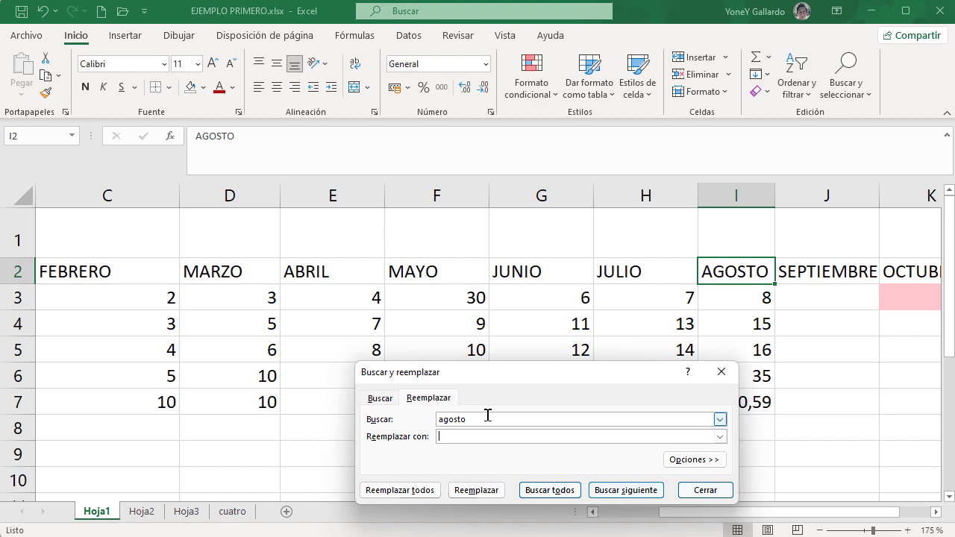
text(Ags)
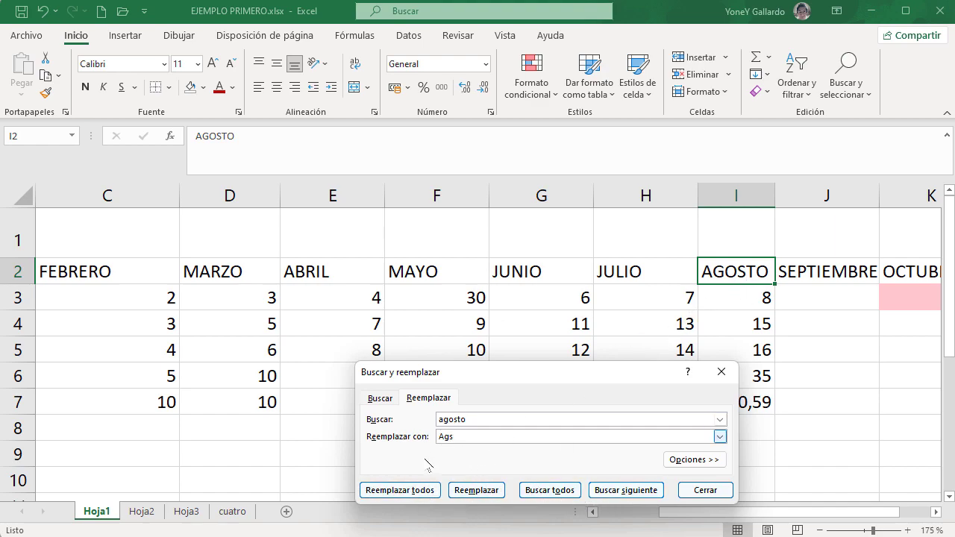
click(403, 490)
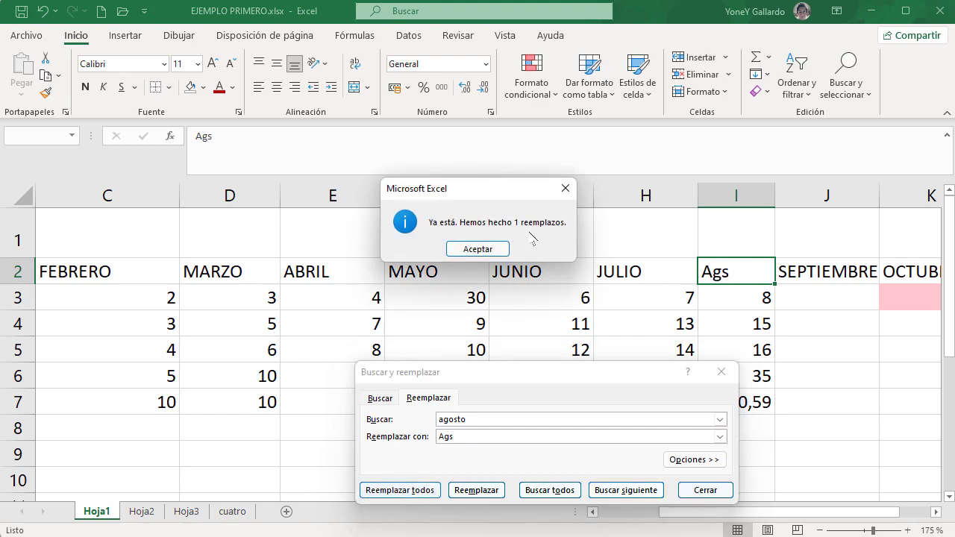
click(499, 248)
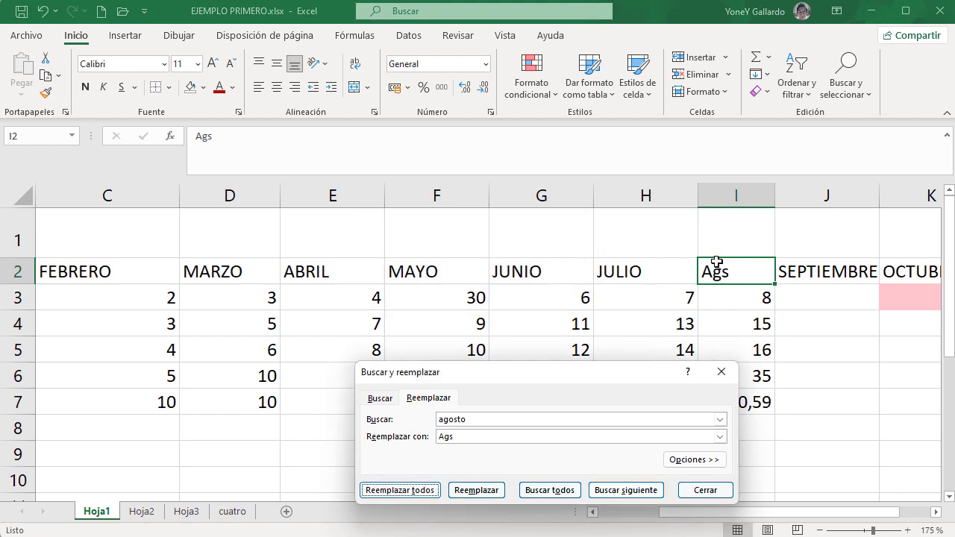
click(701, 491)
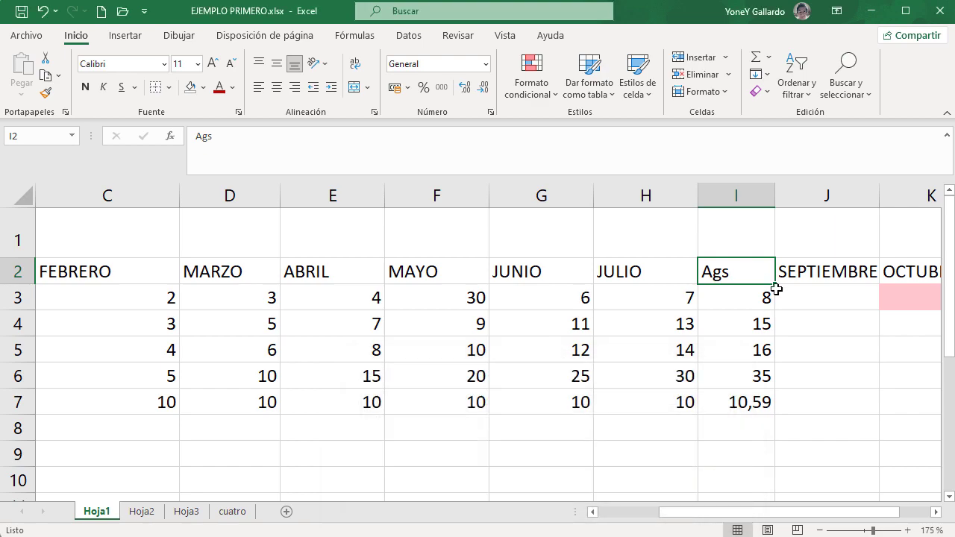
click(864, 94)
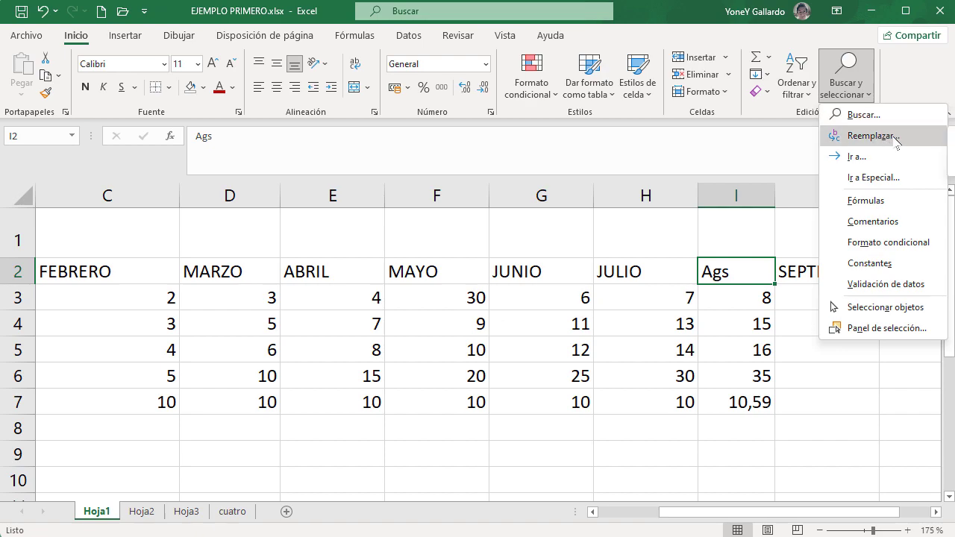
click(429, 388)
click(423, 383)
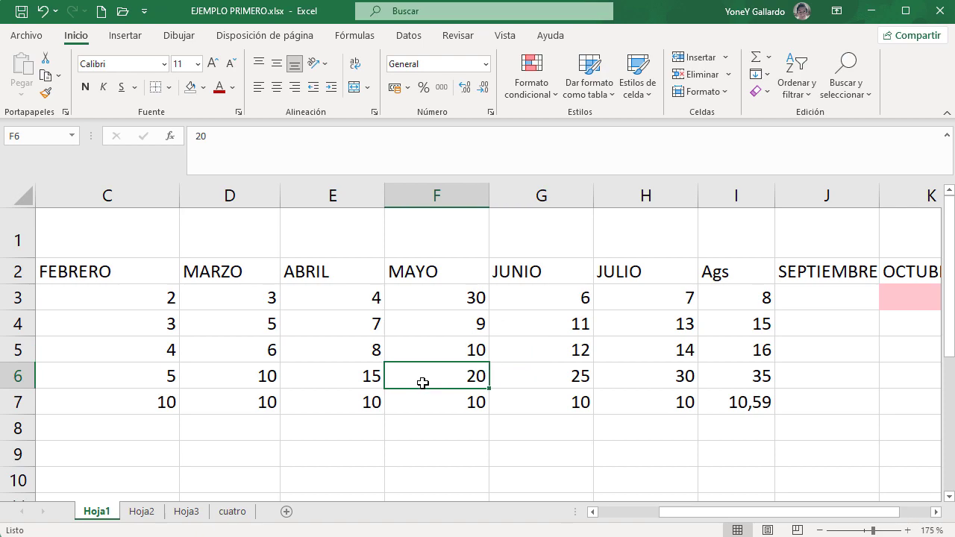
click(225, 314)
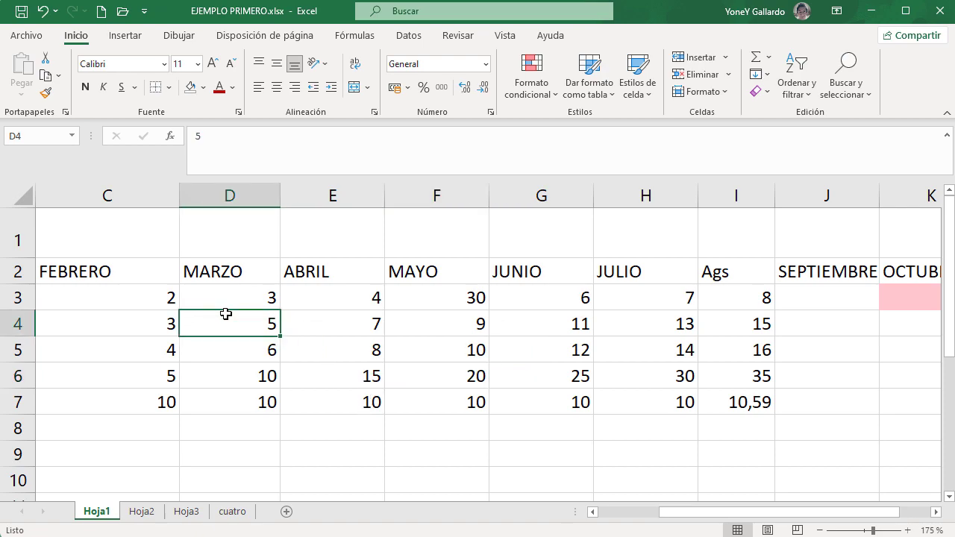
Select the whole monthly table, the entire ABRIL column E, and the entire row 3, one after another.
scroll(225, 314, down, 4)
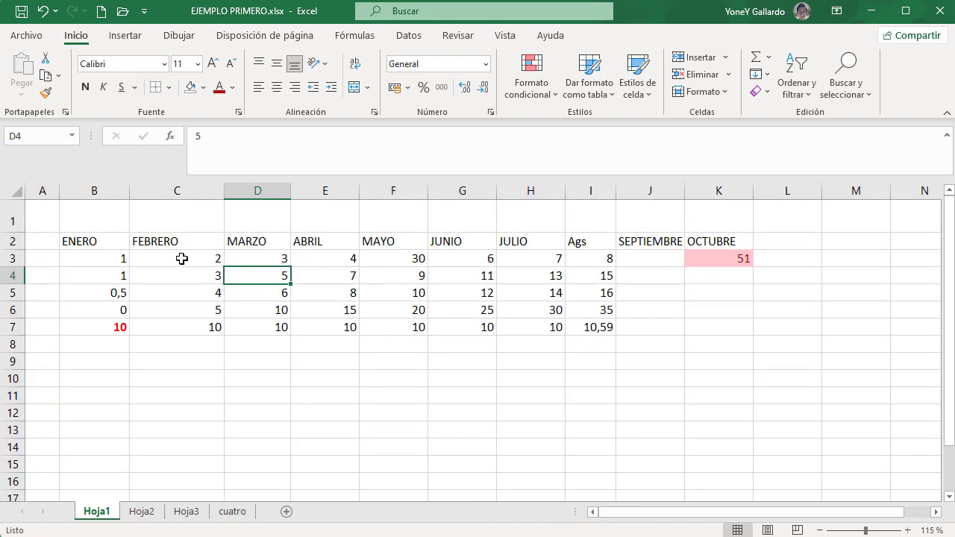
key(ctrl+a)
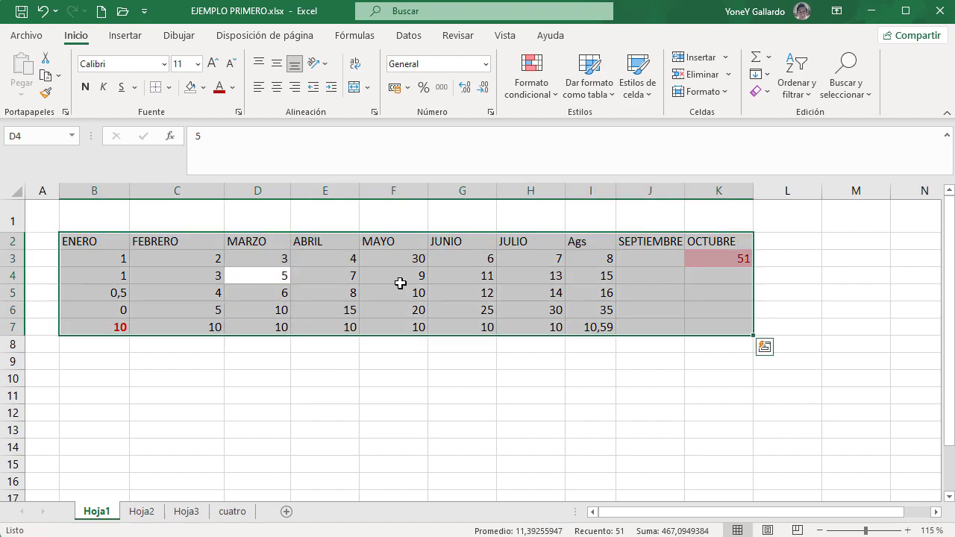
click(336, 276)
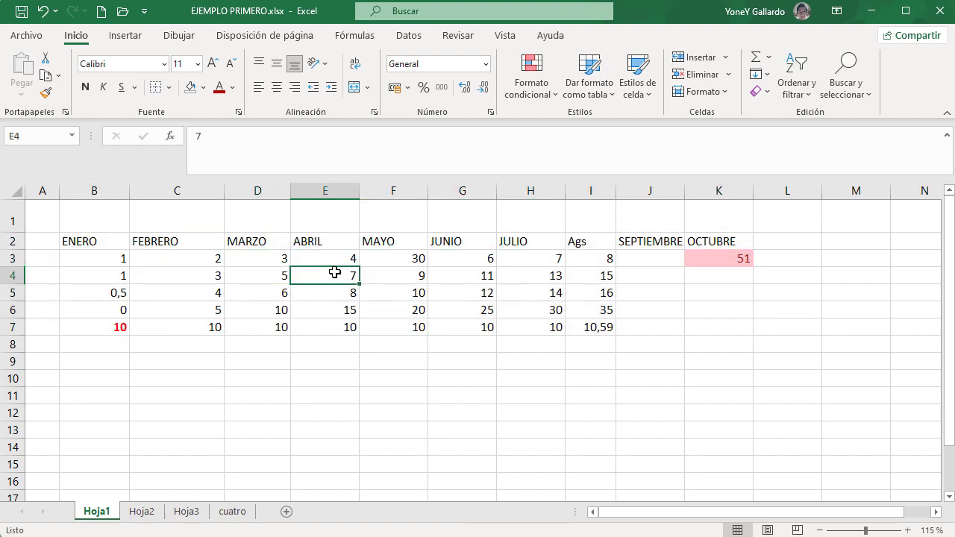
click(329, 193)
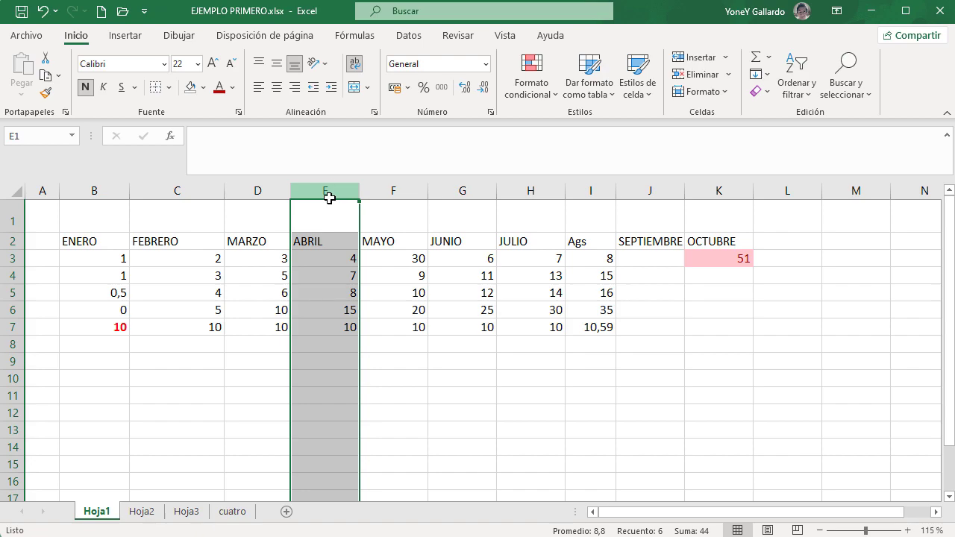
click(12, 257)
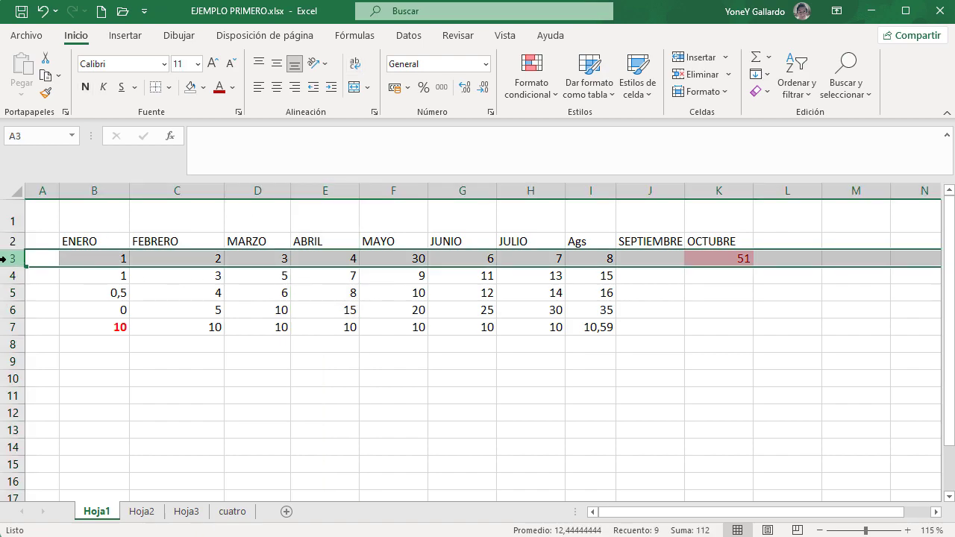
click(319, 308)
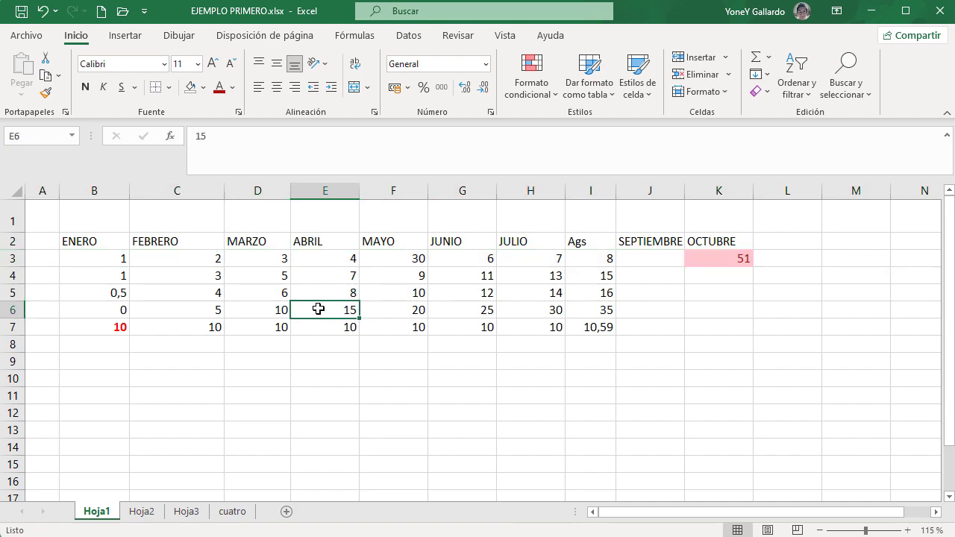
Move the cell selection from E3 to the ENERO header, across to the OCTUBRE header, and back to ENERO.
click(347, 253)
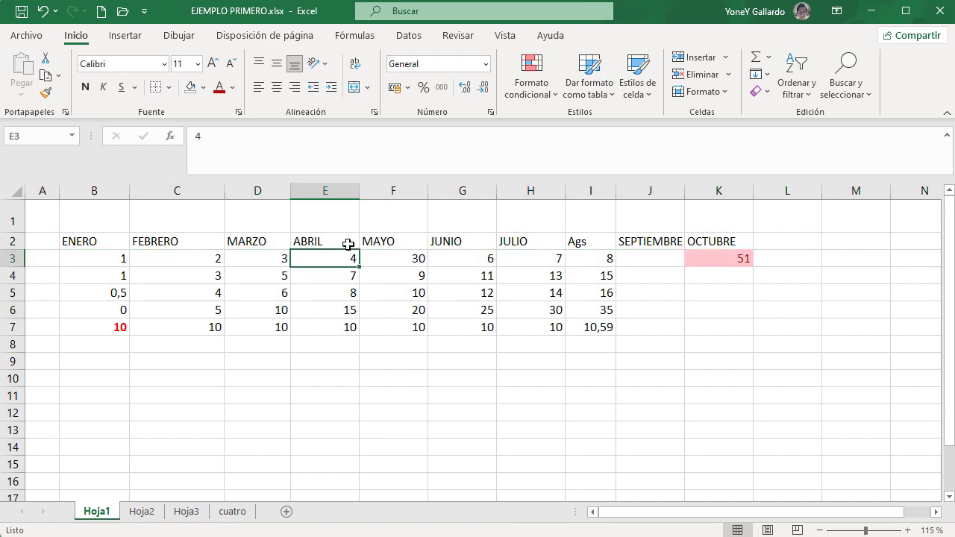
click(103, 237)
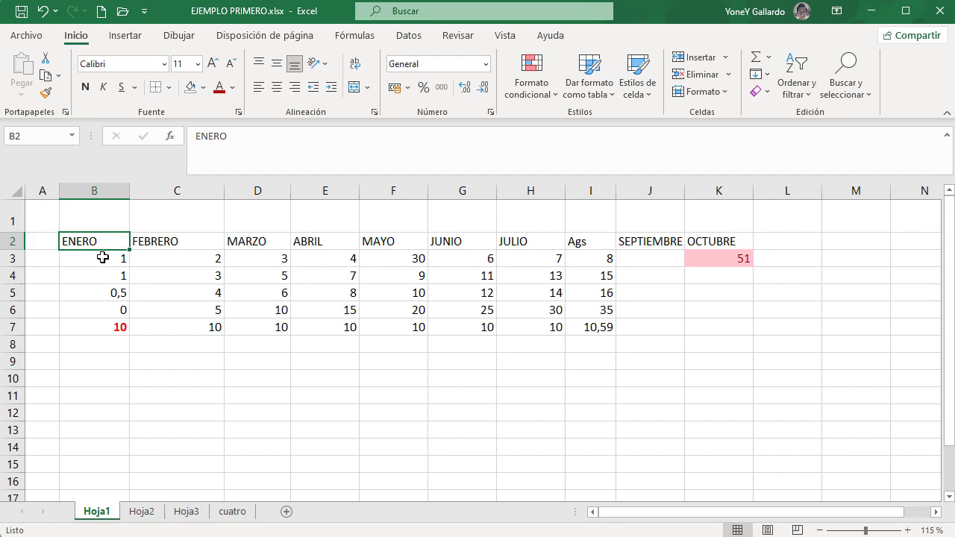
click(722, 241)
click(104, 243)
Open the keyboard picture teclado-1.jpg from the Imágenes folder to examine its keys, close it, and minimize the folder window.
key(super)
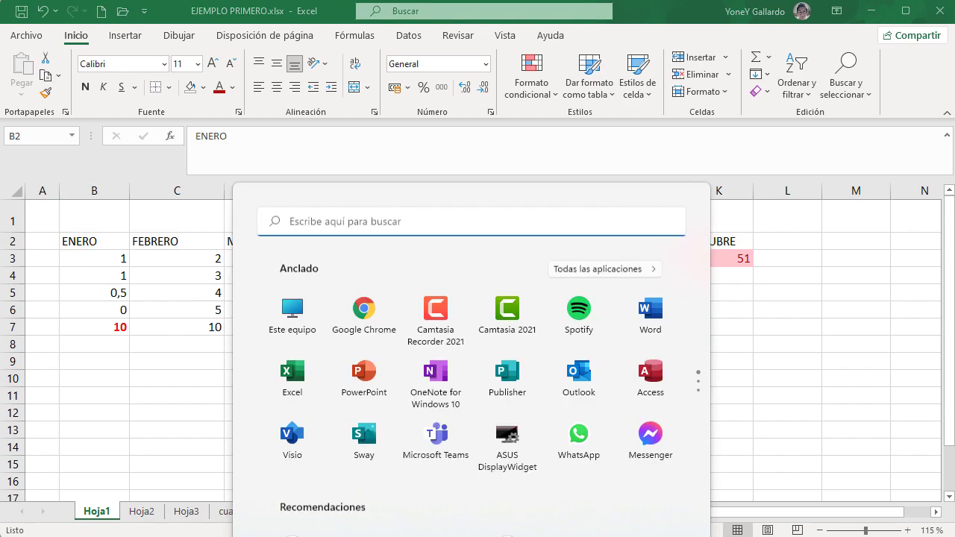
click(599, 535)
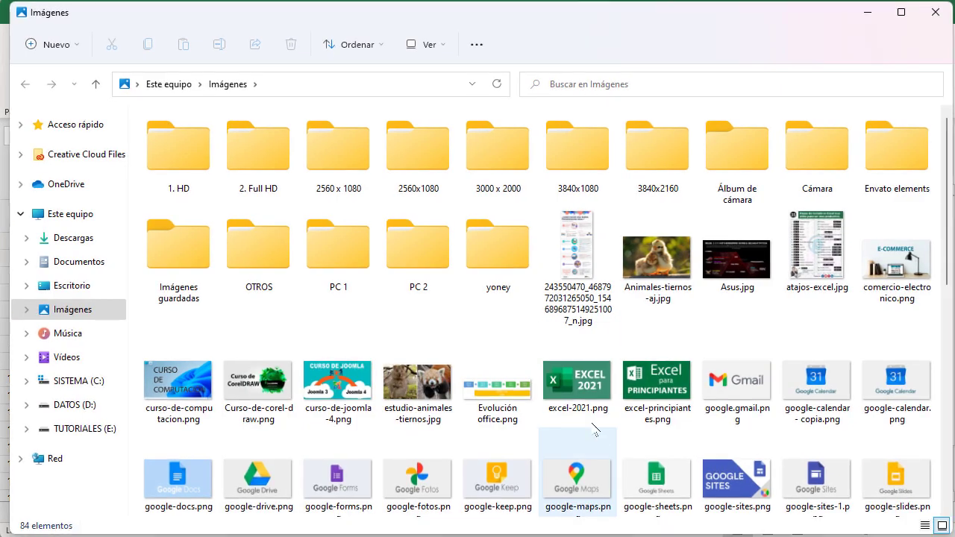
scroll(566, 328, down, 8)
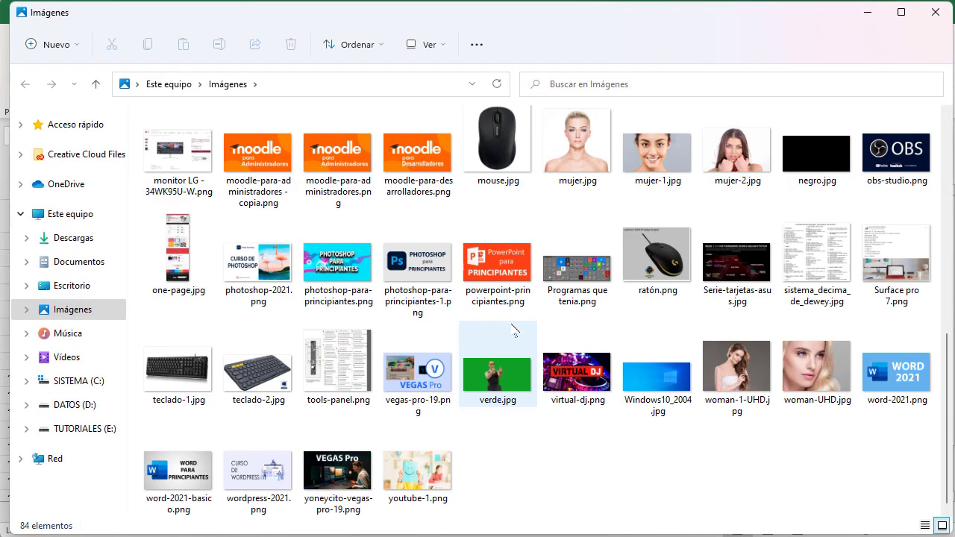
double_click(180, 365)
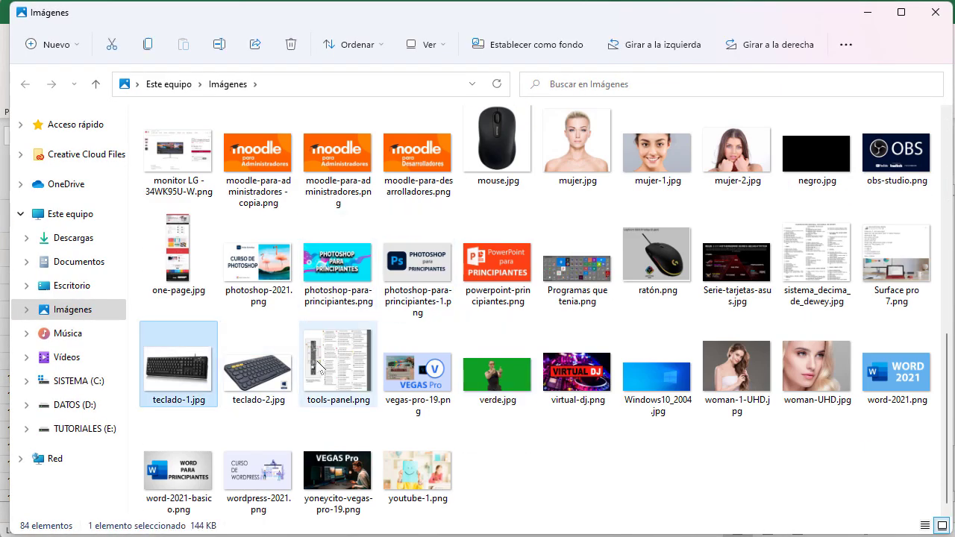
click(420, 342)
click(478, 371)
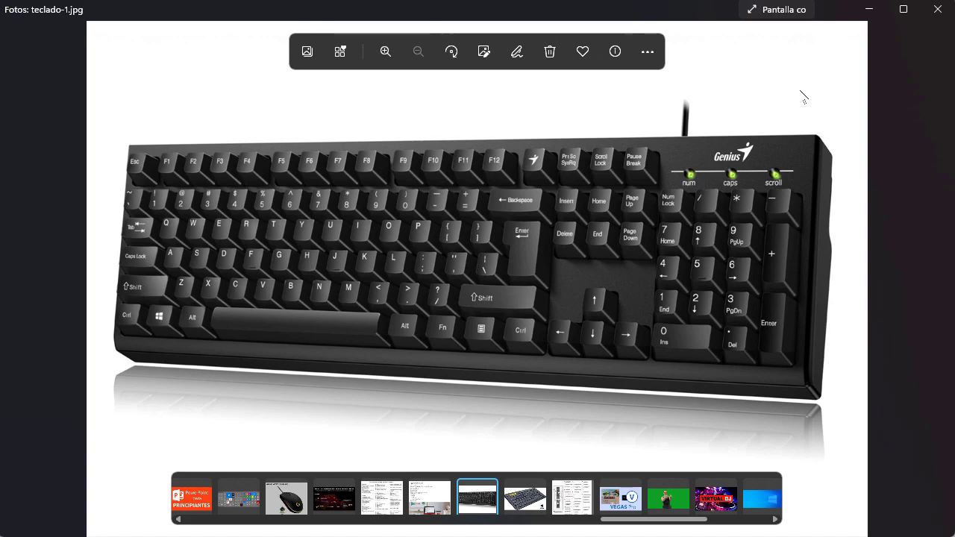
click(938, 9)
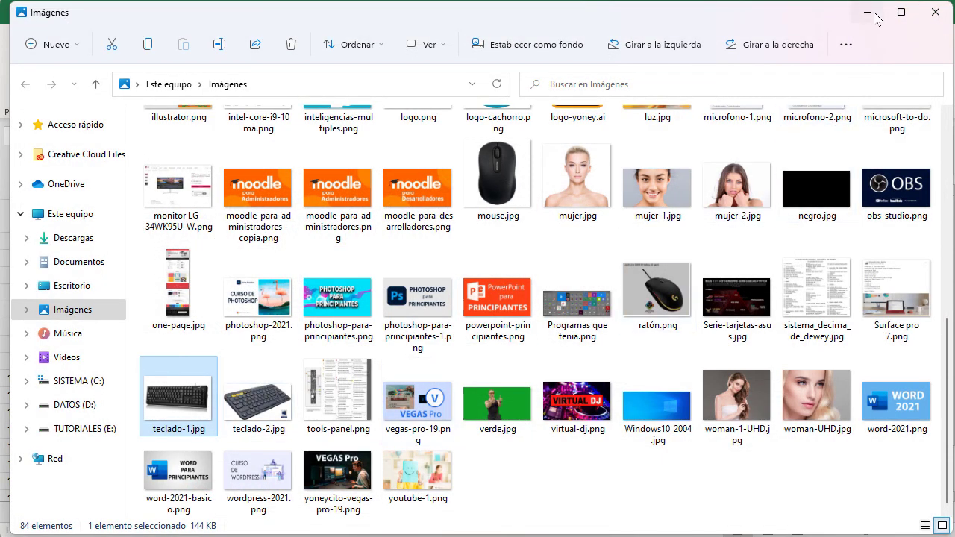
click(874, 13)
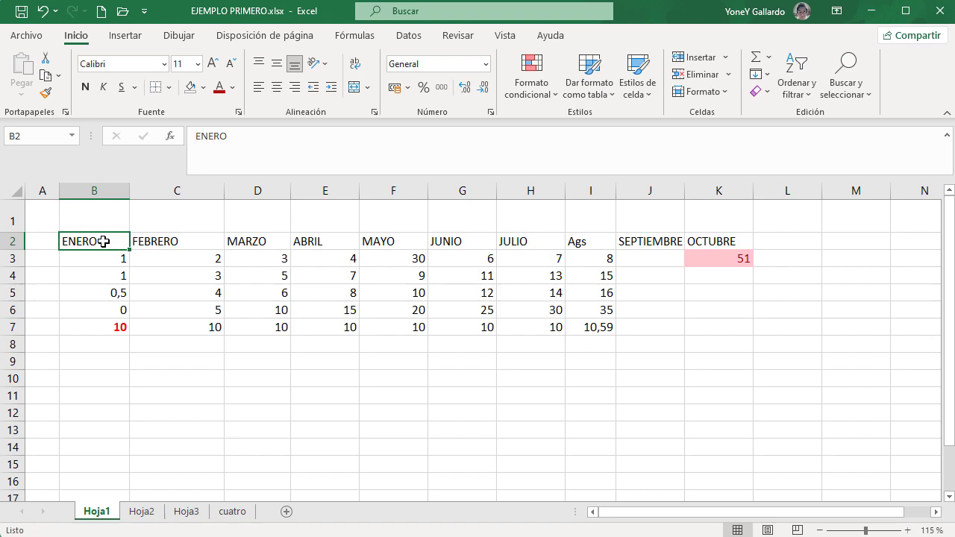
Jump the cell selection from ENERO to OCTUBRE, return it to ENERO, and jump down to B7.
key(ctrl+Right)
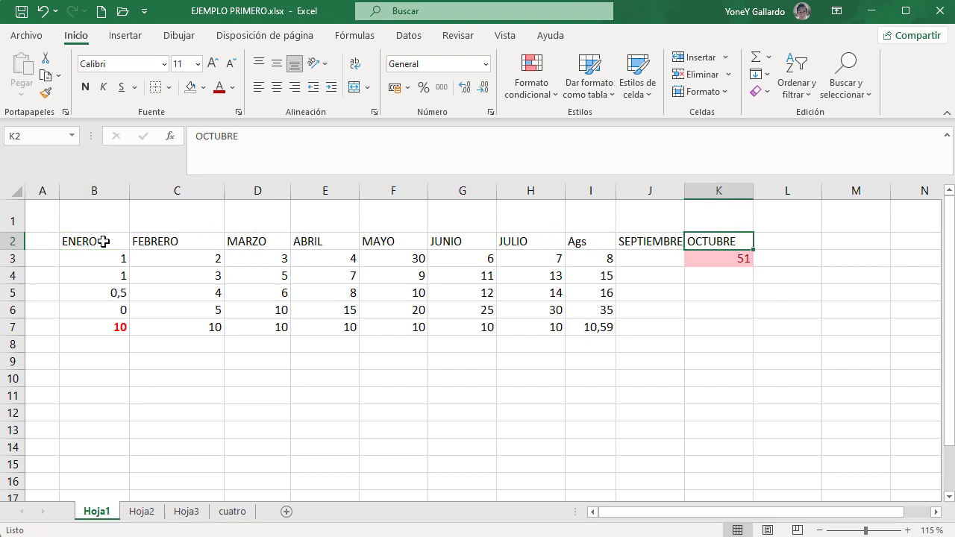
click(67, 237)
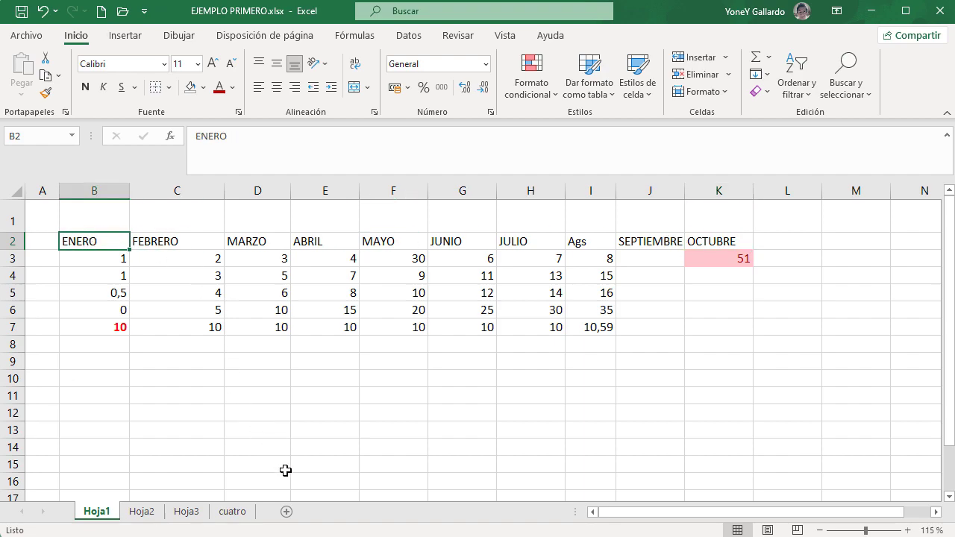
key(ctrl+Down)
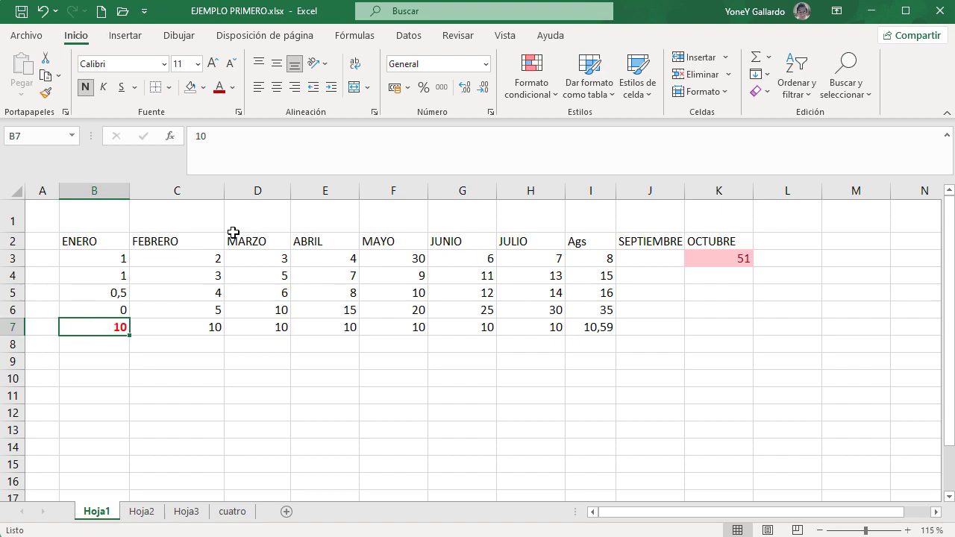
Starting at OCTUBRE, jump the cell selection to ENERO, down to B7, back up to ENERO, and across to OCTUBRE.
click(712, 243)
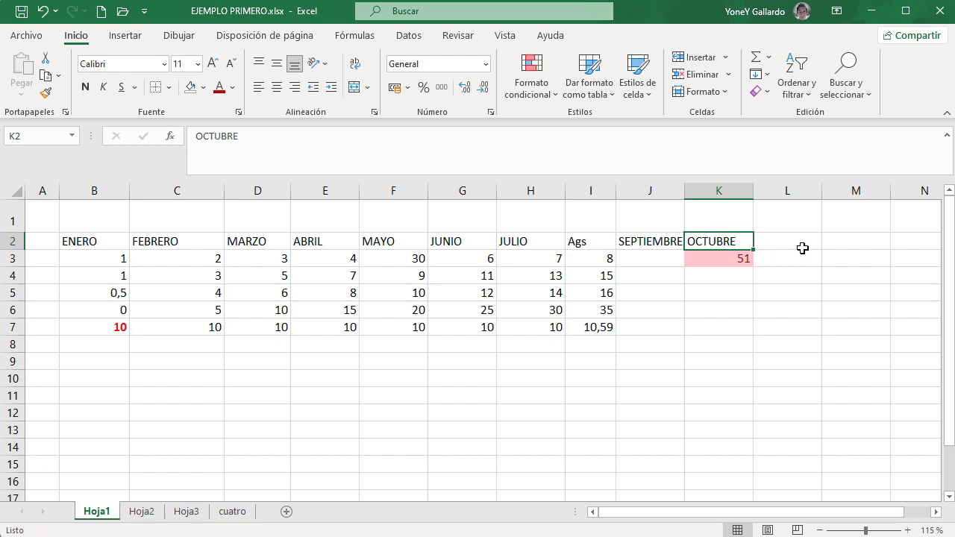
key(ctrl+Left)
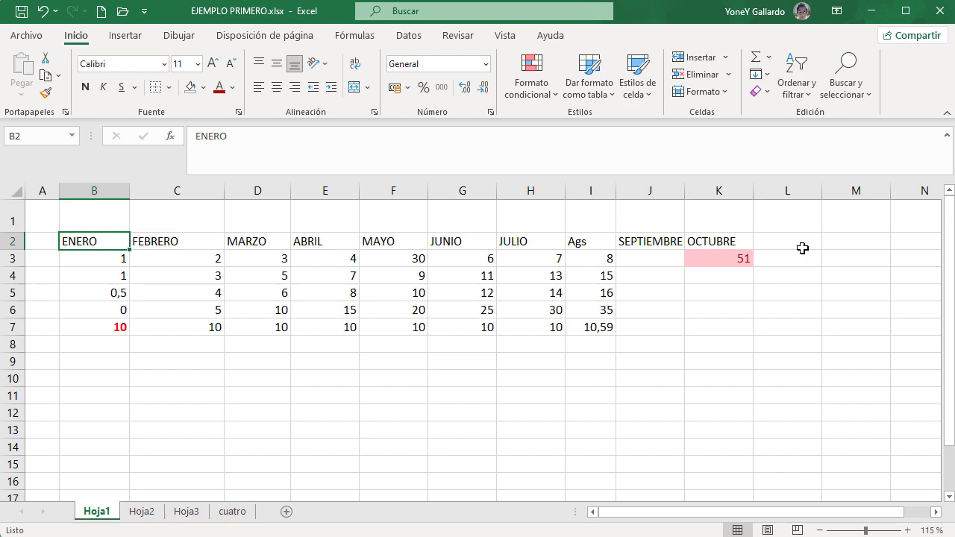
key(ctrl+Down)
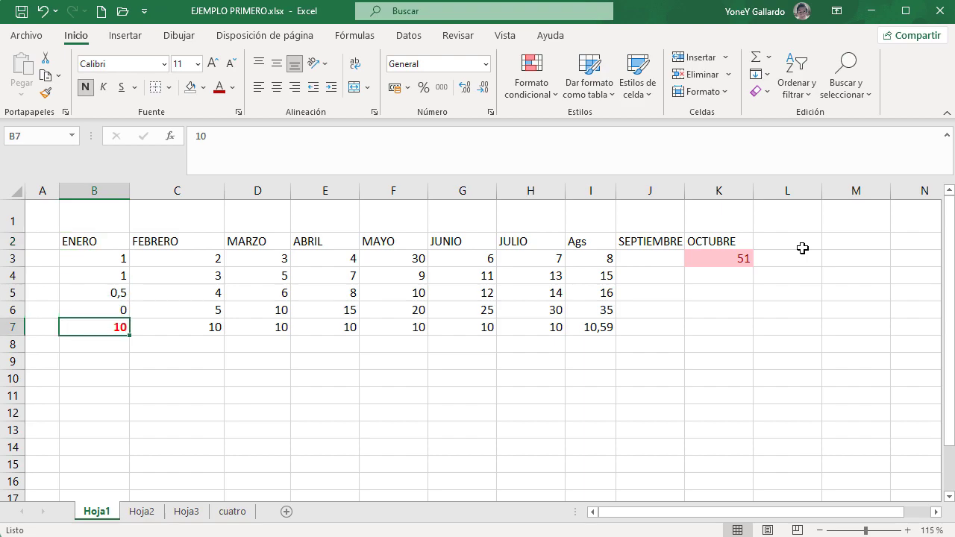
key(ctrl+Up)
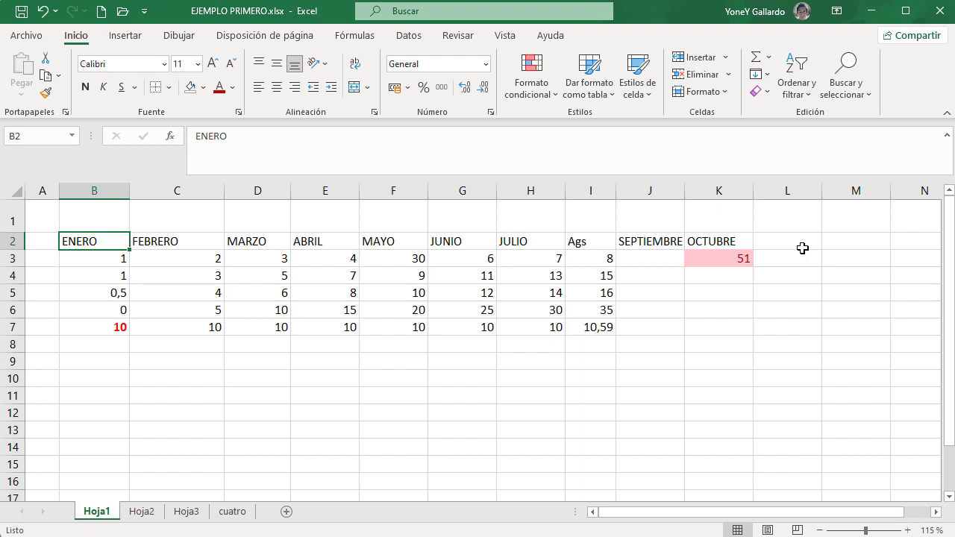
key(ctrl+Right)
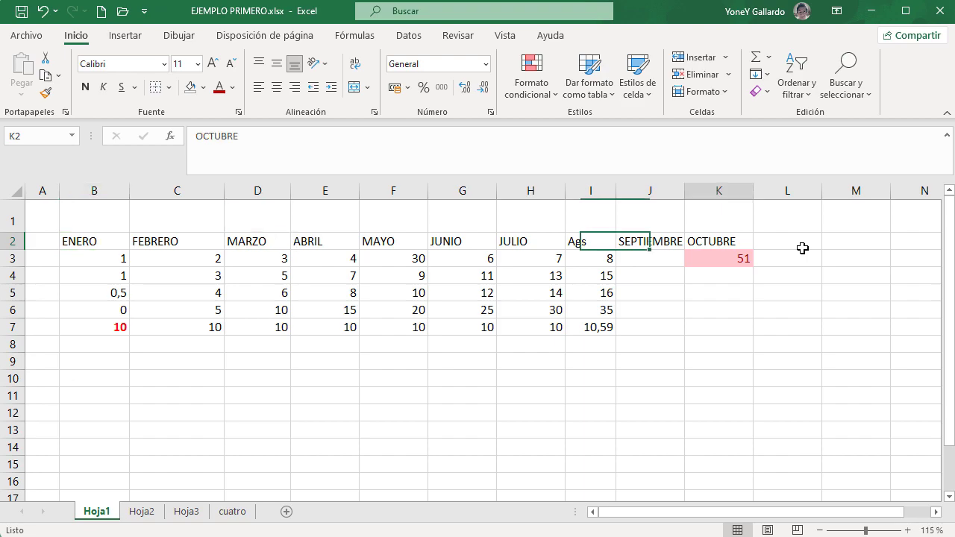
Jump down column K to the sheet's last row, return to the table's row 3, and continue across to A3.
key(ctrl+Down)
key(ctrl+Down)
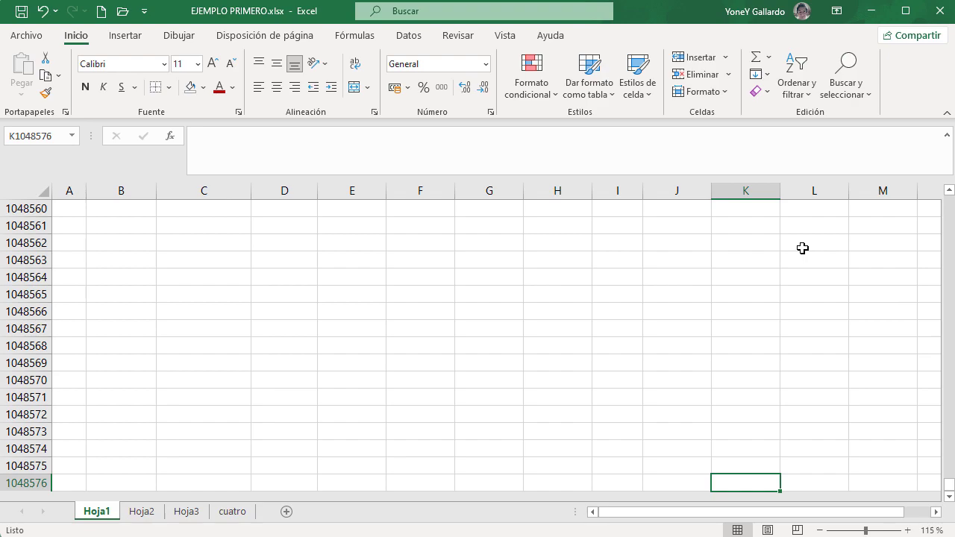
key(ctrl+Up)
key(ctrl+Left)
key(ctrl+Left)
key(ctrl+Left)
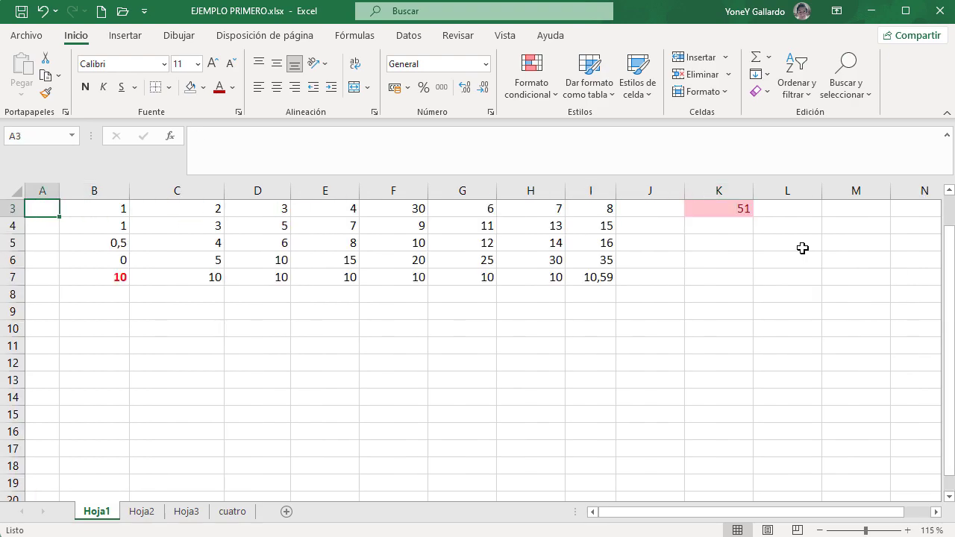
scroll(141, 324, up, 1)
Select the month headers from ENERO through OCTUBRE, and select them again in reverse from OCTUBRE to ENERO.
click(94, 241)
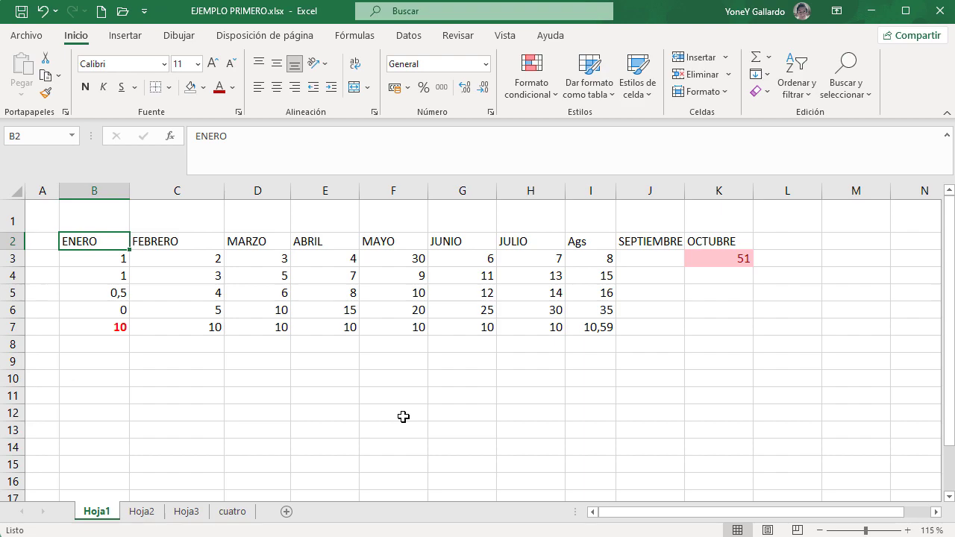
key(ctrl+shift+Right)
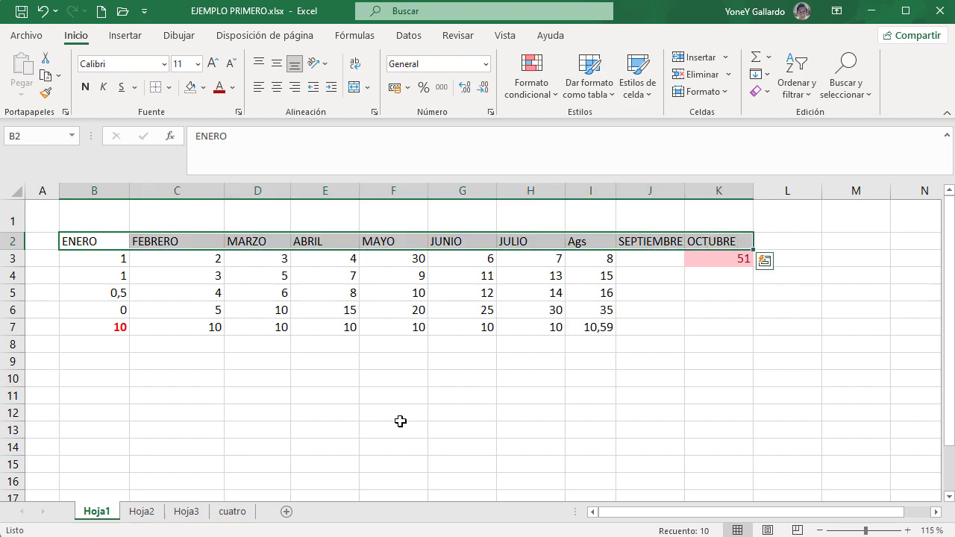
click(714, 258)
click(715, 243)
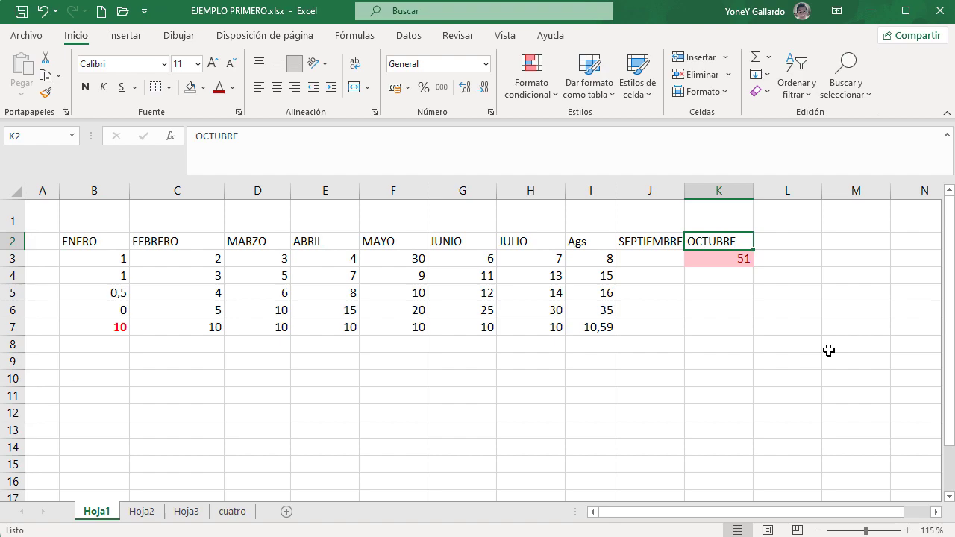
key(ctrl+shift+Left)
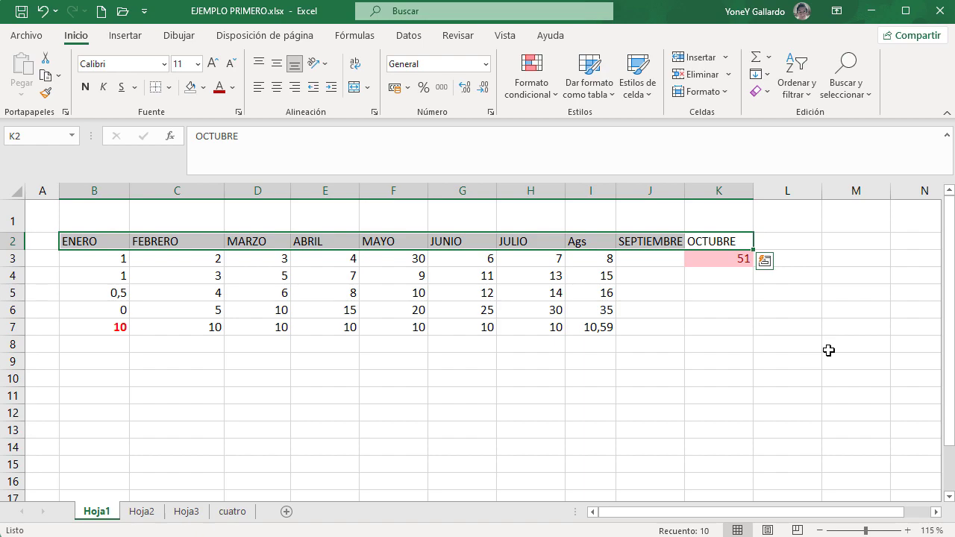
Extend the month header selection down to the sheet's last row and shrink it back up to row 3.
key(ctrl+shift+Down)
key(ctrl+shift+Down)
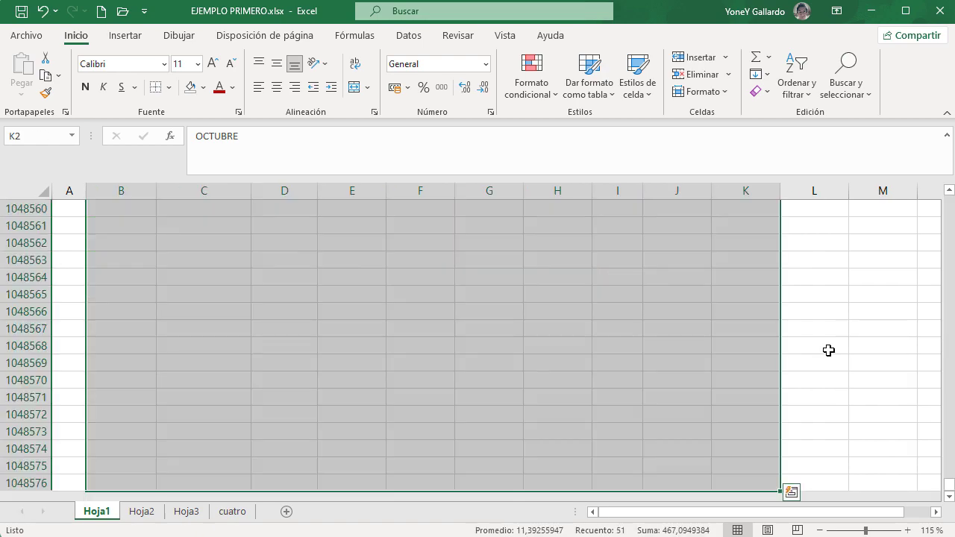
key(ctrl+shift+Up)
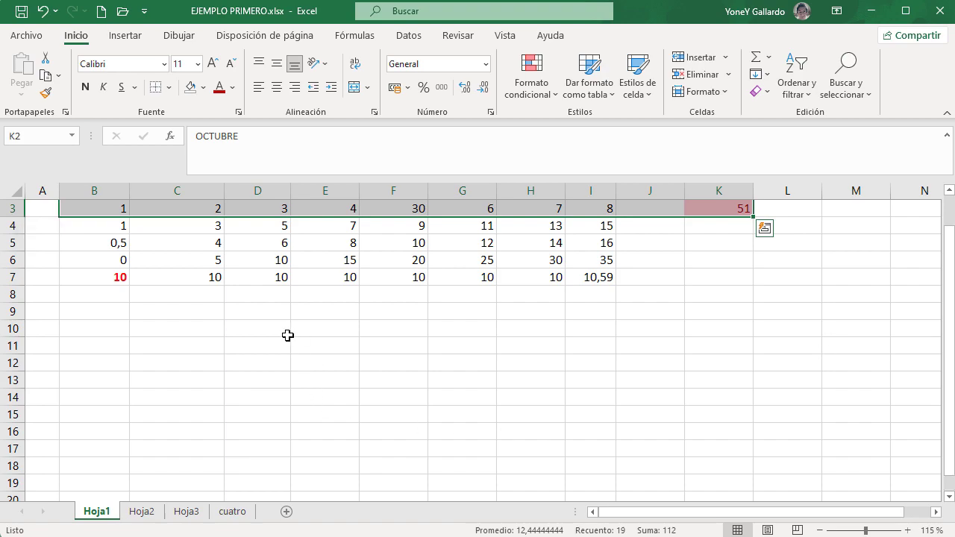
scroll(286, 335, up, 1)
Select the ENERO column data B2:B7, and select the whole monthly table starting from cell C4.
click(78, 241)
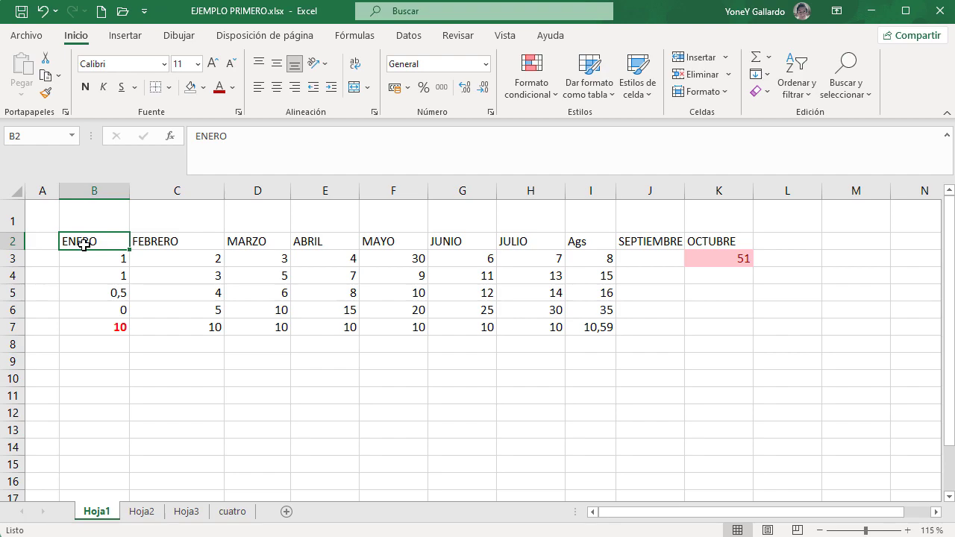
key(ctrl+shift+Down)
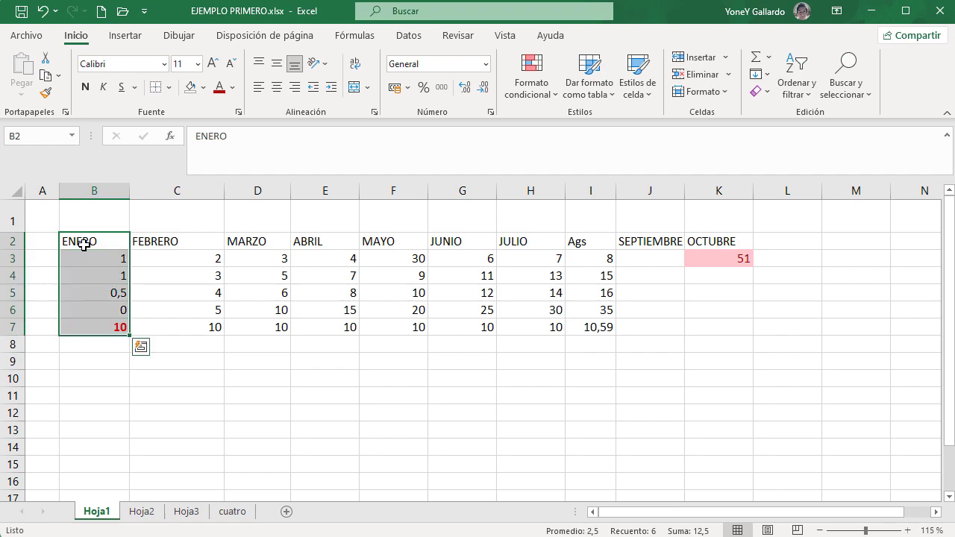
click(160, 279)
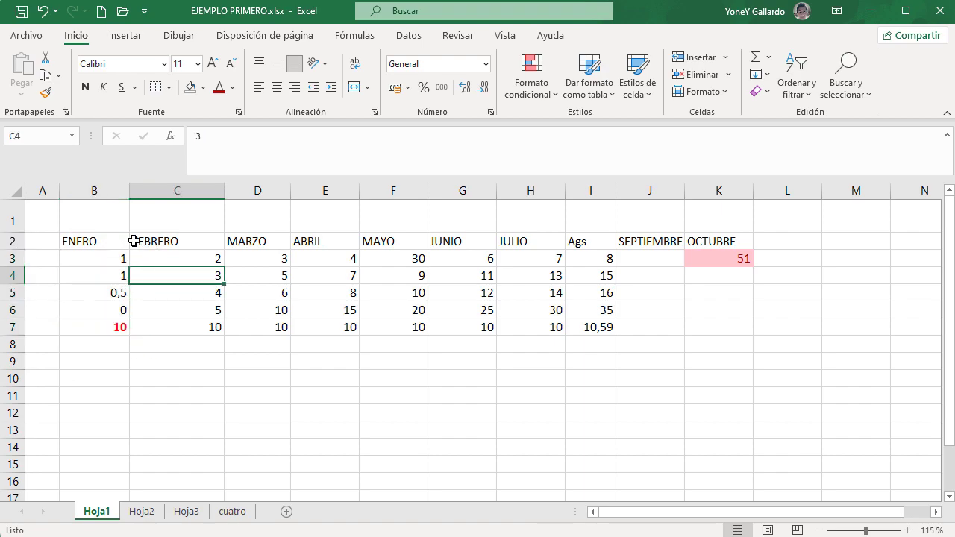
key(ctrl+a)
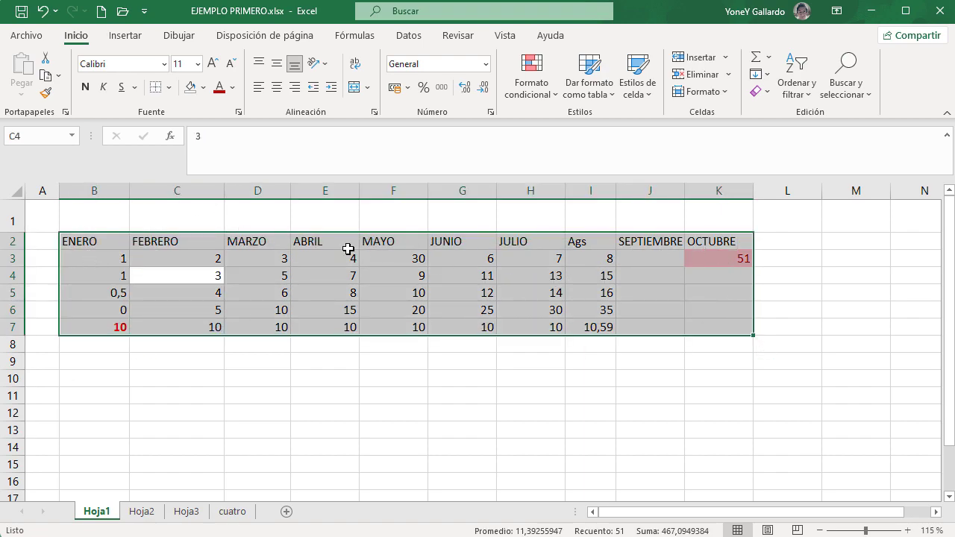
click(688, 388)
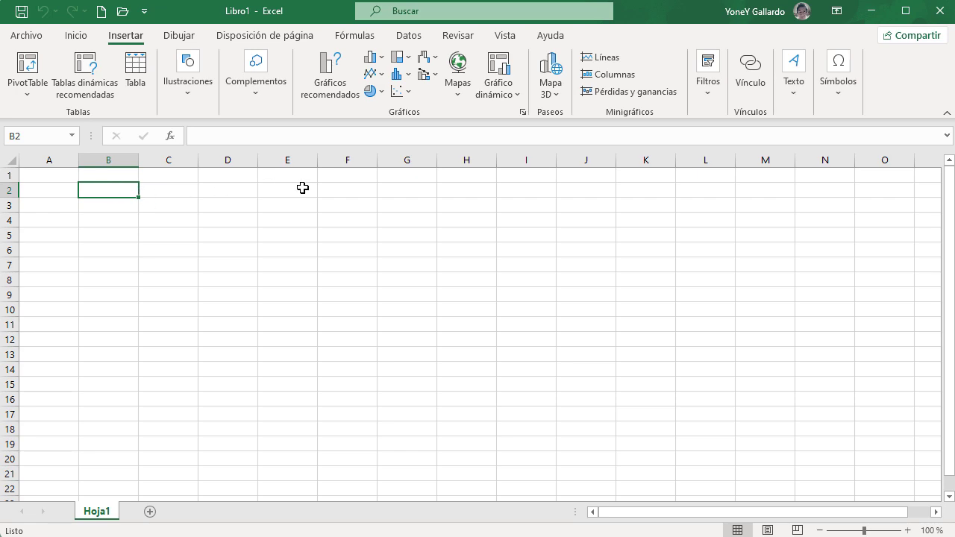
In the blank workbook, enter LUNES in B2 and autofill the weekdays across to DOMINGO in H2.
text(L)
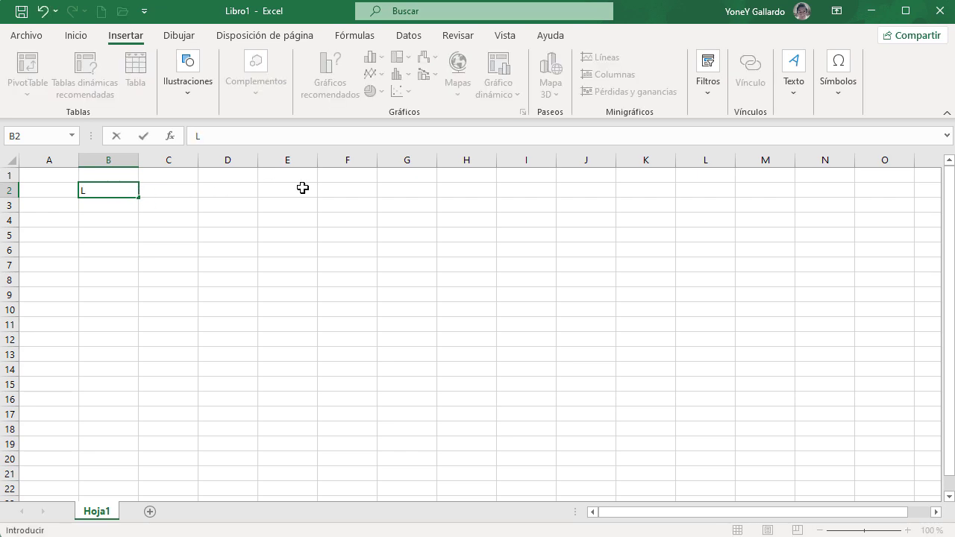
text(UNES)
key(Return)
click(121, 192)
drag(139, 197, 473, 192)
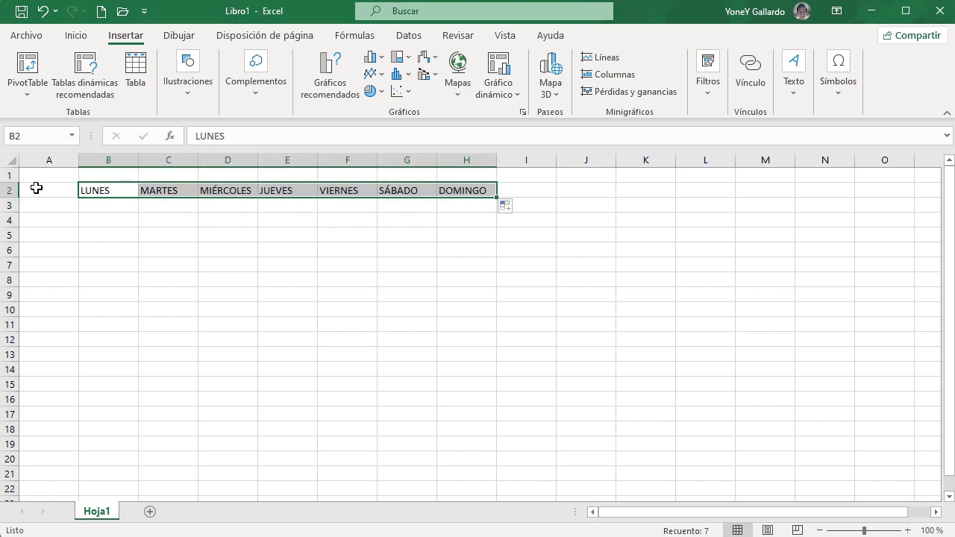
Enter Gasto 1 in A3 and autofill the series down to Gasto 13 in A15.
click(50, 207)
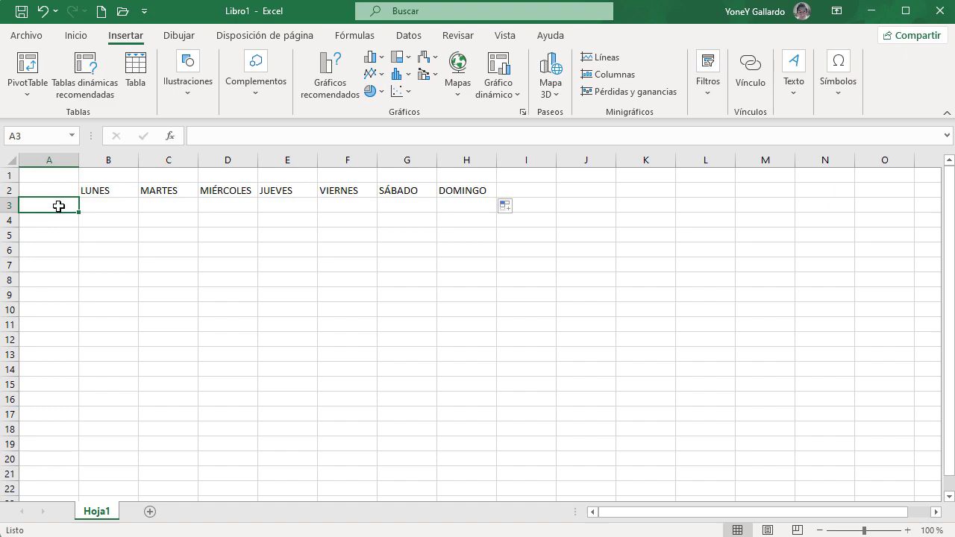
text(gasto 1)
key(Return)
click(58, 206)
drag(77, 214, 77, 391)
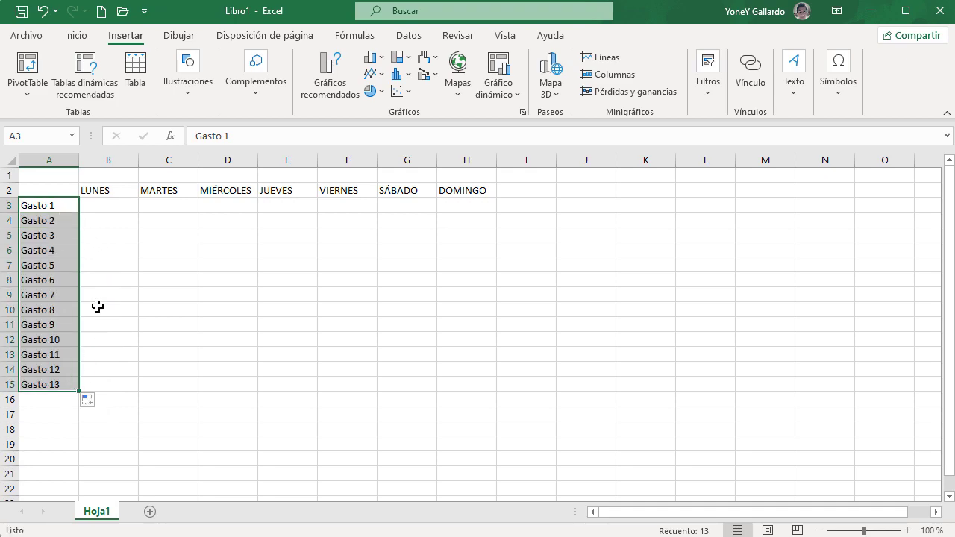
Enter 2 and 4 in the first two LUNES cells and autofill the series down to Gasto 13.
click(101, 208)
scroll(210, 271, up, 3)
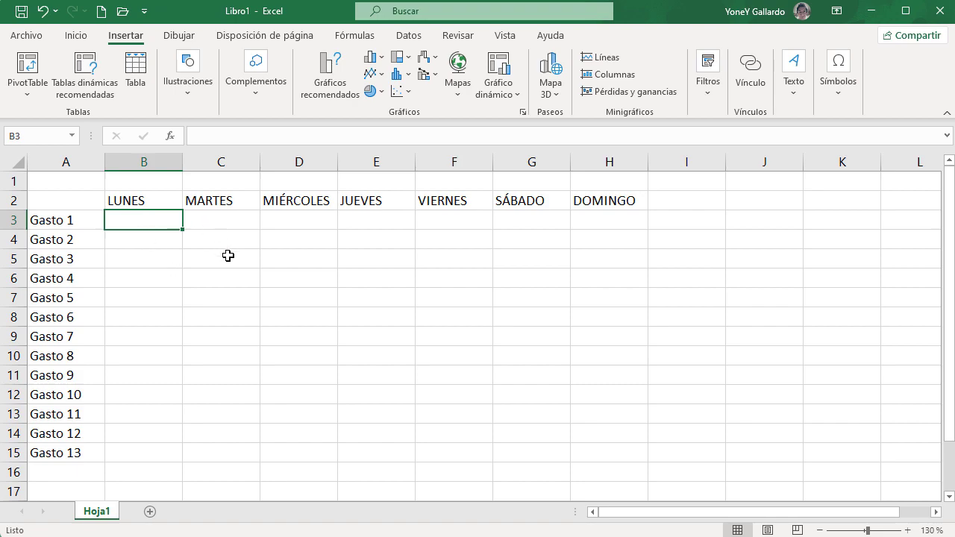
text(2)
key(Return)
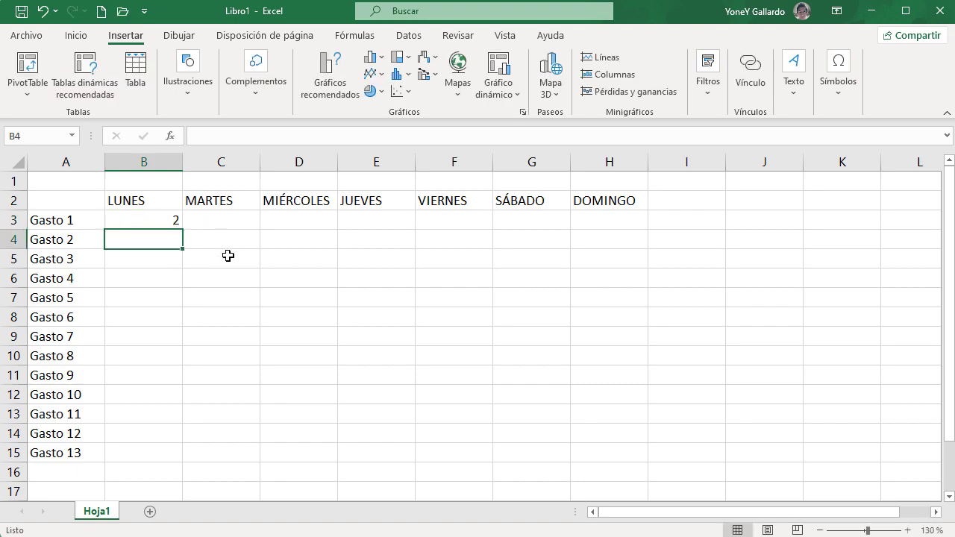
text(4)
key(Return)
drag(164, 221, 167, 243)
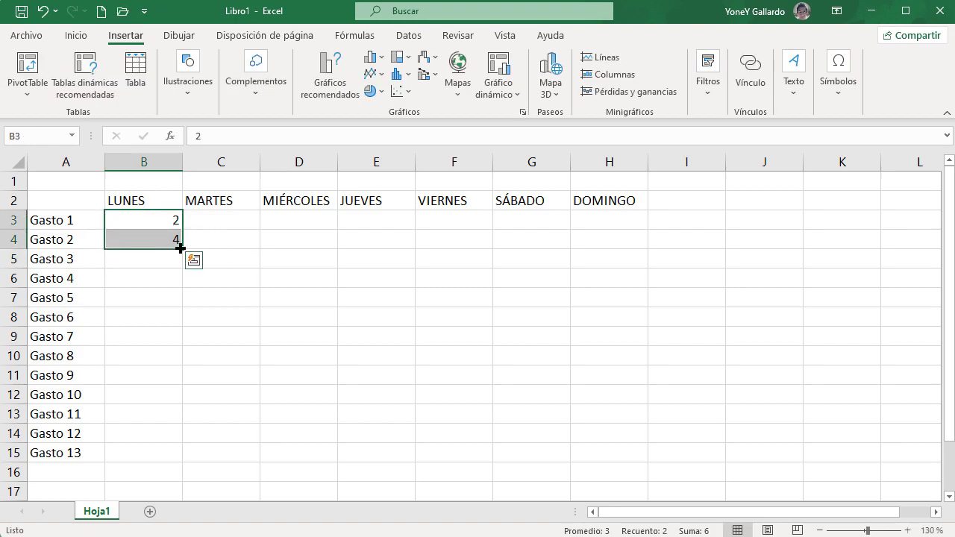
double_click(180, 247)
Enter 3 and 6 at the start of the MARTES column and autofill the series down to row 15.
click(215, 220)
text(3)
key(Return)
text(6)
key(Return)
drag(216, 220, 218, 235)
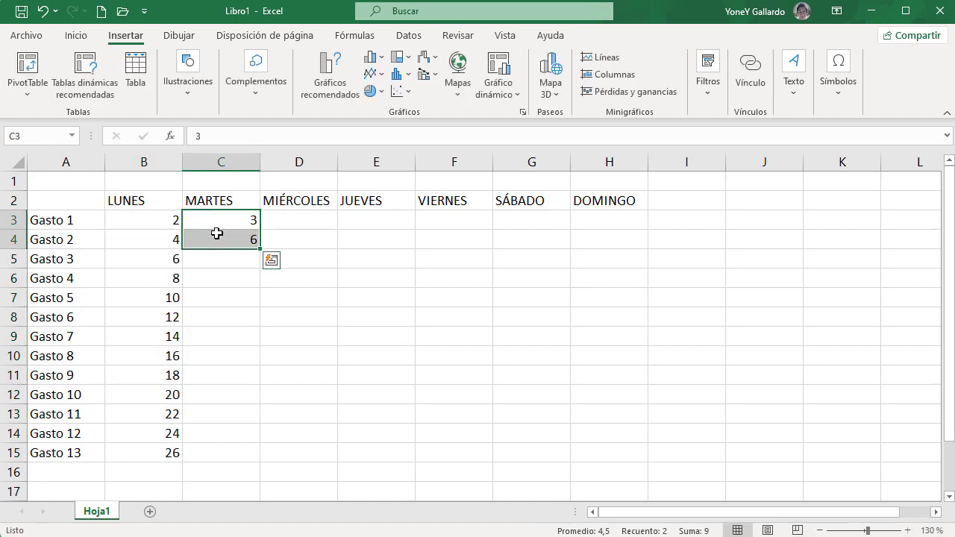
double_click(258, 247)
Enter 4 in D3 and 8 in D4 under MIÉRCOLES and autofill the series down to D15.
click(277, 220)
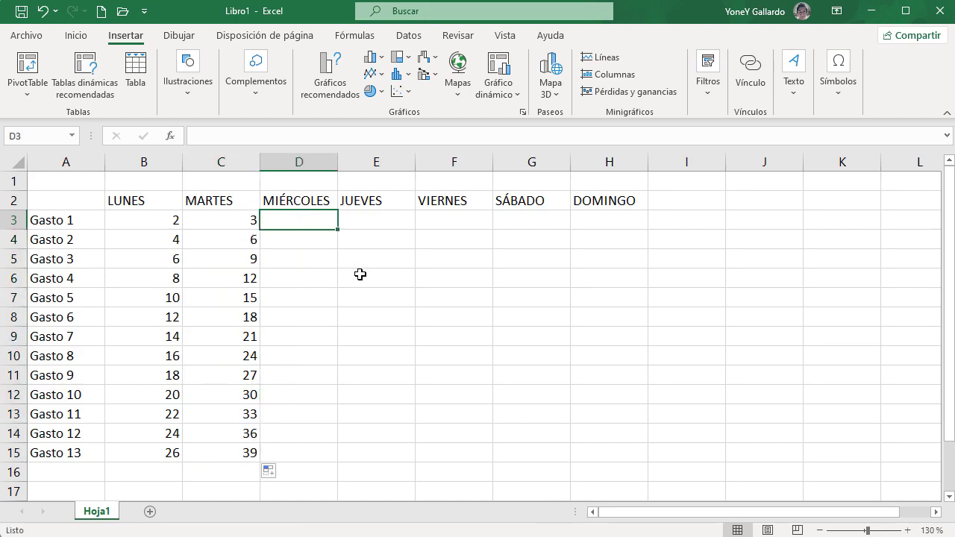
text(1)
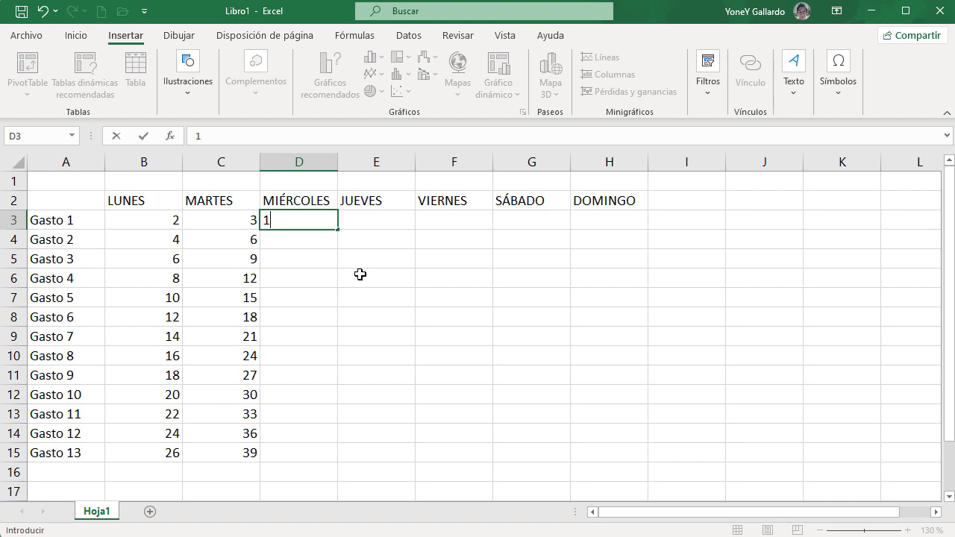
text(4)
key(Return)
text(8)
key(Return)
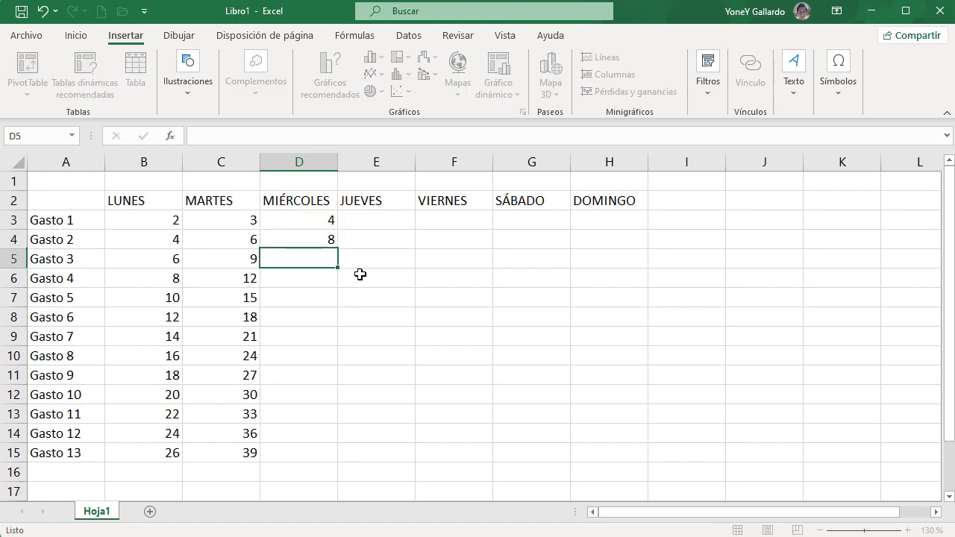
drag(326, 219, 330, 239)
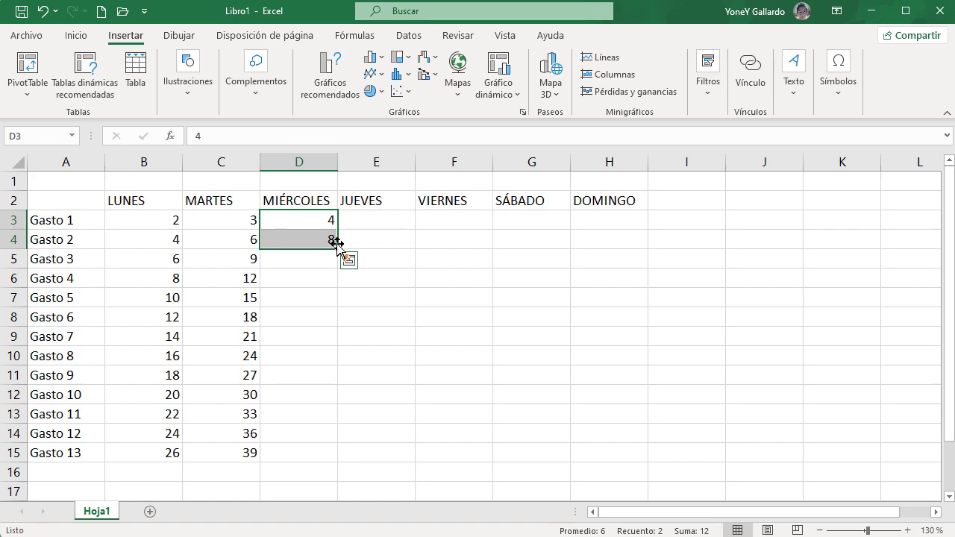
double_click(336, 244)
Enter 5 in E3 and 10 in E4 under JUEVES and autofill the series down to E15.
click(360, 221)
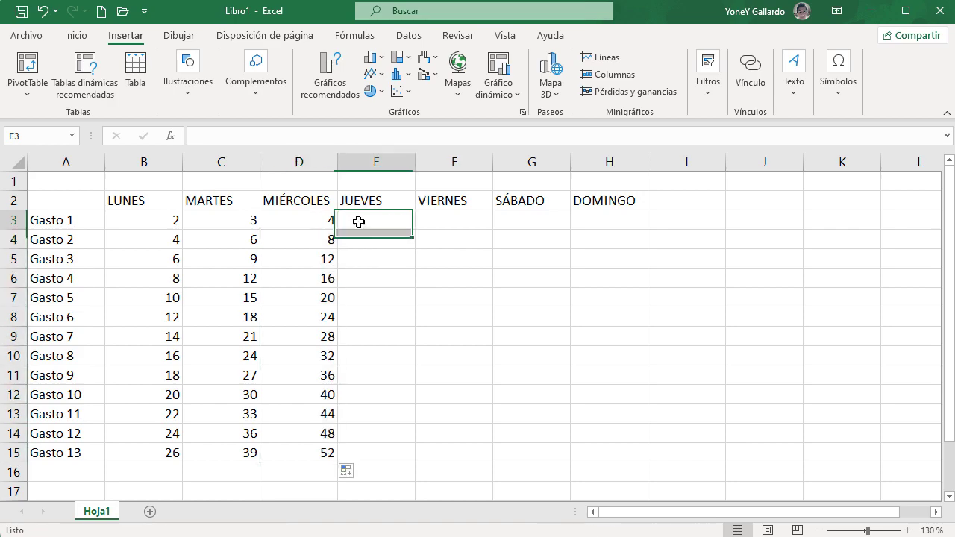
text(5)
key(Return)
text(10)
key(Return)
drag(359, 221, 358, 239)
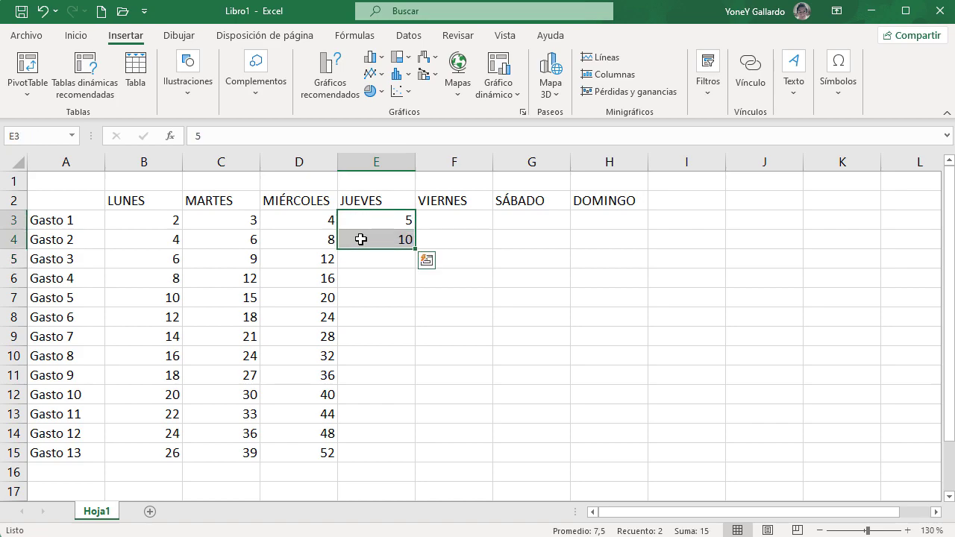
double_click(414, 246)
Enter 6 in F3 and 12 in F4 under VIERNES and autofill the series down to F15.
click(480, 227)
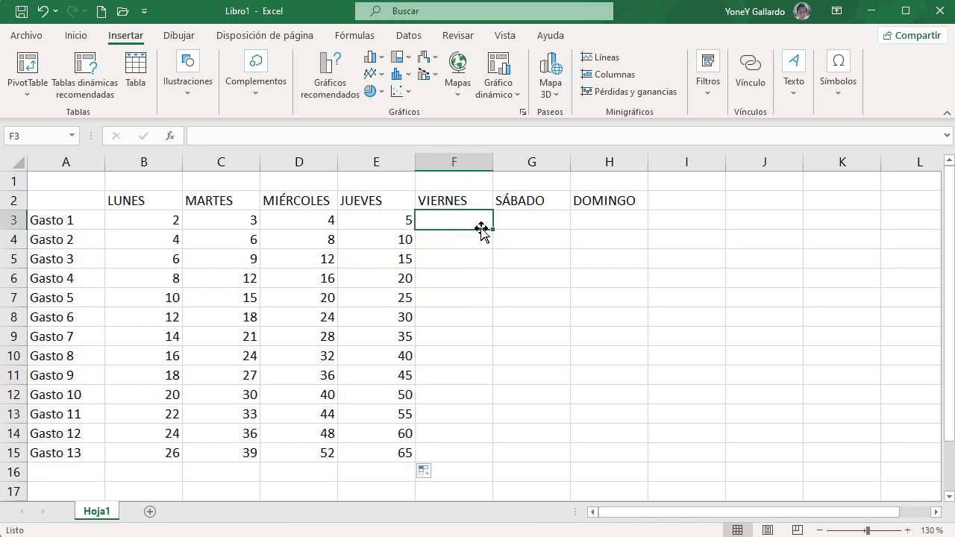
text(6)
key(Return)
text(12)
key(Return)
drag(482, 226, 489, 455)
Enter 7 in G3 and 14 in G4 under SÁBADO and autofill the series down to G15.
click(511, 221)
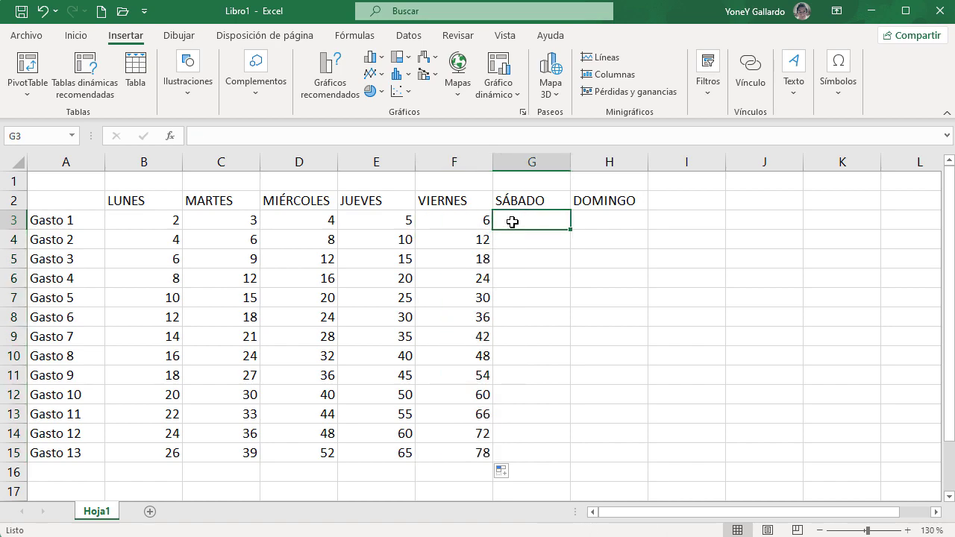
text(7)
key(Return)
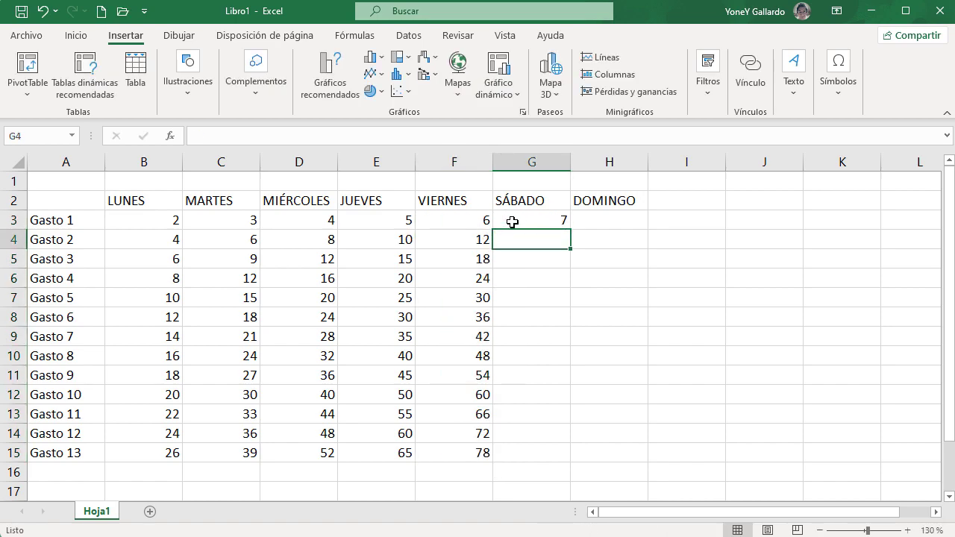
text(14)
key(Return)
drag(512, 220, 529, 238)
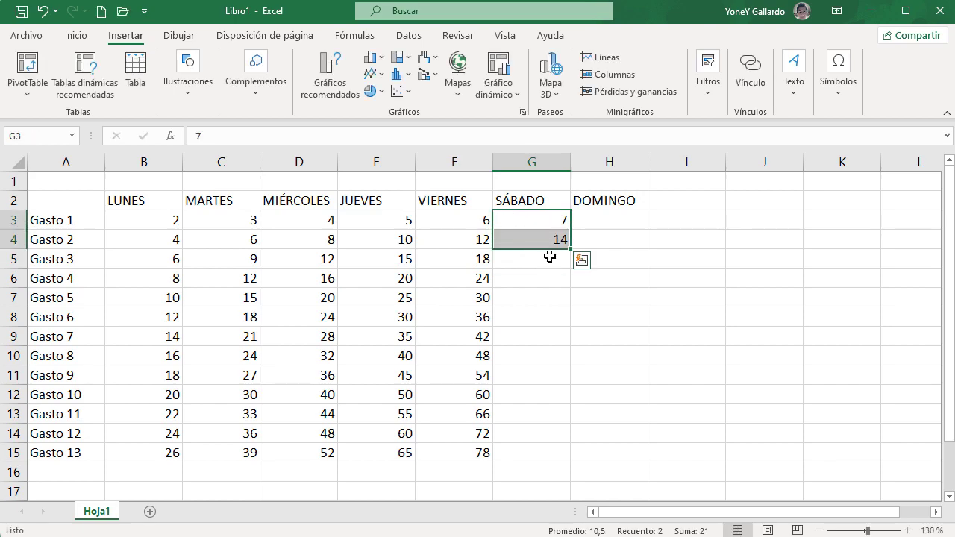
double_click(570, 248)
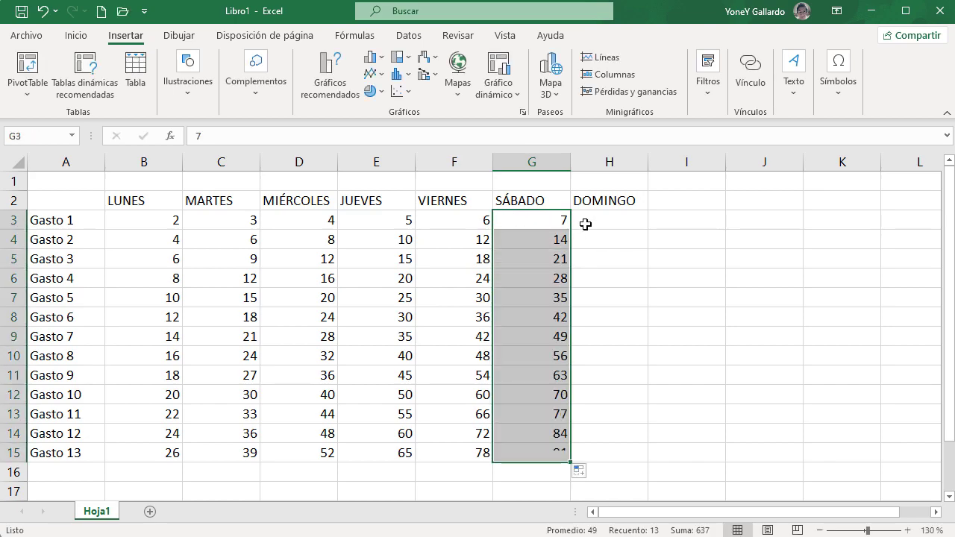
Fill the DOMINGO cells H3 to H8 with 44, 36, 45, 33, 46 and 58.
click(584, 224)
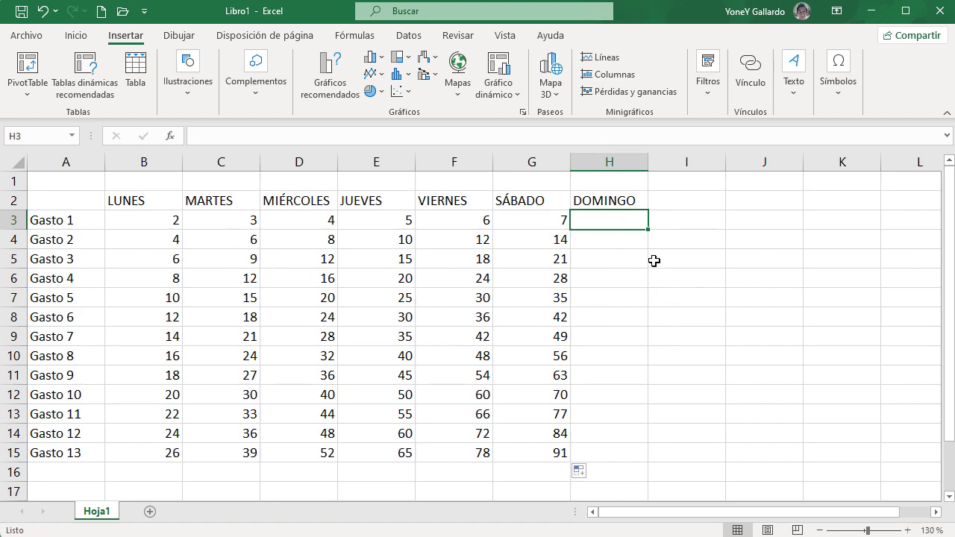
text(44)
key(Return)
text(36)
key(Return)
text(45)
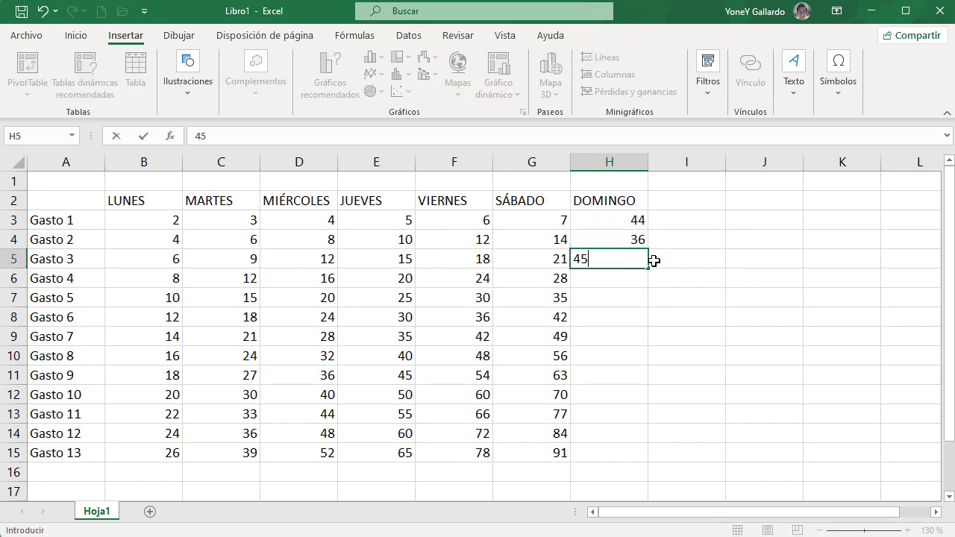
key(Return)
text(33)
key(Return)
text(46)
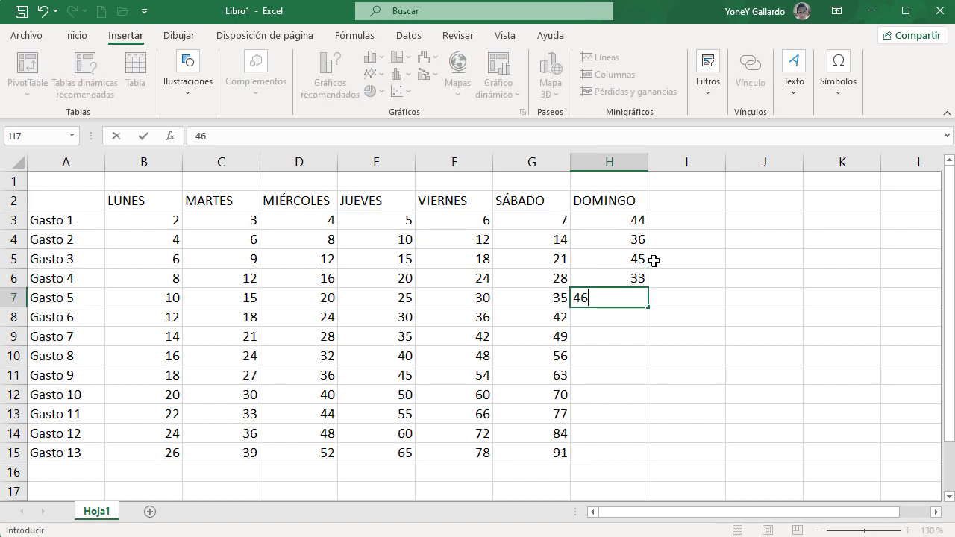
key(Return)
text(5)
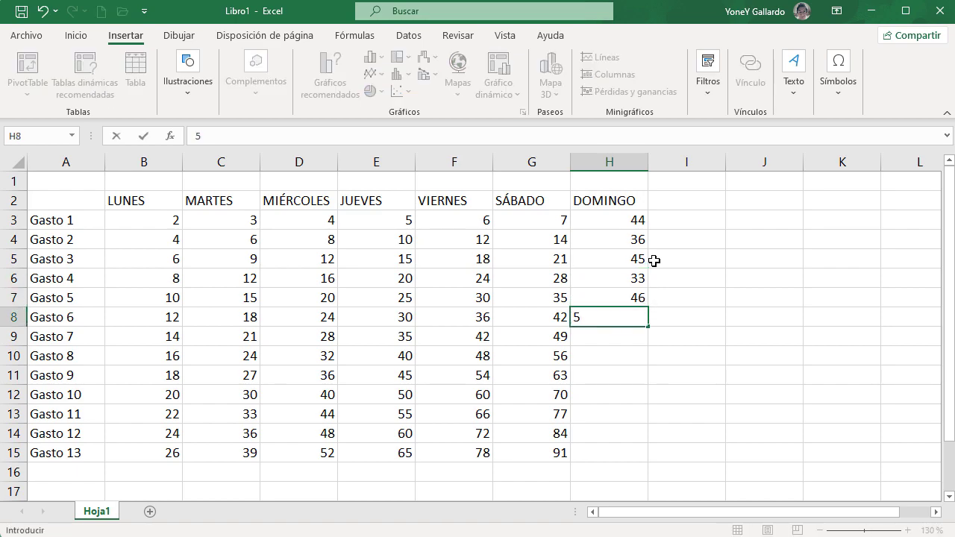
text(8)
key(Return)
Fill the remaining DOMINGO cells H9 to H15 with 59, 22, 32, 3, 4, 6 and 7.
text(59)
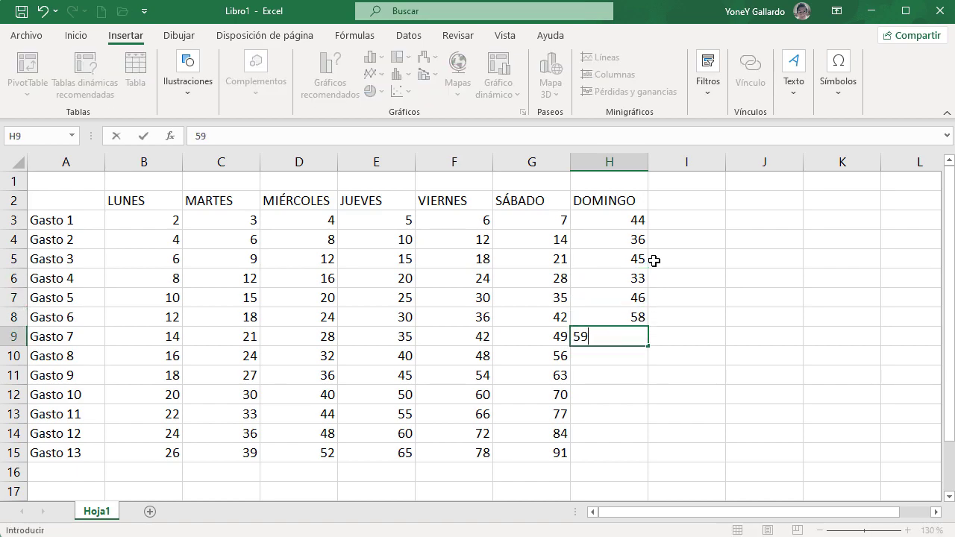
key(Return)
text(2)
key(Return)
text(32)
key(Return)
text(3)
key(Return)
text(4)
key(Return)
text(6)
key(Return)
text(7)
key(Return)
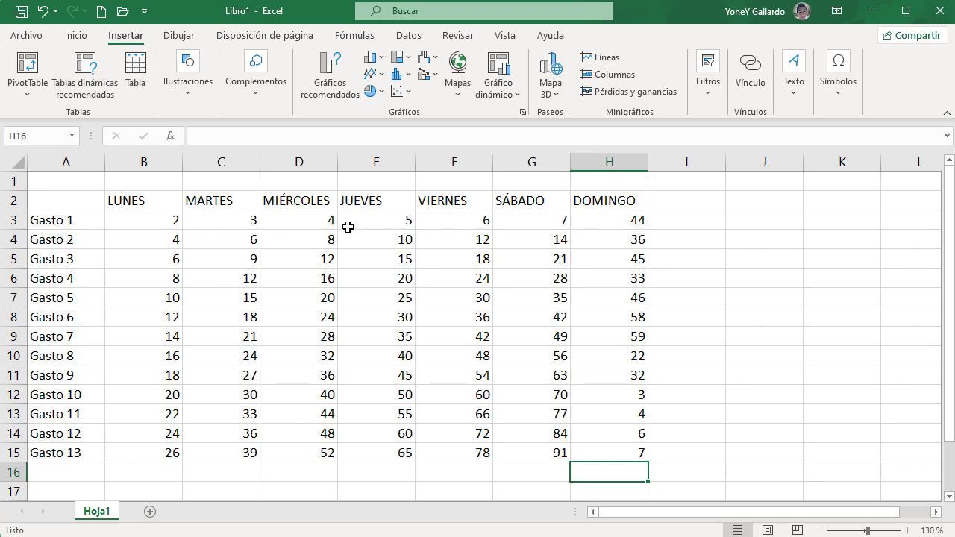
Start inserting a table from a cell within the expense data and set its source range to A2:H15.
click(221, 278)
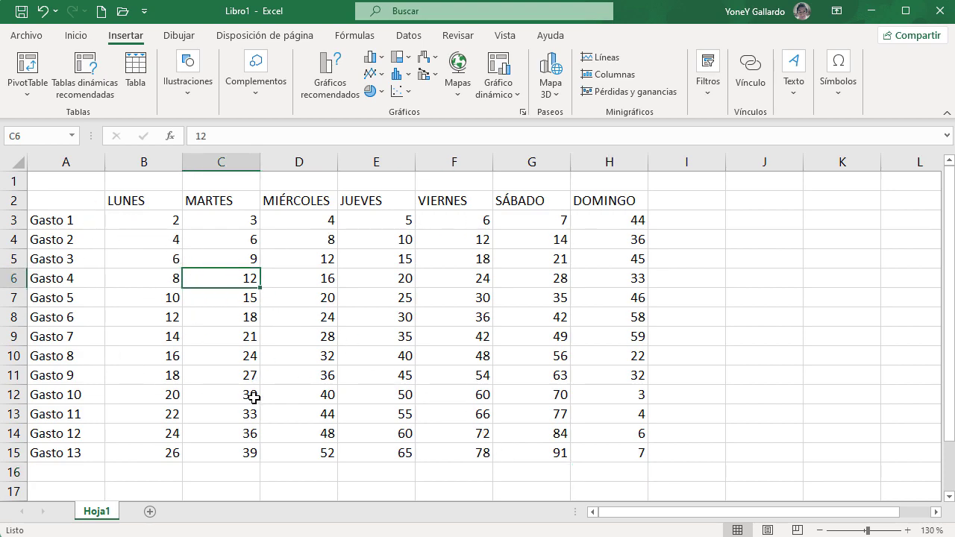
click(77, 35)
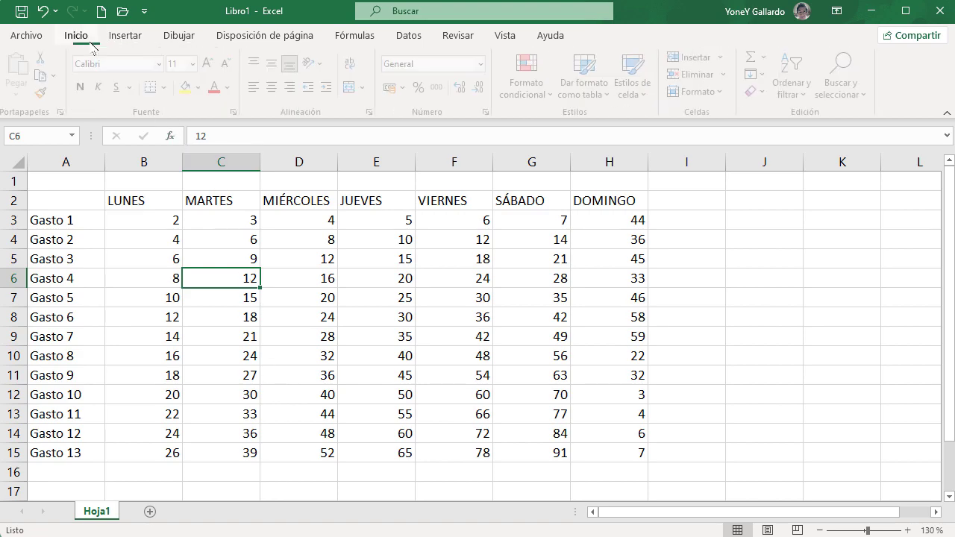
click(119, 37)
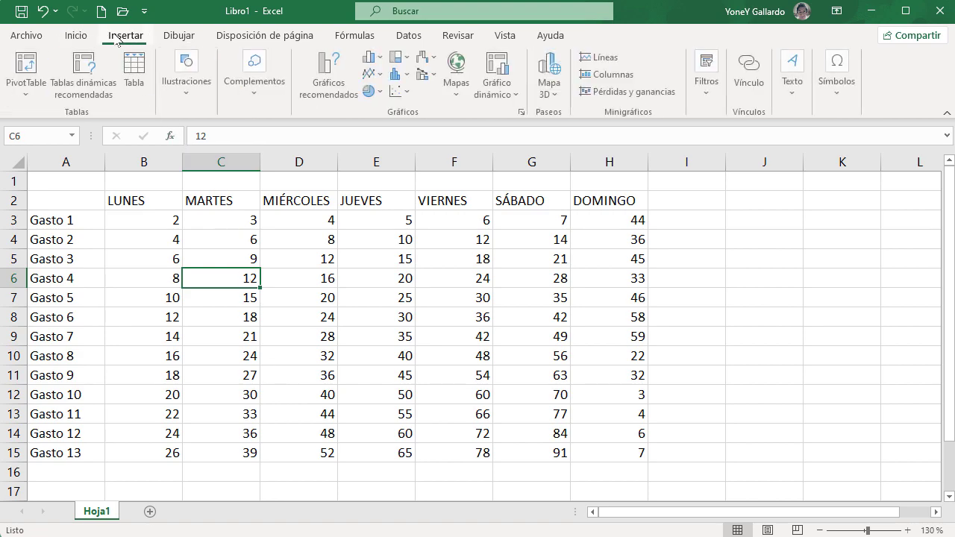
click(85, 41)
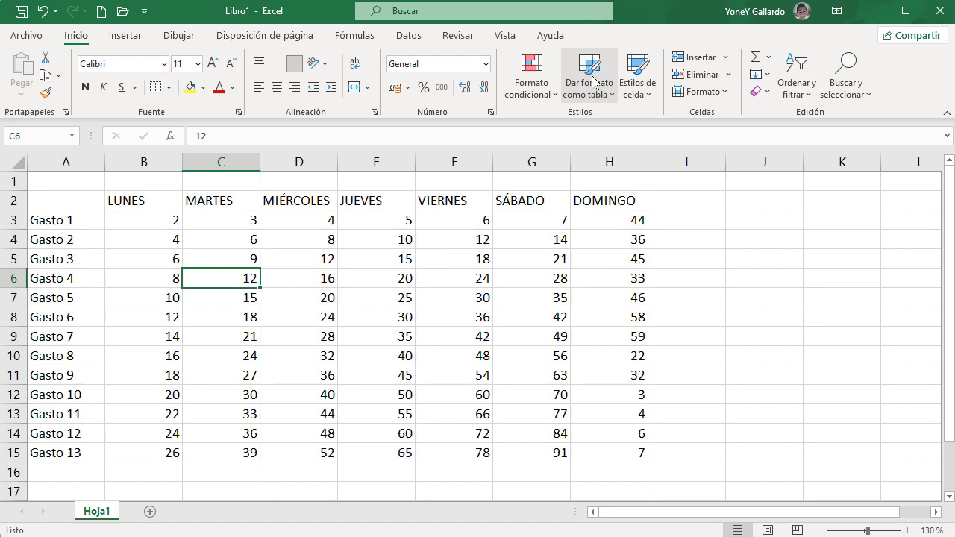
click(125, 35)
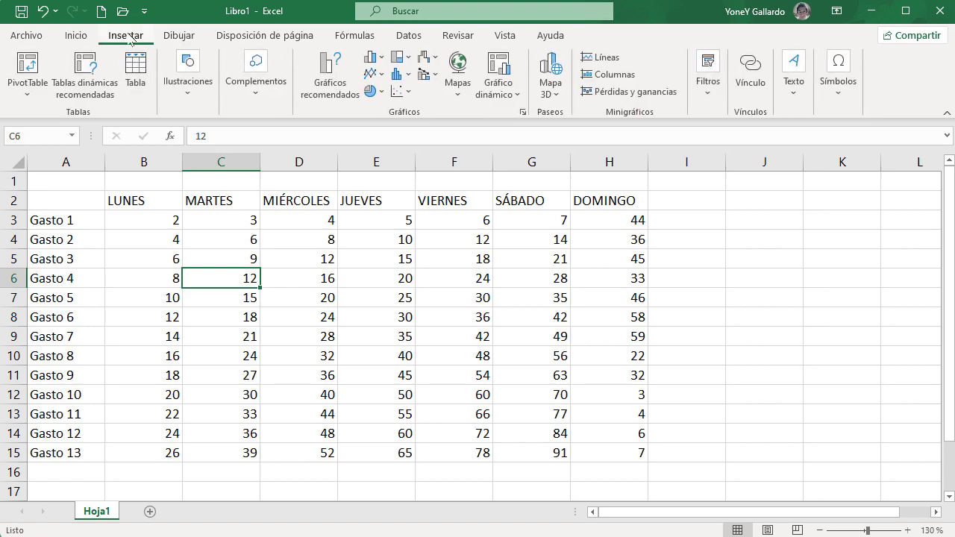
click(135, 74)
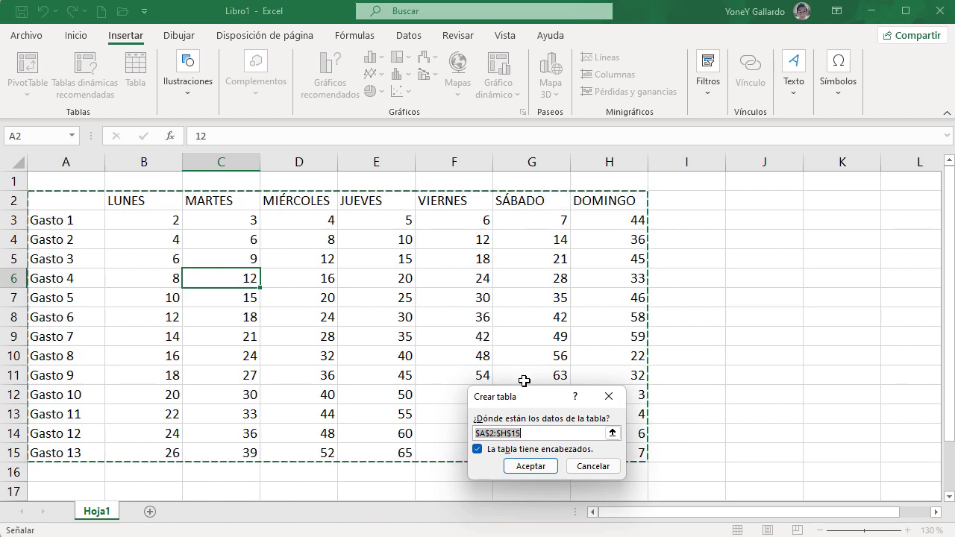
click(613, 434)
drag(52, 201, 606, 453)
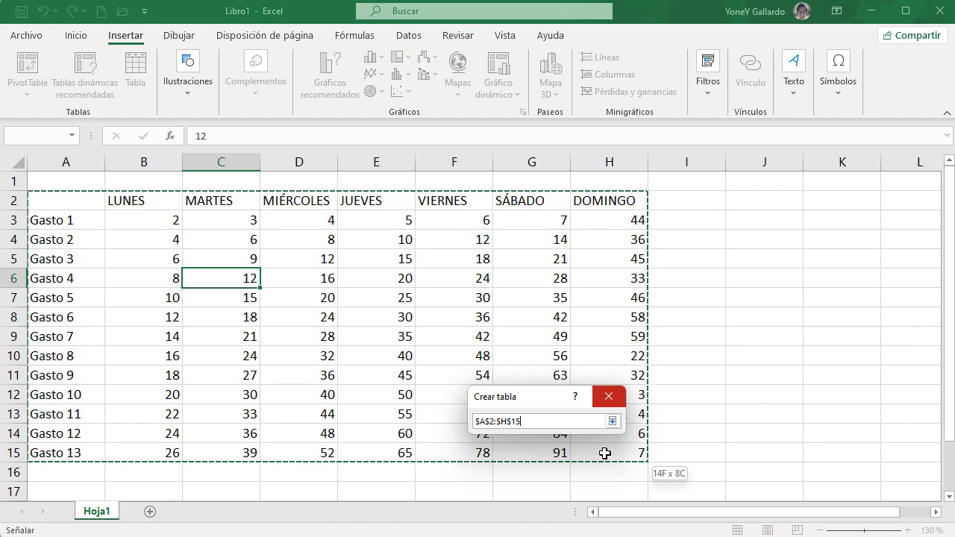
drag(605, 453, 471, 448)
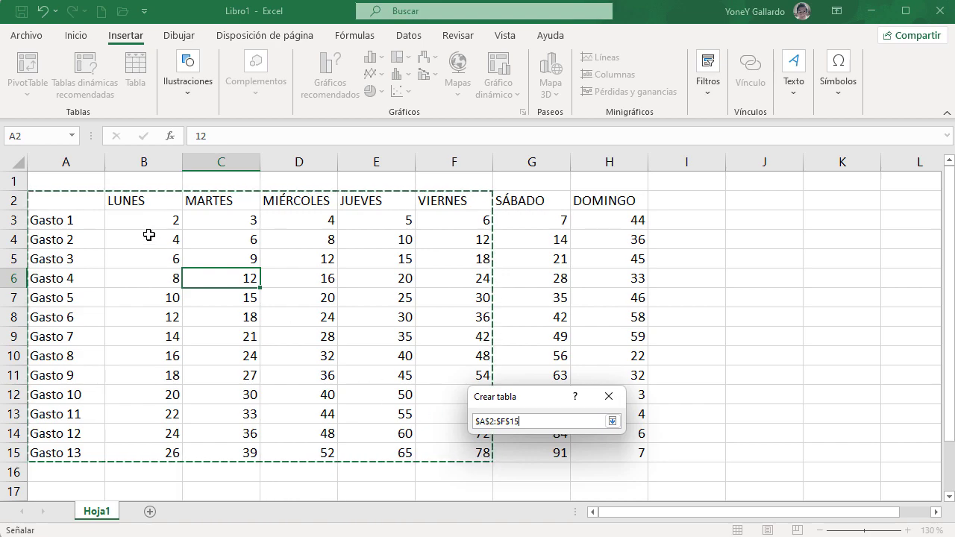
drag(65, 202, 613, 456)
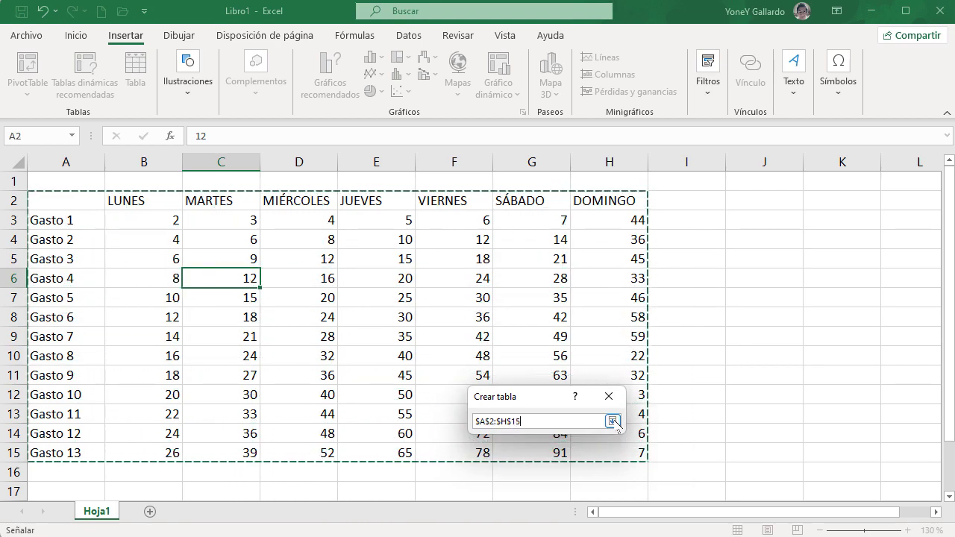
click(612, 422)
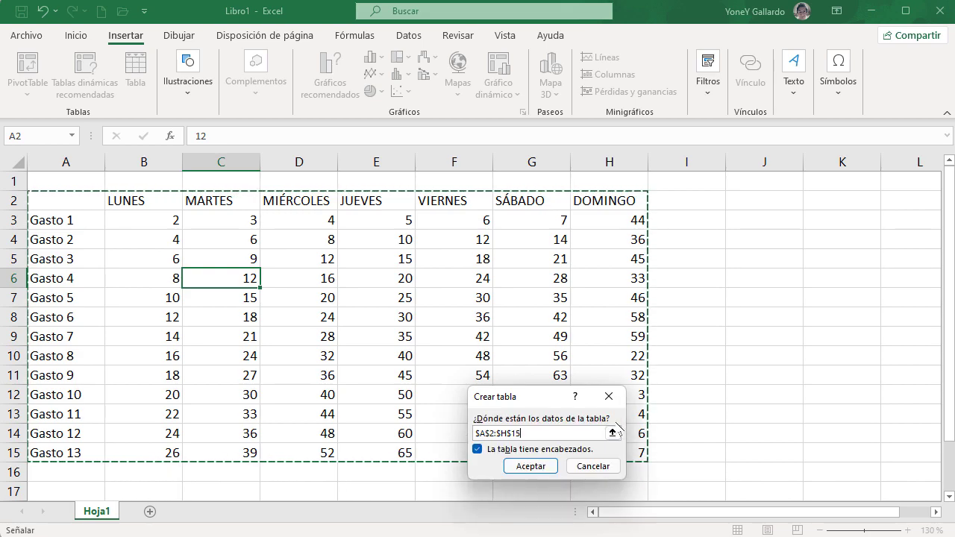
Keep the option for table headers enabled, create the table, and select cell B4 inside it.
drag(522, 396, 719, 216)
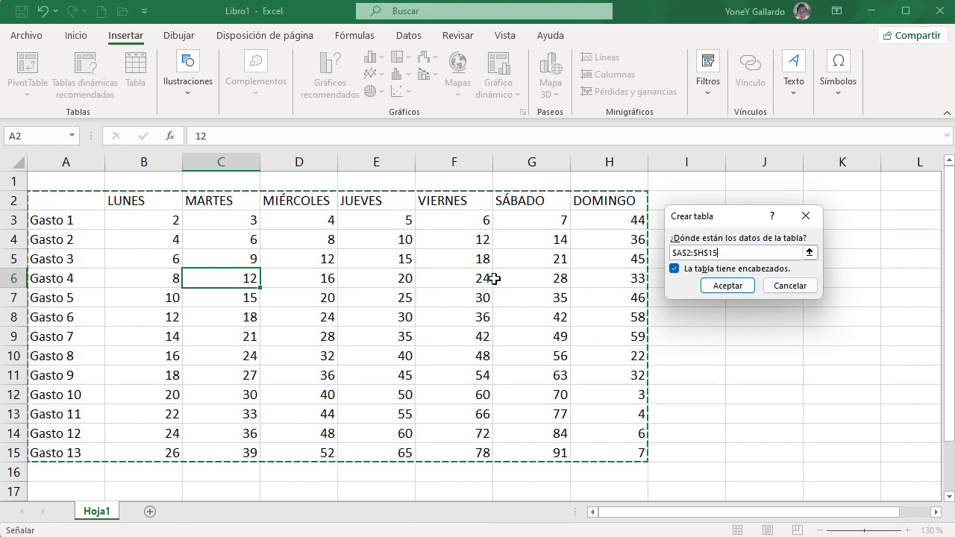
click(675, 269)
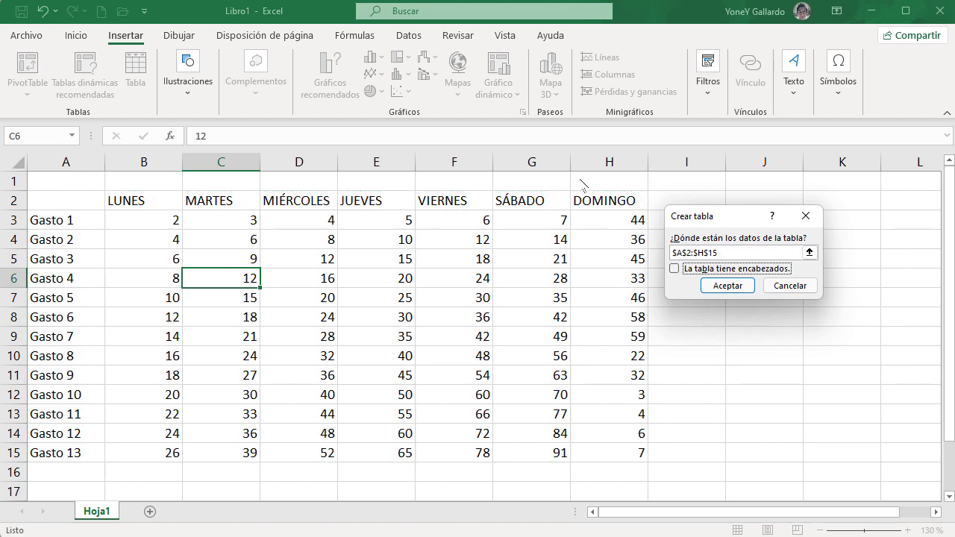
click(674, 269)
click(732, 288)
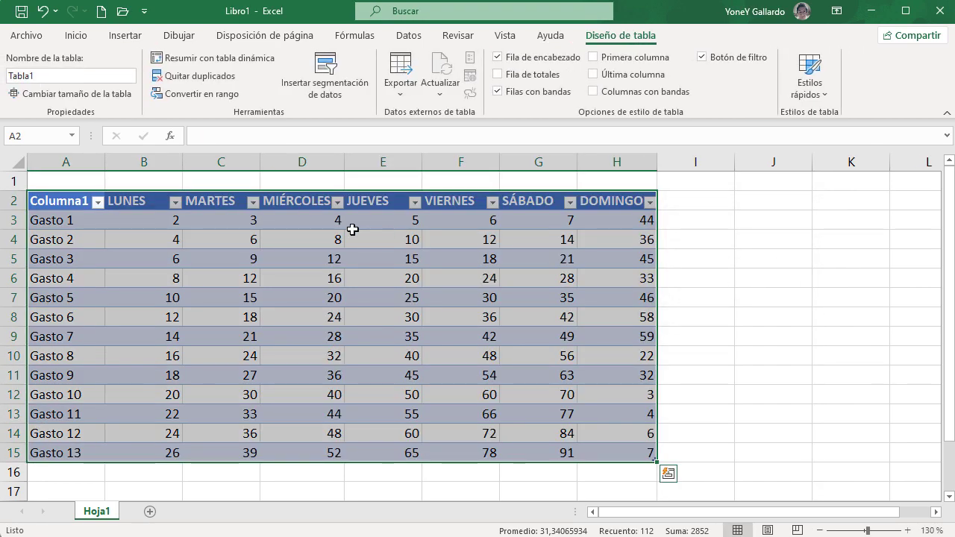
click(167, 241)
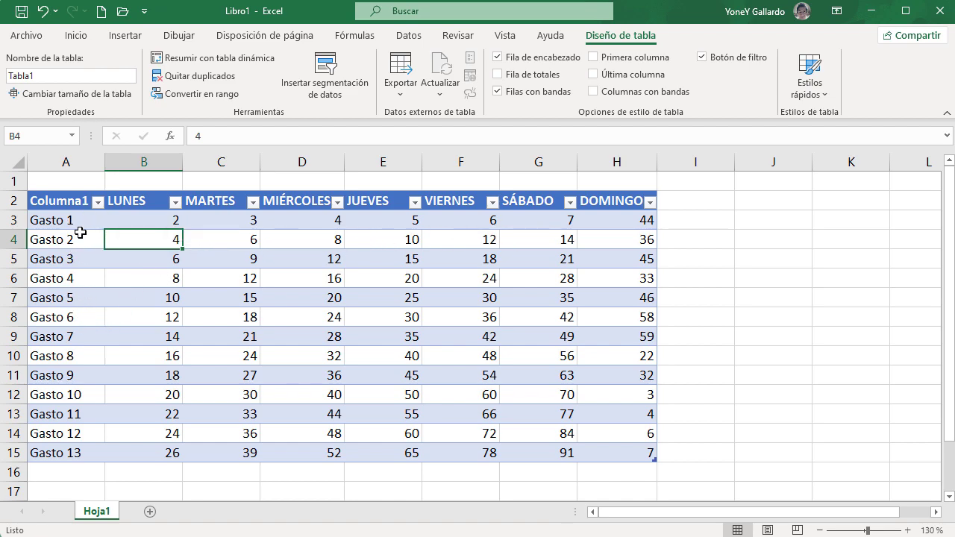
Filter the expense table's Columna1 to show only the Gasto 5 row.
click(99, 203)
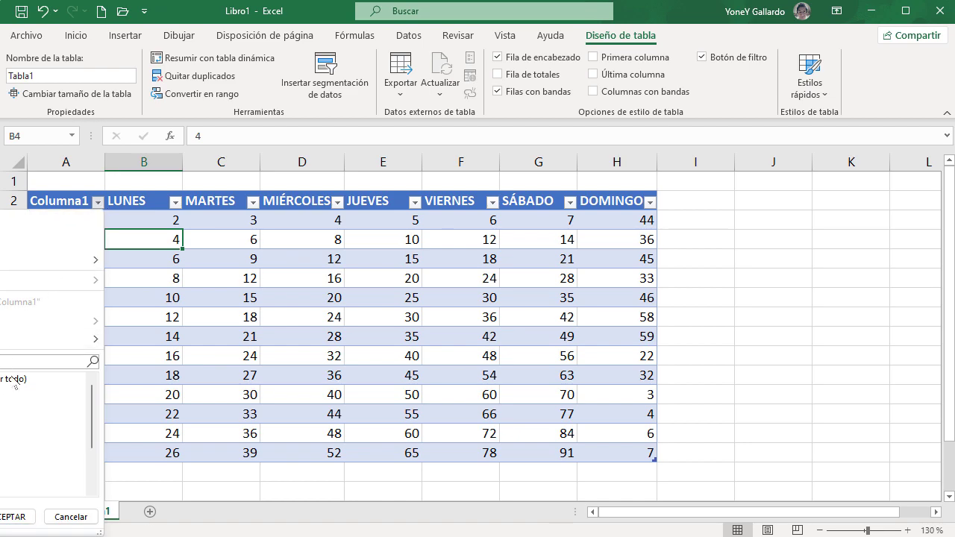
drag(289, 15, 420, 15)
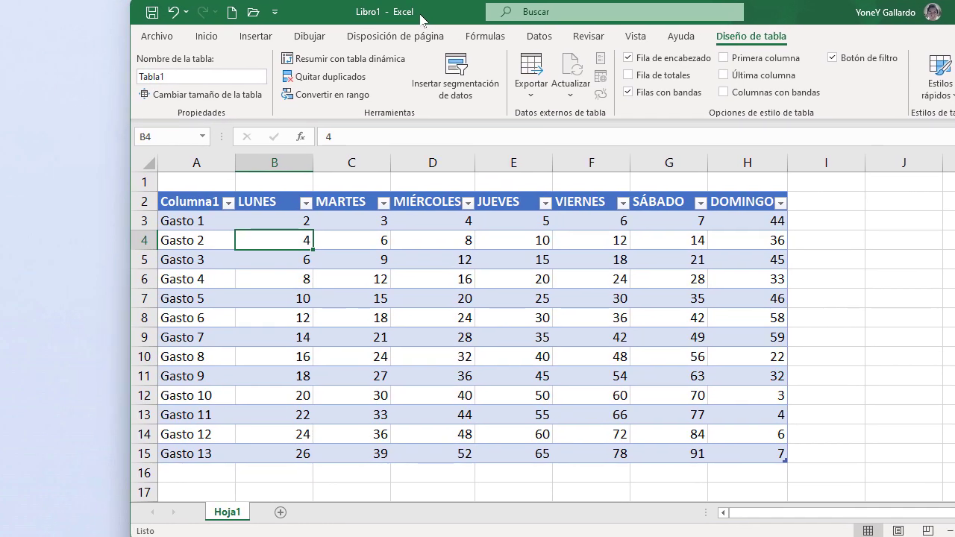
click(229, 203)
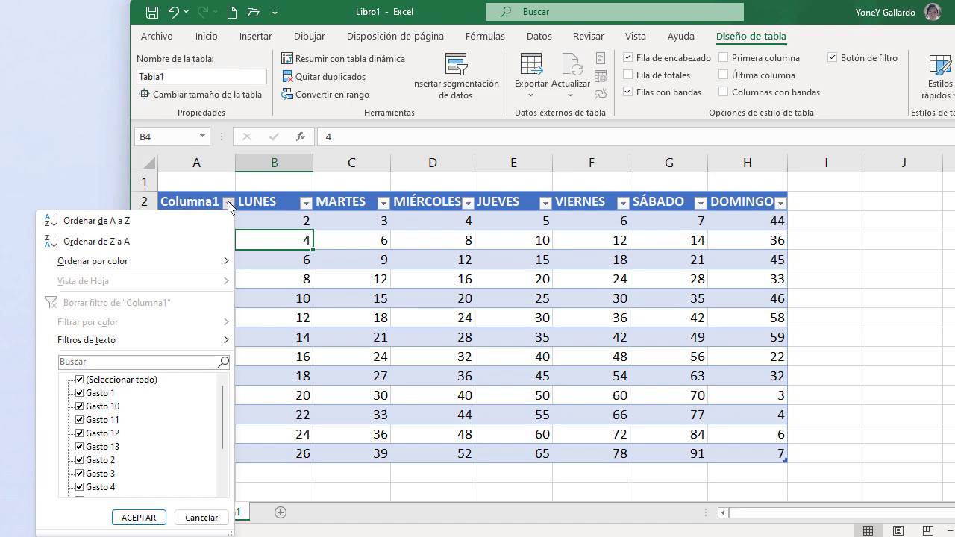
click(125, 380)
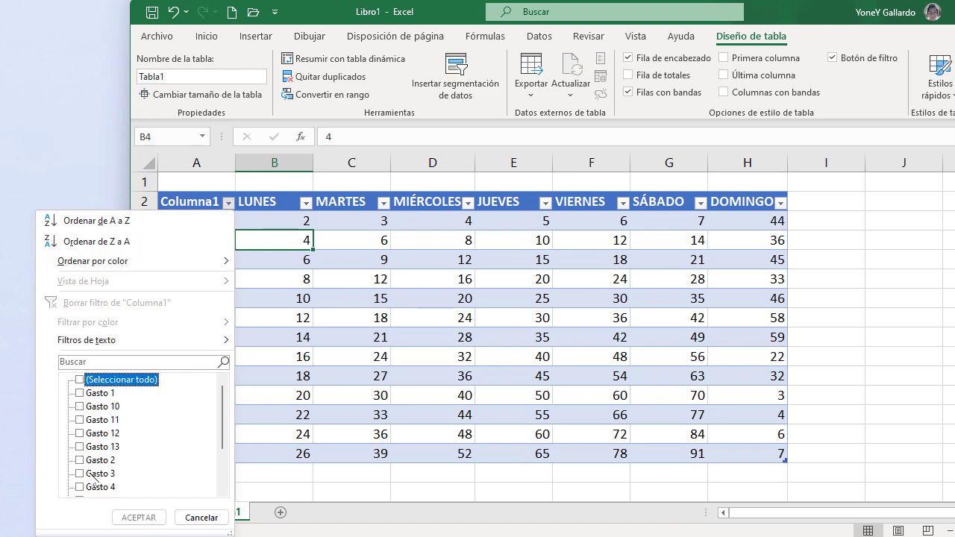
scroll(88, 440, down, 2)
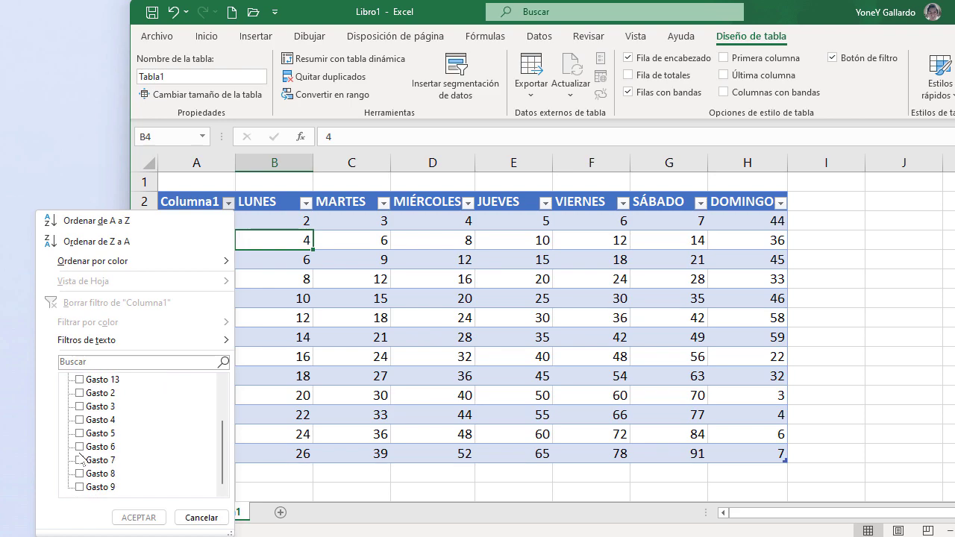
click(79, 434)
click(138, 517)
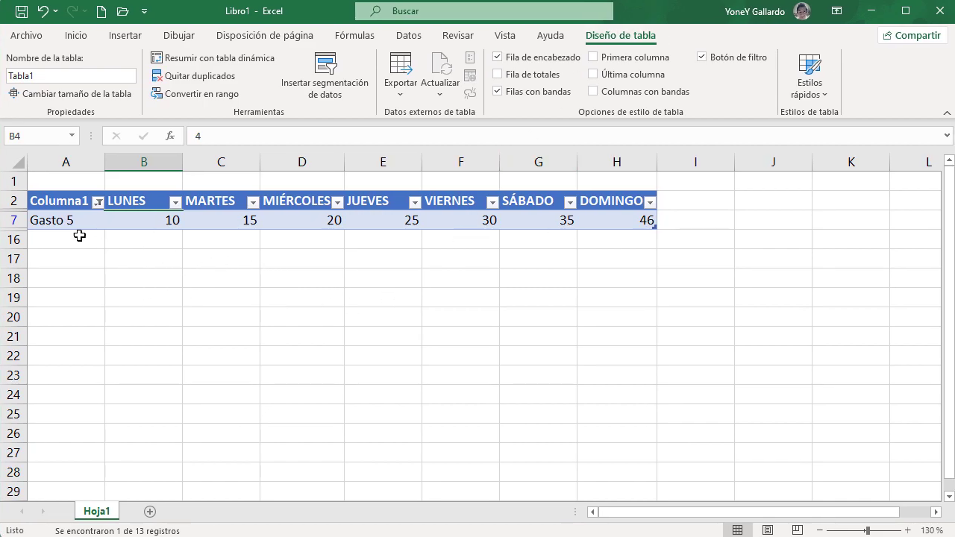
Insert a blank column before column A so the expense table starts in column B.
click(64, 166)
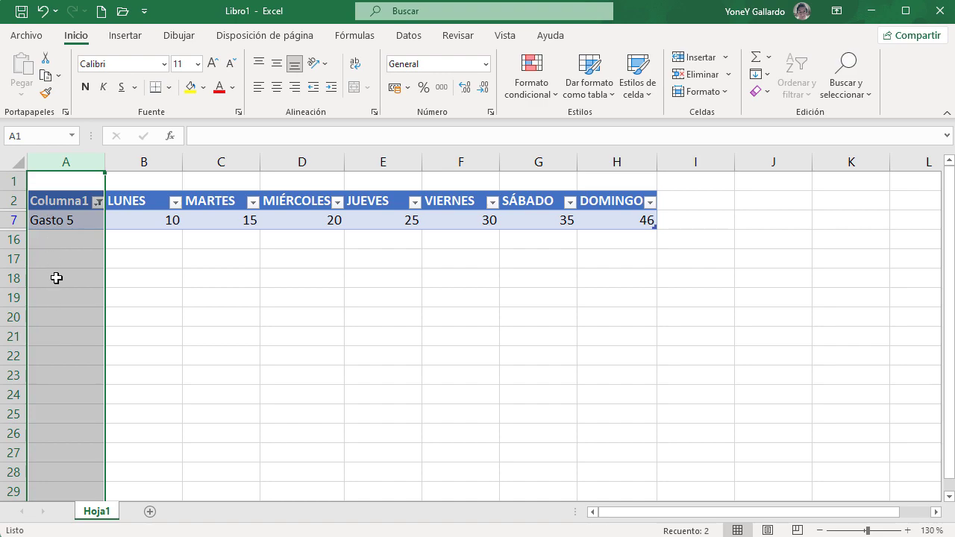
right_click(67, 166)
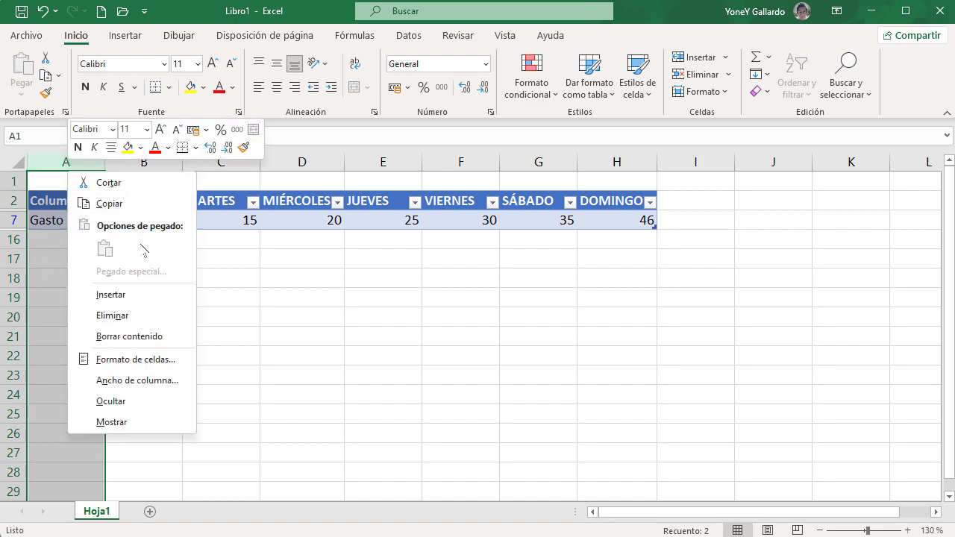
click(105, 294)
click(186, 306)
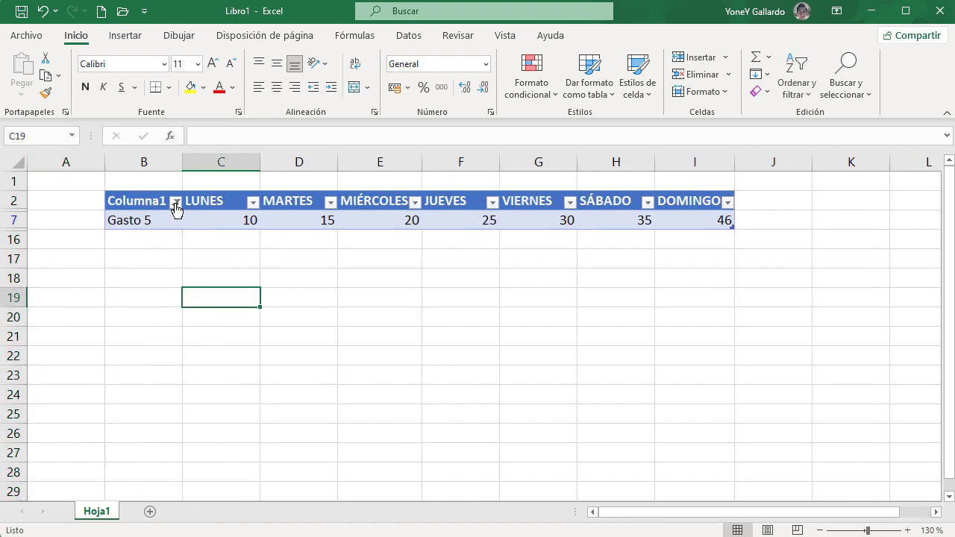
Show every expense row again by reselecting all items in the Columna1 filter, and leave empty cell J7 selected.
click(175, 201)
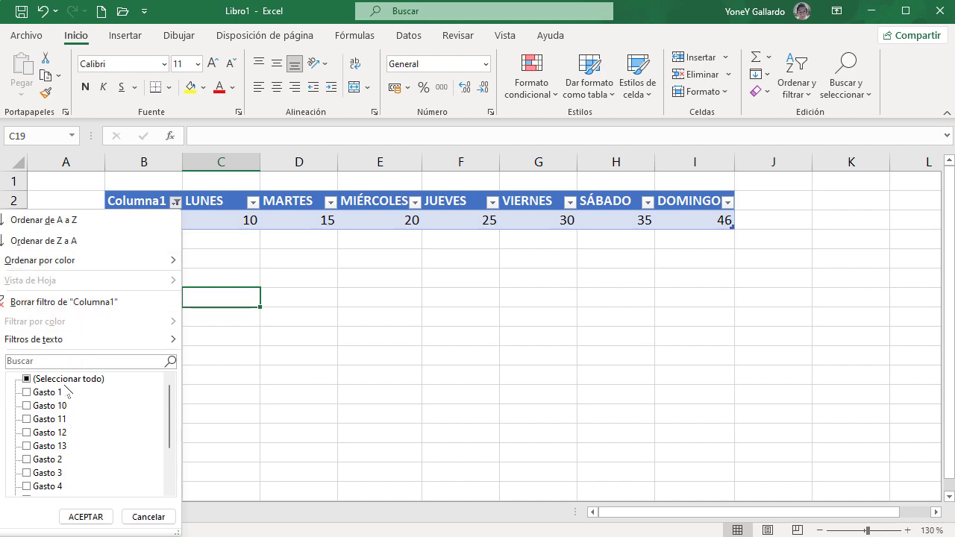
click(48, 379)
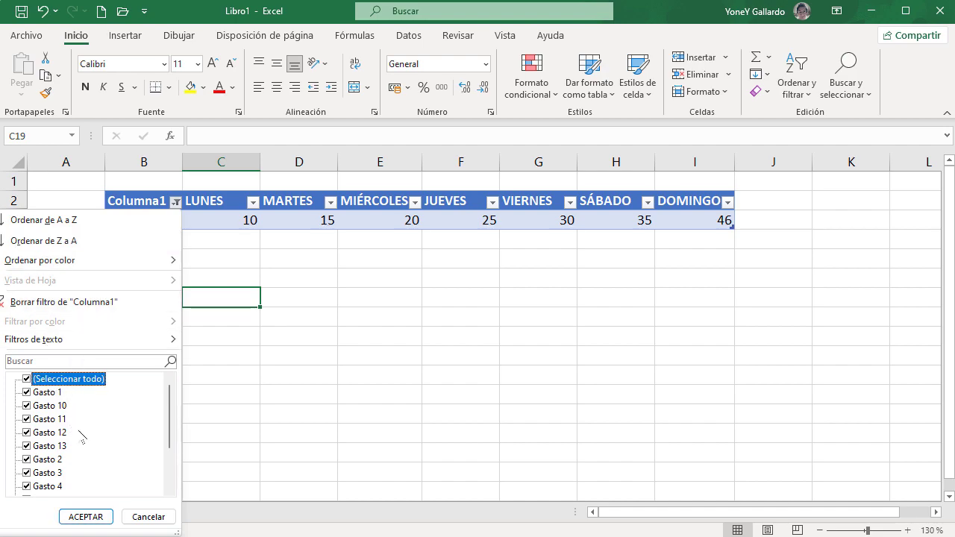
click(86, 516)
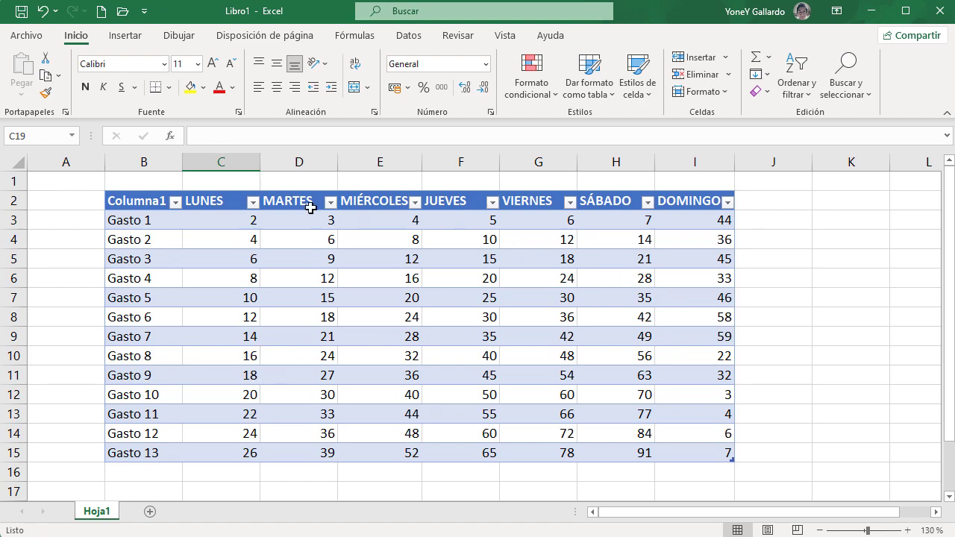
click(334, 256)
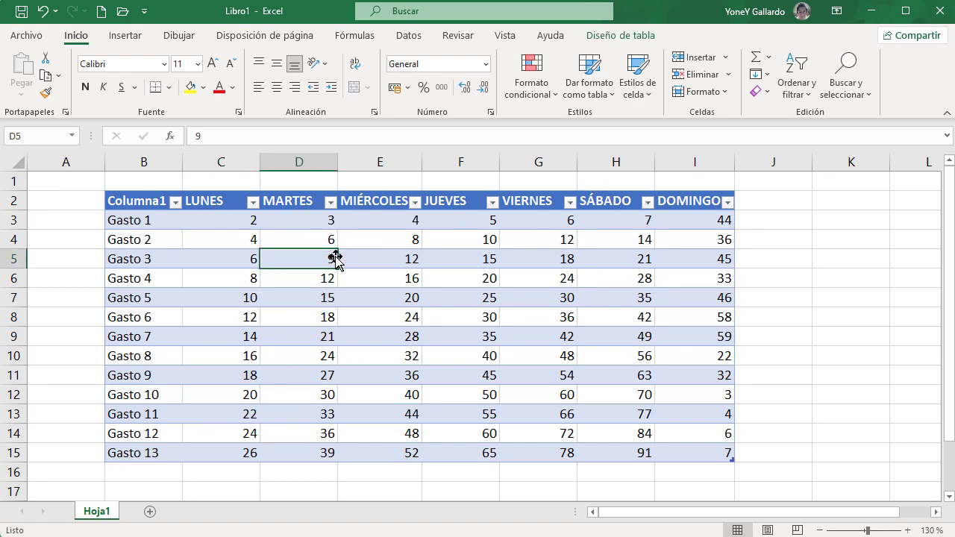
click(144, 201)
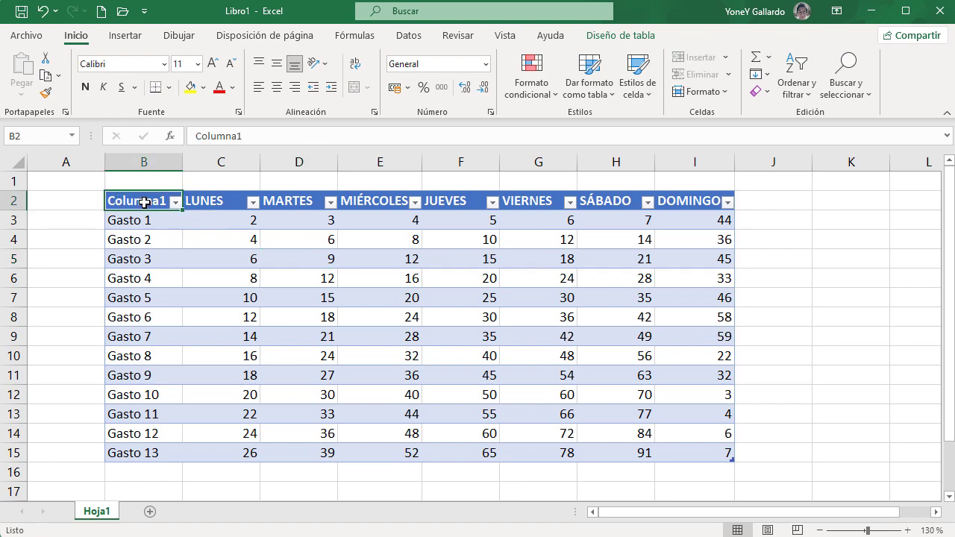
click(747, 291)
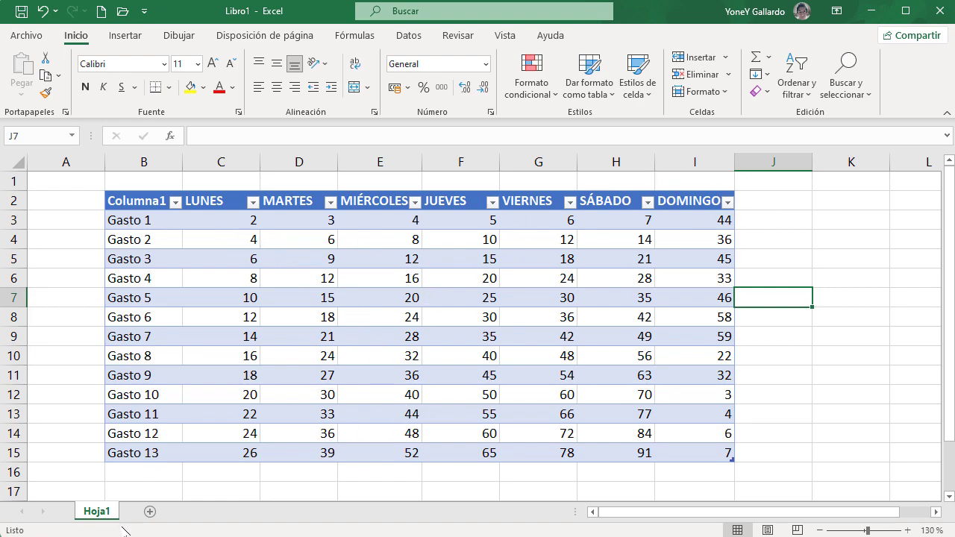
Add a new worksheet and insert the chicks picture from the device's Imágenes folder, starting from cell B3.
click(150, 512)
click(134, 208)
click(125, 35)
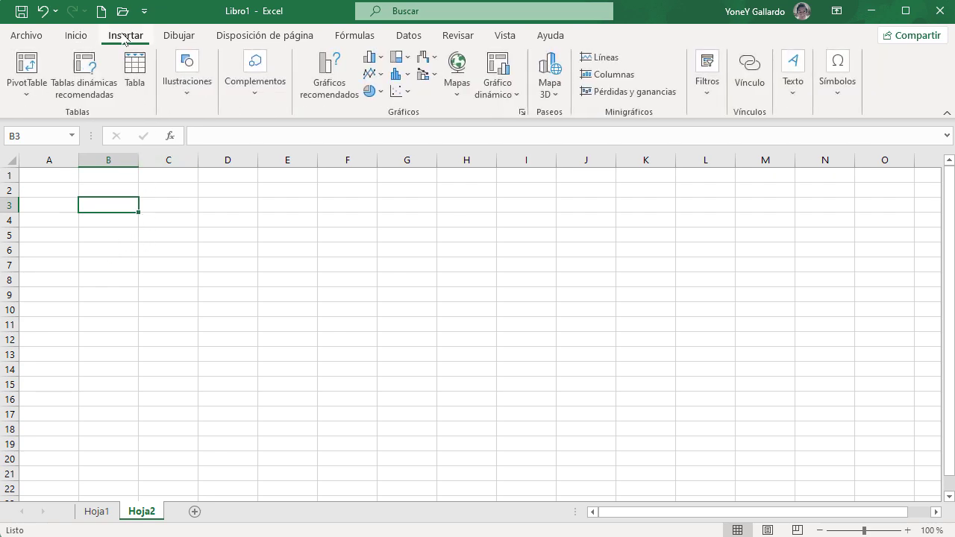
click(188, 93)
click(183, 153)
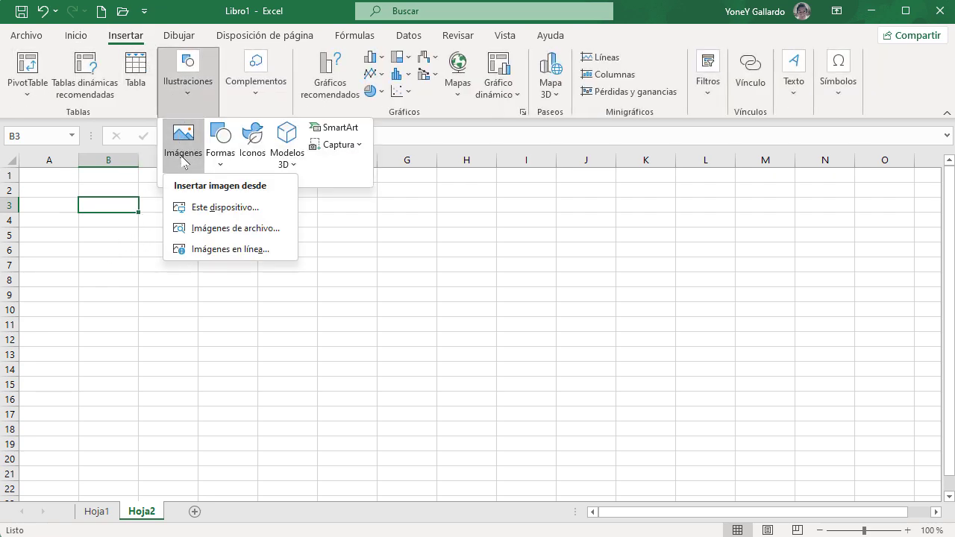
click(208, 212)
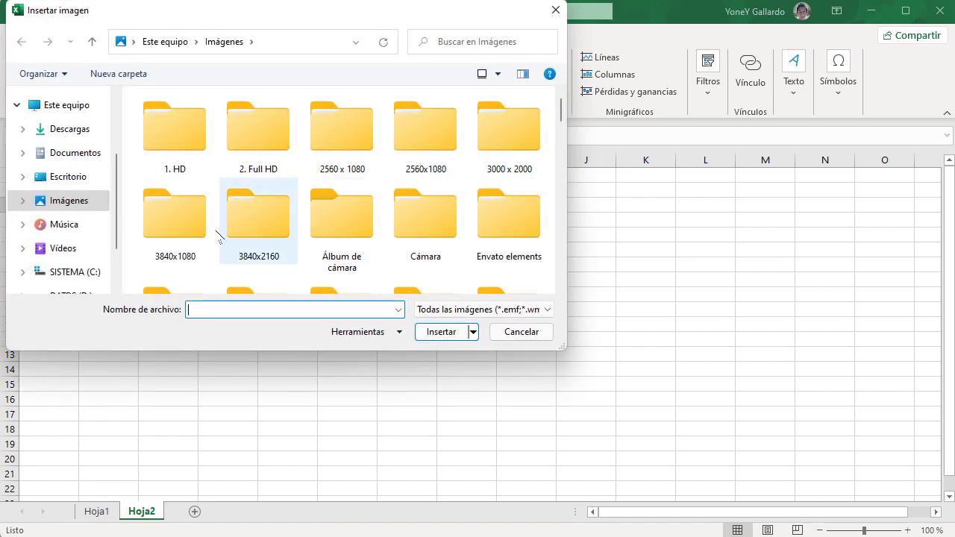
scroll(261, 234, down, 5)
click(260, 134)
click(438, 334)
Shrink the chicks picture to about 10.25 × 6.4 cm and place it over columns A to F, rows 3 to 15.
drag(685, 192, 366, 396)
drag(305, 425, 279, 234)
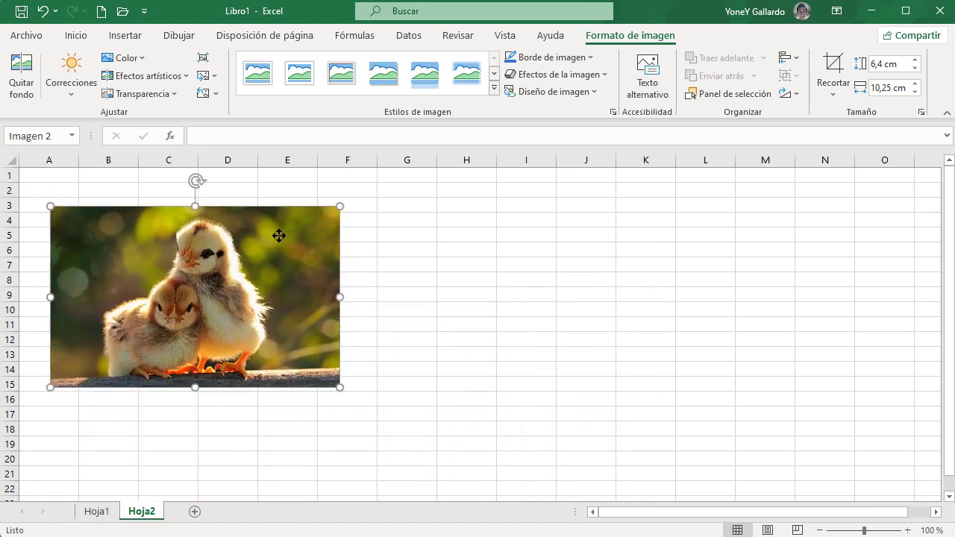
click(522, 248)
Insert an Organigrama SmartArt from the Jerarquía category, close its text pane, and place it beside the picture over columns G to L.
click(125, 35)
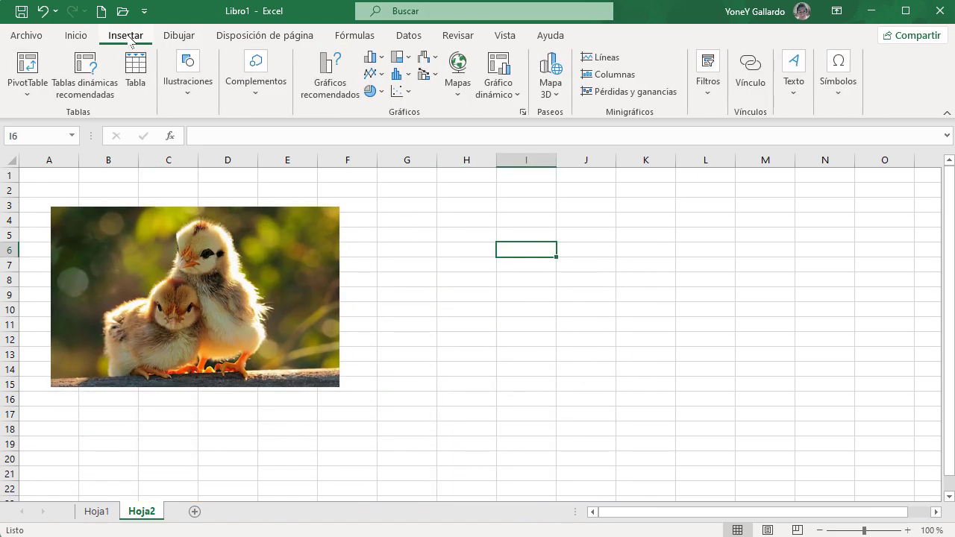
click(191, 92)
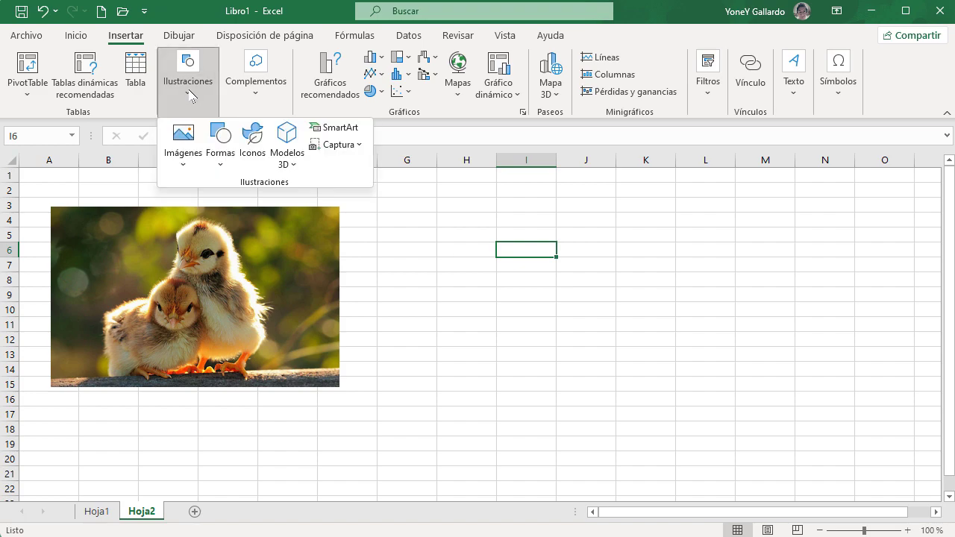
click(334, 127)
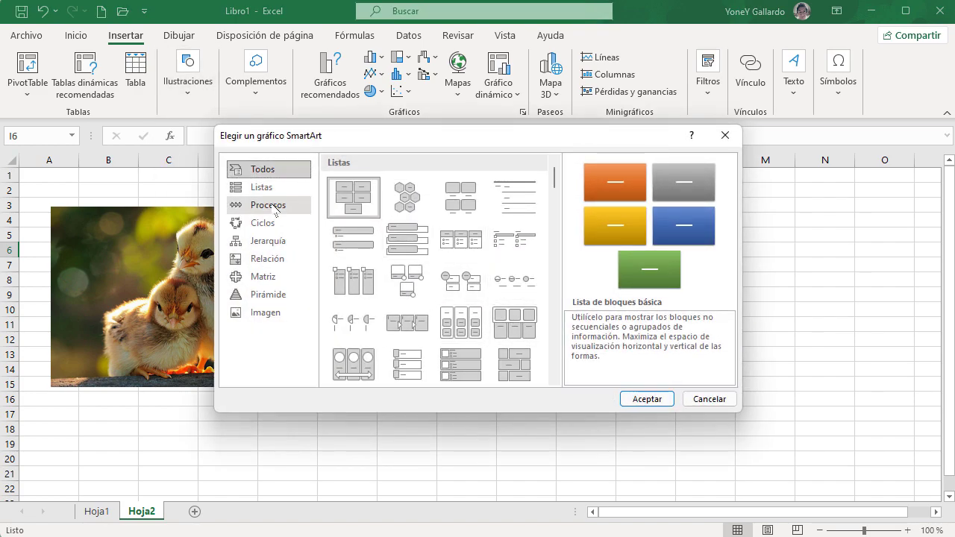
click(274, 241)
click(353, 181)
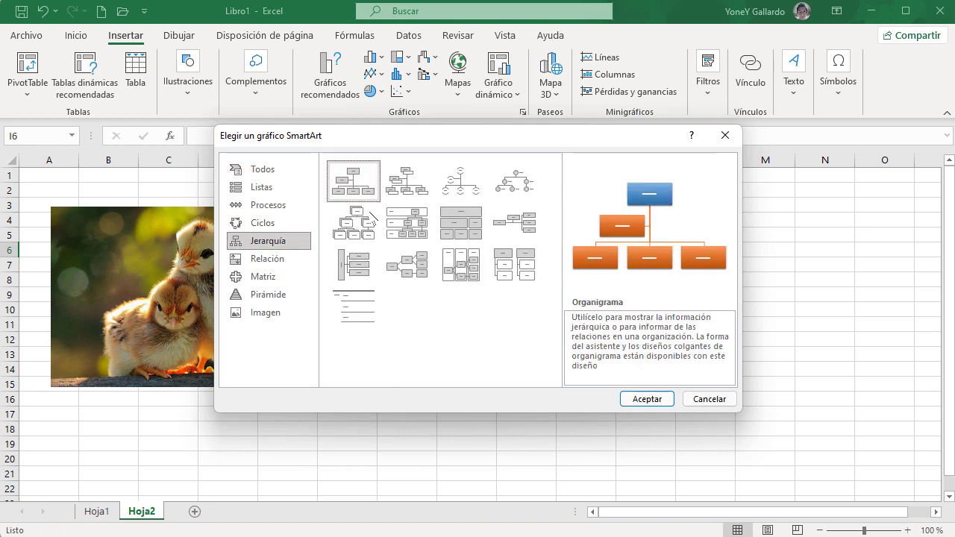
click(647, 399)
click(282, 232)
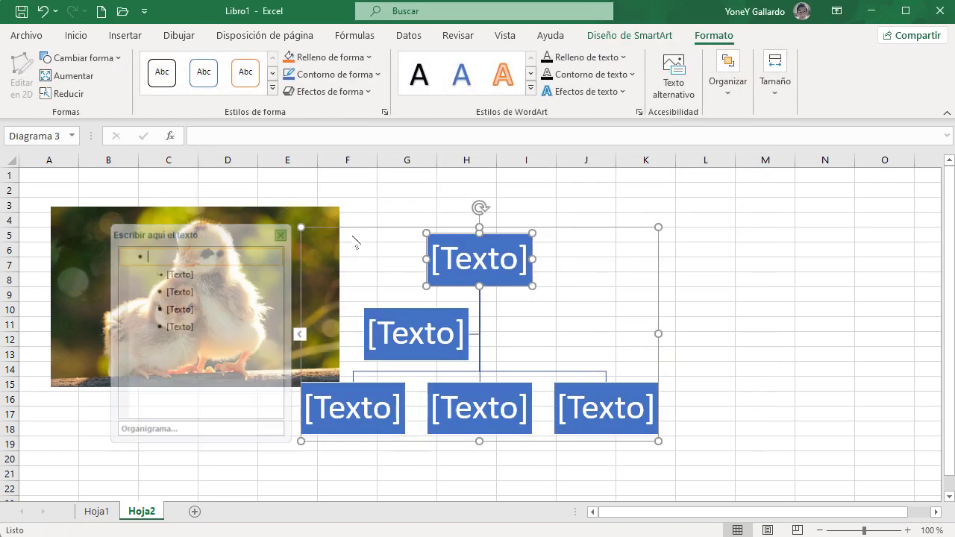
drag(395, 228, 477, 196)
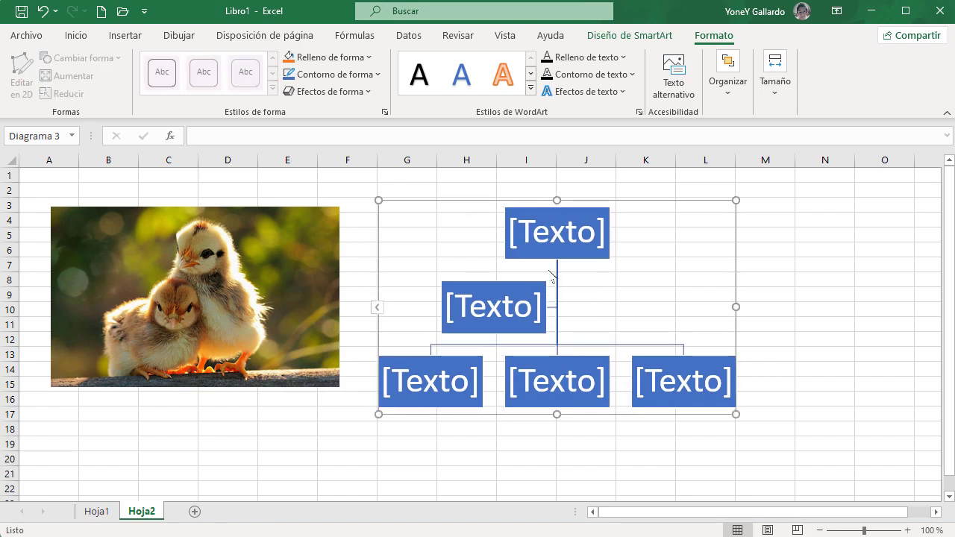
click(811, 349)
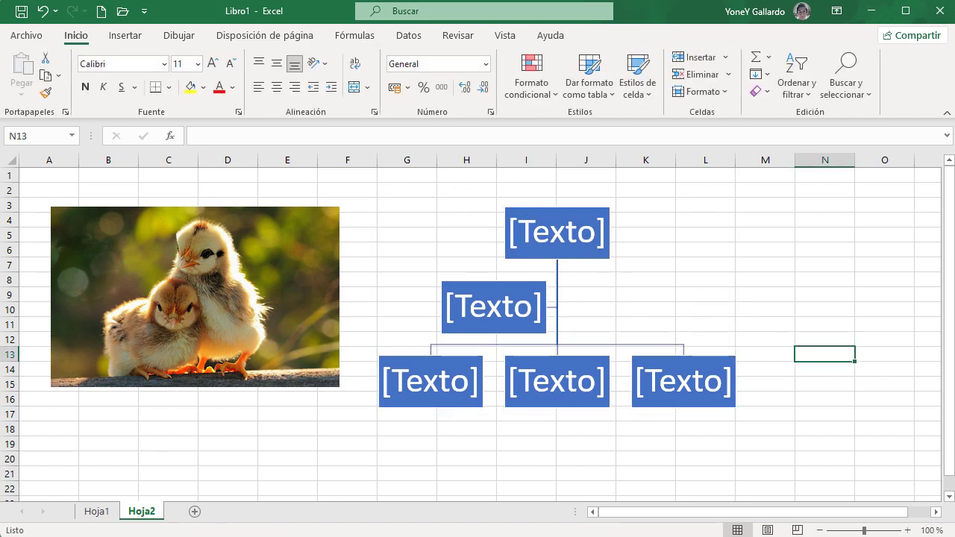
Copy the whole expense table, including its header row, from Hoja1.
click(95, 512)
click(171, 258)
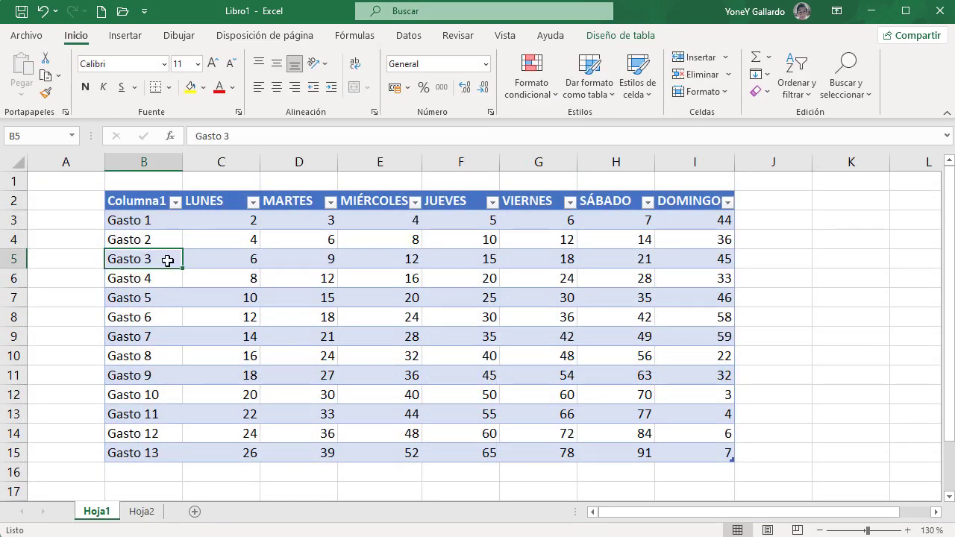
click(143, 203)
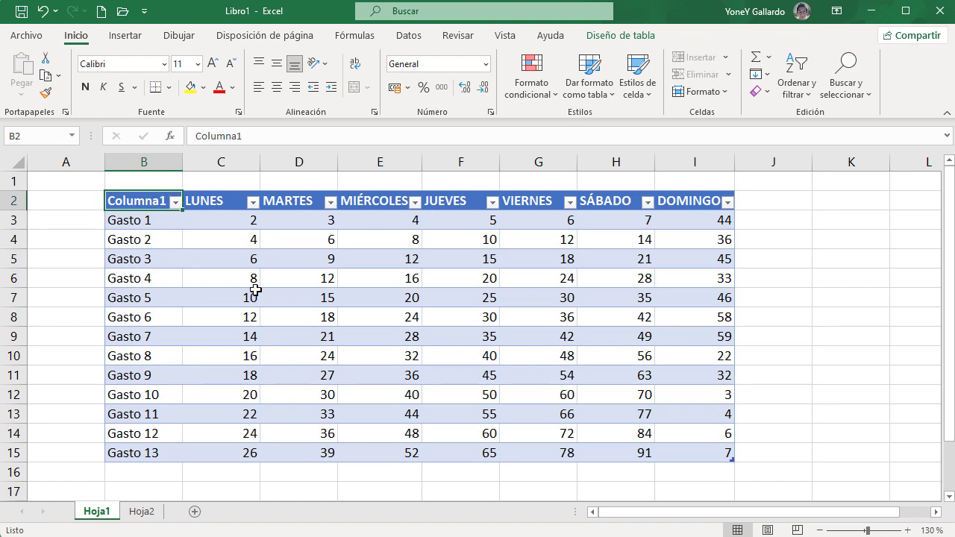
key(ctrl+a)
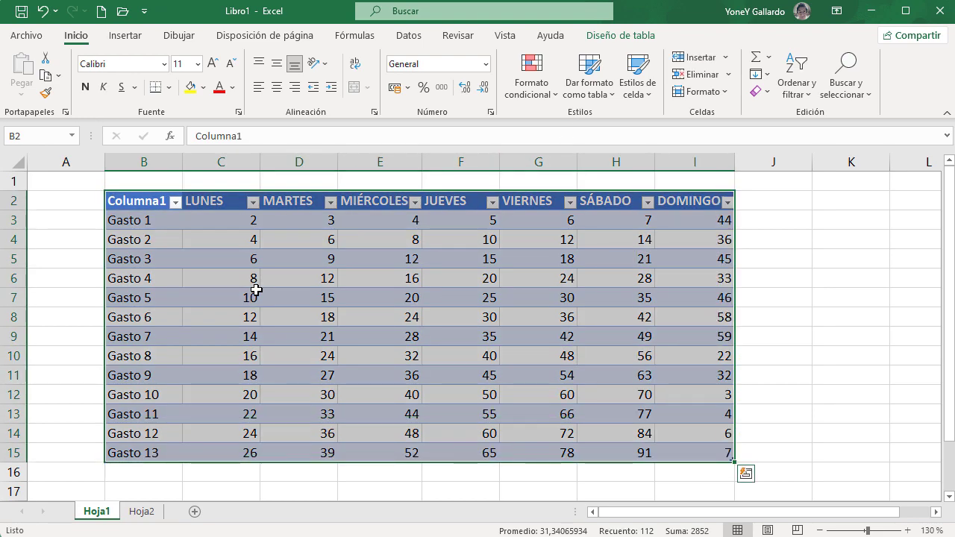
key(ctrl+c)
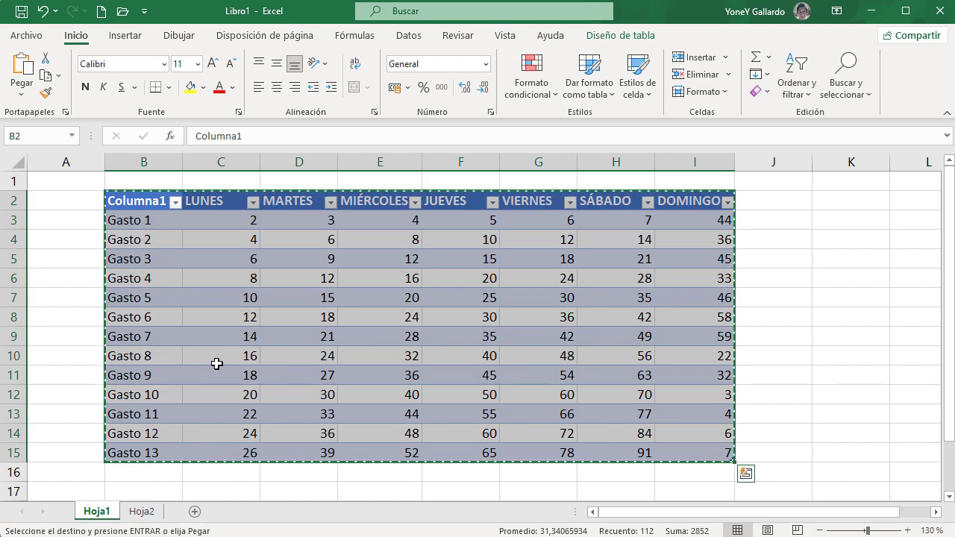
Paste the copied expense table into Hoja2 at cell B21, below the picture and the diagram.
click(141, 512)
click(90, 461)
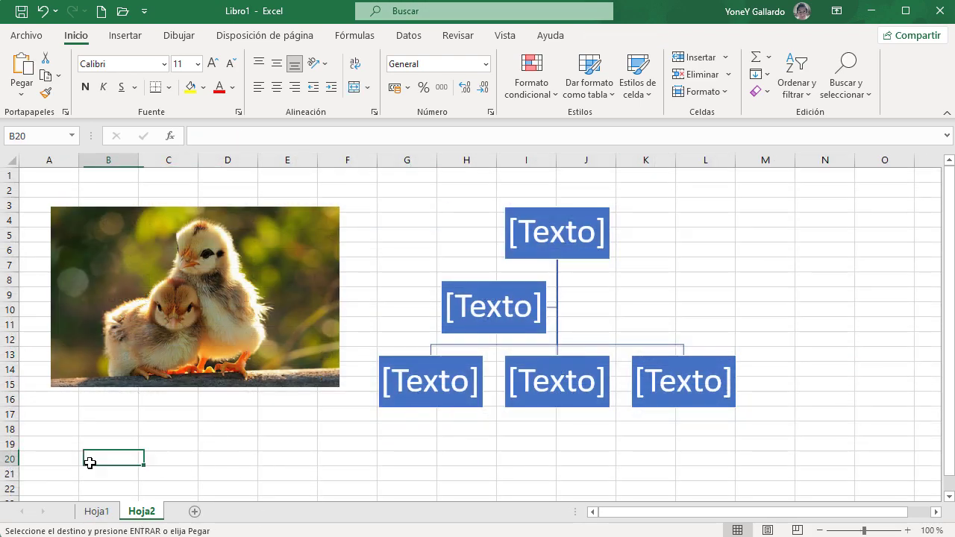
scroll(141, 438, down, 2)
click(104, 390)
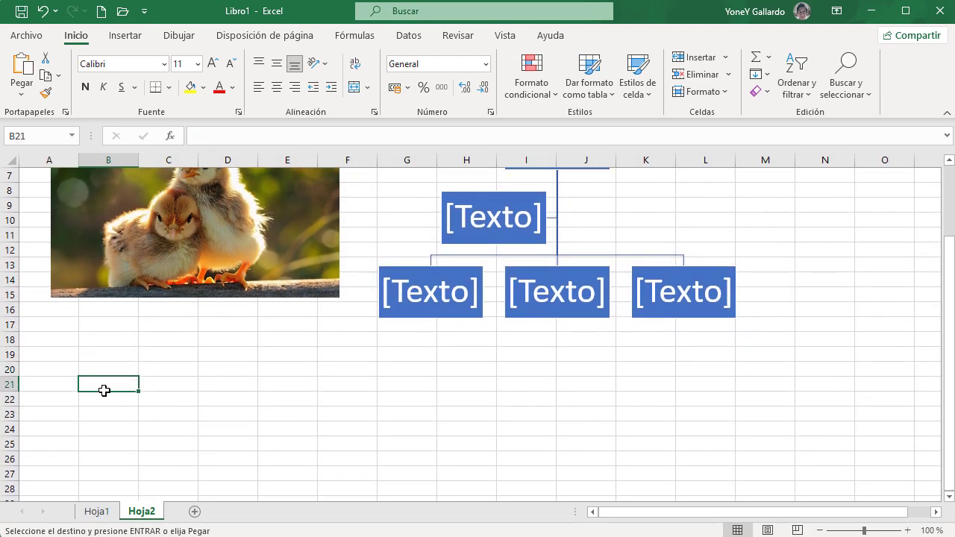
key(ctrl+v)
click(673, 414)
Select the chicks picture and the SmartArt diagram in turn to examine the formatting tools offered for each.
scroll(673, 412, up, 2)
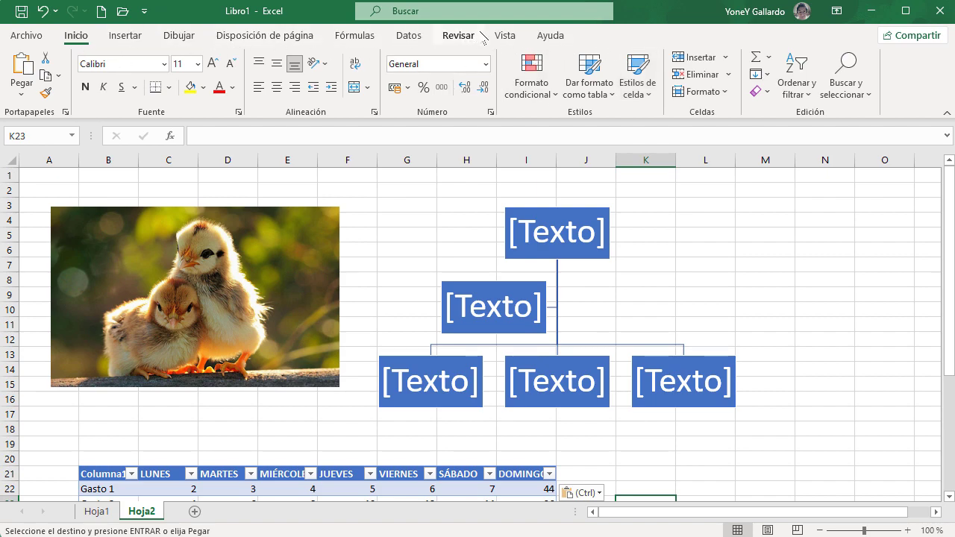
click(267, 232)
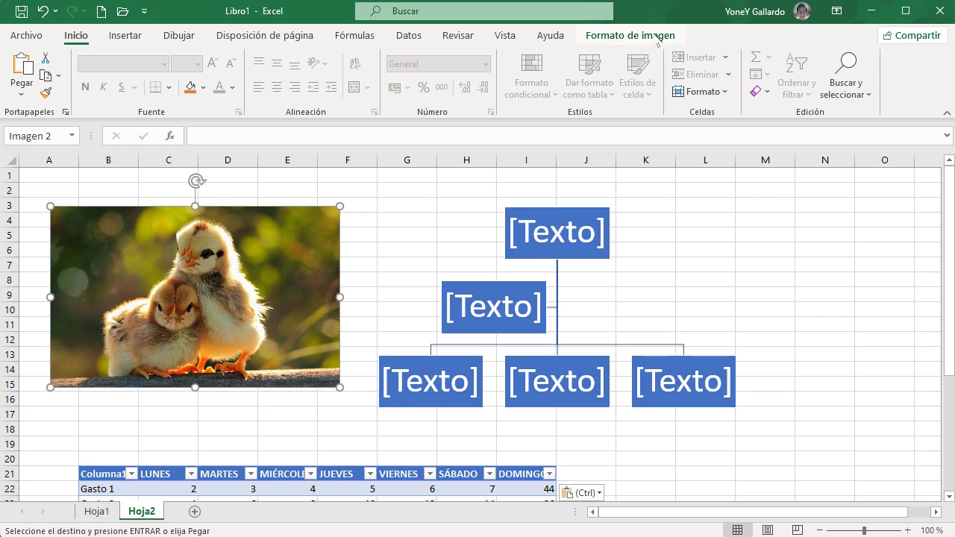
click(586, 297)
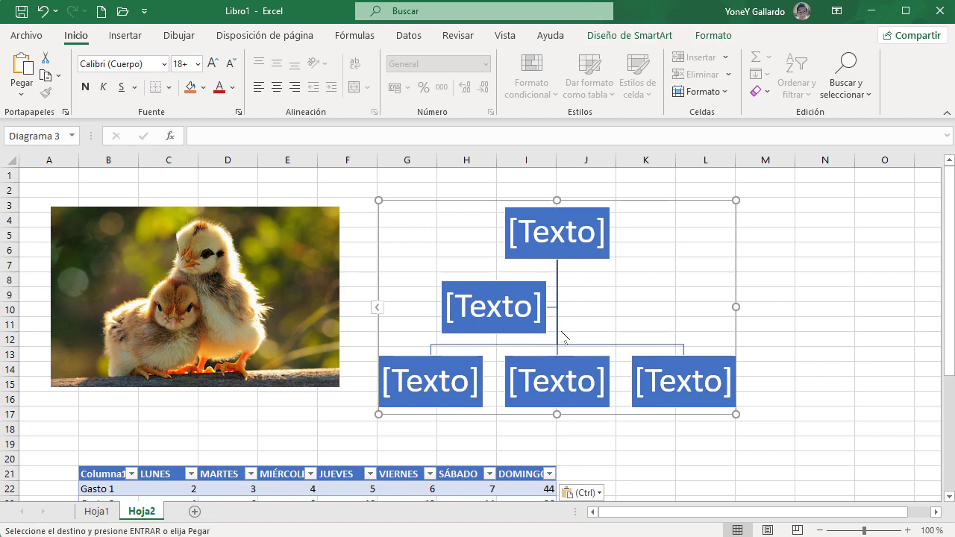
Select a cell in the pasted table, the chicks picture and the SmartArt diagram in turn to compare their contextual tools.
scroll(719, 296, down, 3)
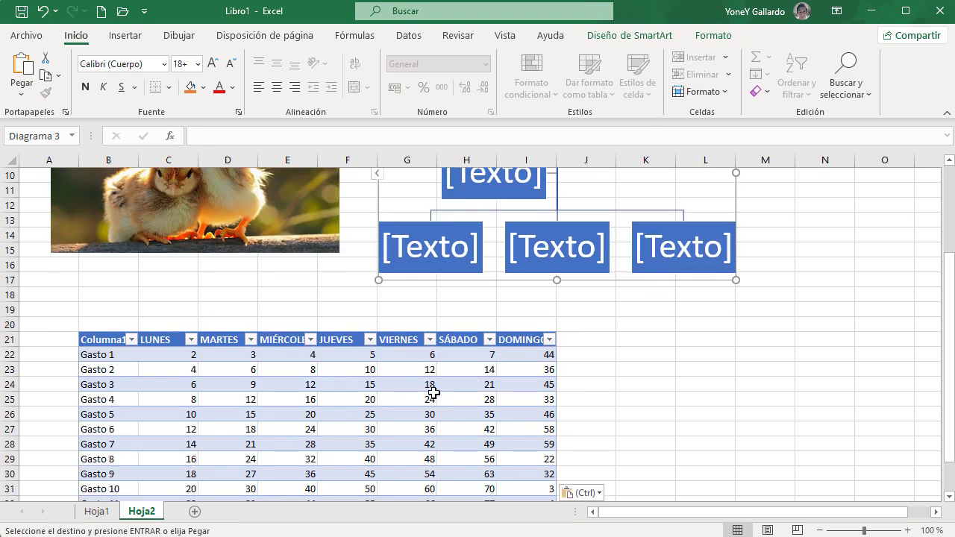
click(434, 393)
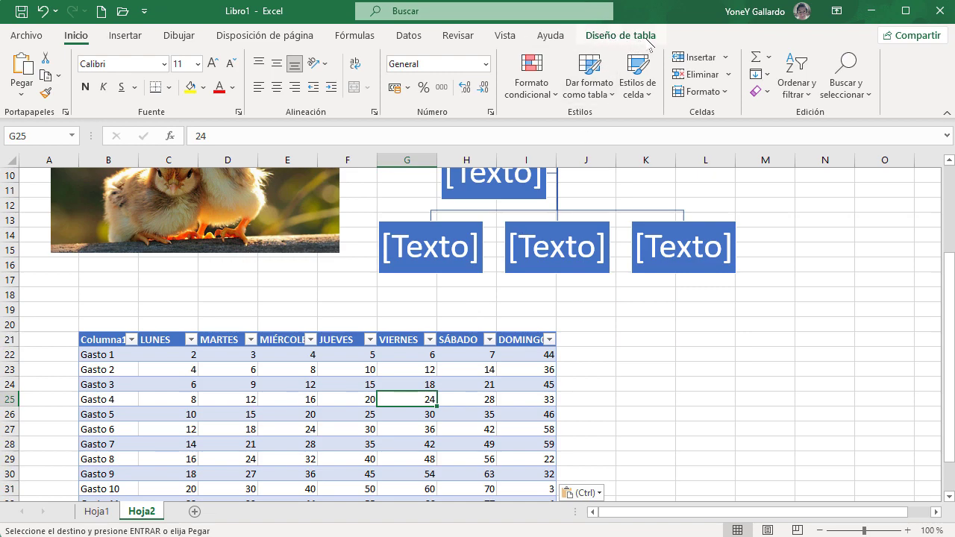
scroll(673, 365, up, 1)
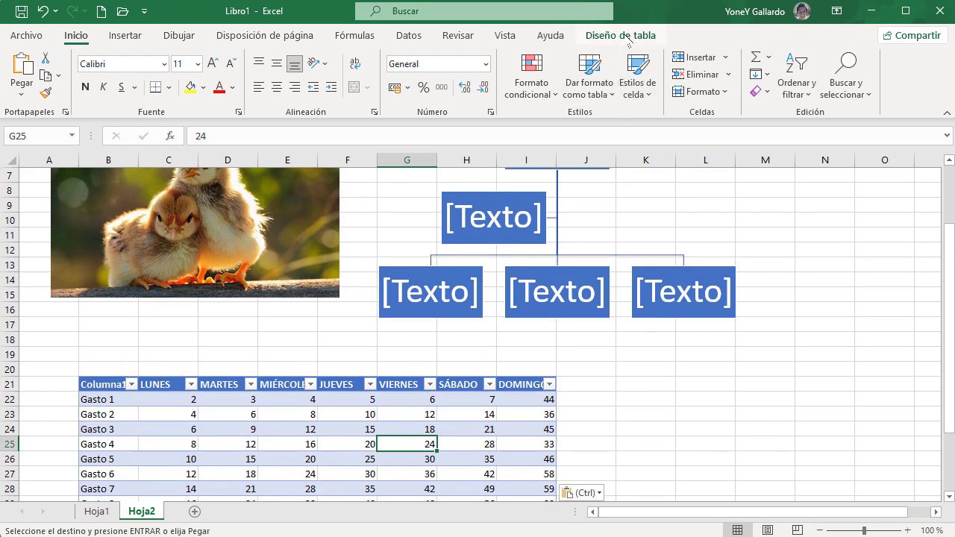
scroll(690, 308, up, 1)
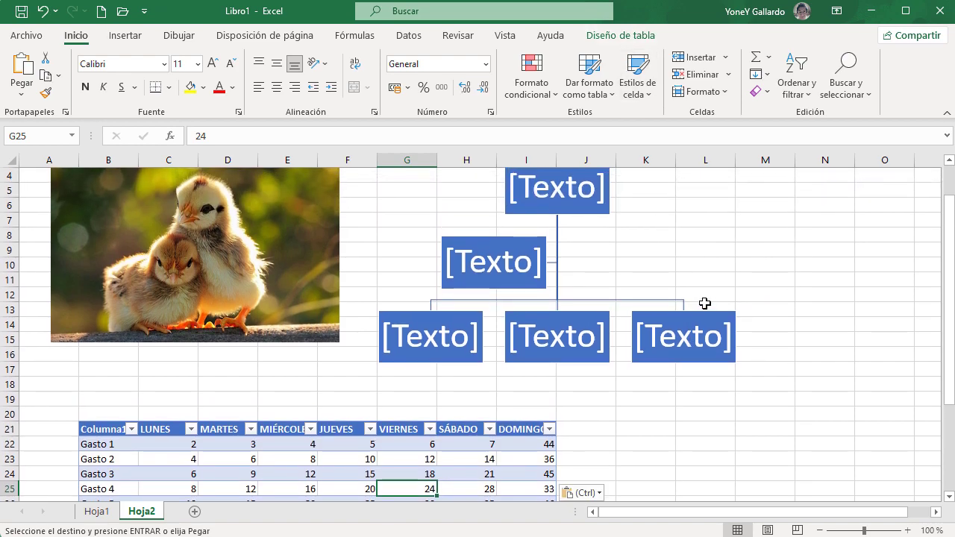
scroll(705, 303, up, 1)
click(280, 267)
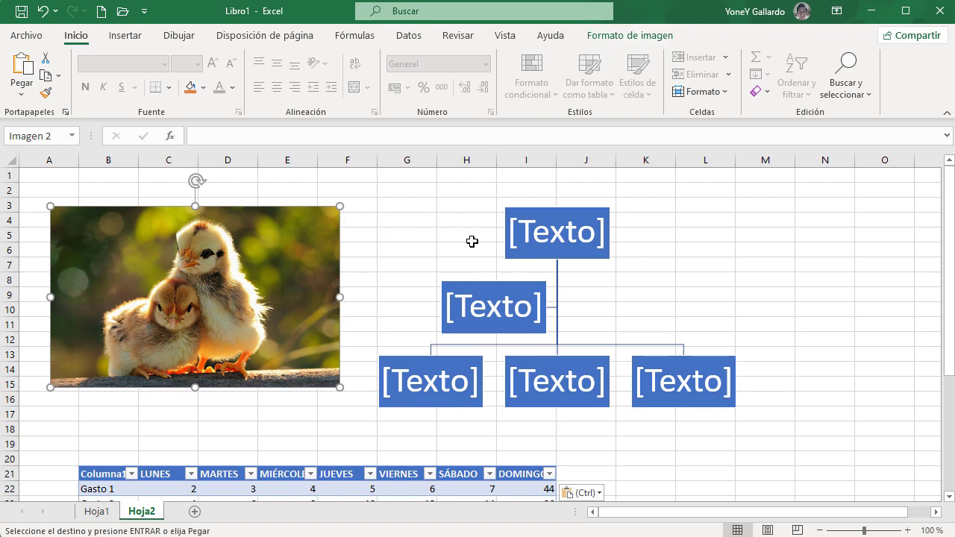
click(612, 297)
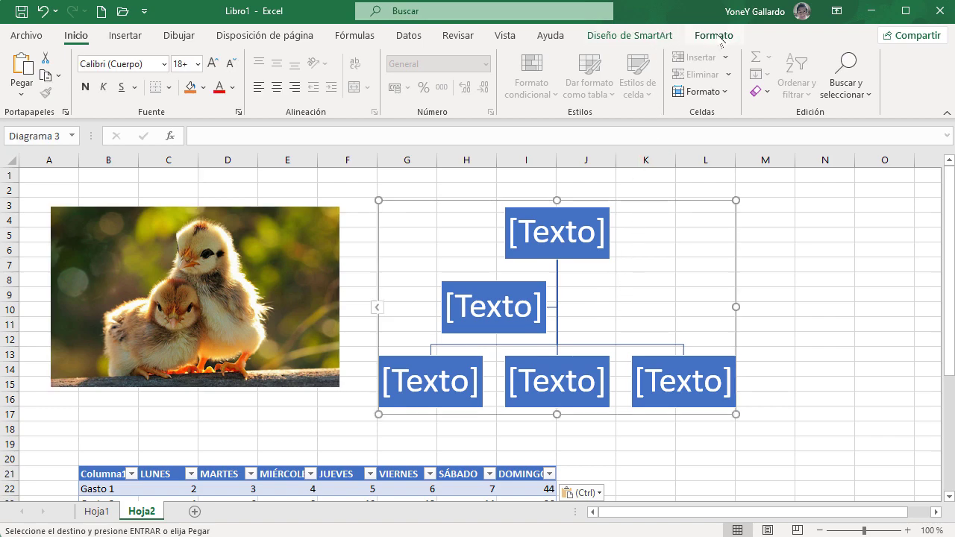
Check once more which contextual tools appear for the Hoja2 table, the chicks picture and the organisation diagram.
scroll(403, 403, down, 2)
scroll(385, 446, up, 2)
scroll(582, 331, down, 2)
click(382, 440)
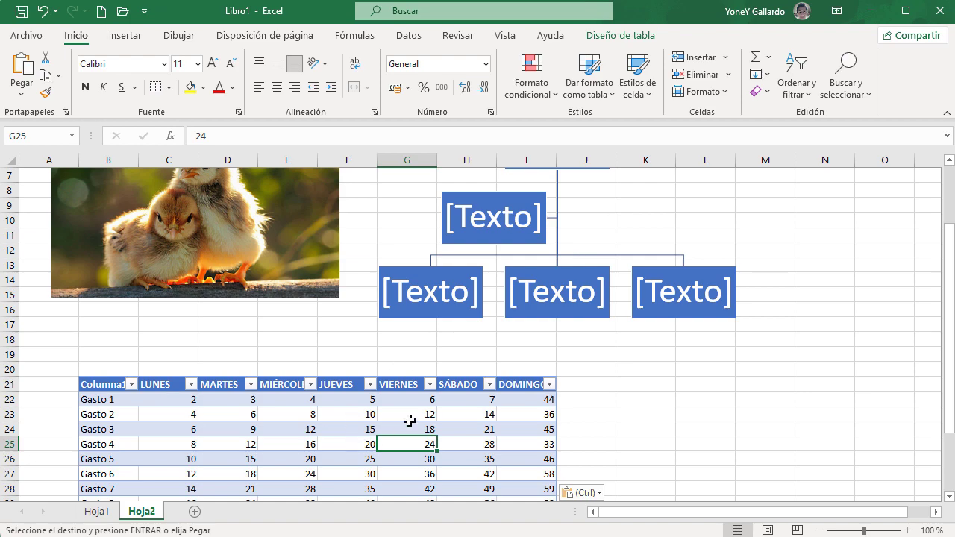
scroll(376, 414, up, 2)
click(269, 324)
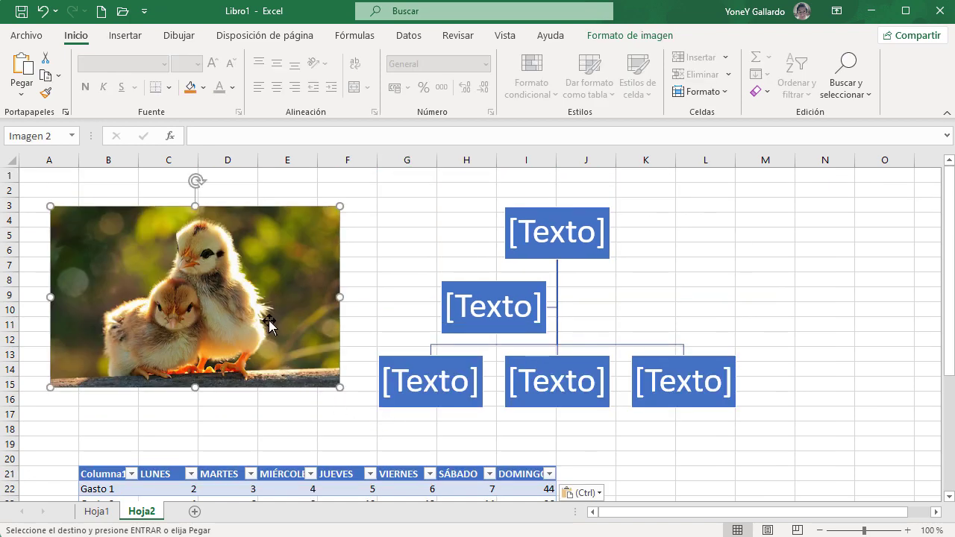
click(591, 282)
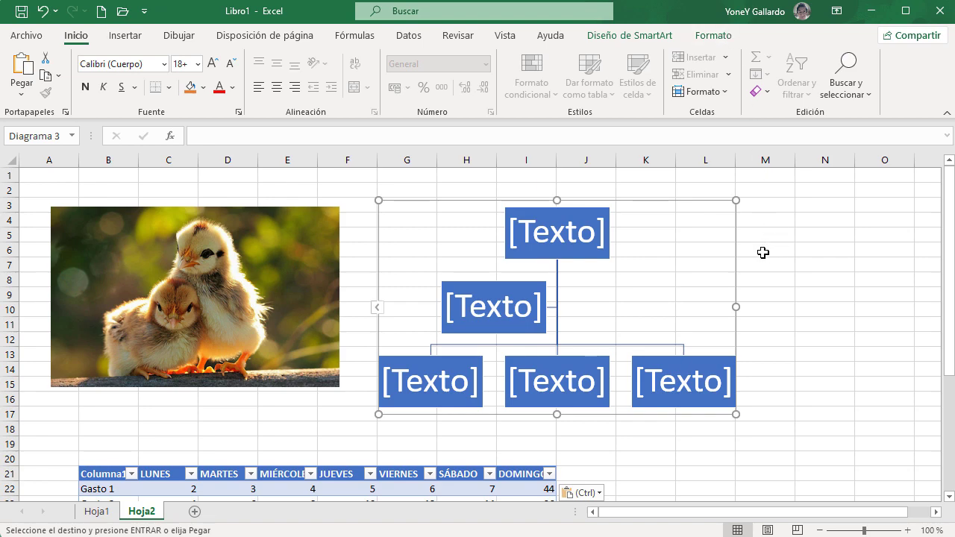
Compare the tools offered for empty cell M7 with the picture formatting tools of the chicks picture.
click(782, 269)
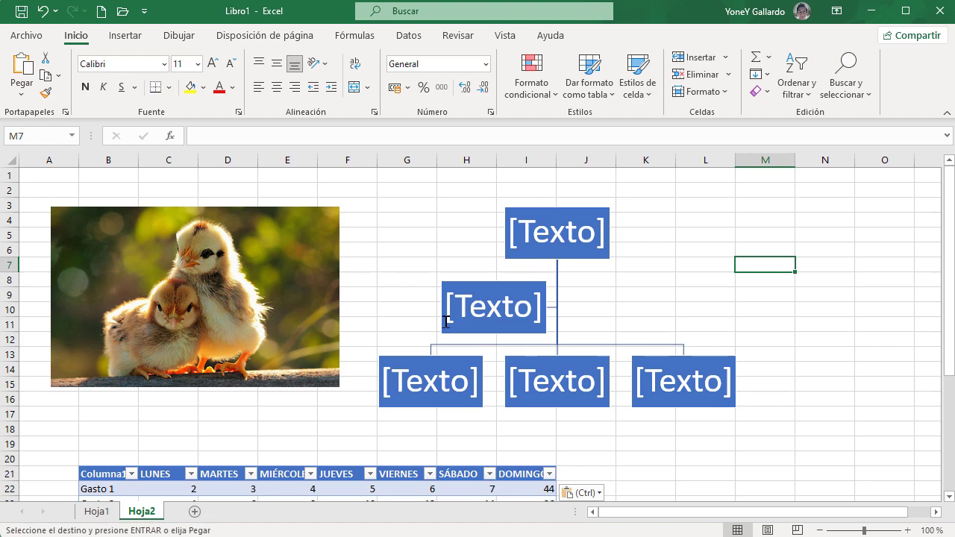
click(274, 258)
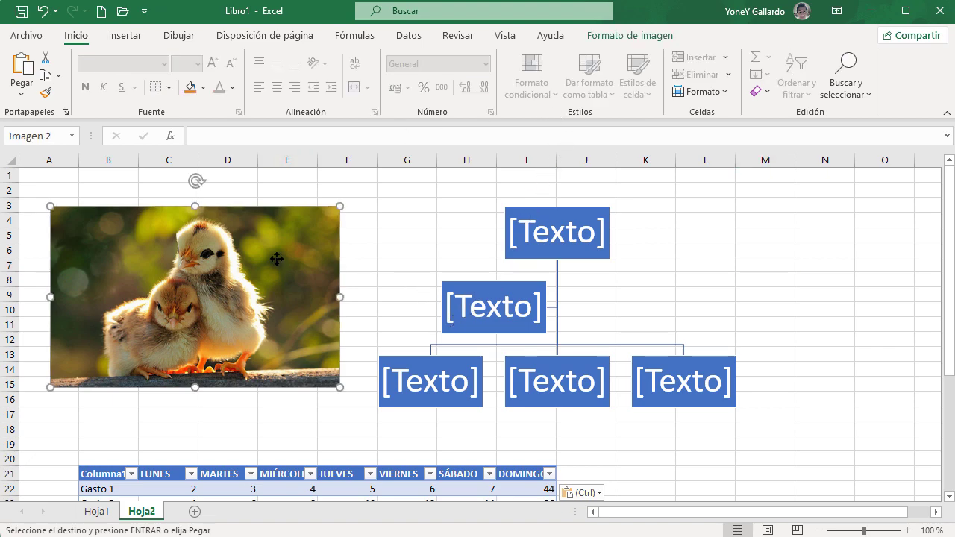
click(621, 35)
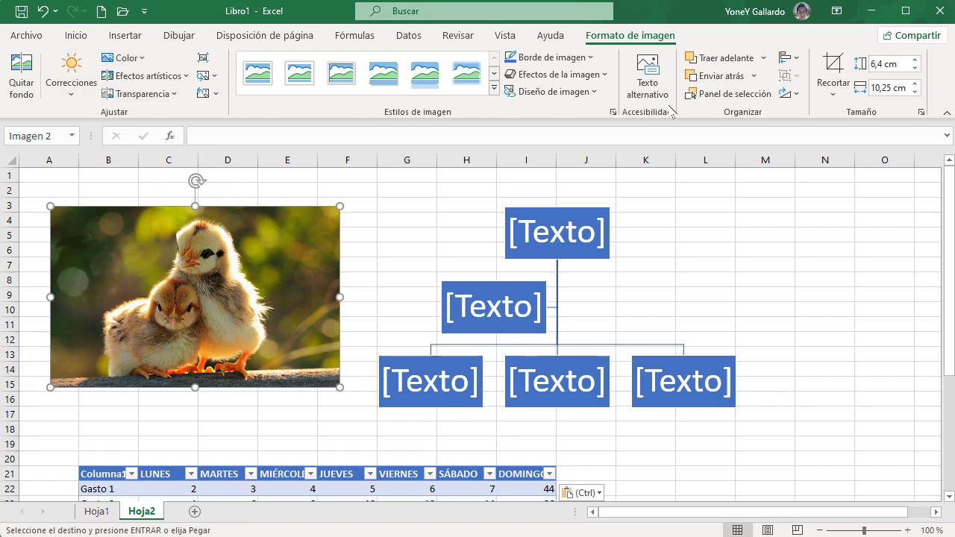
Return to the expense table in Hoja1 and cancel its pending copy selection.
click(96, 512)
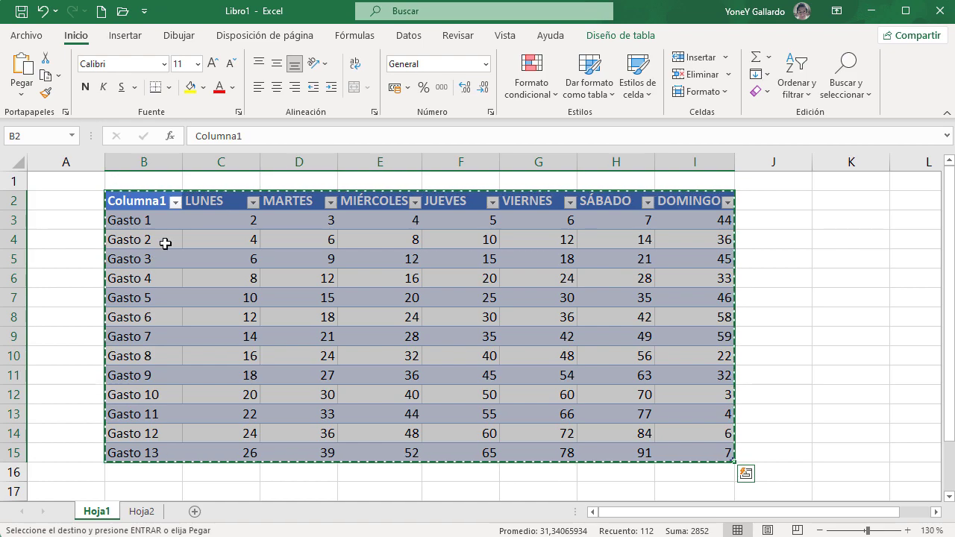
click(221, 224)
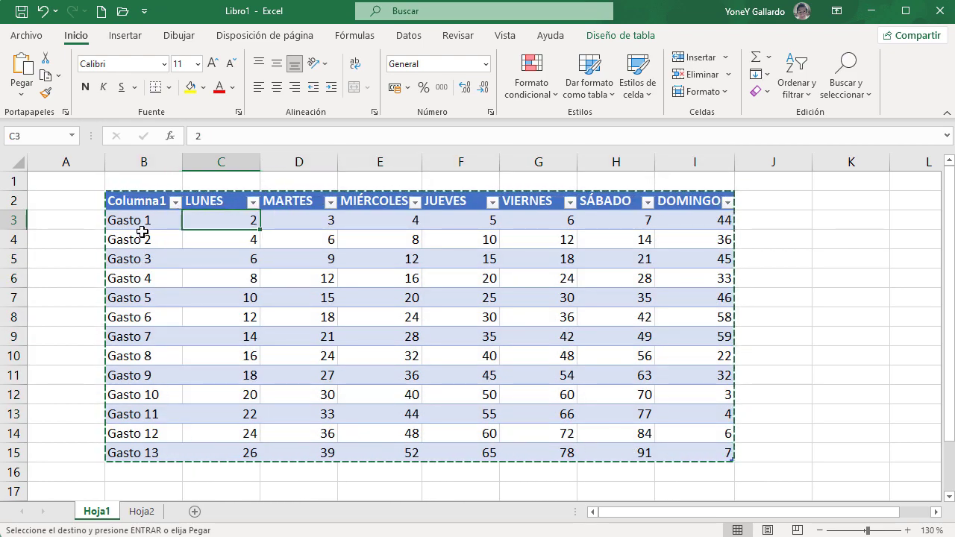
click(149, 201)
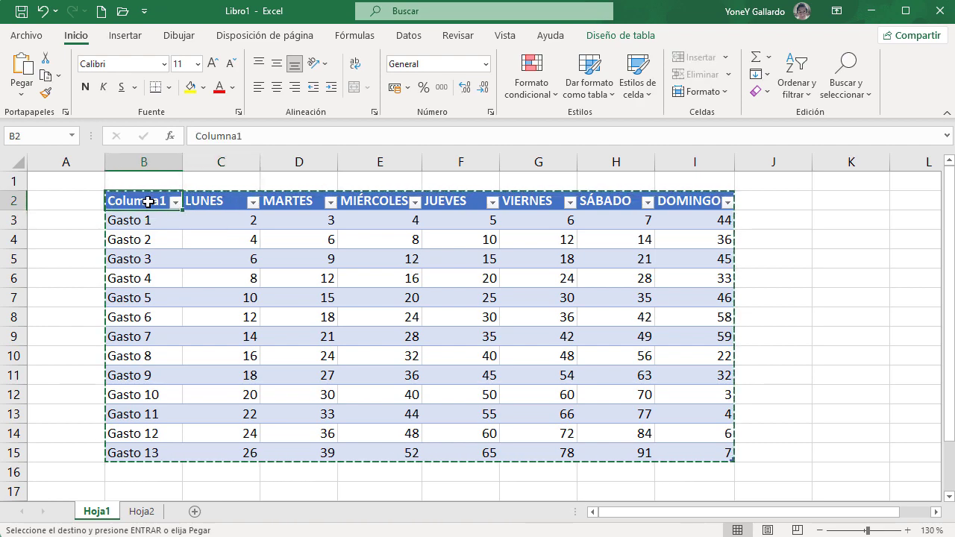
key(Escape)
click(206, 282)
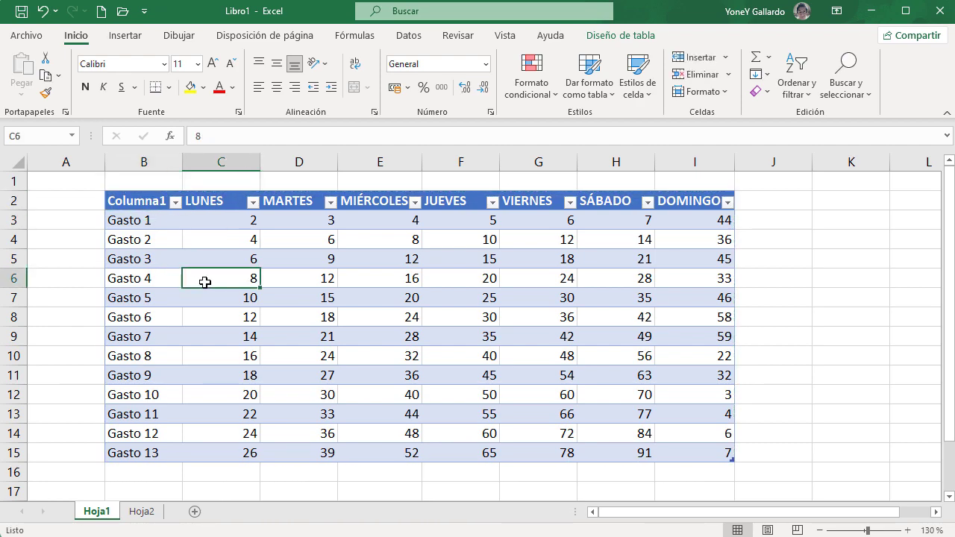
key(F8)
click(130, 222)
click(185, 254)
click(166, 217)
key(F8)
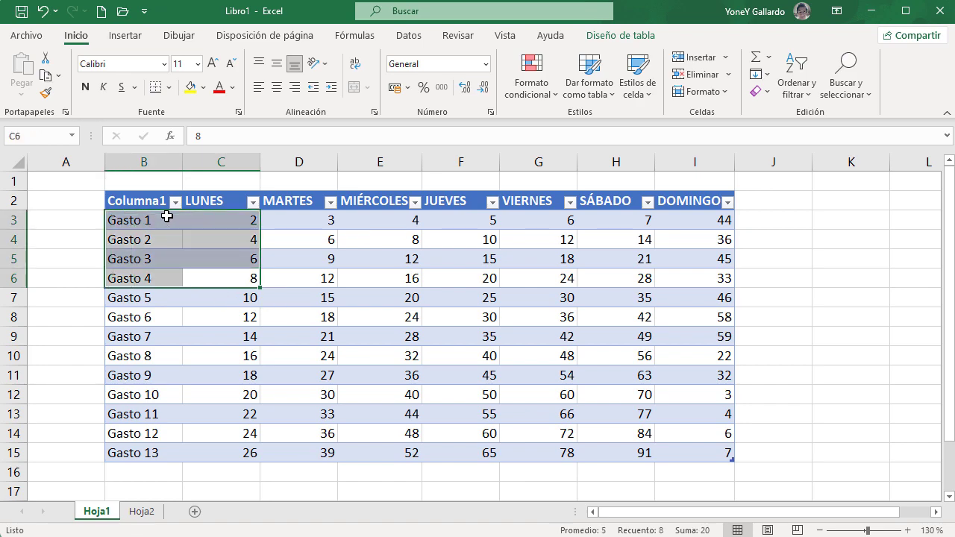
click(232, 365)
Select several cells of the Hoja1 expense table and compare the table design tools with the general home tools.
click(137, 221)
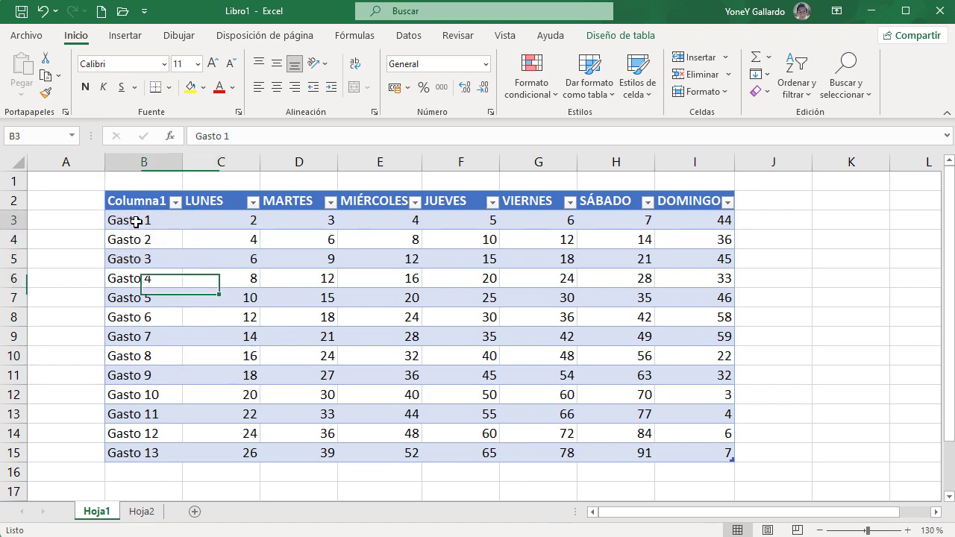
click(627, 37)
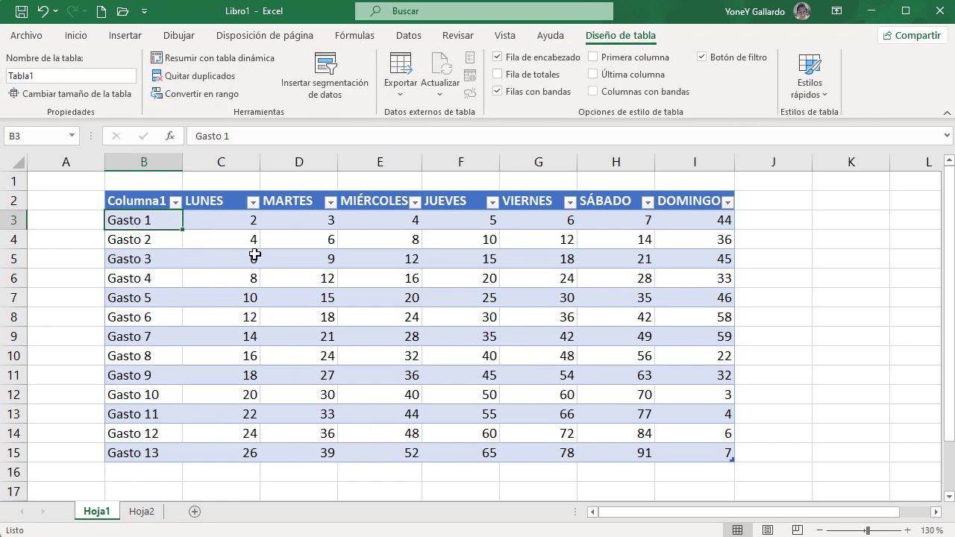
click(218, 200)
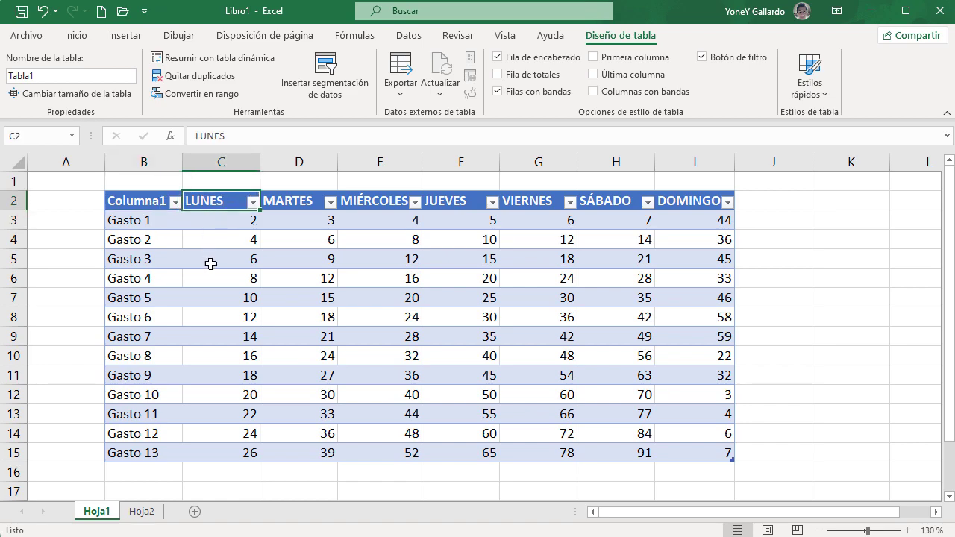
click(85, 39)
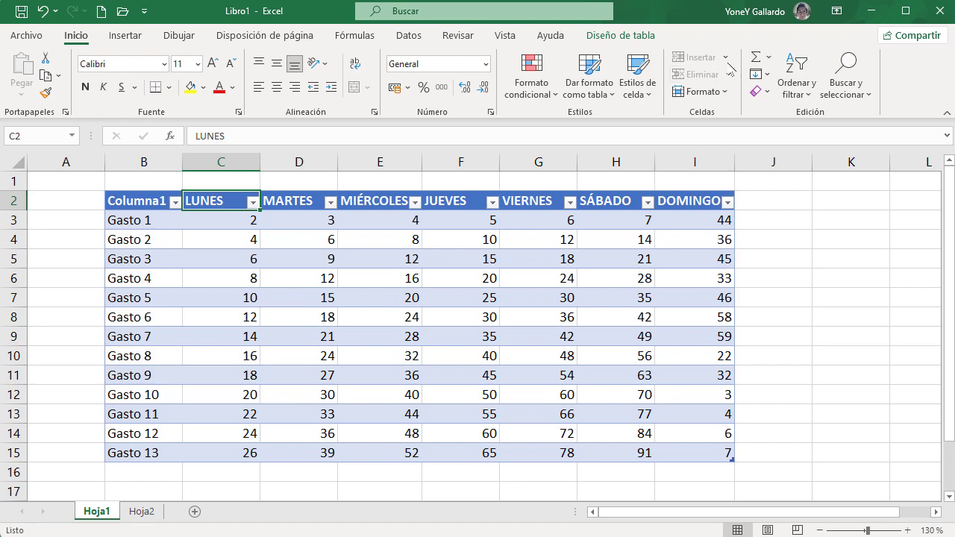
click(216, 352)
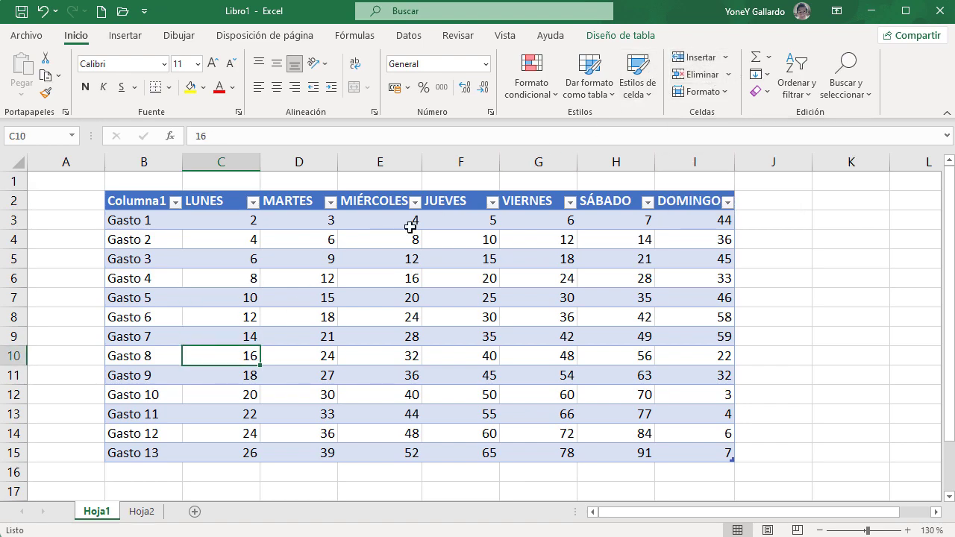
click(284, 261)
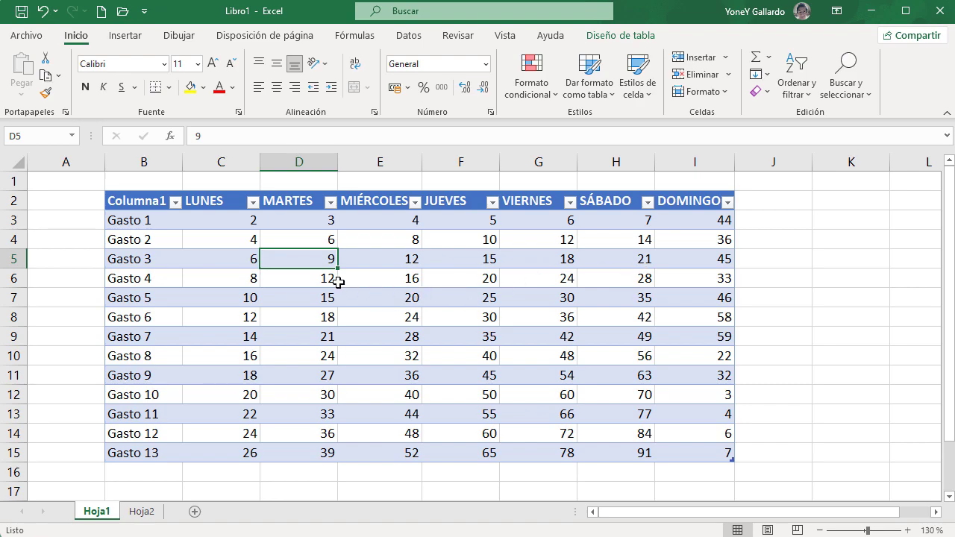
click(613, 37)
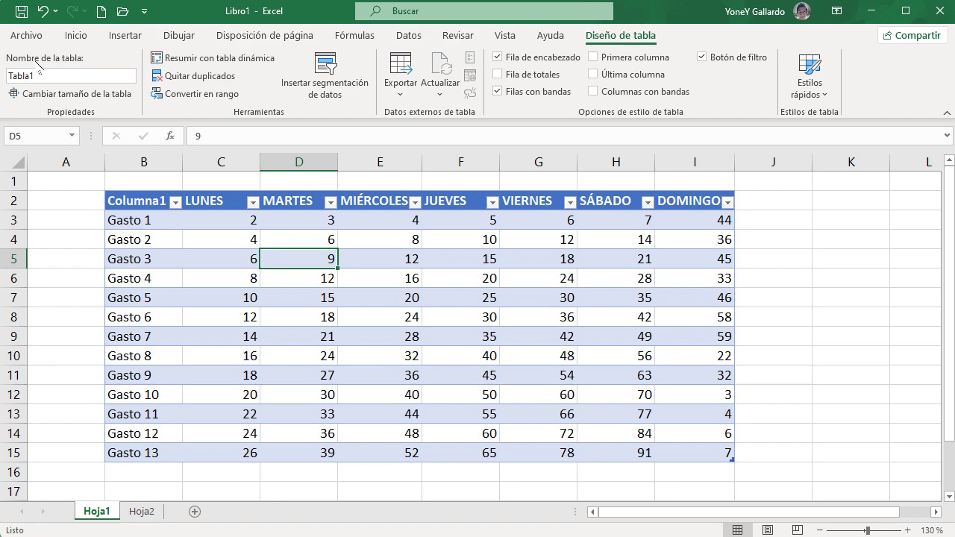
Insert a blank table row above Gasto 3, then undo the insertion.
click(75, 38)
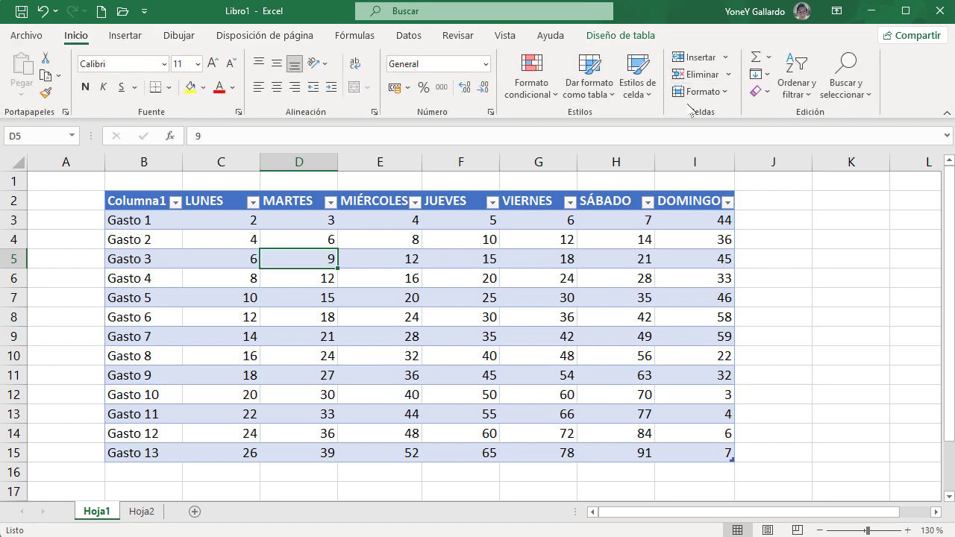
click(726, 58)
click(735, 100)
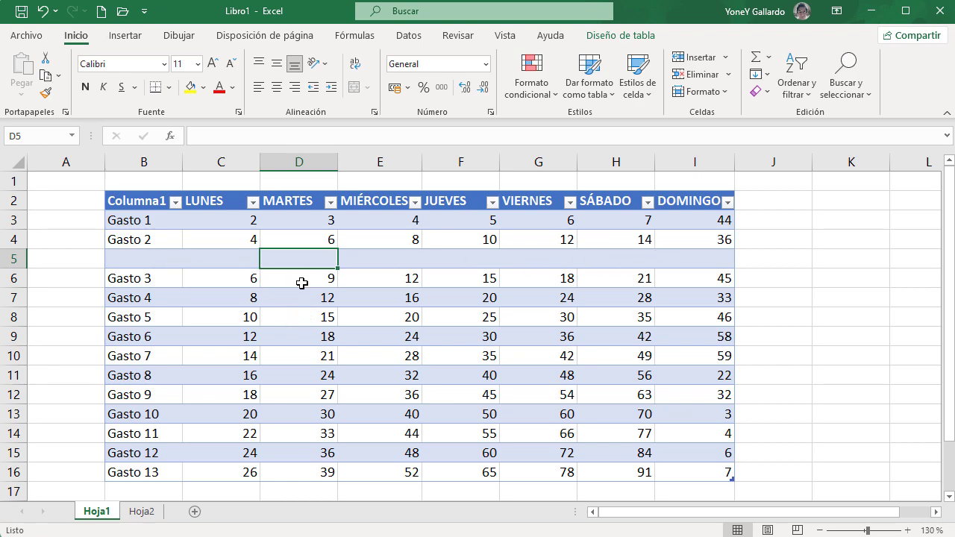
key(ctrl+z)
Hide and restore the expense table's header row, then add a totals row and remove it again.
click(620, 35)
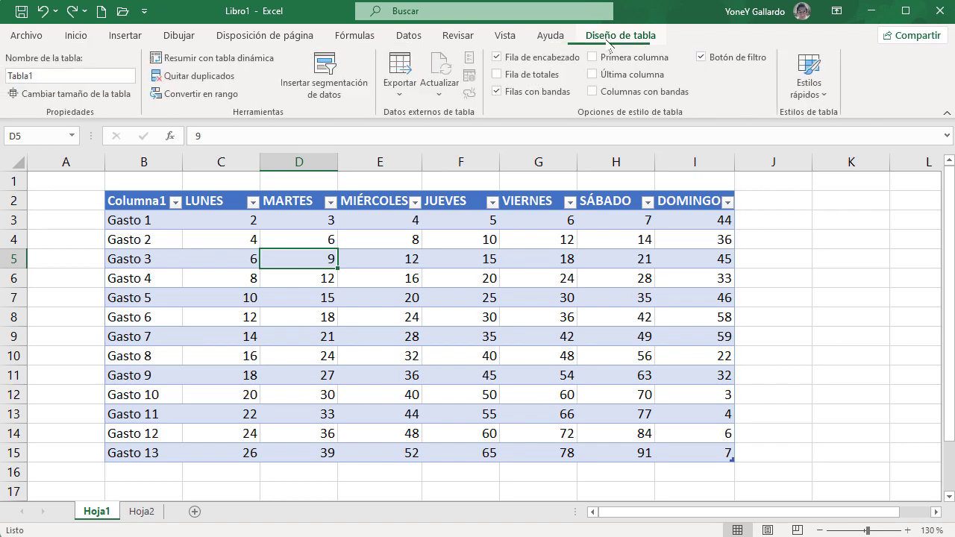
click(498, 60)
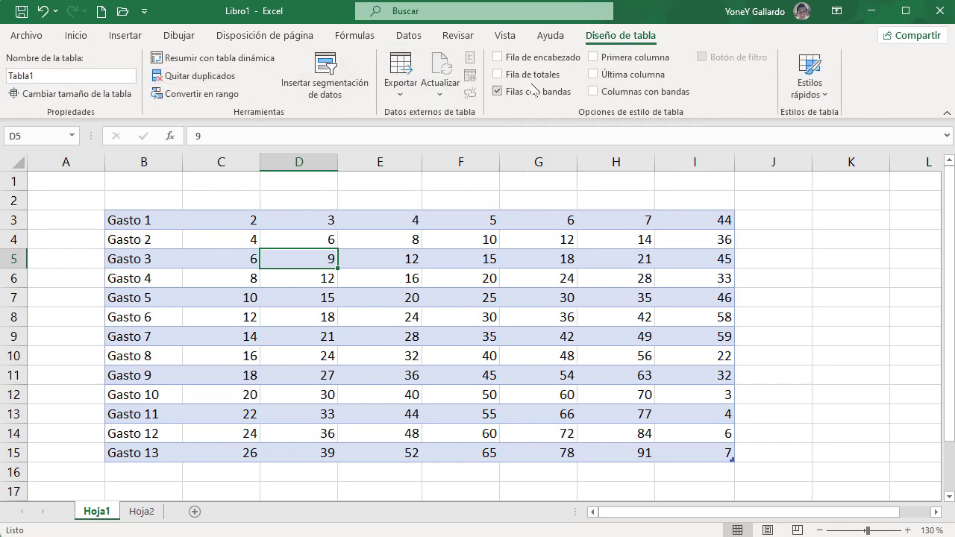
click(497, 58)
click(497, 75)
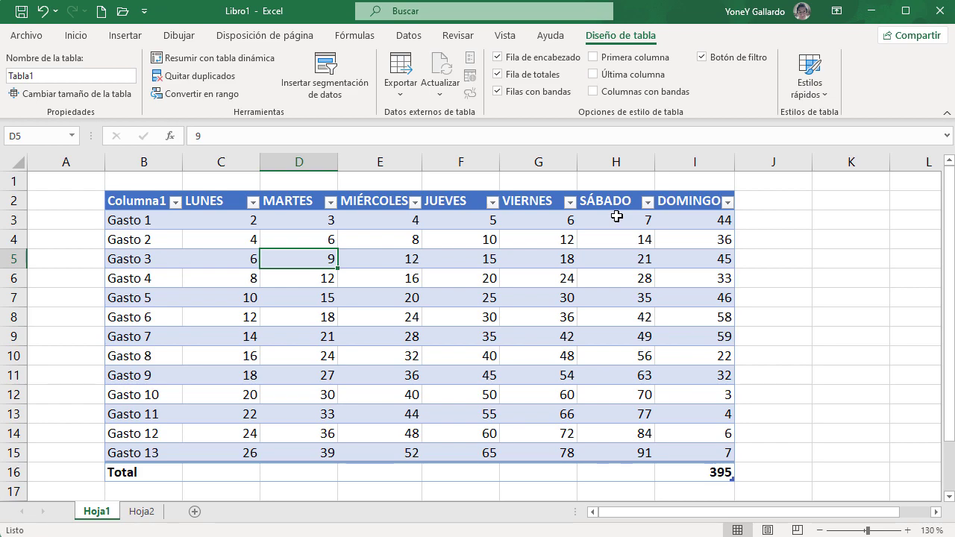
key(ctrl+shift+t)
Add a TOTALES column beside DOMINGO, starting at J2, and fill it with the AutoSum of each expense row.
click(759, 222)
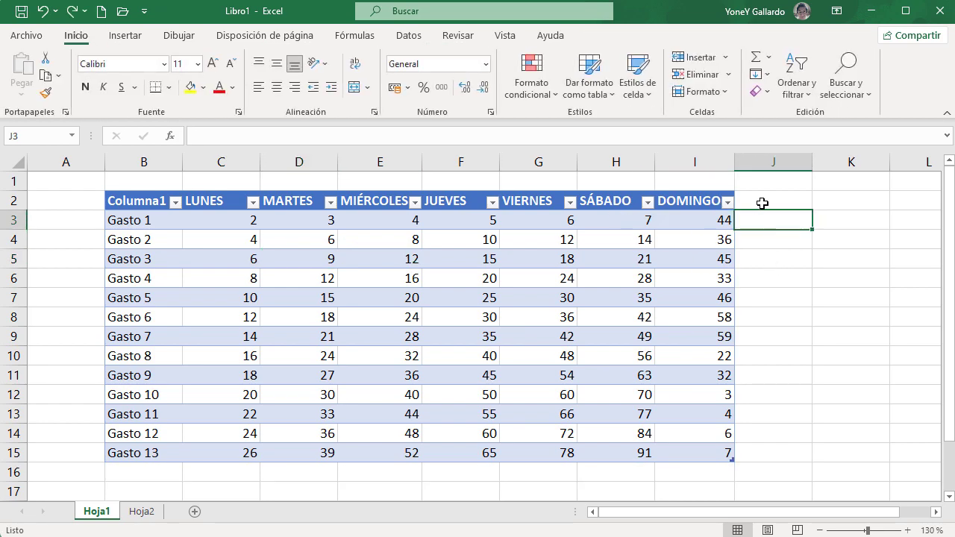
click(762, 201)
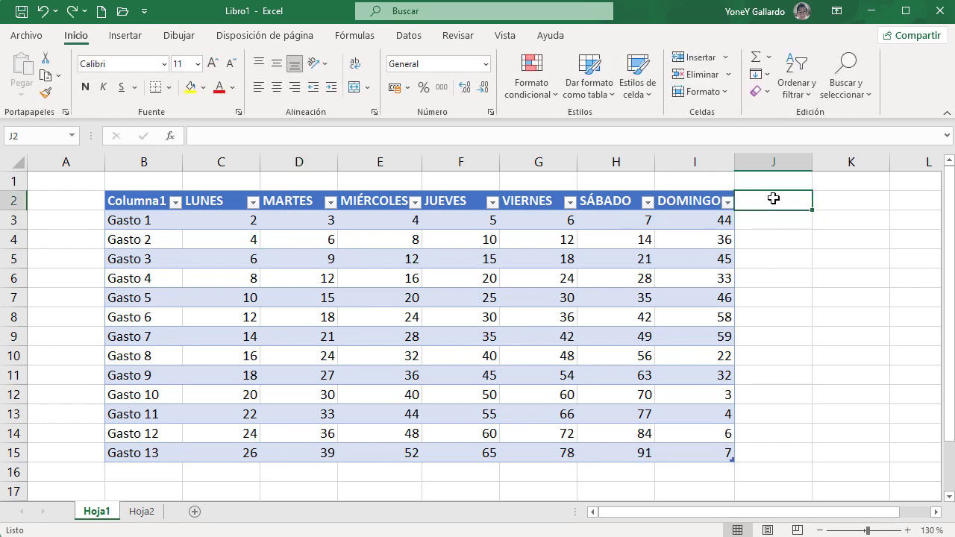
text(TOTALES)
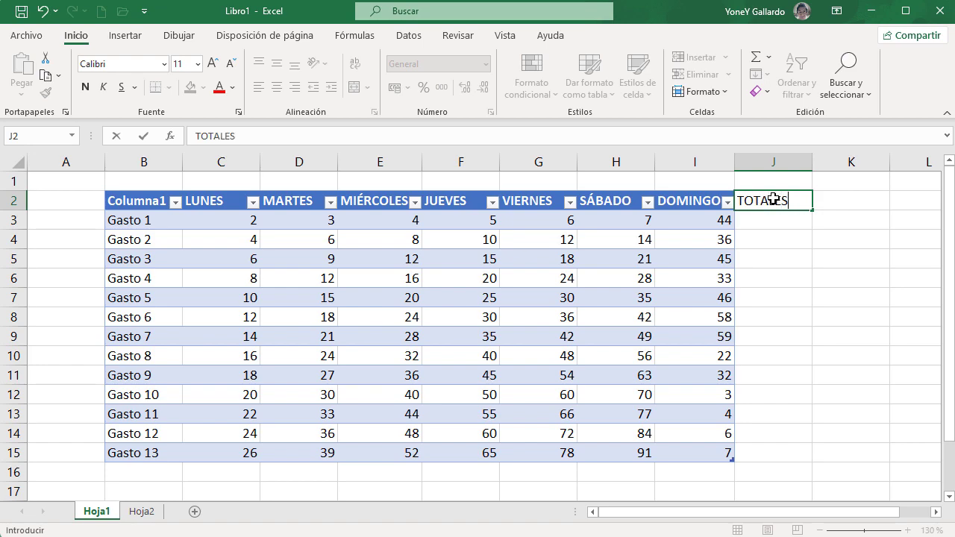
key(Return)
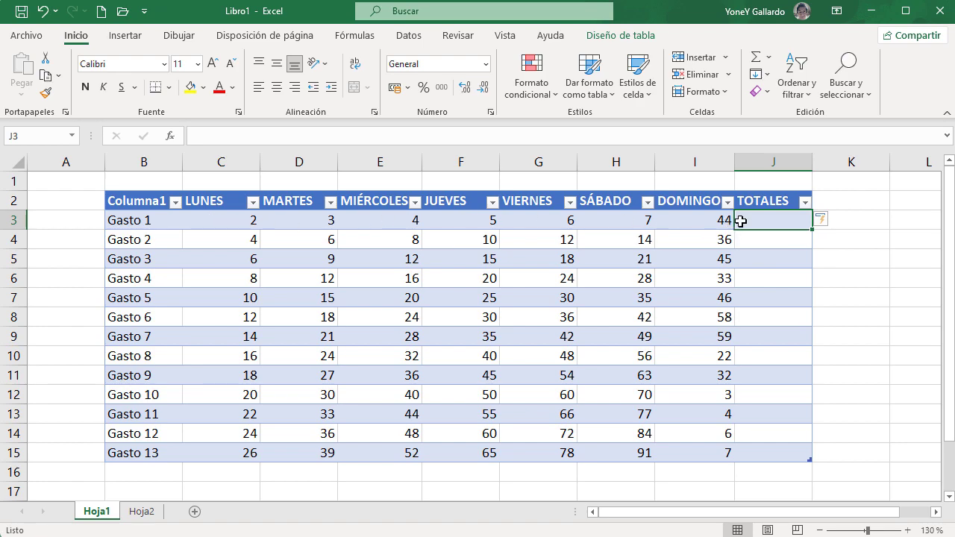
drag(230, 219, 773, 227)
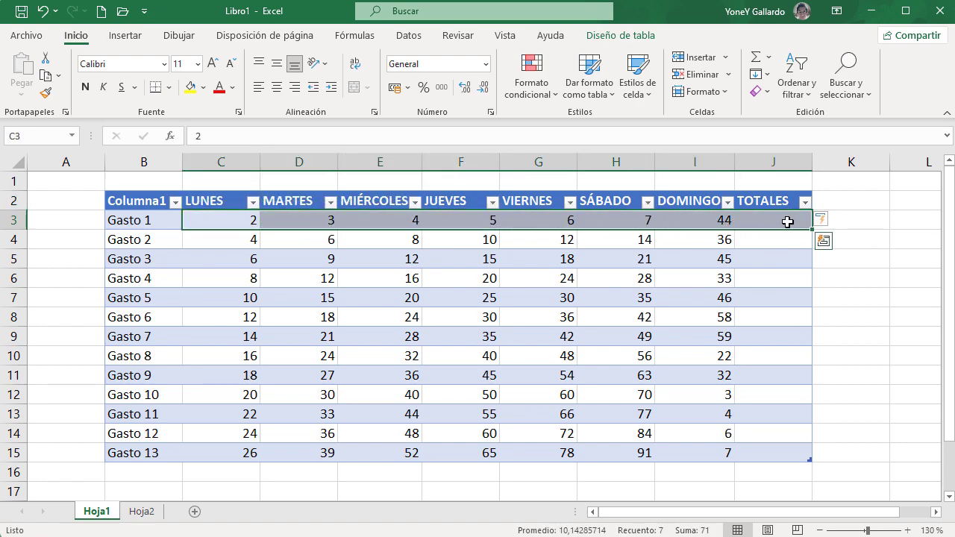
click(756, 57)
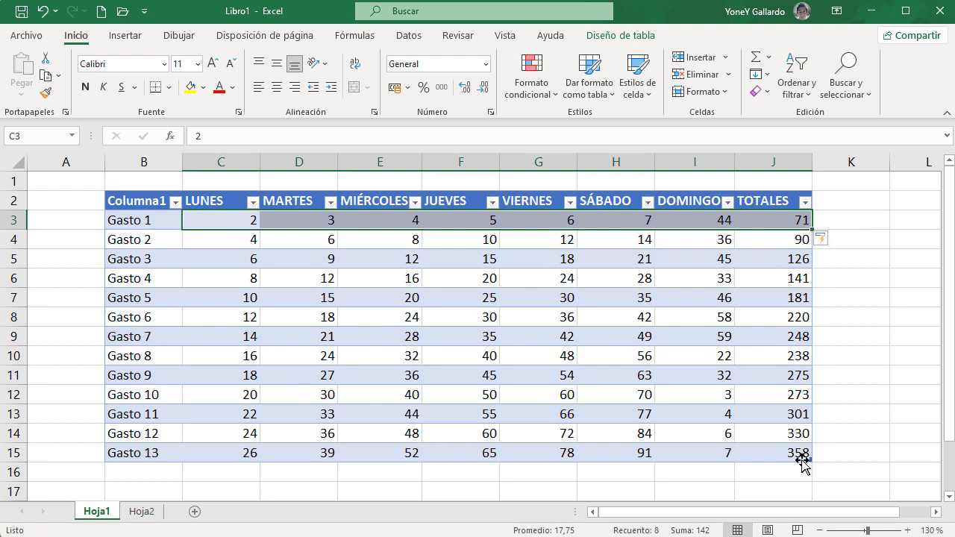
Add a totals row beneath Gasto 13 in the Hoja1 expense table.
click(796, 416)
click(793, 239)
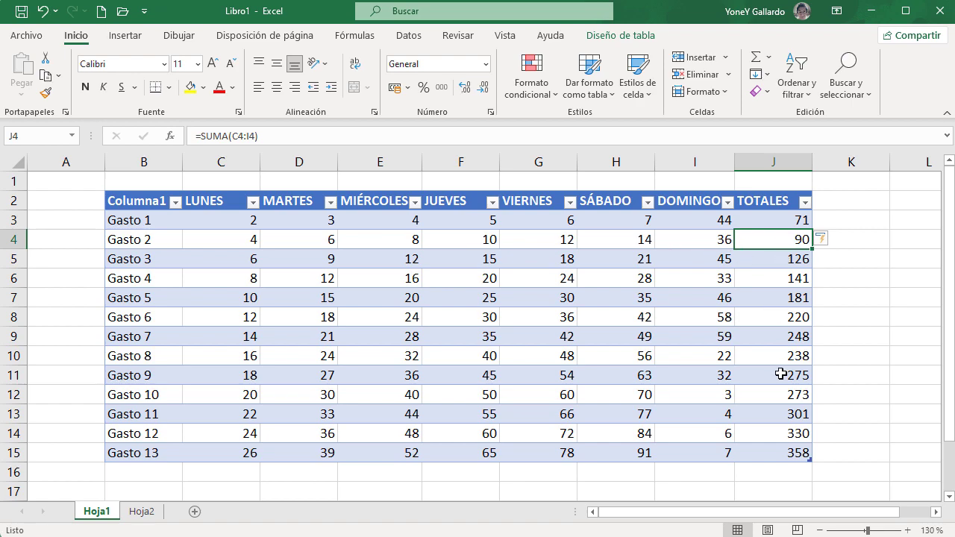
click(795, 473)
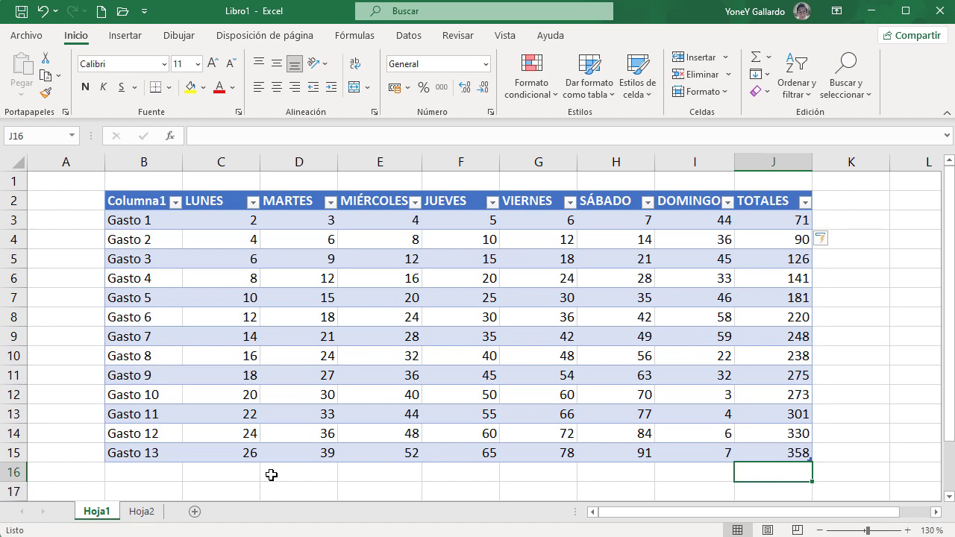
click(362, 270)
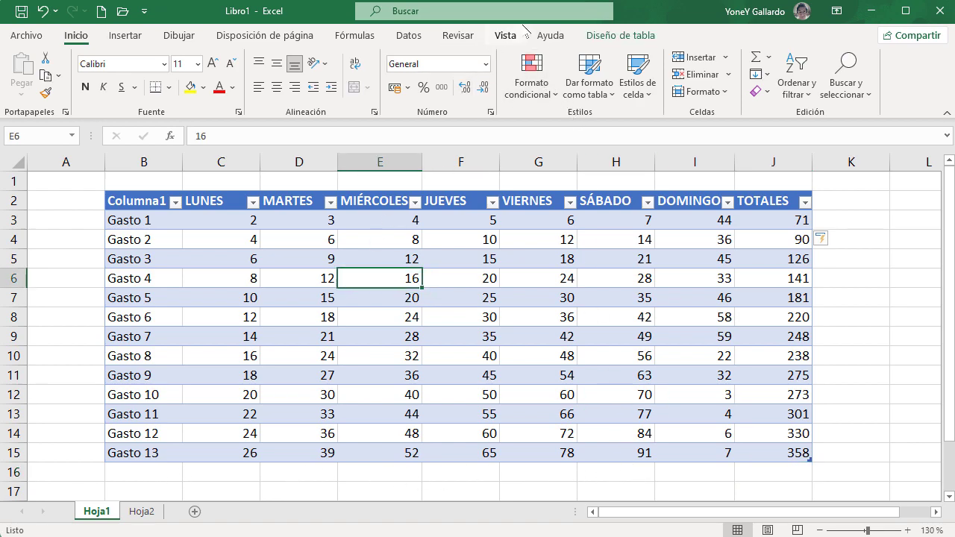
click(625, 38)
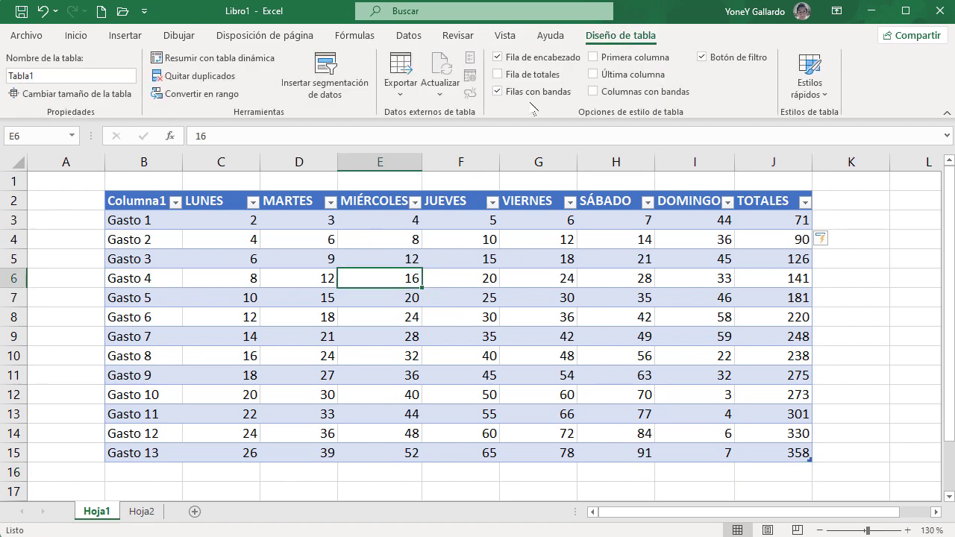
click(497, 74)
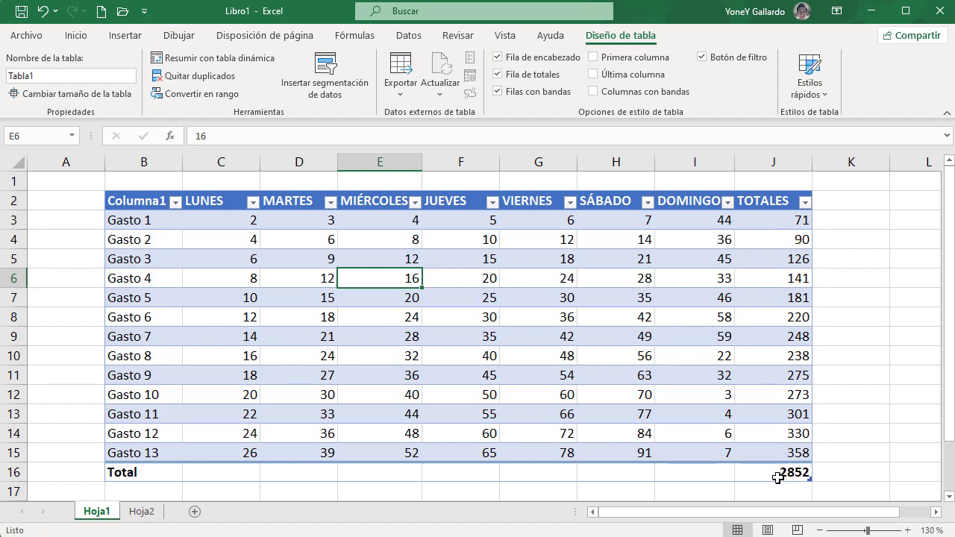
Try the first-column, last-column and banded-column style options on the expense table, turning each one off again.
click(594, 58)
click(594, 57)
click(593, 75)
click(593, 75)
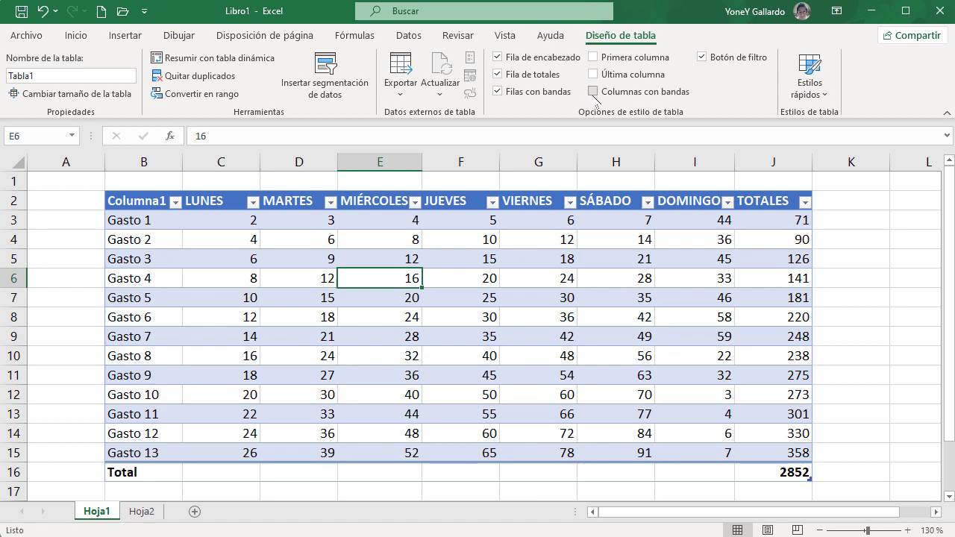
click(594, 91)
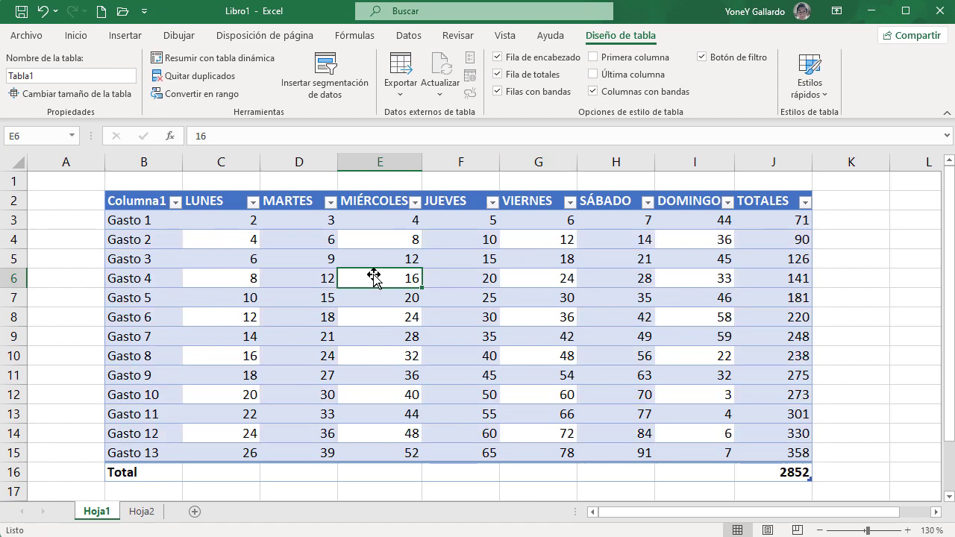
click(594, 91)
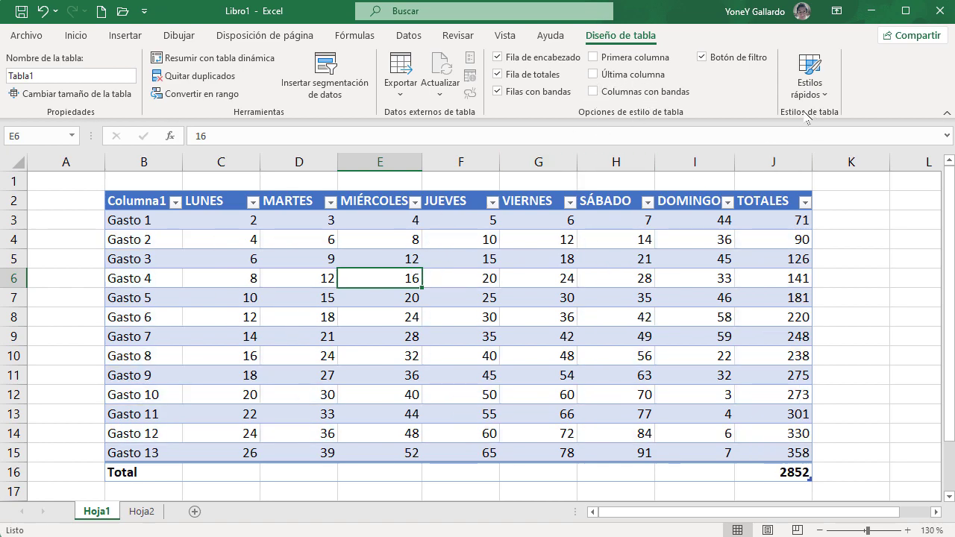
Rename the expense table as gastos and apply the orange banded style from the Medio group to it.
click(495, 297)
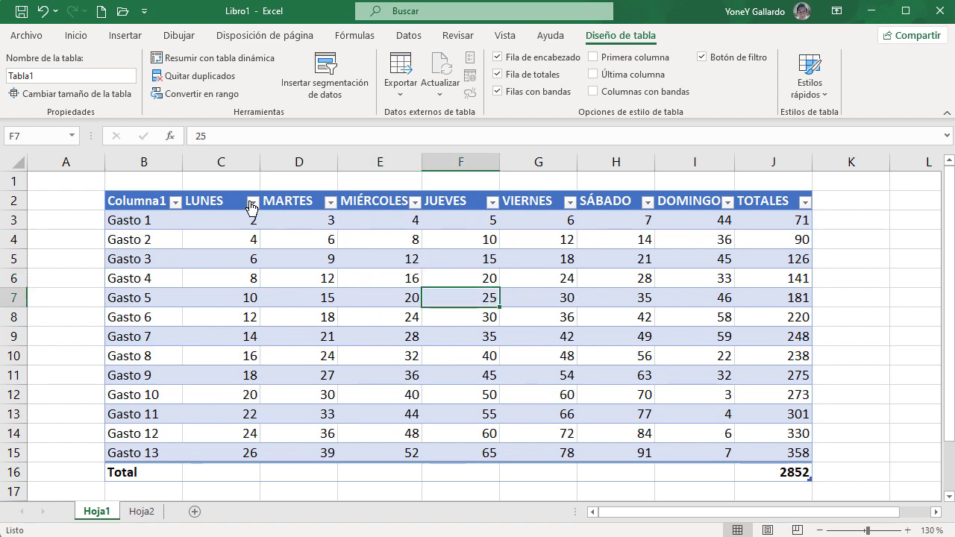
click(31, 75)
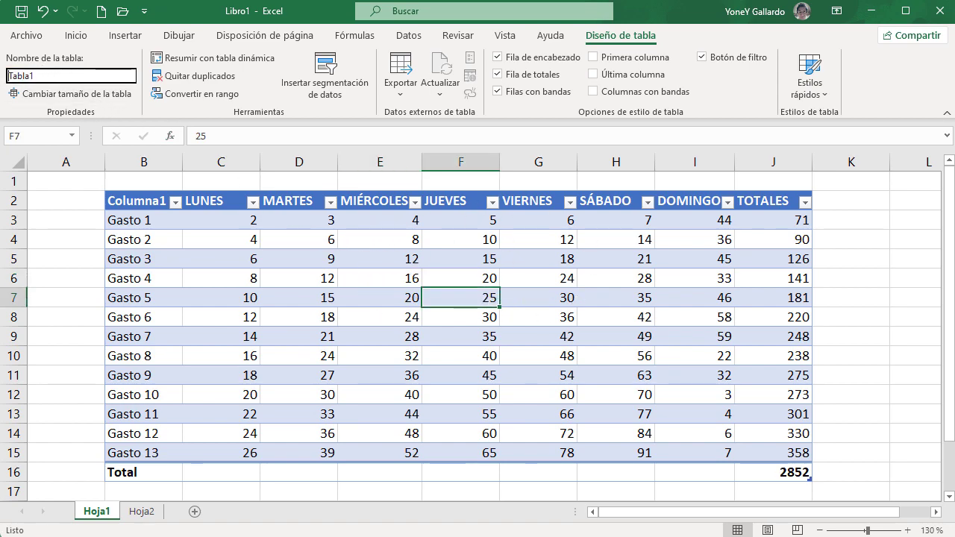
text(gastos)
key(Return)
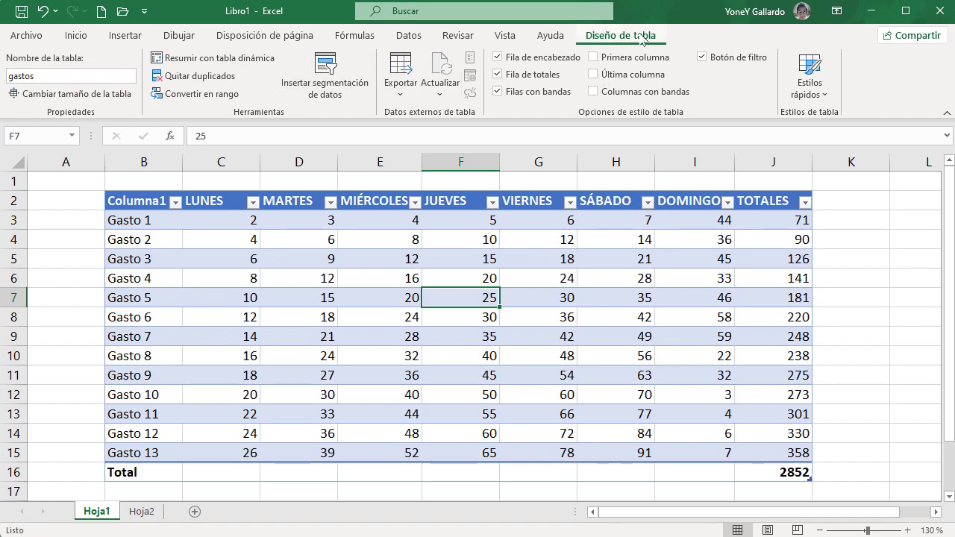
click(810, 83)
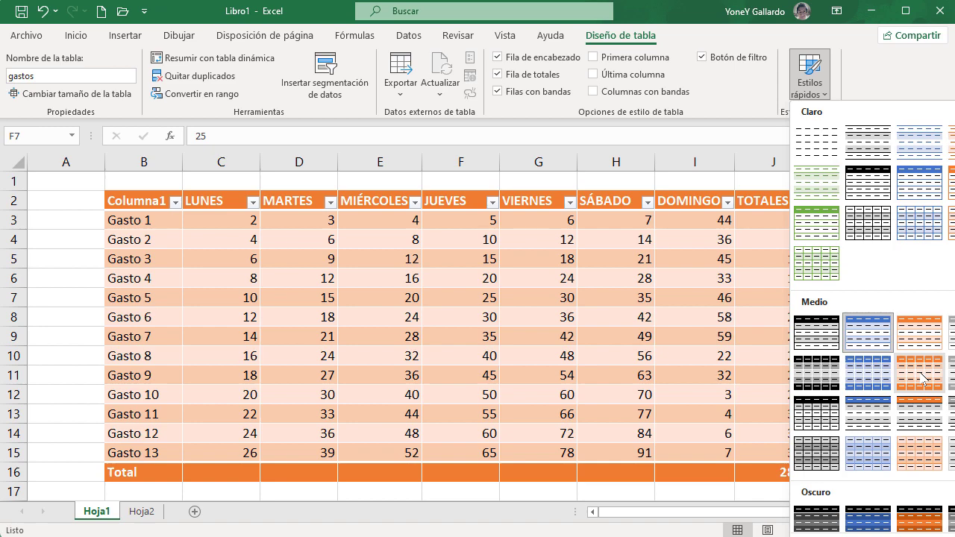
click(920, 373)
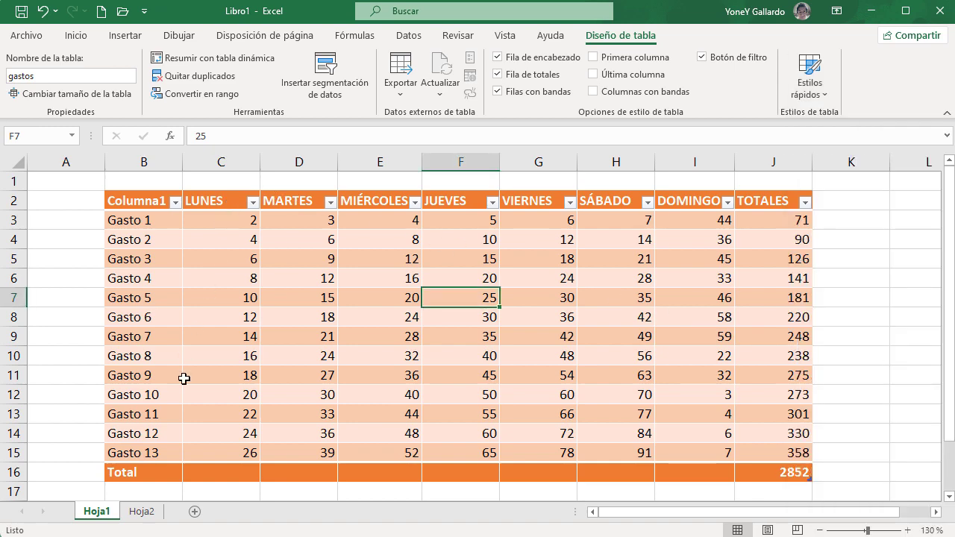
click(874, 286)
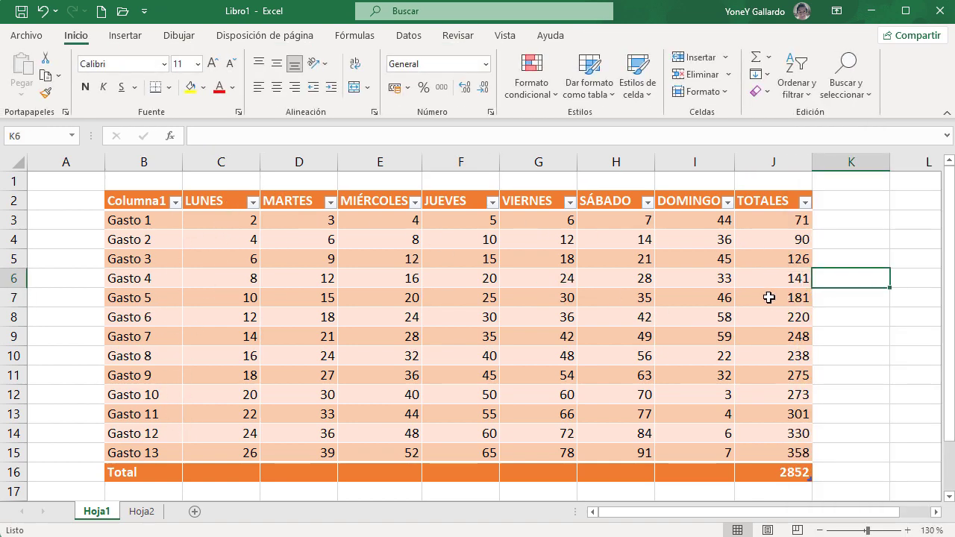
click(125, 35)
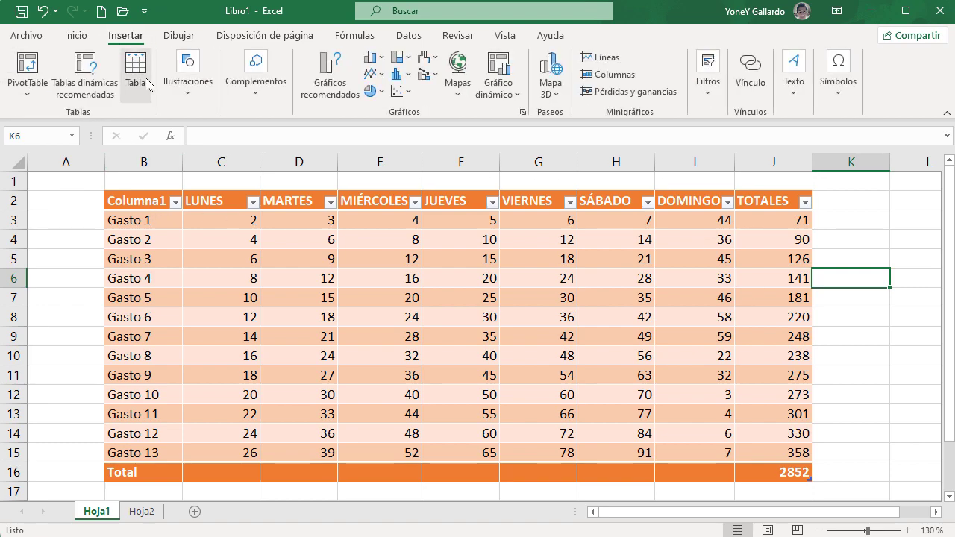
click(213, 224)
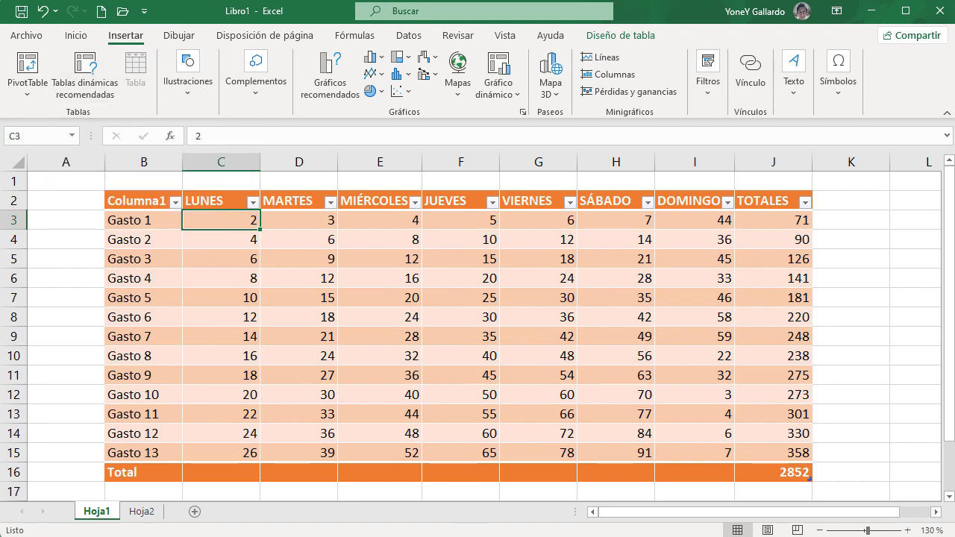
Switch to Google Chrome and get ready to enter a web address.
key(super)
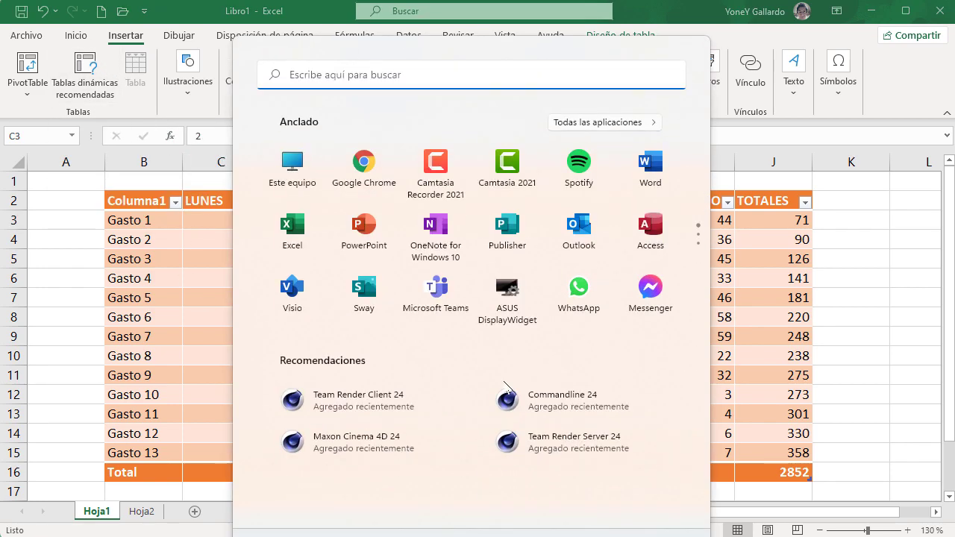
click(362, 161)
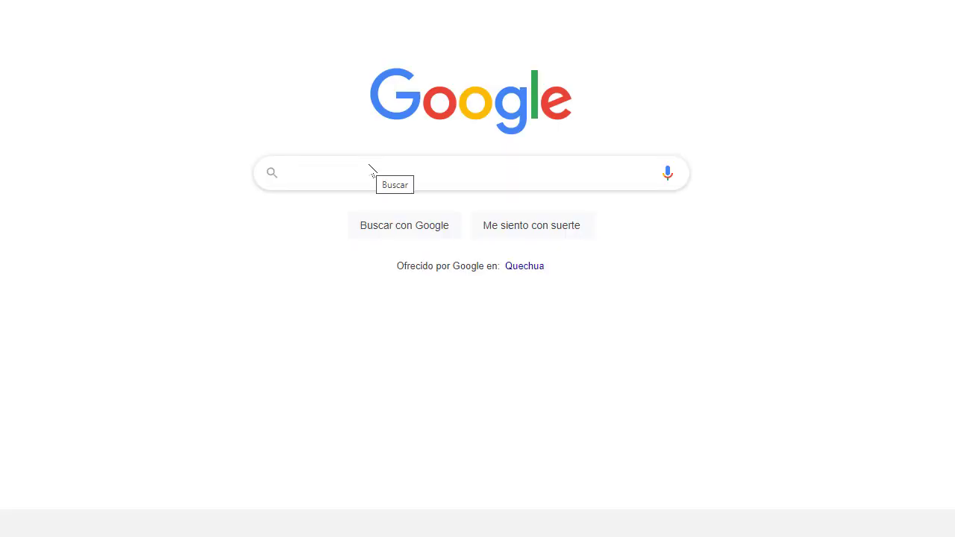
click(340, 42)
text(YONEY)
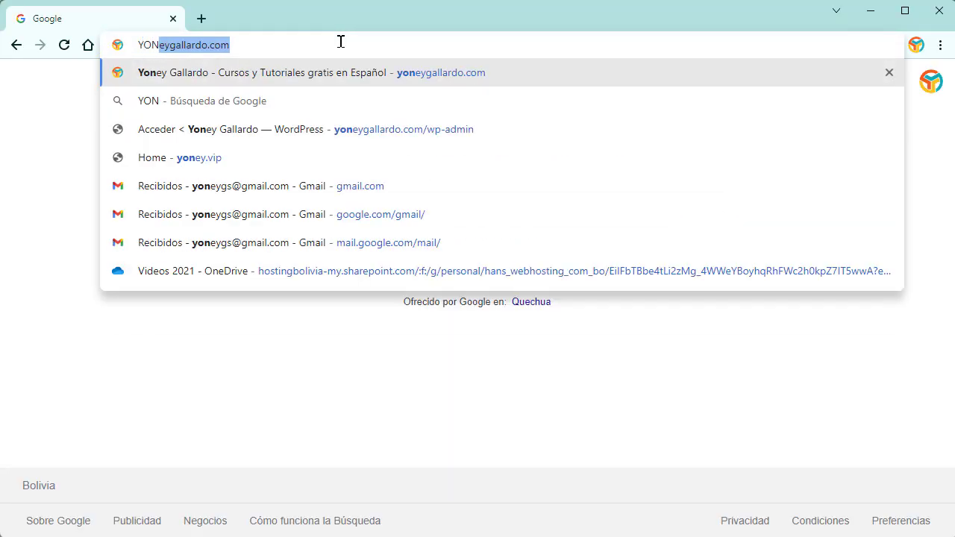
key(BackSpace)
key(BackSpace)
key(BackSpace)
key(BackSpace)
key(BackSpace)
key(BackSpace)
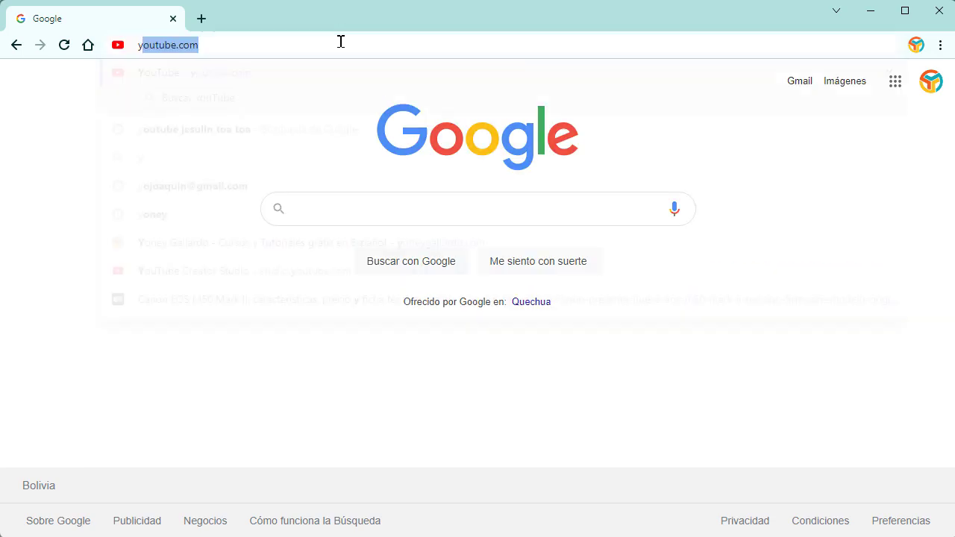
Search YouTube for the channel owner's name.
text(you)
key(Tab)
text(yoney gallardo)
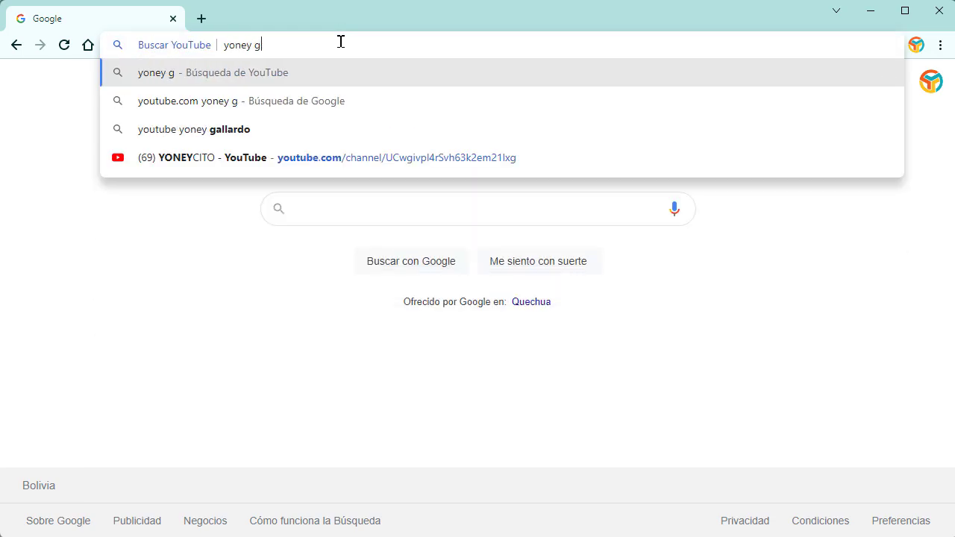
key(Return)
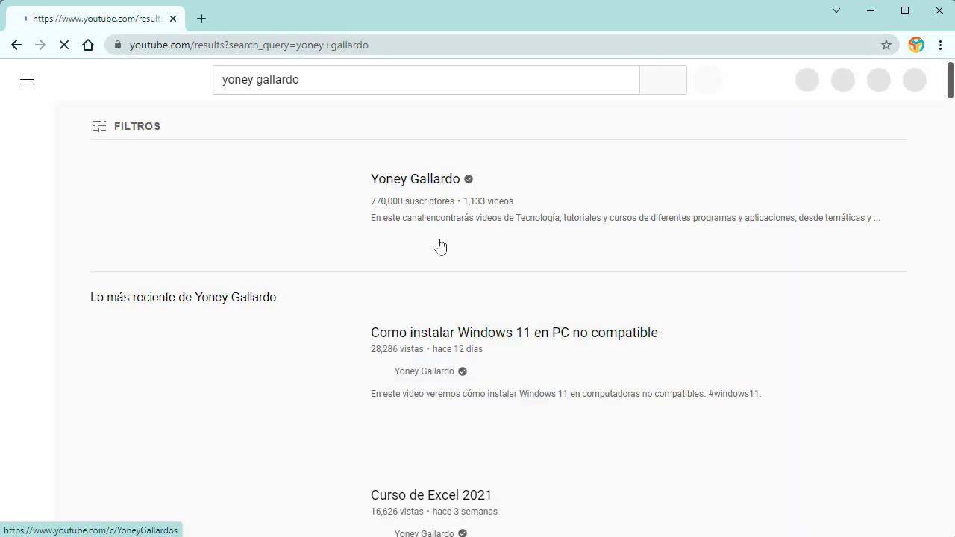
Open the verified channel from the search results, pause its BIENVENIDA 2021 video and look over the uploaded courses.
click(394, 185)
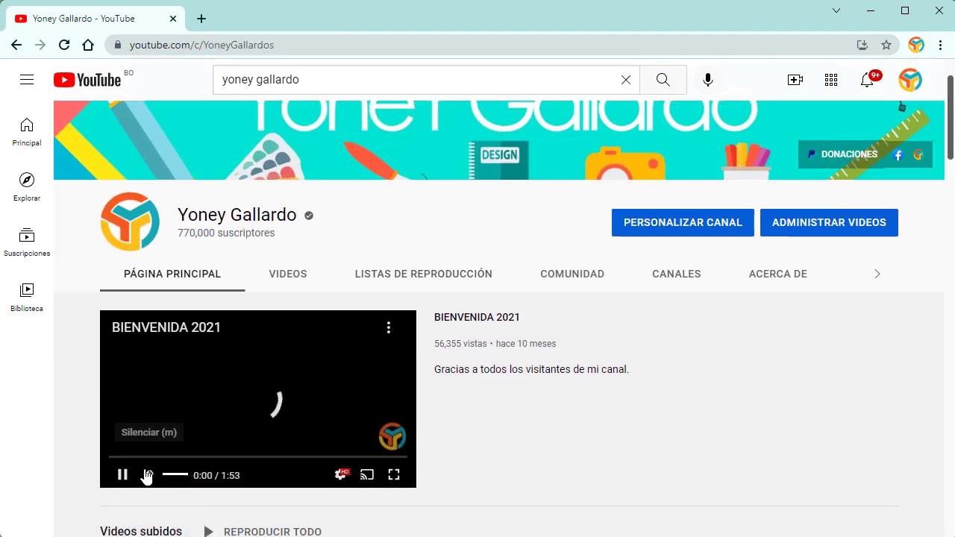
click(124, 476)
scroll(518, 384, down, 4)
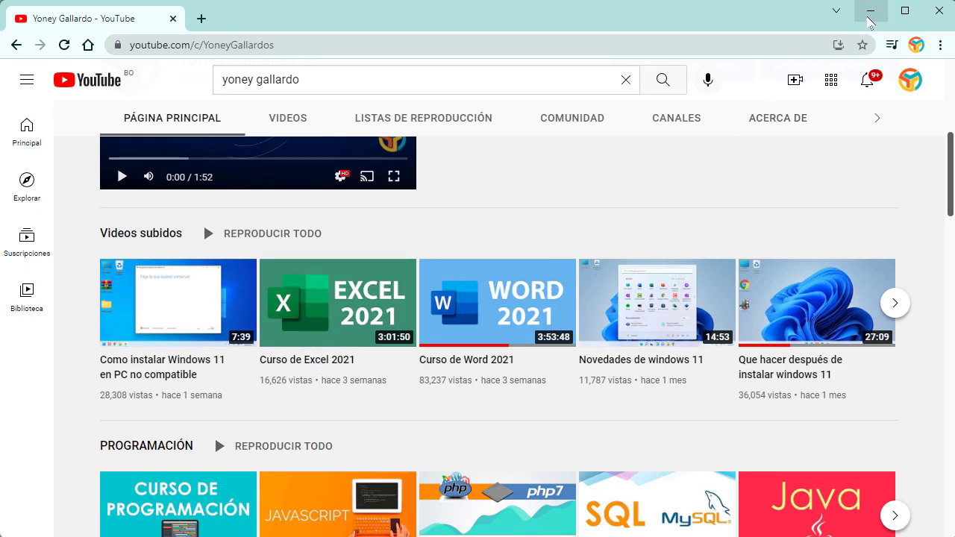
Return to Excel and add a new blank worksheet after Hoja2.
click(868, 19)
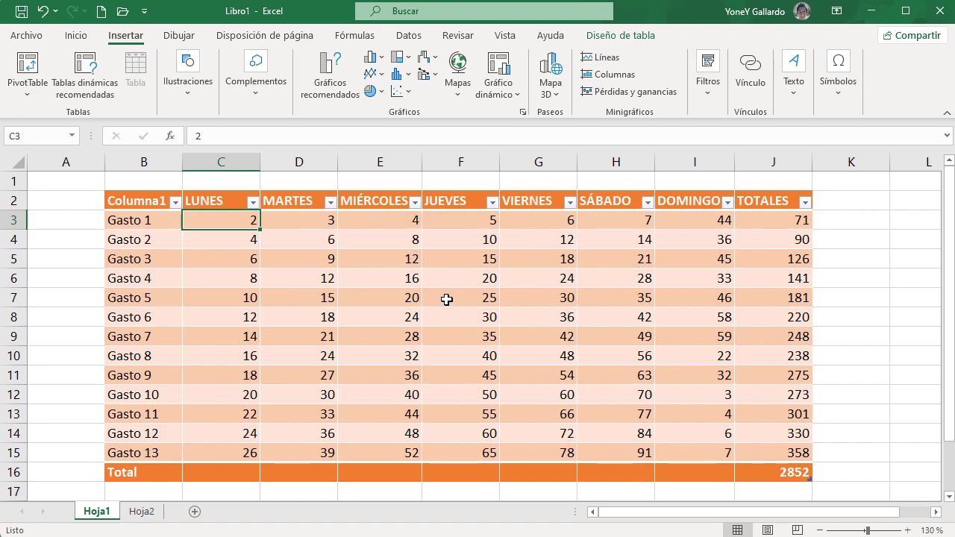
click(375, 303)
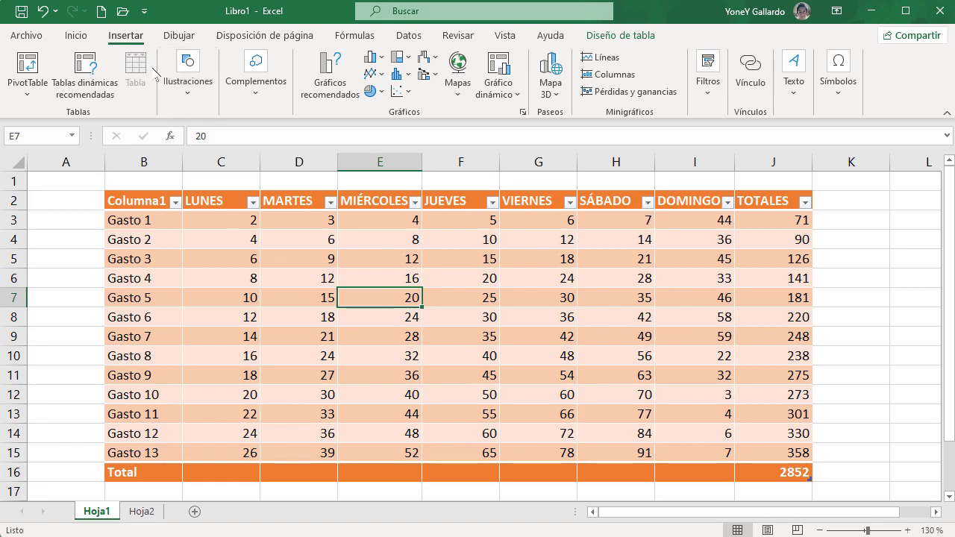
click(148, 514)
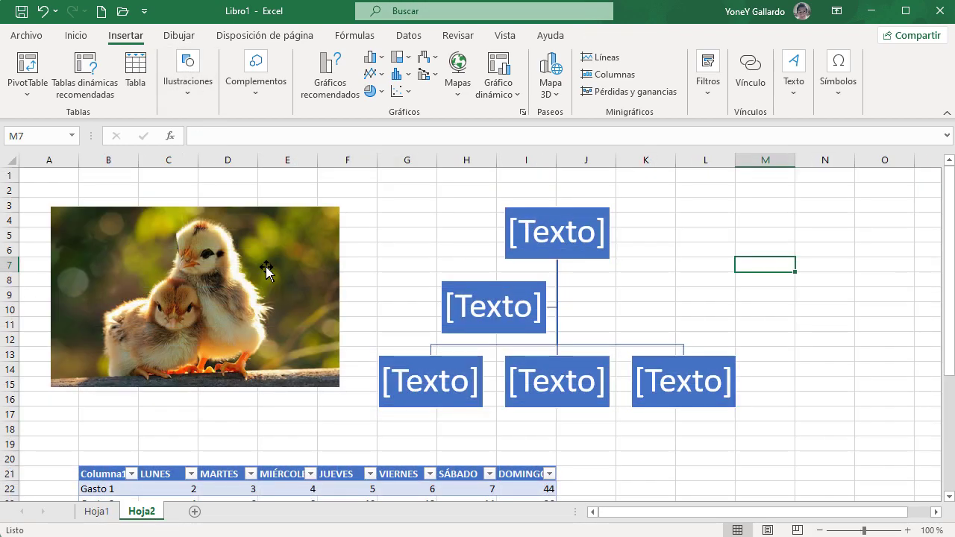
click(194, 512)
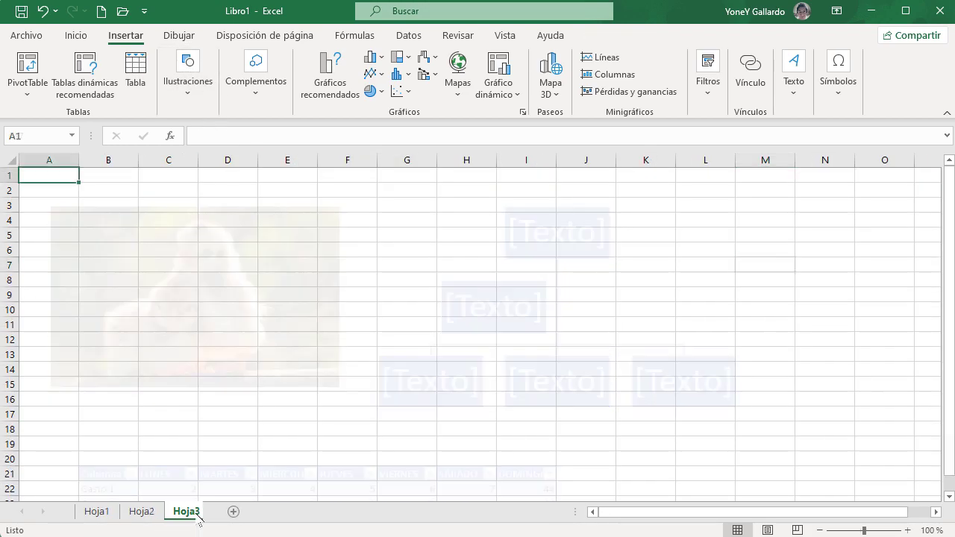
Insert the picture Curso-de-corel-draw.png from this device at cell B2 of Hoja3.
click(118, 197)
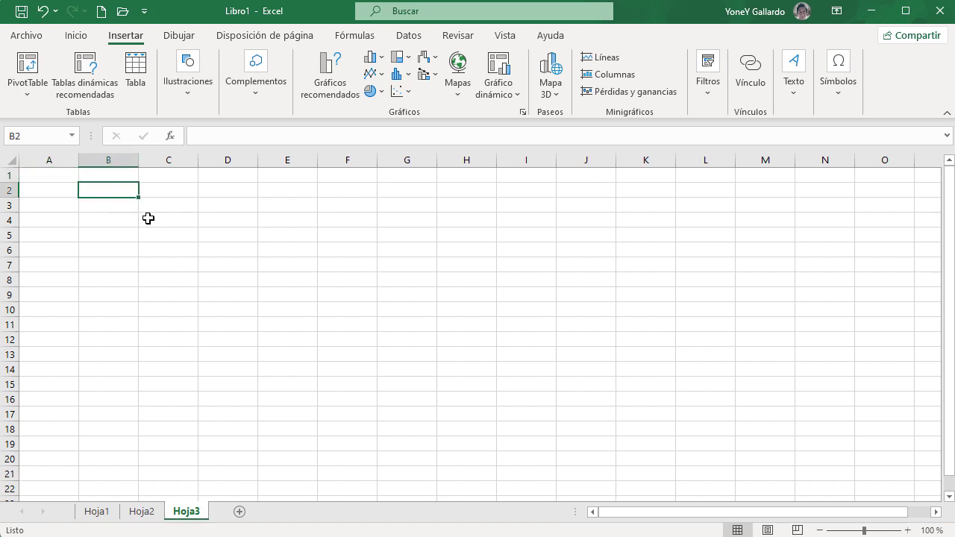
click(188, 86)
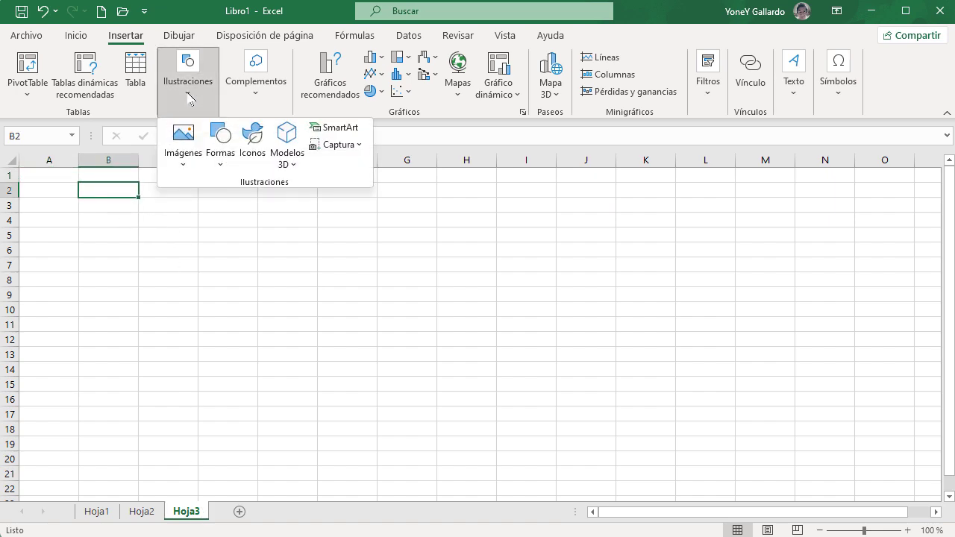
click(184, 145)
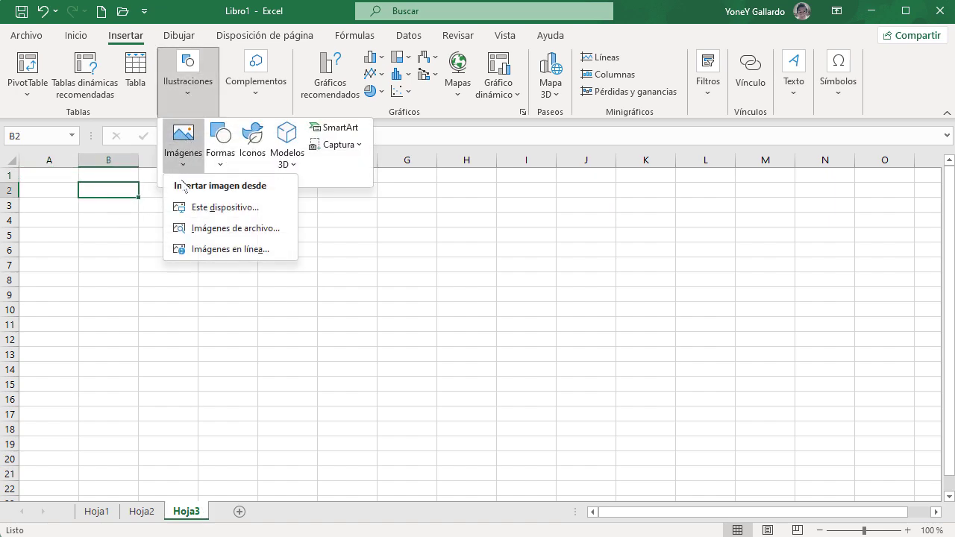
click(223, 209)
scroll(218, 213, down, 3)
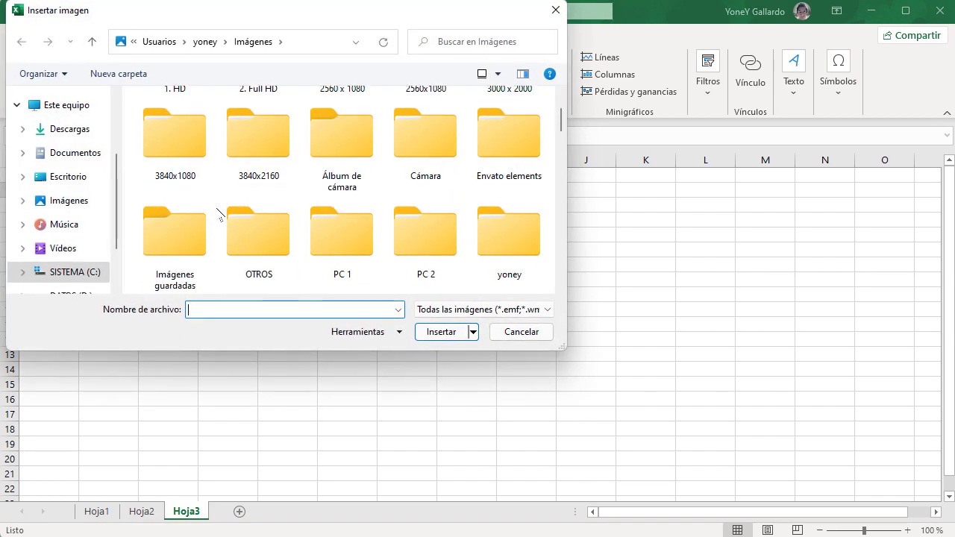
scroll(328, 224, down, 2)
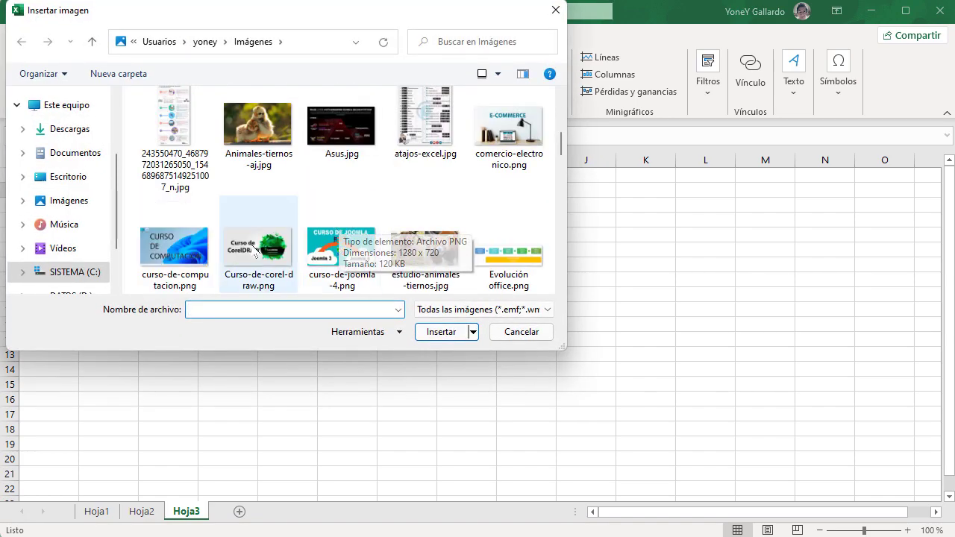
click(258, 246)
click(441, 331)
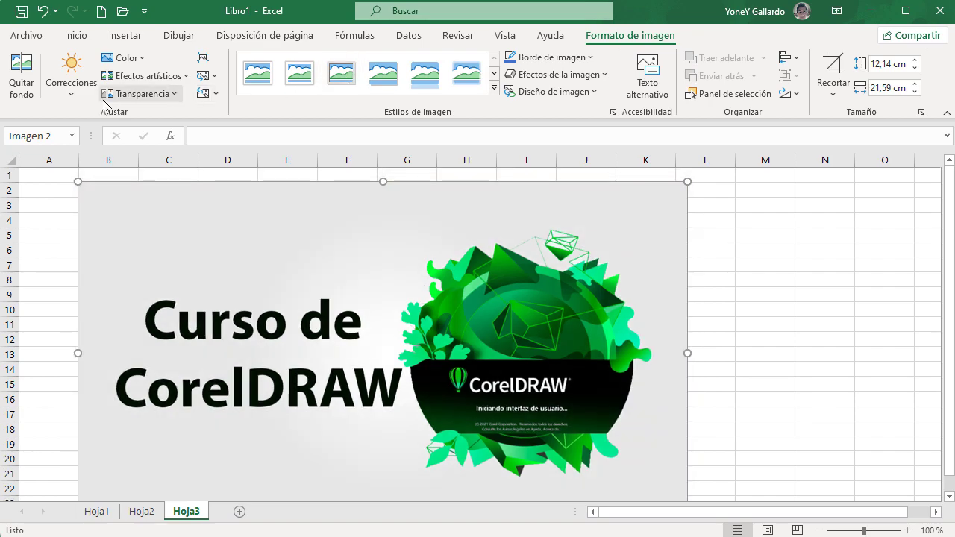
Crop the CorelDRAW picture from its upper-right corner to about 9,13 cm high by 15,24 cm wide, and delete it from Hoja3.
click(74, 98)
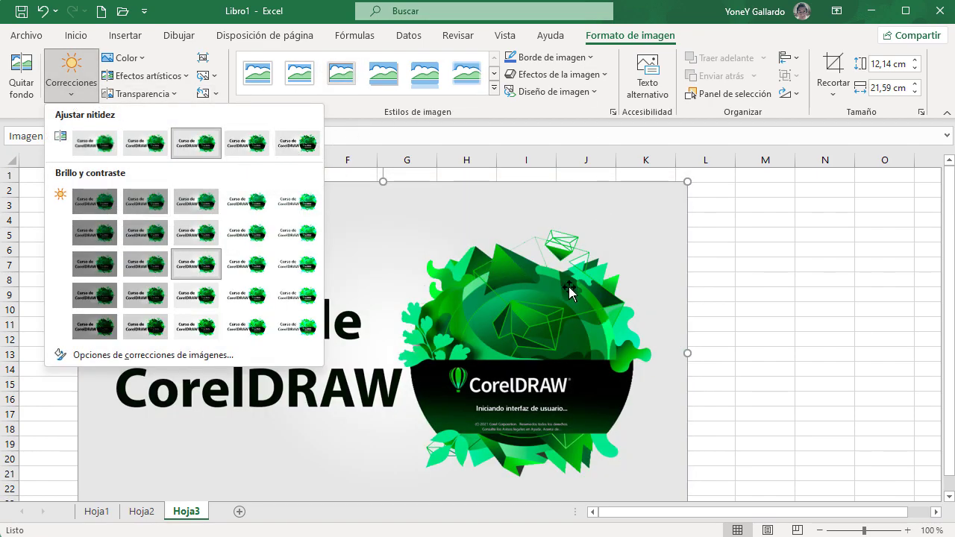
click(558, 259)
click(835, 67)
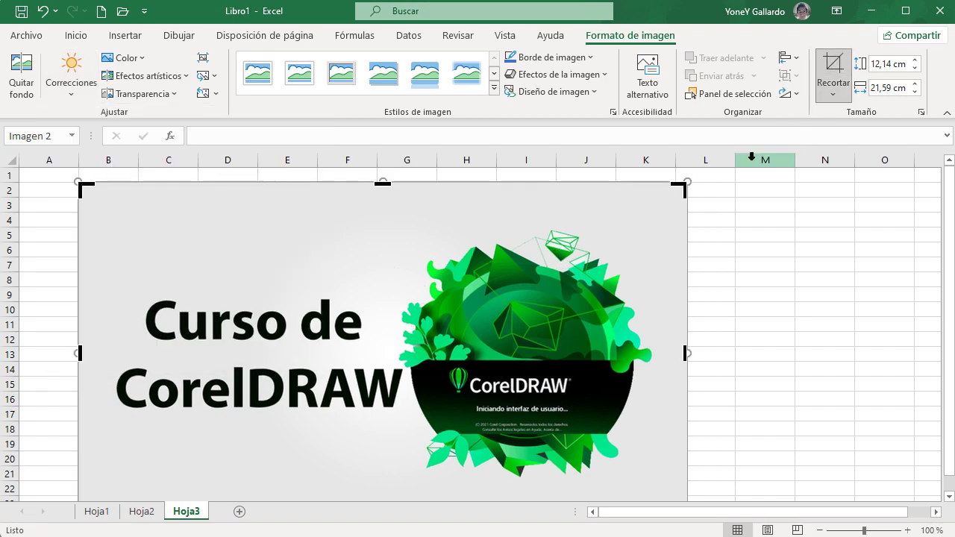
drag(680, 190, 507, 270)
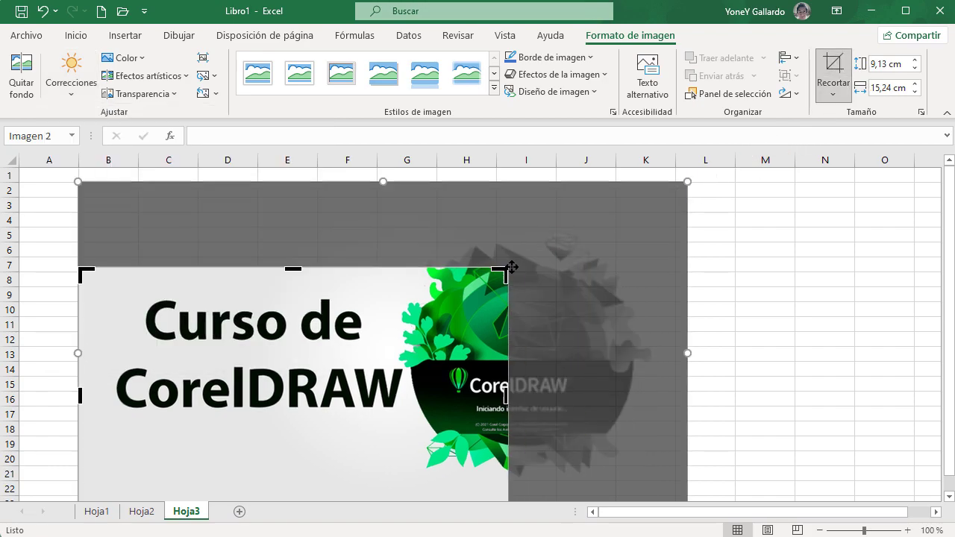
click(766, 270)
drag(405, 336, 441, 256)
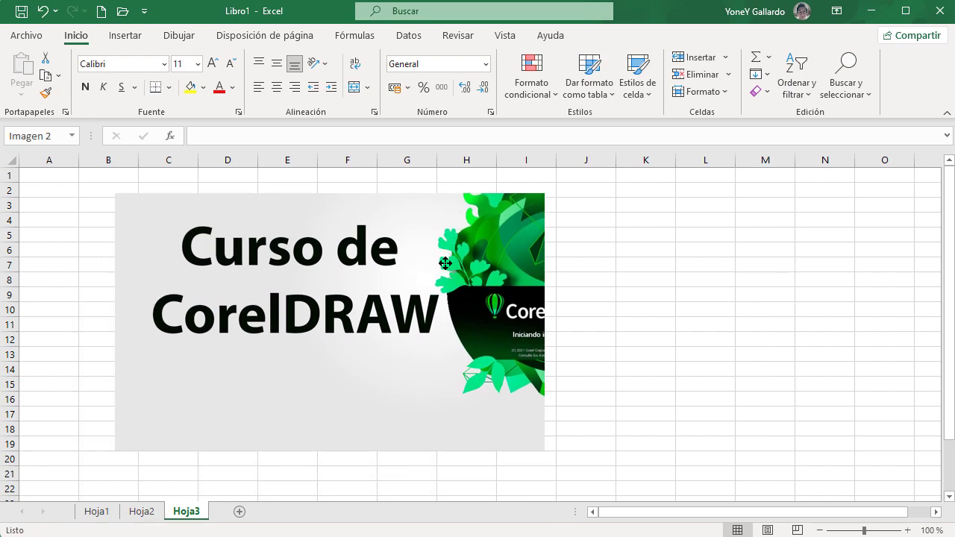
key(Delete)
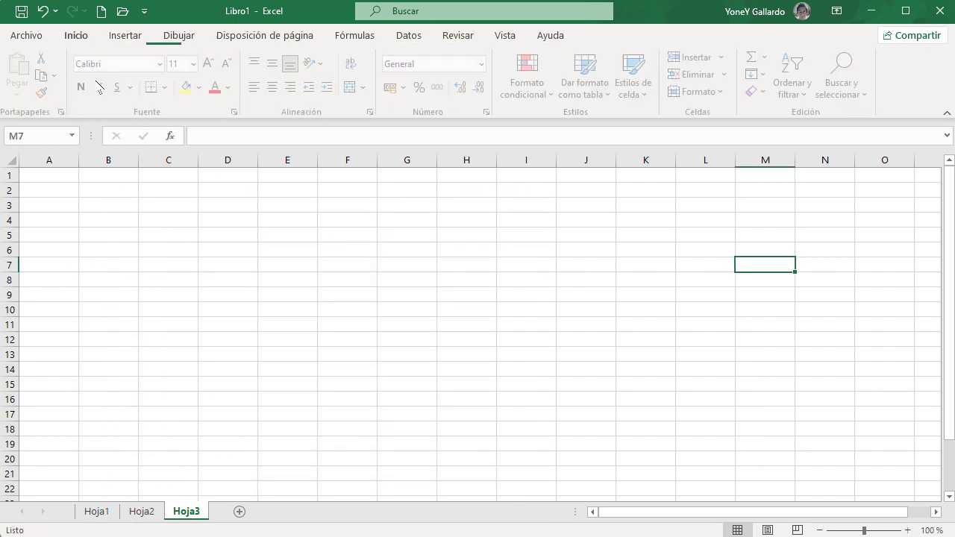
Insert the stock image of scattered coloured pills, move it to around cell B2, and delete it.
click(125, 35)
click(183, 86)
click(186, 142)
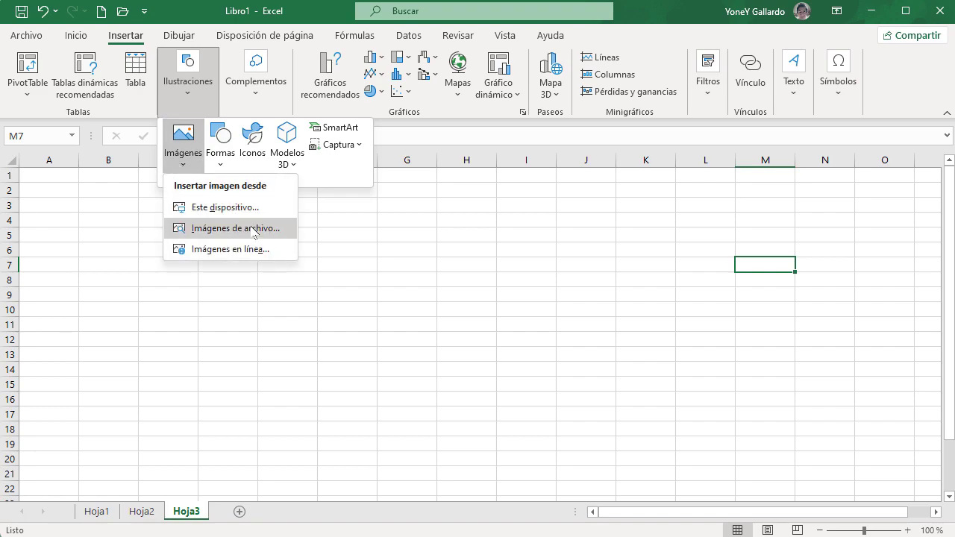
click(235, 227)
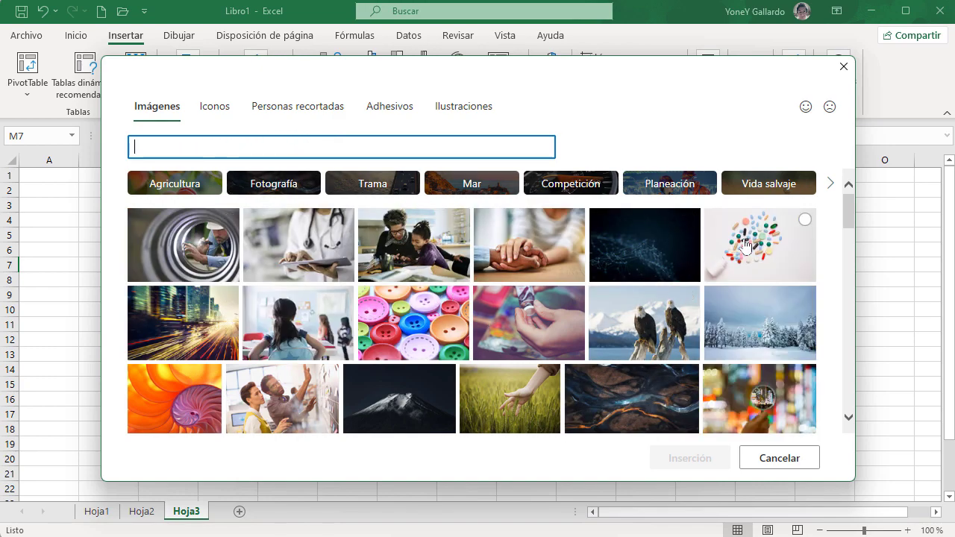
click(746, 245)
click(686, 458)
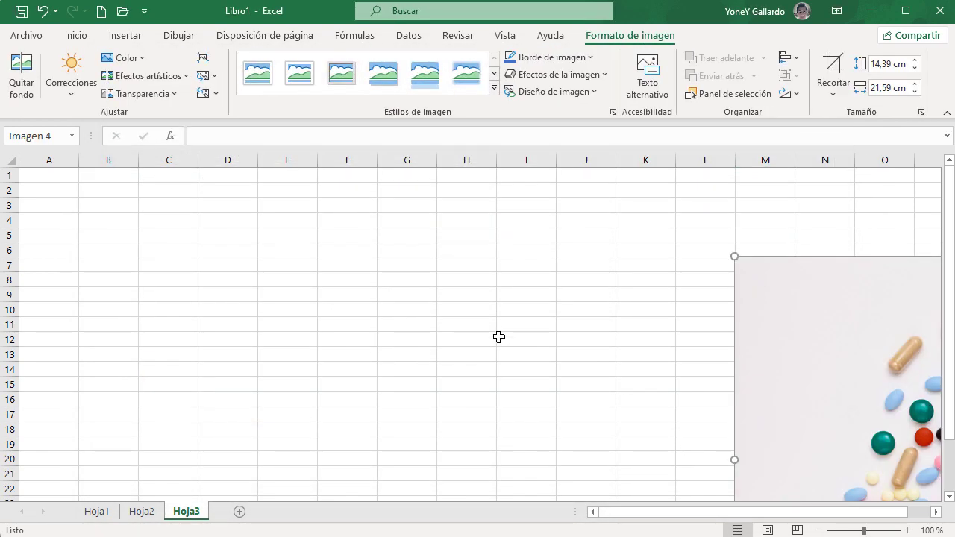
drag(763, 335, 144, 256)
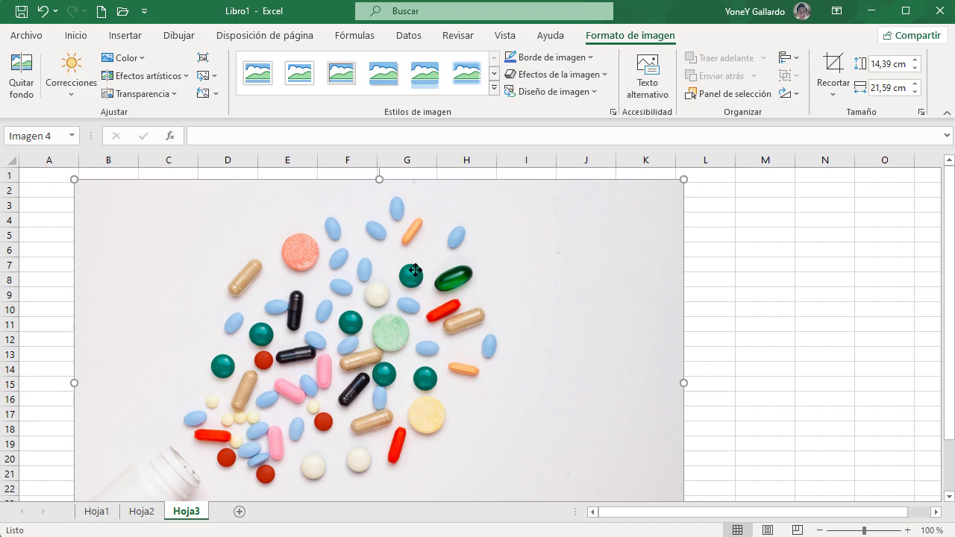
key(Delete)
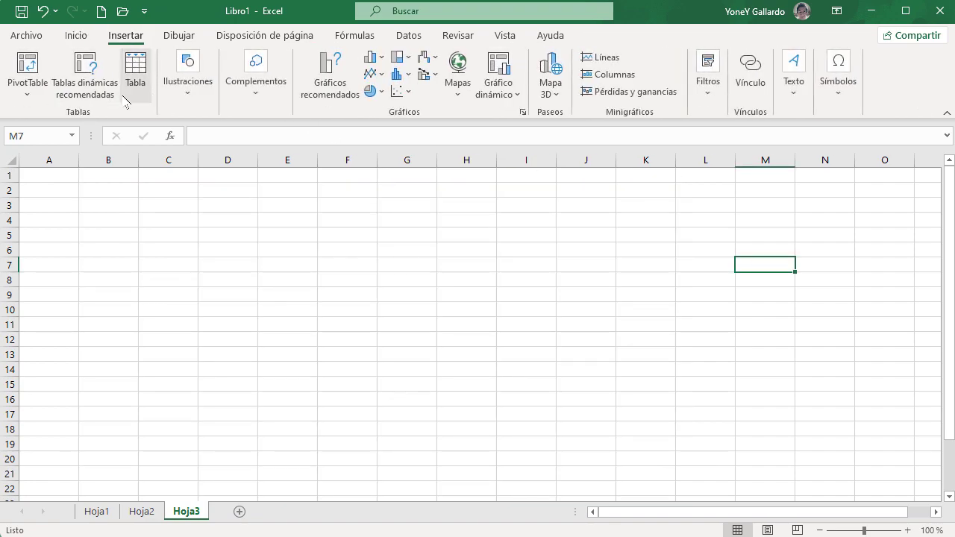
Insert the online picture of the black-and-white bird beside water from the Bing category Pájaros.
click(183, 95)
click(187, 157)
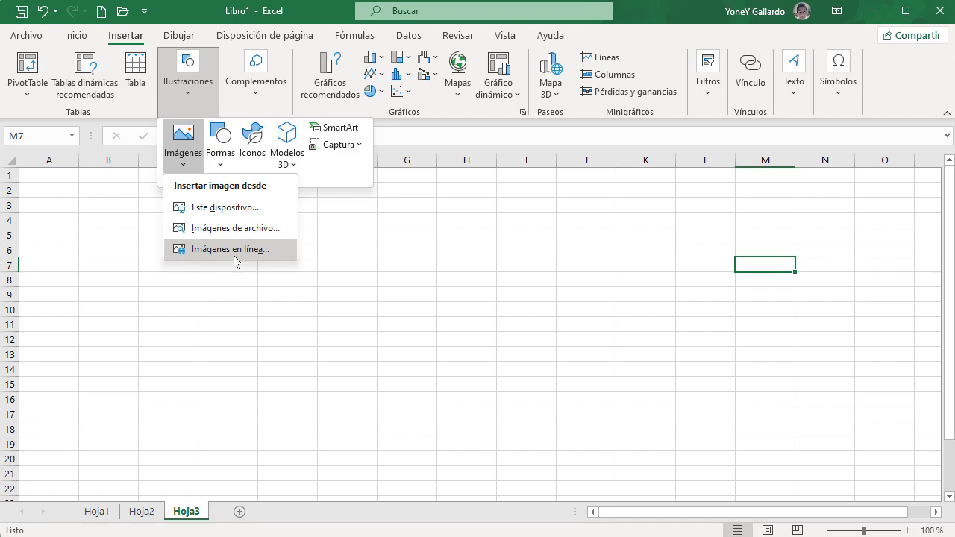
click(237, 254)
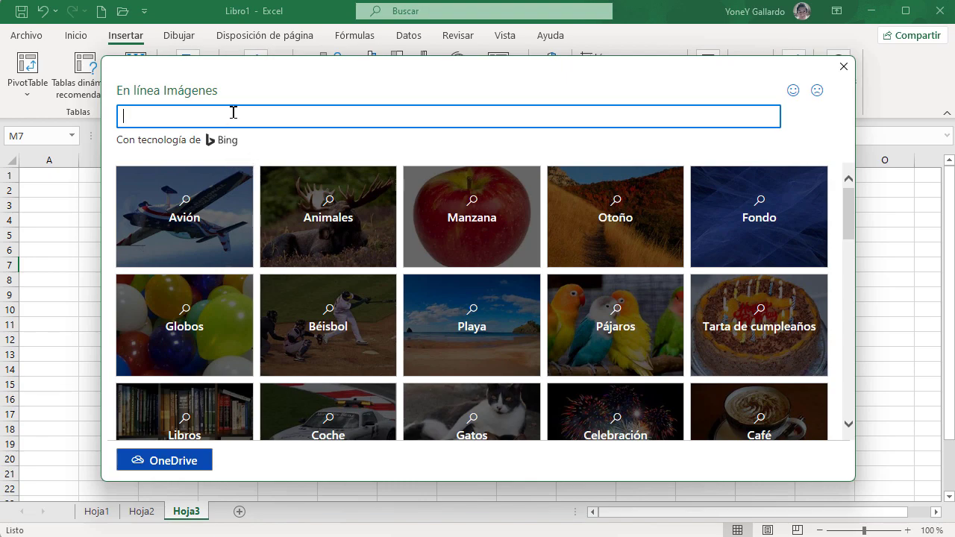
click(611, 329)
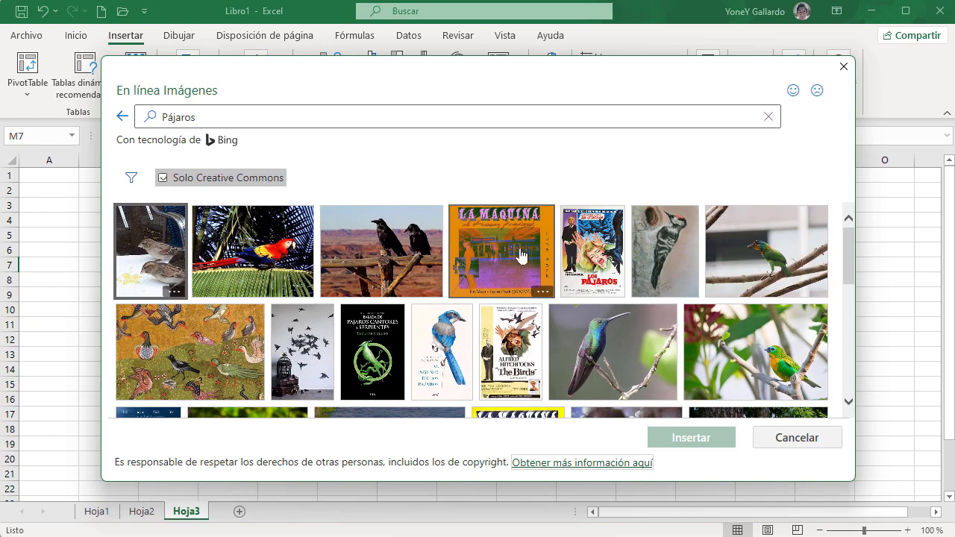
scroll(588, 291, down, 1)
scroll(588, 293, down, 1)
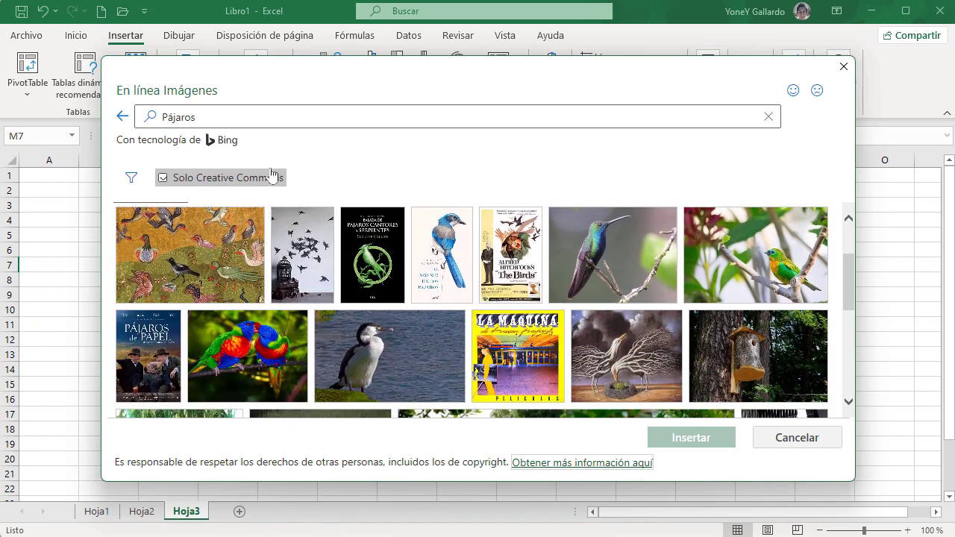
click(387, 347)
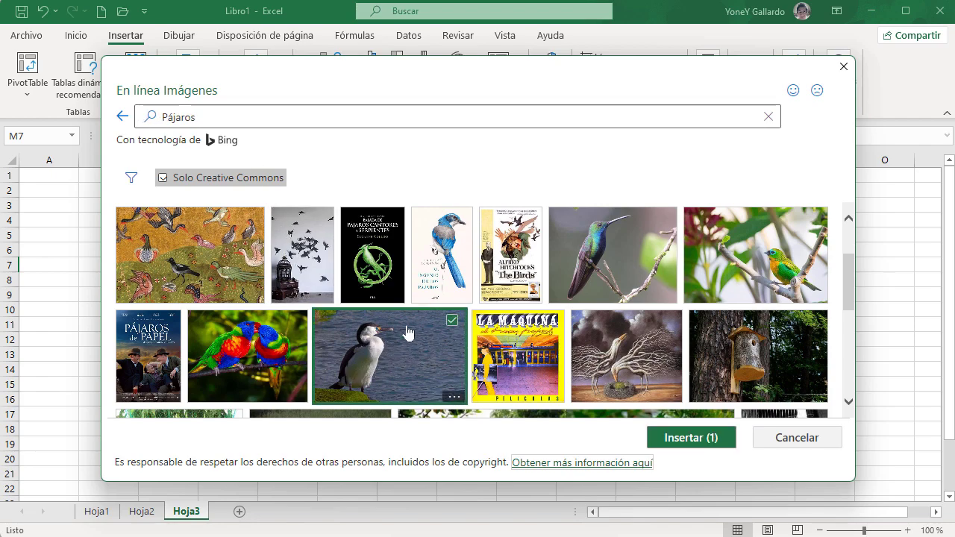
click(693, 445)
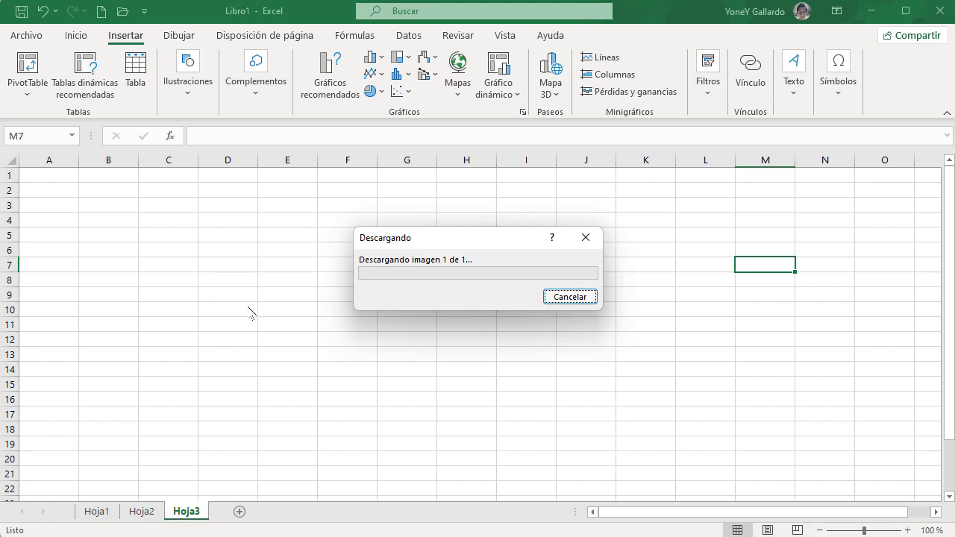
Move the bird picture to around cell C3, look it over, and delete it.
drag(831, 321, 259, 260)
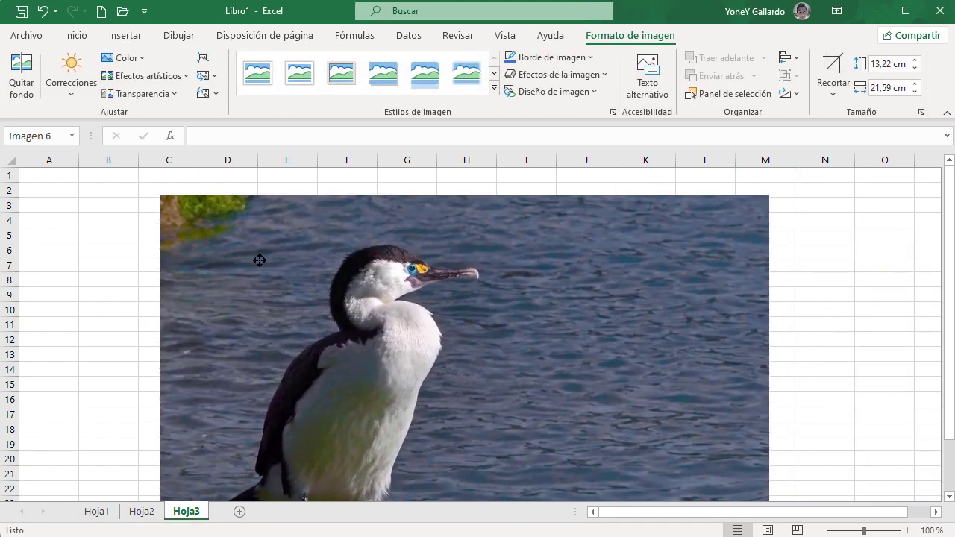
scroll(426, 326, down, 5)
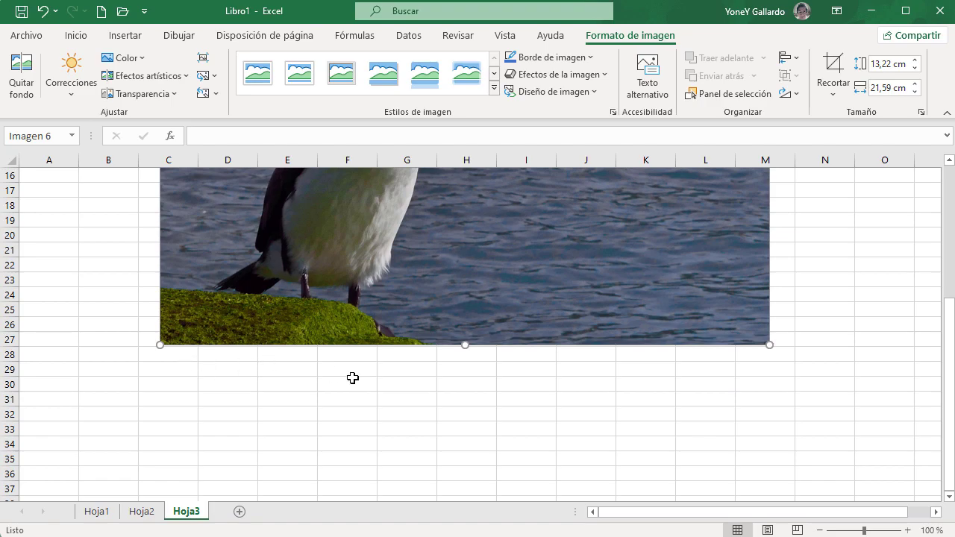
scroll(353, 378, up, 5)
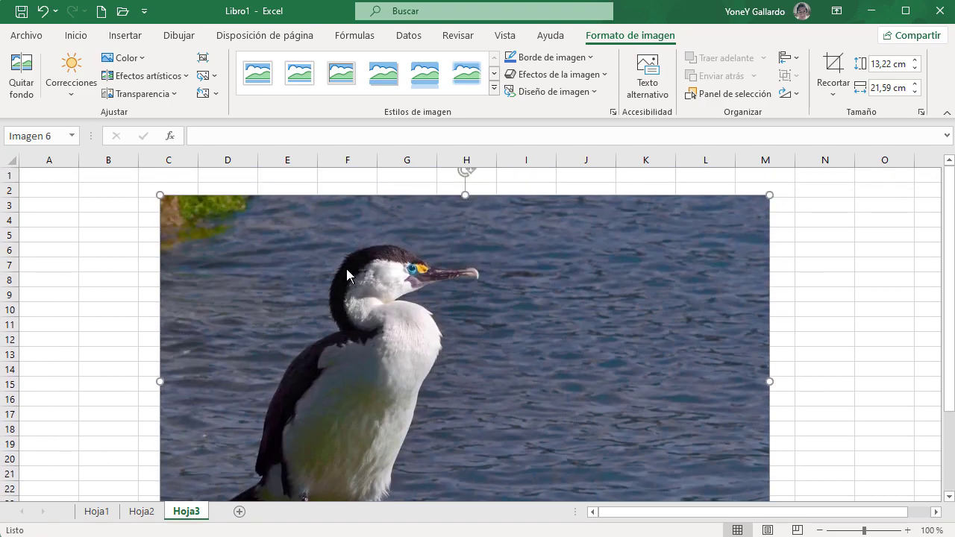
key(Delete)
Draw a left block arrow about 12,36 cm wide and 6,12 cm high across columns D to J, starting at row 4.
click(146, 217)
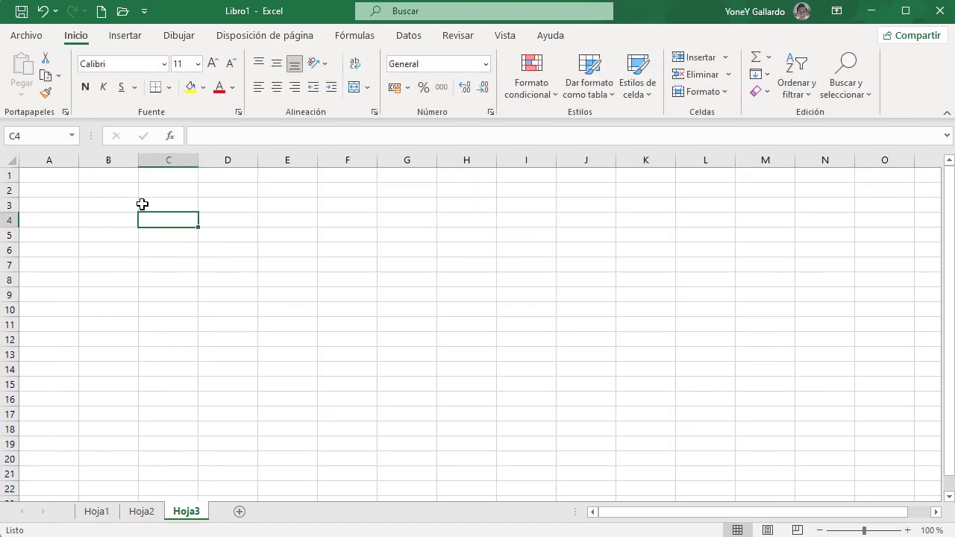
click(136, 36)
click(171, 98)
click(220, 157)
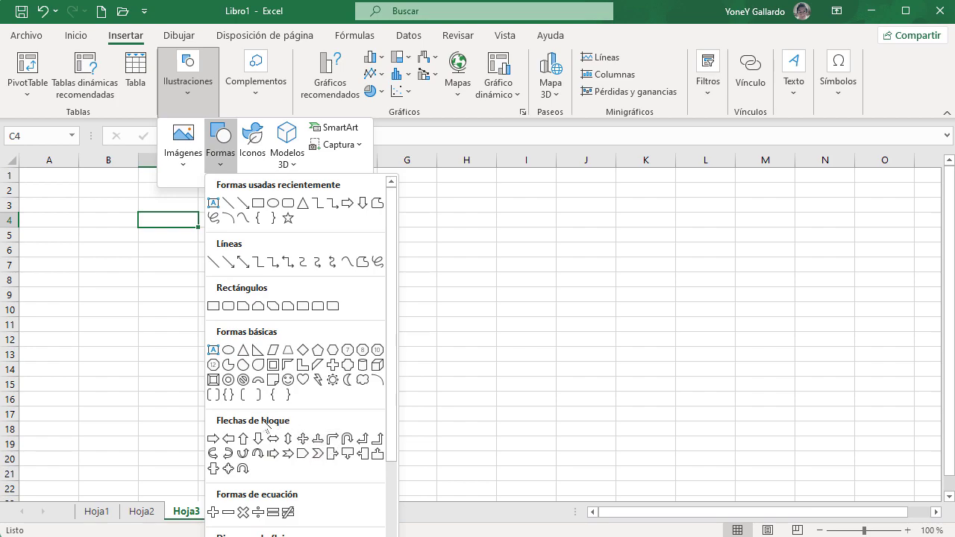
click(229, 440)
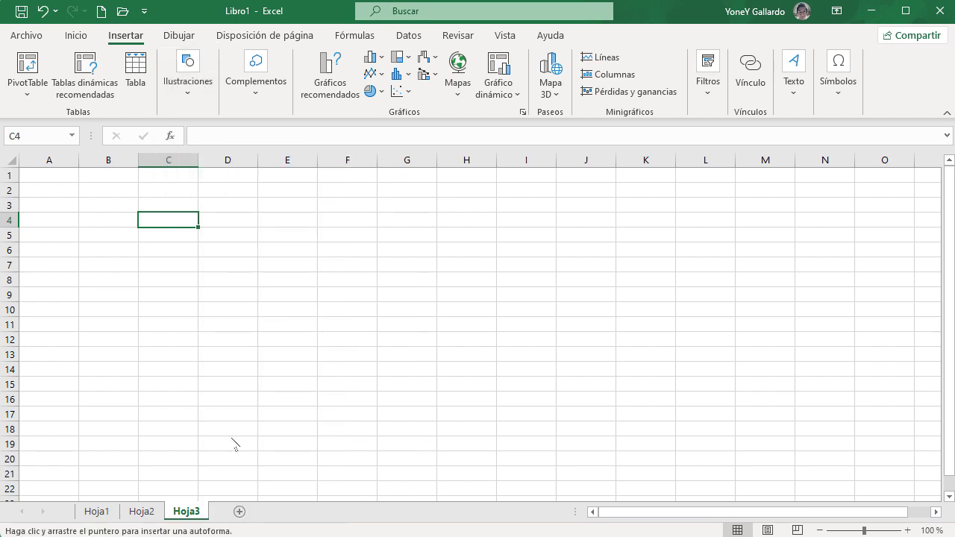
drag(253, 219, 603, 378)
drag(529, 312, 523, 311)
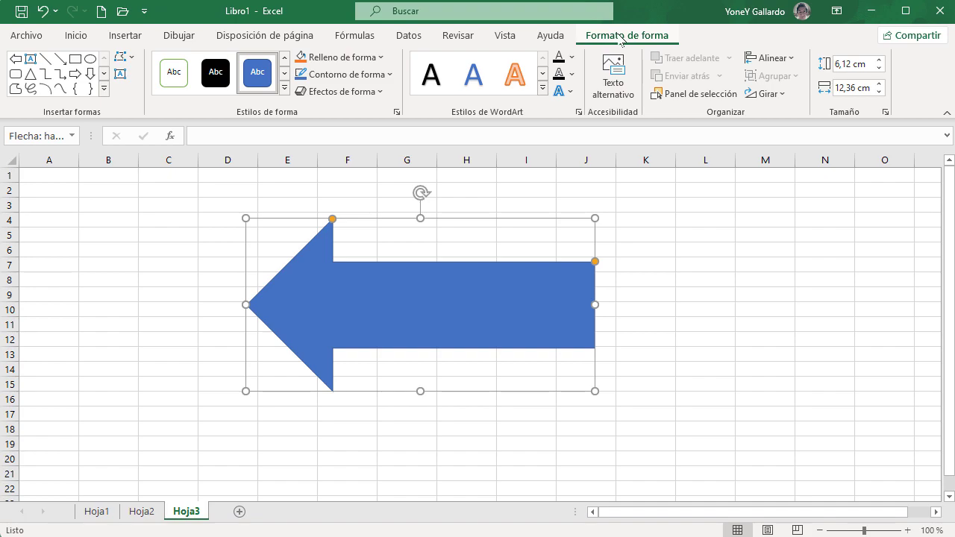
Apply the solid gold theme style to the arrow and add the text HOLA A TODOS inside it.
click(284, 88)
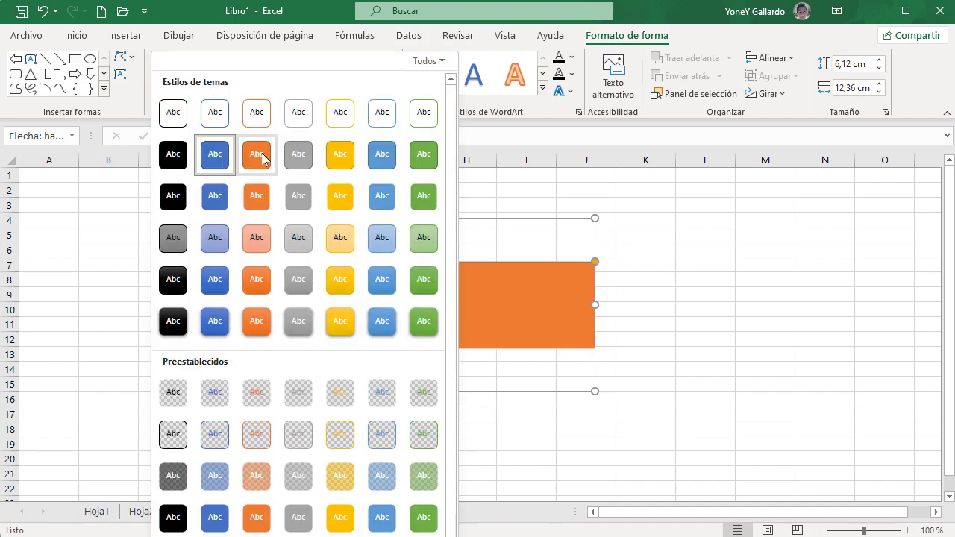
click(340, 154)
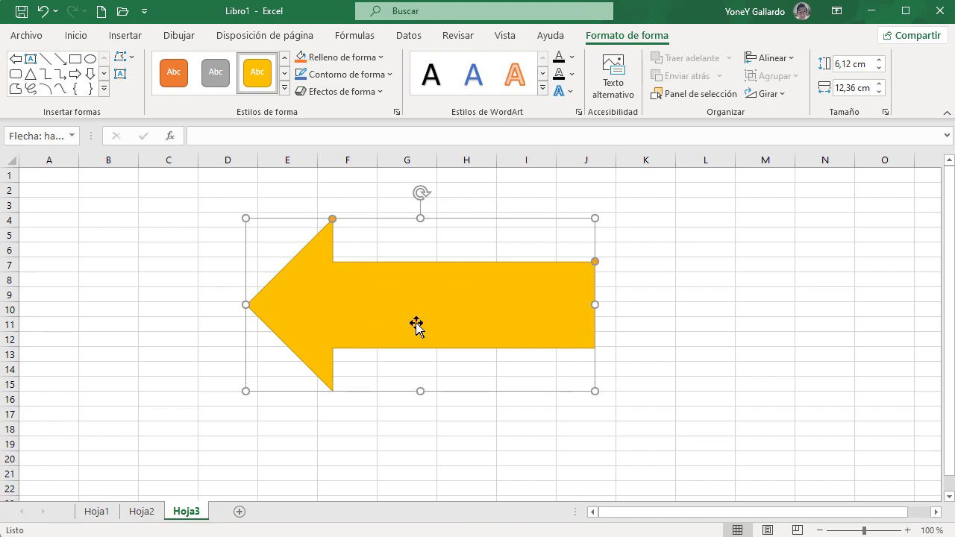
right_click(384, 297)
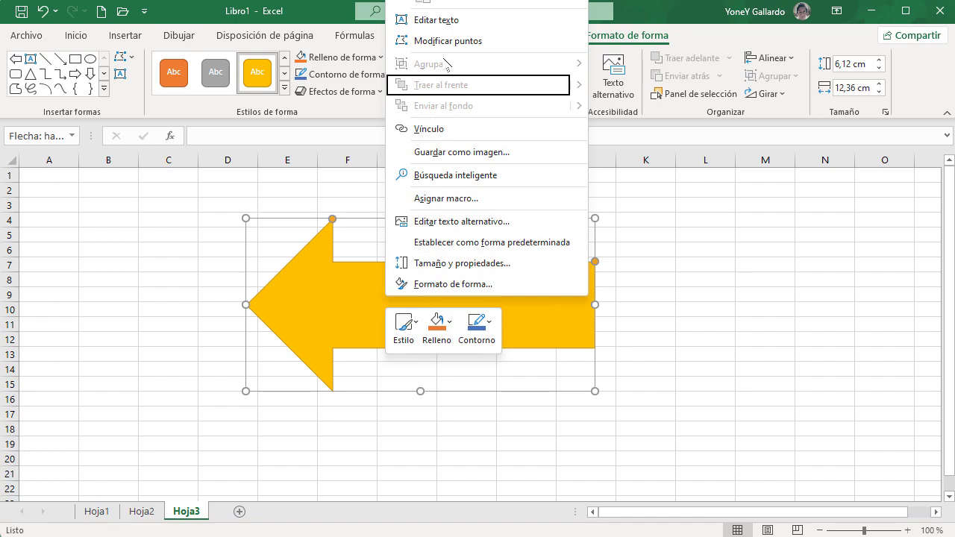
click(436, 21)
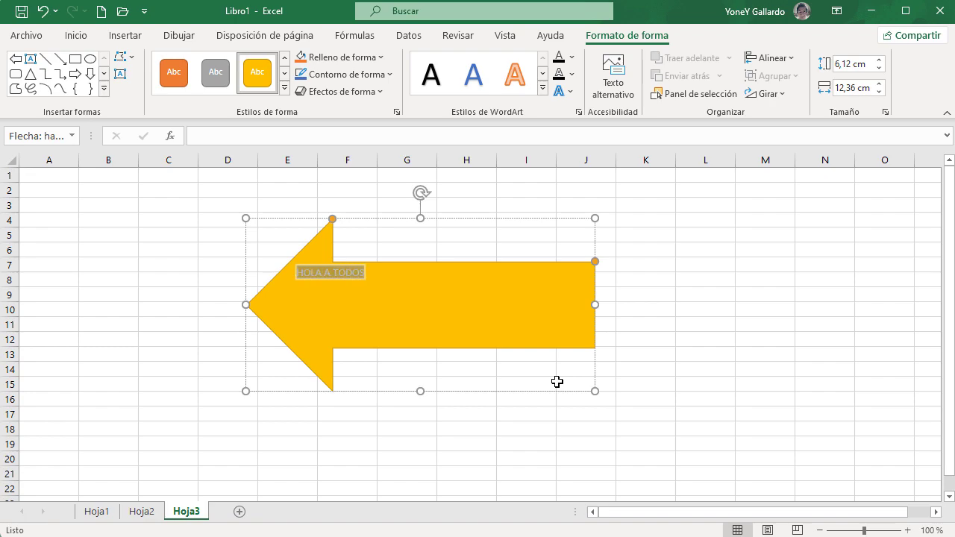
Centre the arrow's text both vertically and horizontally.
click(75, 35)
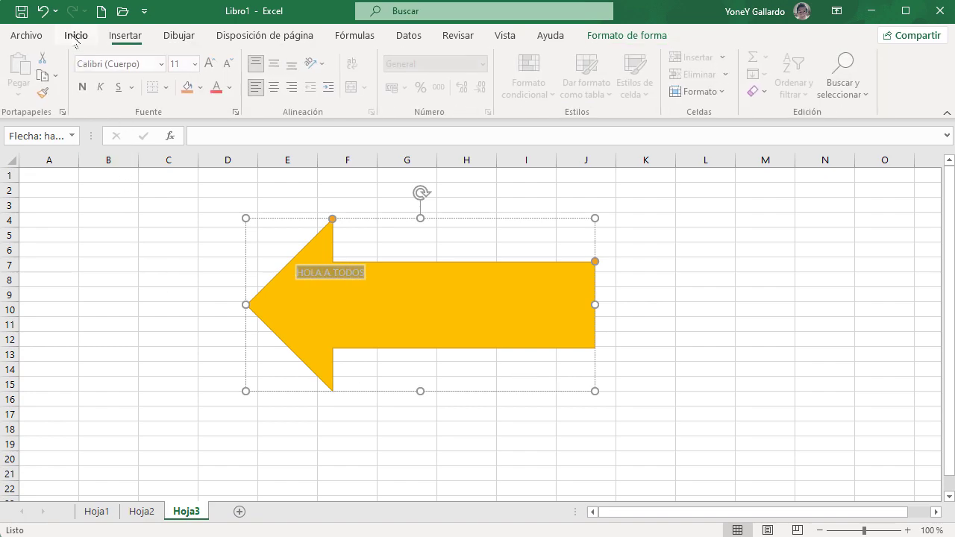
click(276, 63)
click(277, 87)
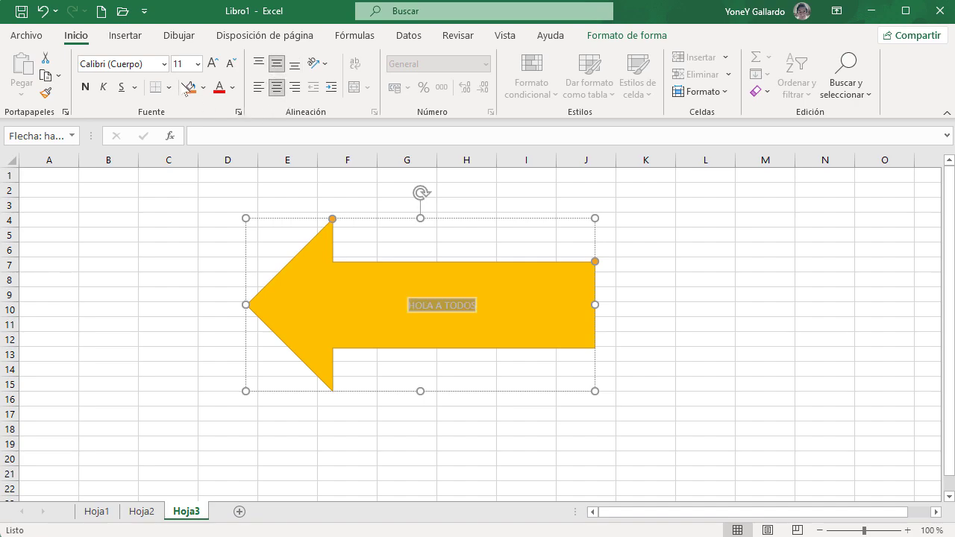
Enlarge the arrow's HOLA A TODOS text to font size 36.
click(212, 63)
click(212, 63)
click(213, 64)
click(213, 63)
click(212, 63)
click(212, 63)
click(213, 63)
click(213, 64)
click(213, 63)
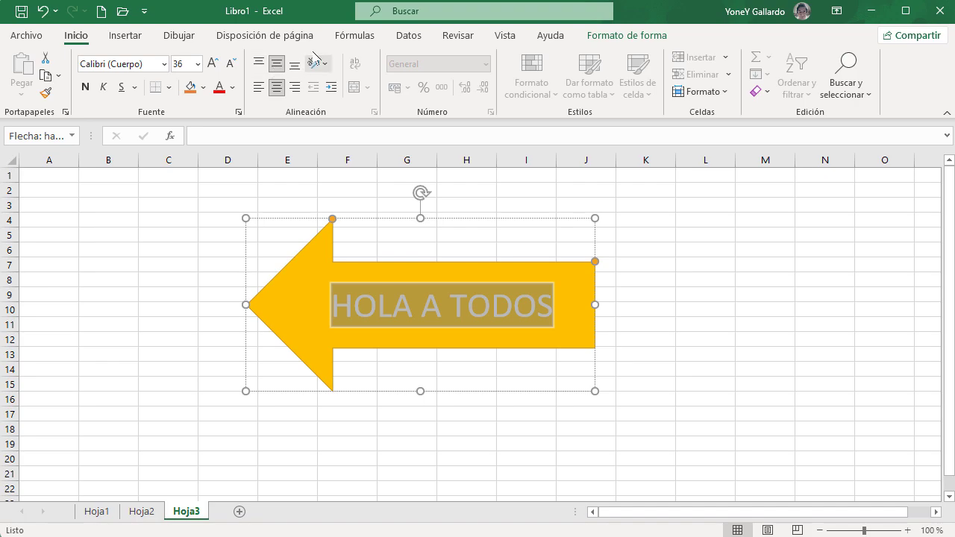
click(384, 271)
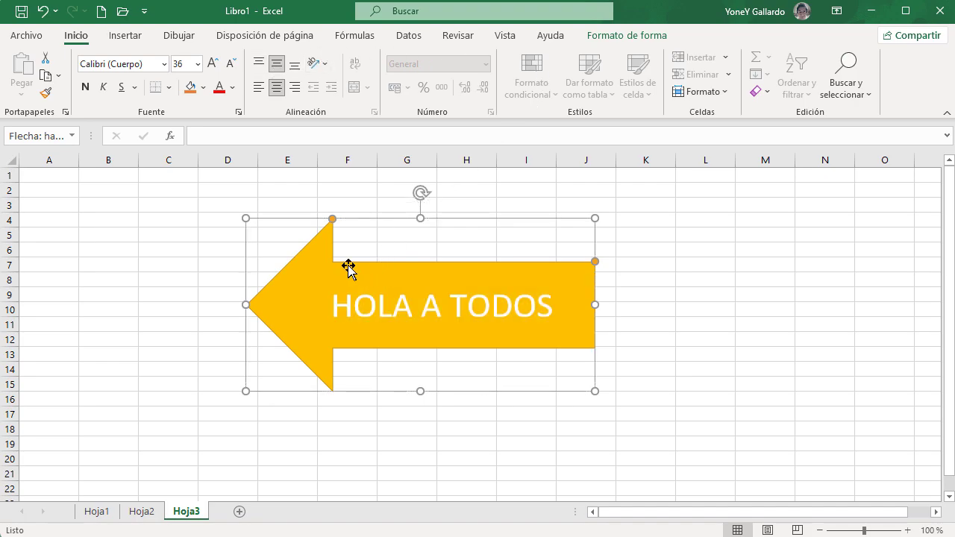
Preview the WordArt styles on the arrow's text without applying one.
click(646, 37)
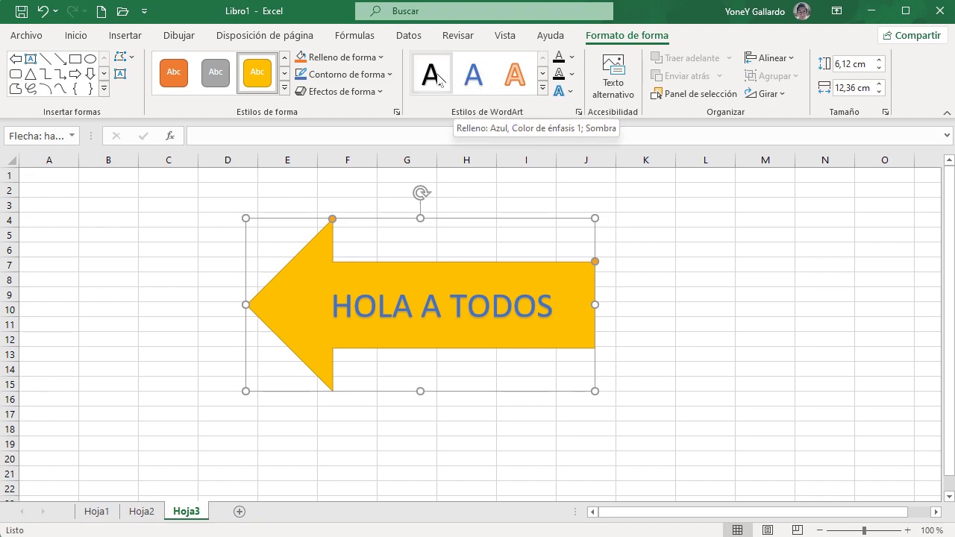
click(542, 88)
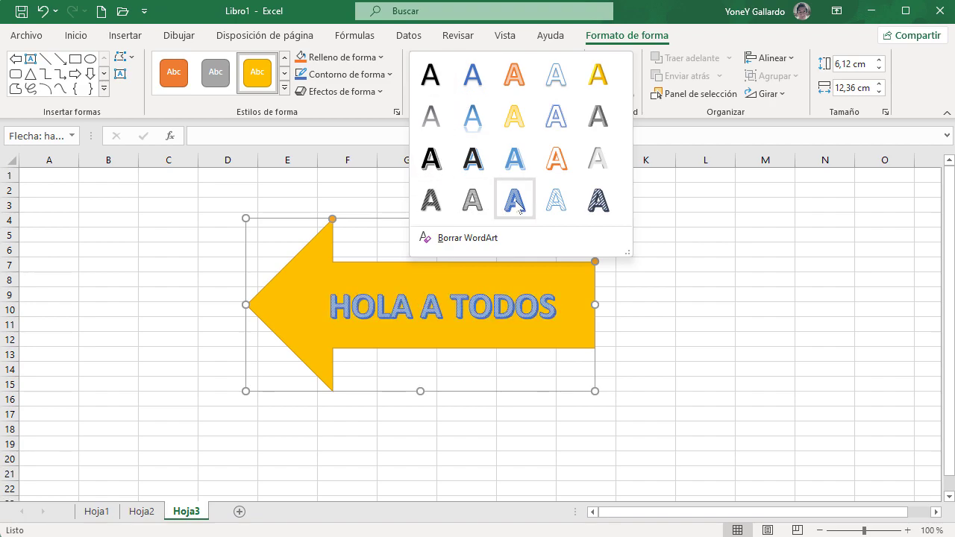
click(702, 39)
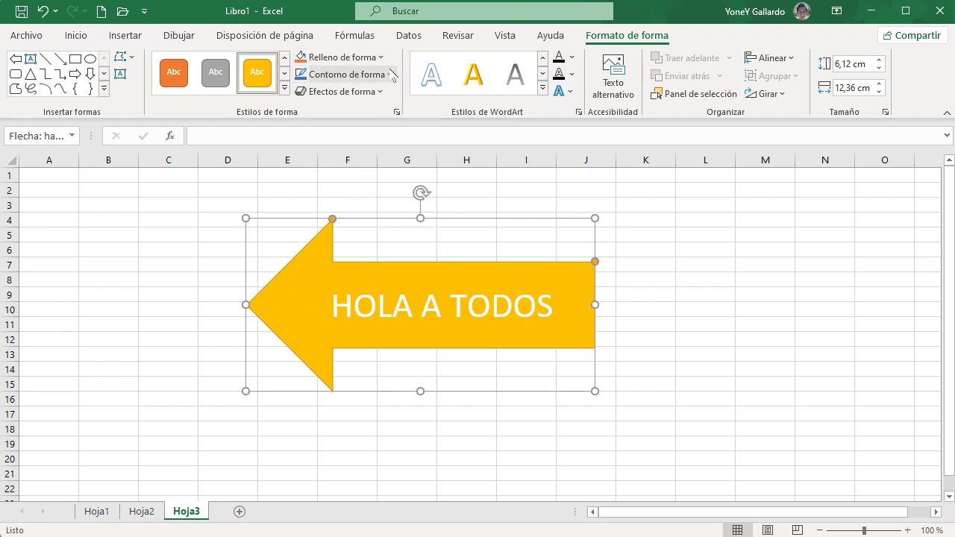
Change the arrow's shape fill to the blue theme colour.
click(342, 58)
click(350, 118)
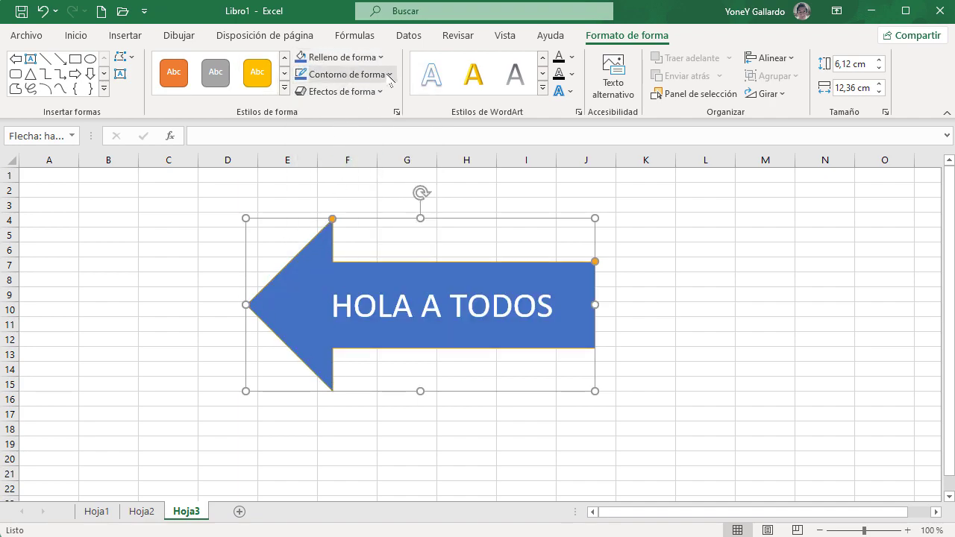
Give the arrow shape a green theme-colour outline with a 4½ pt thickness.
click(389, 76)
click(414, 135)
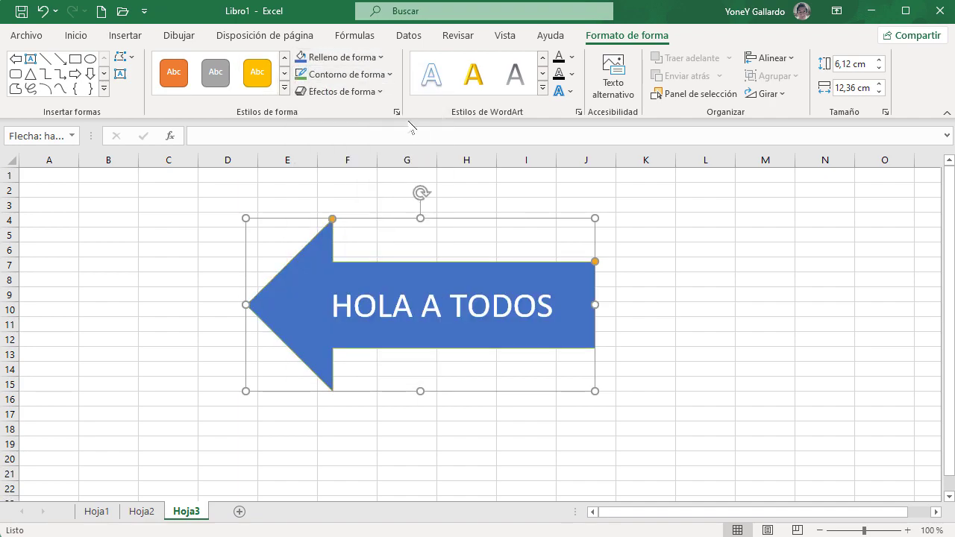
click(390, 76)
mouse_move(355, 305)
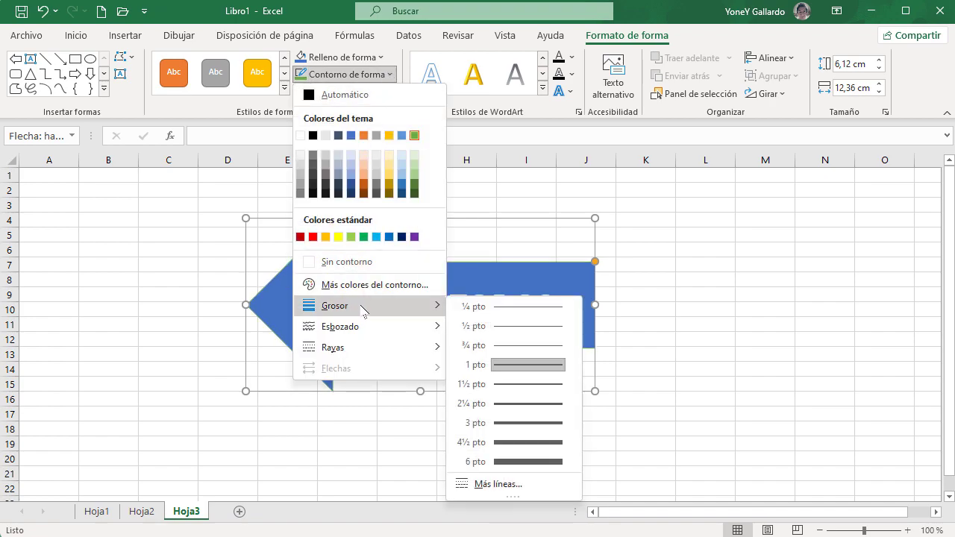
click(534, 443)
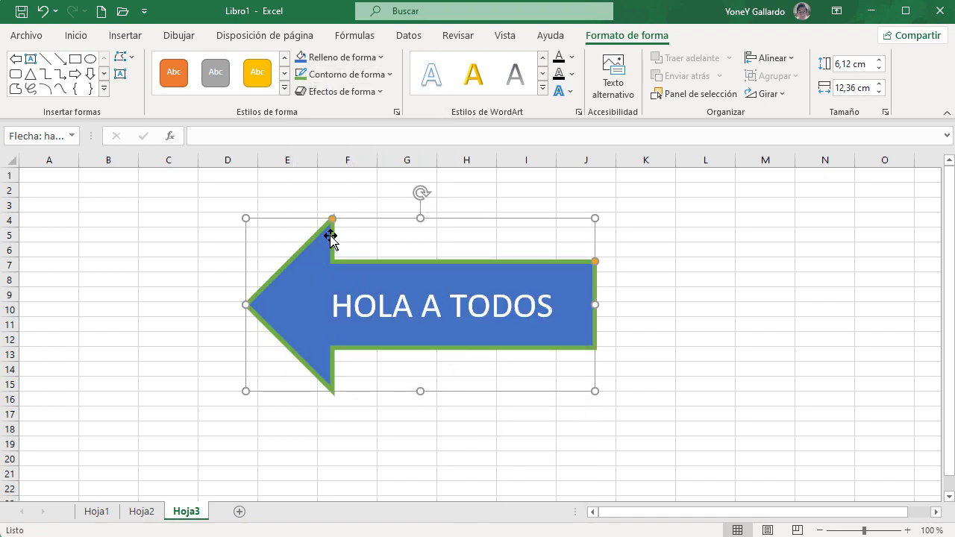
Apply the first reflection variation to the arrow shape as a shape effect.
click(378, 92)
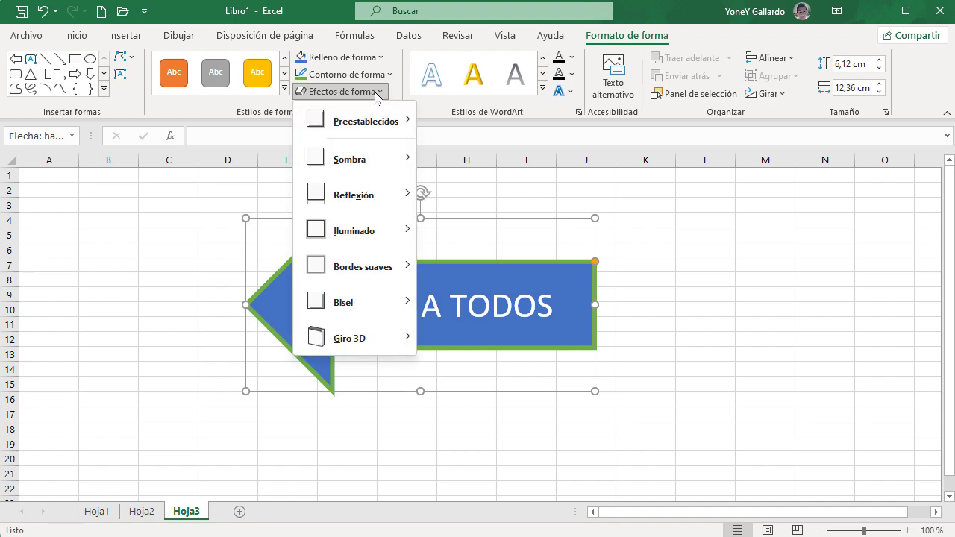
mouse_move(368, 163)
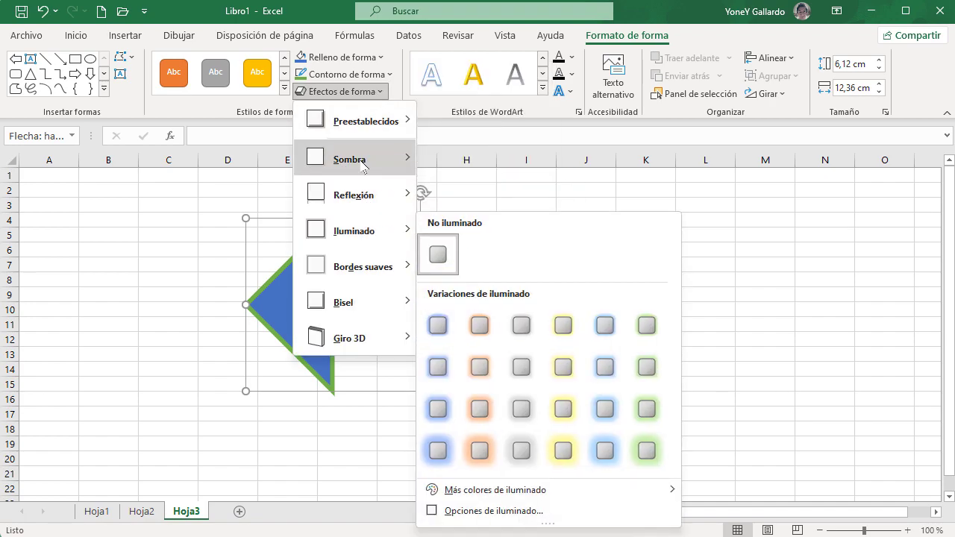
mouse_move(355, 200)
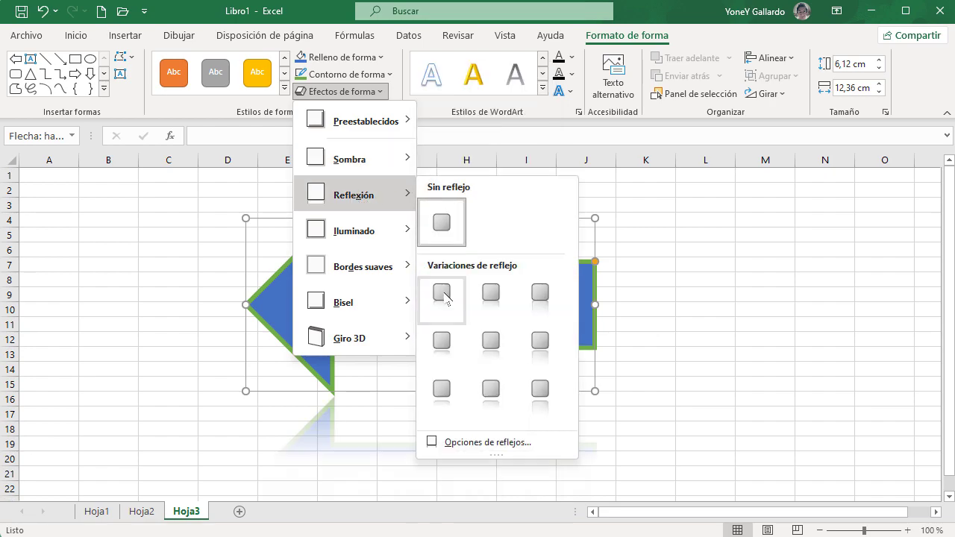
click(441, 293)
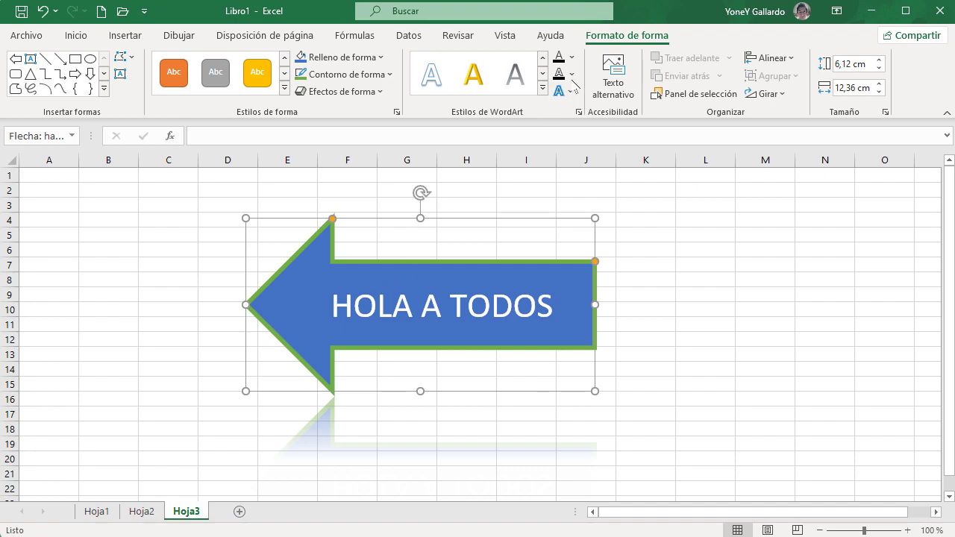
Fill the arrow's HOLA A TODOS text with the green theme colour and outline the letters in black.
click(572, 58)
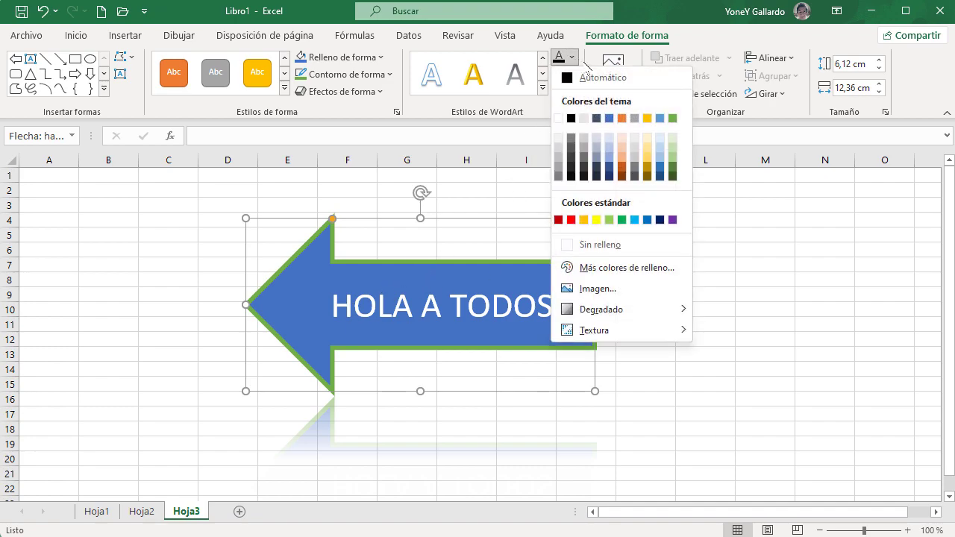
click(674, 118)
click(572, 75)
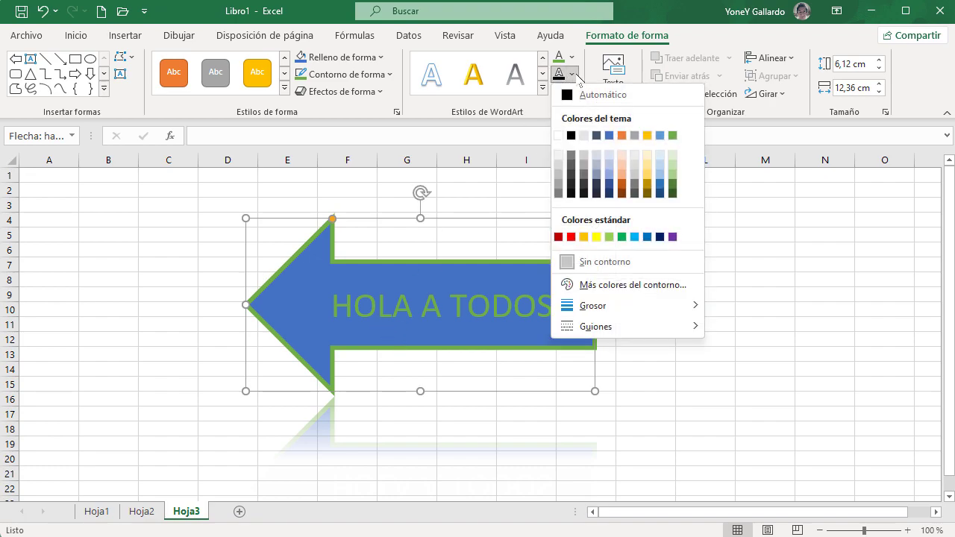
click(571, 136)
Open the thickness options for the outline of the arrow's text.
click(574, 76)
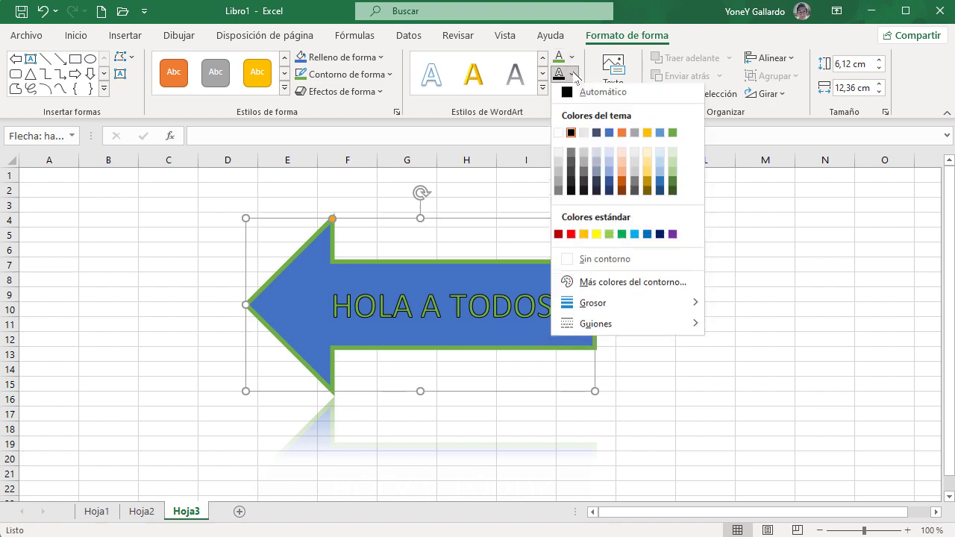
mouse_move(623, 306)
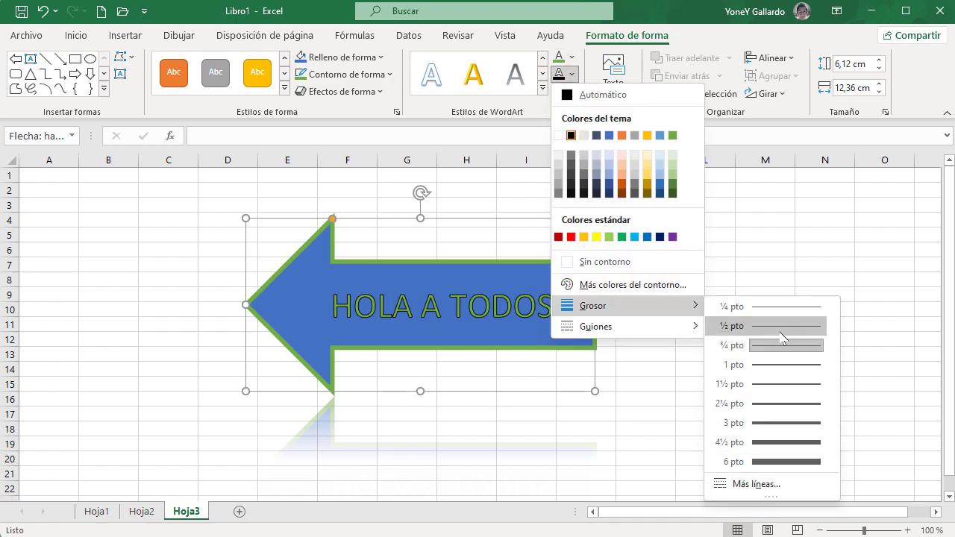
Set the HOLA A TODOS text outline weight to 1½ pt and apply the largest gold glow variation to the text.
click(788, 385)
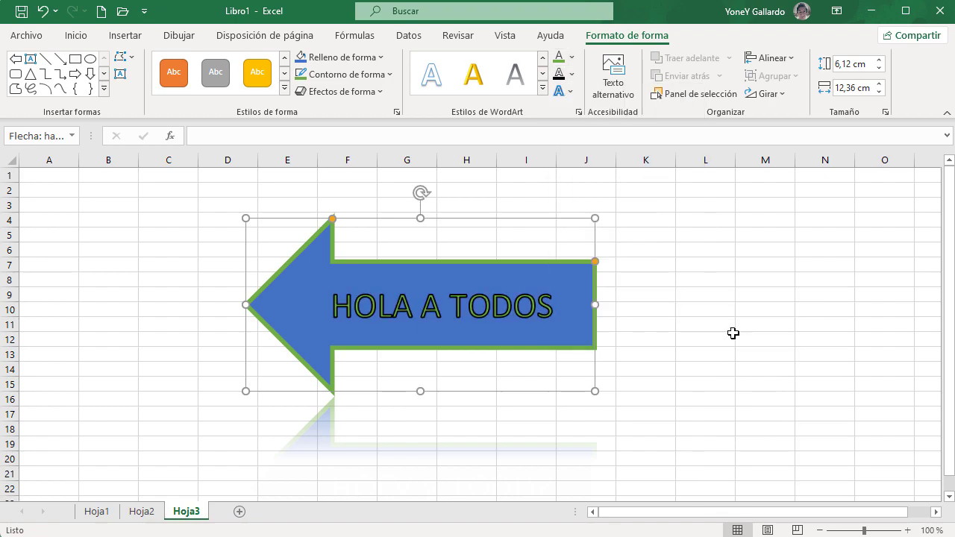
click(564, 91)
mouse_move(613, 167)
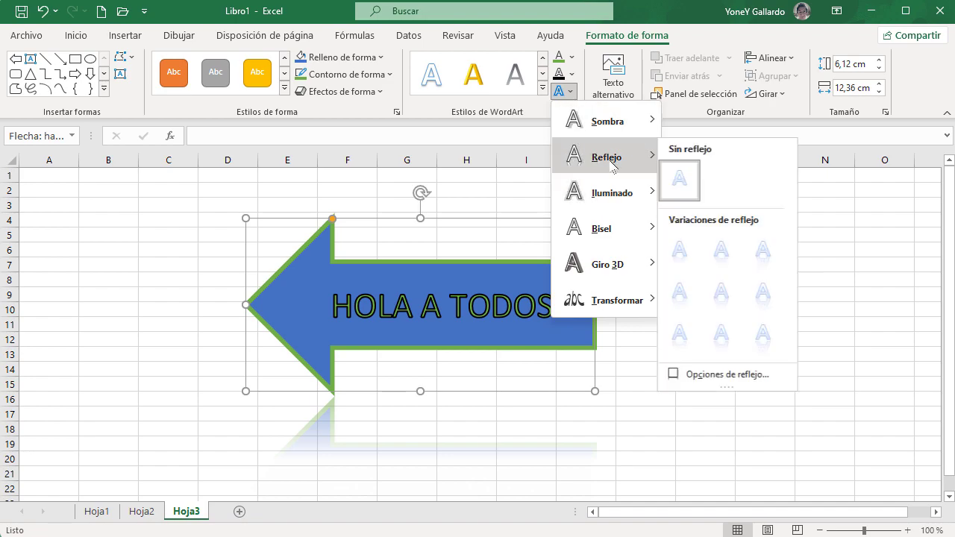
mouse_move(621, 195)
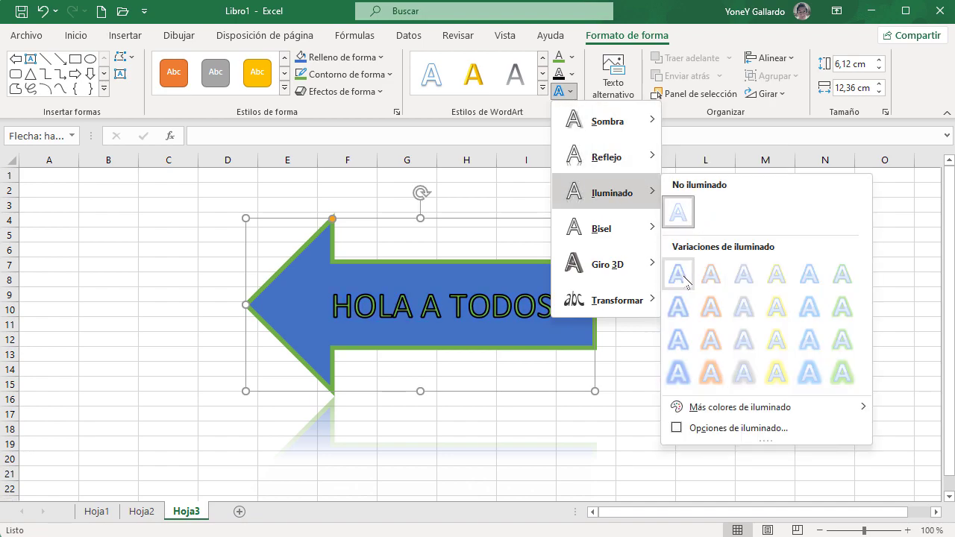
click(778, 373)
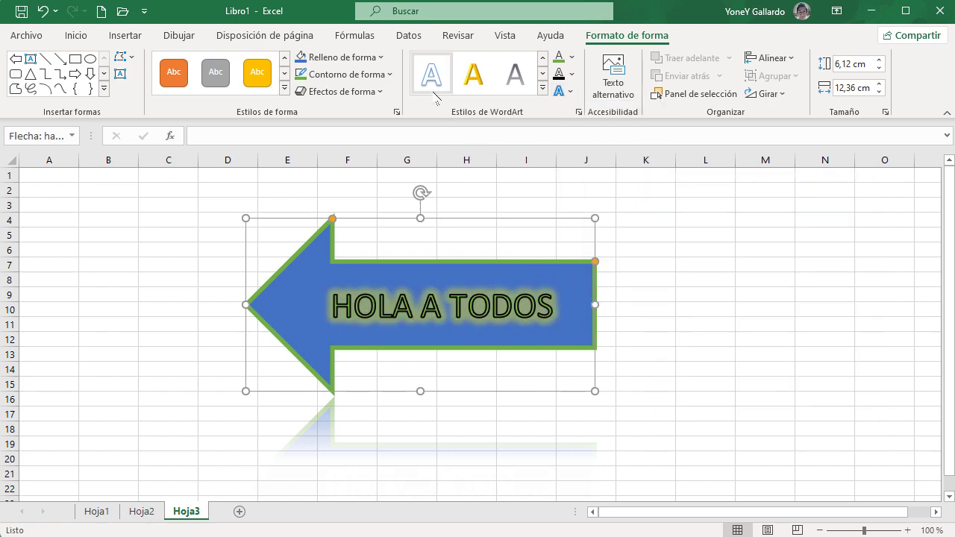
Delete the blue HOLA A TODOS arrow from Hoja3.
drag(331, 233, 184, 224)
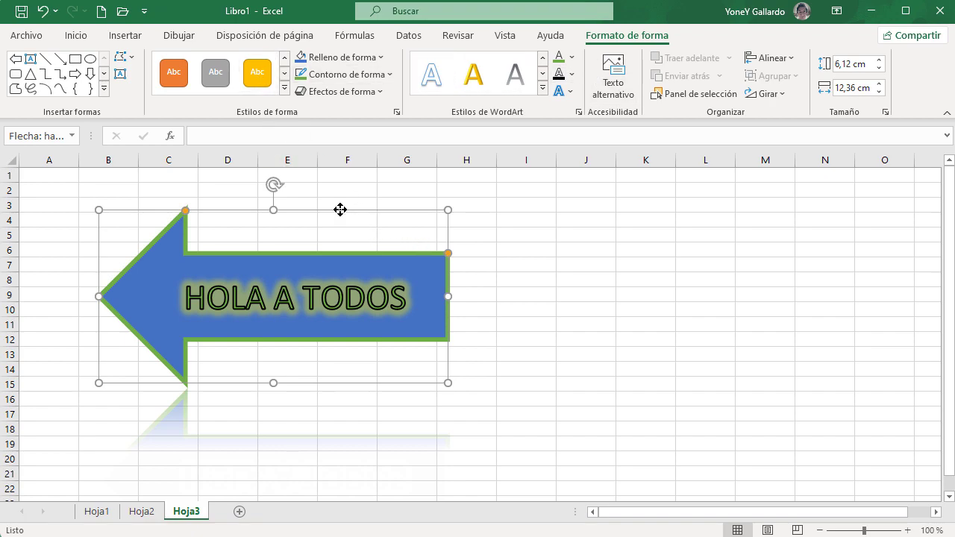
key(Delete)
Insert the apple icon from the stock icon library at cell C4.
click(122, 37)
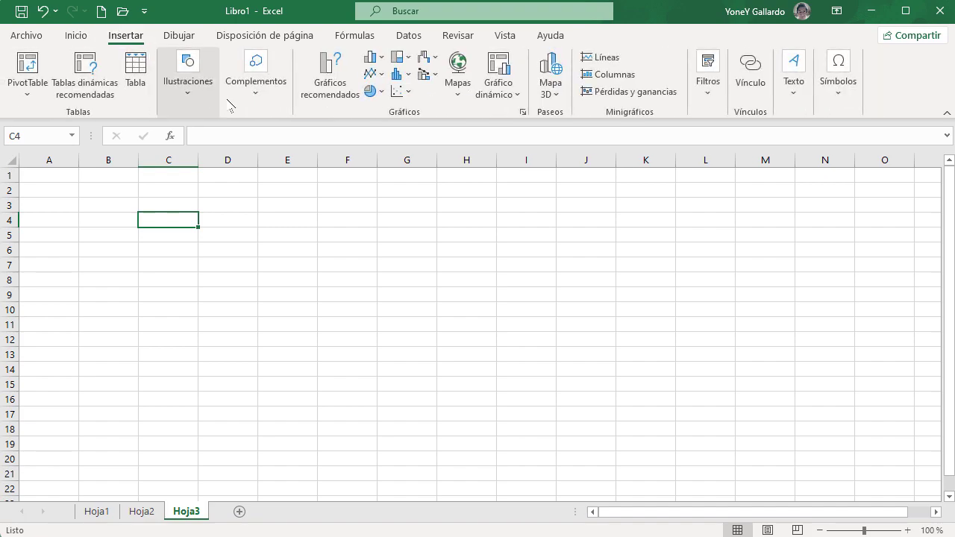
click(188, 89)
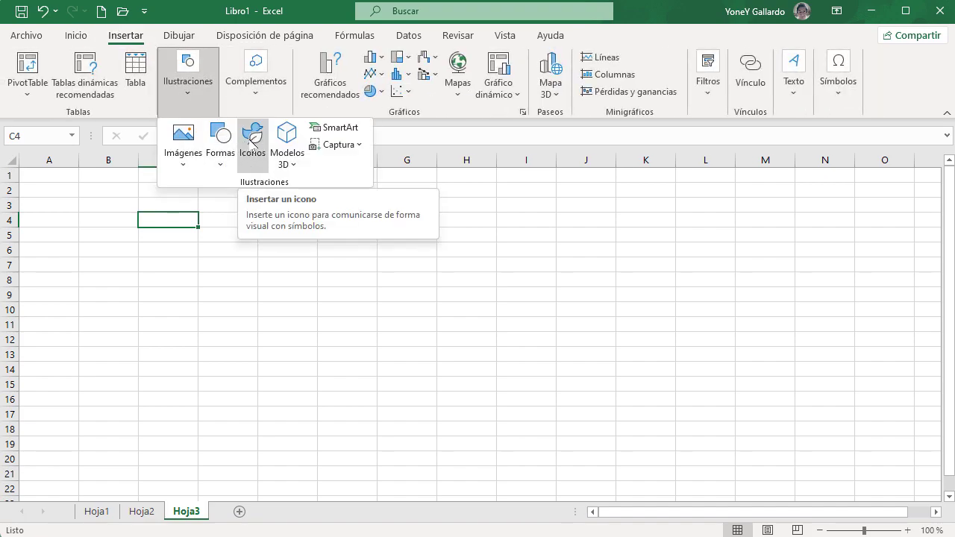
click(253, 144)
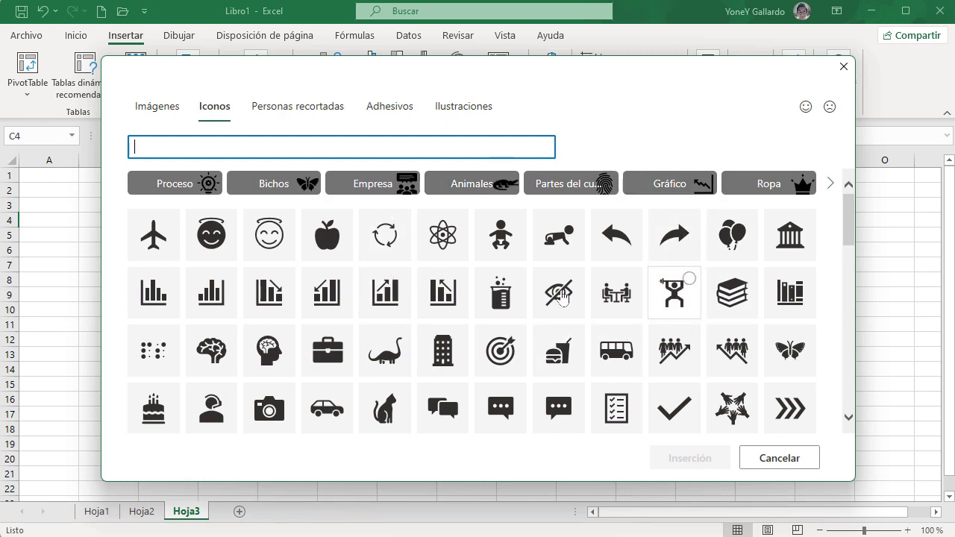
click(328, 237)
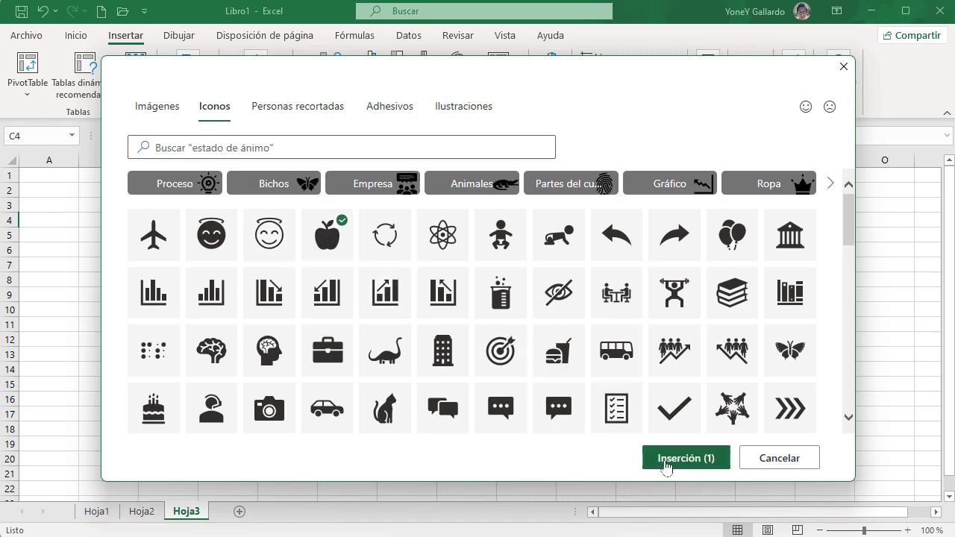
click(664, 458)
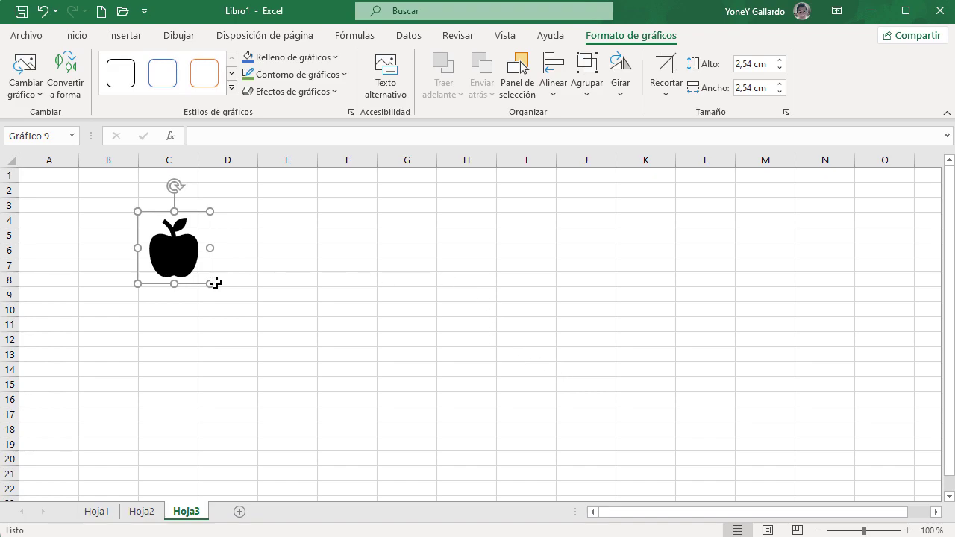
Enlarge the apple to about 5.82 × 5.82 cm over columns D to G and apply the green preset style with a black outline.
drag(209, 284, 302, 376)
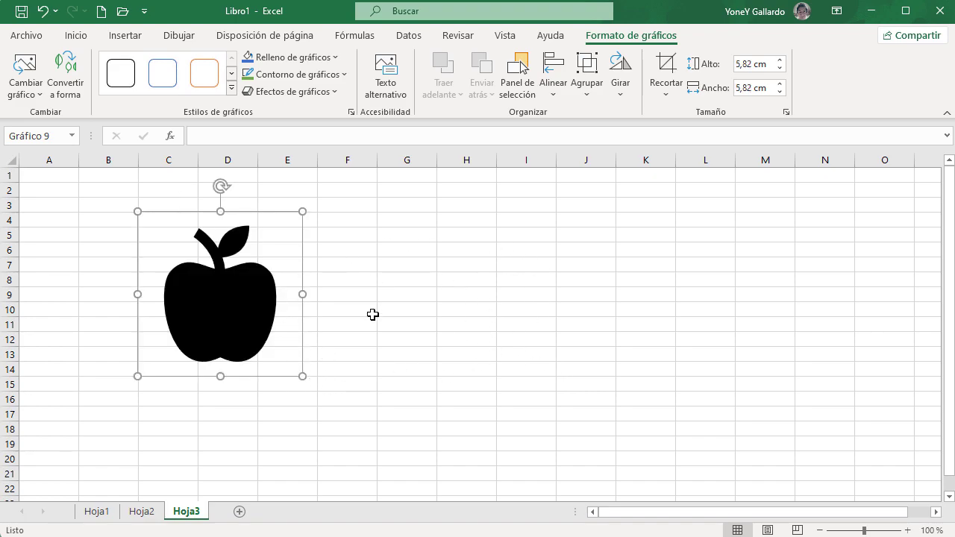
drag(220, 294, 303, 289)
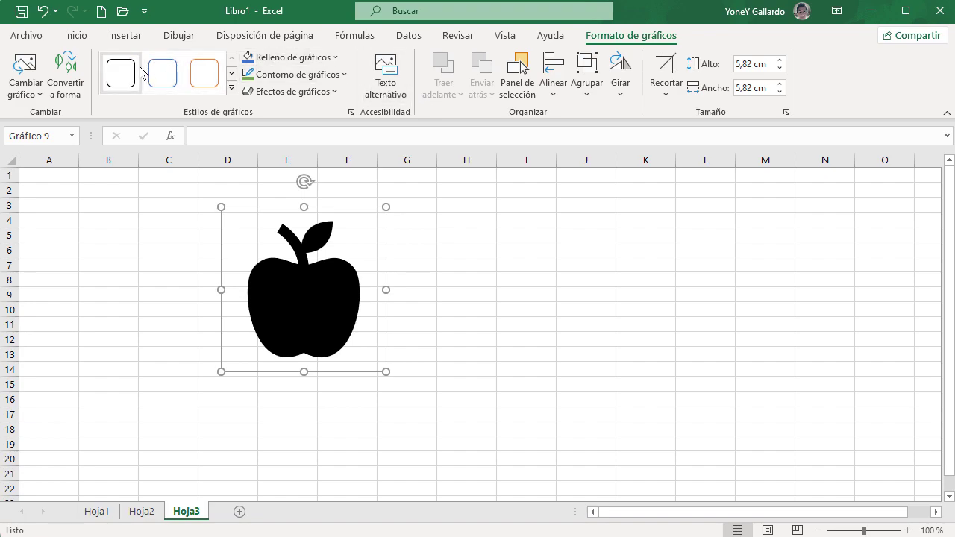
click(231, 88)
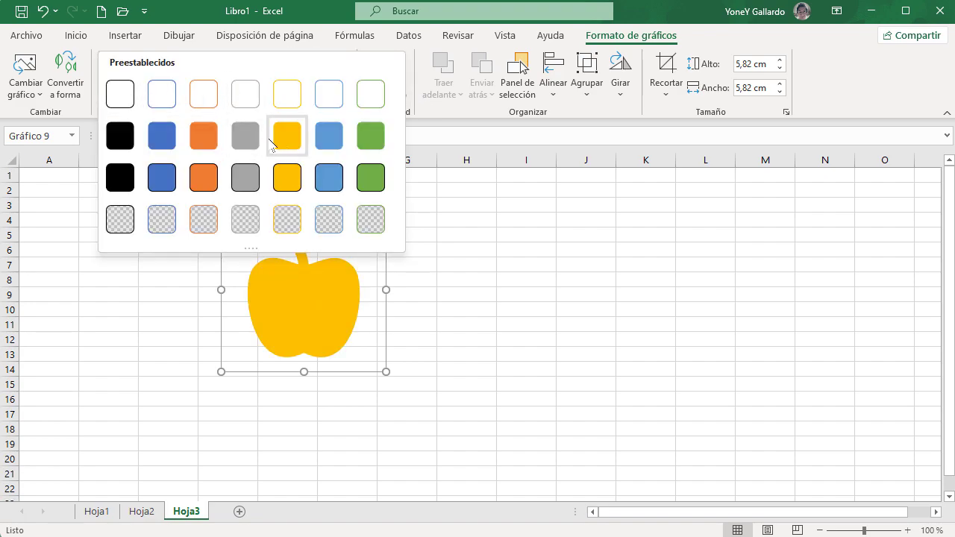
click(377, 183)
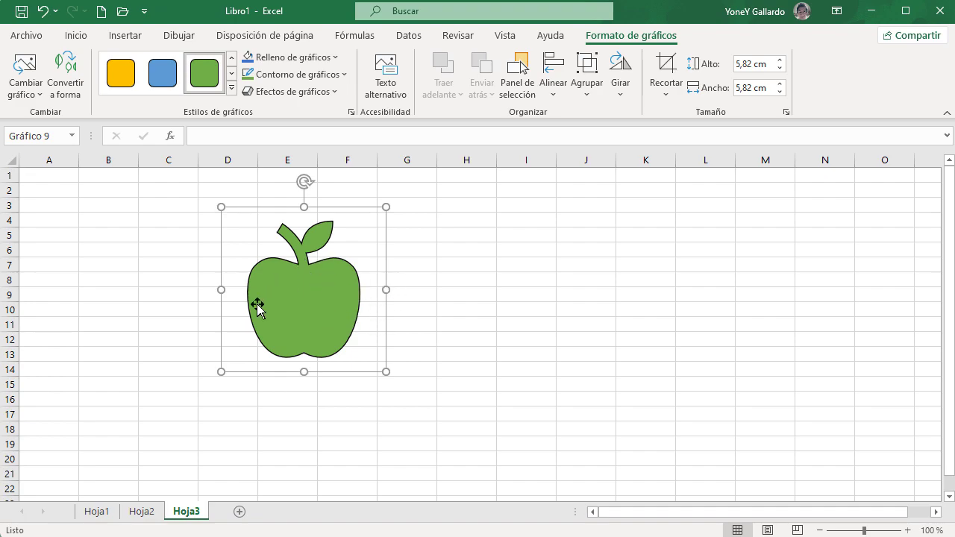
Convert the apple icon to a shape and add the text "hola" inside it.
right_click(300, 278)
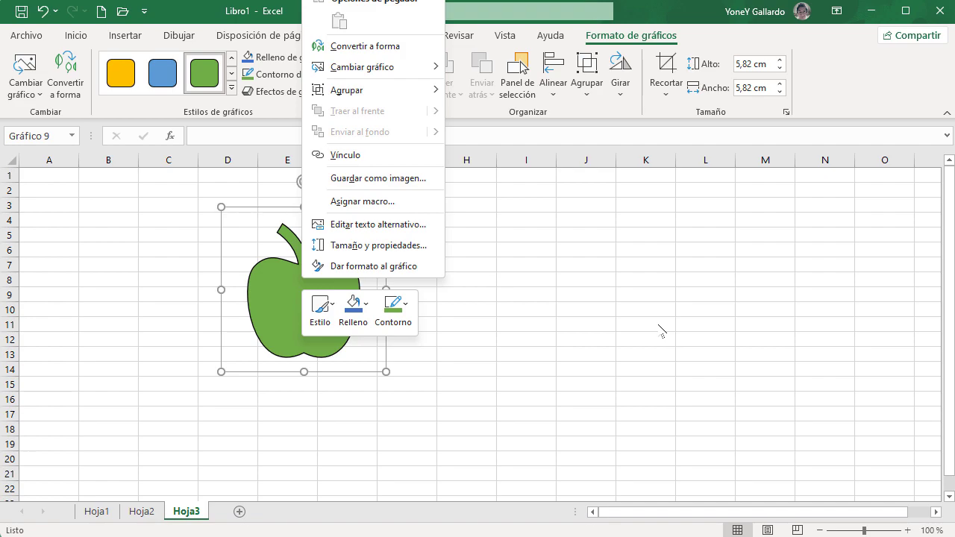
click(379, 47)
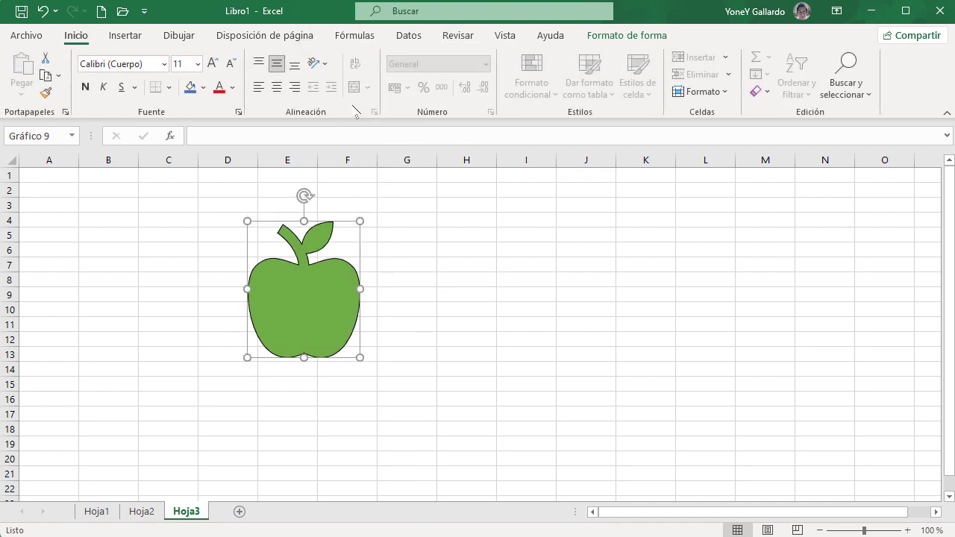
right_click(295, 291)
click(377, 38)
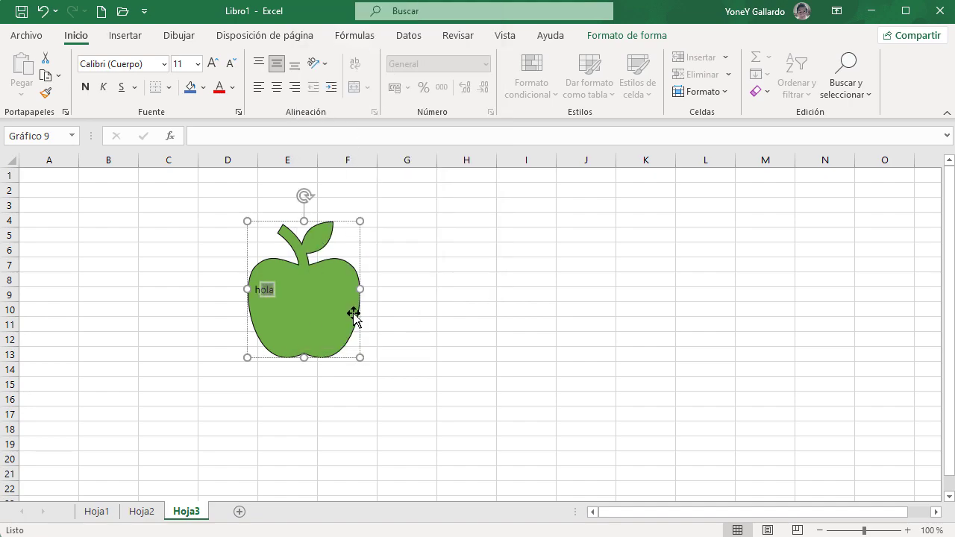
click(326, 296)
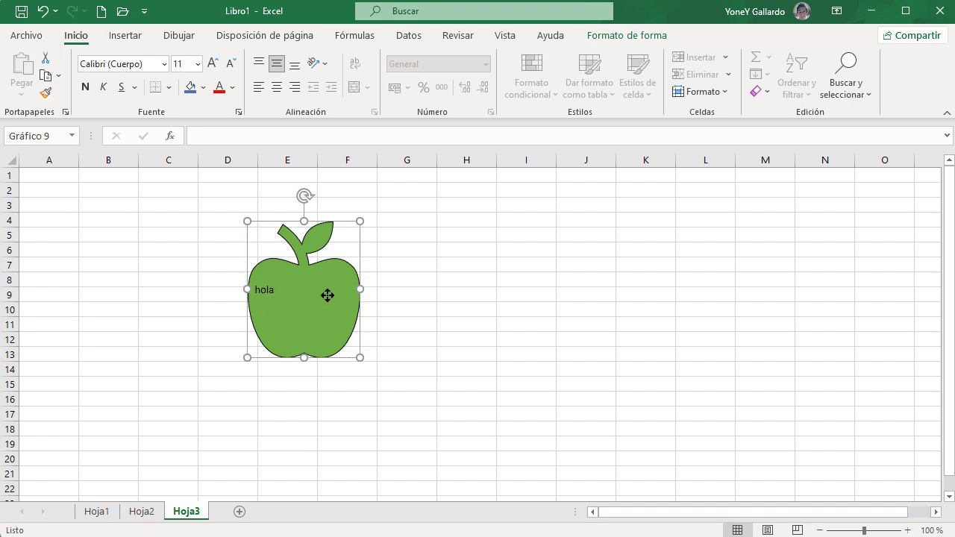
Delete the apple shape from the sheet.
drag(338, 294, 305, 302)
key(Delete)
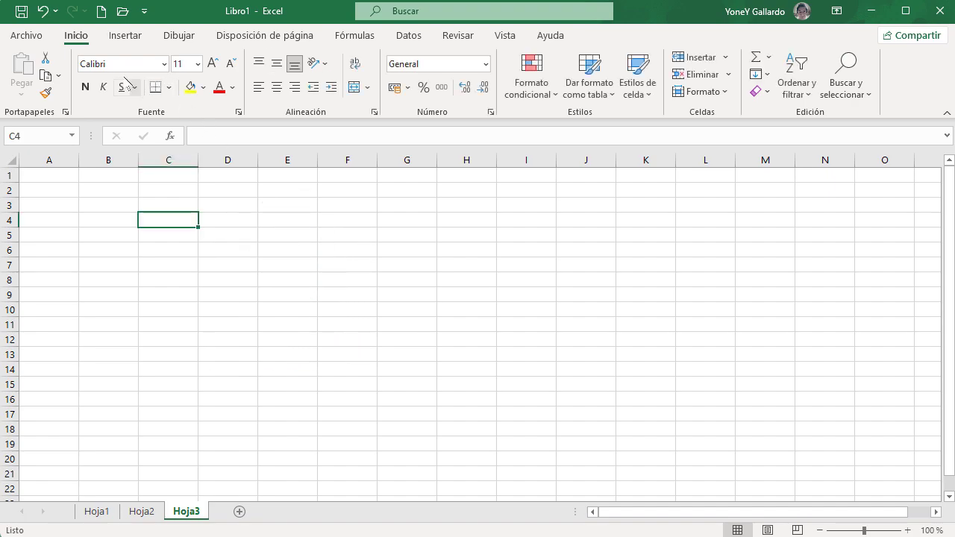
Show the available sources for inserting a 3D model.
click(125, 35)
click(196, 99)
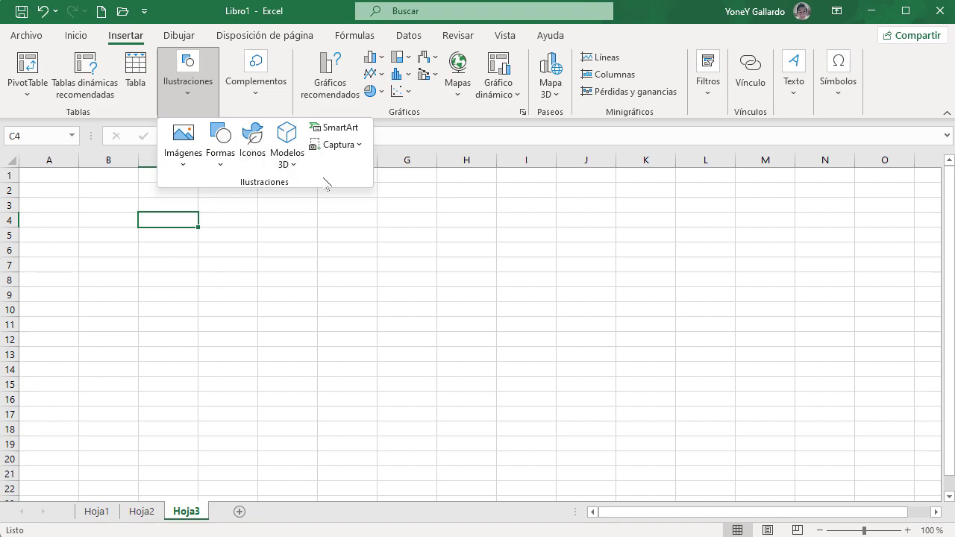
click(294, 169)
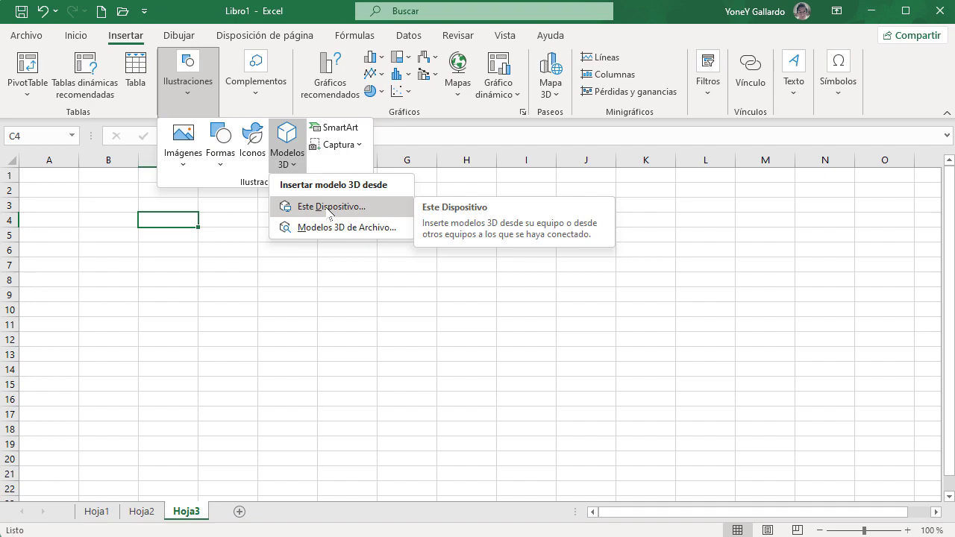
Switch to Paint 3D by searching Windows for "PAINT" and start a new blank project.
key(super)
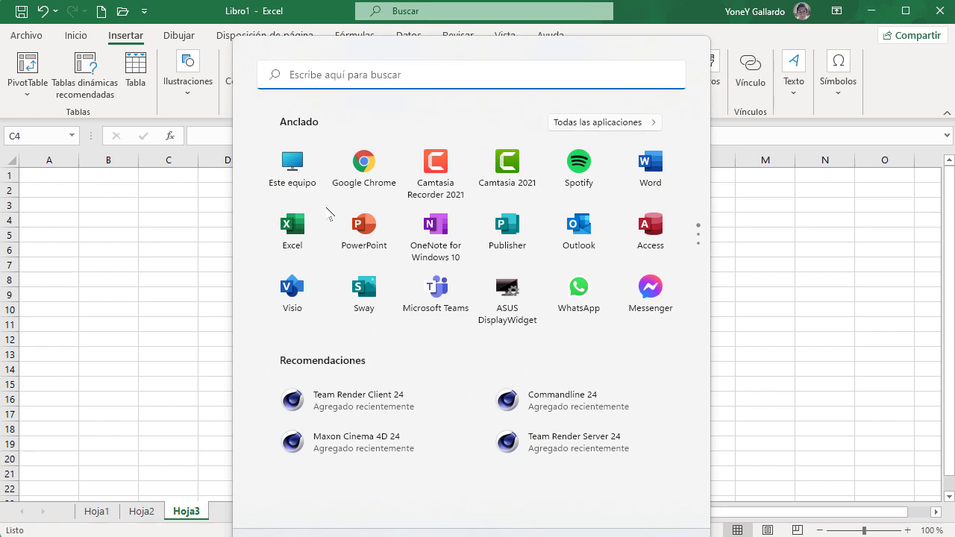
text(PA)
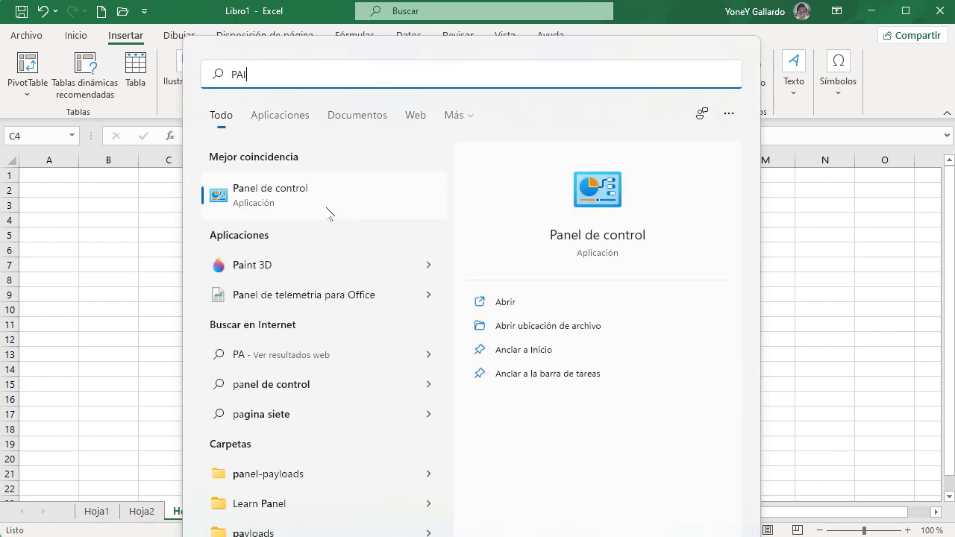
text(INT)
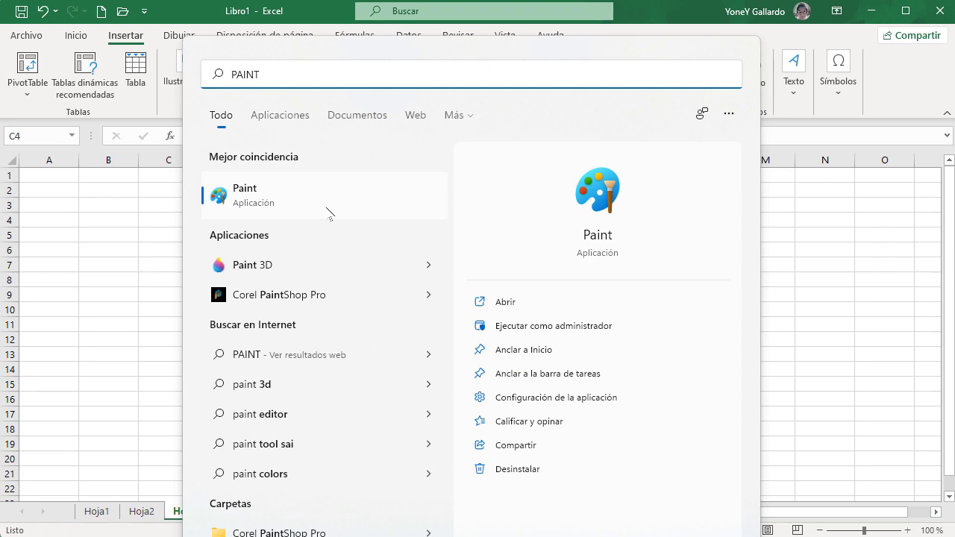
click(261, 265)
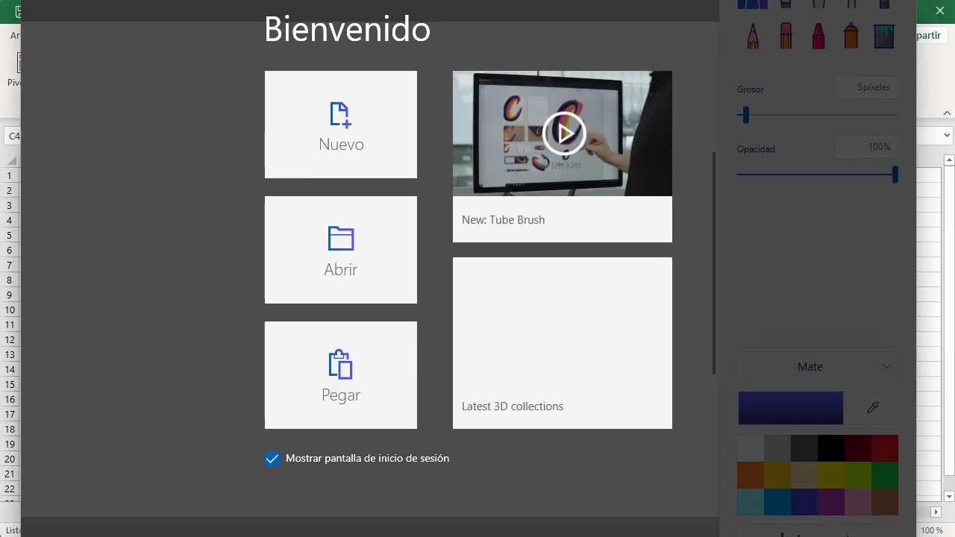
drag(461, 0, 454, 0)
click(433, 181)
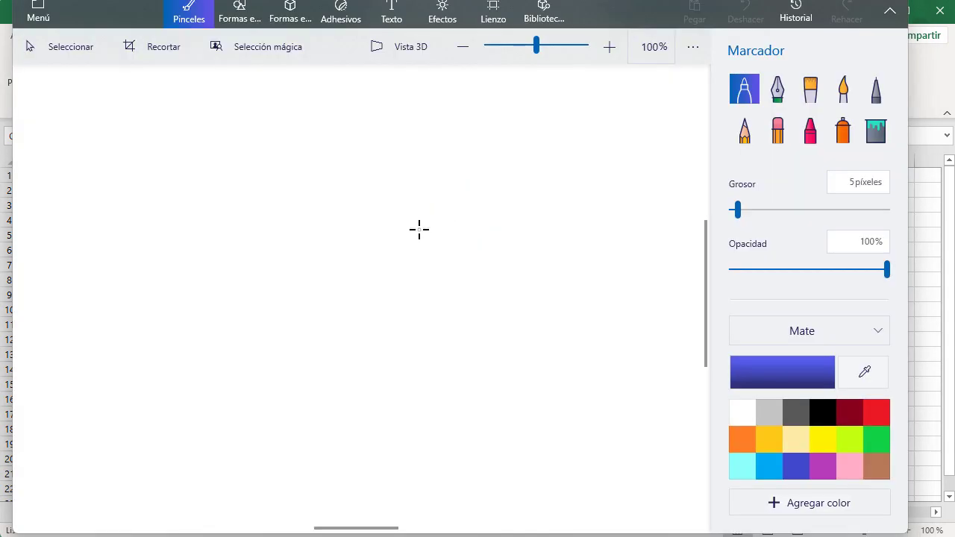
Turn on the 3D view and insert the Barra de labios model from the 3D library's Juguete de vinilo collection.
click(409, 45)
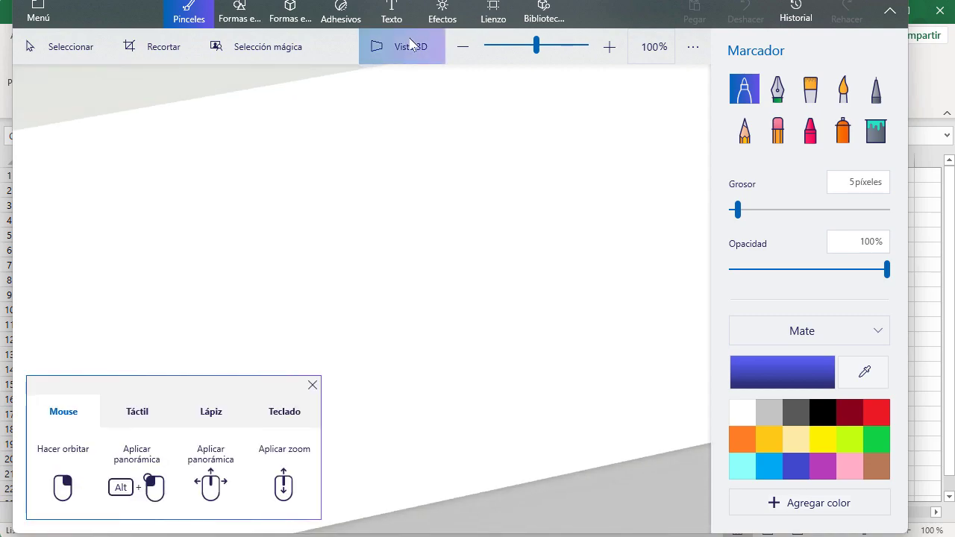
click(441, 19)
click(541, 15)
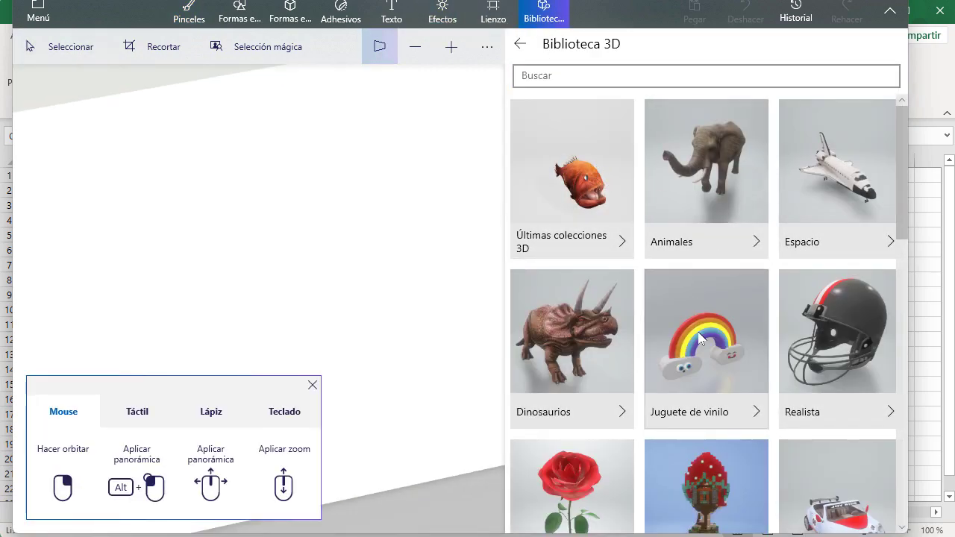
click(708, 332)
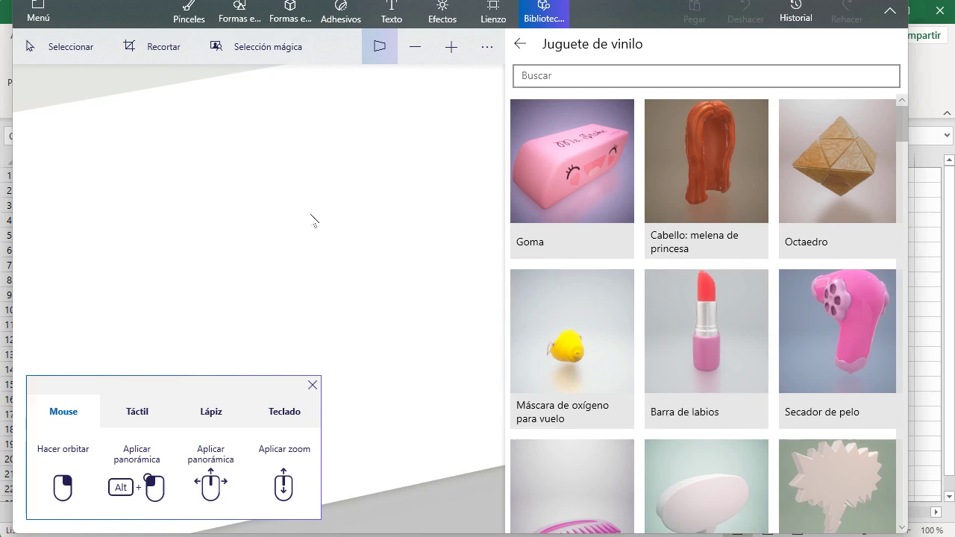
click(312, 386)
click(711, 337)
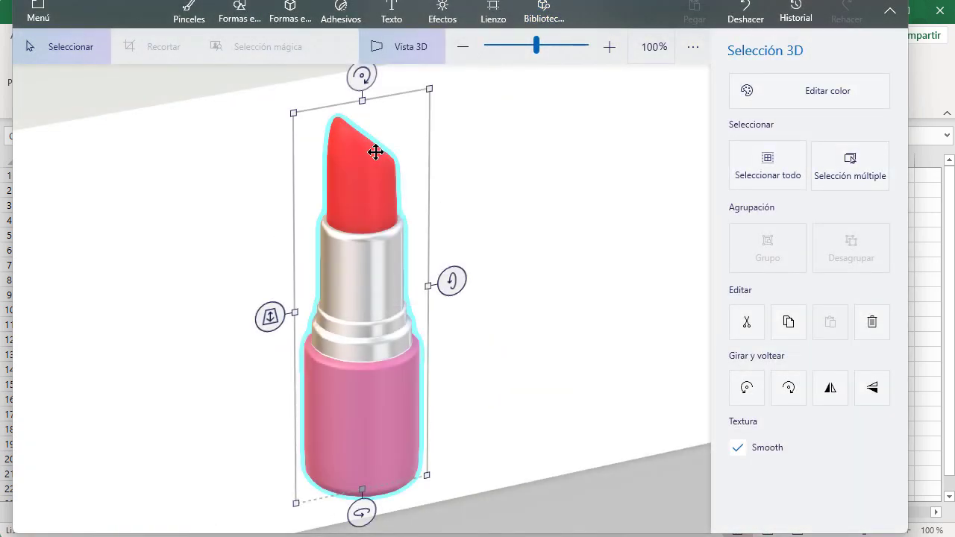
Rotate the lipstick model clockwise until it lies diagonally, then change its depth and position on the canvas.
drag(361, 75, 548, 183)
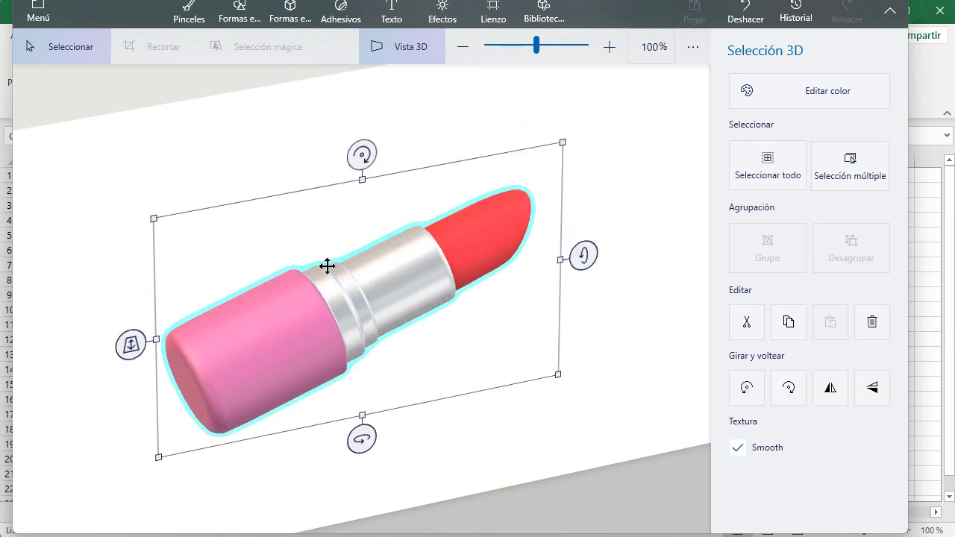
drag(130, 345, 328, 425)
drag(281, 362, 270, 265)
drag(496, 187, 497, 283)
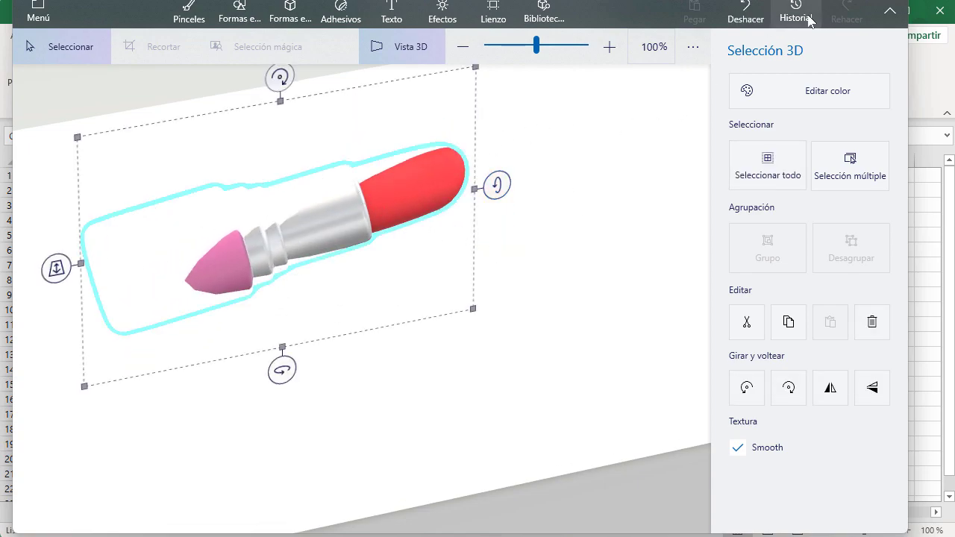
Close Paint 3D without saving the project and return to the Excel workbook.
click(896, 1)
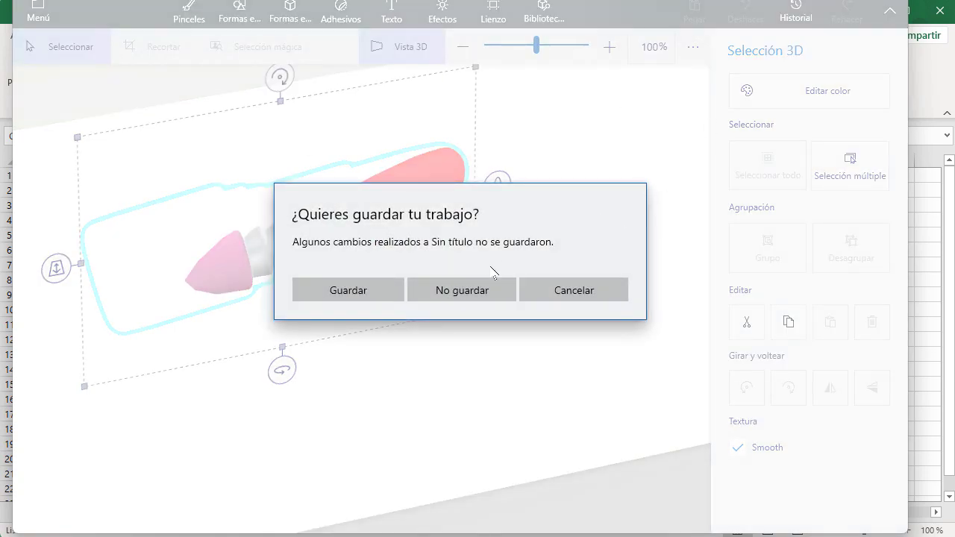
click(480, 287)
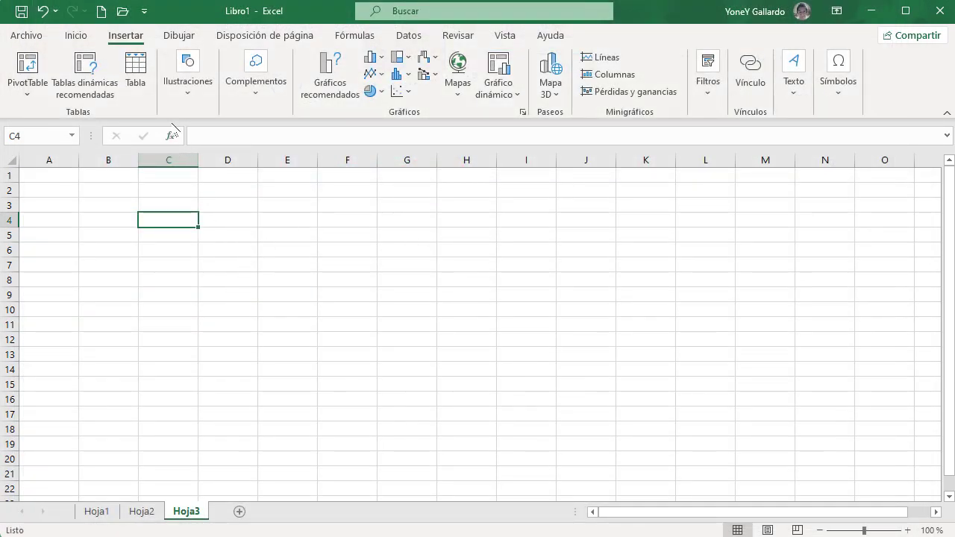
Insert the crocodile model from the Animales category of the online 3D models library.
click(188, 82)
click(288, 156)
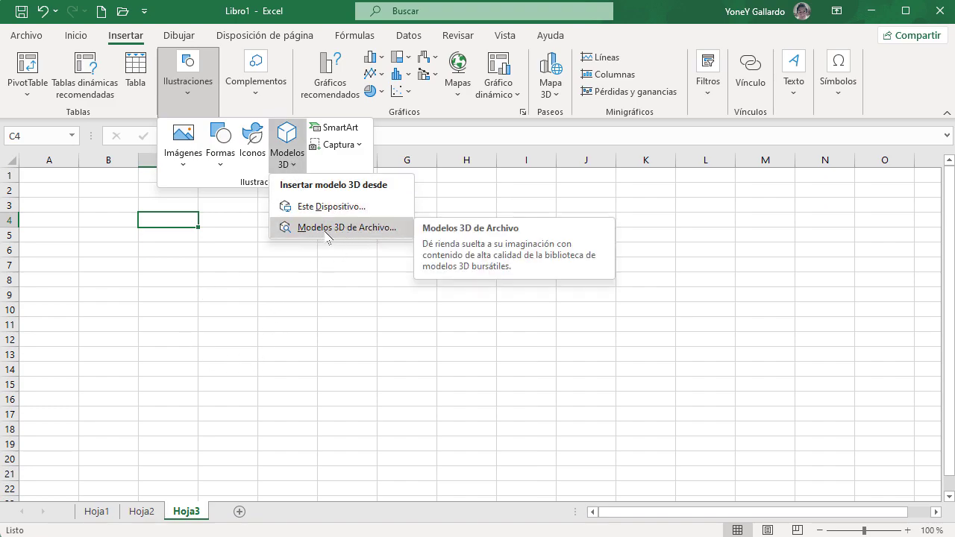
click(367, 231)
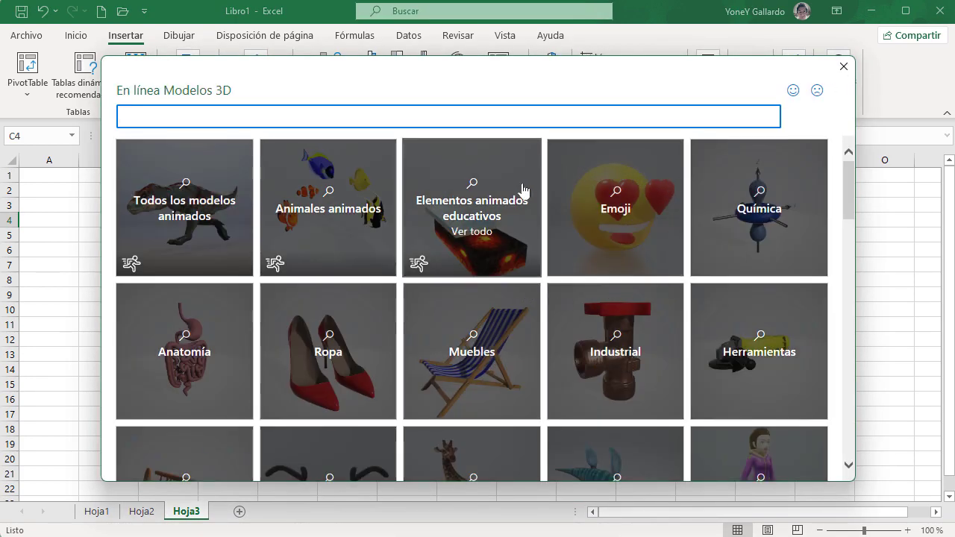
scroll(529, 321, down, 1)
scroll(528, 321, down, 2)
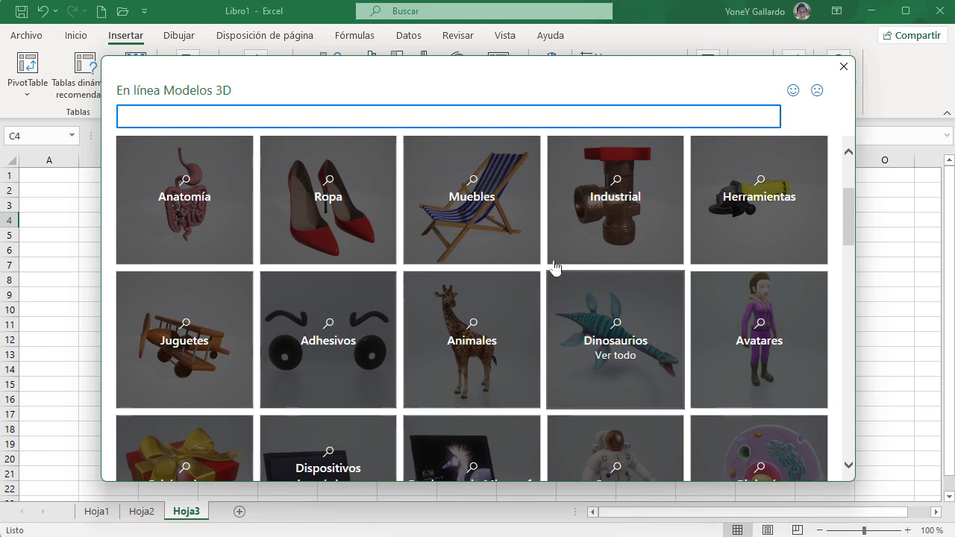
click(478, 312)
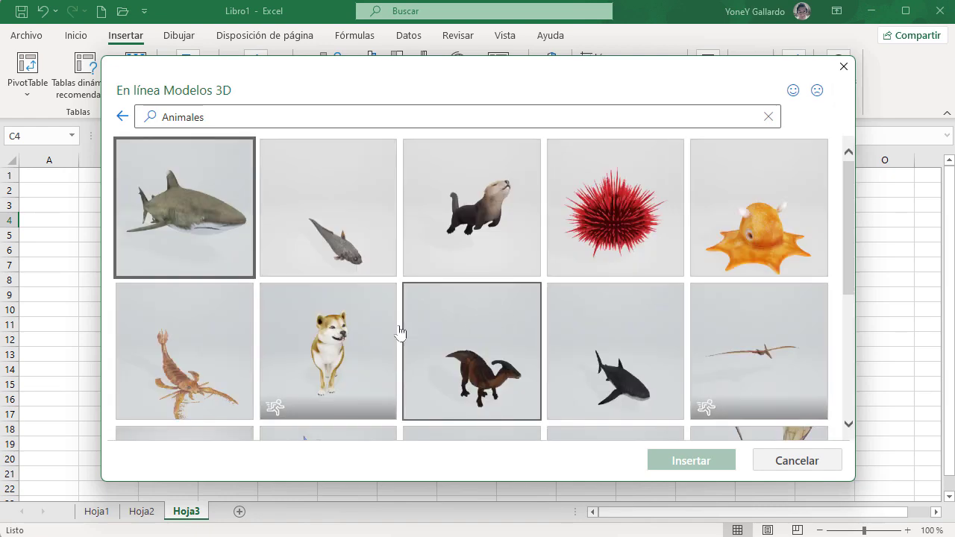
scroll(385, 331, down, 3)
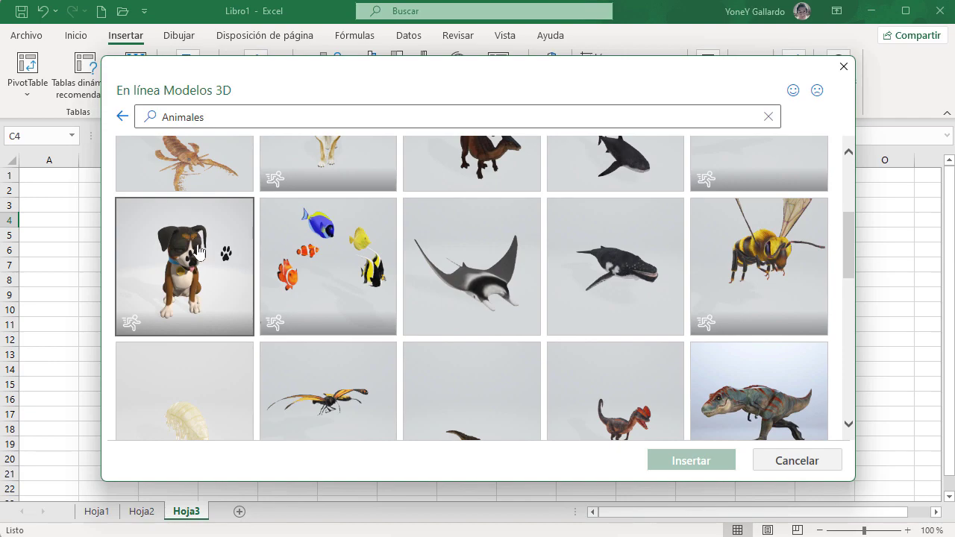
scroll(190, 237, down, 2)
click(481, 299)
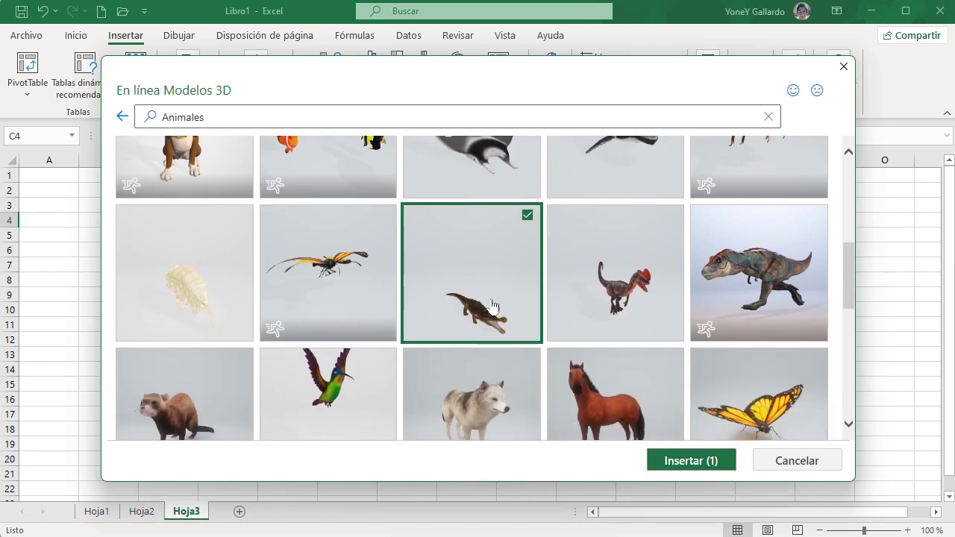
click(679, 461)
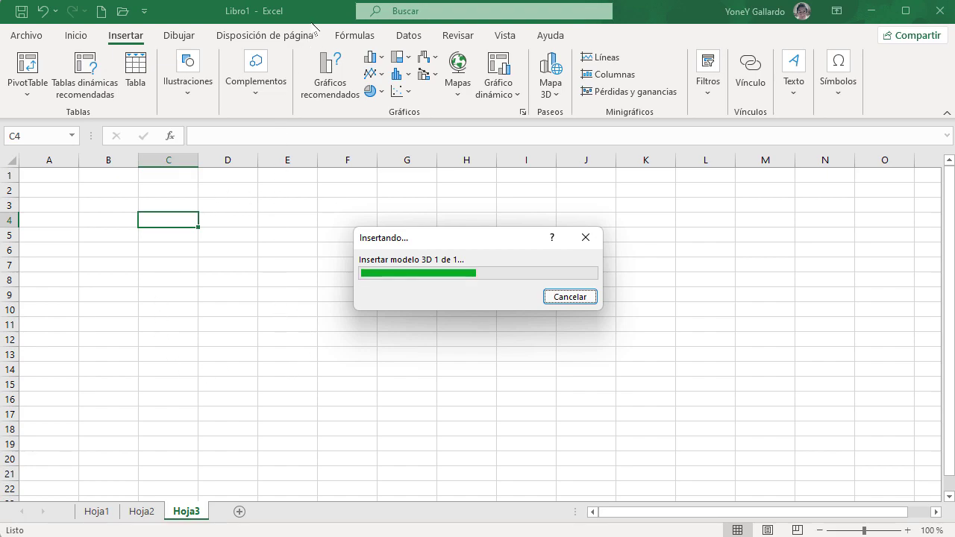
Enlarge and rotate the crocodile model so its body shows from the side, then delete it from the sheet.
drag(500, 355, 631, 485)
drag(608, 373, 444, 300)
click(518, 335)
click(512, 312)
click(539, 325)
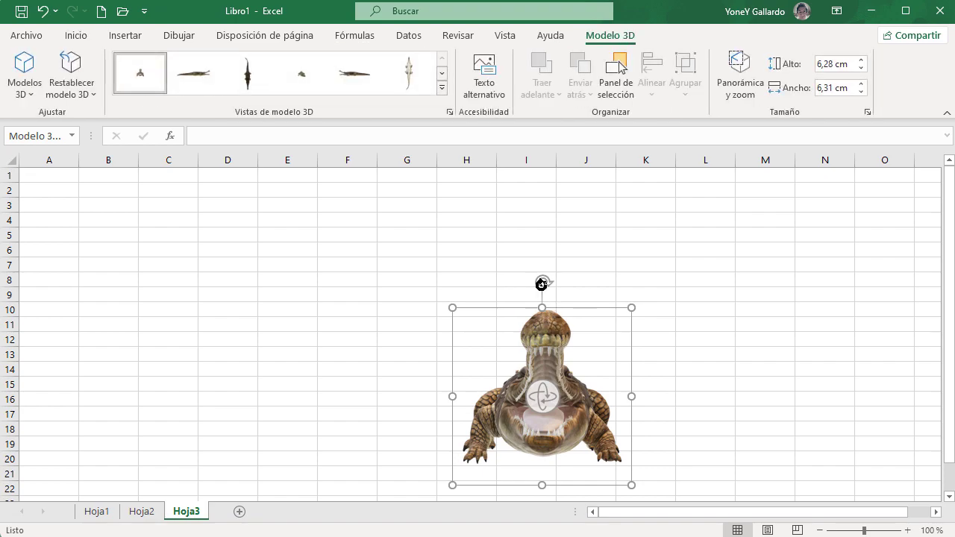
drag(452, 307, 347, 256)
drag(490, 179, 498, 223)
drag(490, 336, 464, 361)
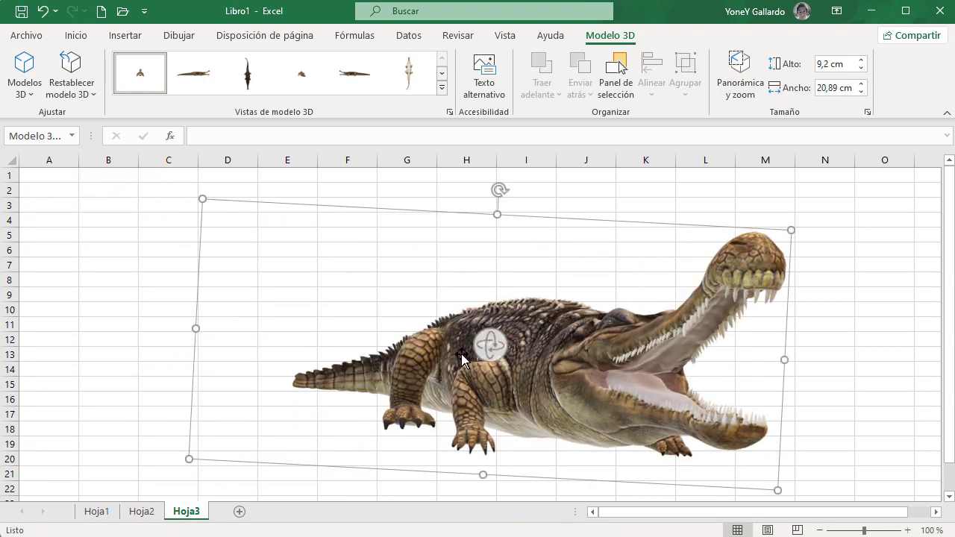
key(Delete)
Start inserting a SmartArt graphic and preview the Organigrama layout in the Jerarquía category.
click(125, 35)
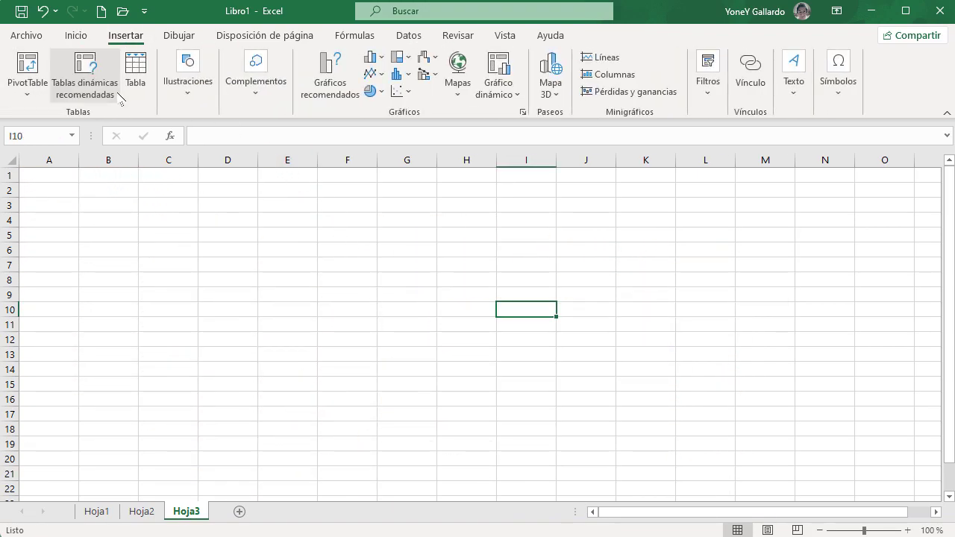
click(178, 97)
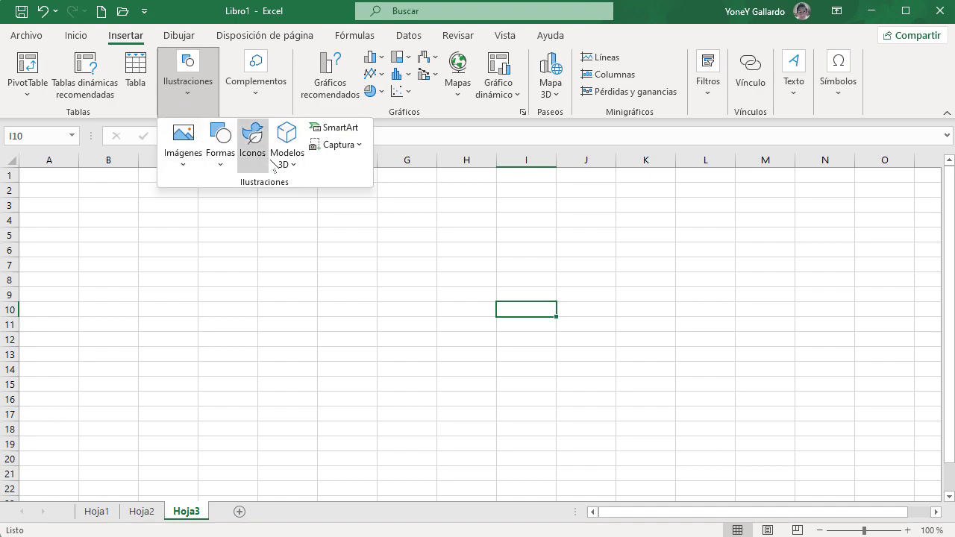
click(338, 127)
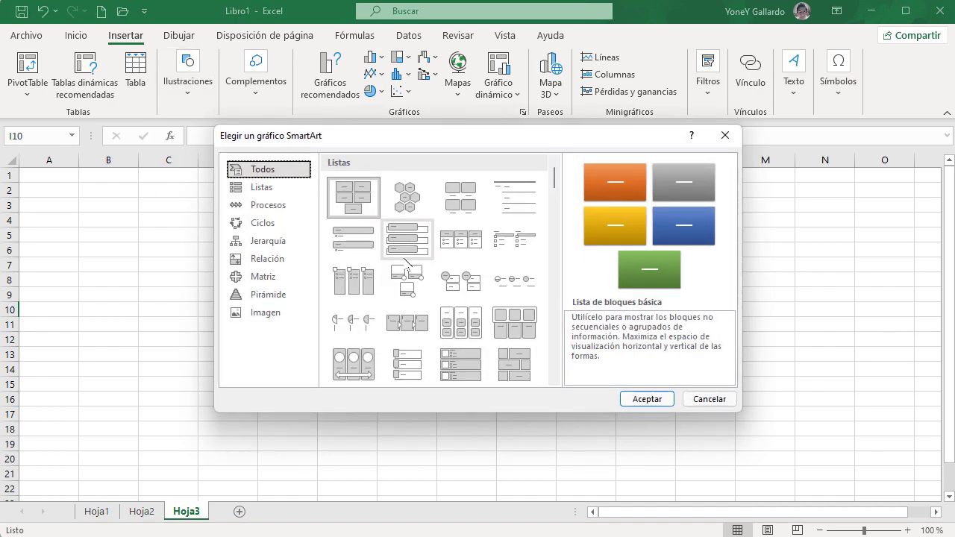
drag(471, 144, 467, 188)
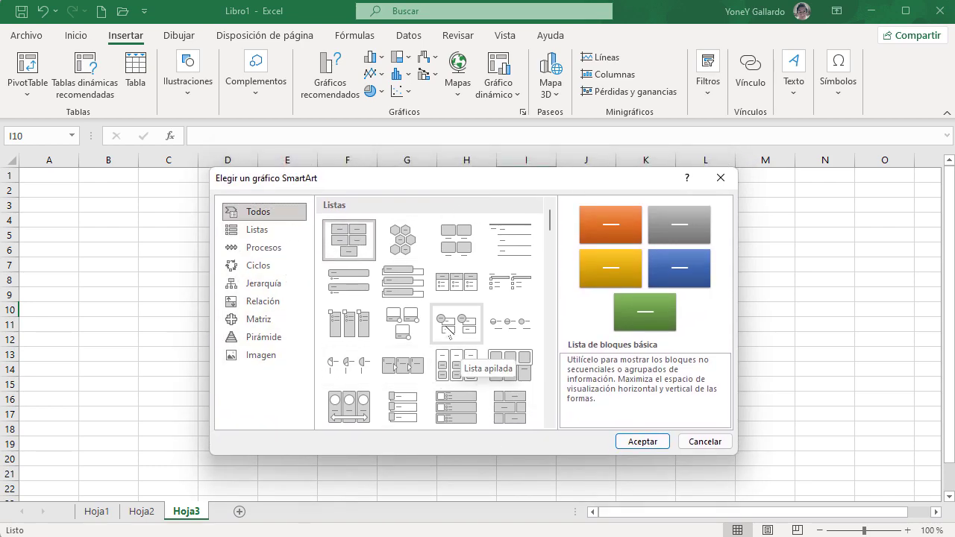
click(263, 288)
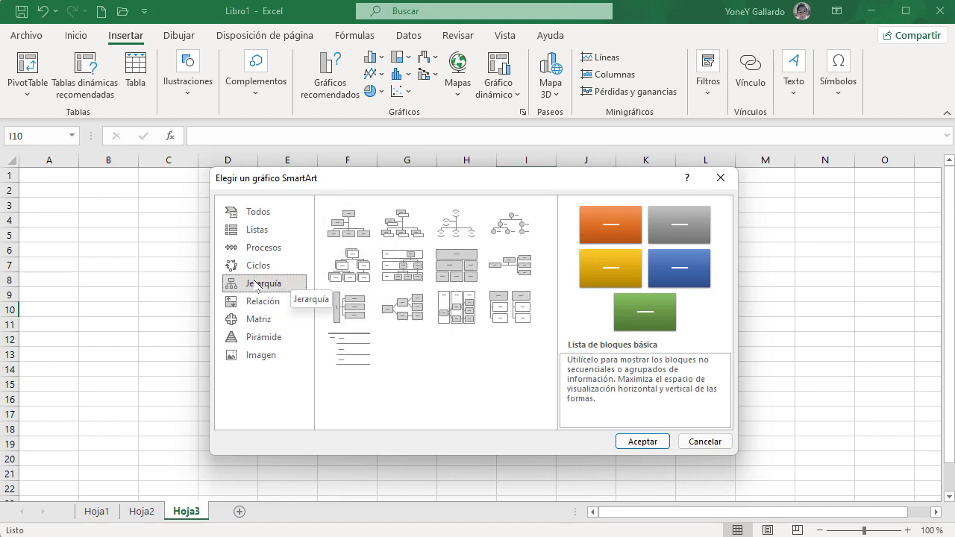
click(362, 230)
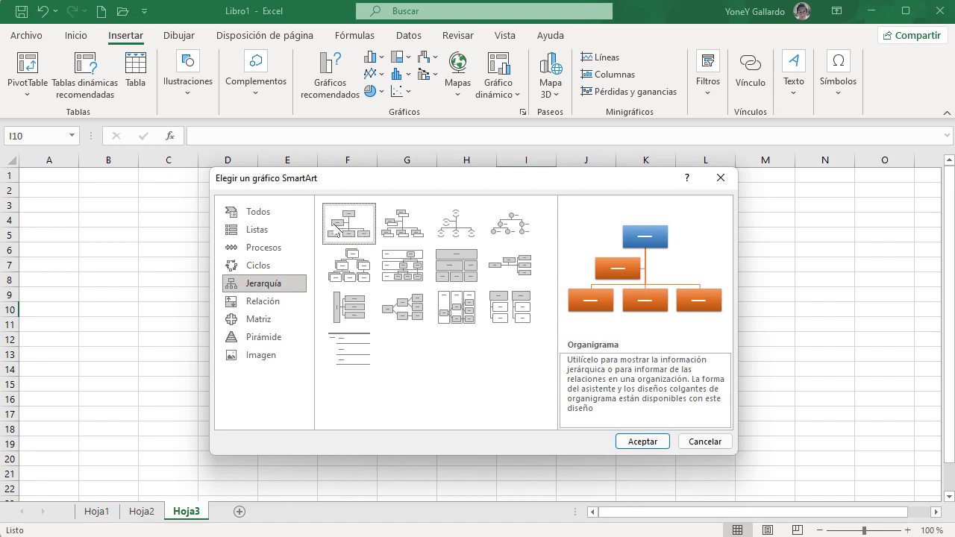
Review the Listas, Procesos and Ciclos layouts, and insert a Jerarquía horizontal graphic from the Jerarquía category.
click(257, 230)
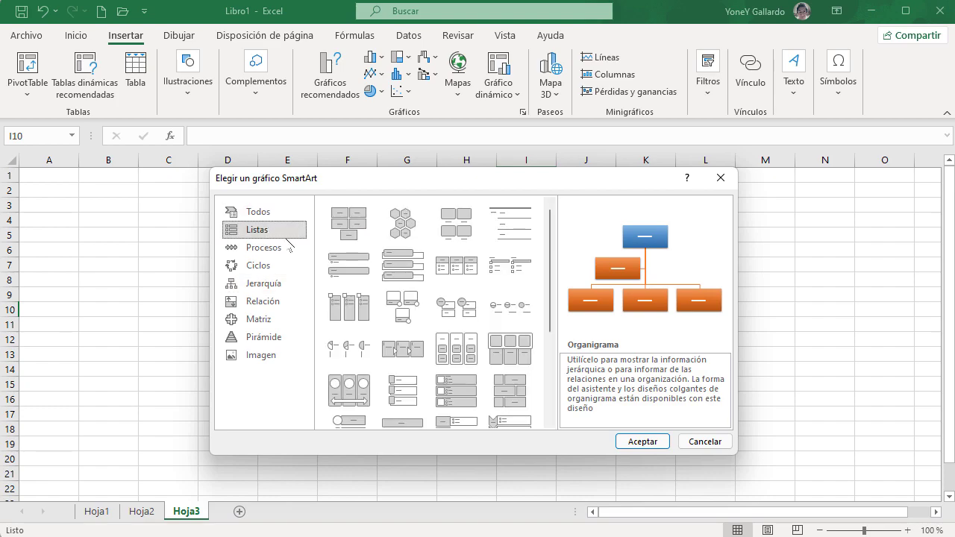
click(257, 247)
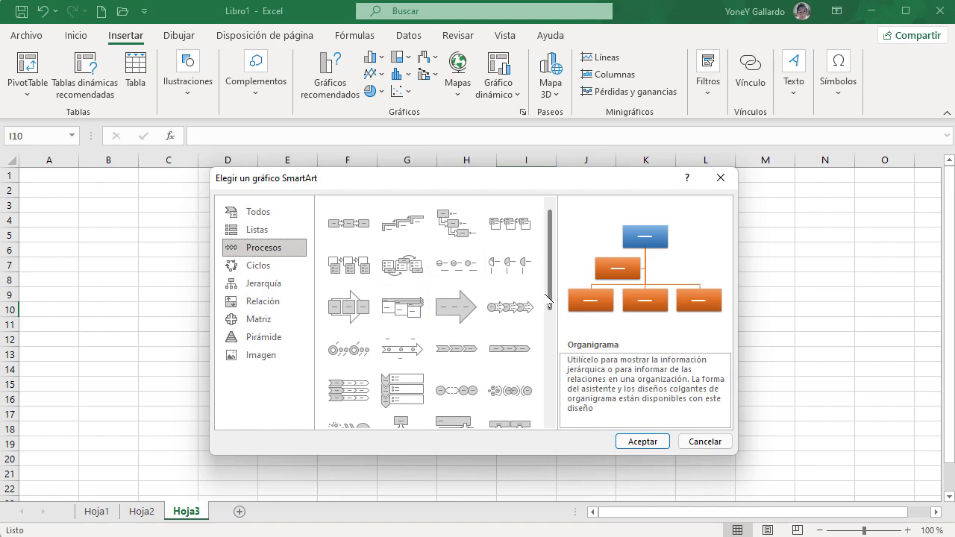
click(257, 265)
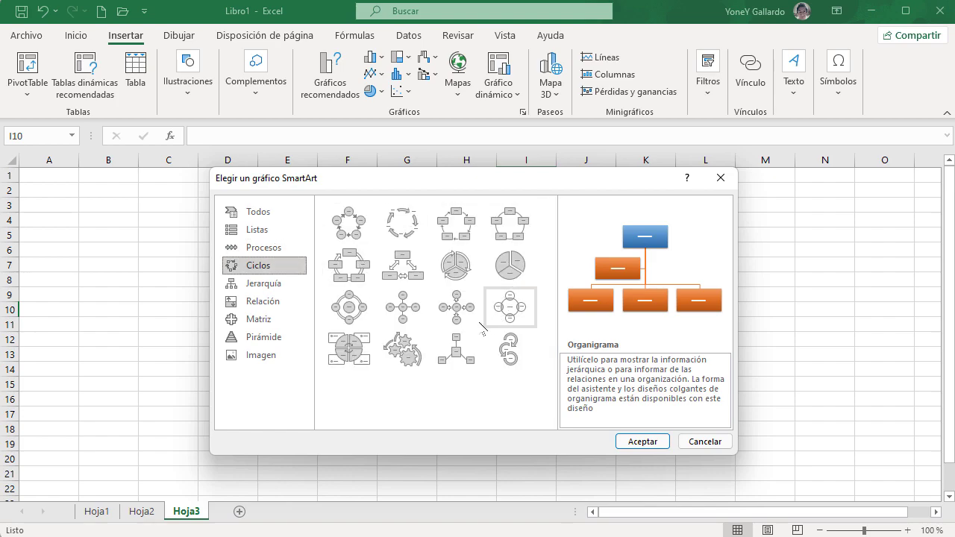
click(276, 285)
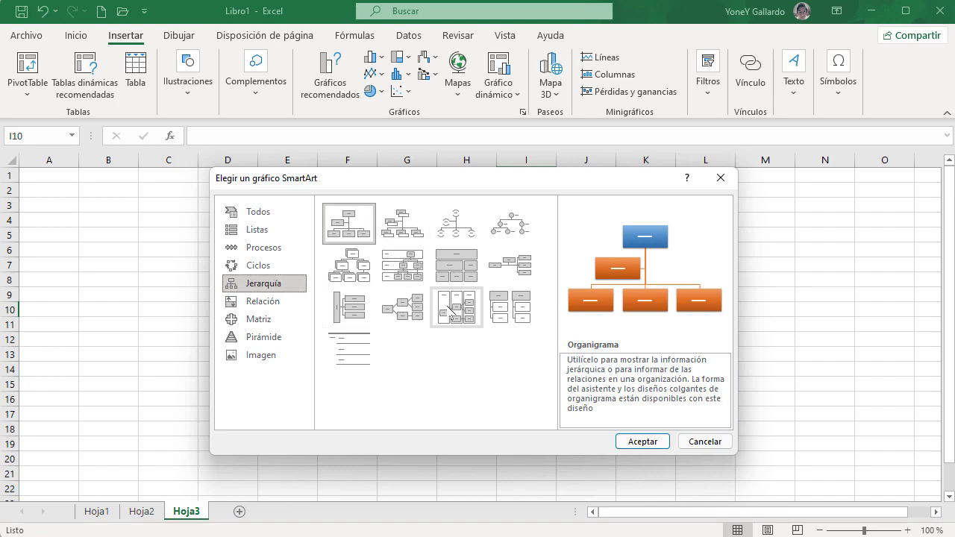
click(409, 303)
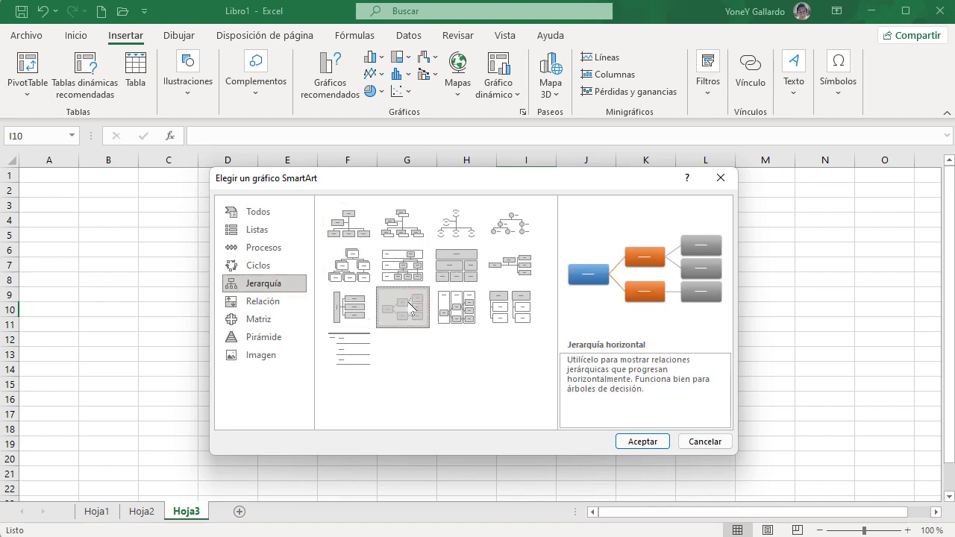
click(641, 442)
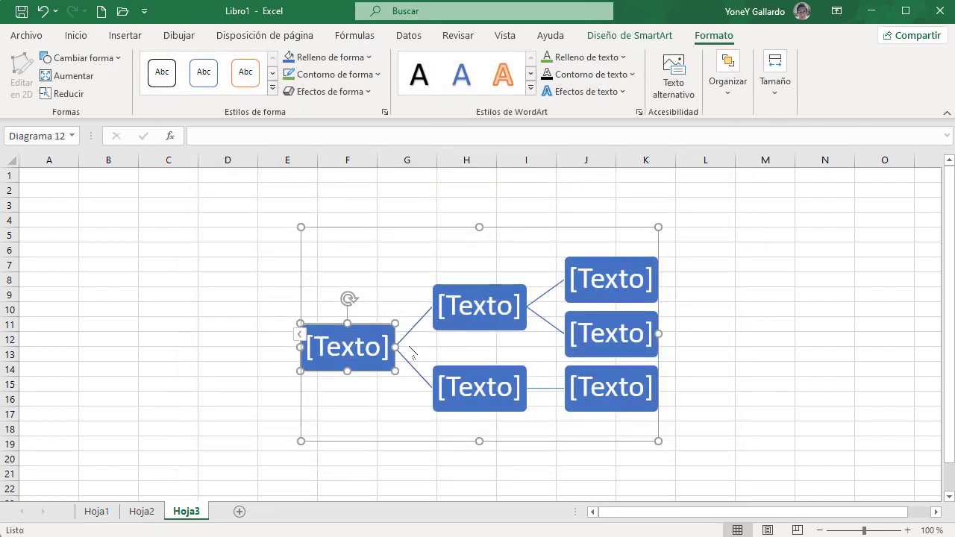
Show the SmartArt text outline and remove the placeholder items until only one empty top-level entry is left.
click(299, 336)
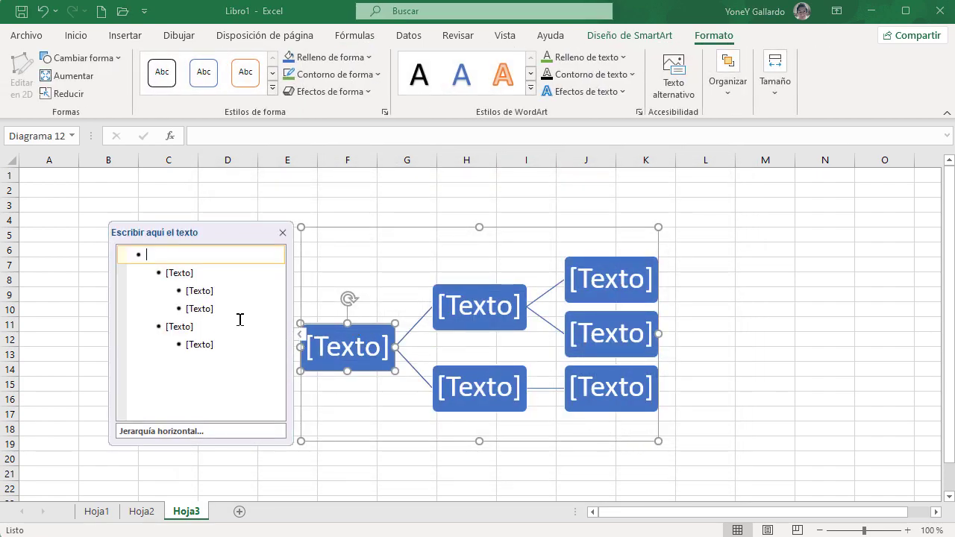
key(Delete)
key(Delete)
key(Delete)
key(Delete)
key(Delete)
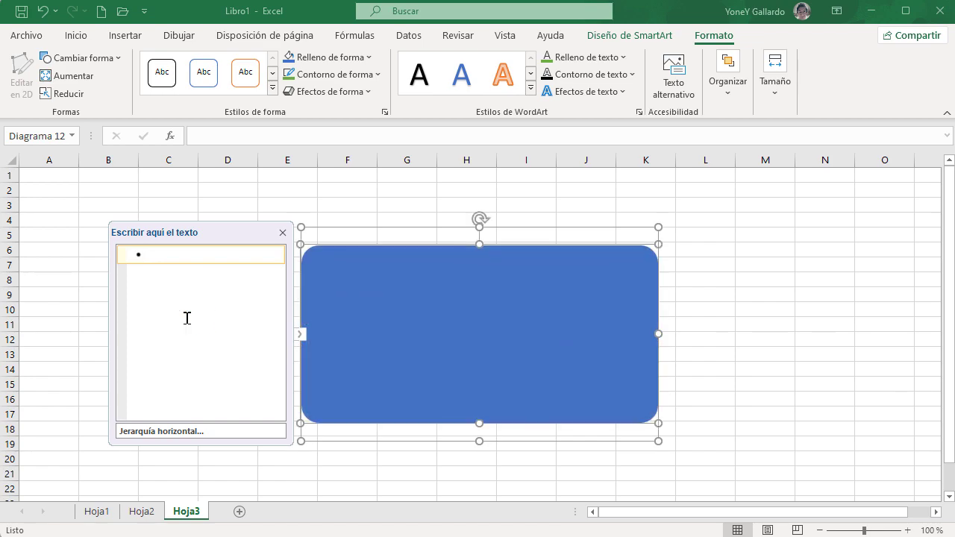
Enter ÁRBOL in capital letters as the top-level item of the hierarchy.
text(árb)
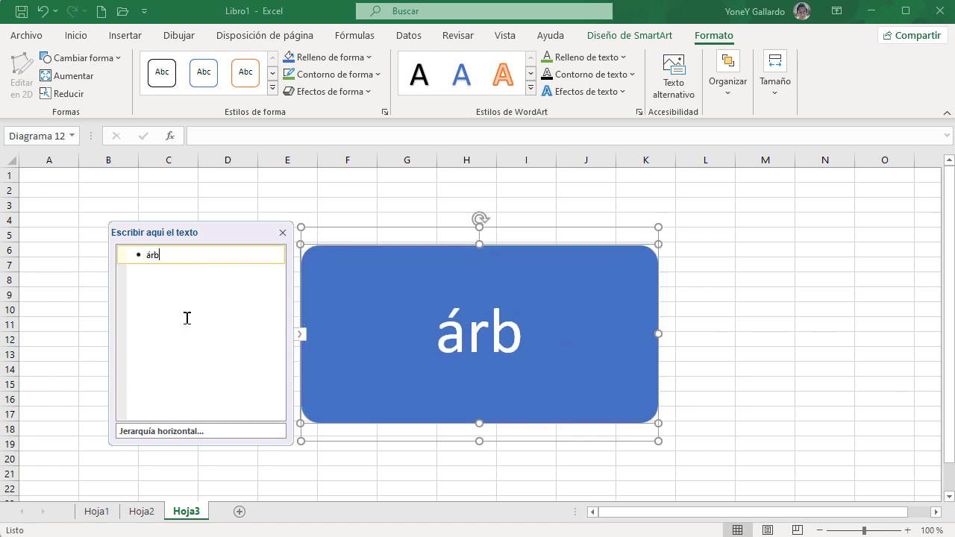
key(BackSpace)
key(BackSpace)
key(BackSpace)
text(A)
key(BackSpace)
text(ÁRBOL)
Add RAÍZ, TRONCO and COPA as second-level items under ÁRBOL.
key(Return)
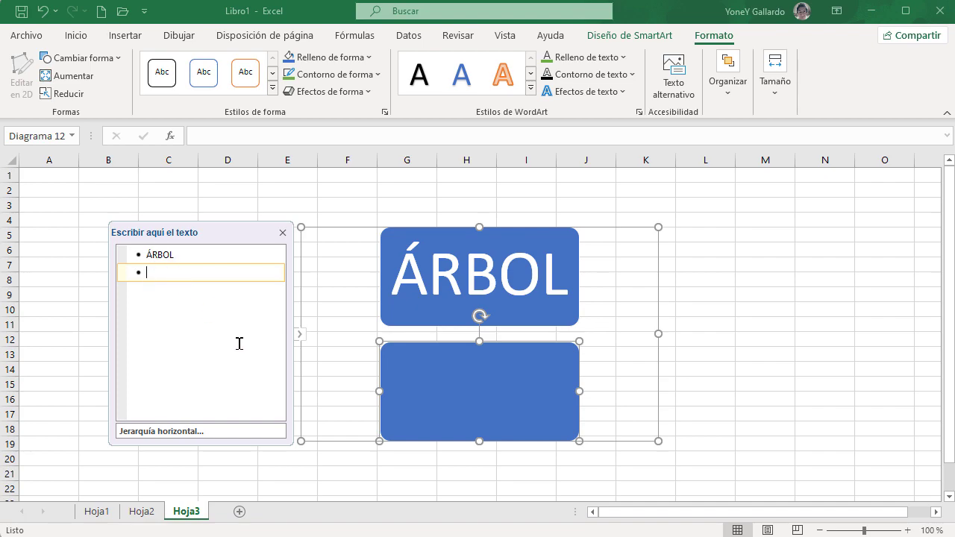
key(Tab)
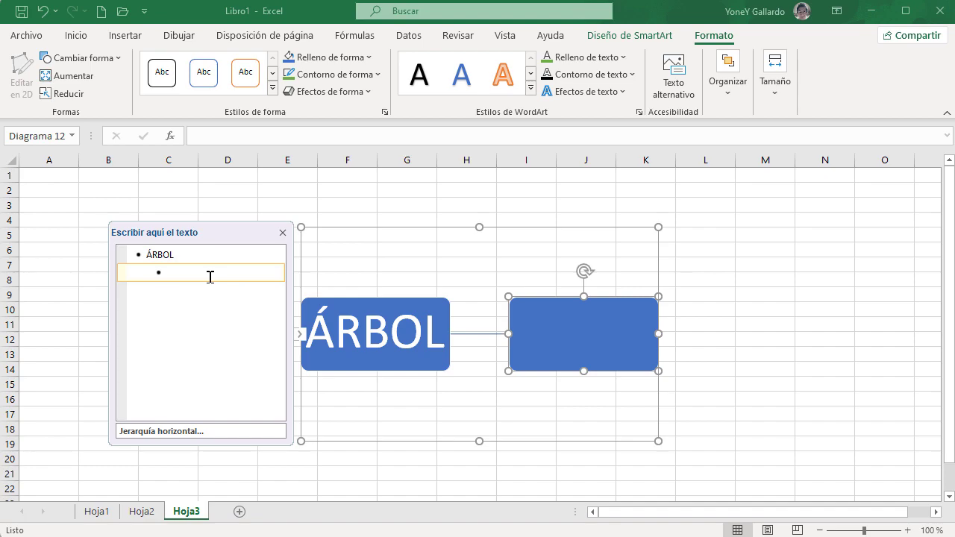
text(RAÍZ)
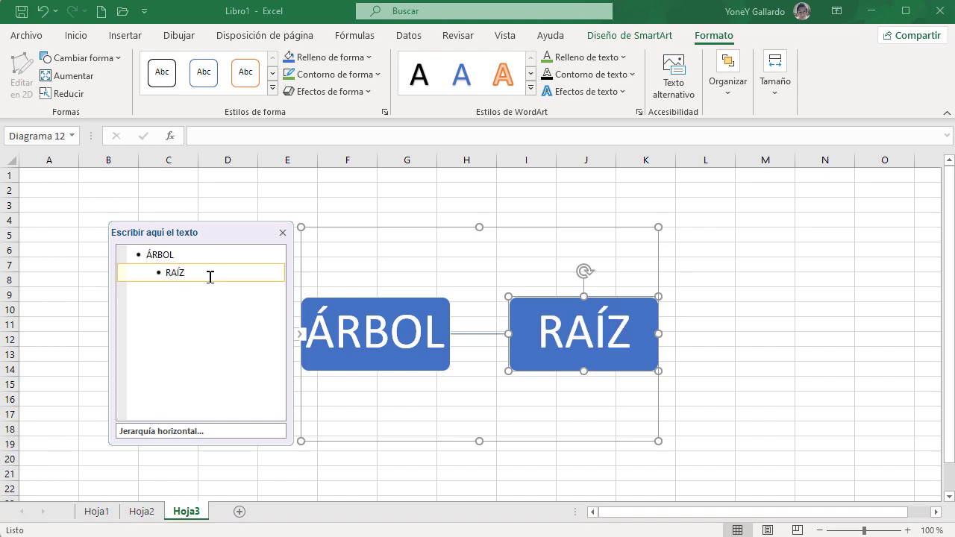
key(Return)
text(TRONCO)
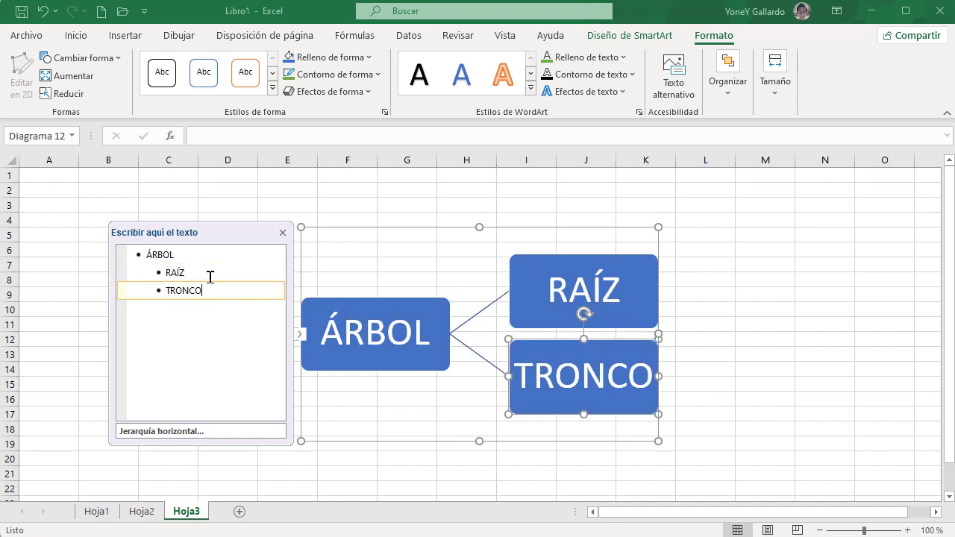
key(Return)
text(COPA)
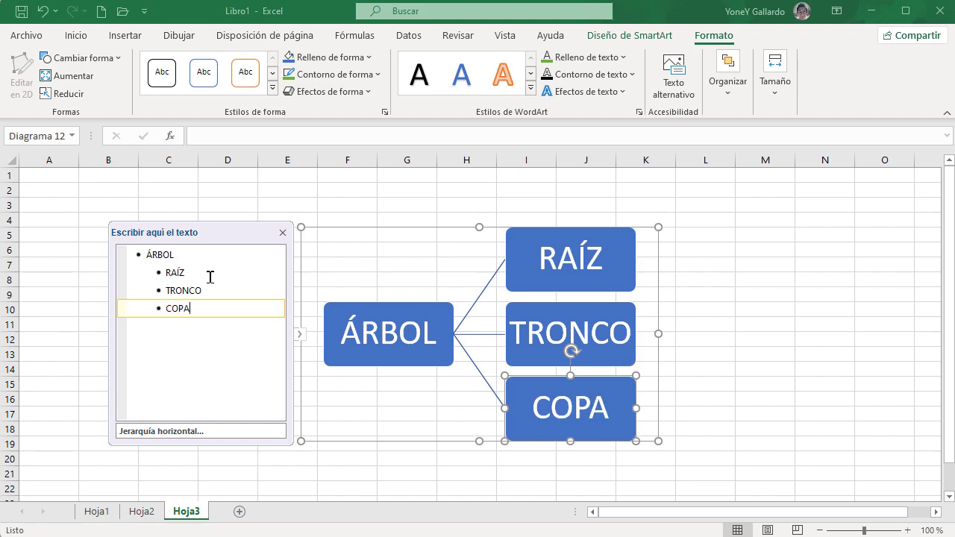
Add Elemento 1, Elemento 2, Elemento 3 and an empty item as third-level entries under RAÍZ in the hierarchy.
click(209, 276)
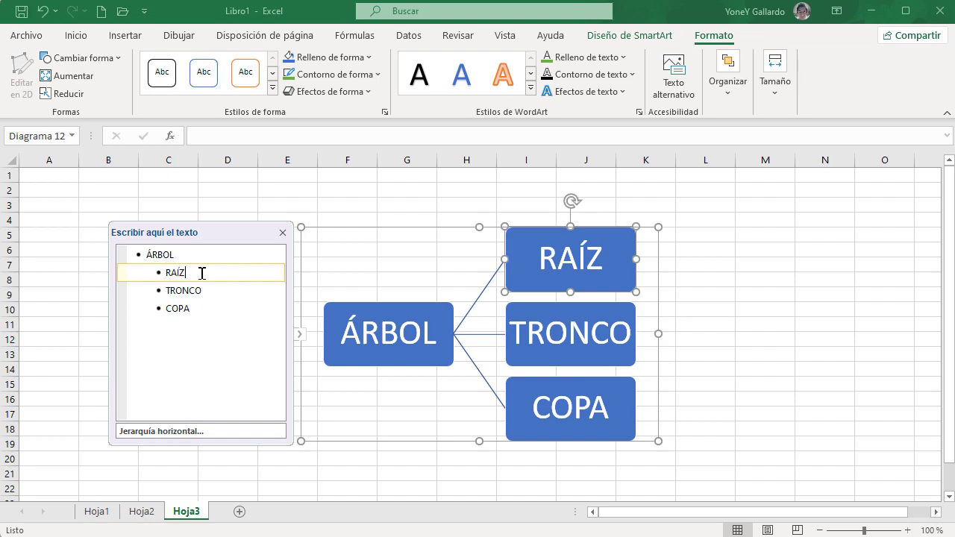
key(Return)
key(Tab)
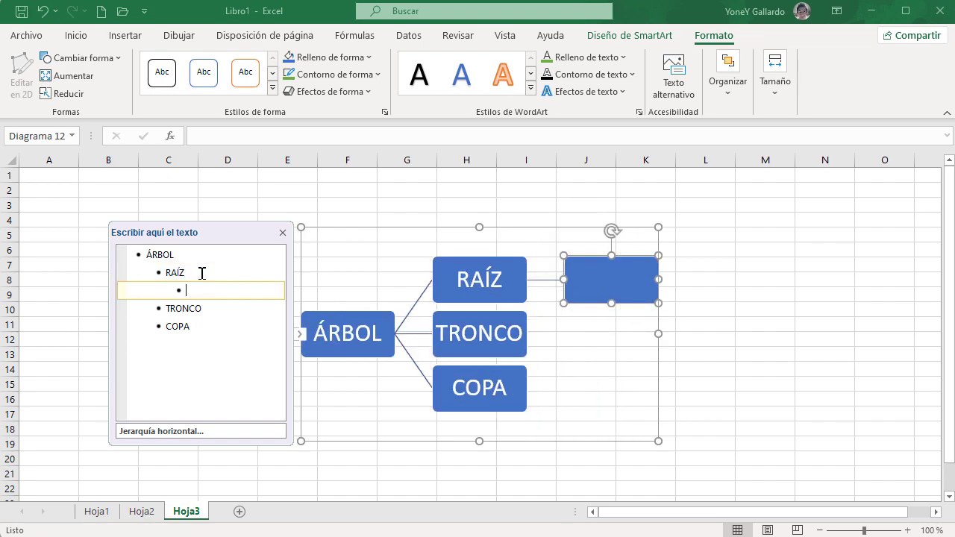
text(Elemento 1)
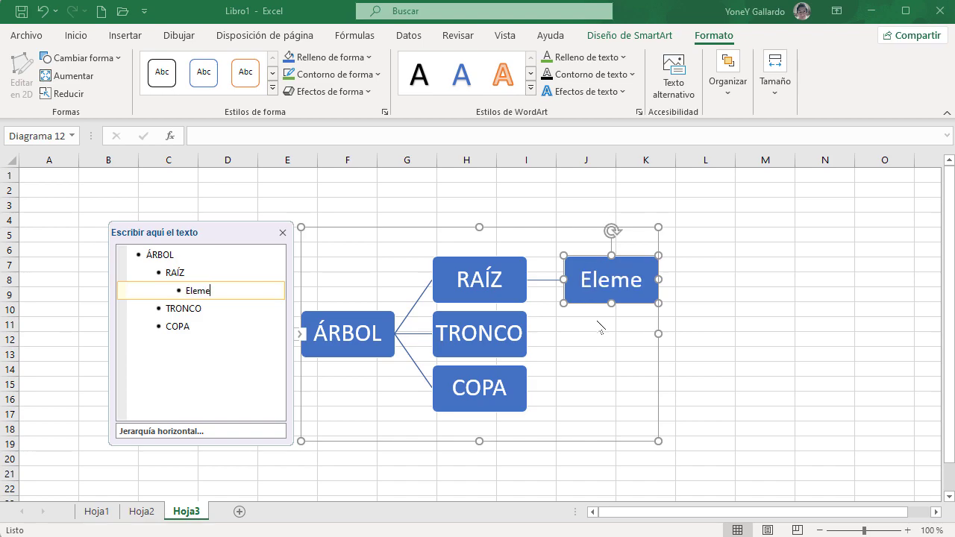
key(Return)
text(Elem)
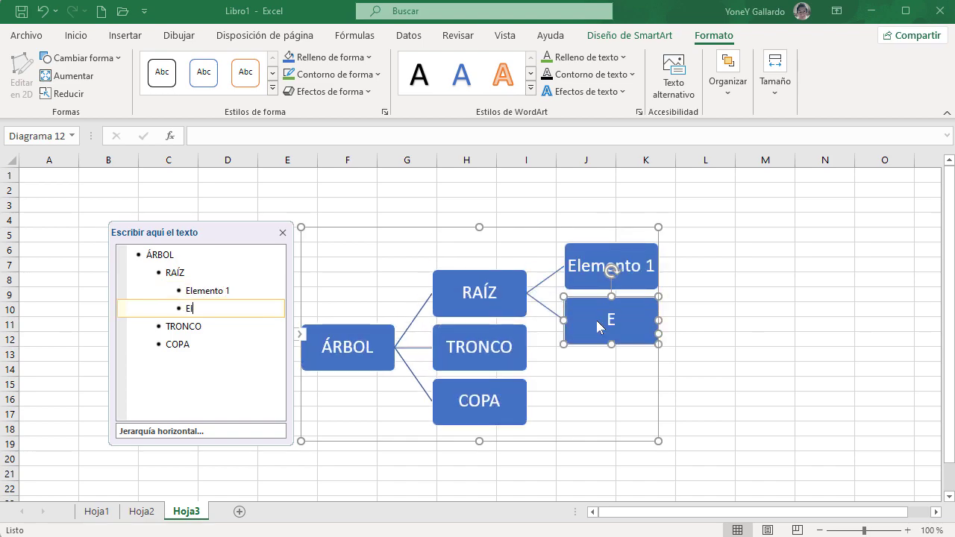
key(BackSpace)
text(mento 2)
key(Return)
text(Elemento 3)
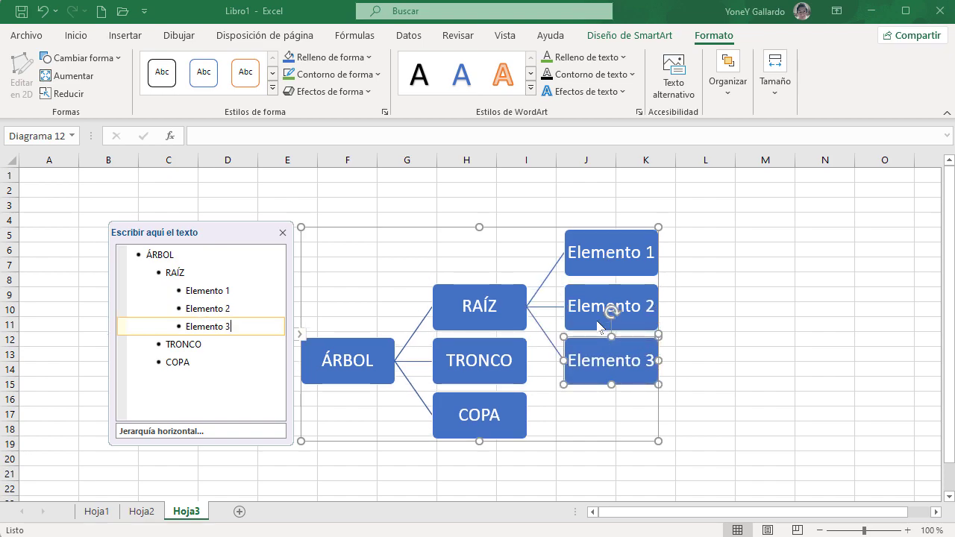
key(Return)
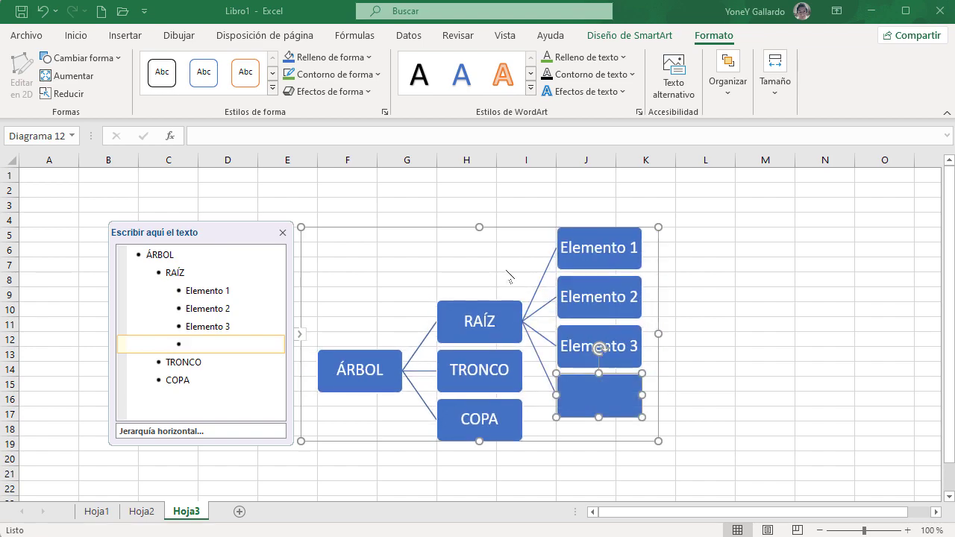
Add Sub elemento 1 and Sub elemento 2 as fourth-level items under Elemento 1 in the hierarchy.
click(247, 286)
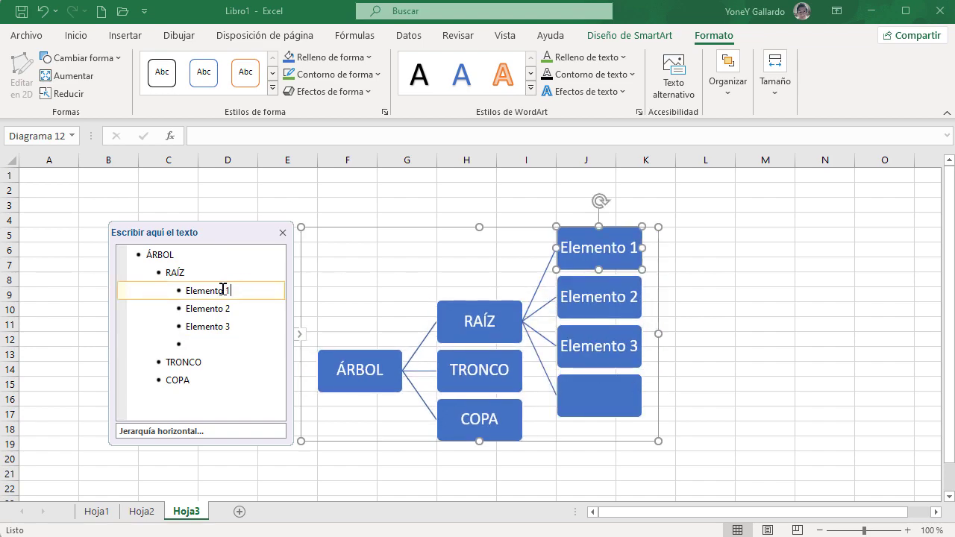
key(Return)
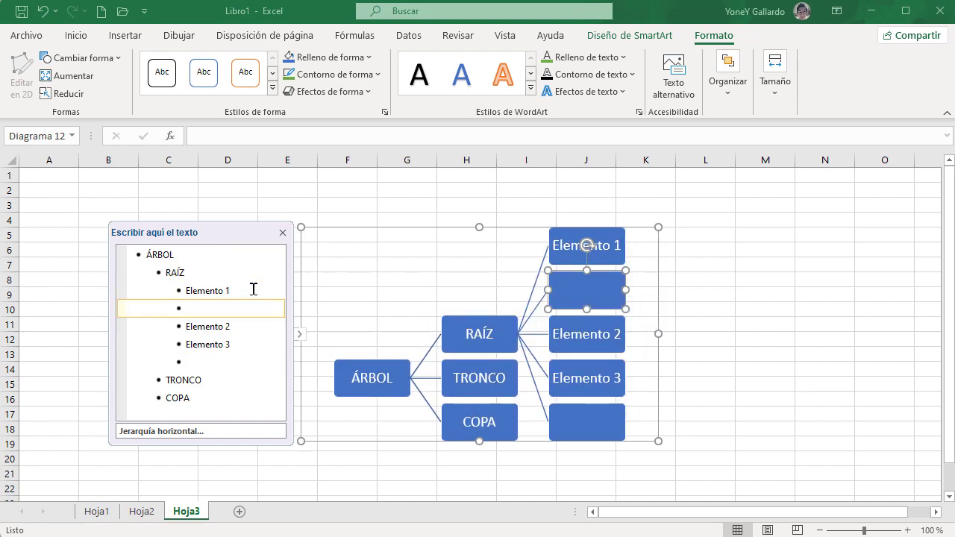
key(Tab)
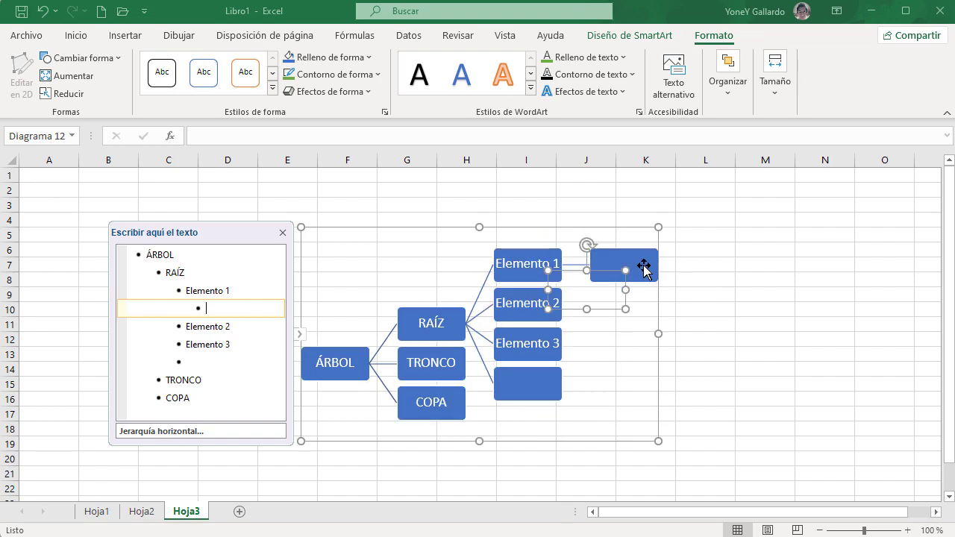
text(Sub)
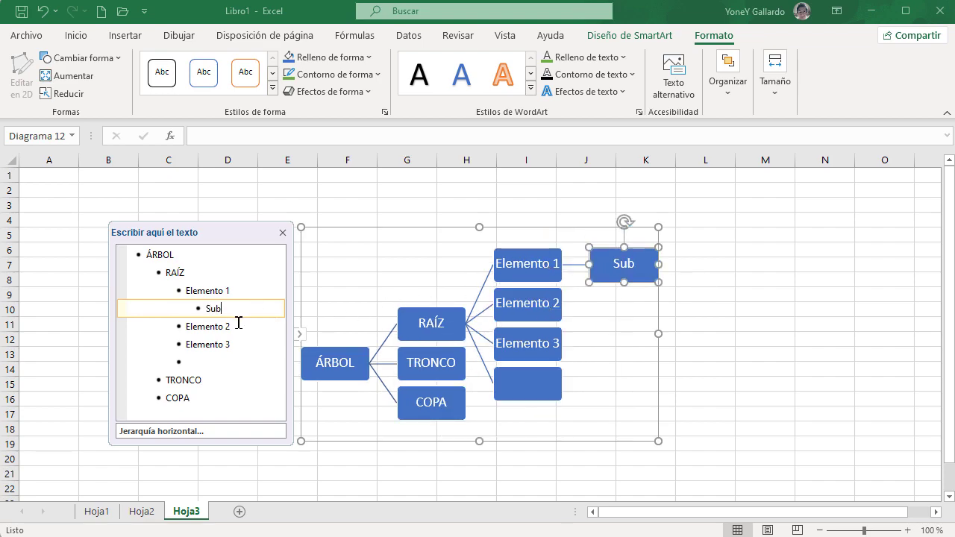
text( elemento 1)
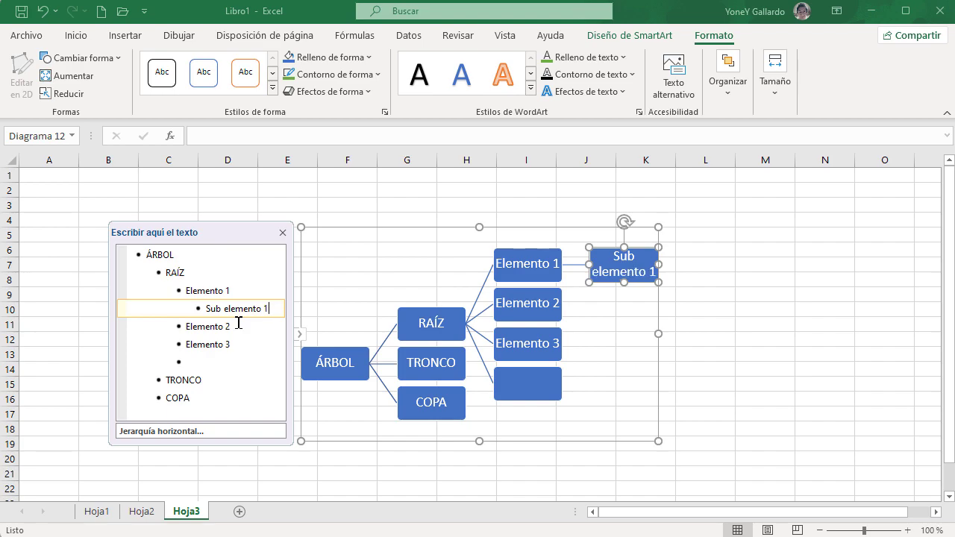
key(Return)
text(Subelement)
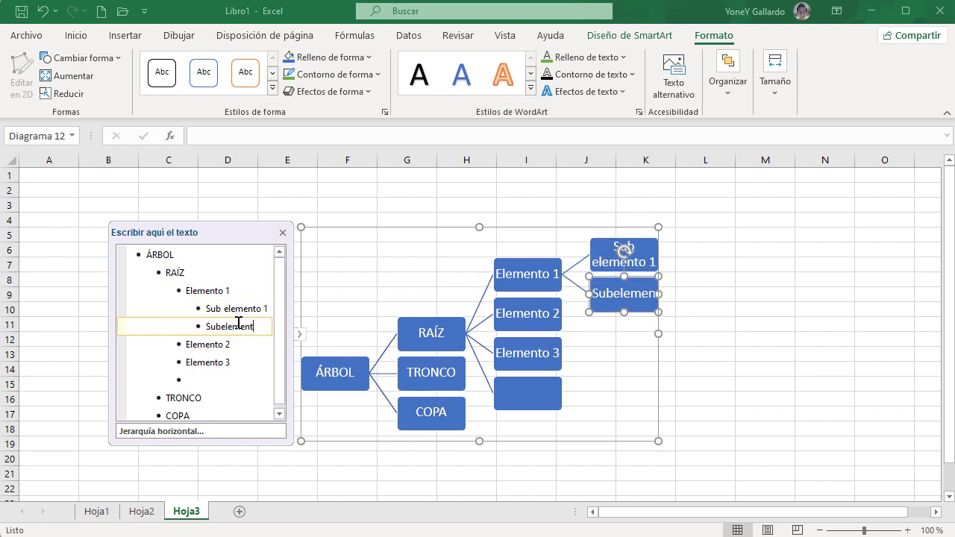
text(o 2)
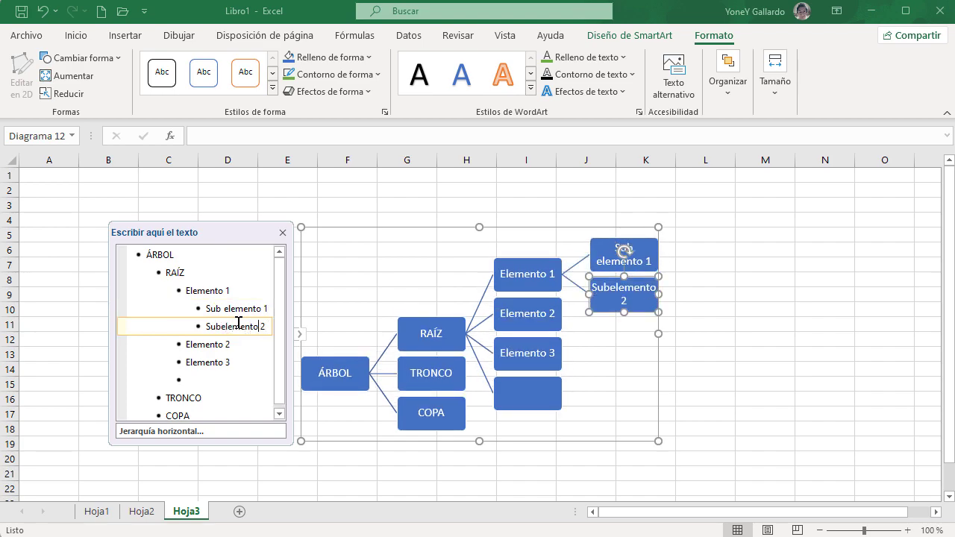
key(Return)
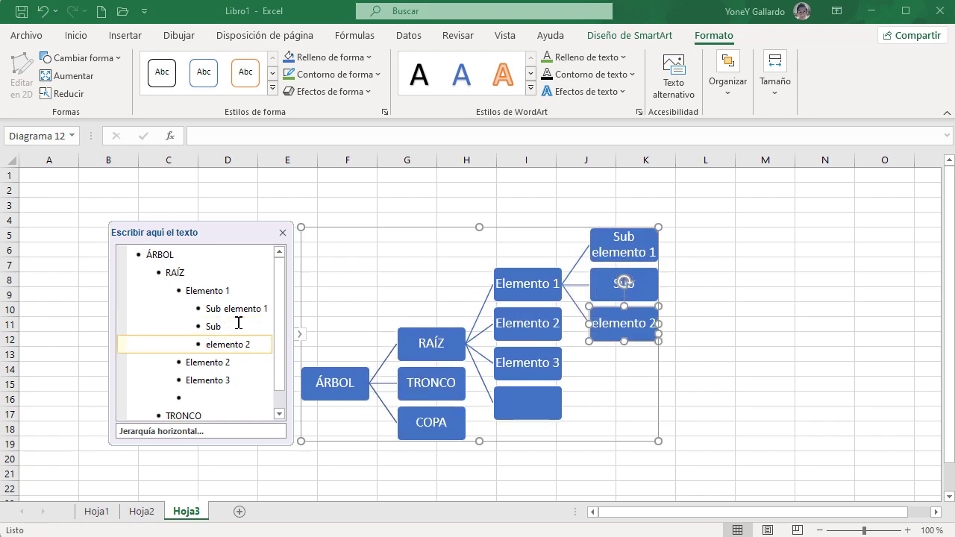
click(222, 326)
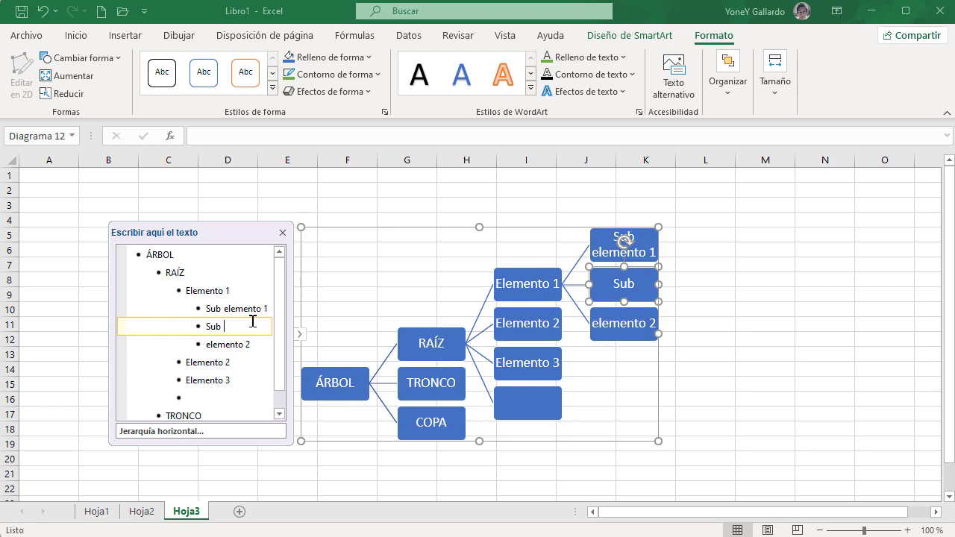
key(Delete)
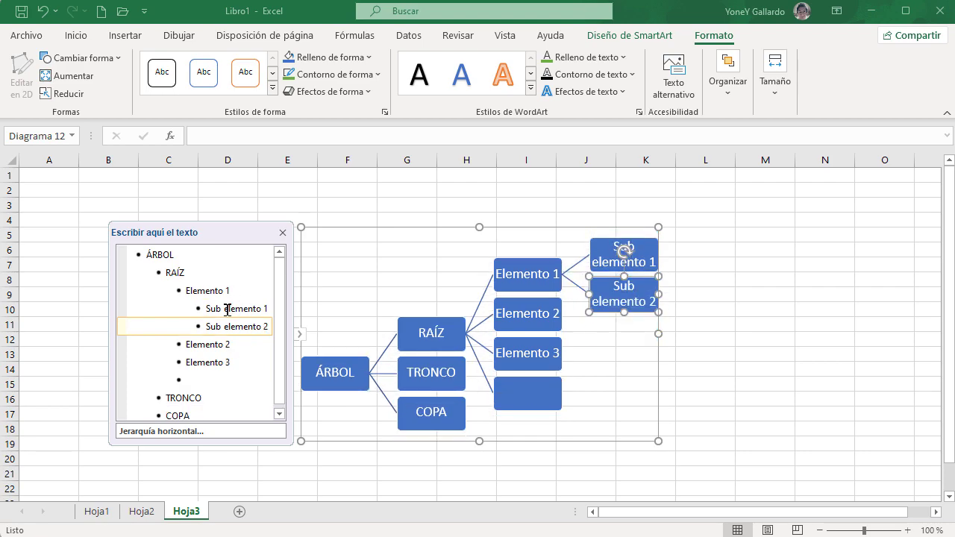
Recolor the hierarchy graphic with the first Multicolor scheme.
click(757, 306)
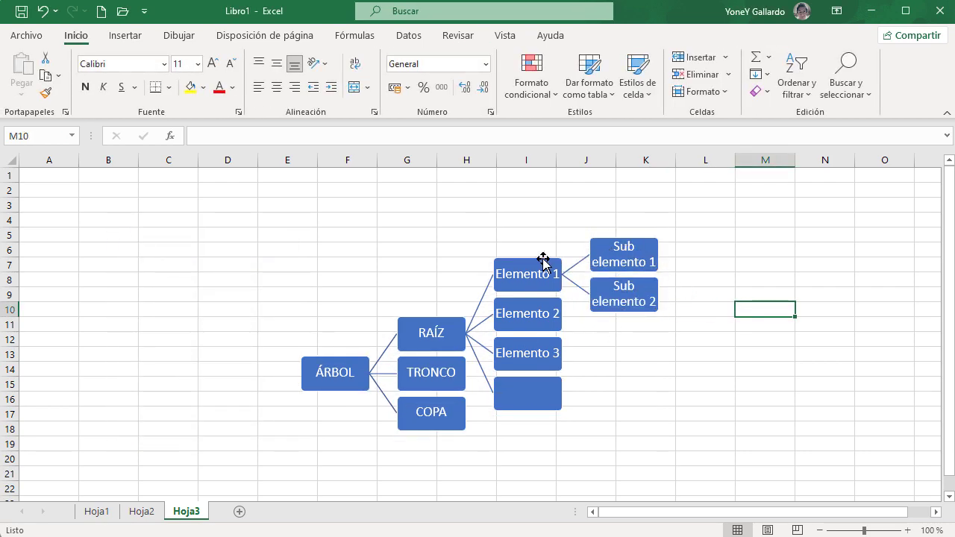
click(560, 338)
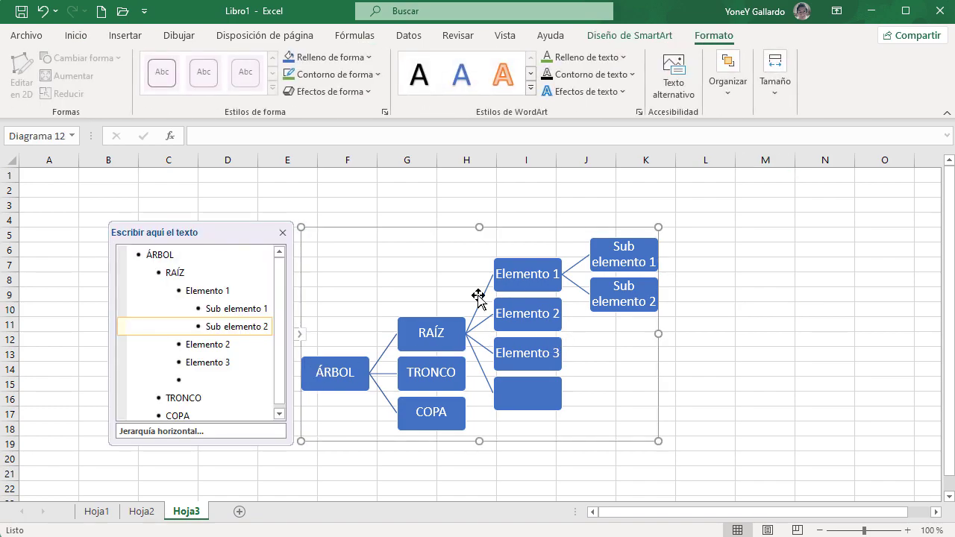
click(636, 37)
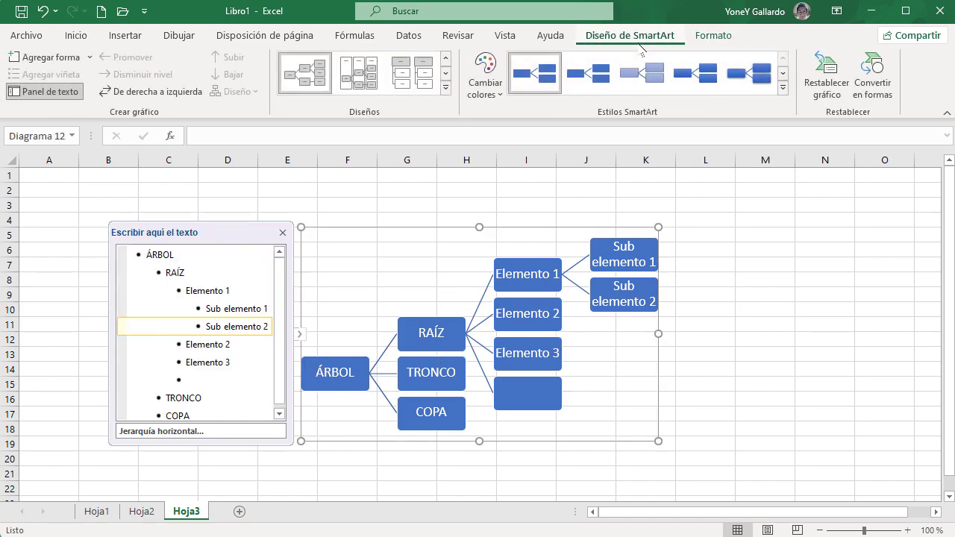
click(485, 78)
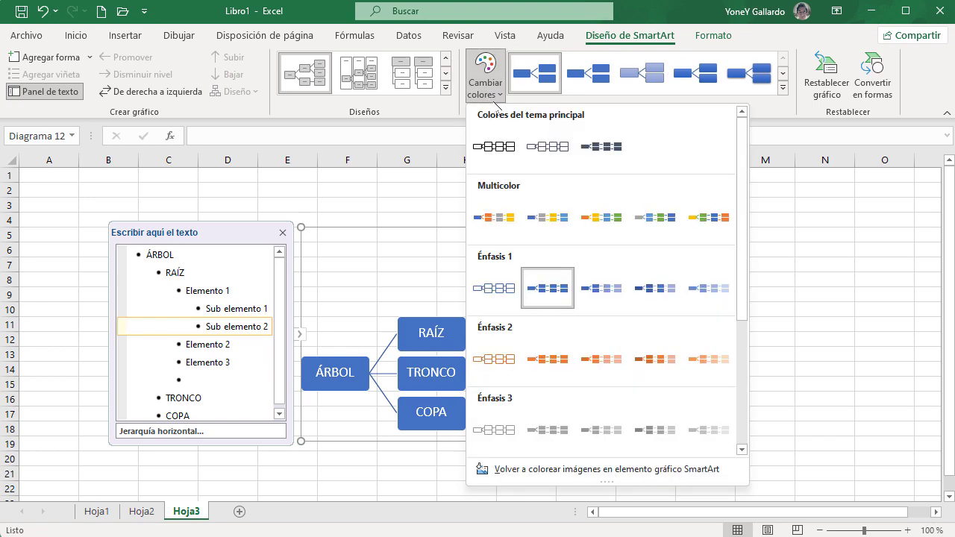
click(488, 213)
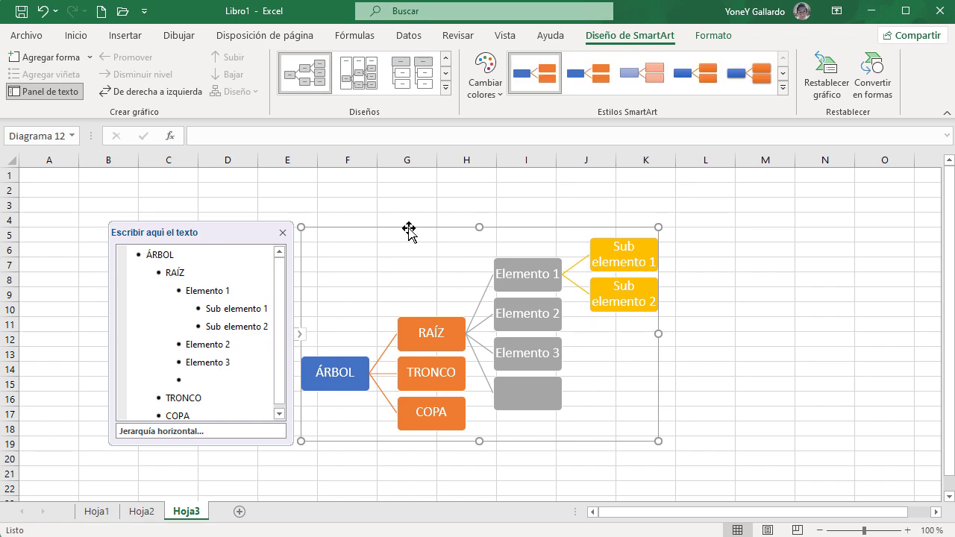
Delete the hierarchy graphic from Hoja3, and look over the available illustration and add-in options.
key(Delete)
click(118, 37)
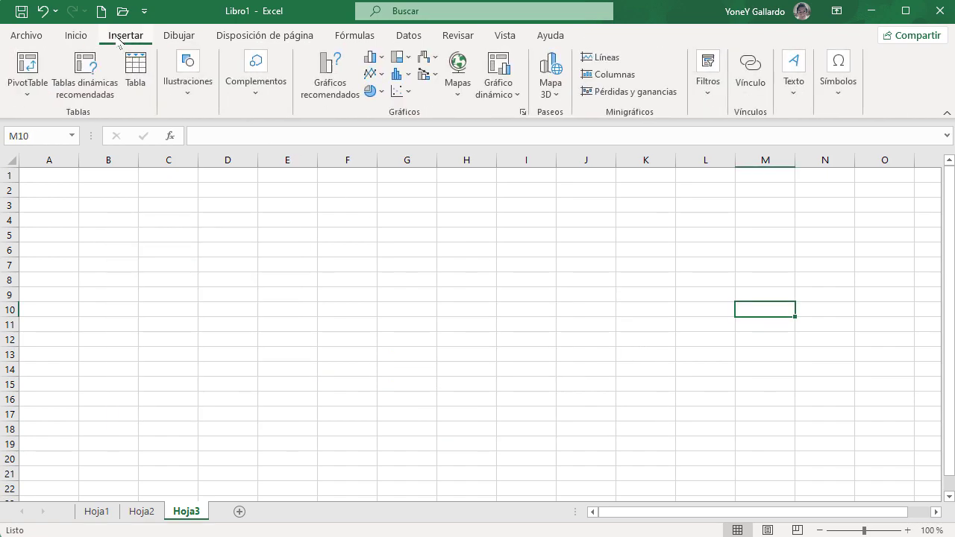
click(197, 101)
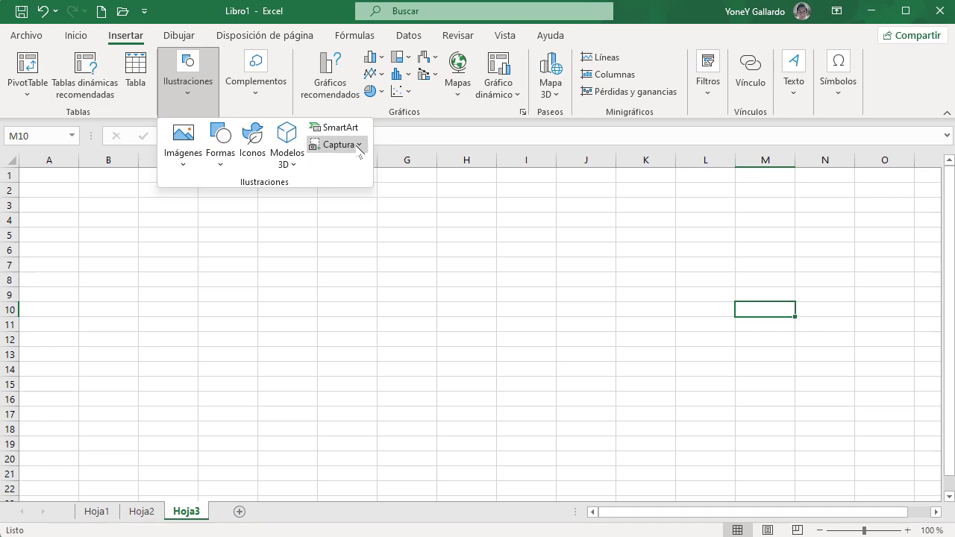
click(193, 239)
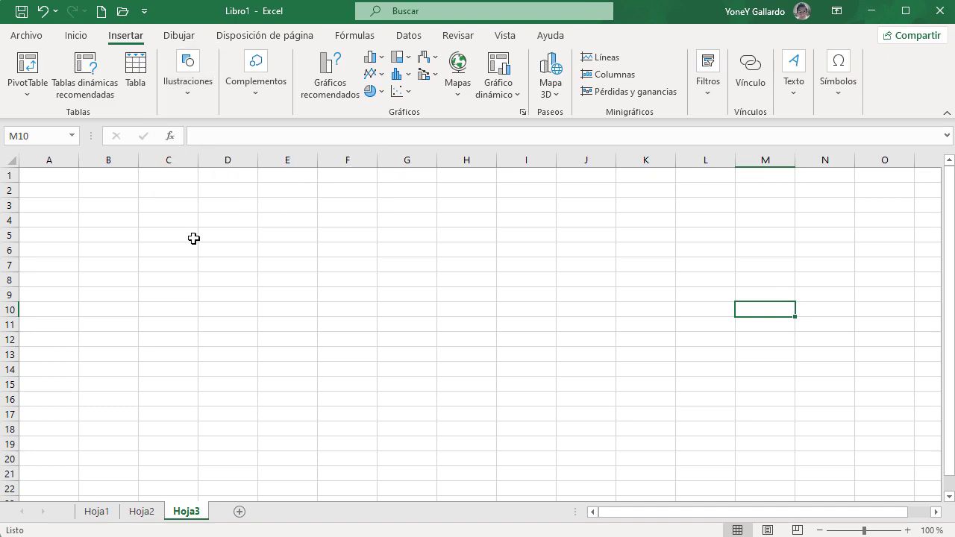
click(257, 99)
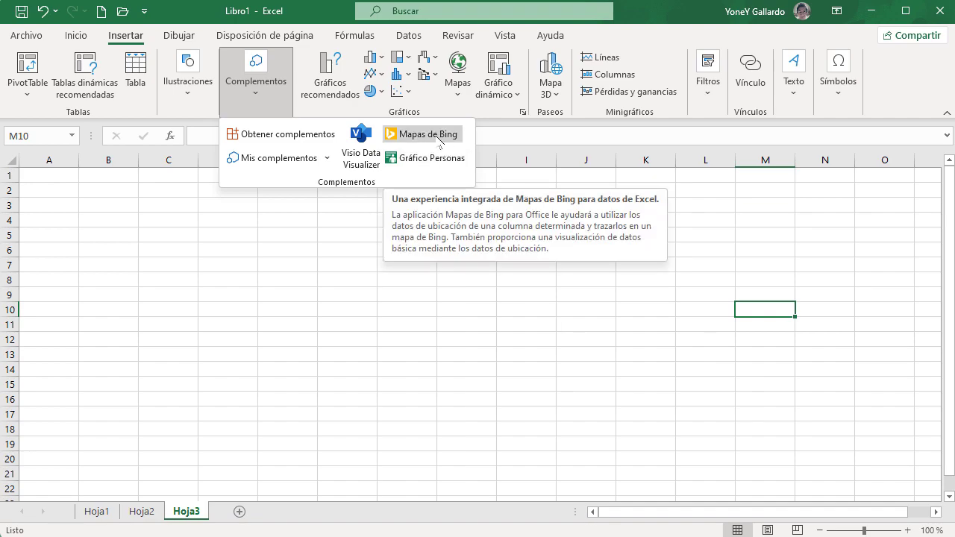
click(182, 239)
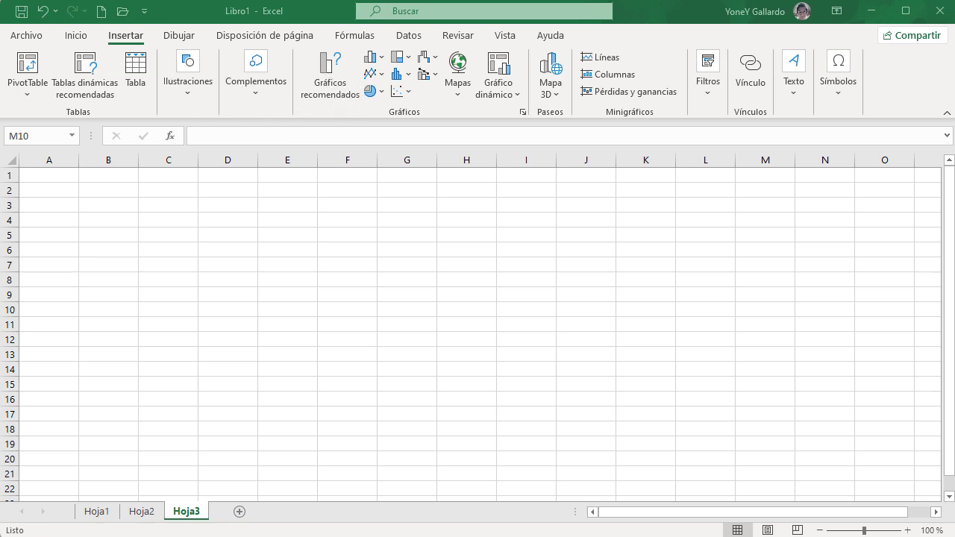
Switch to Hoja1, zoom out to 100 % and select cell C3 in the expense table.
click(96, 512)
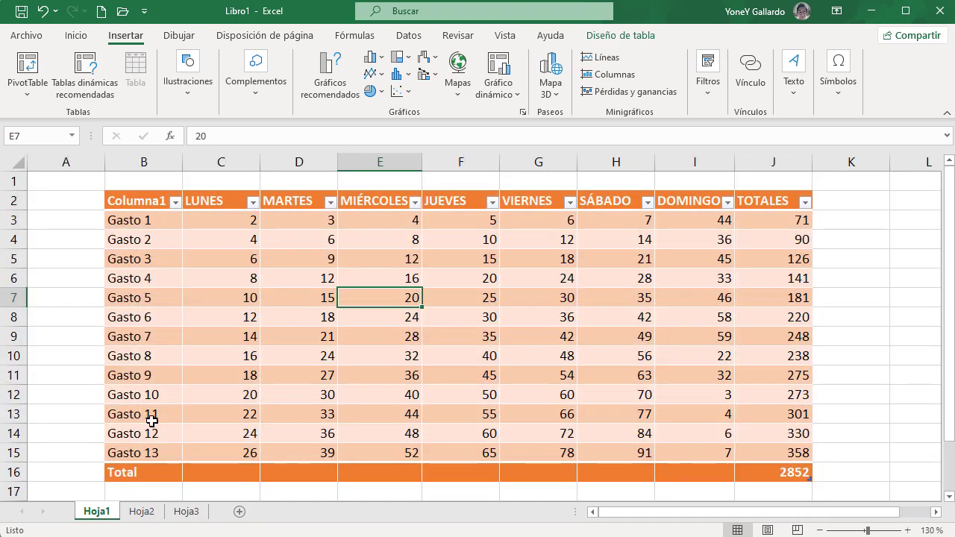
click(240, 265)
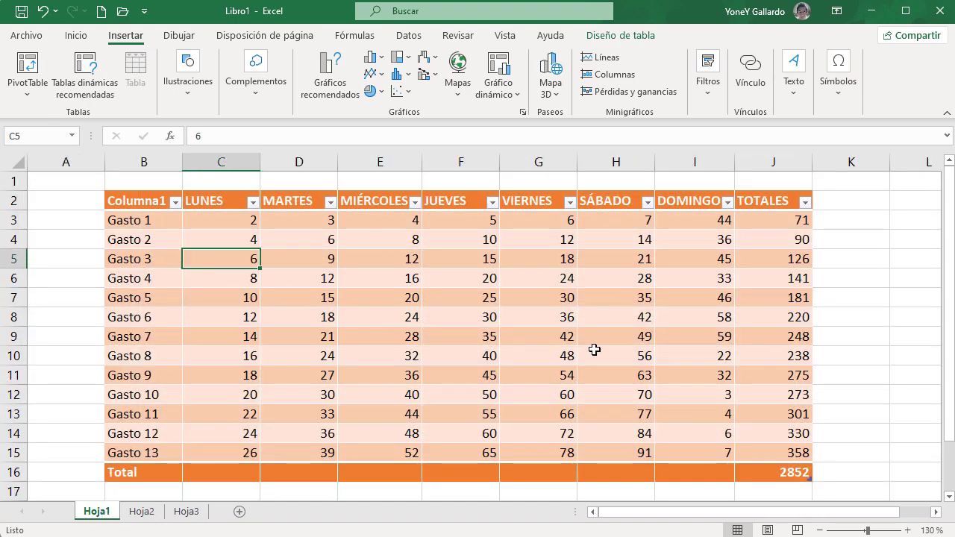
scroll(595, 349, down, 1)
scroll(595, 350, down, 1)
click(153, 207)
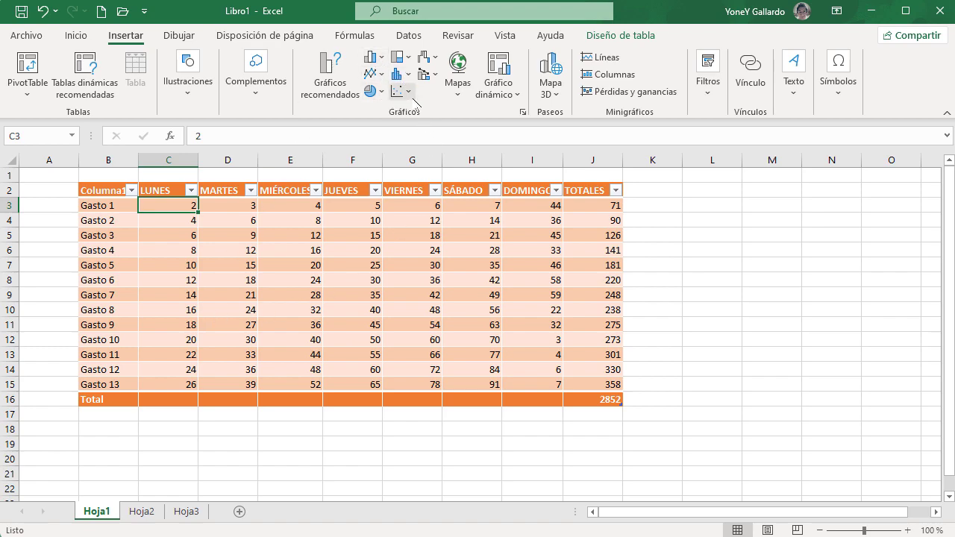
Review the recommended charts and the list of all chart types for the expense table, without inserting any.
click(345, 88)
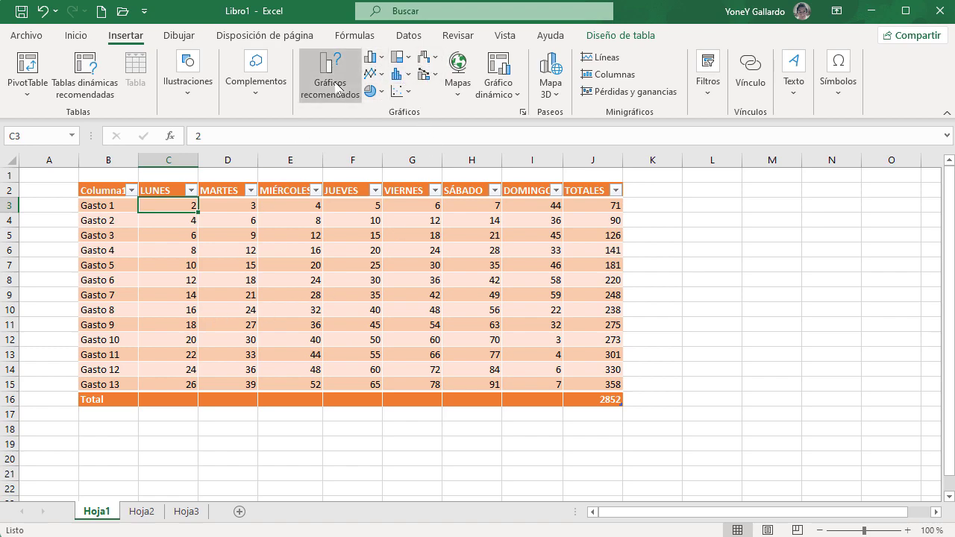
drag(402, 62, 410, 84)
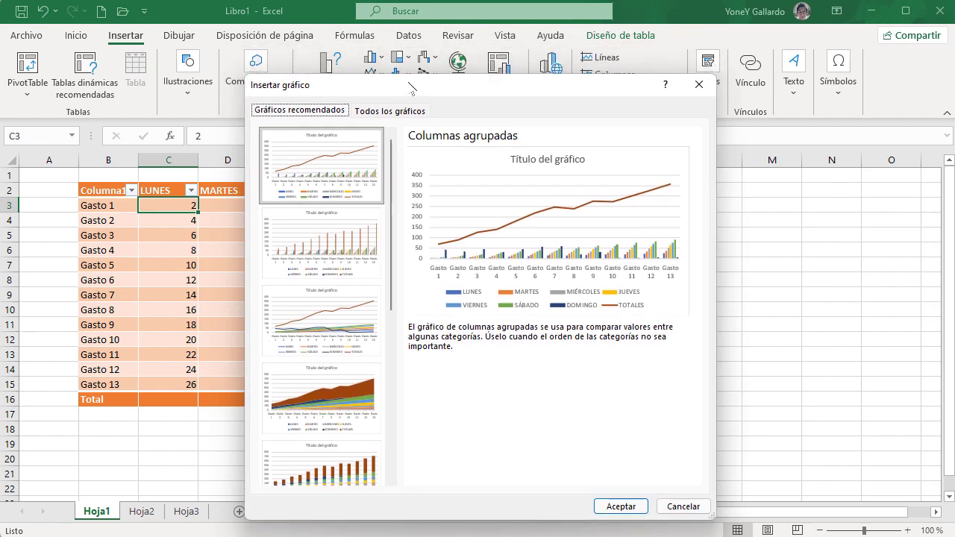
click(375, 113)
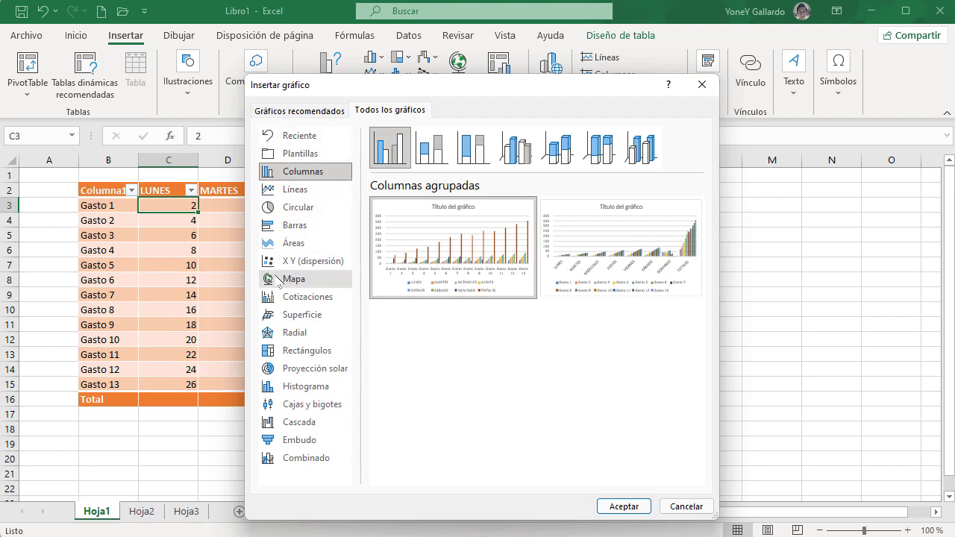
click(685, 507)
click(354, 35)
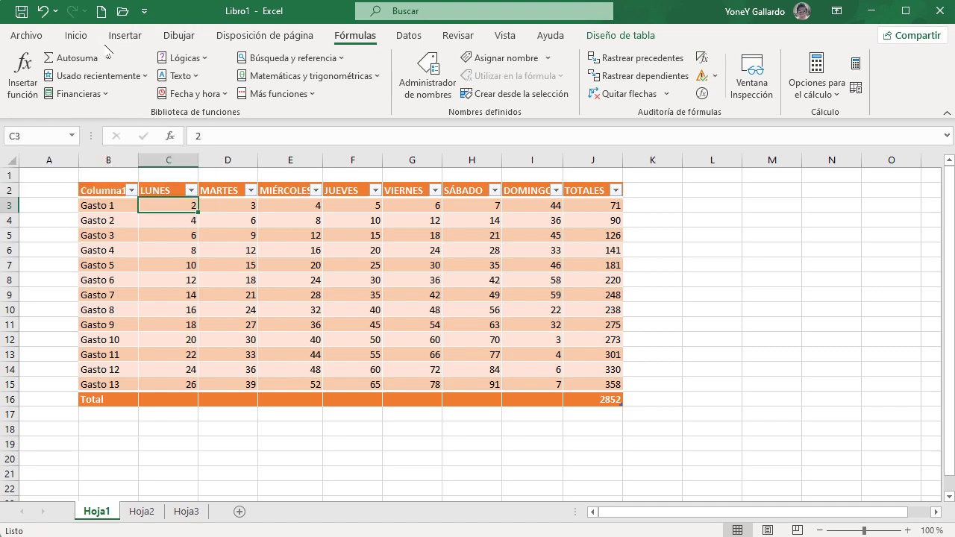
click(126, 35)
click(342, 81)
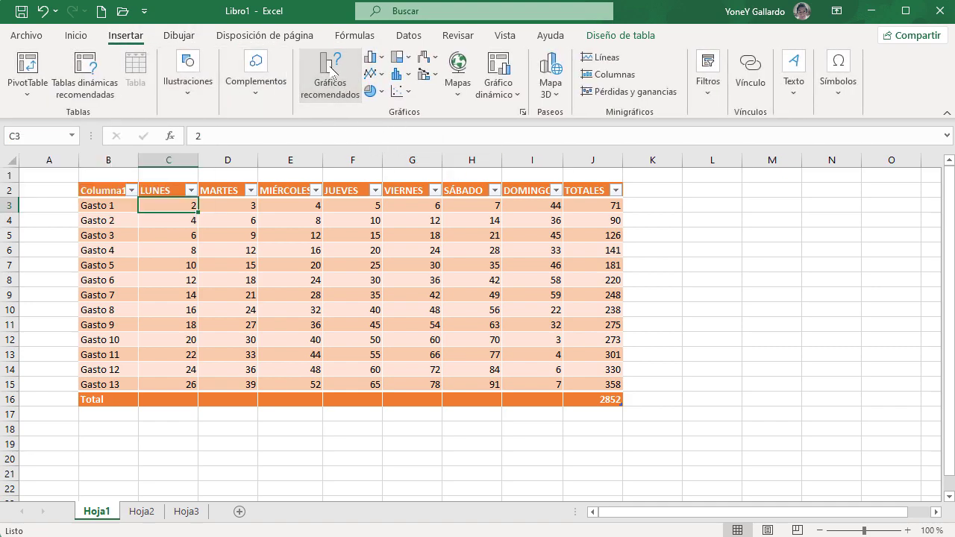
click(387, 82)
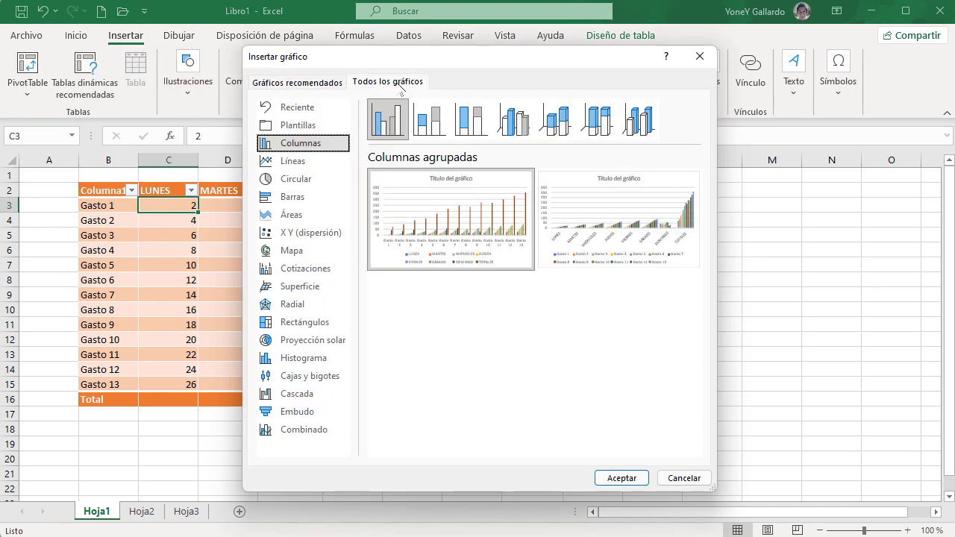
drag(438, 58, 641, 42)
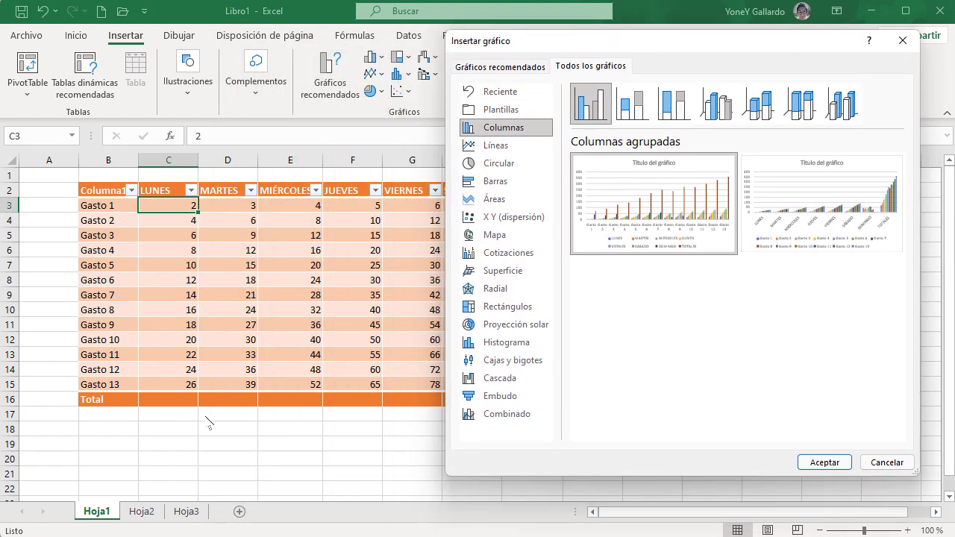
click(875, 470)
Enter "Enero" in B21 below the expense table and fill the month series across to Mayo in F21.
scroll(375, 435, down, 3)
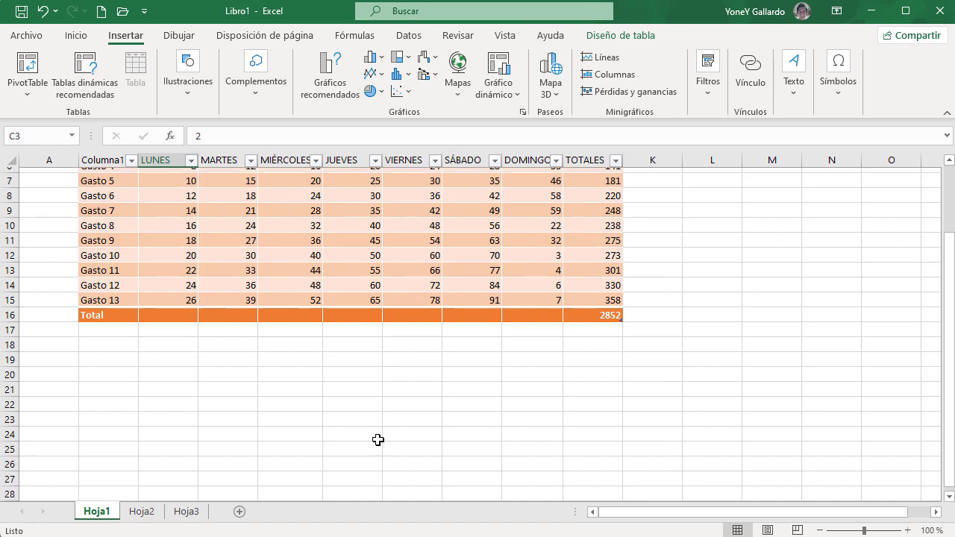
click(116, 338)
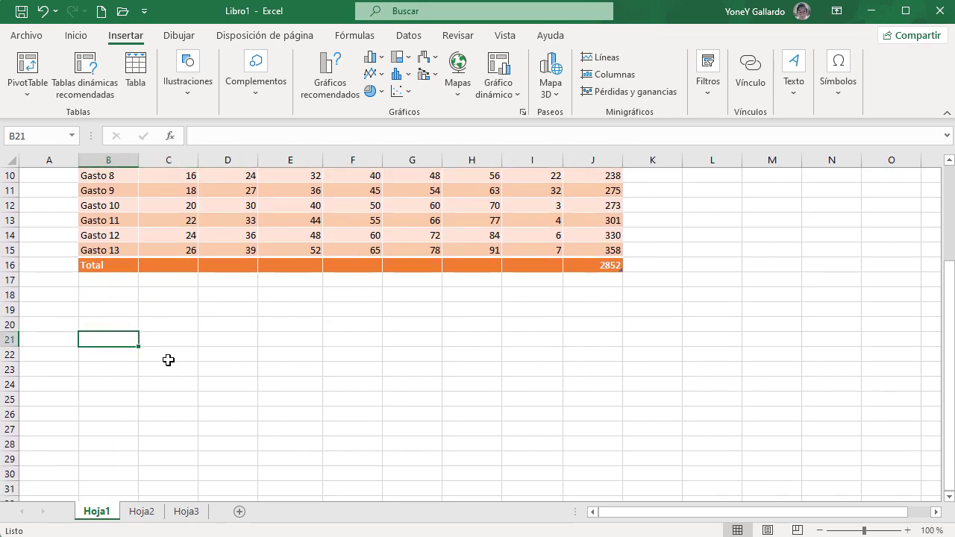
text(enero)
key(BackSpace)
key(BackSpace)
key(BackSpace)
key(BackSpace)
text(Enero)
key(Return)
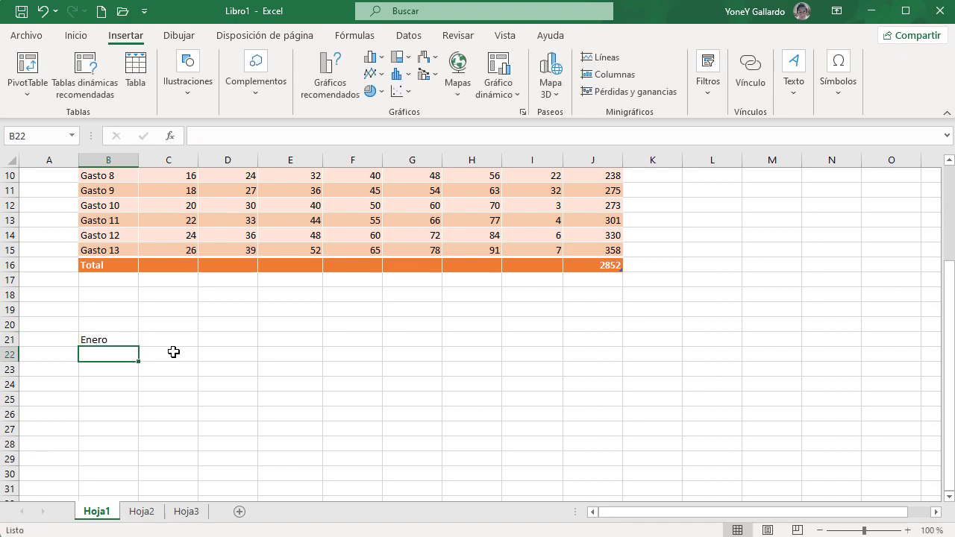
click(132, 337)
drag(138, 346, 377, 340)
Enter the monthly values 10, 25, 50, 20 and 15 in cells B22 to F22 under the month headings.
click(112, 357)
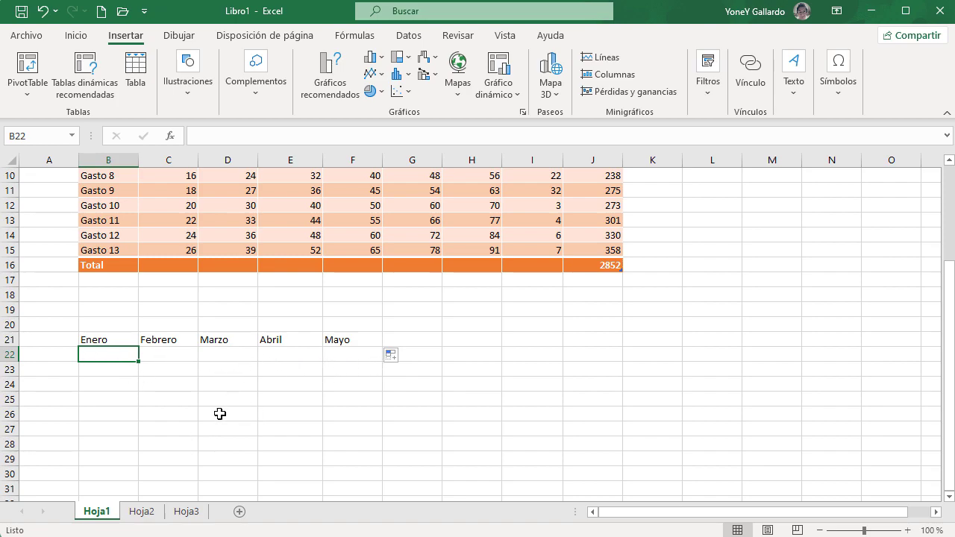
text(10)
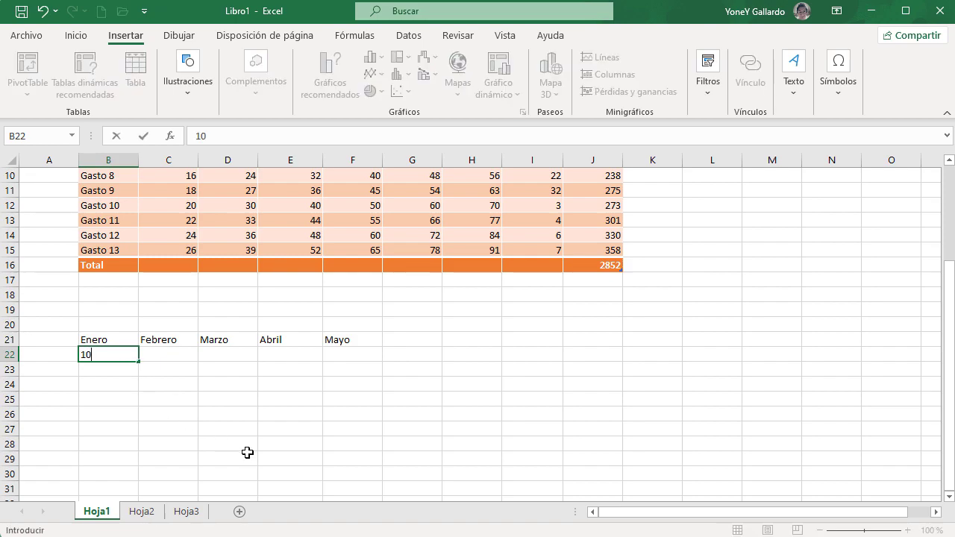
key(Tab)
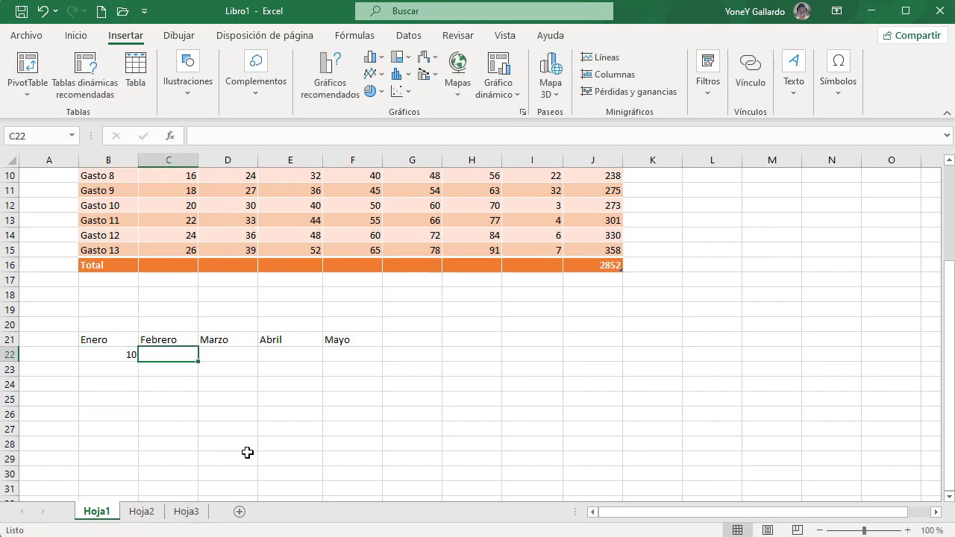
text(25)
key(Return)
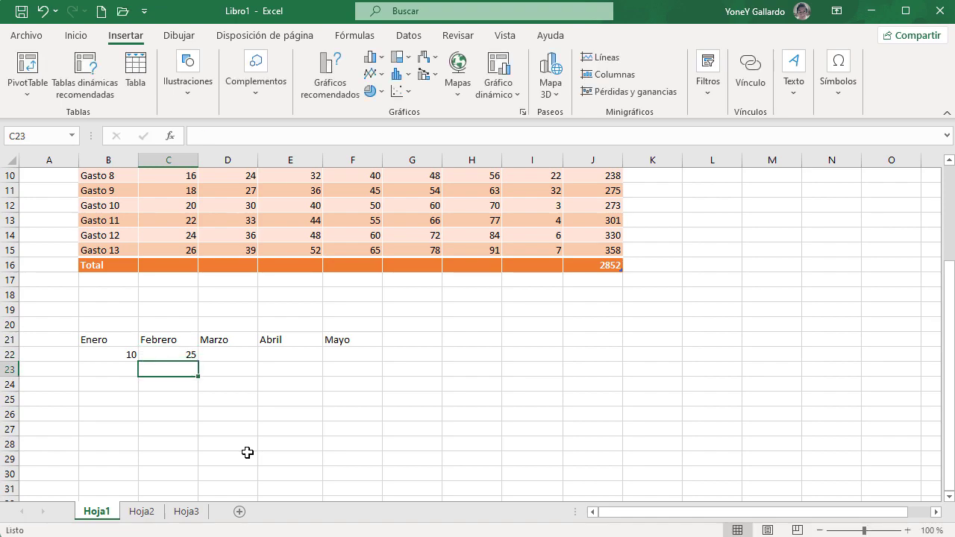
key(Right)
key(Up)
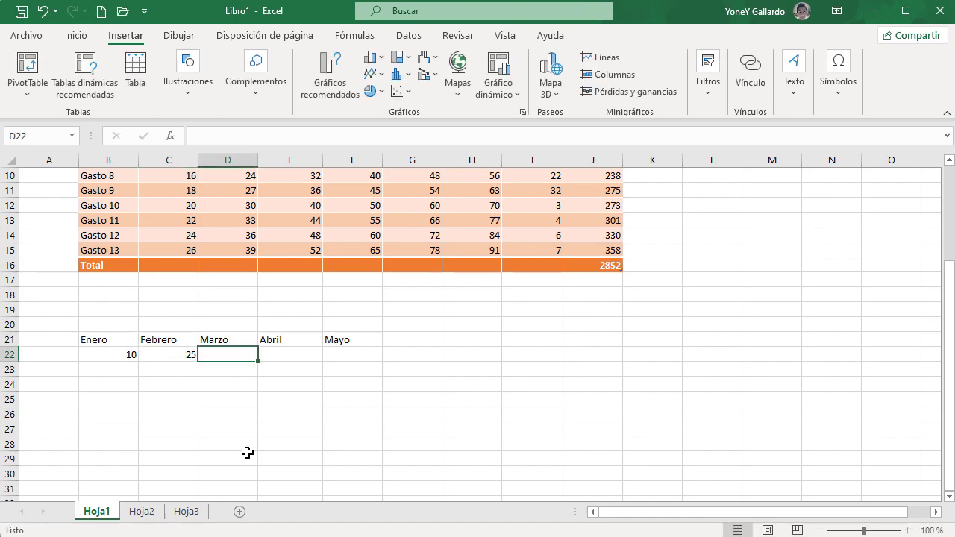
text(50)
key(Right)
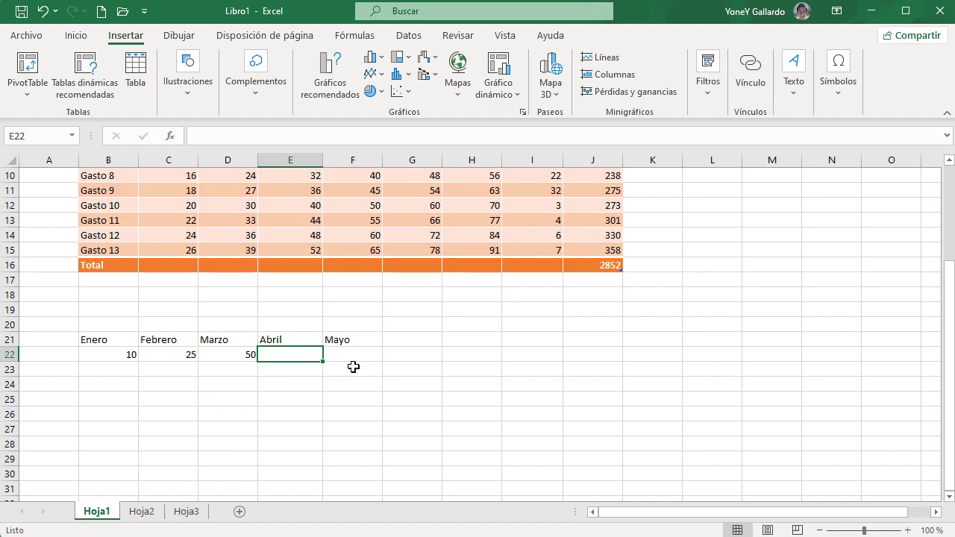
text(20)
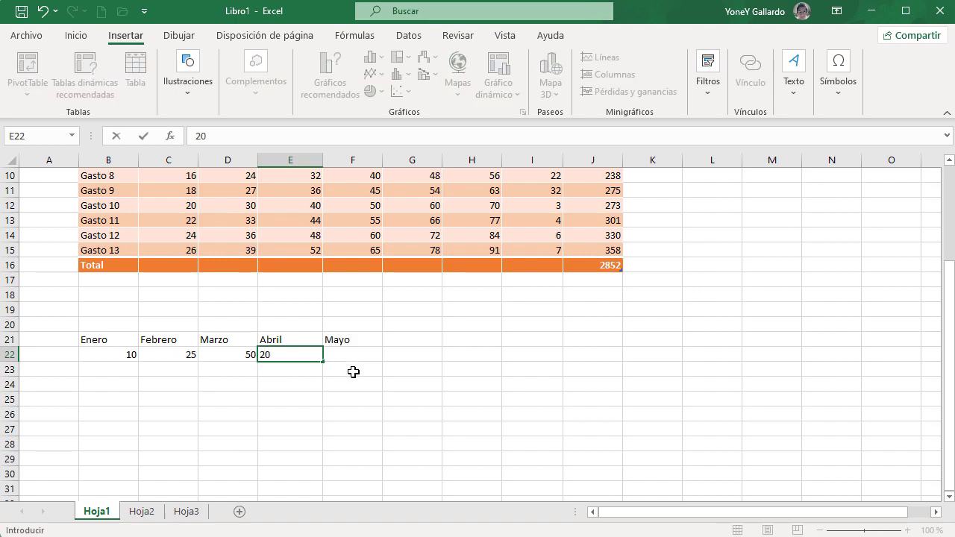
key(Right)
text(15)
key(Return)
Total the monthly values B22:F22 in G22 with AutoSum.
drag(121, 353, 432, 355)
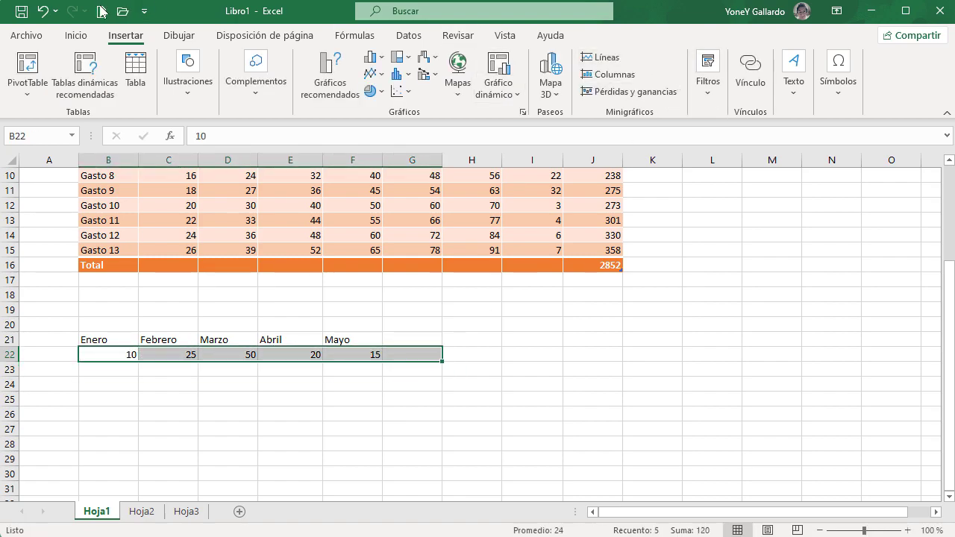
click(77, 36)
click(755, 58)
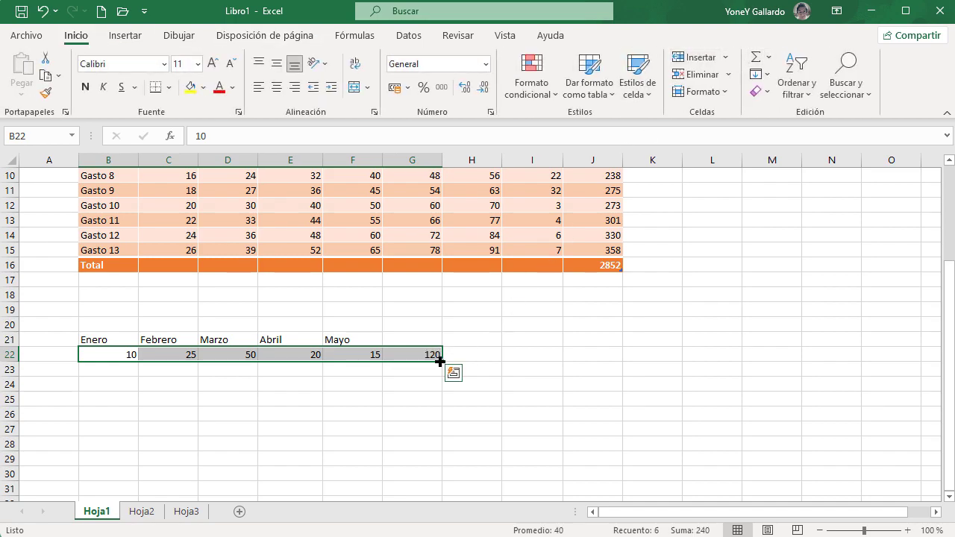
click(466, 351)
click(415, 353)
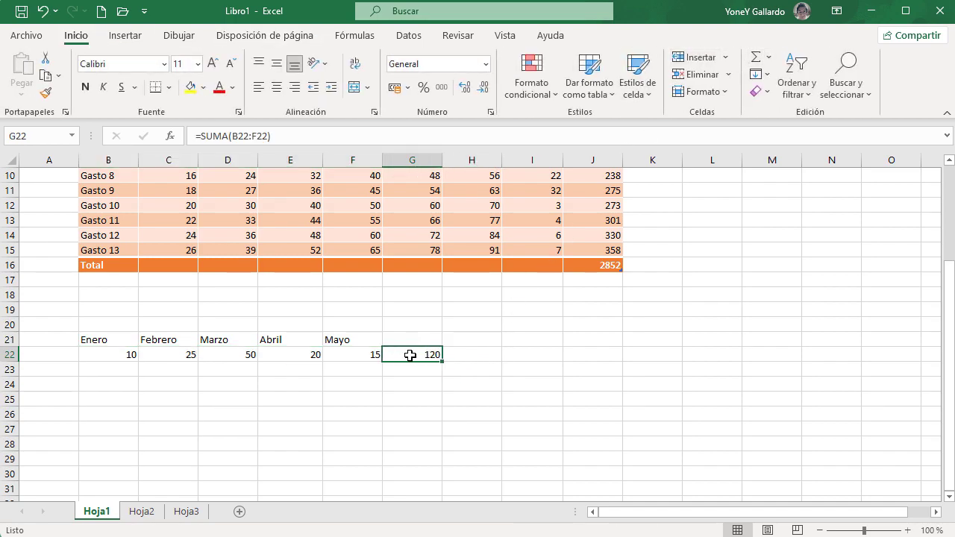
Change the Mayo value in F22 to 5 and the Marzo value in D22 to 40.
click(306, 354)
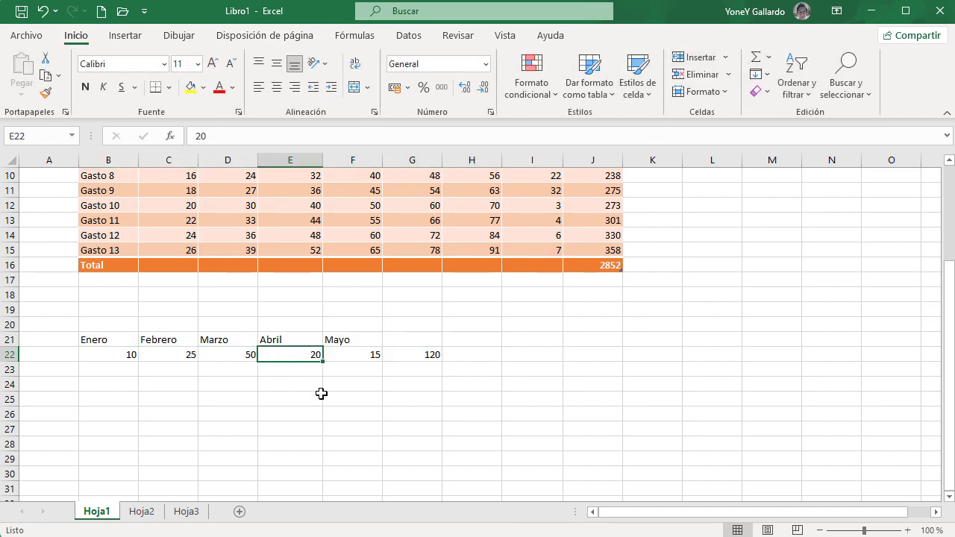
click(362, 351)
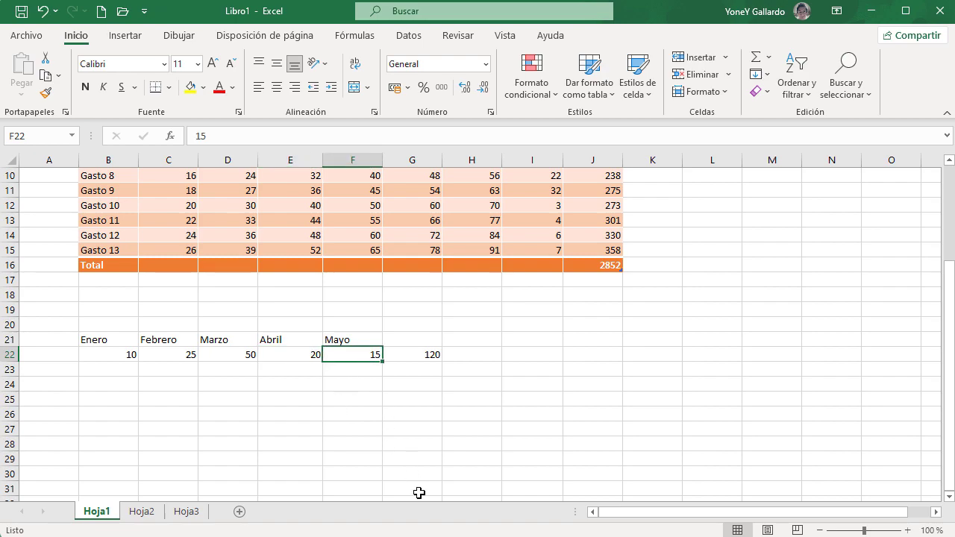
text(5)
key(Return)
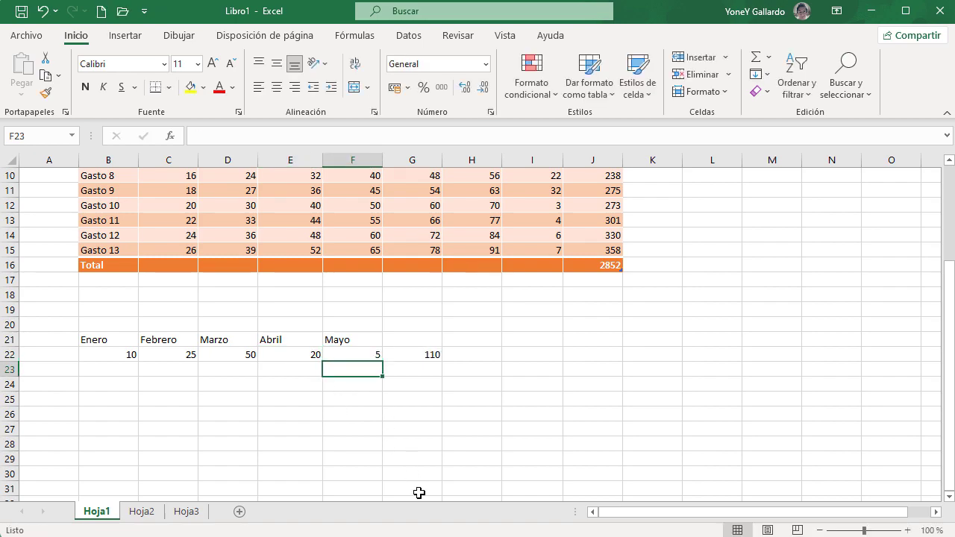
click(229, 357)
text(40)
key(Return)
Delete the sum formula from G22.
click(427, 357)
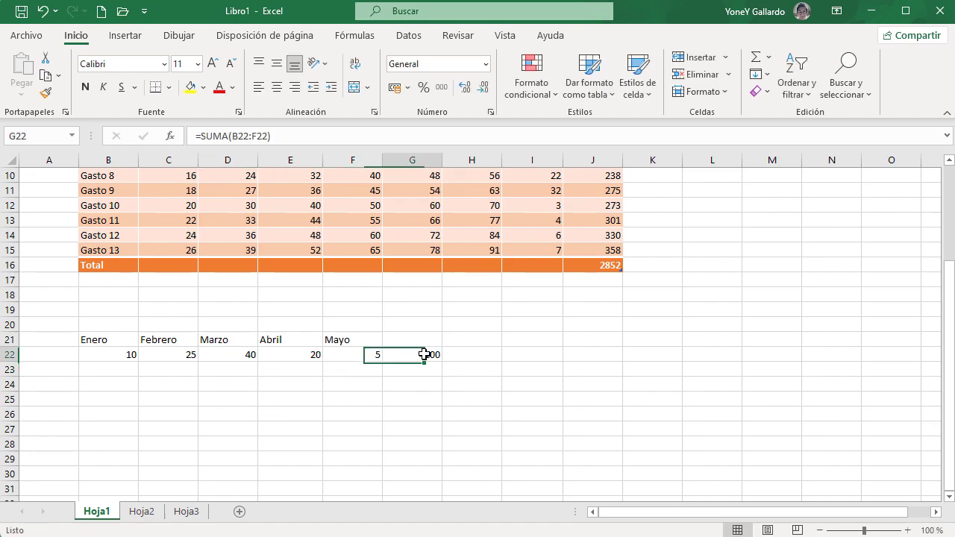
key(Delete)
click(427, 457)
Insert a 3D pie chart (Circular 3D) of B21:F22 and place it beside the month data, below the expense table.
drag(107, 339, 355, 358)
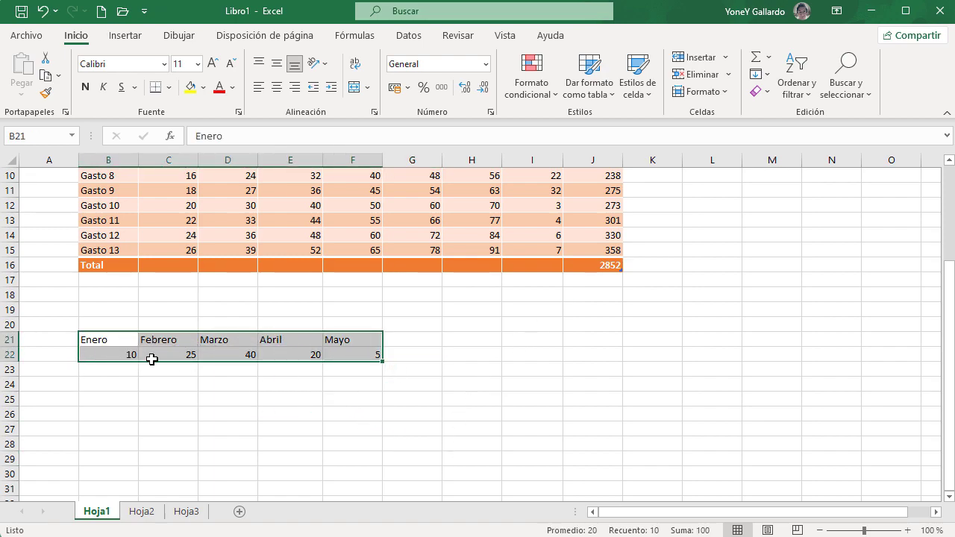
click(139, 39)
click(329, 83)
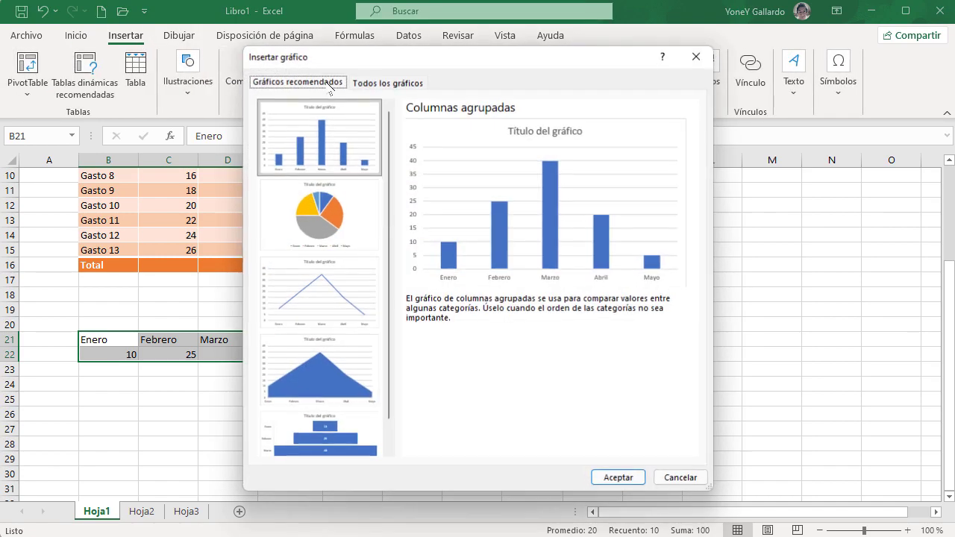
click(326, 215)
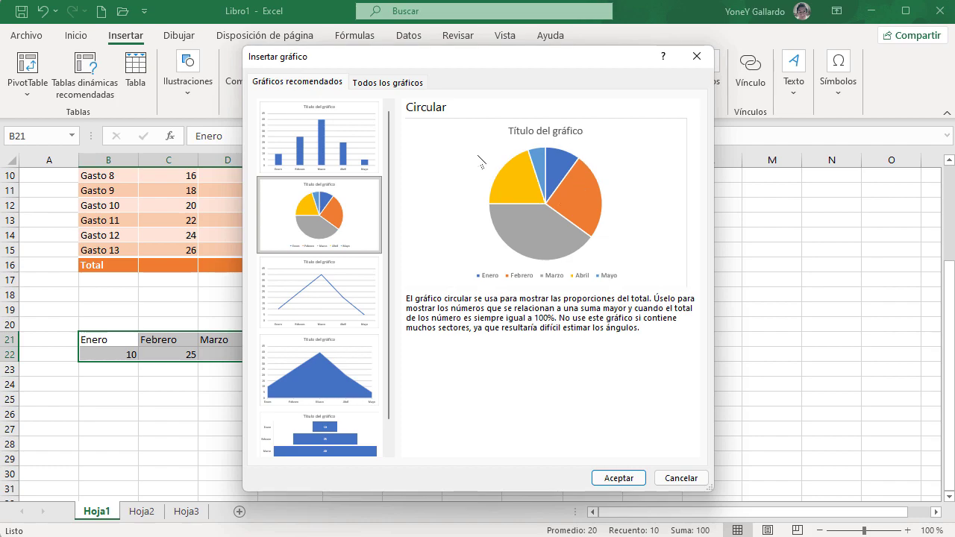
click(400, 83)
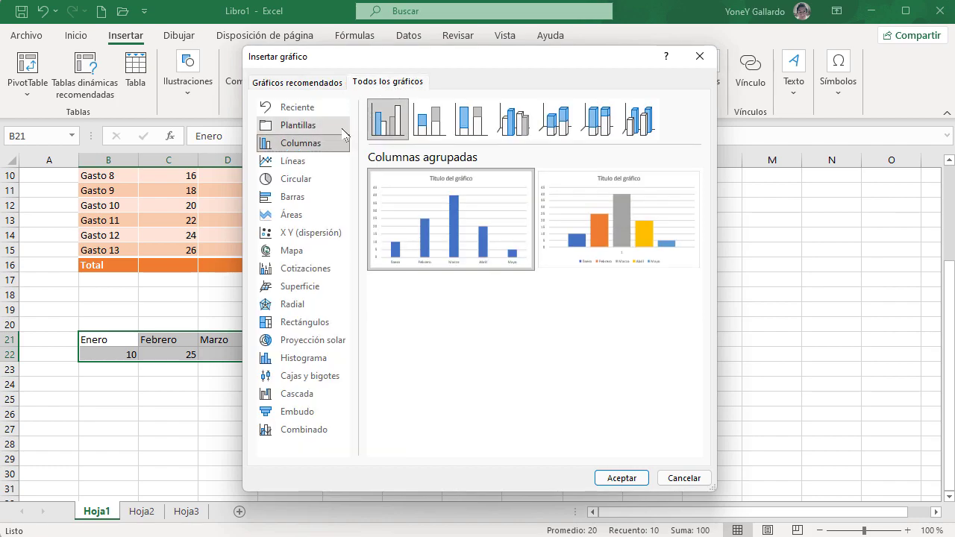
click(307, 179)
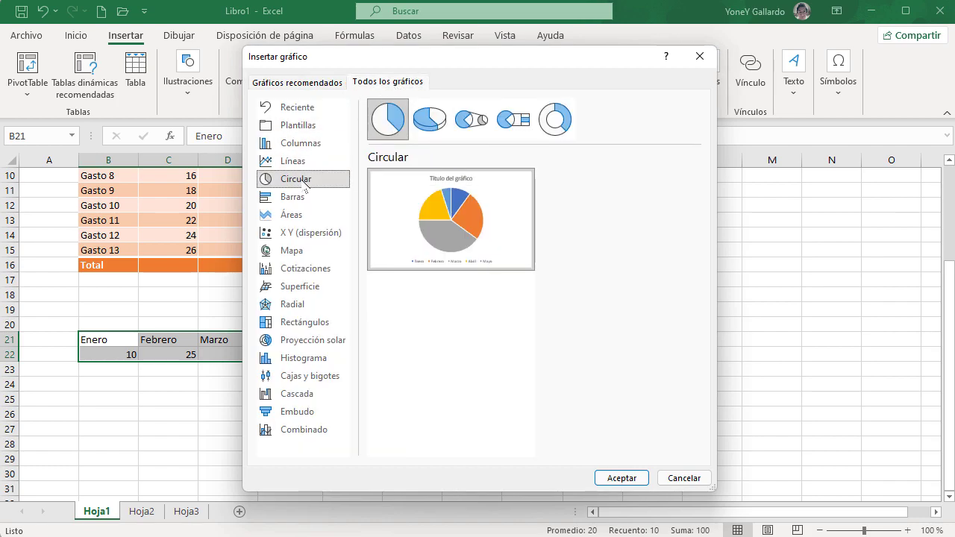
click(438, 125)
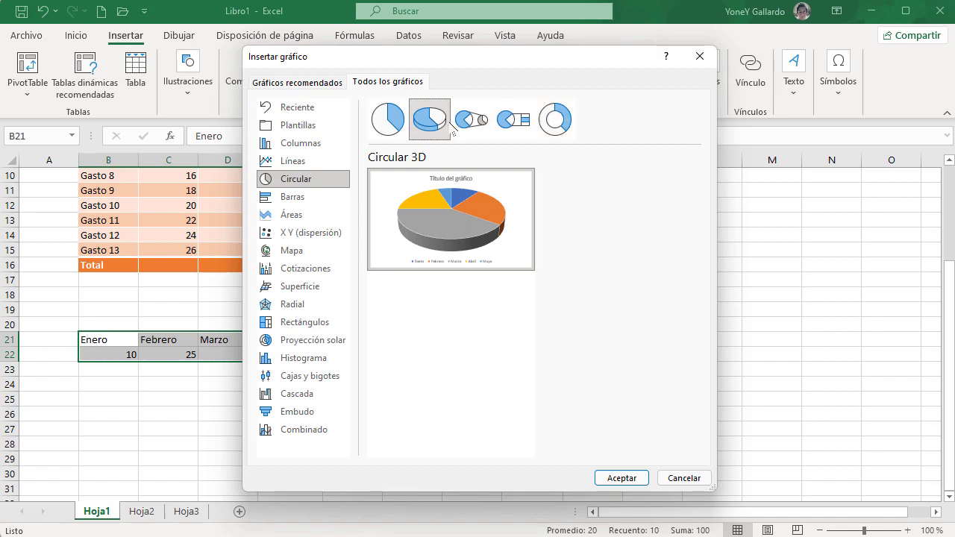
click(621, 477)
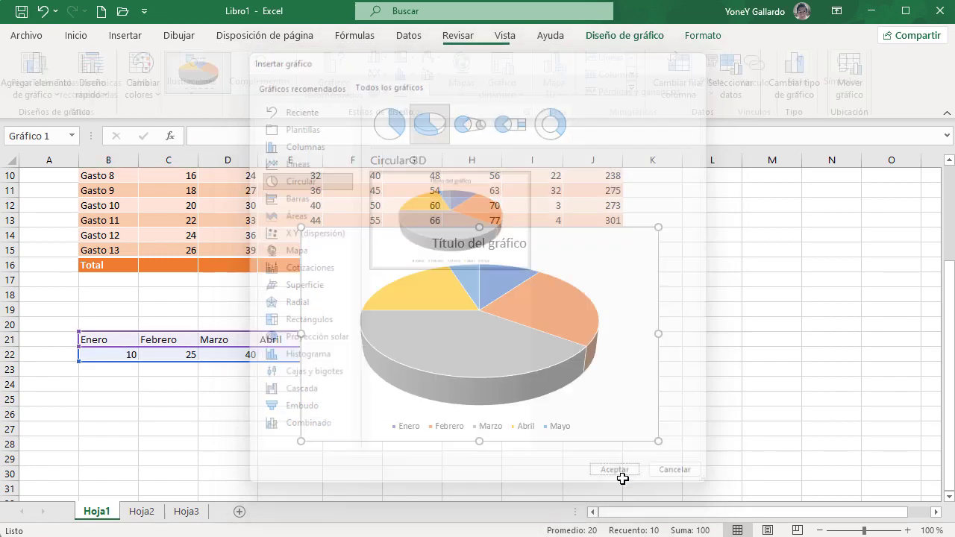
drag(594, 258, 695, 300)
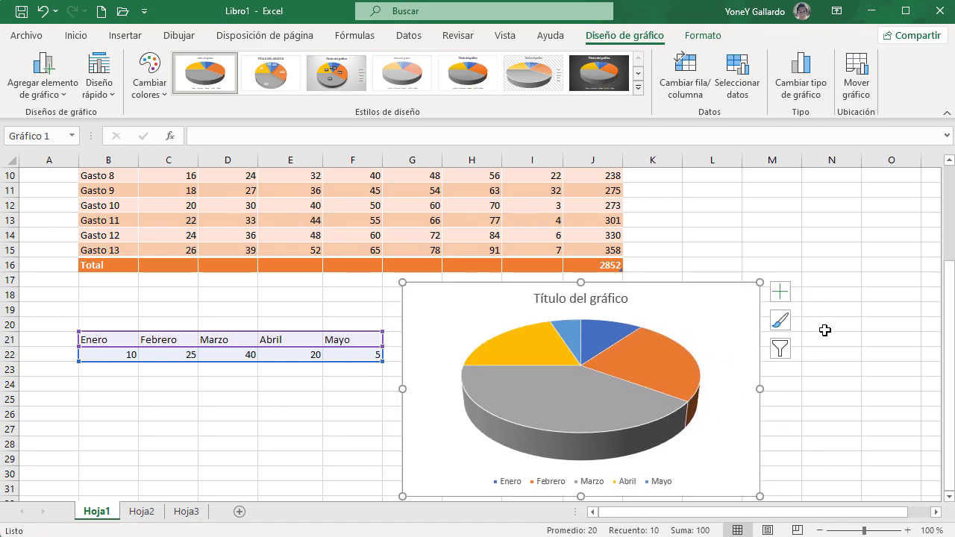
Replace the pie chart's placeholder title with "GASTOS POR MES".
drag(952, 302, 952, 315)
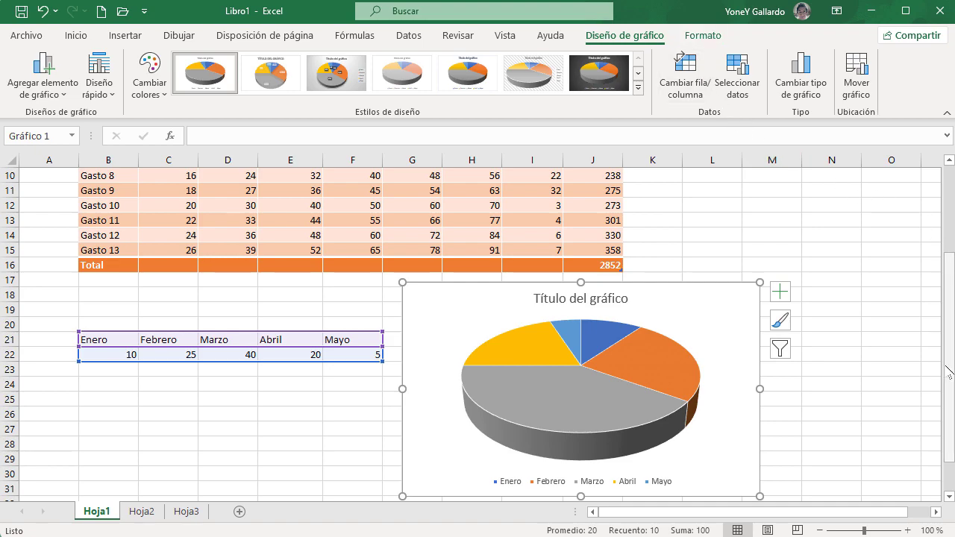
click(949, 497)
scroll(950, 497, down, 1)
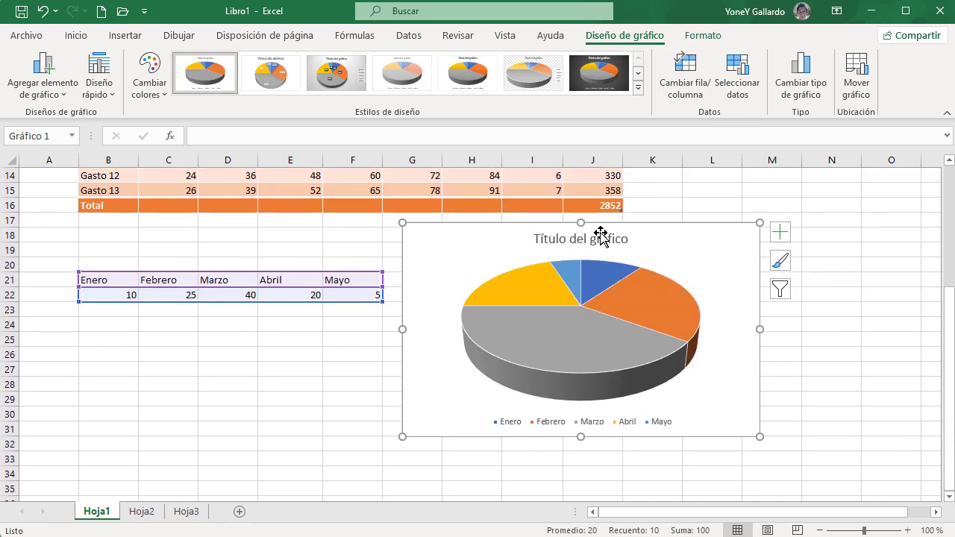
click(612, 240)
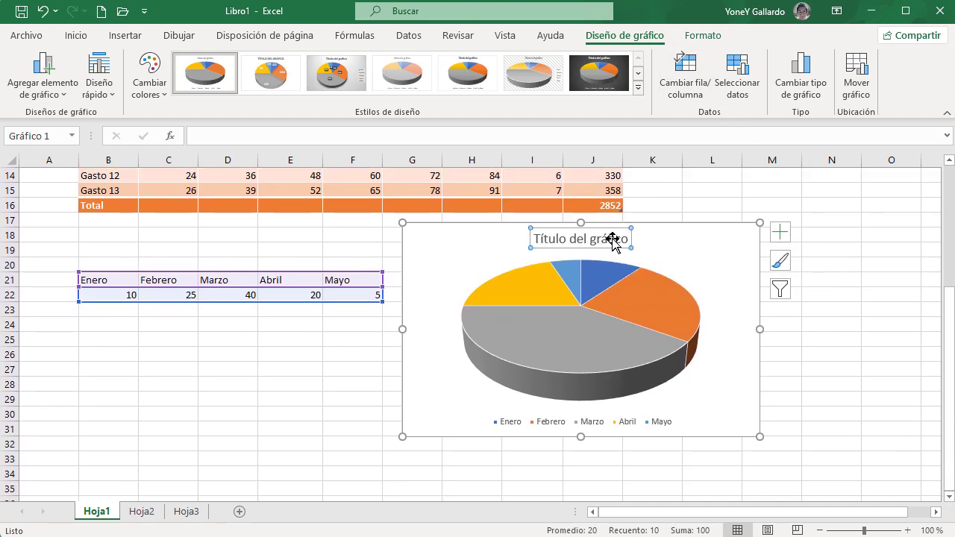
click(610, 239)
double_click(610, 238)
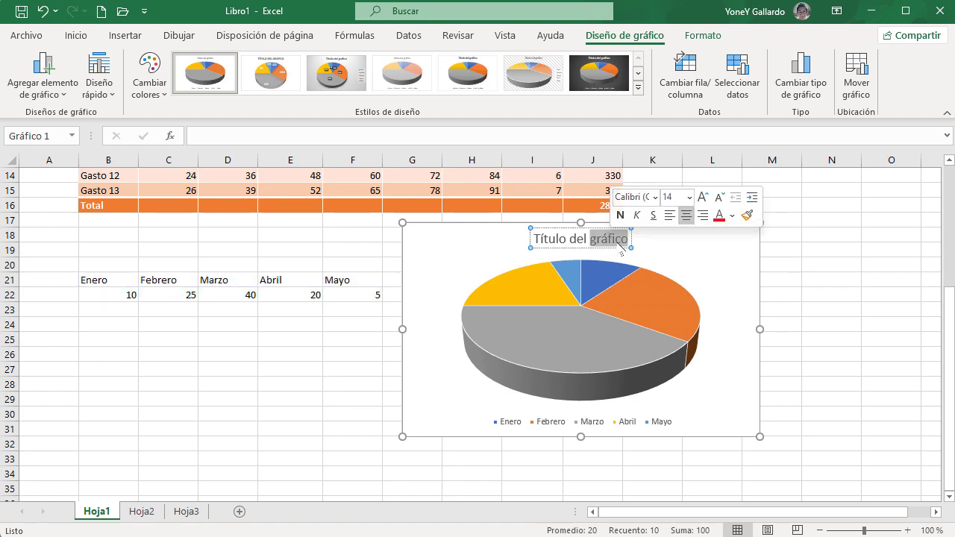
key(BackSpace)
key(BackSpace)
key(BackSpace)
key(BackSpace)
key(BackSpace)
key(BackSpace)
key(BackSpace)
key(BackSpace)
key(BackSpace)
key(BackSpace)
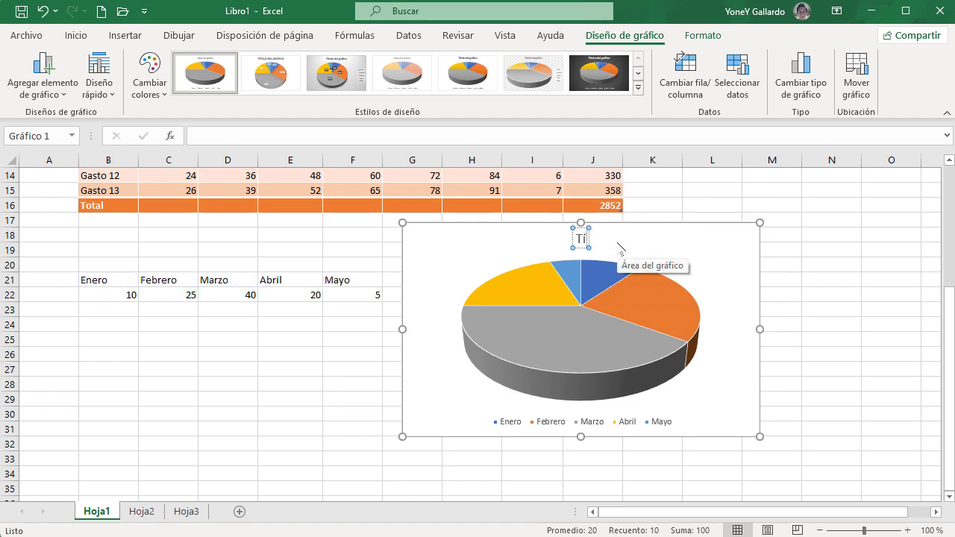
key(BackSpace)
text(GAST)
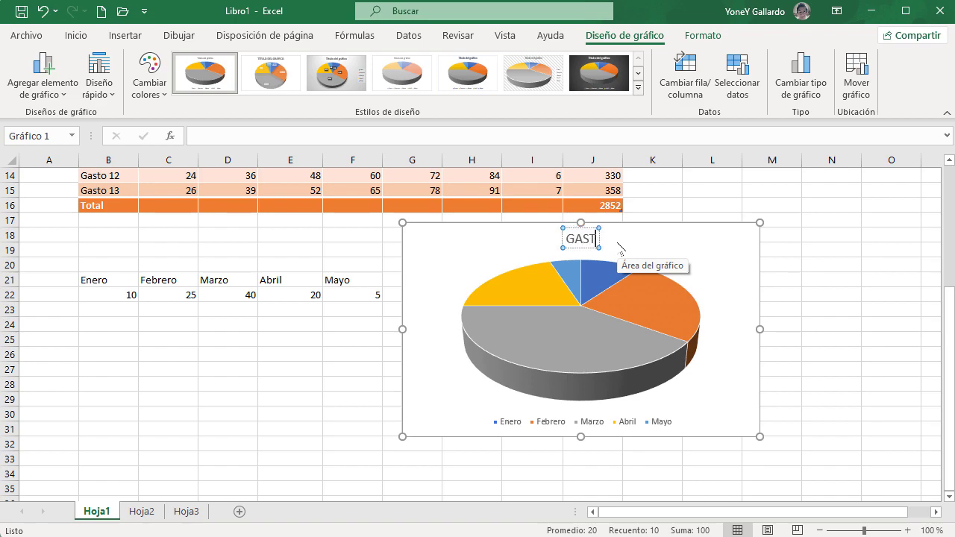
text(OS POR MES)
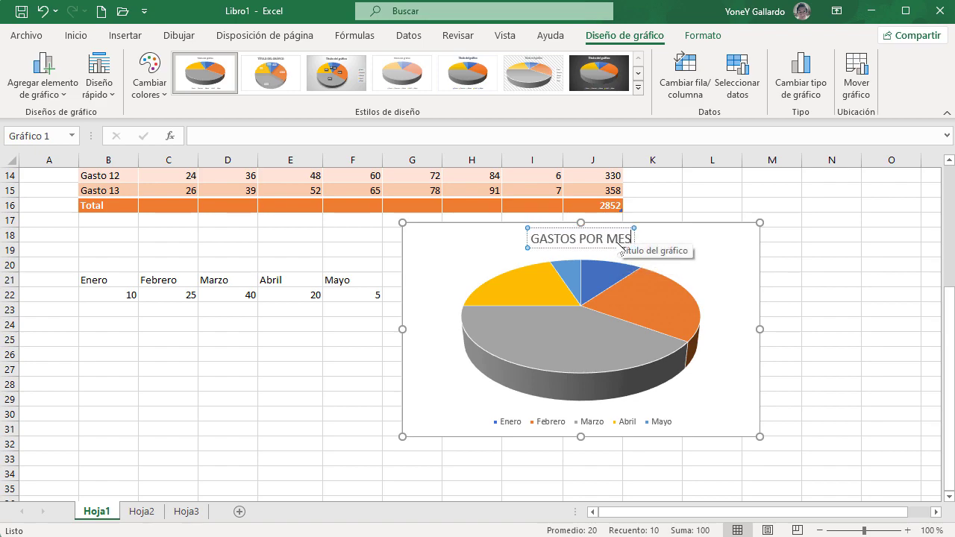
Remove the month legend (Leyenda) from the pie chart.
click(508, 425)
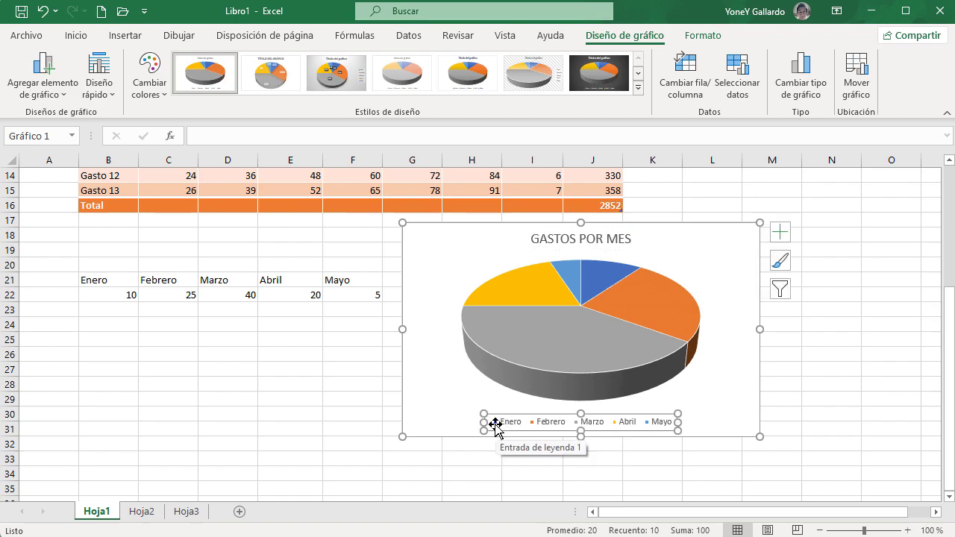
ctrl+scroll(797, 432, up, 3)
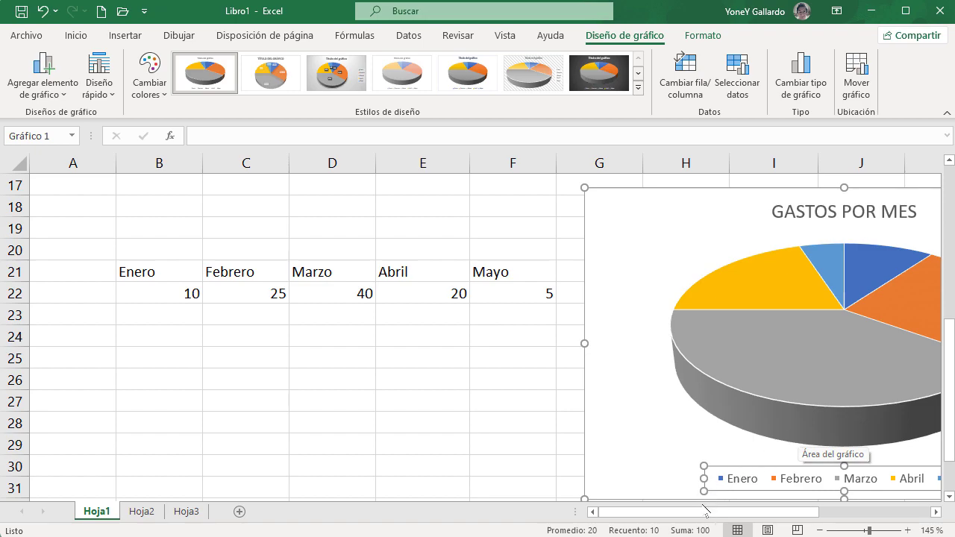
drag(704, 510, 795, 511)
drag(950, 345, 950, 355)
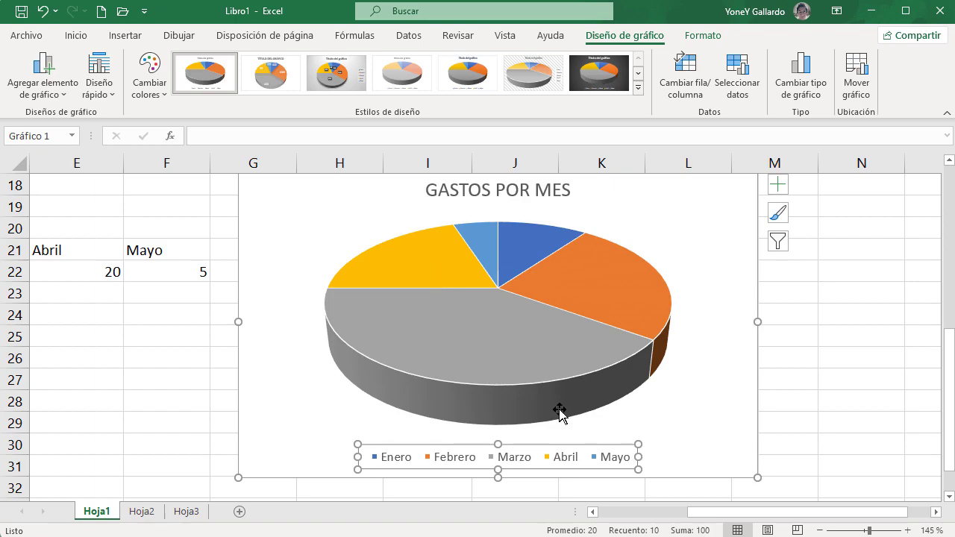
mouse_move(479, 238)
click(778, 185)
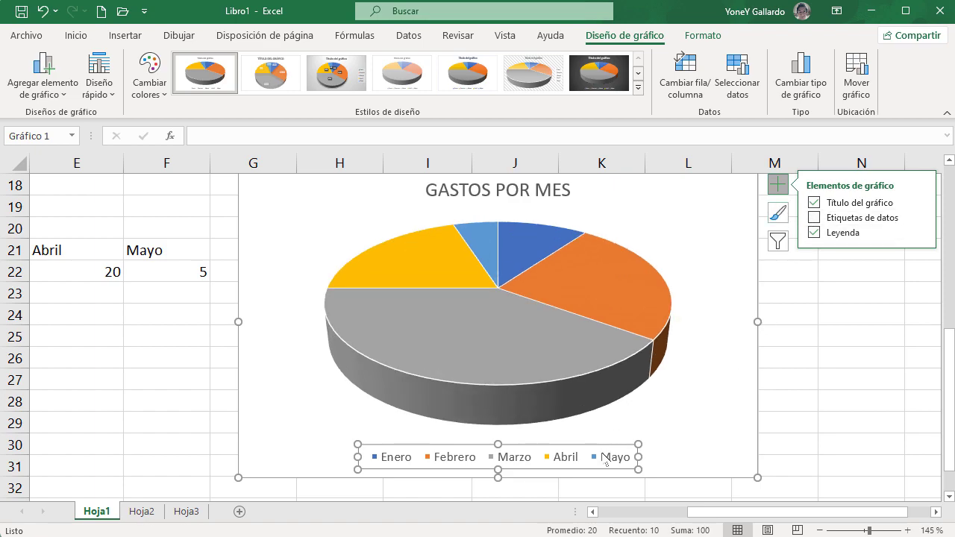
click(814, 235)
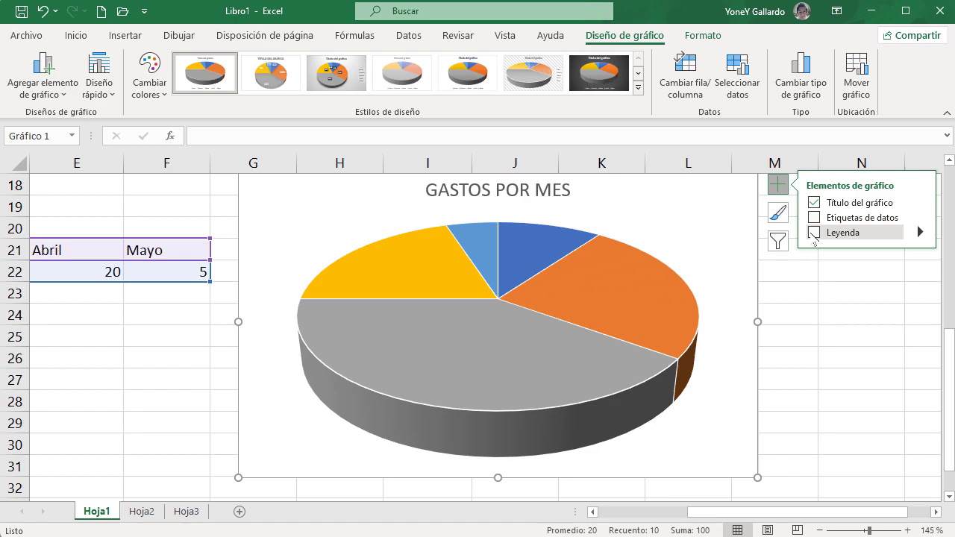
Add the legend (Leyenda) back to the GASTOS POR MES pie chart.
ctrl+scroll(800, 320, down, 3)
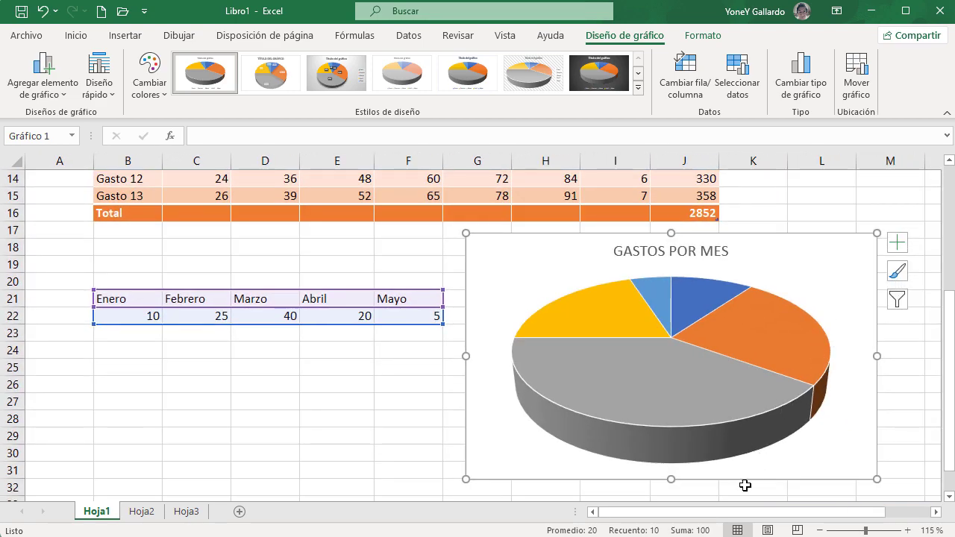
drag(751, 511, 817, 512)
click(759, 242)
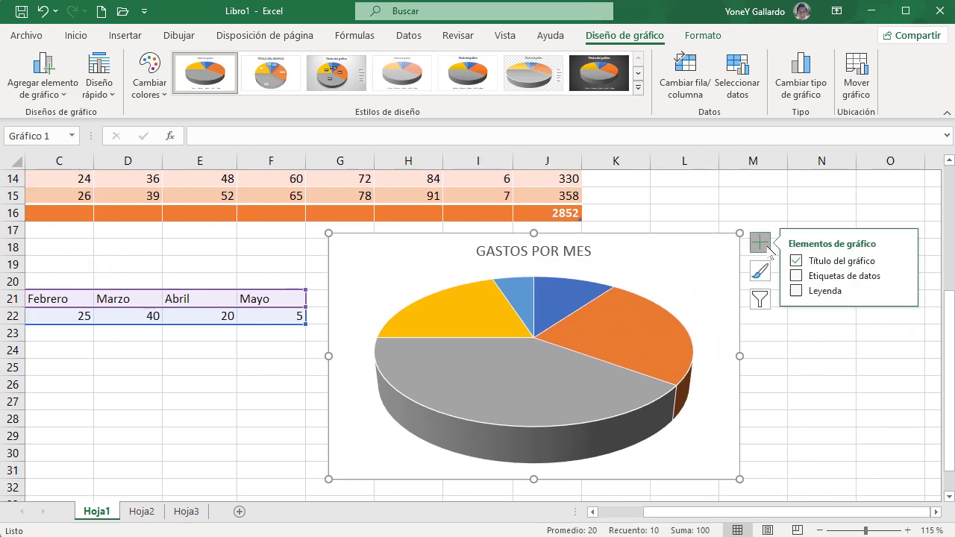
click(795, 291)
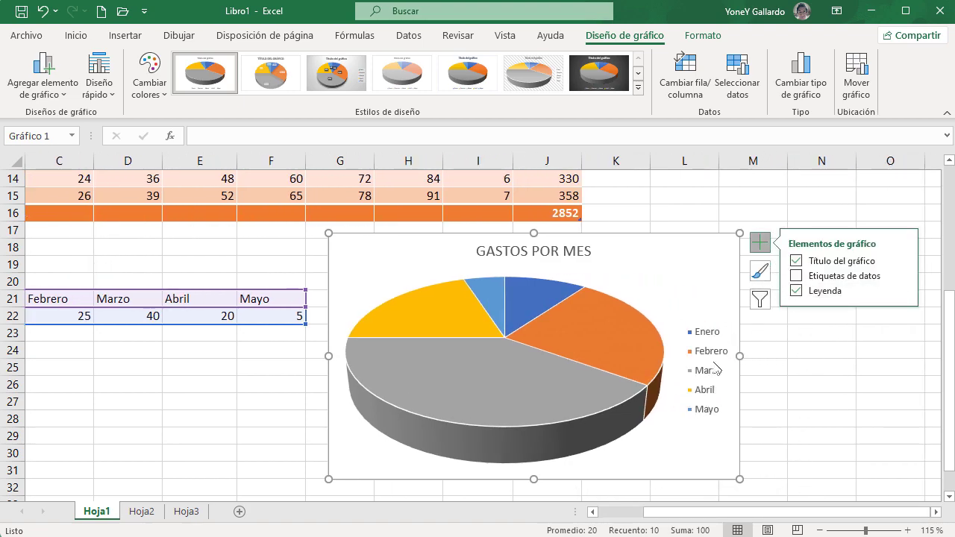
Add data labels to the pie chart as data callouts showing each month and its percentage.
mouse_move(903, 276)
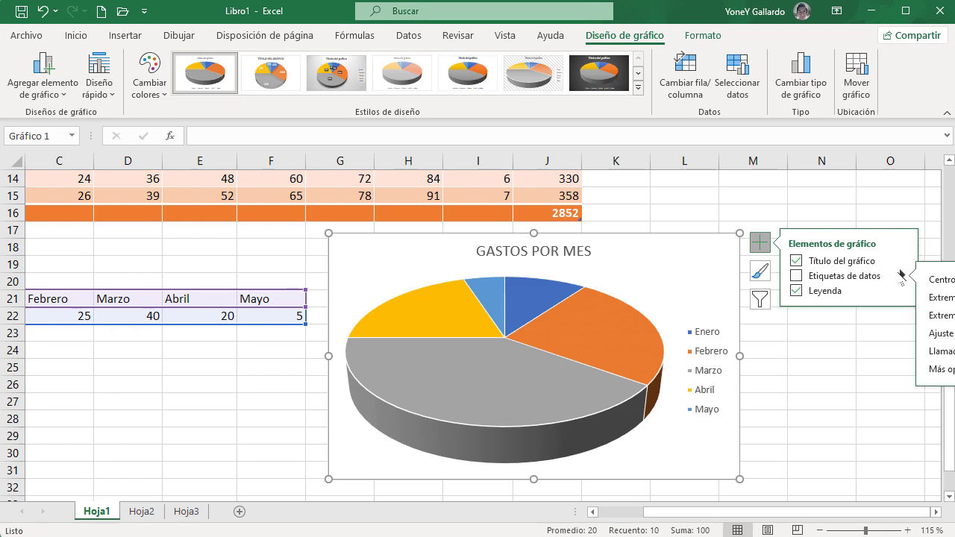
click(935, 351)
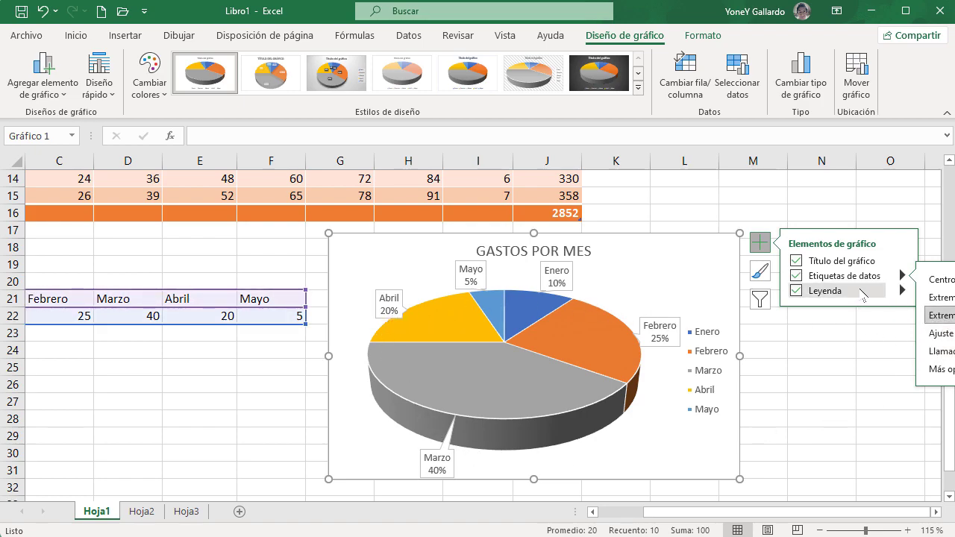
Look over the legend position options and preview alternative chart styles, such as Estilo 7, on the pie chart.
click(901, 291)
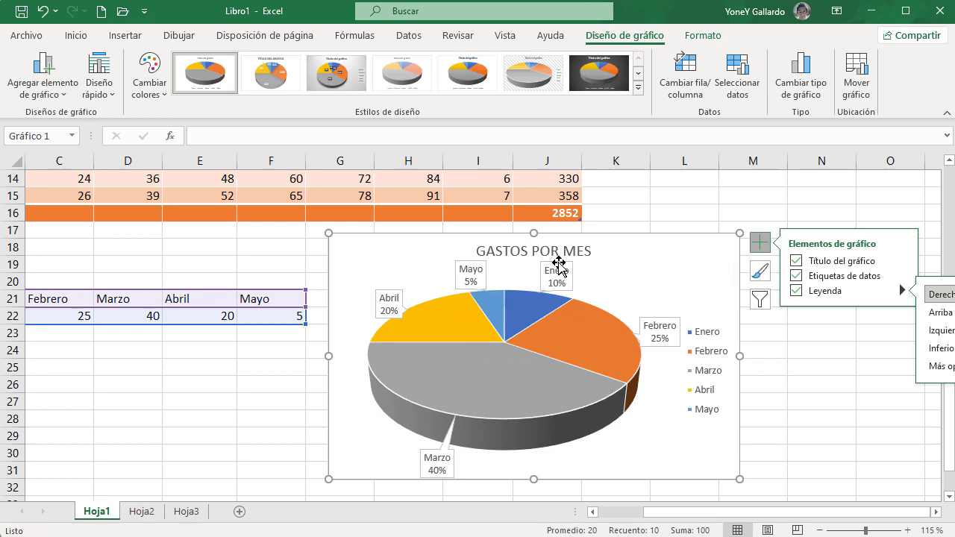
click(759, 274)
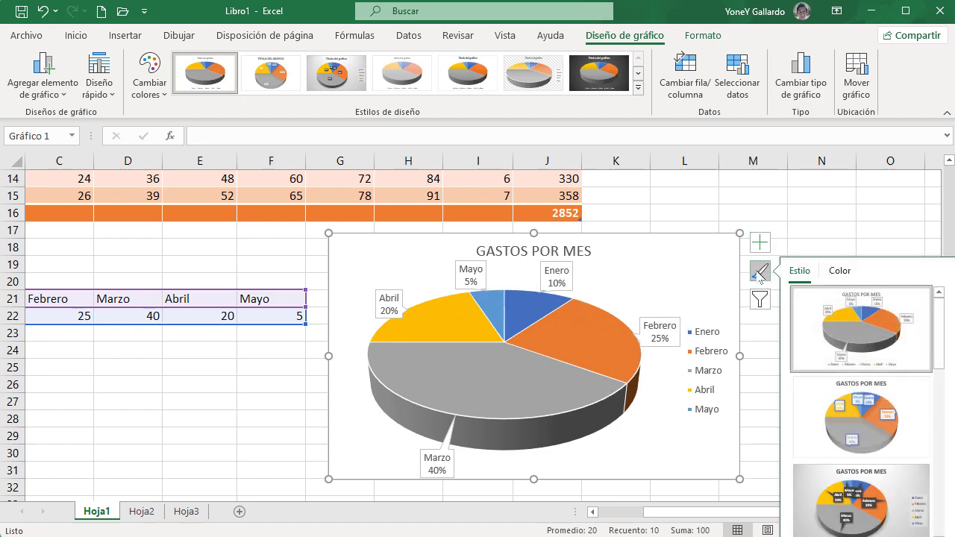
scroll(862, 337, down, 3)
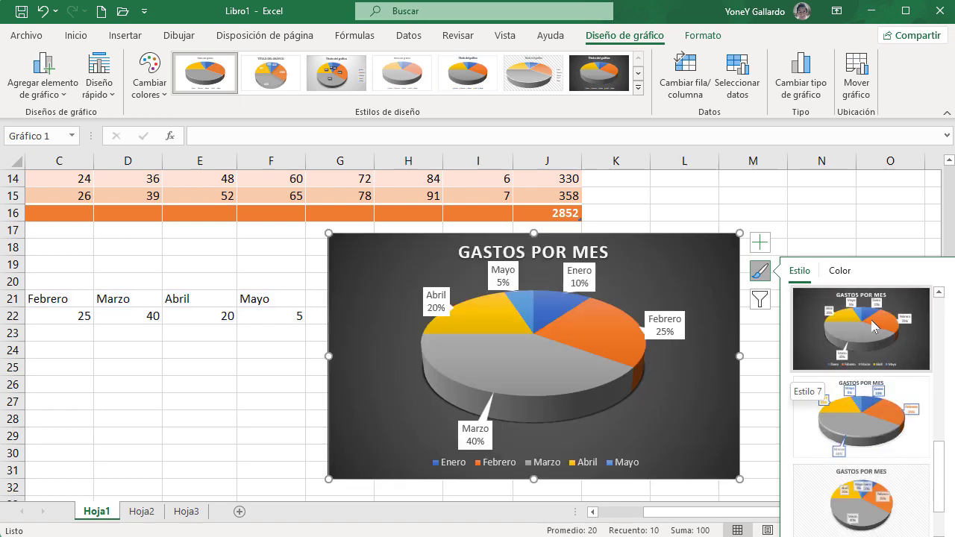
Filter the Enero category out of the pie chart.
click(759, 299)
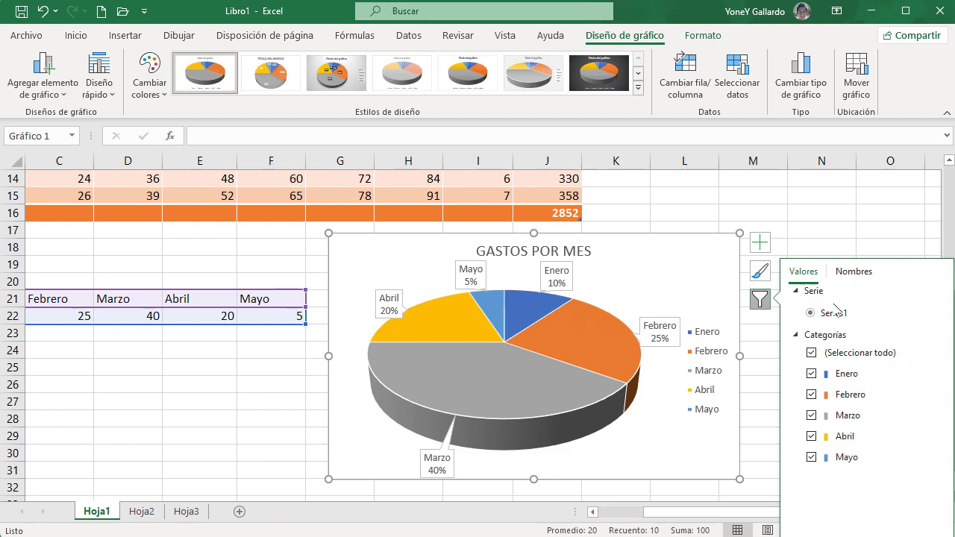
click(811, 374)
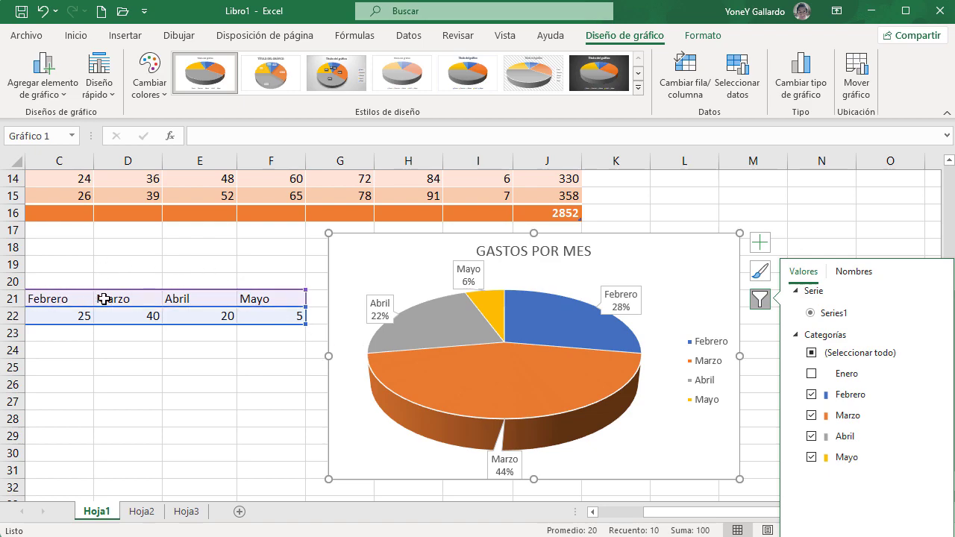
drag(694, 512, 647, 511)
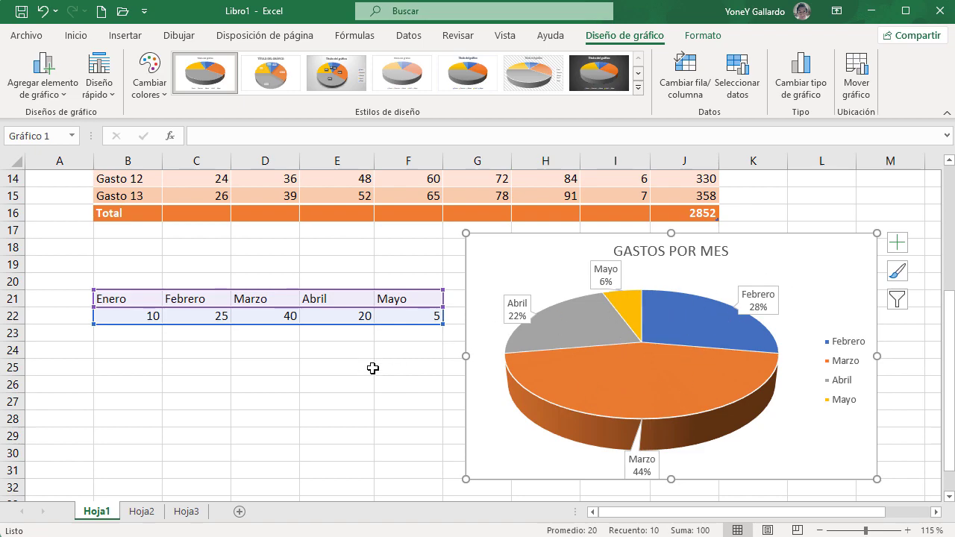
Preview the recommended charts for the weekly expense table, including the clustered column, line and area suggestions.
scroll(373, 364, up, 4)
scroll(373, 373, up, 1)
click(339, 282)
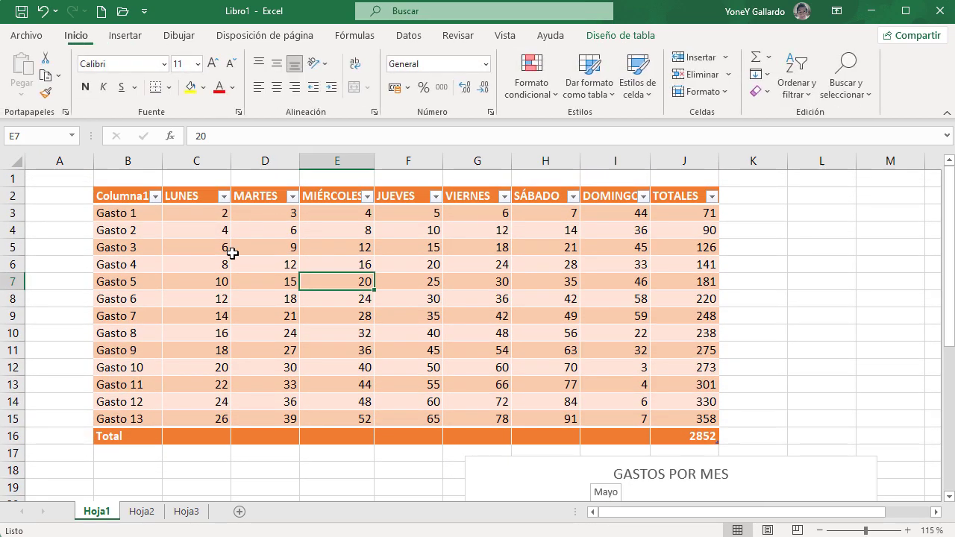
click(125, 35)
click(342, 84)
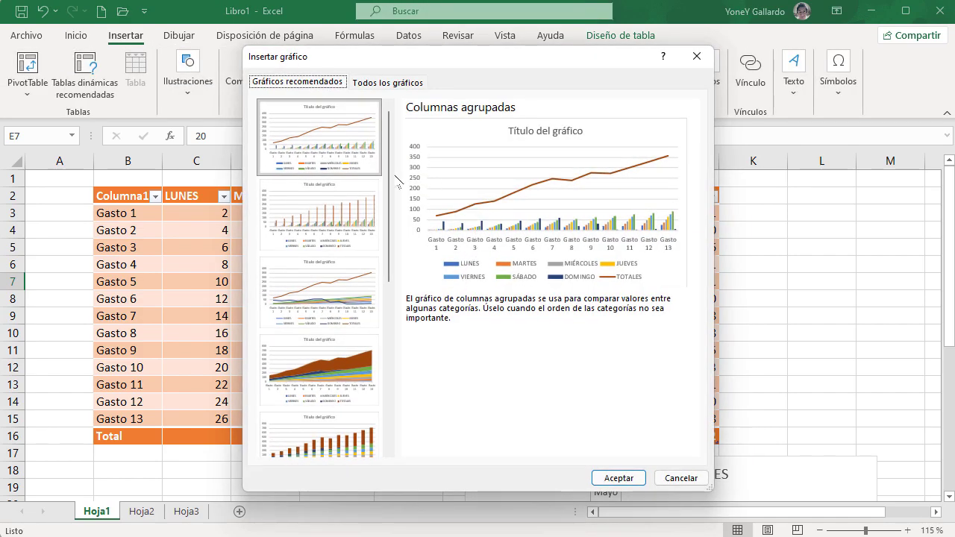
click(329, 223)
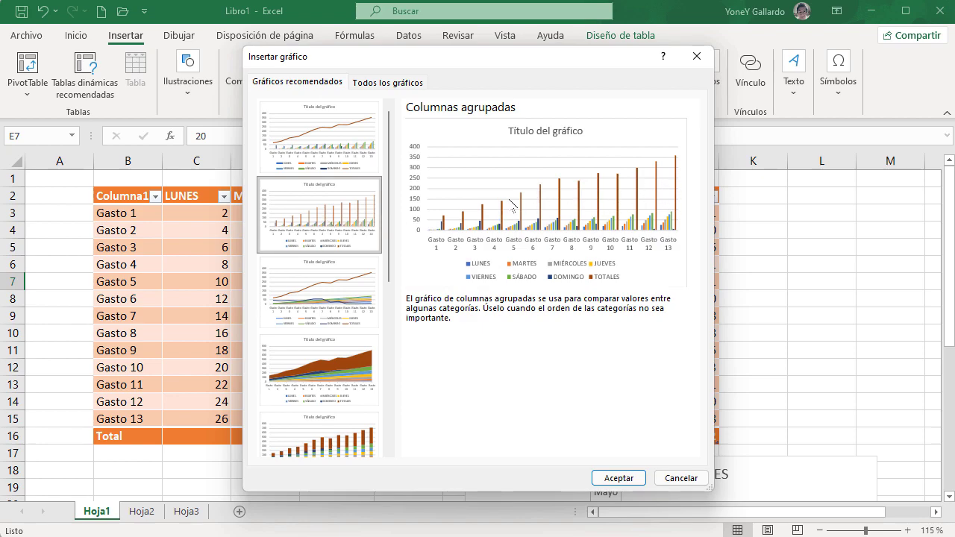
click(299, 295)
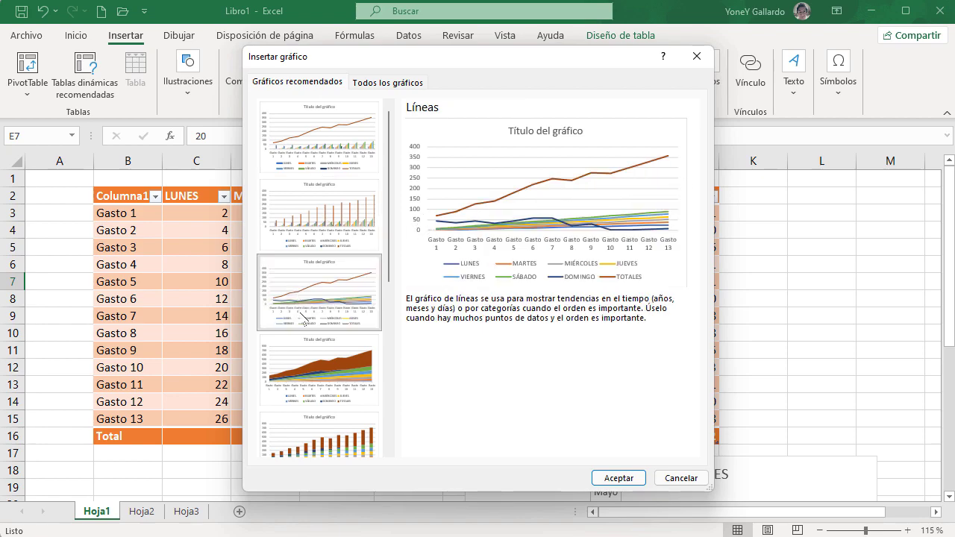
click(315, 381)
Insert a 3D clustered column chart (Columna agrupada 3D) of the expense table and shift its title to the chart's upper-right corner.
click(386, 82)
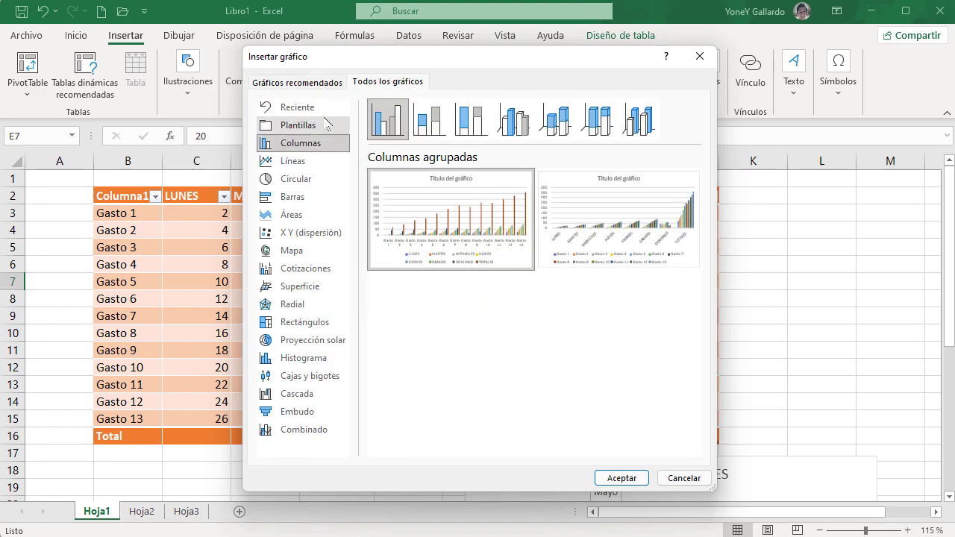
click(291, 198)
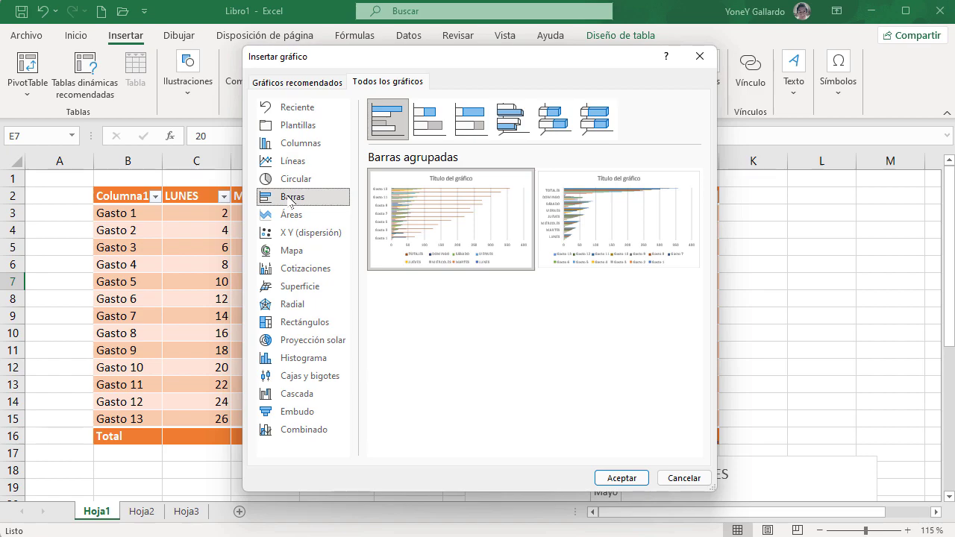
click(303, 143)
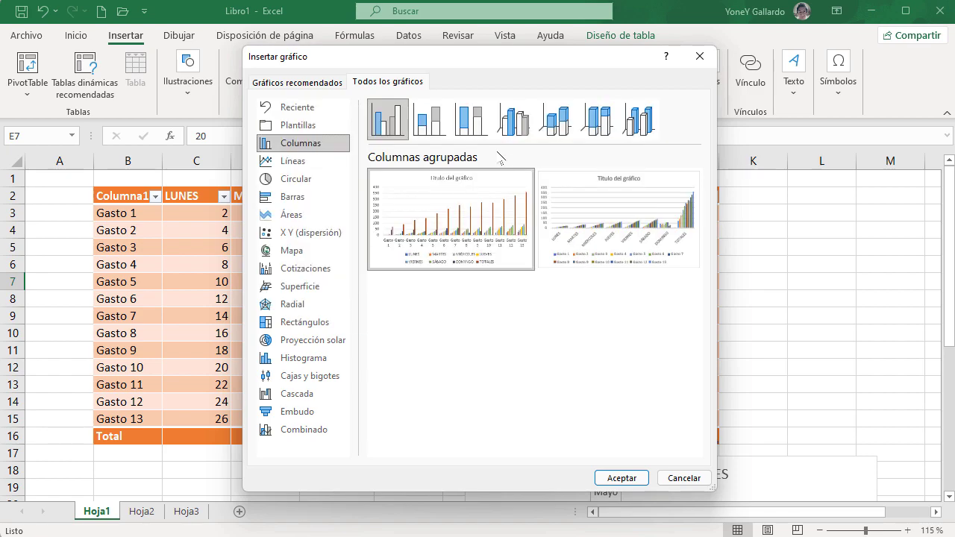
click(513, 119)
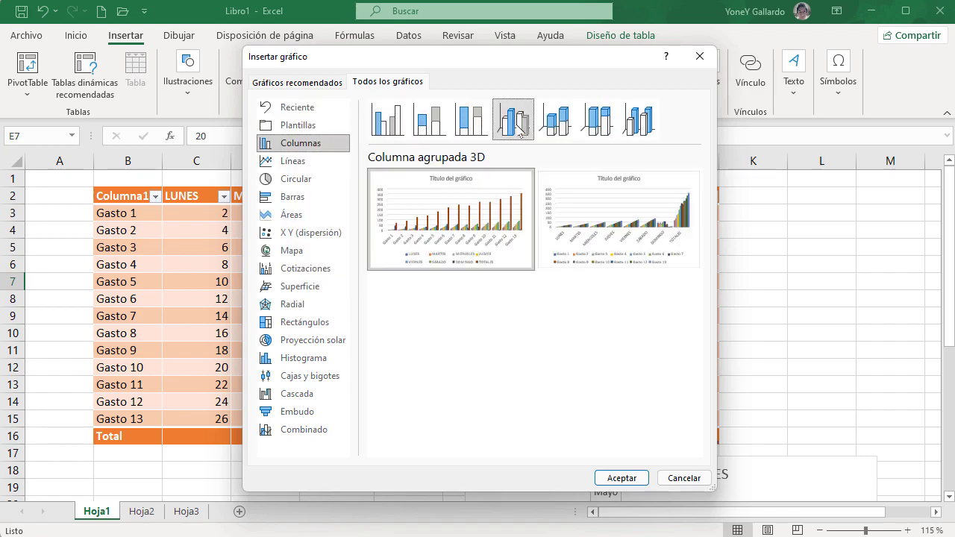
click(606, 123)
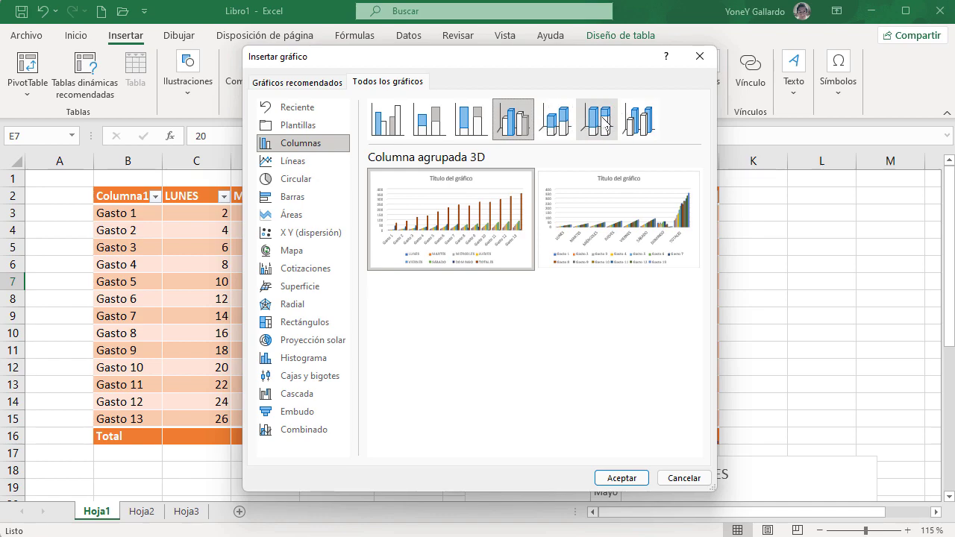
click(559, 123)
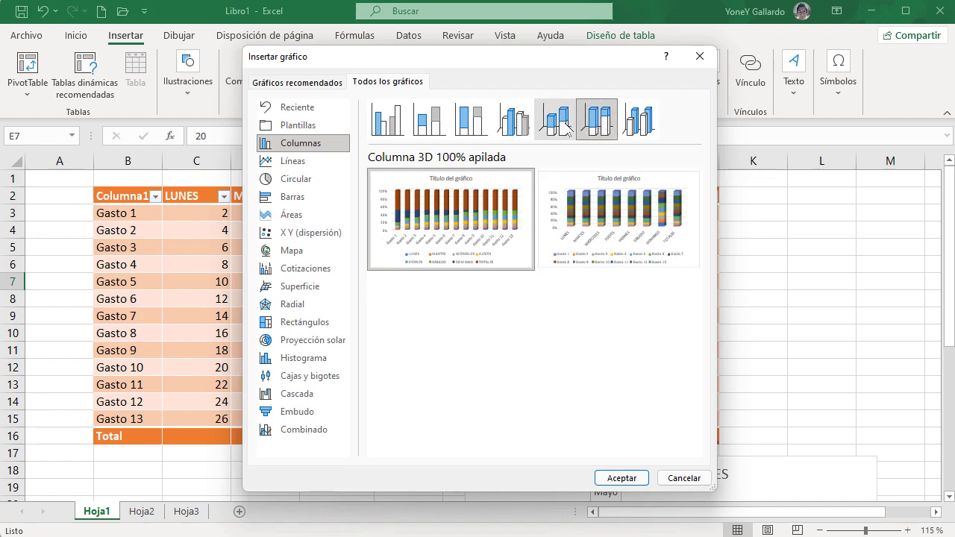
click(520, 125)
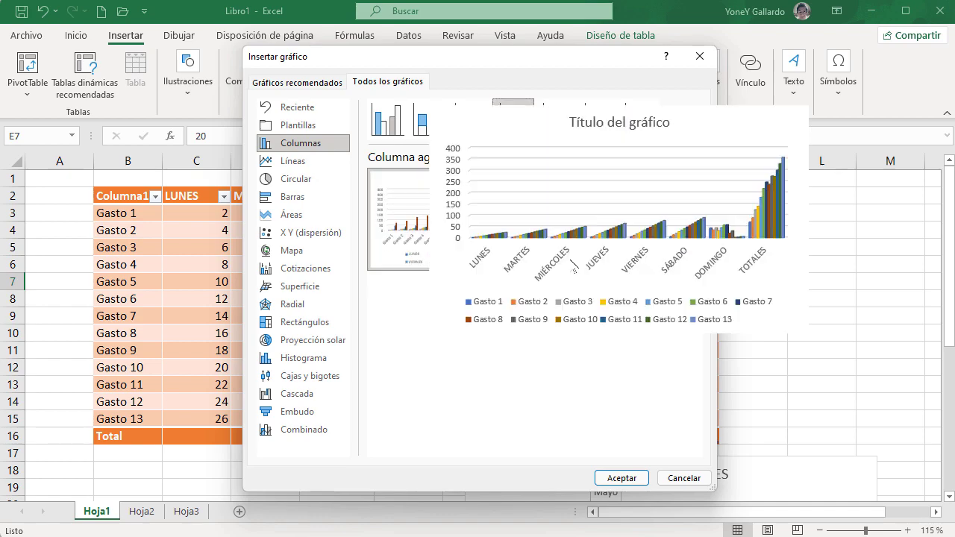
click(609, 478)
drag(527, 230, 785, 223)
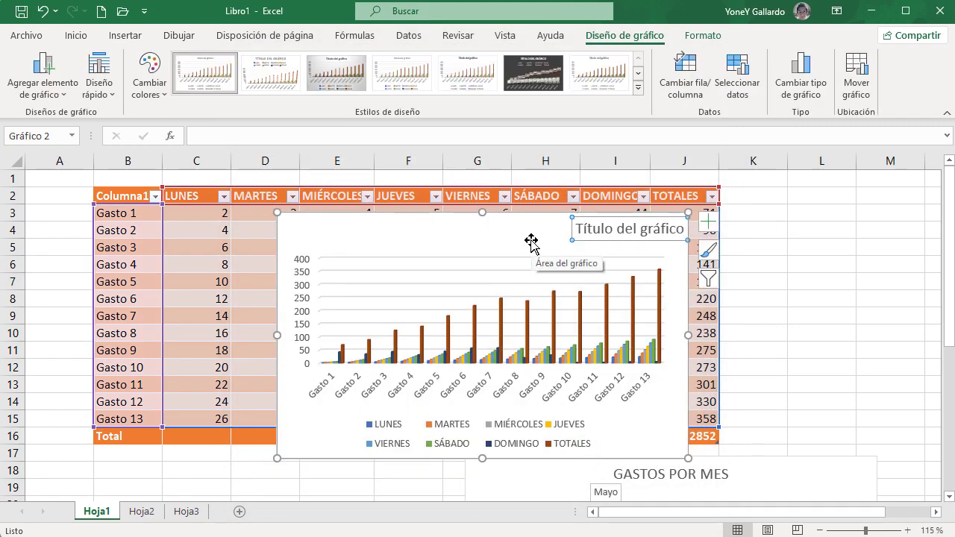
Undo the chart title shift and move the whole 3D column chart to the empty area beside the expense table.
key(ctrl+z)
click(351, 236)
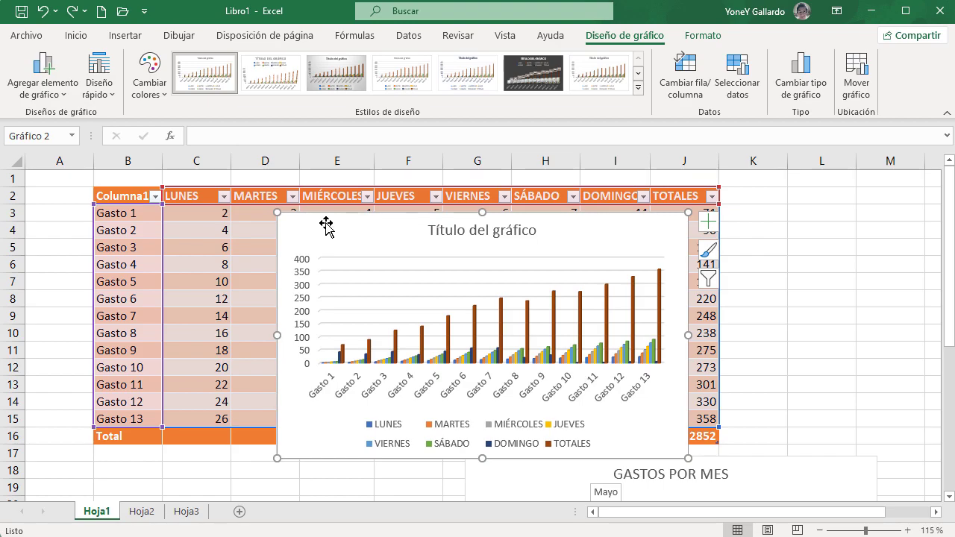
click(816, 256)
drag(620, 234, 920, 220)
key(ctrl+z)
drag(309, 231, 761, 207)
drag(731, 513, 762, 515)
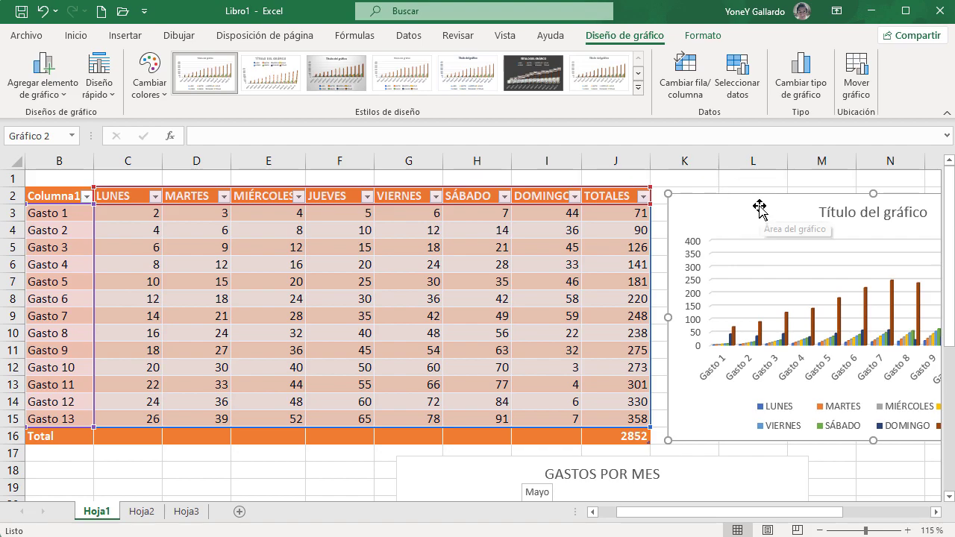
Cut the column chart, paste it at B2 of a new sheet, and enlarge it to span about B2 to I20.
key(Delete)
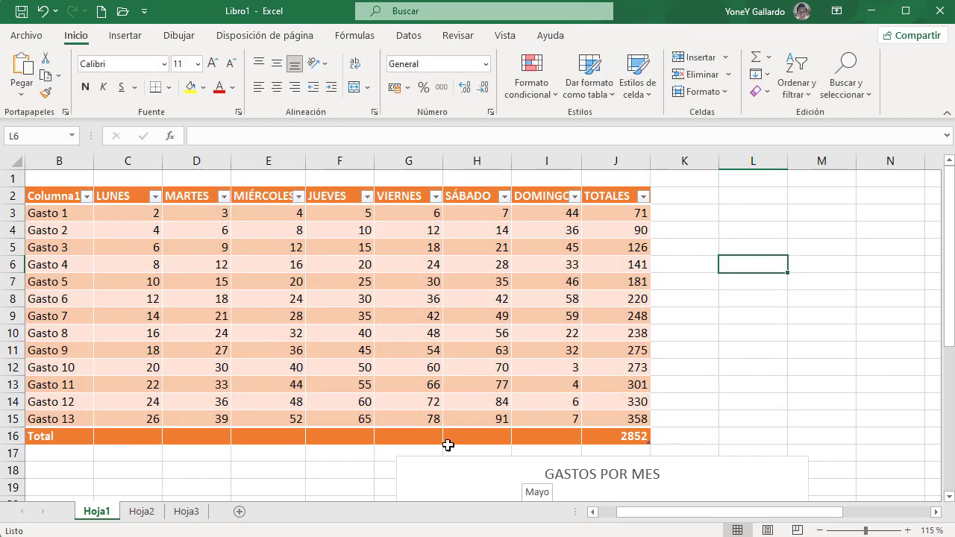
click(239, 512)
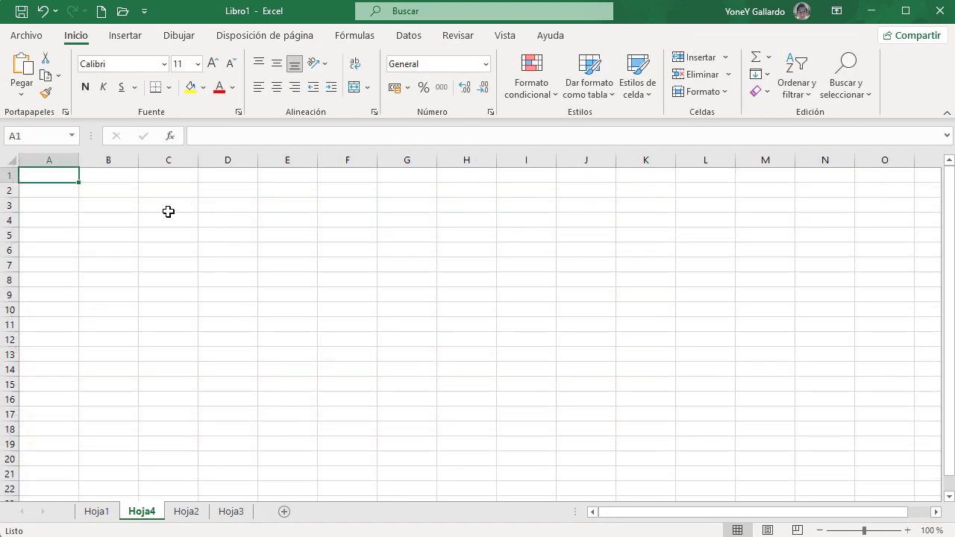
click(98, 195)
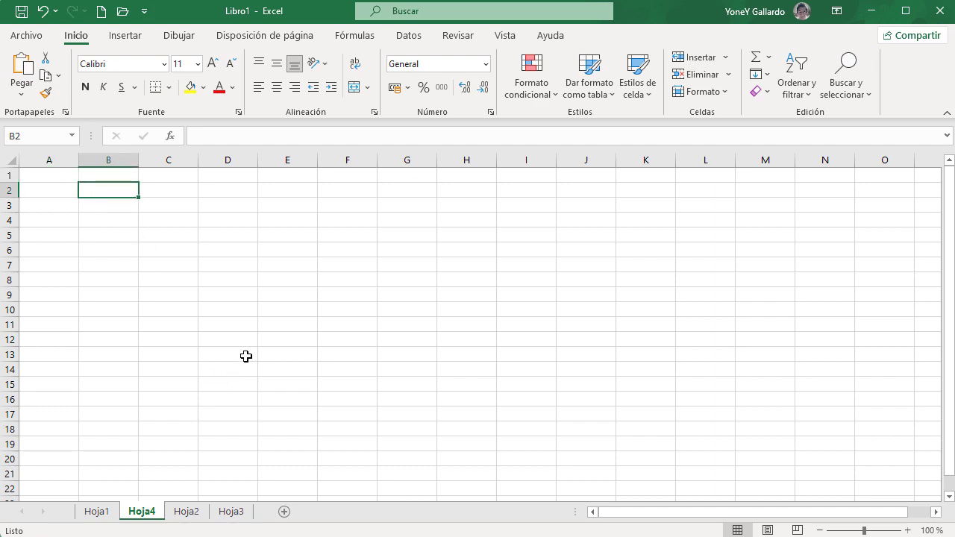
key(ctrl+v)
drag(437, 398, 558, 463)
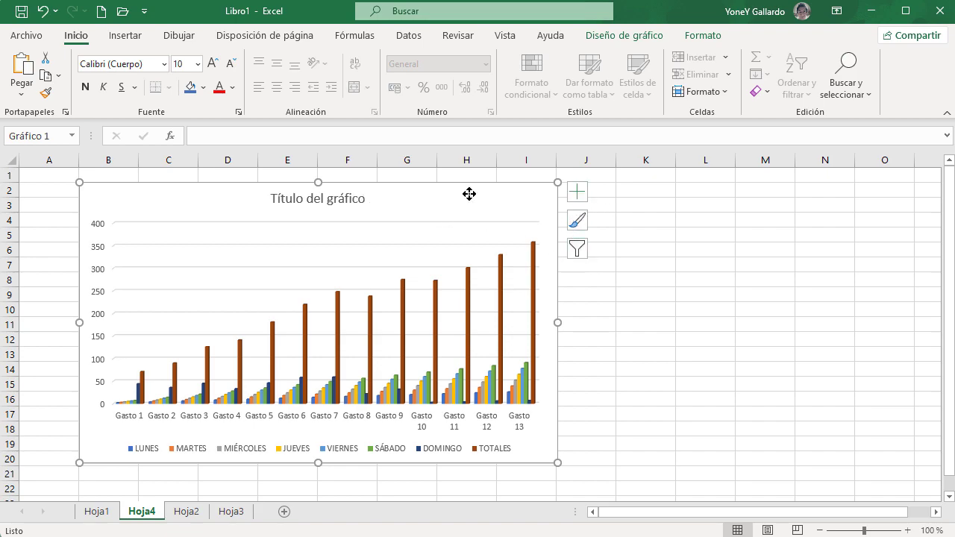
Apply the grey gradient chart style to the pasted column chart.
click(577, 220)
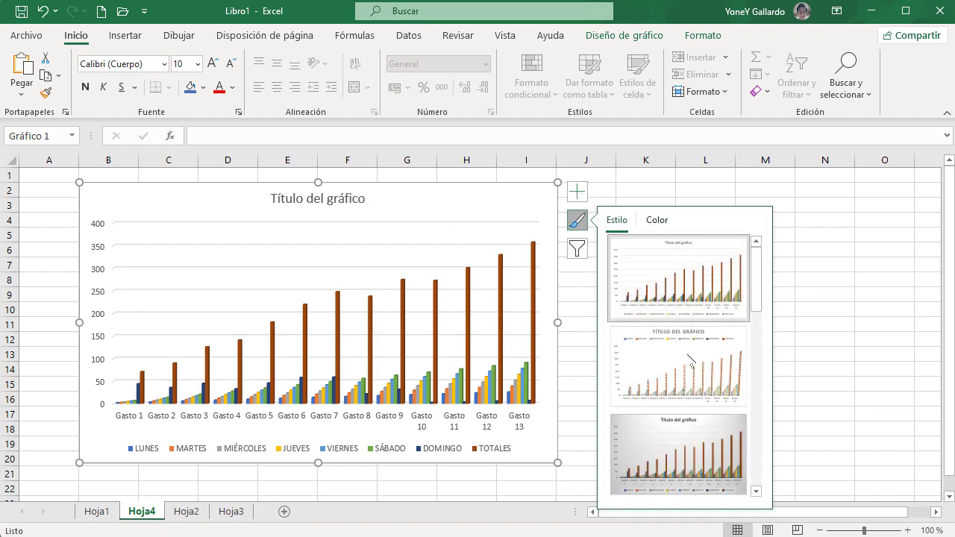
click(656, 454)
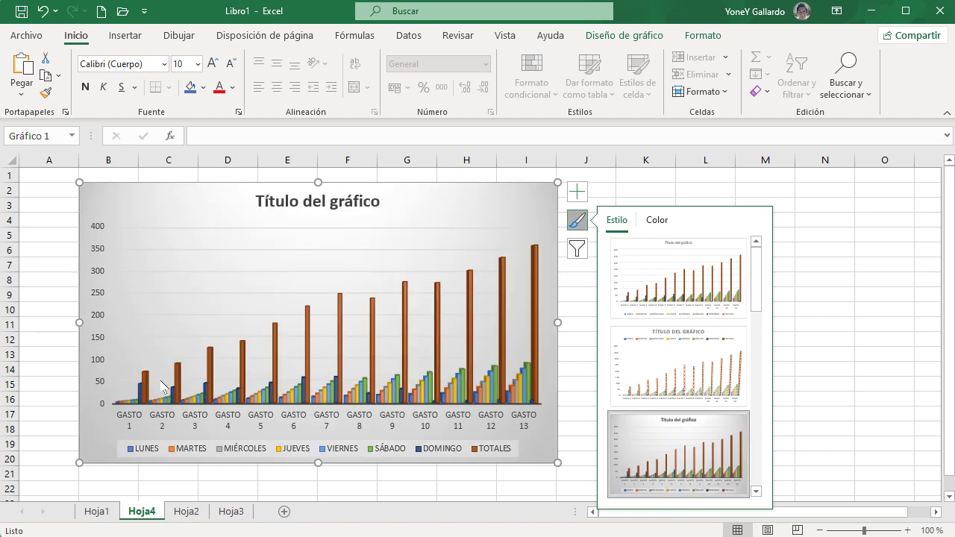
click(850, 284)
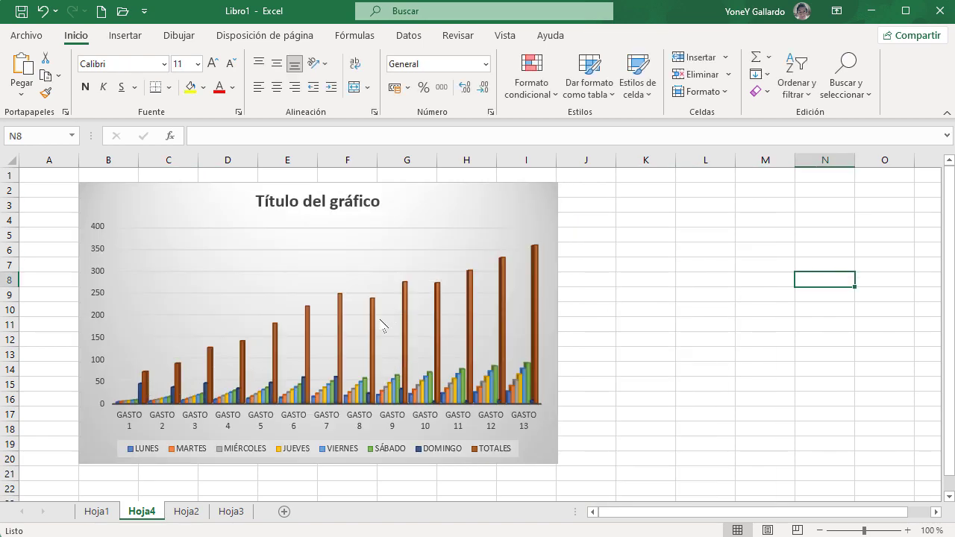
Apply the dark-background chart style with data labels to the column chart on Hoja4.
click(482, 247)
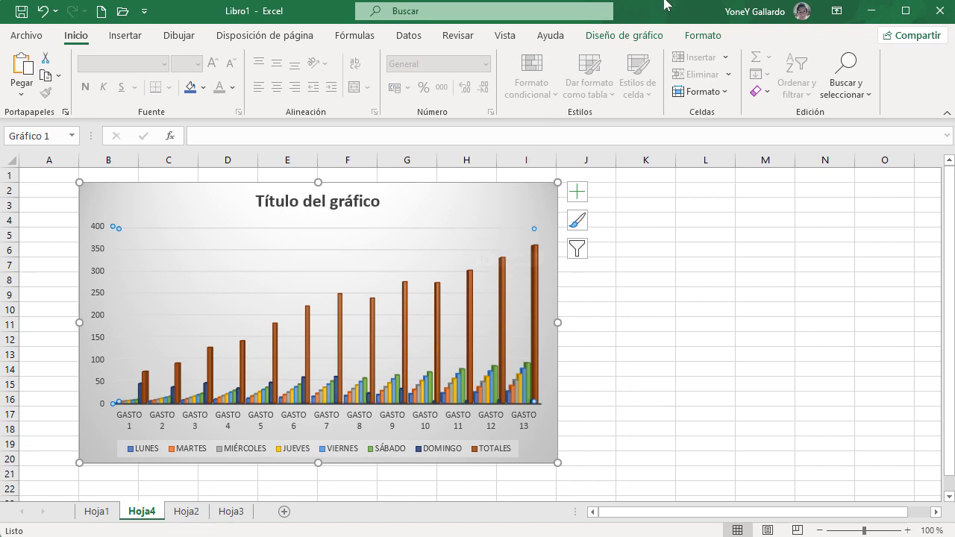
click(634, 35)
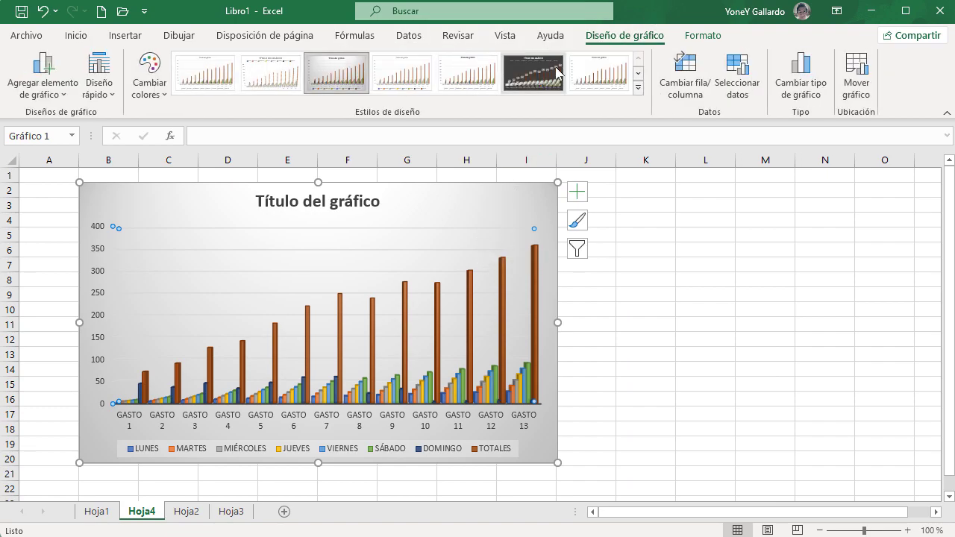
click(540, 75)
click(697, 38)
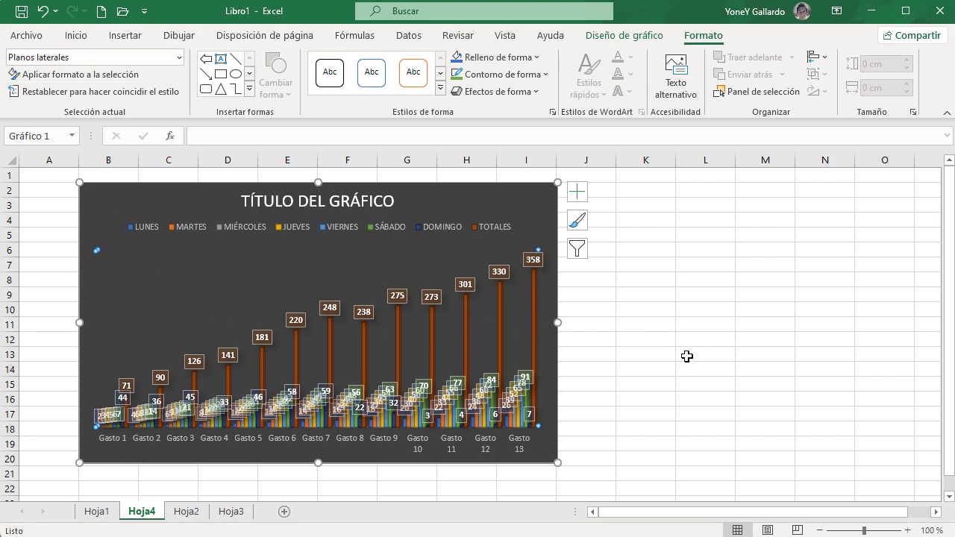
click(125, 35)
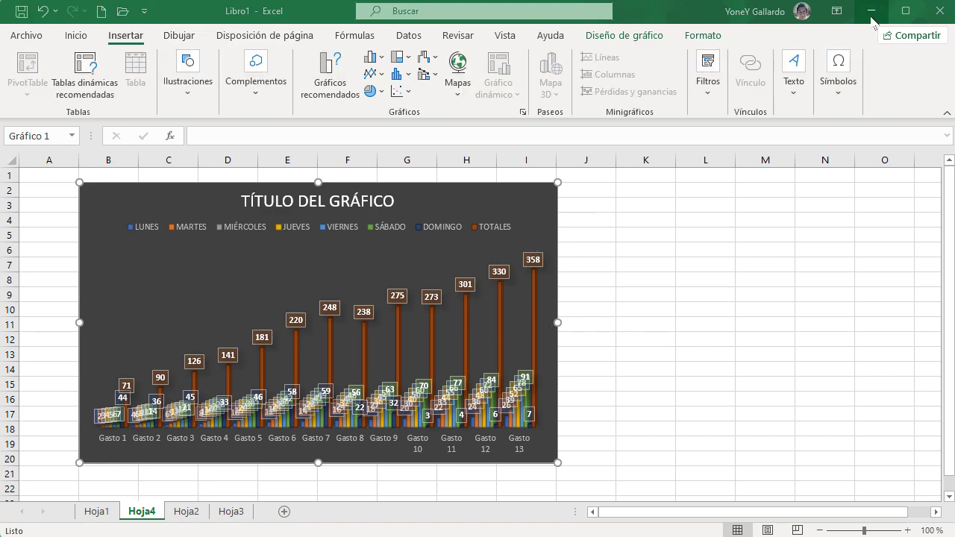
click(280, 36)
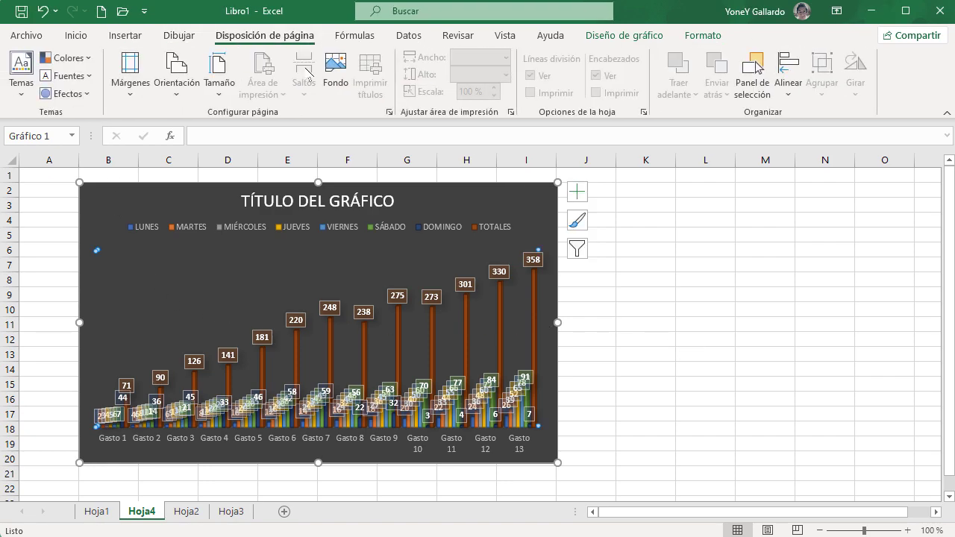
click(179, 35)
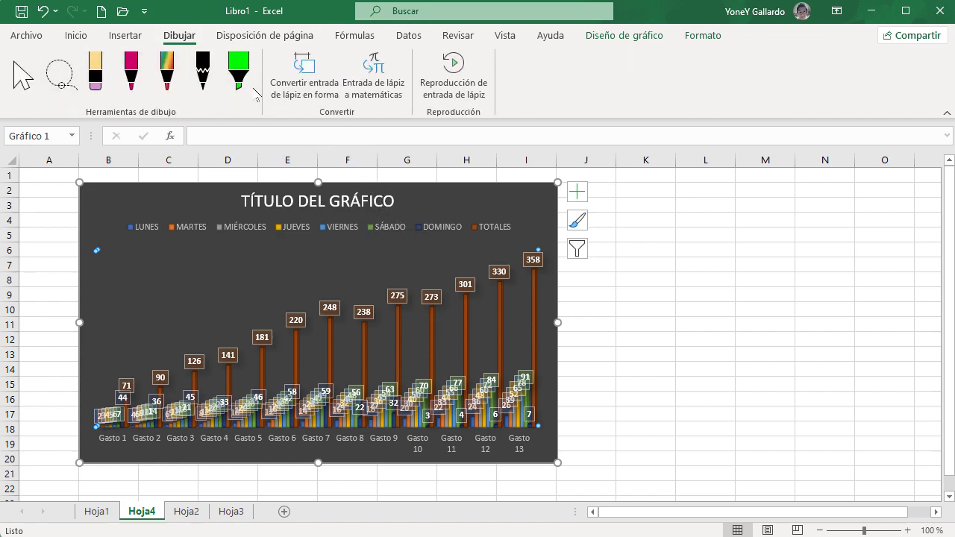
Examine the quick access toolbar and ribbon customisation options, trying the visibility setting of Dibujar.
click(41, 41)
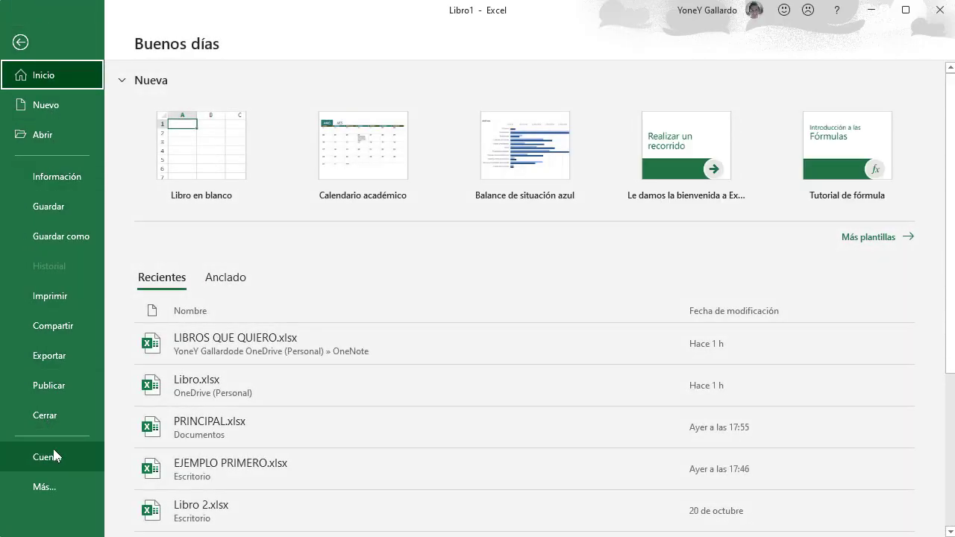
click(46, 488)
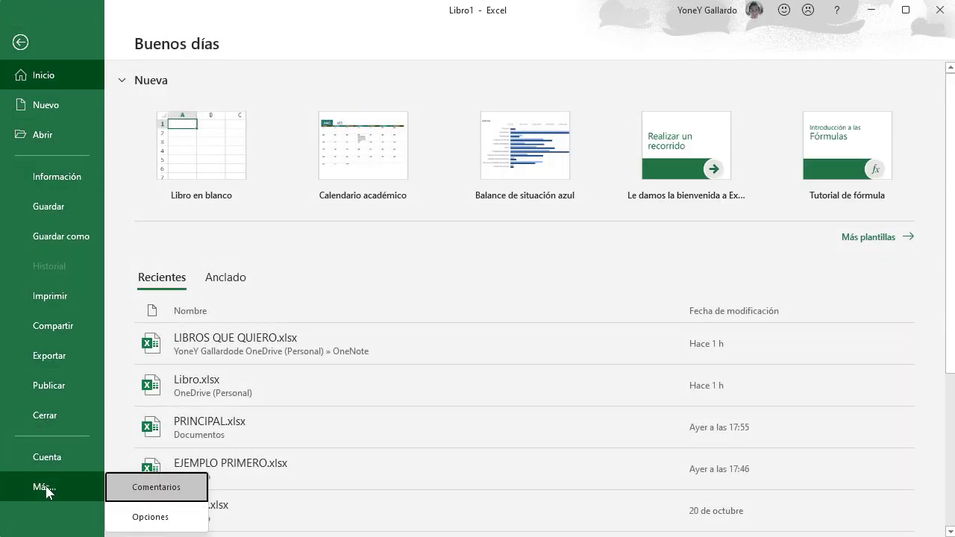
click(151, 516)
click(250, 239)
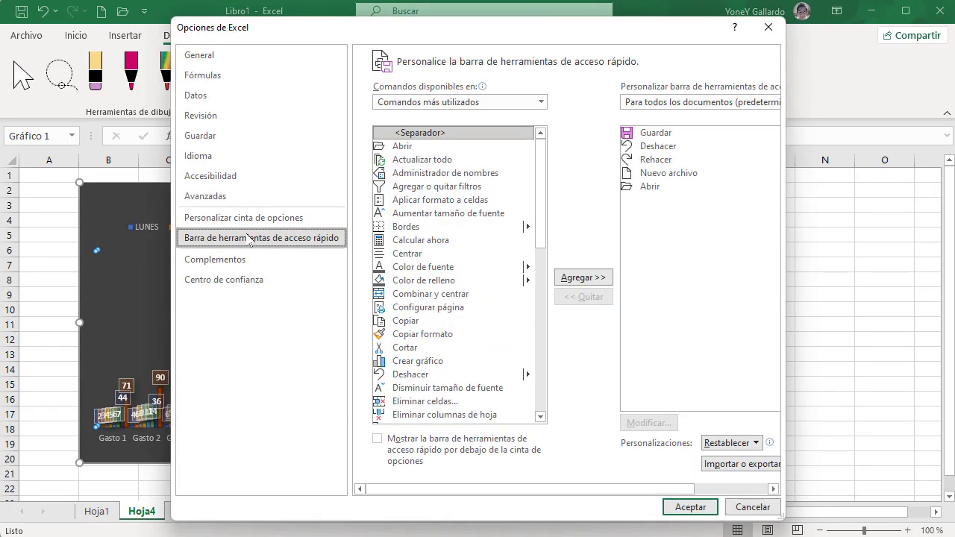
click(212, 219)
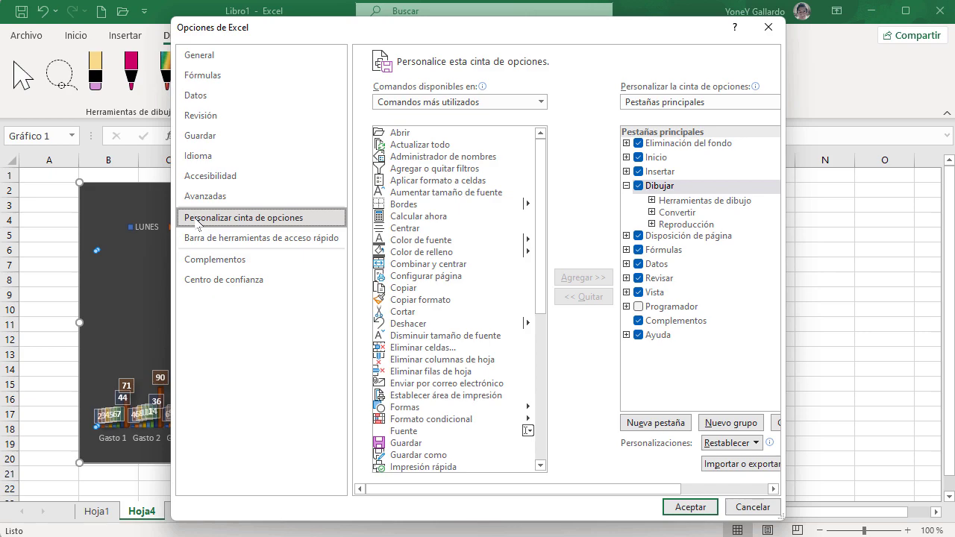
click(639, 187)
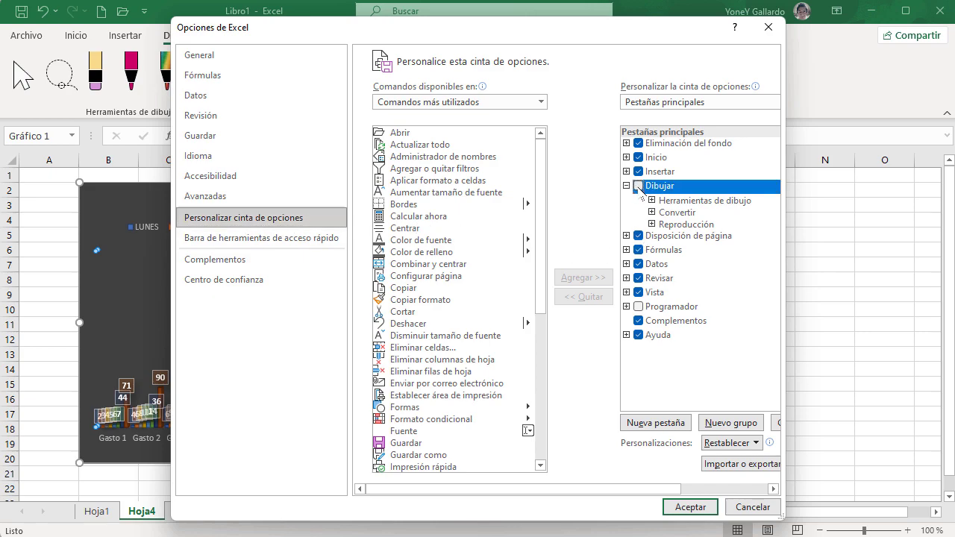
click(690, 507)
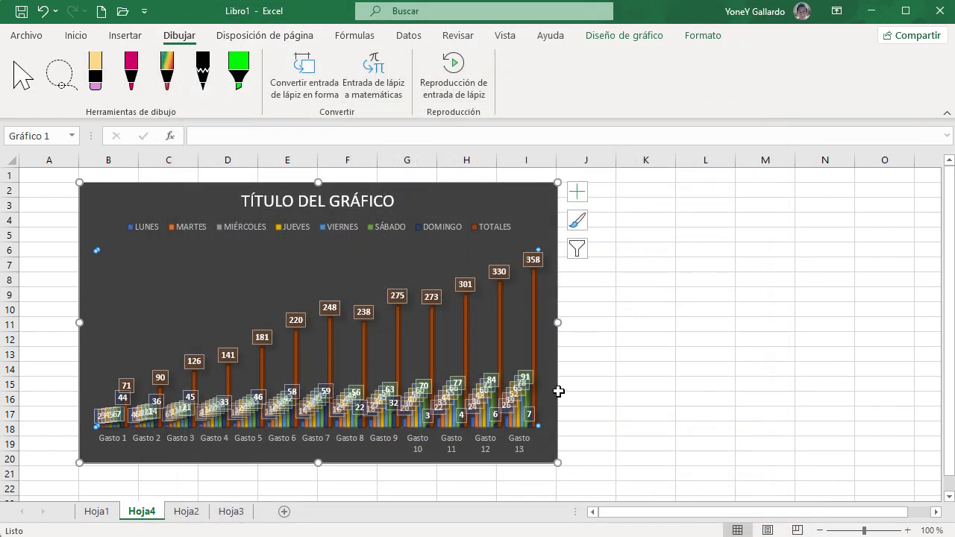
Add a new sheet, draw a freehand magenta pen stroke on it, and erase the stroke.
click(283, 511)
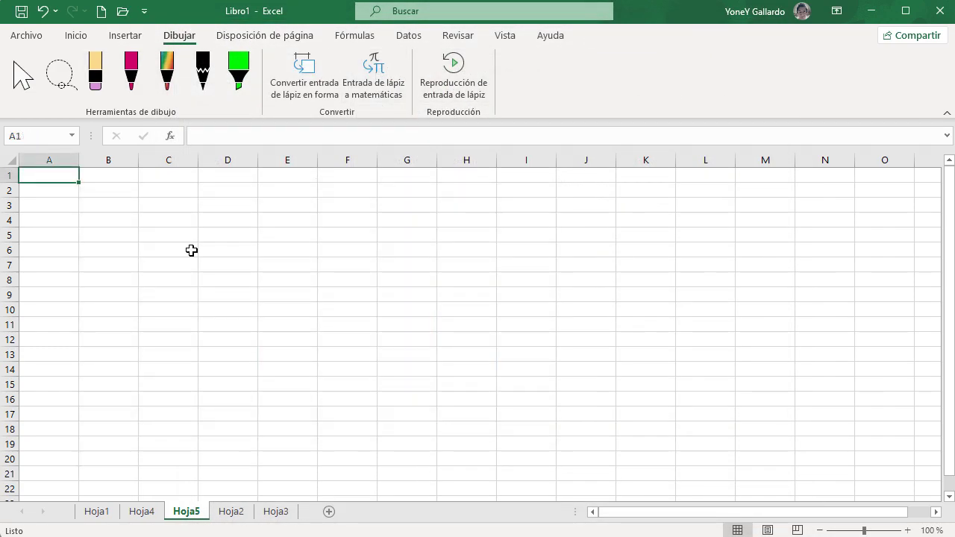
click(131, 71)
mouse_move(104, 239)
mouse_down()
mouse_move(184, 288)
mouse_move(365, 302)
mouse_up()
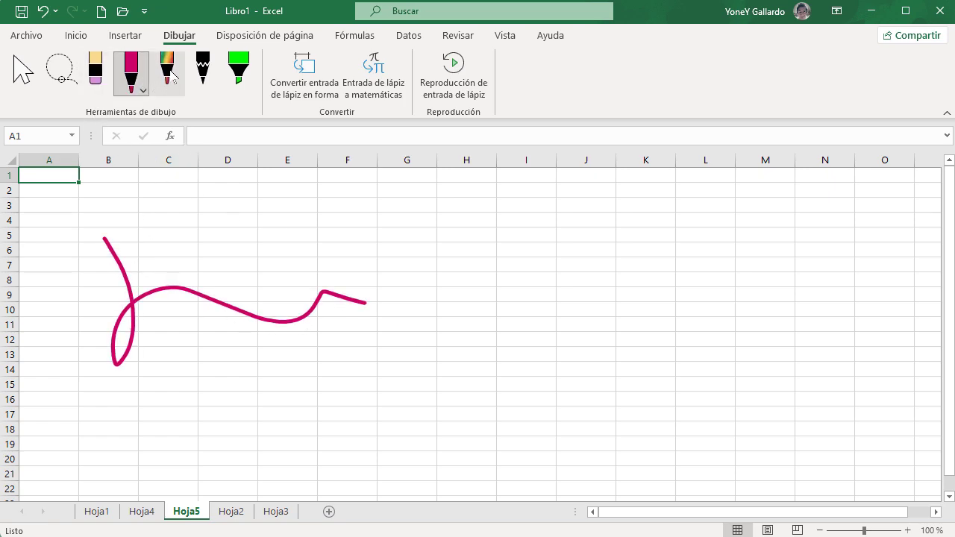
click(105, 72)
click(237, 317)
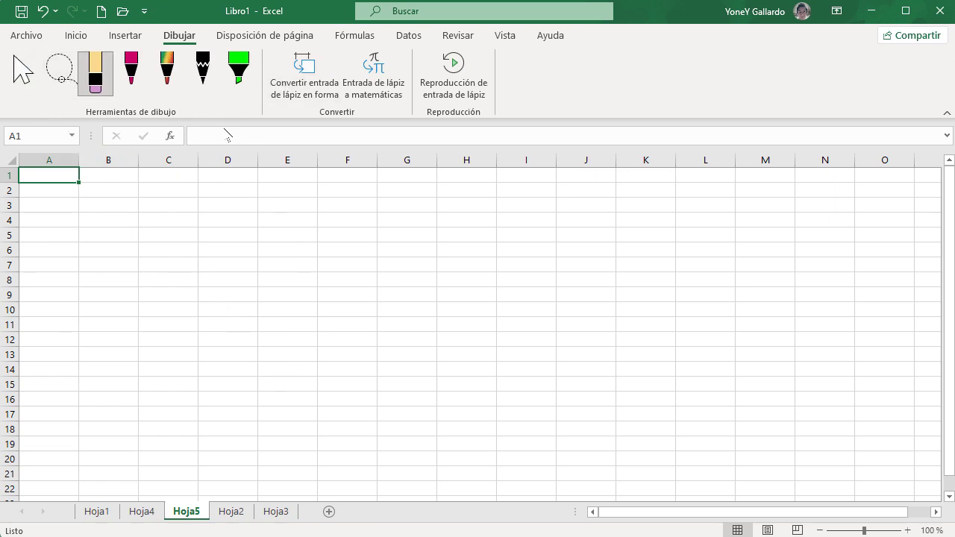
On Hoja1, move the GASTOS POR MES pie chart to just below the monthly expense figures.
click(264, 35)
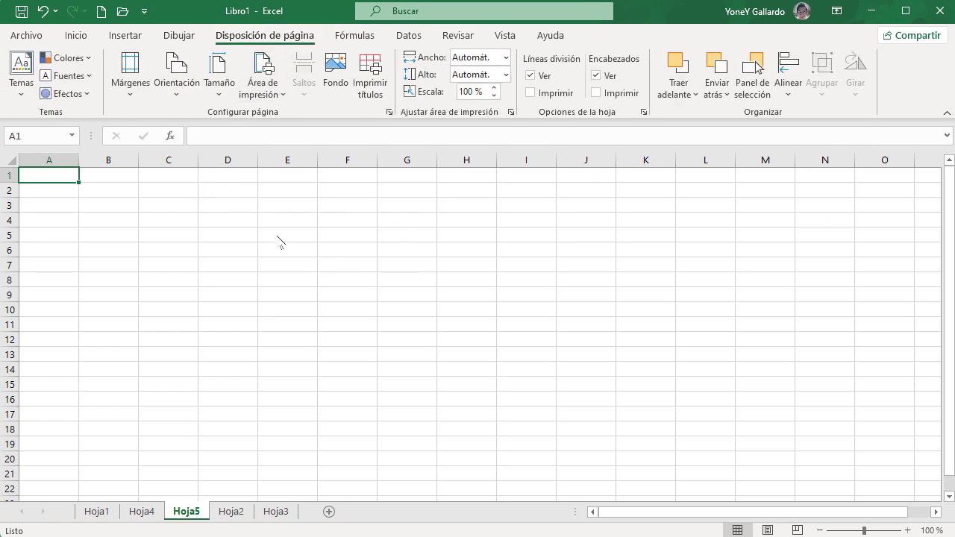
key(ctrl+Page_Up)
key(ctrl+Page_Up)
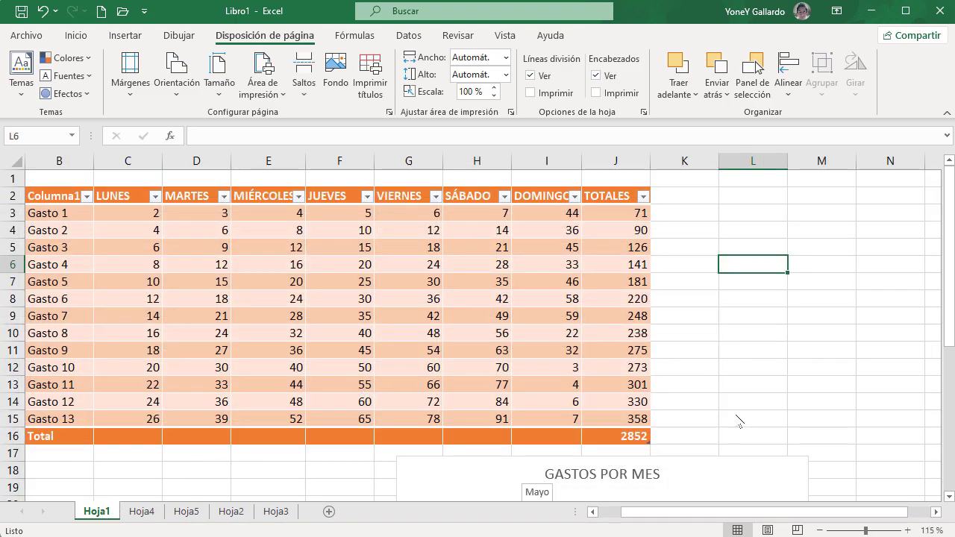
drag(949, 267, 949, 353)
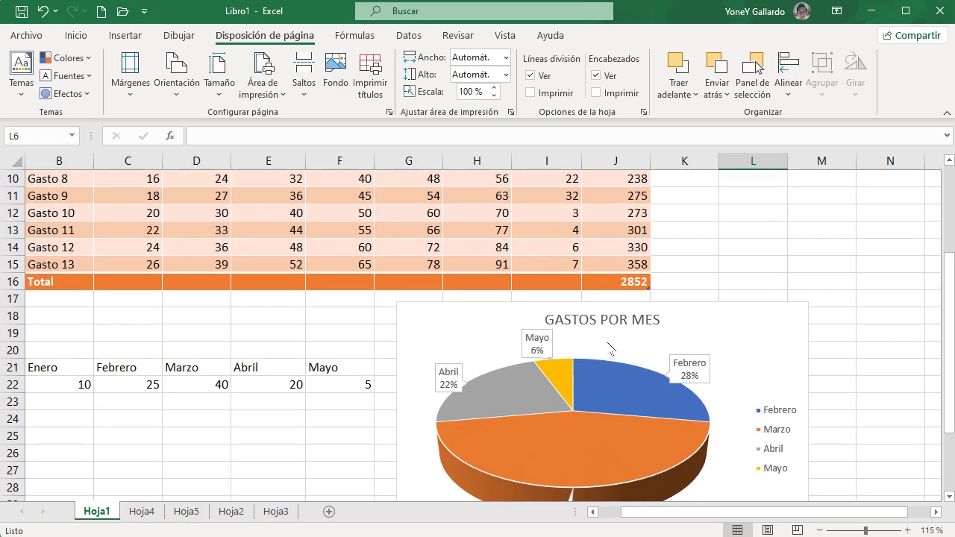
click(949, 496)
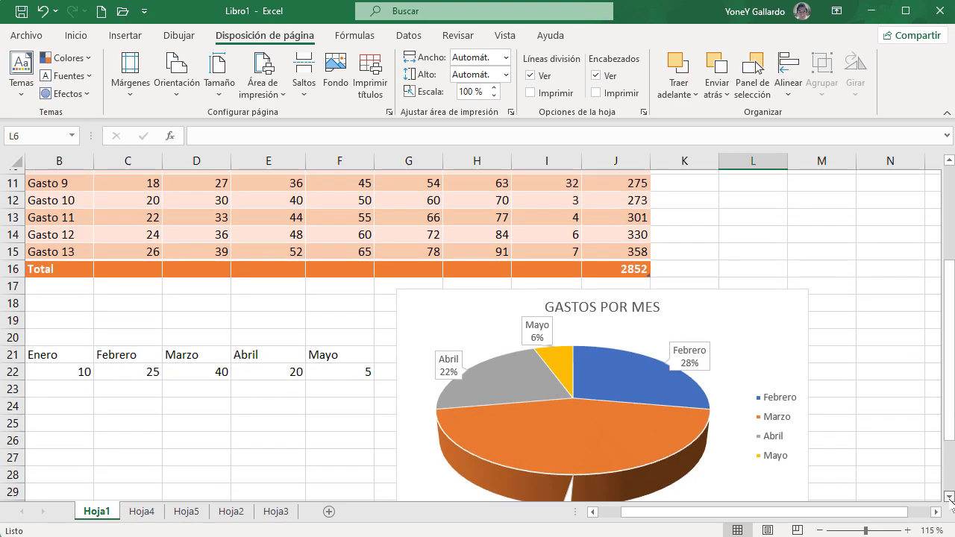
click(949, 496)
click(949, 497)
click(949, 496)
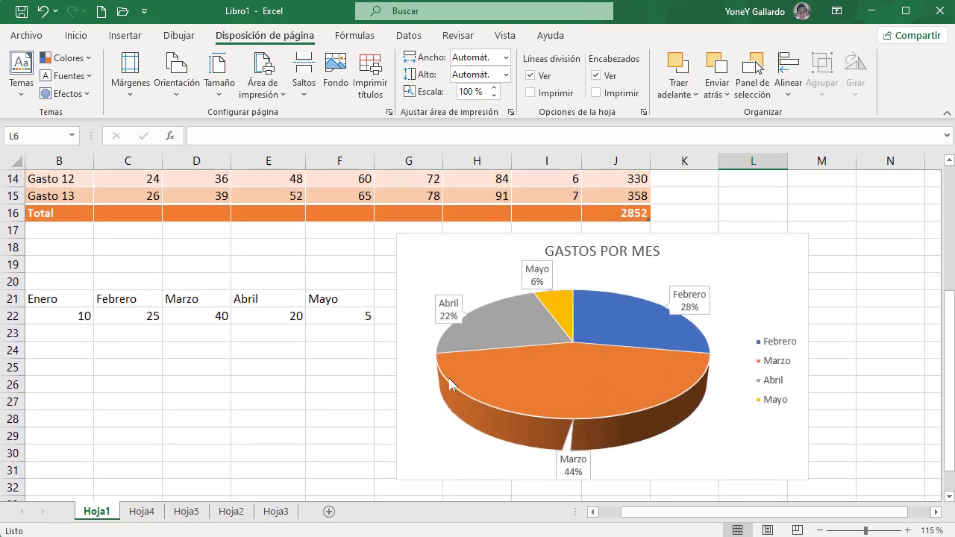
click(431, 423)
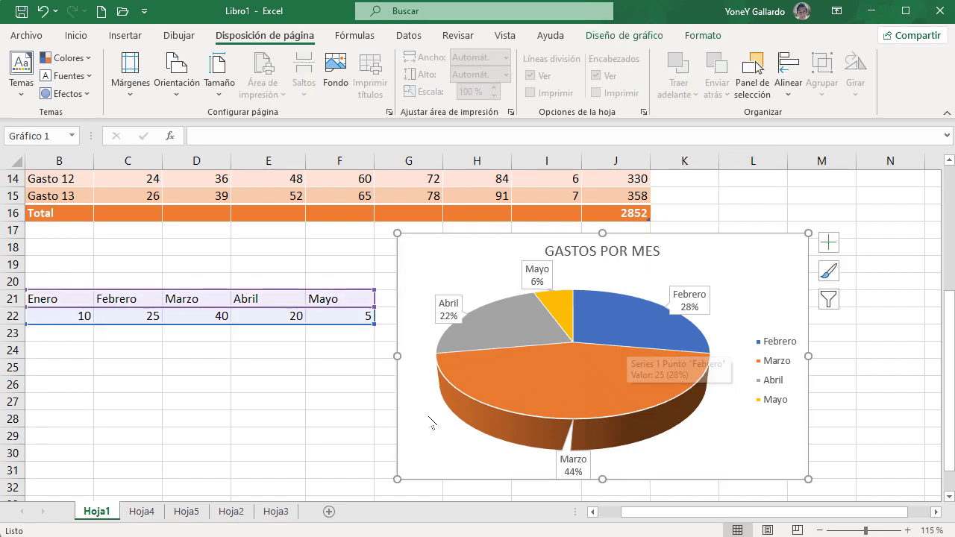
drag(705, 268, 366, 369)
click(625, 351)
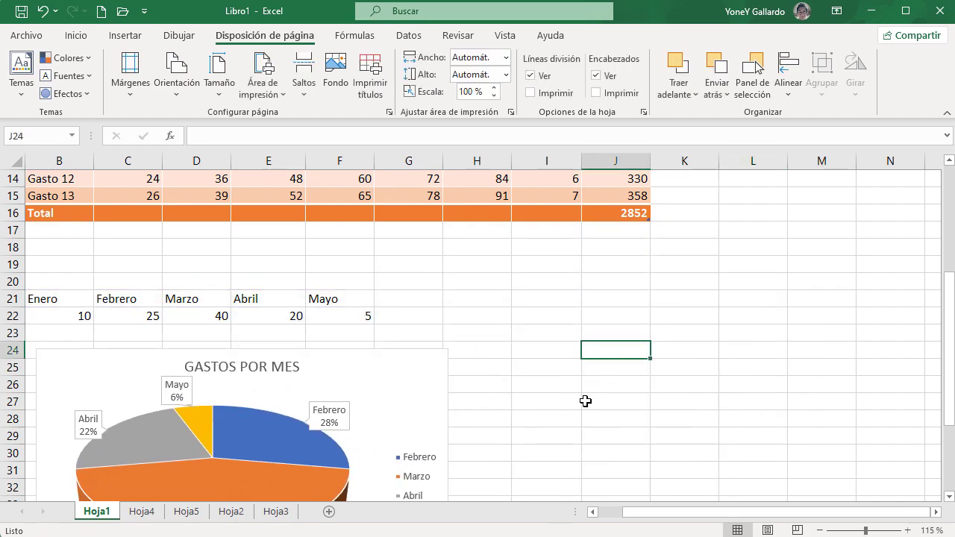
Cut the dark column chart from Hoja4 and paste it onto Hoja1 starting at cell L17.
click(275, 511)
click(231, 511)
scroll(458, 432, down, 5)
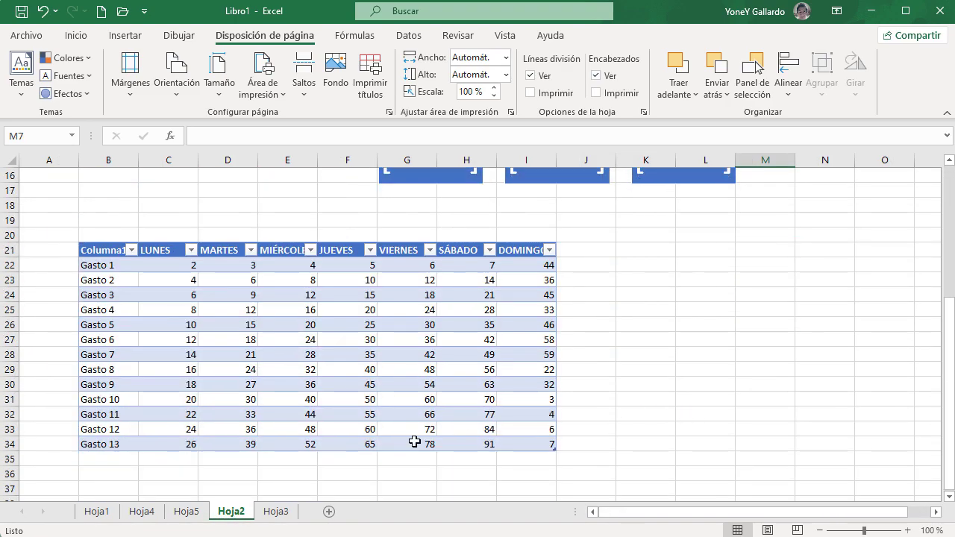
click(188, 510)
click(142, 511)
click(310, 379)
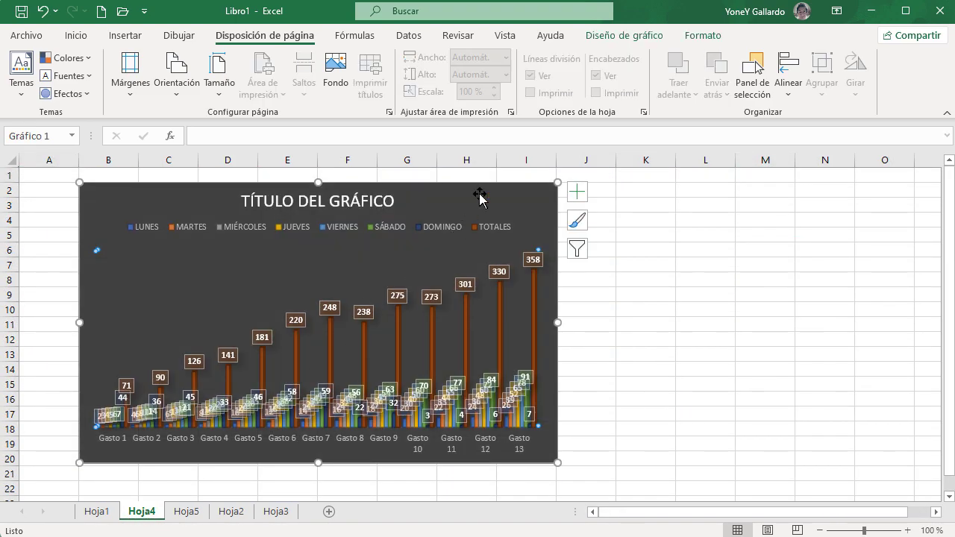
key(Delete)
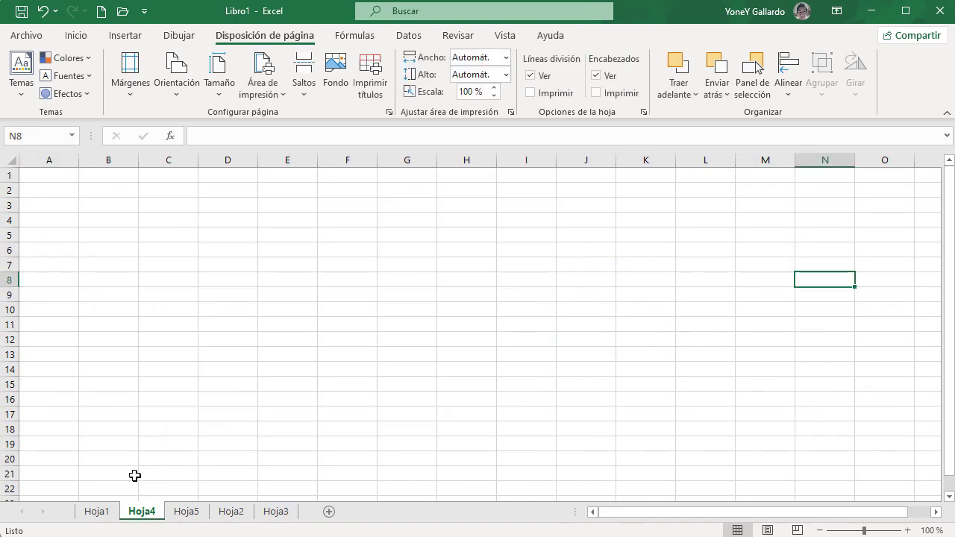
click(95, 513)
click(758, 232)
key(ctrl+v)
scroll(774, 326, up, 4)
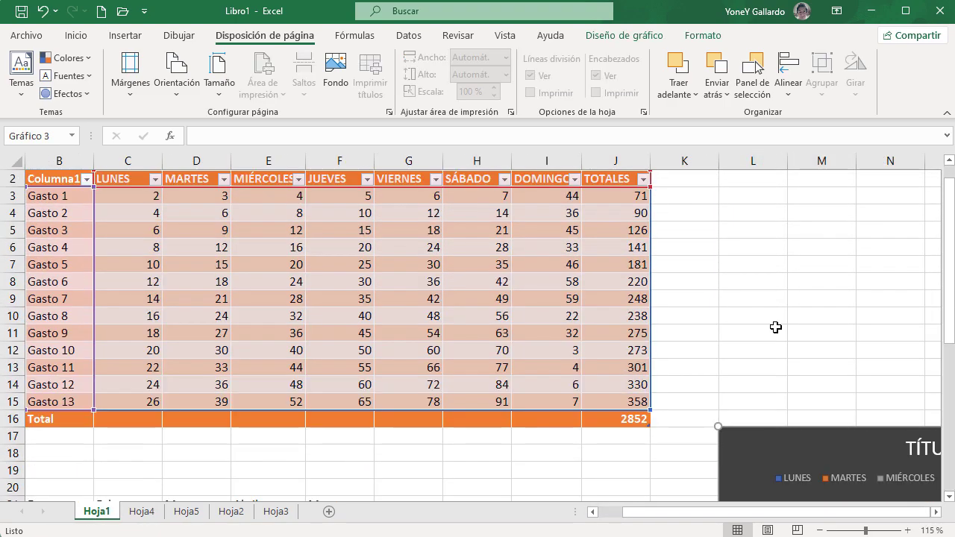
Move the dark column chart up beside the daily expense table, starting in column K near row 3.
drag(789, 452, 741, 205)
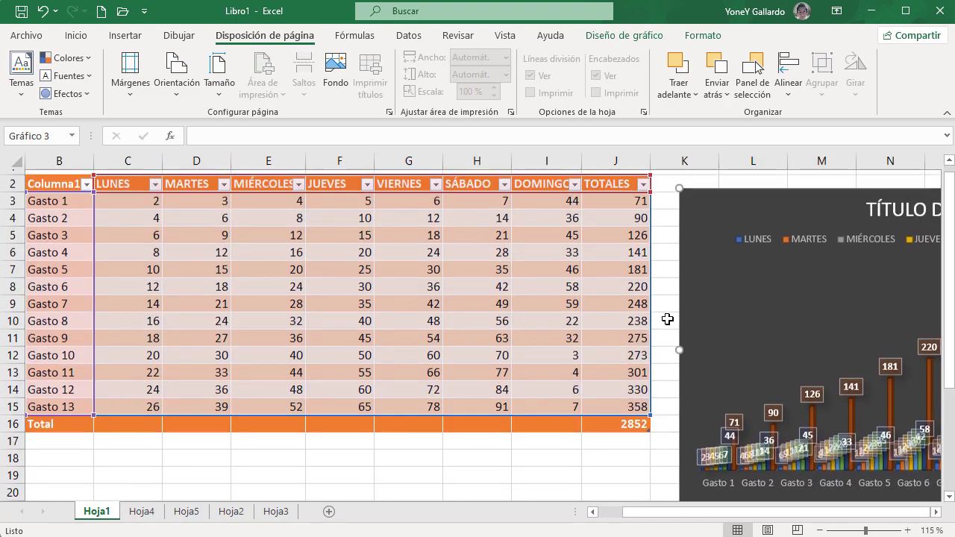
scroll(597, 291, up, 1)
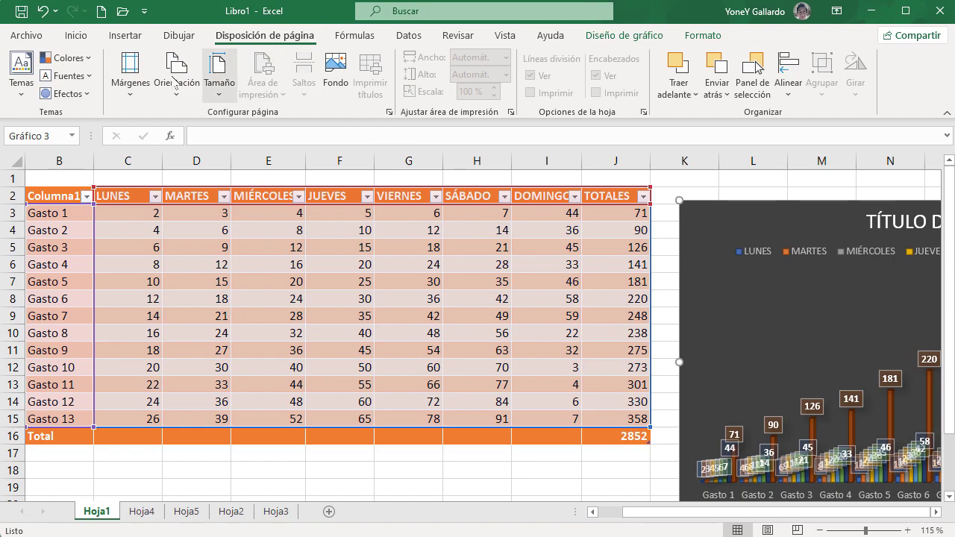
click(130, 81)
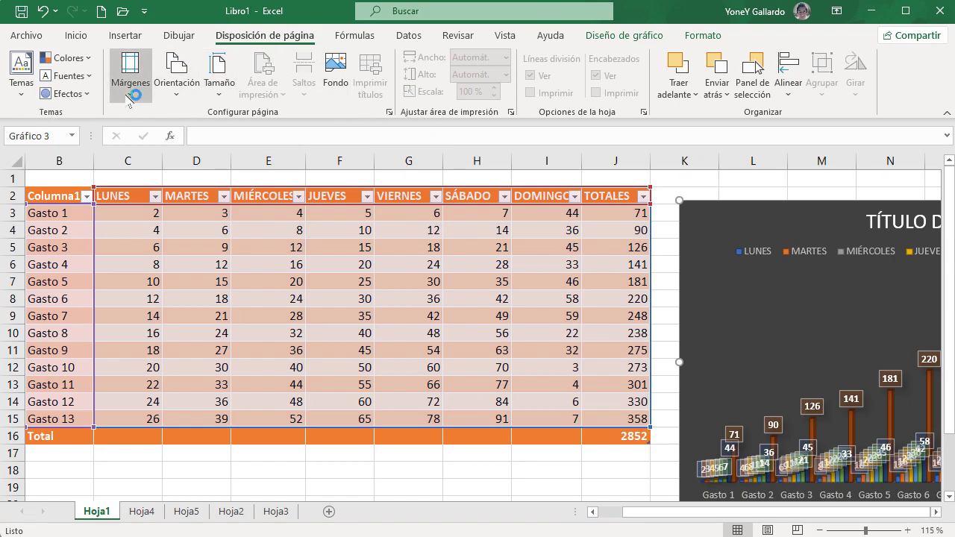
click(658, 15)
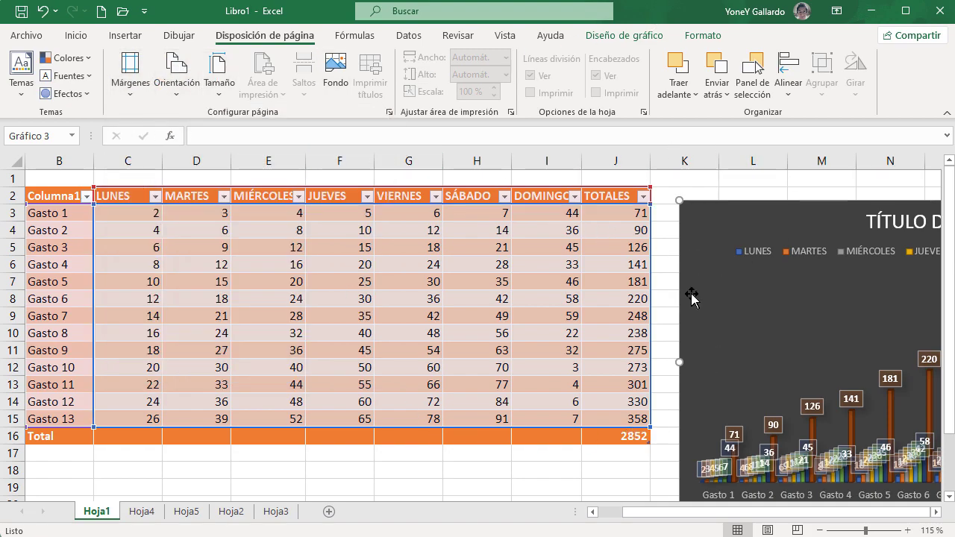
Examine Hoja1's page division in page break preview and in Page Layout view at 50 % zoom.
click(506, 36)
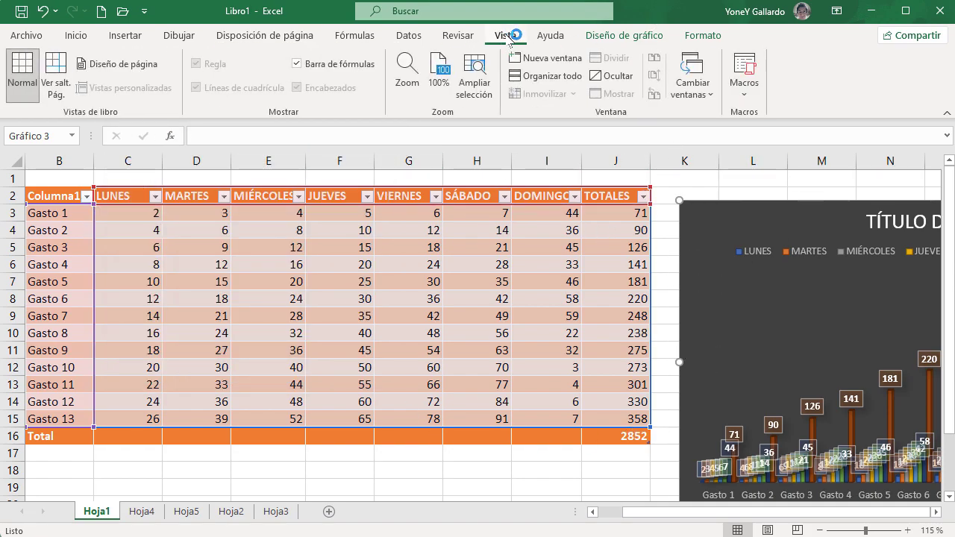
click(57, 75)
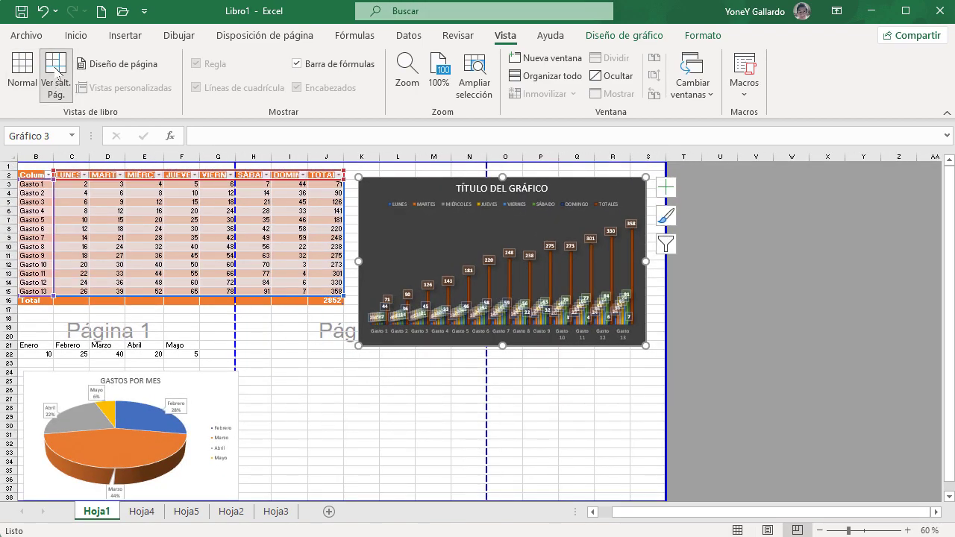
click(120, 64)
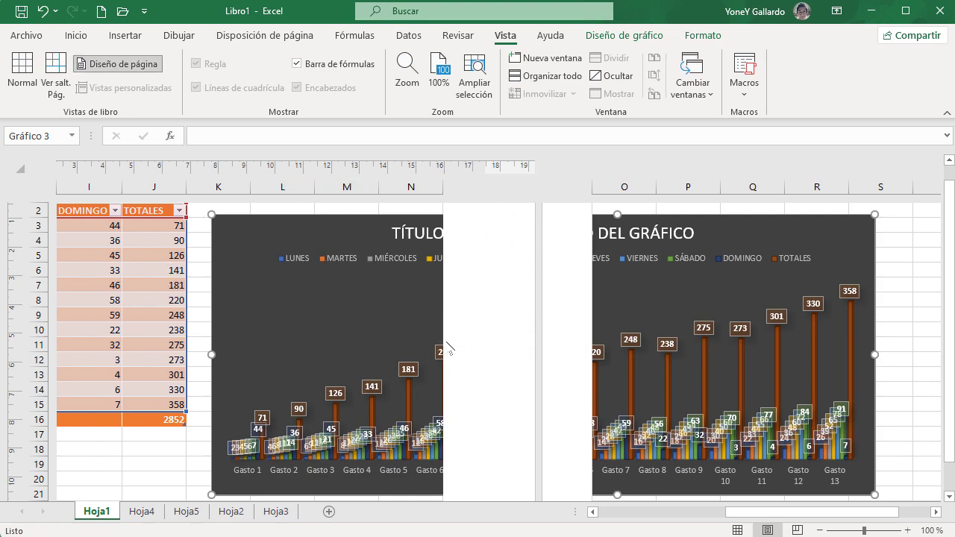
drag(735, 512, 583, 461)
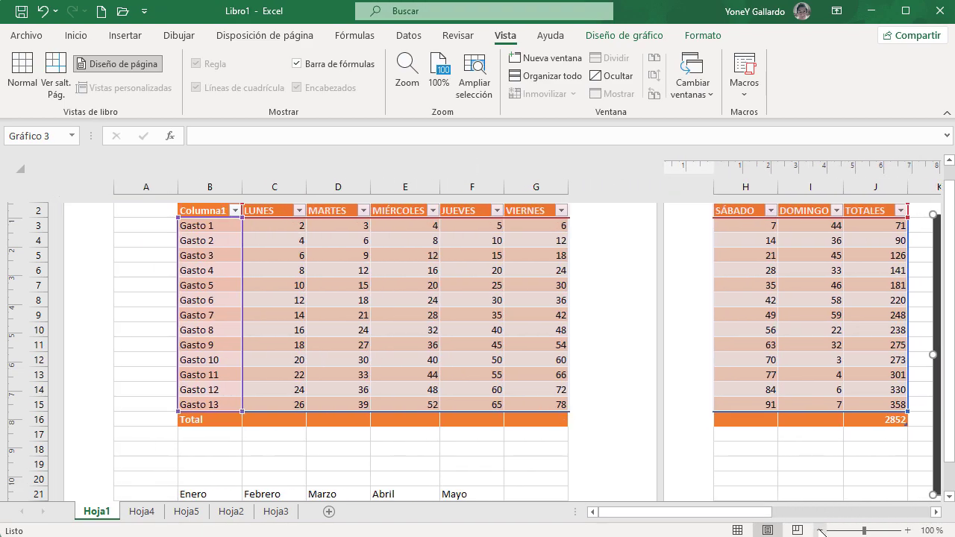
click(821, 531)
click(820, 531)
click(821, 530)
click(820, 531)
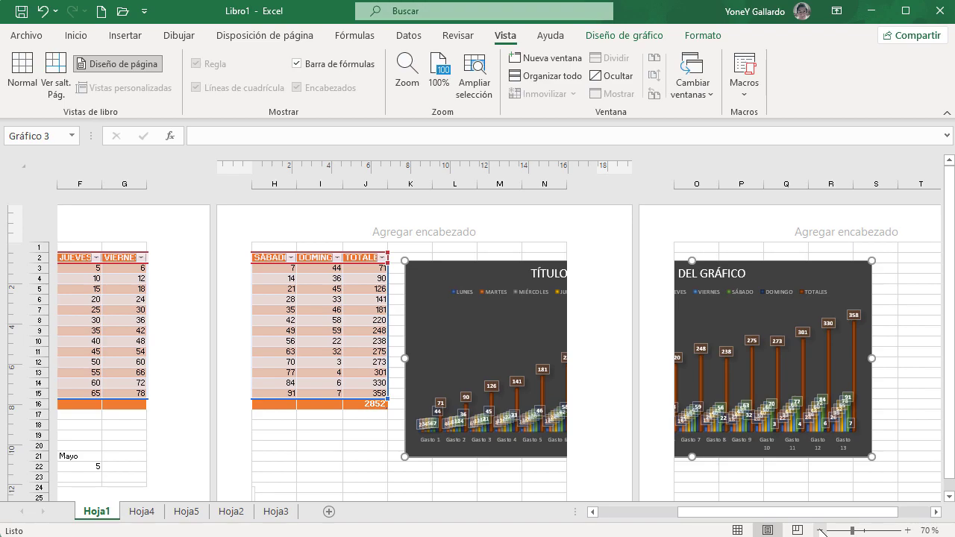
click(820, 531)
scroll(564, 431, down, 3)
scroll(565, 432, up, 3)
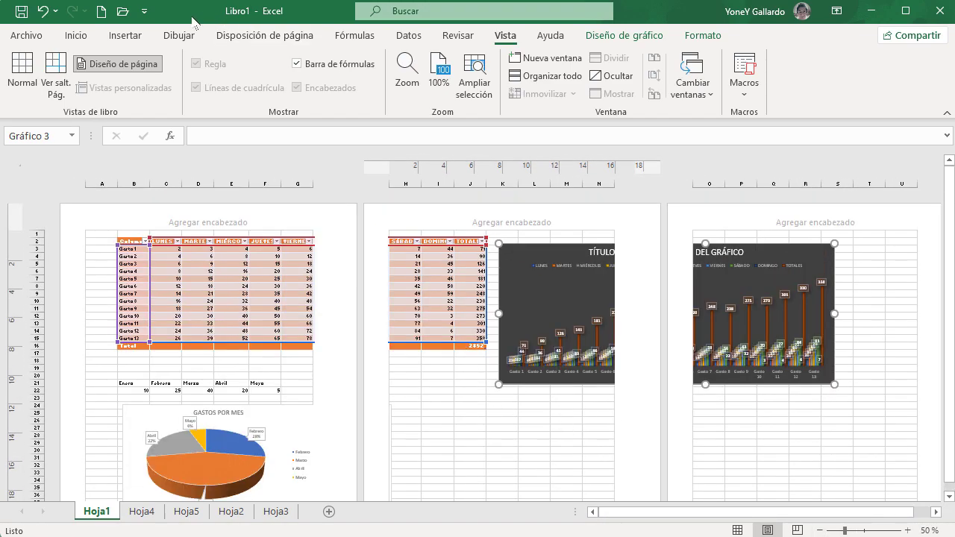
With the column chart still selected, try the Estrecho margin preset and replace it with Ancho.
click(246, 35)
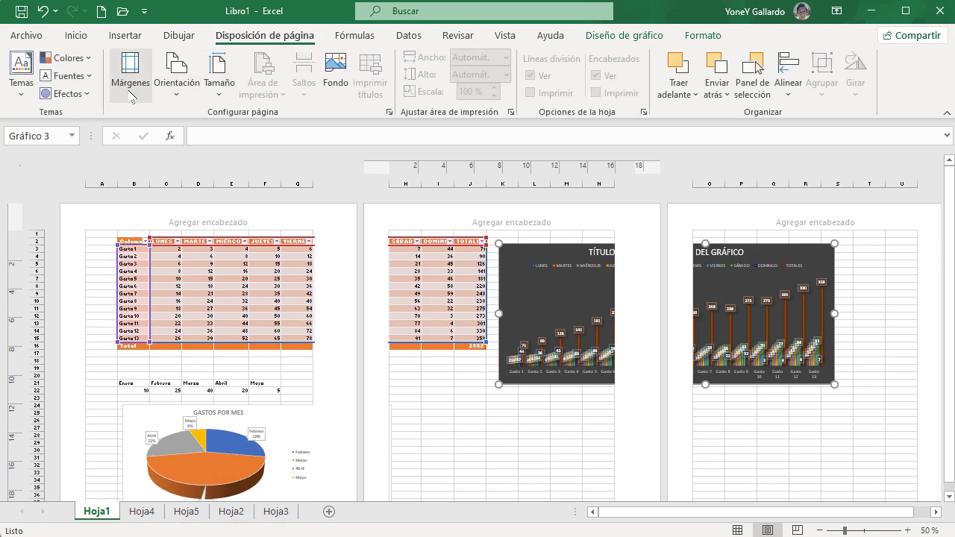
click(132, 96)
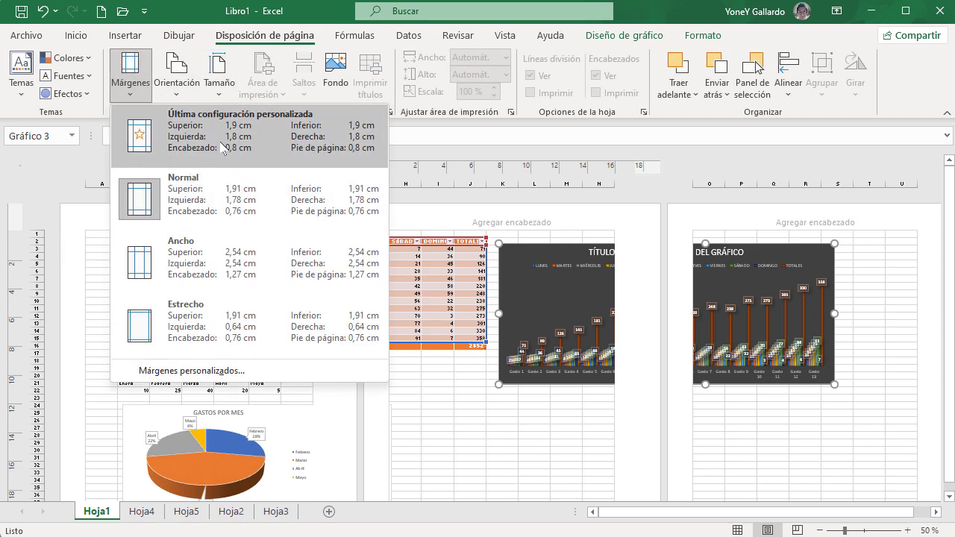
click(227, 308)
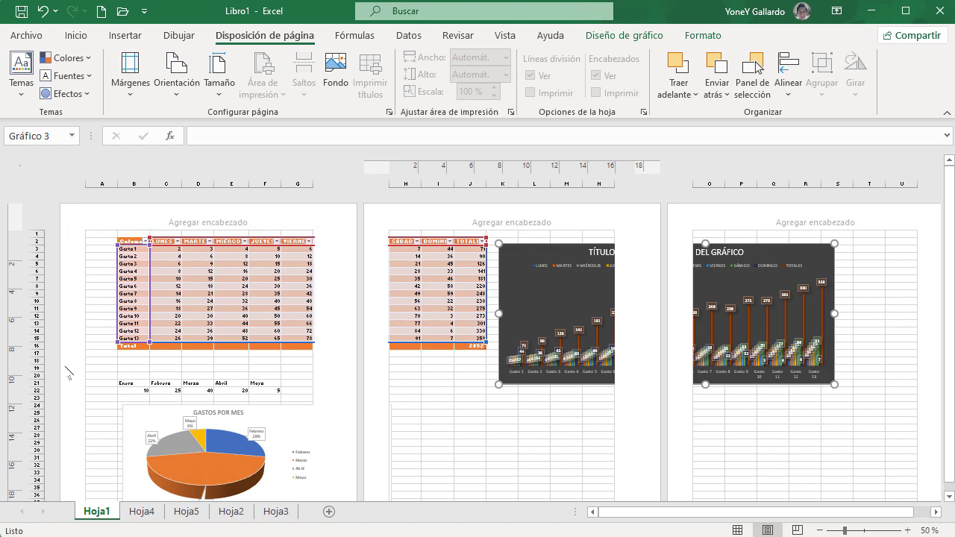
click(130, 74)
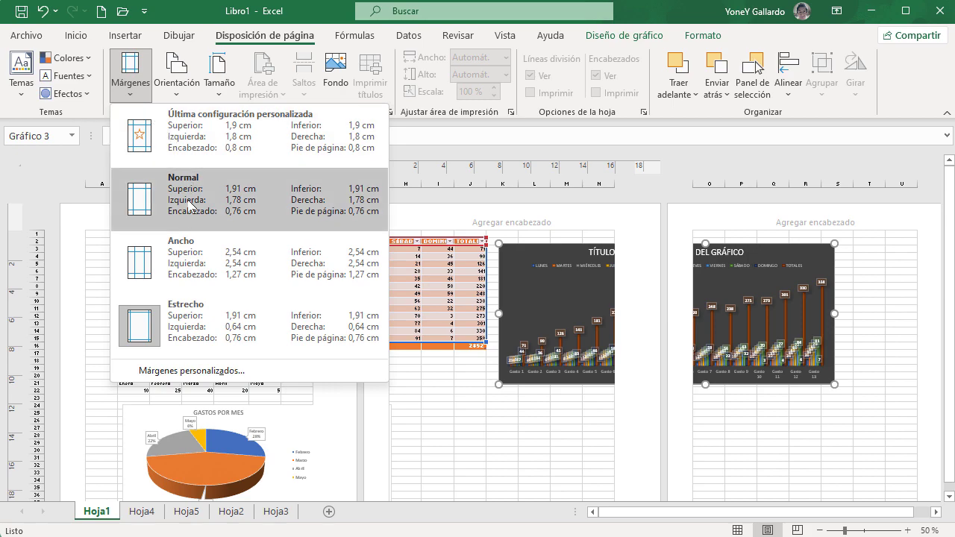
click(207, 263)
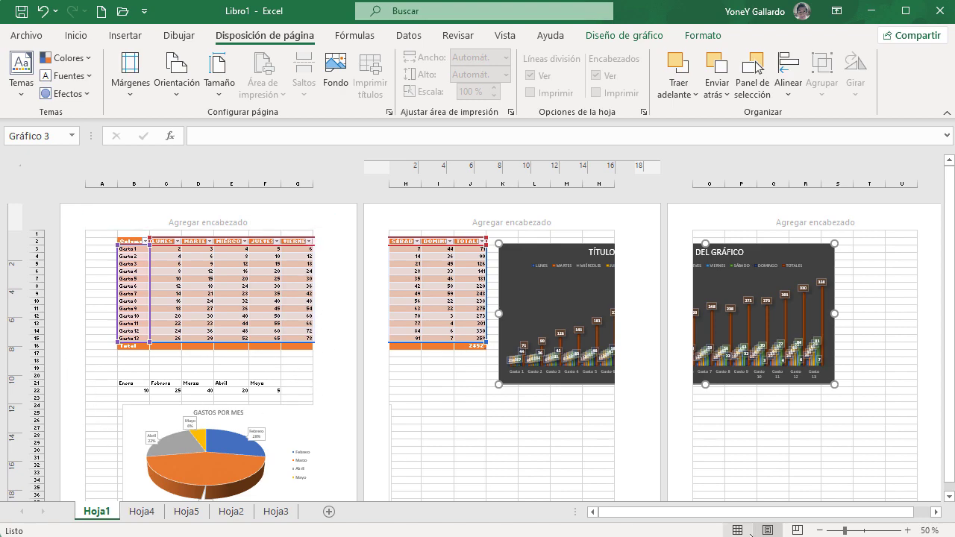
Check the page boundaries in page break preview and return to Page Layout view.
click(797, 530)
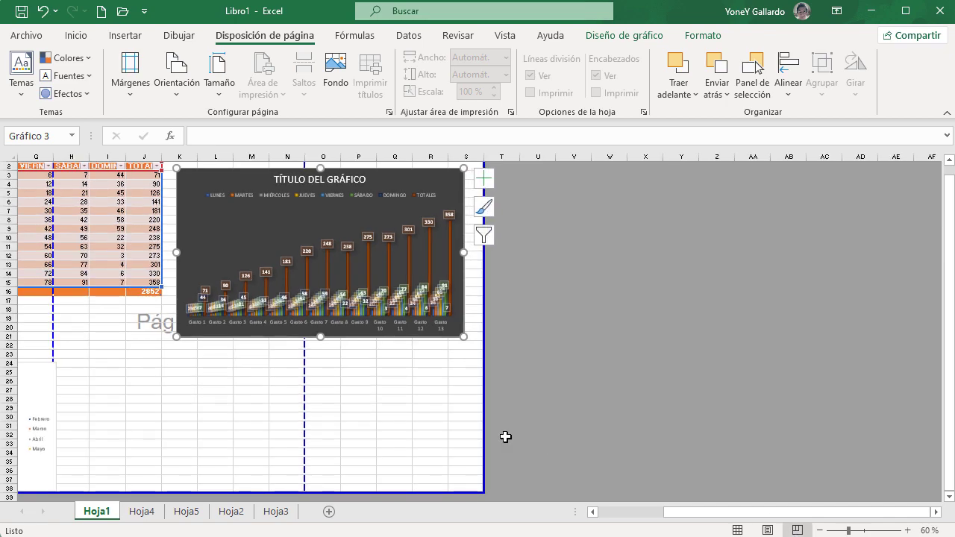
scroll(335, 401, up, 1)
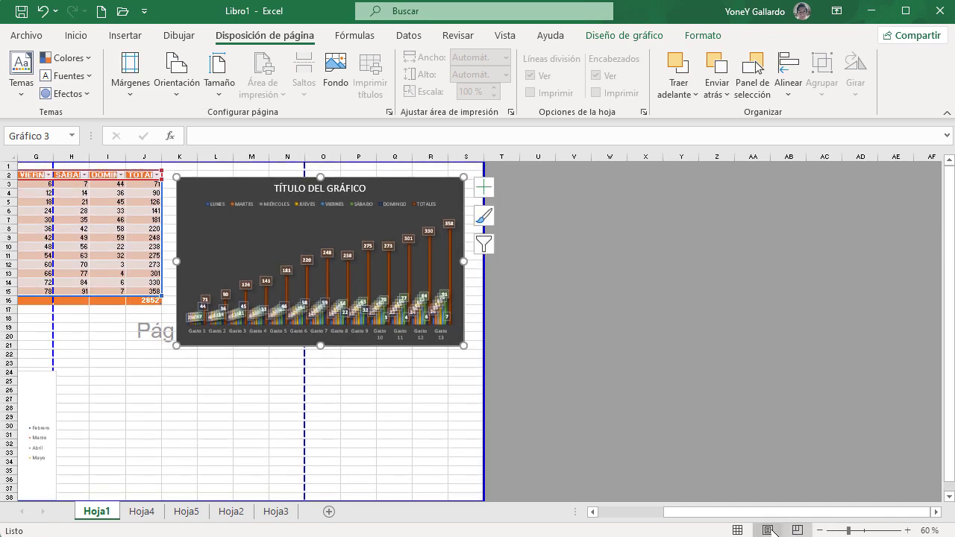
click(767, 529)
drag(694, 511, 616, 511)
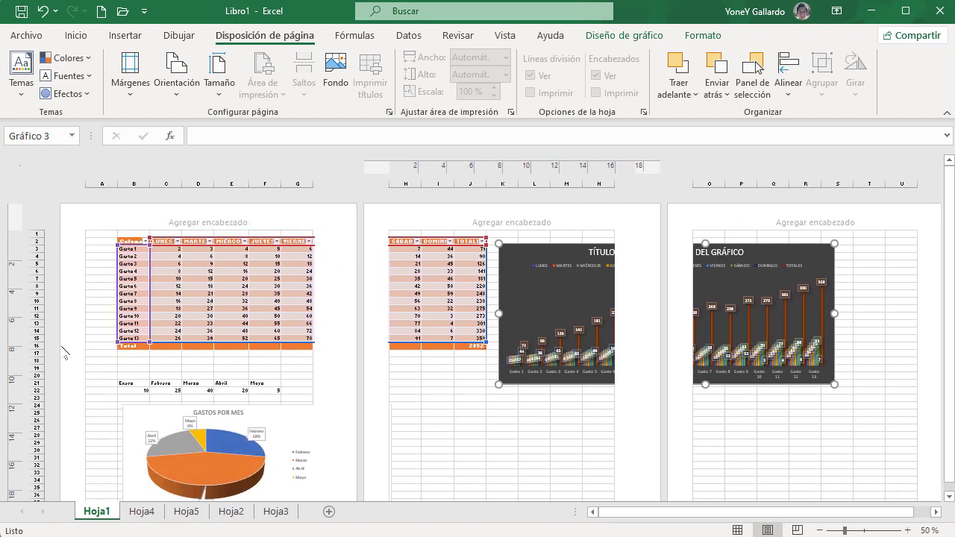
Review the custom margin settings for the selected column chart and close them without changes.
click(130, 82)
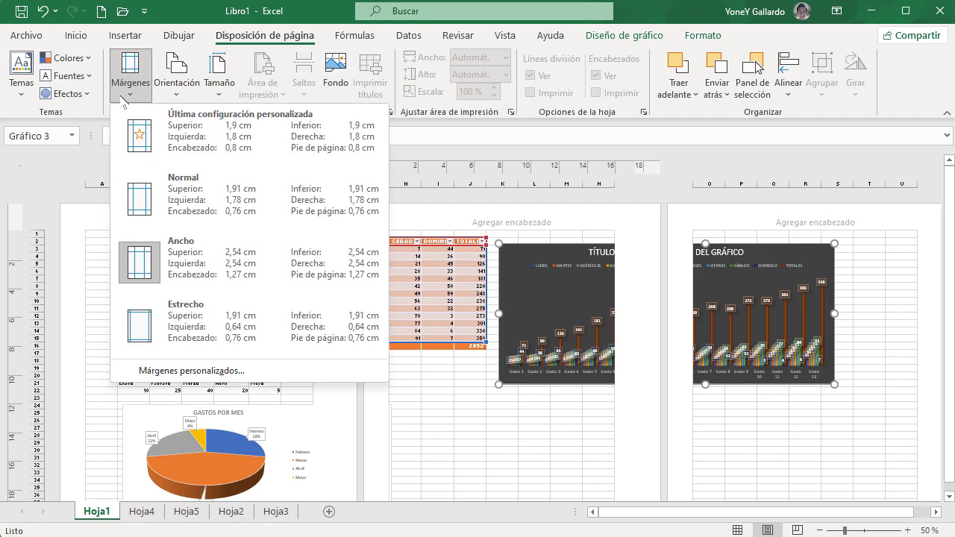
click(178, 371)
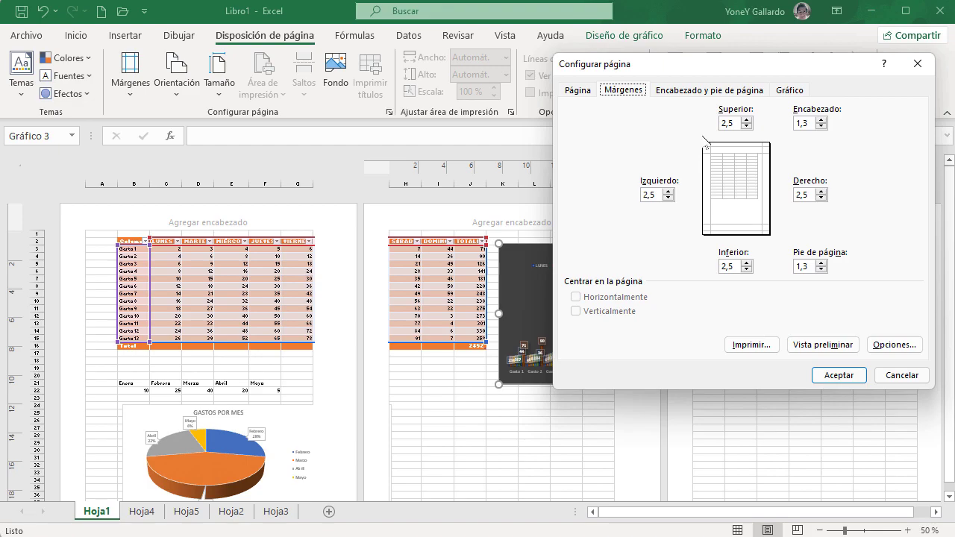
click(901, 375)
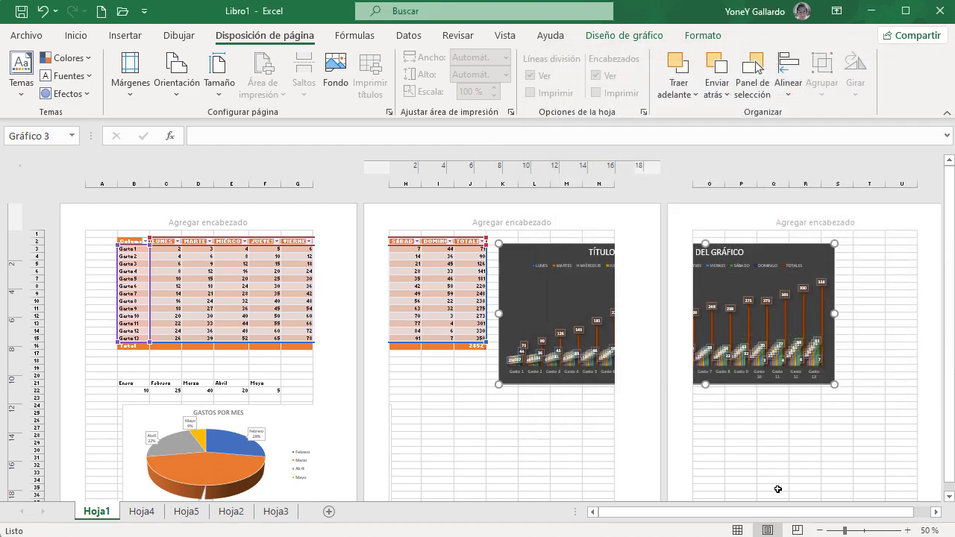
Deselect the column chart by selecting cell A1 in Normal view, and show Hoja1 in Page Layout view.
click(737, 530)
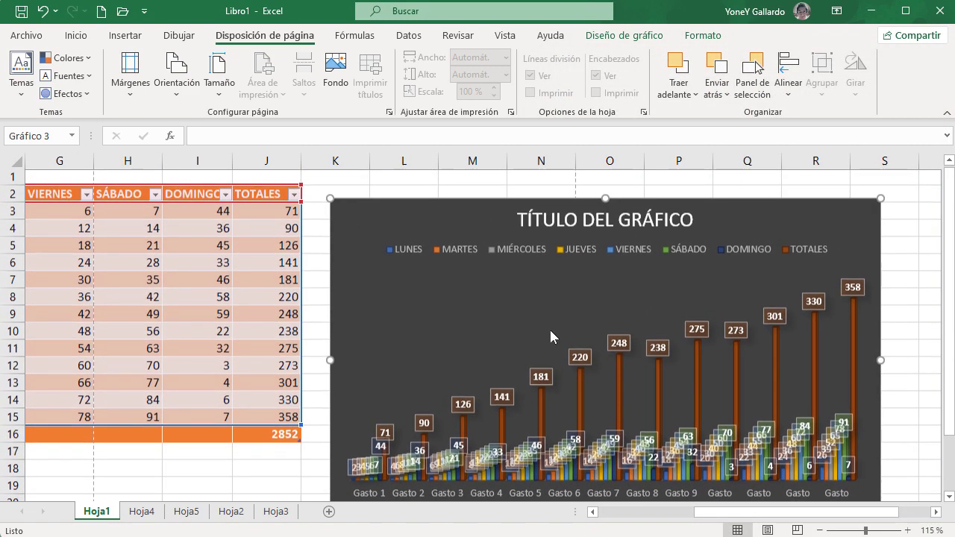
drag(705, 512, 609, 511)
click(42, 181)
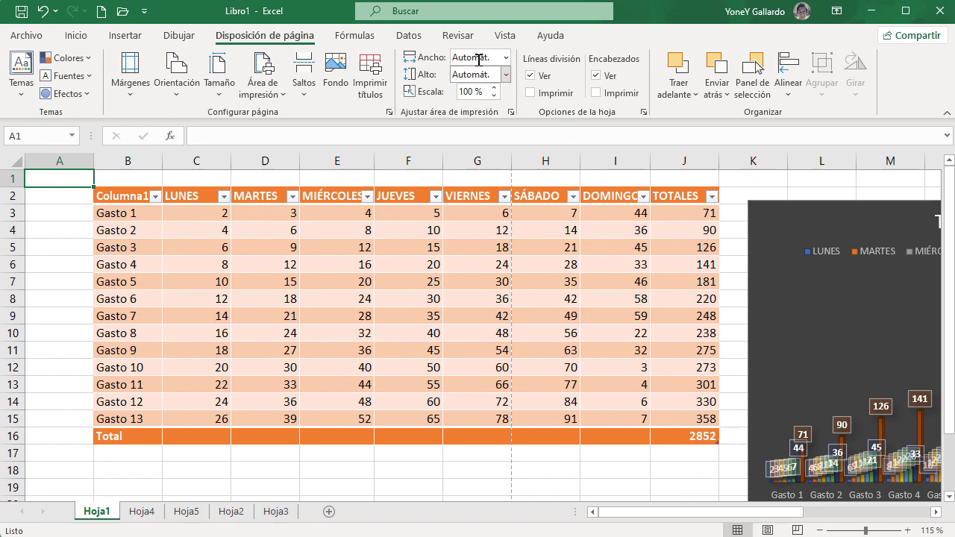
click(505, 36)
click(64, 72)
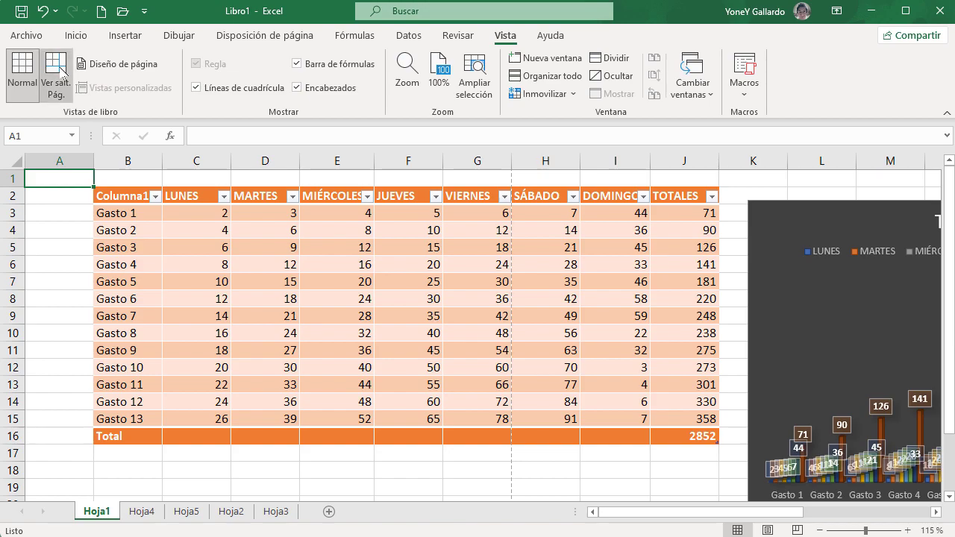
click(116, 72)
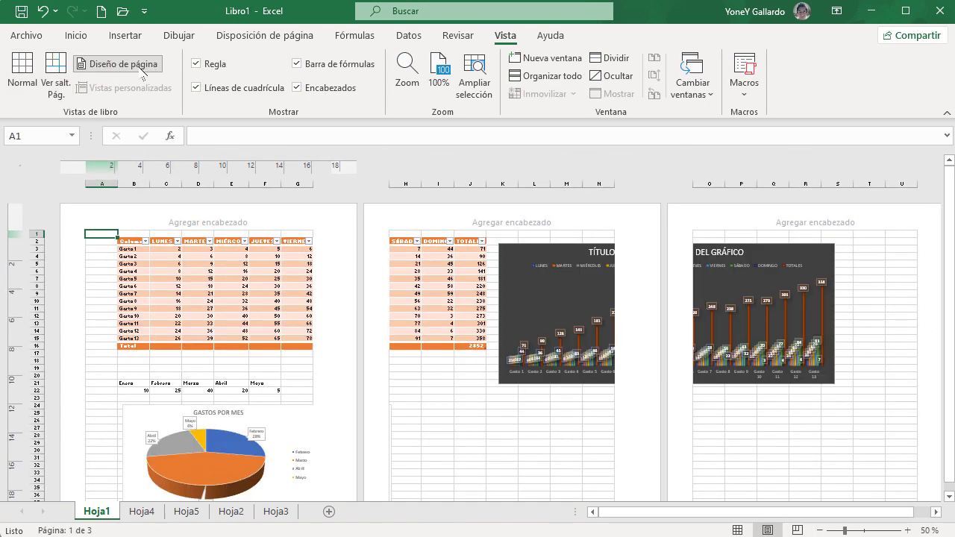
Set custom page margins of 5 cm for the top, bottom, left and right of Hoja1.
click(265, 35)
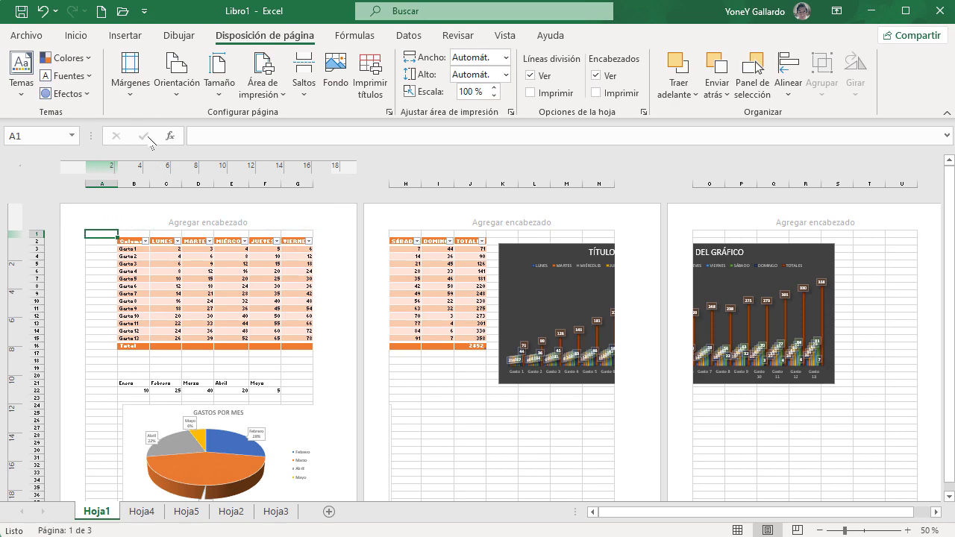
click(130, 91)
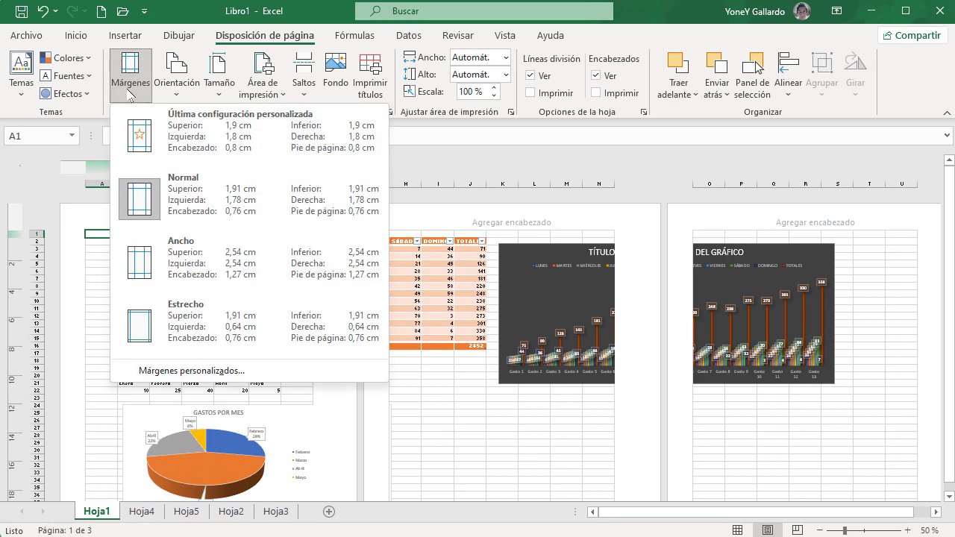
click(201, 371)
drag(734, 123, 700, 124)
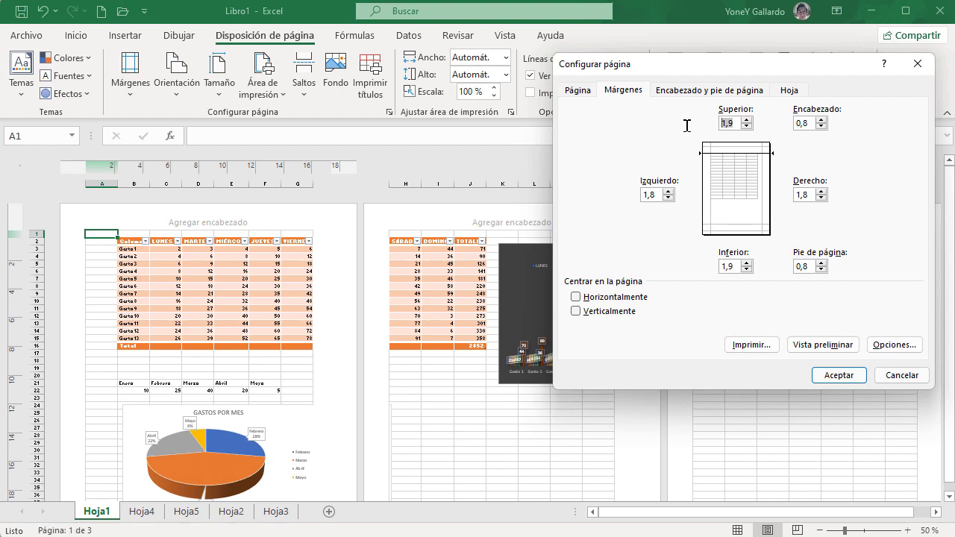
text(5)
key(Tab)
text(5)
key(Tab)
text(5)
key(Tab)
text(5)
click(832, 375)
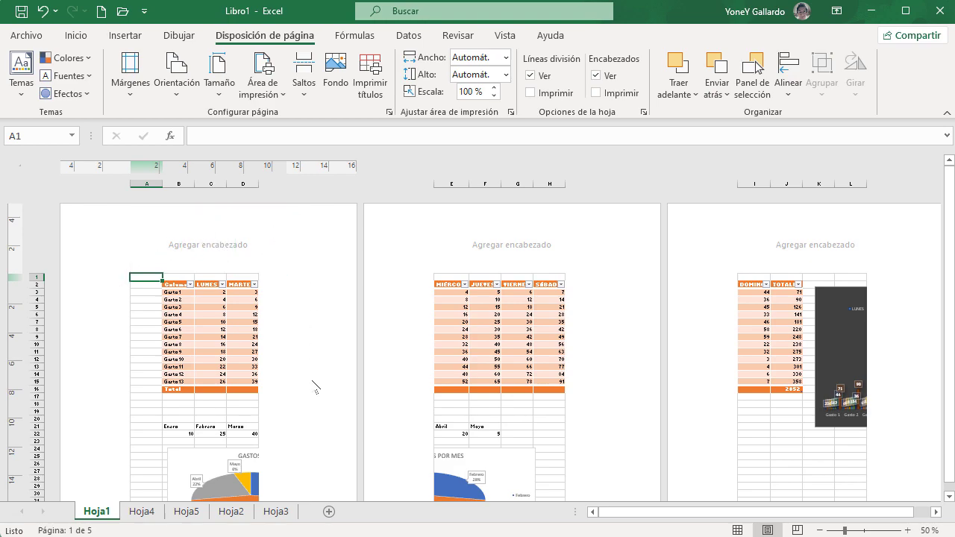
Inspect how the 5 cm margins divide the sheet in page break preview, and go back to Page Layout view.
key(alt+w)
key(i)
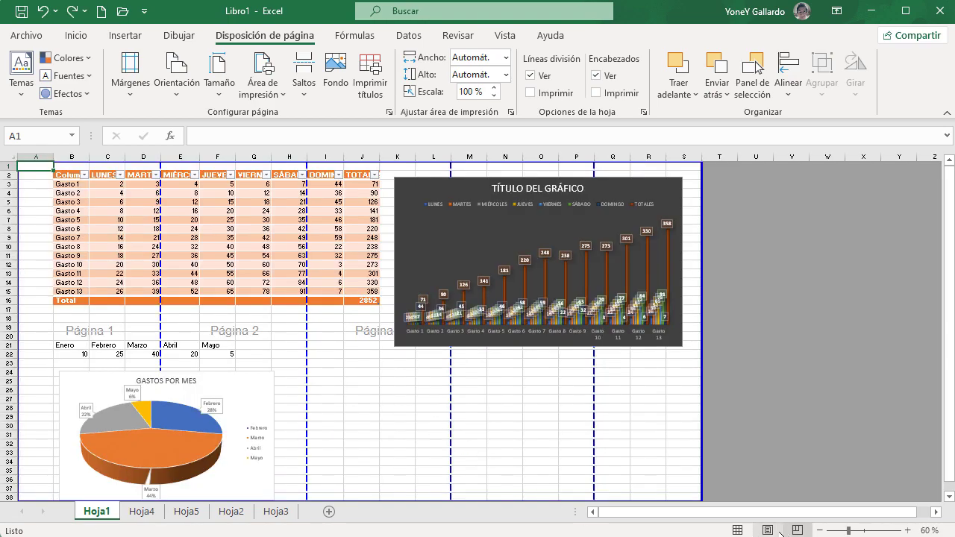
click(767, 529)
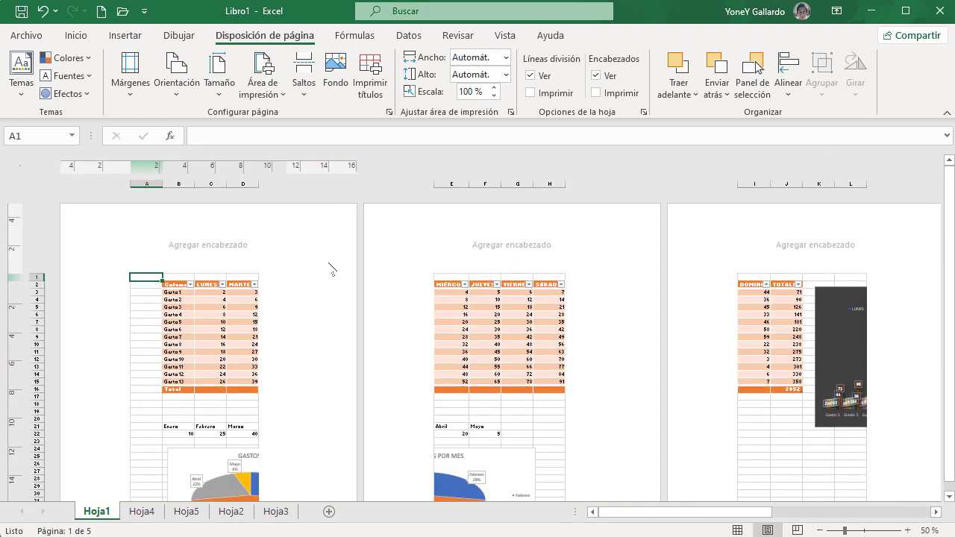
Apply the Normal margin preset to Hoja1 and review the resulting page layout.
click(130, 99)
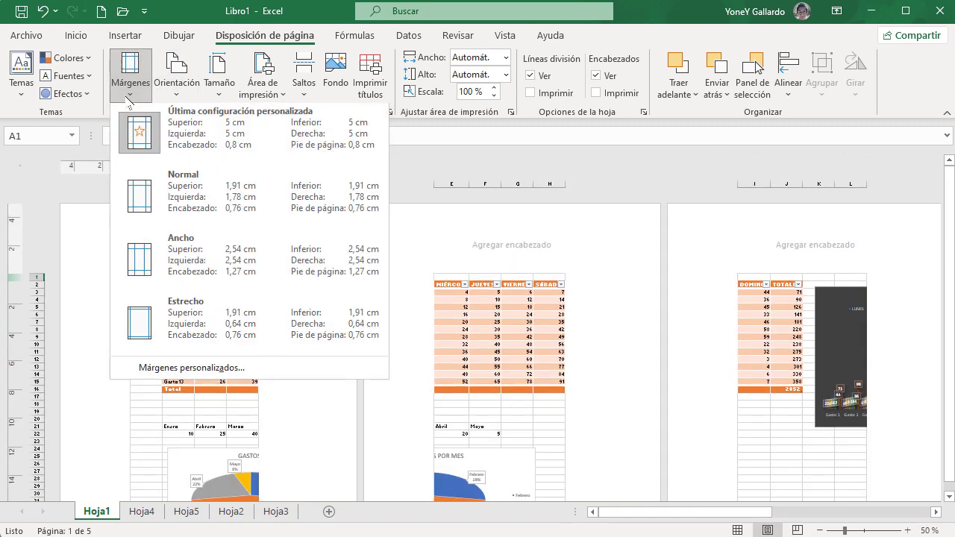
click(187, 198)
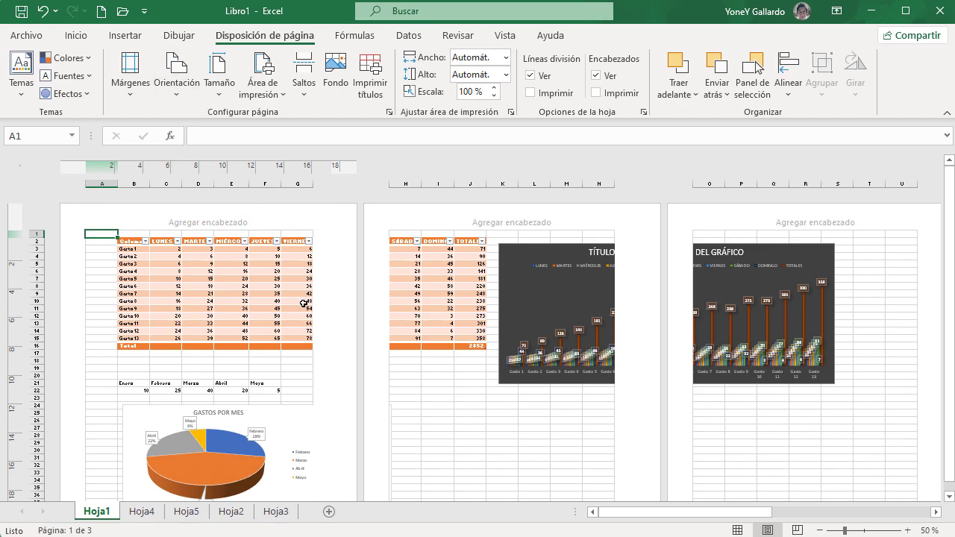
click(949, 496)
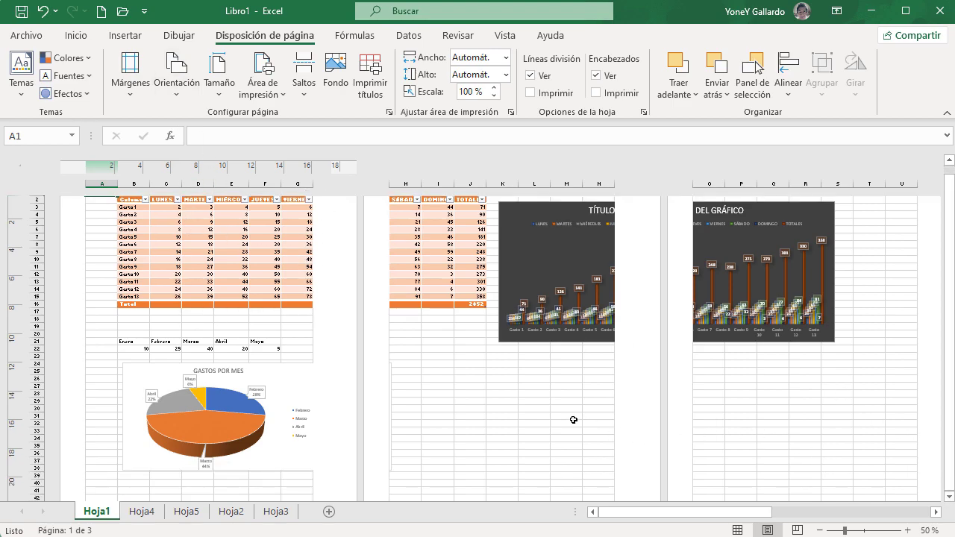
ctrl+scroll(573, 420, down, 1)
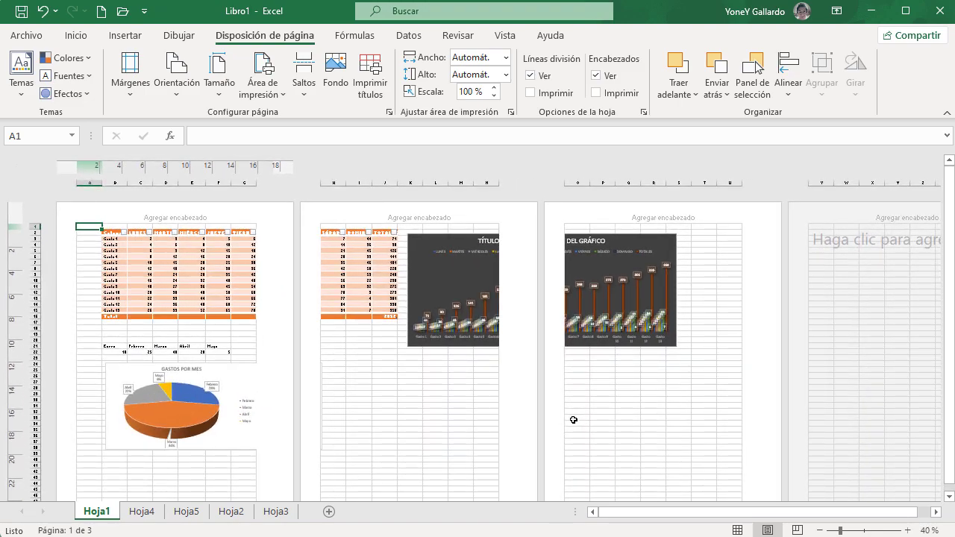
Set the page orientation of Hoja1 to landscape.
ctrl+scroll(573, 420, down, 2)
ctrl+scroll(439, 419, up, 2)
click(177, 86)
click(210, 157)
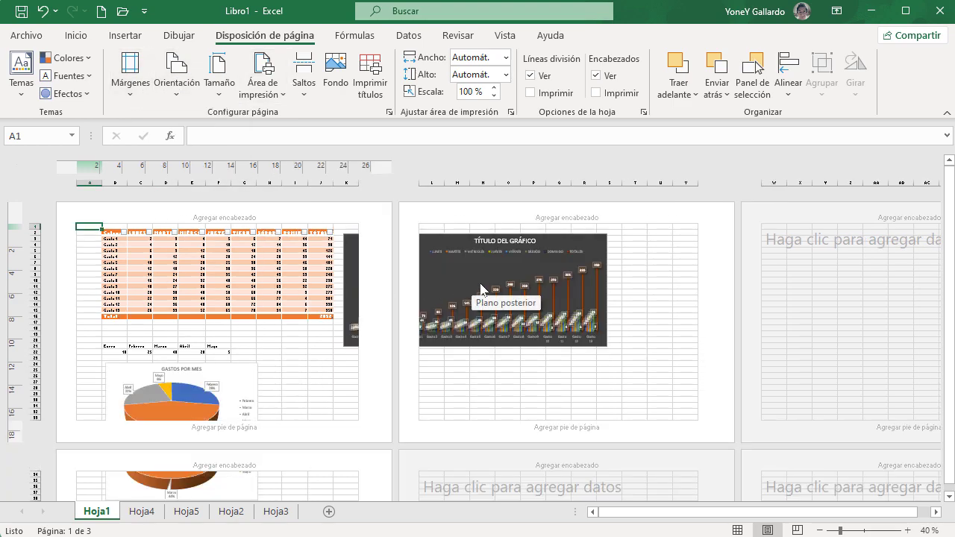
Set the paper size of Hoja1 to Carta 22x28cm 8.5"x11" and review how the tables and charts fit the pages.
click(220, 86)
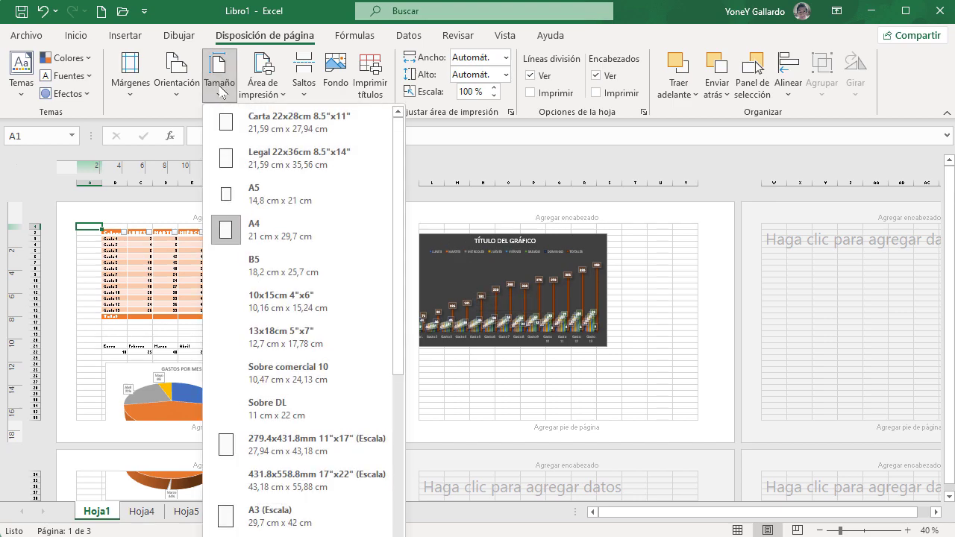
click(291, 126)
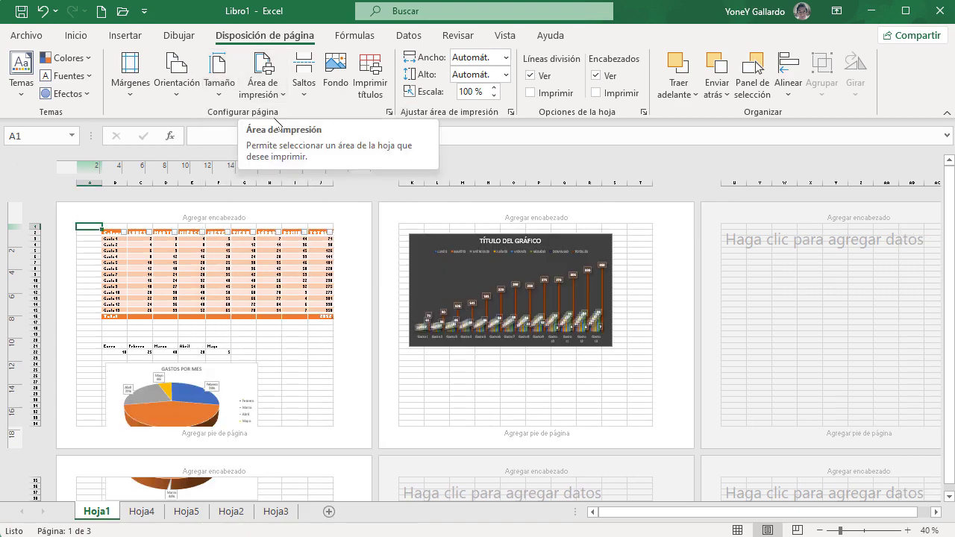
click(320, 341)
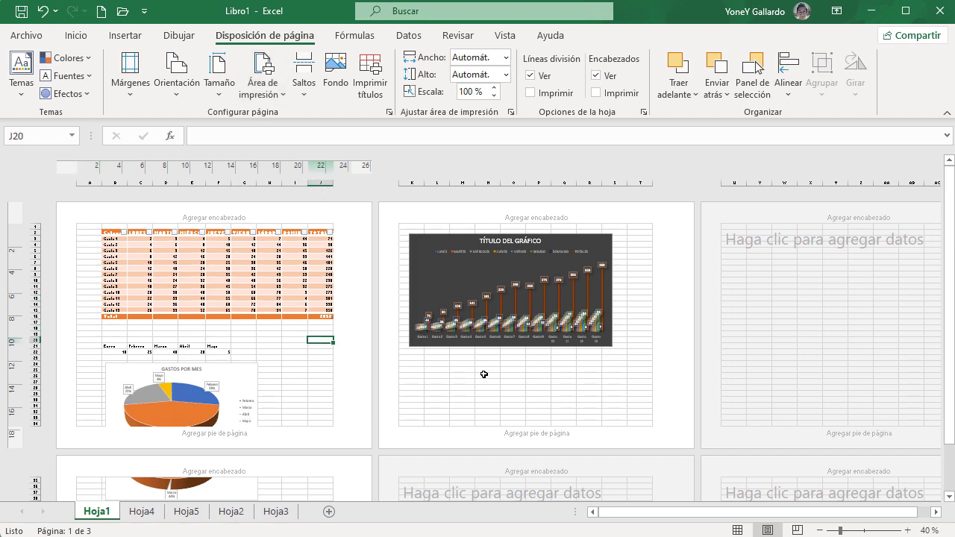
scroll(500, 422, down, 3)
scroll(503, 423, up, 3)
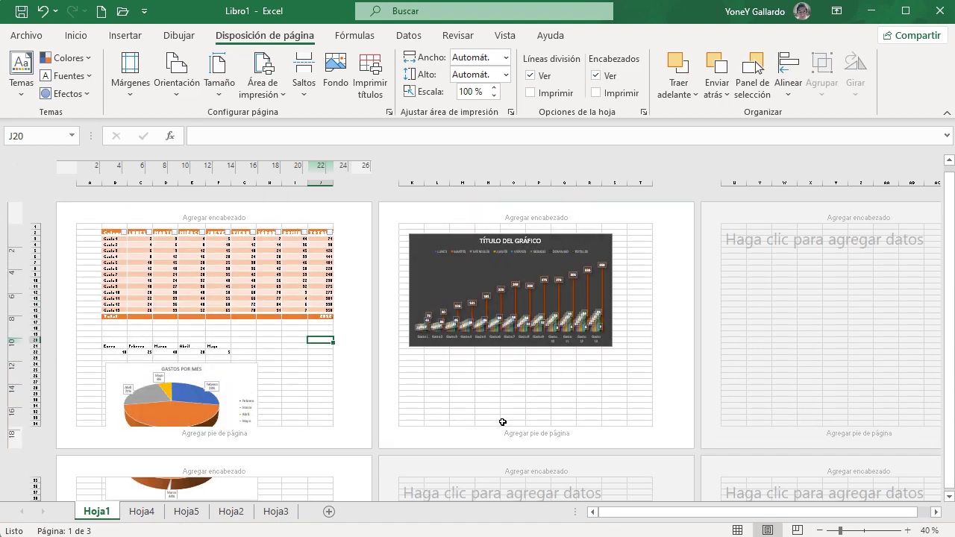
click(250, 335)
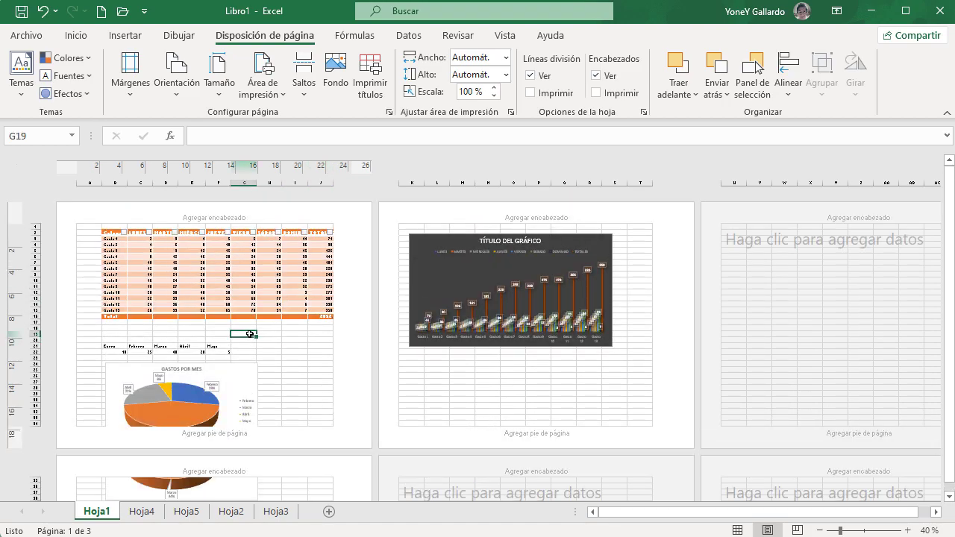
Set the whole weekly expense table, B2:J16, from its header through the Total row, as the print area.
scroll(250, 335, up, 4)
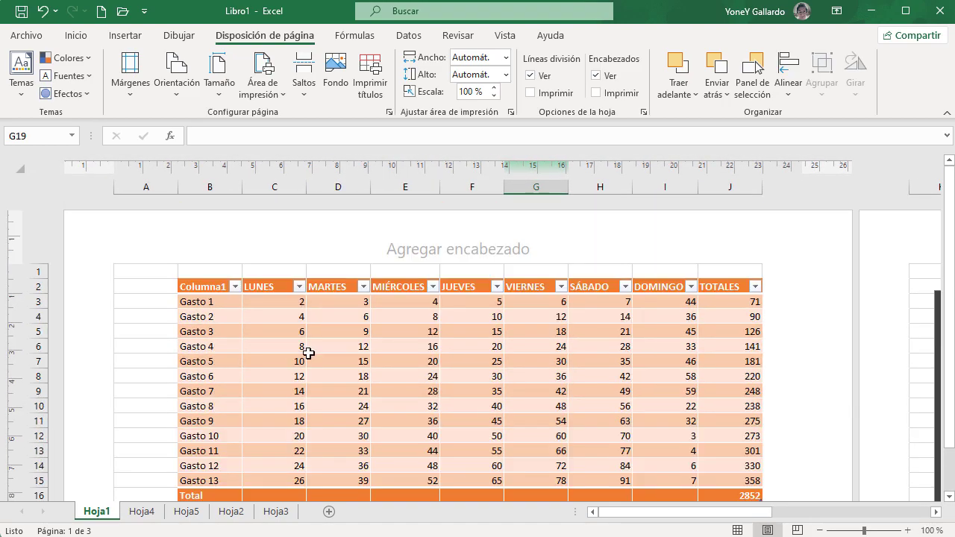
drag(951, 288, 950, 304)
click(949, 160)
click(211, 286)
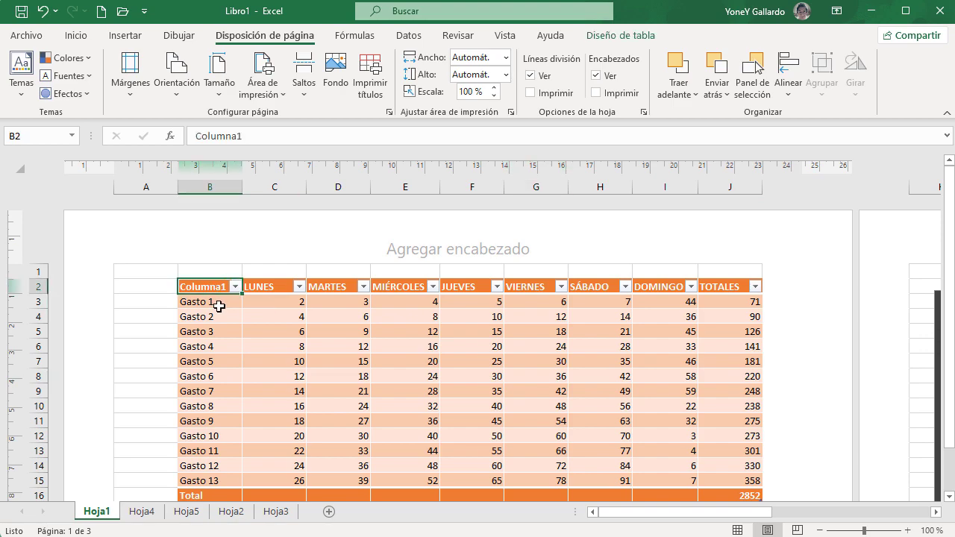
key(ctrl+shift+Right)
key(ctrl+shift+Down)
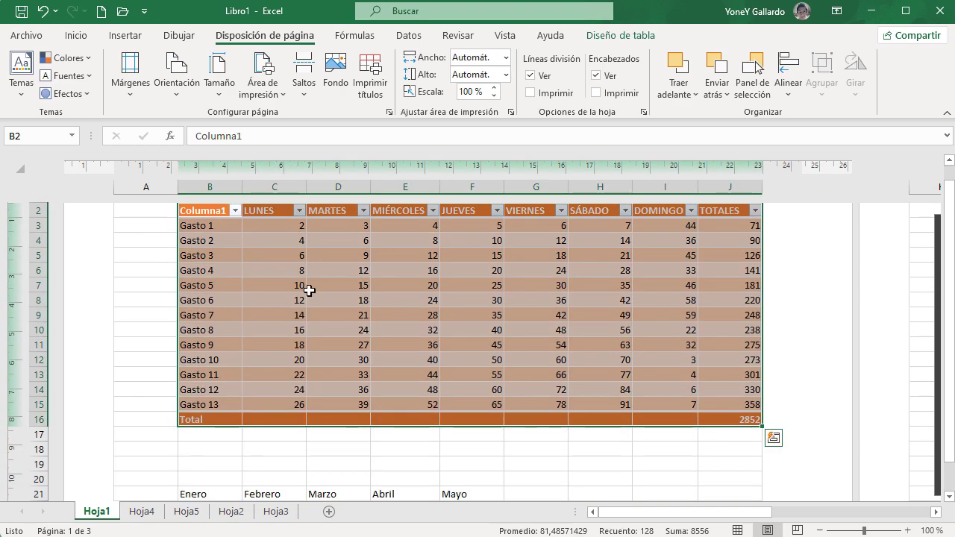
click(262, 83)
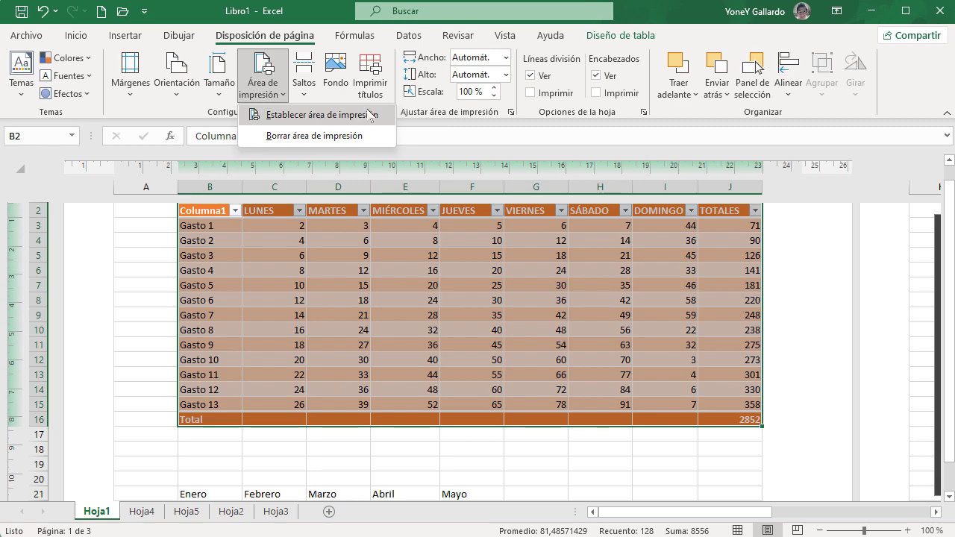
click(316, 118)
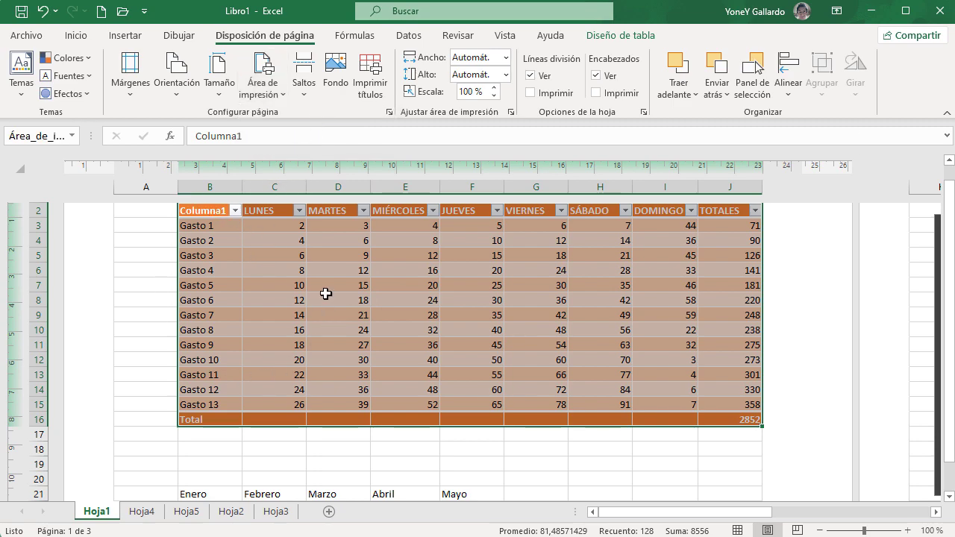
Check in the print preview what the defined print area will print, and return to the sheet.
click(261, 289)
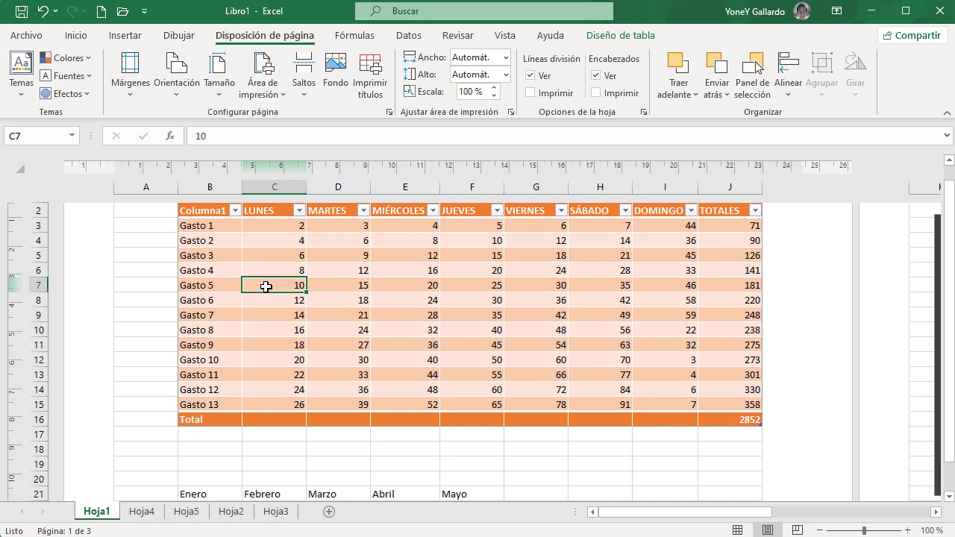
click(28, 35)
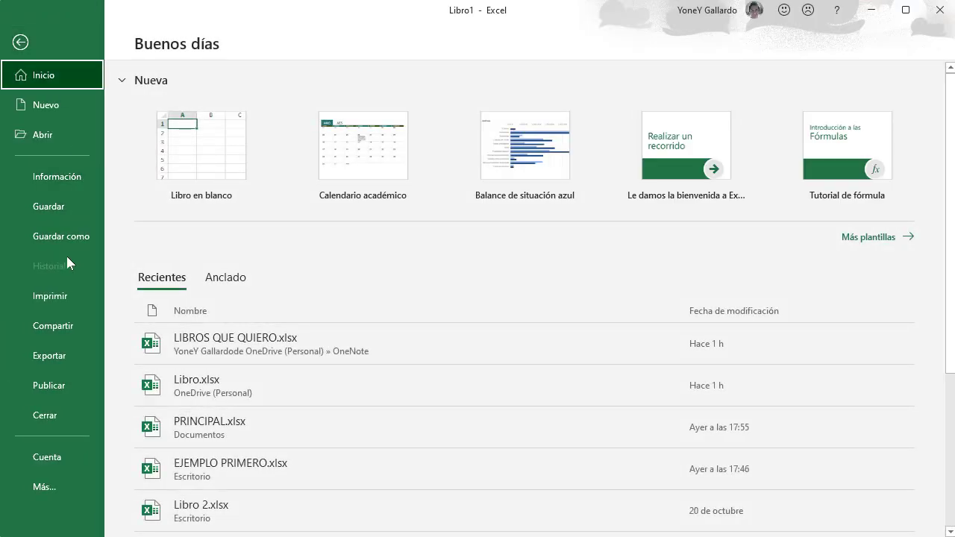
click(60, 300)
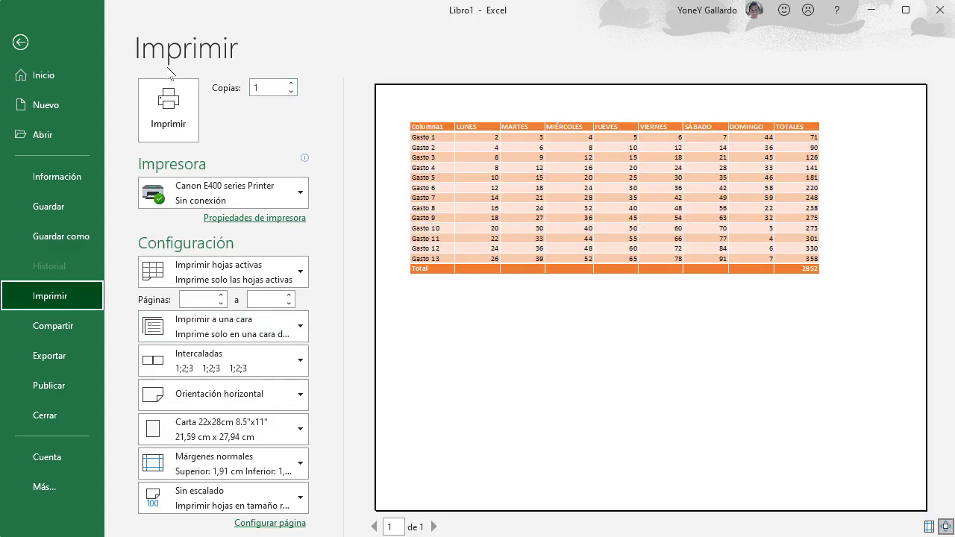
click(20, 42)
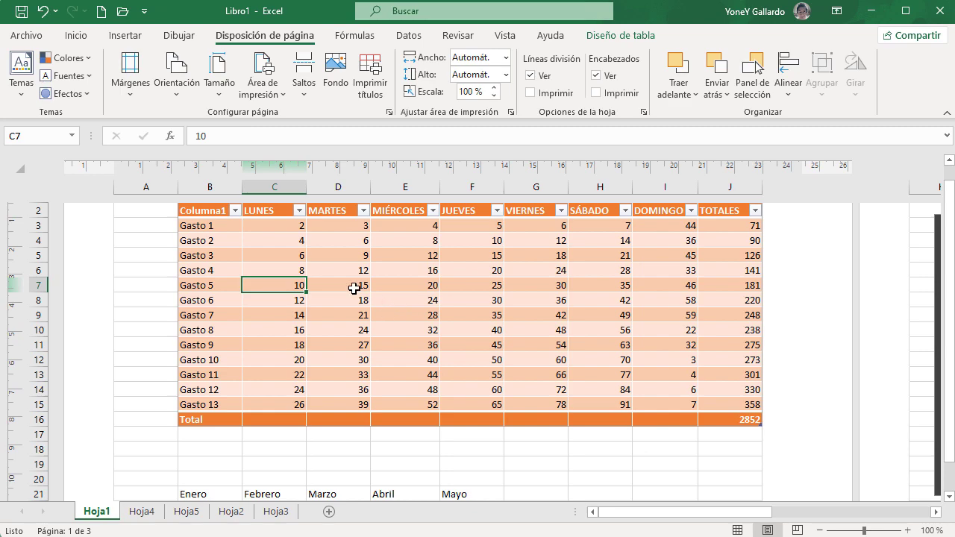
Clear the print area of Hoja1, look through the pages in the print preview, and return to the sheet.
click(272, 95)
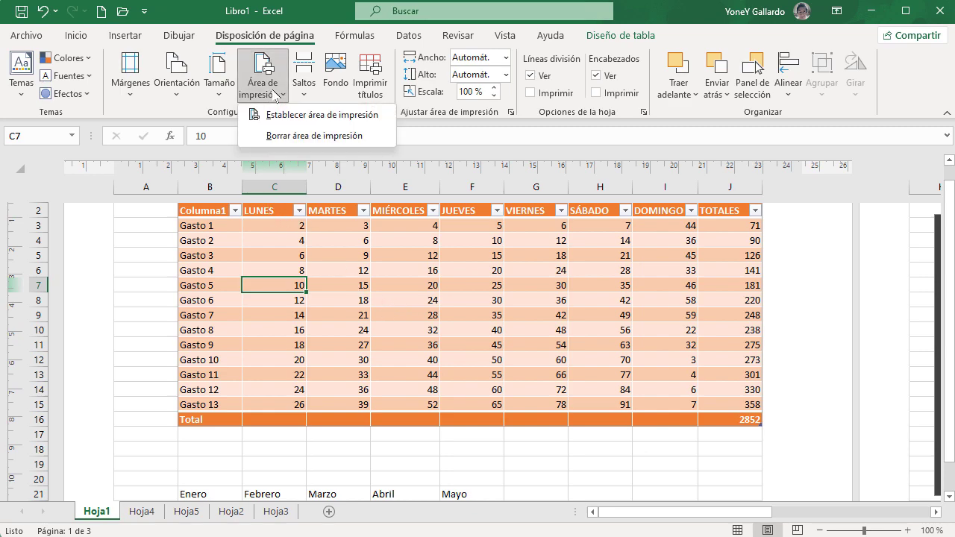
click(314, 137)
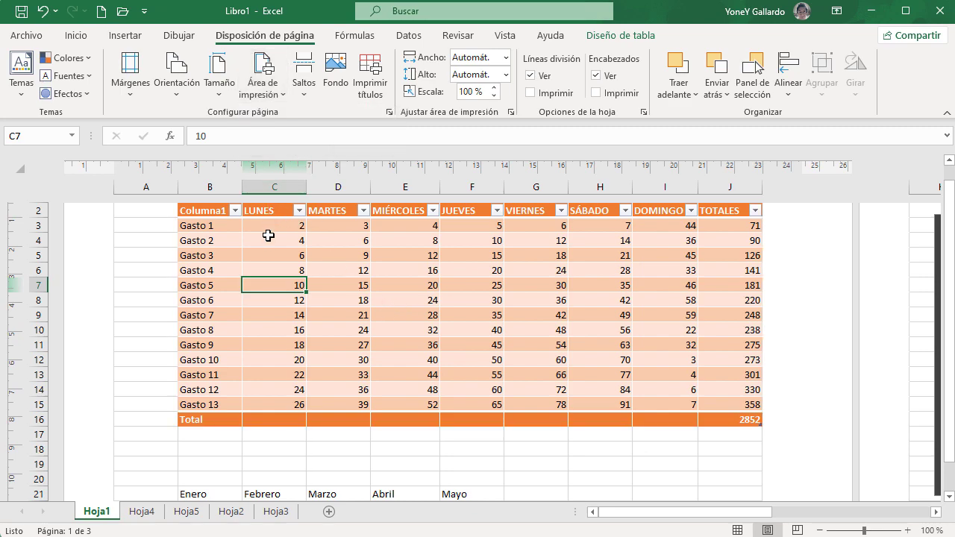
key(ctrl+p)
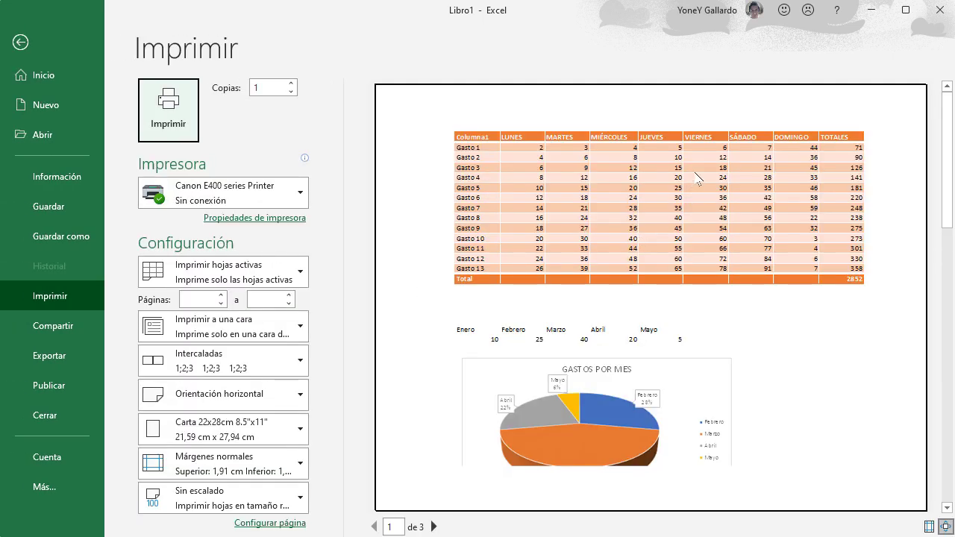
click(434, 527)
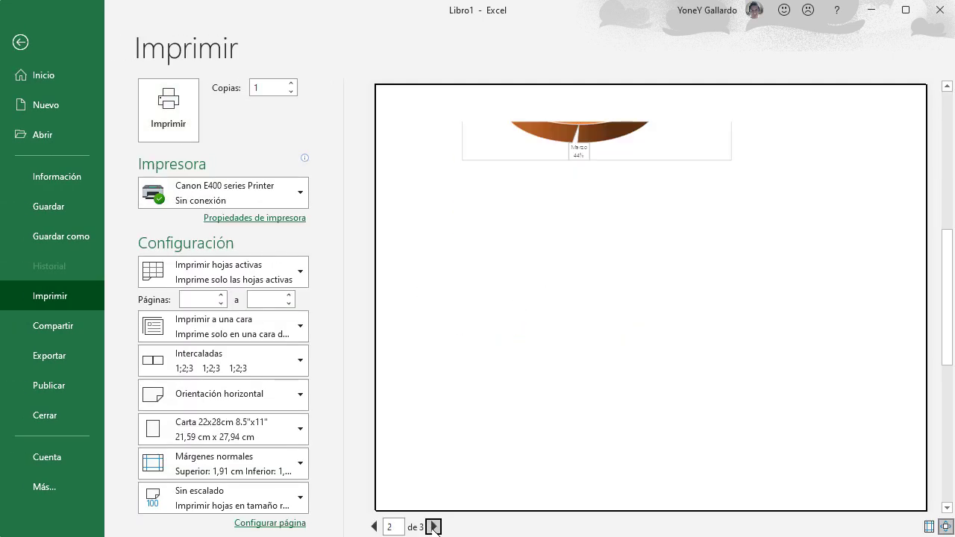
click(433, 526)
click(23, 43)
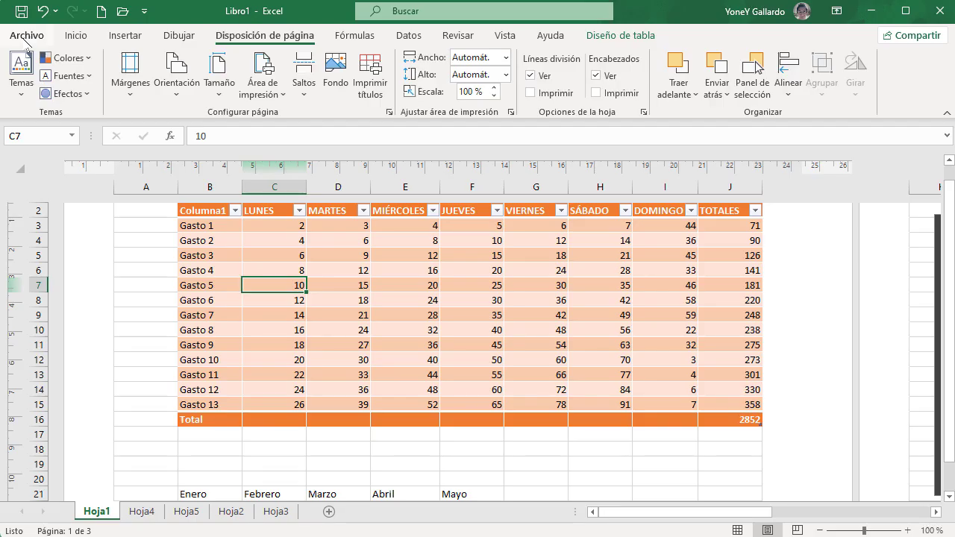
scroll(348, 259, up, 2)
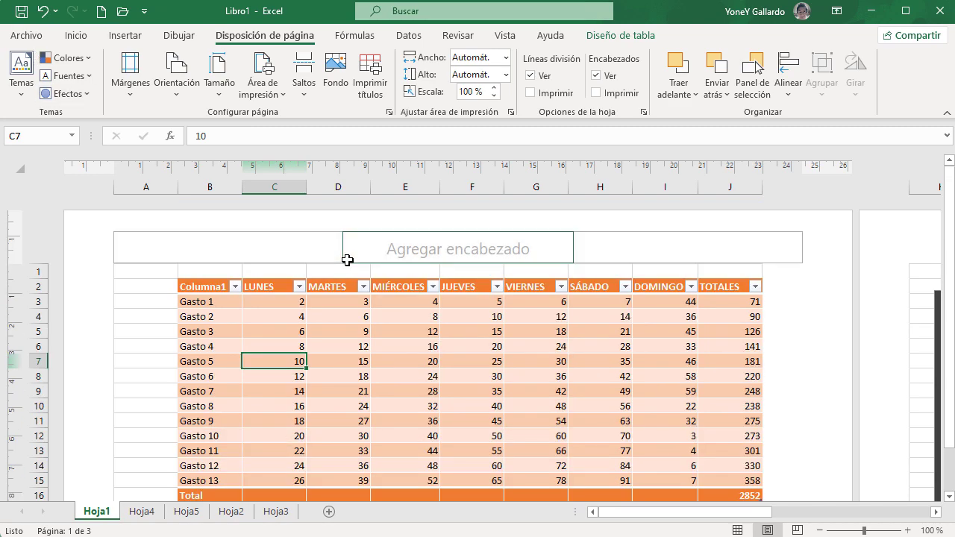
key(ctrl+p)
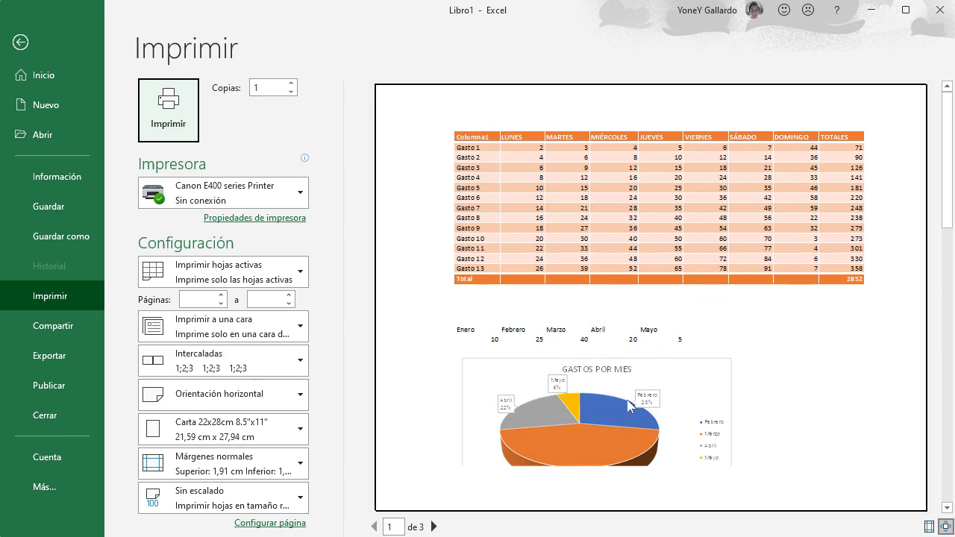
click(20, 41)
Insert a page break at cell B17, just below the Total row of the expense table.
scroll(354, 317, down, 3)
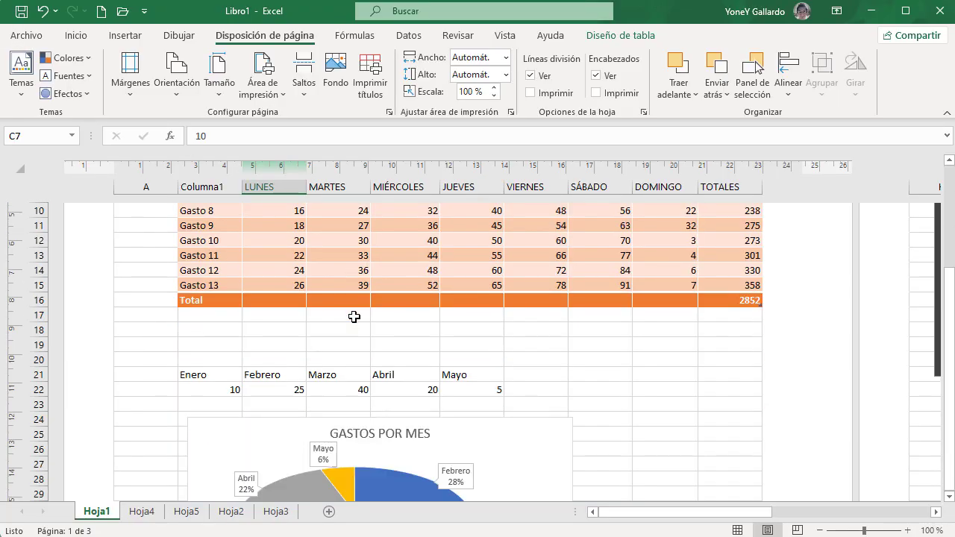
click(211, 317)
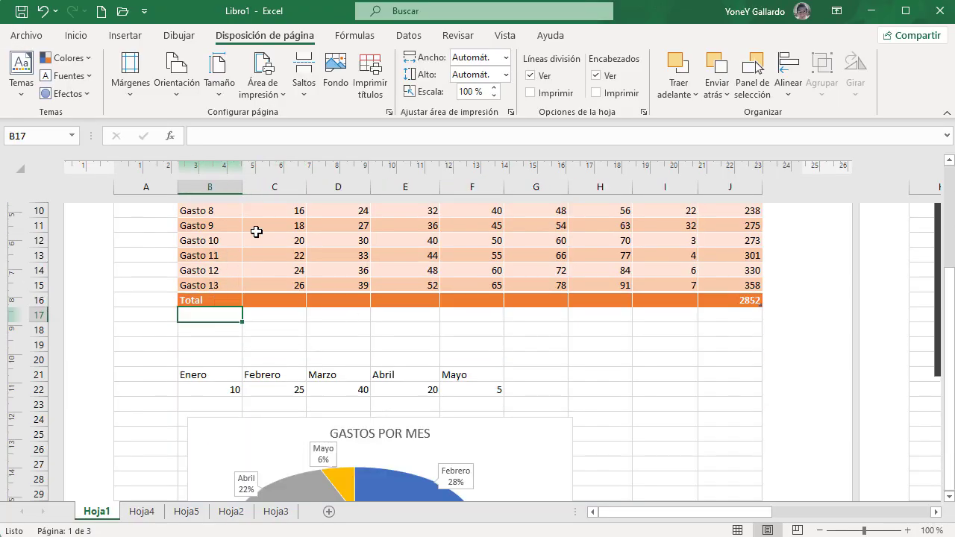
click(304, 84)
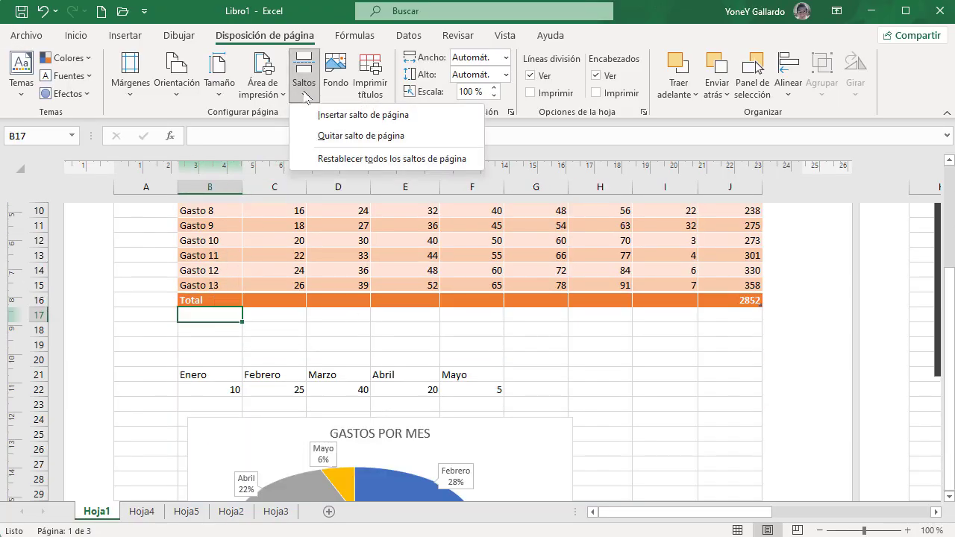
click(391, 116)
scroll(307, 375, down, 2)
scroll(308, 376, down, 3)
scroll(307, 375, up, 10)
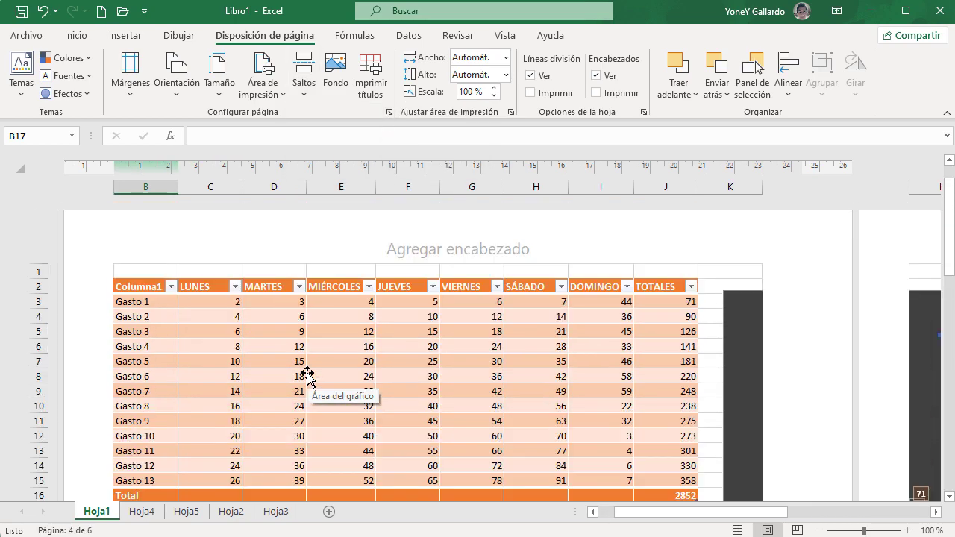
Page through the print preview to see how the inserted page break splits the tables and charts, and return to the sheet.
click(328, 337)
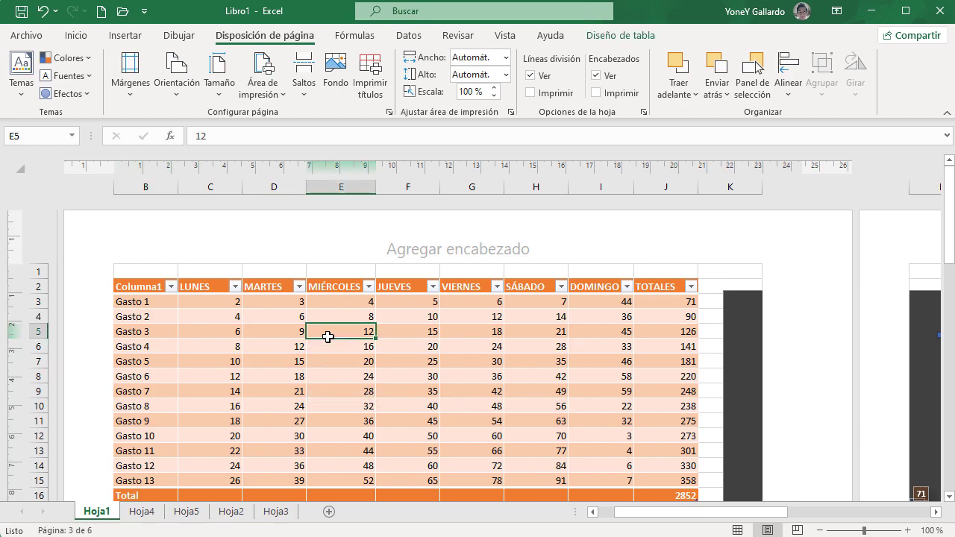
key(ctrl+p)
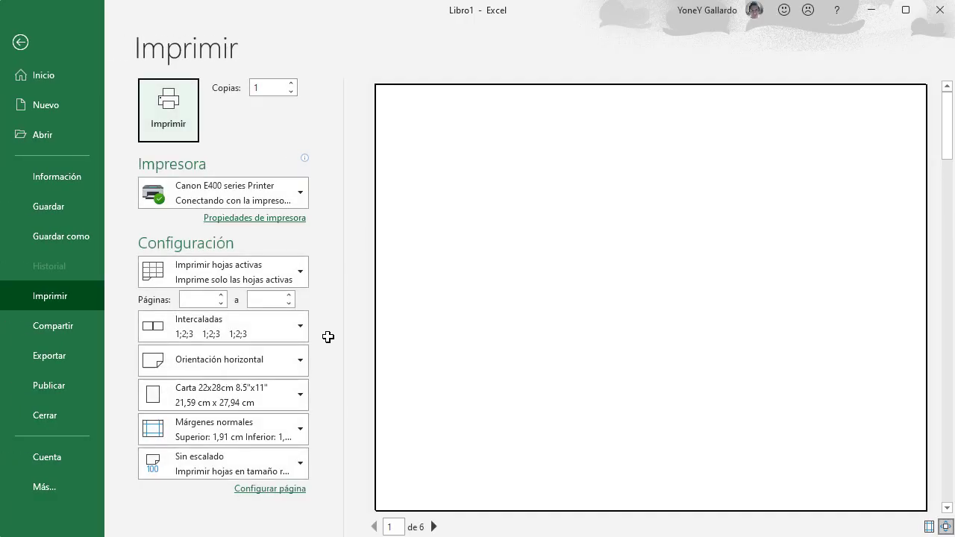
click(433, 527)
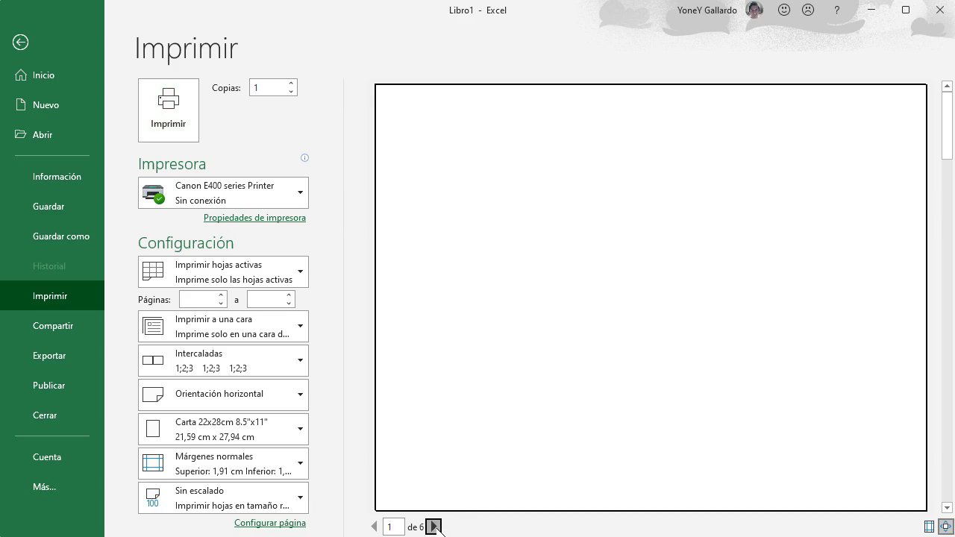
click(433, 527)
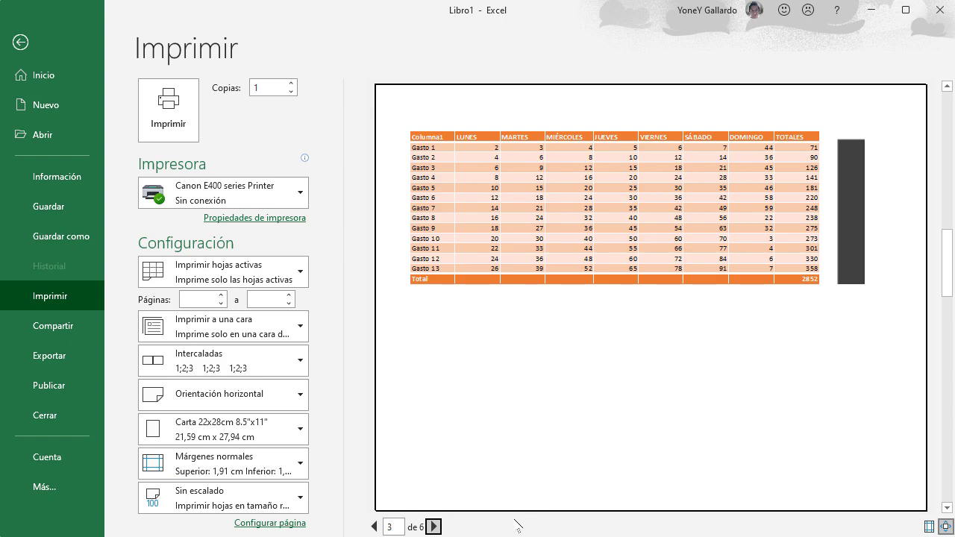
click(435, 527)
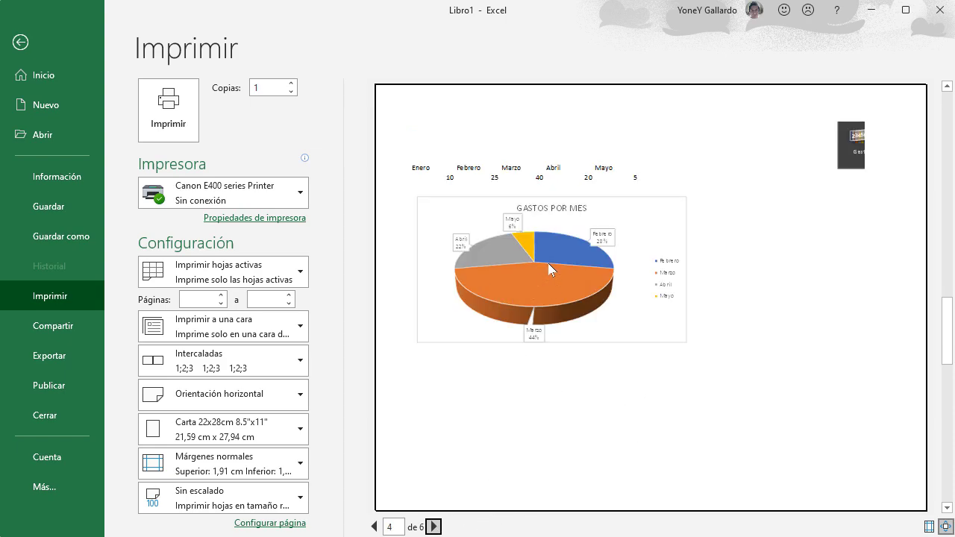
click(30, 39)
click(534, 359)
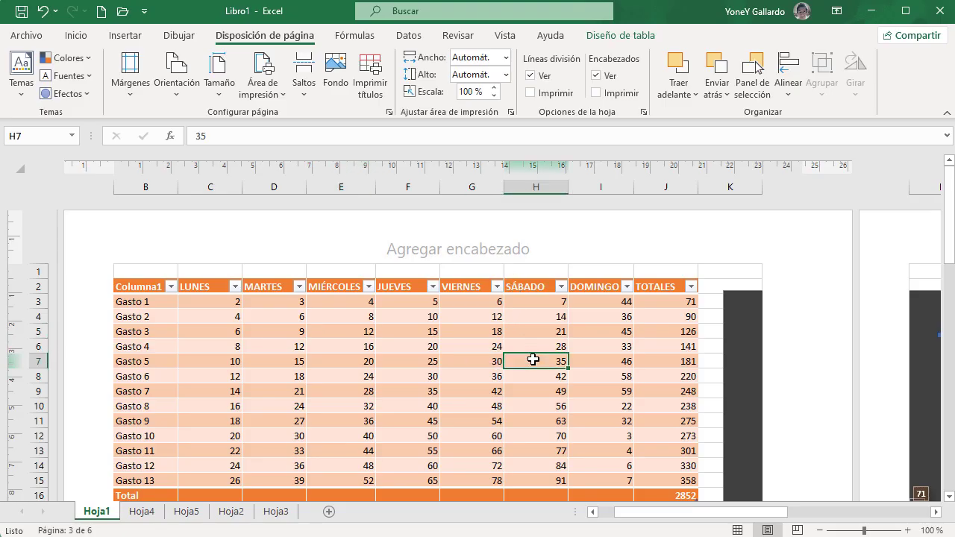
Review the divided pages of Hoja1 from column A onward, and switch the sheet to Normal view.
click(599, 511)
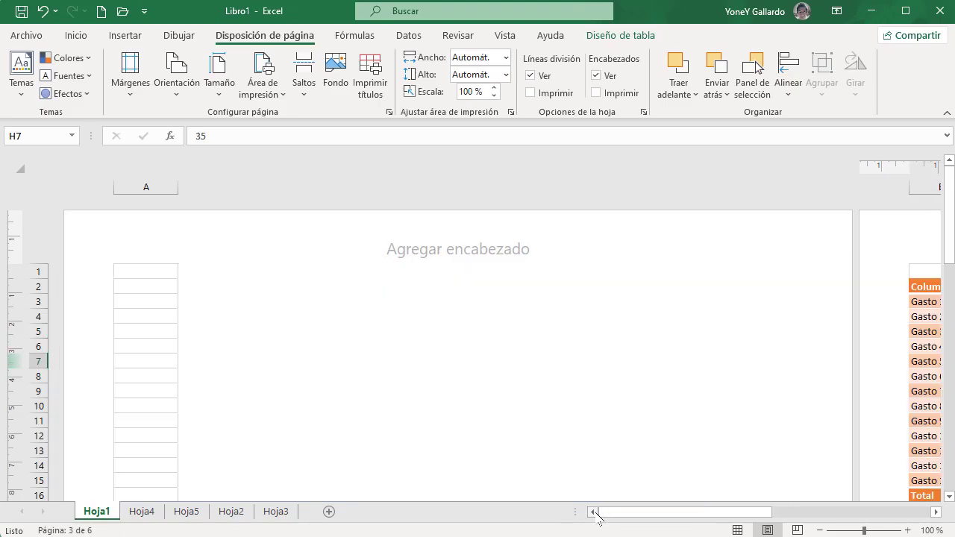
ctrl+scroll(499, 402, down, 4)
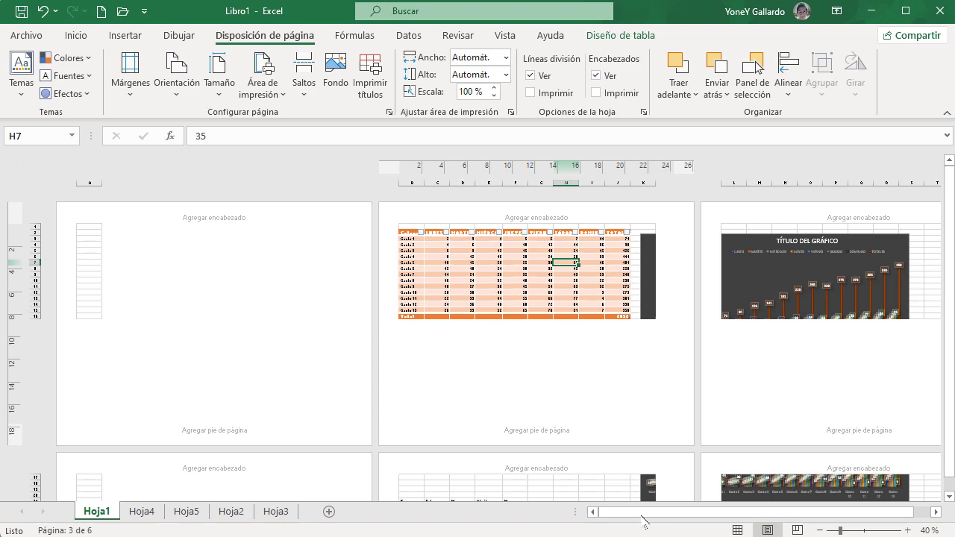
click(737, 530)
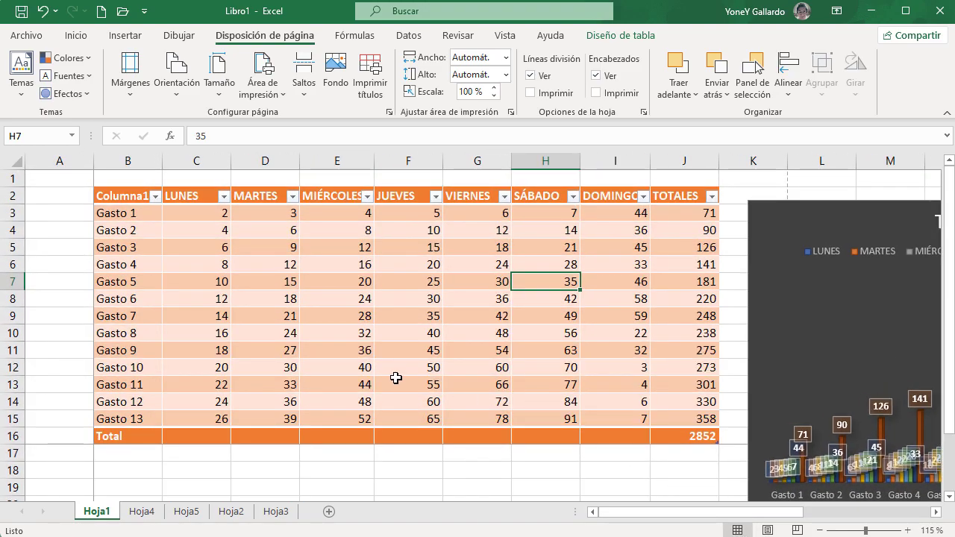
Check the expense table and the monthly data in Hoja1, and display the sheet in Page Layout view.
scroll(489, 366, down, 3)
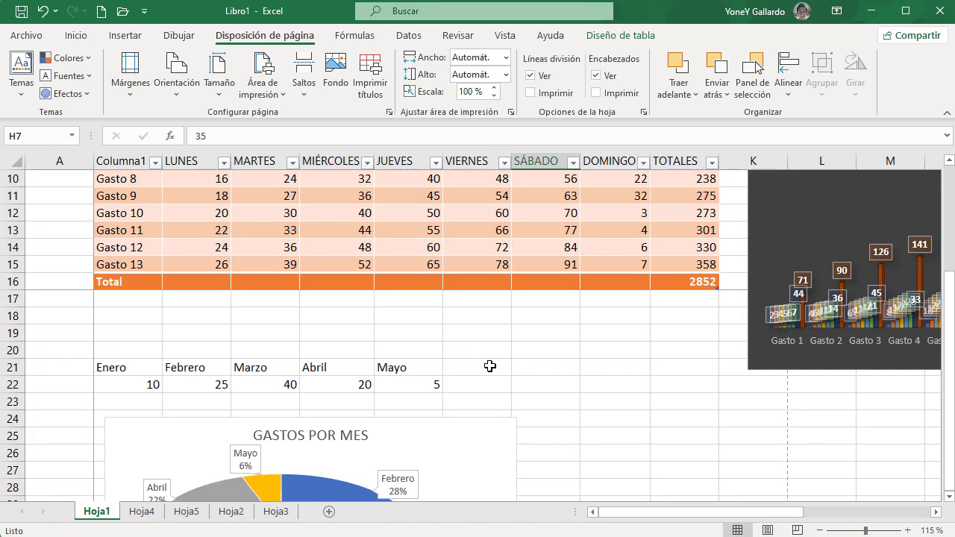
scroll(489, 366, up, 3)
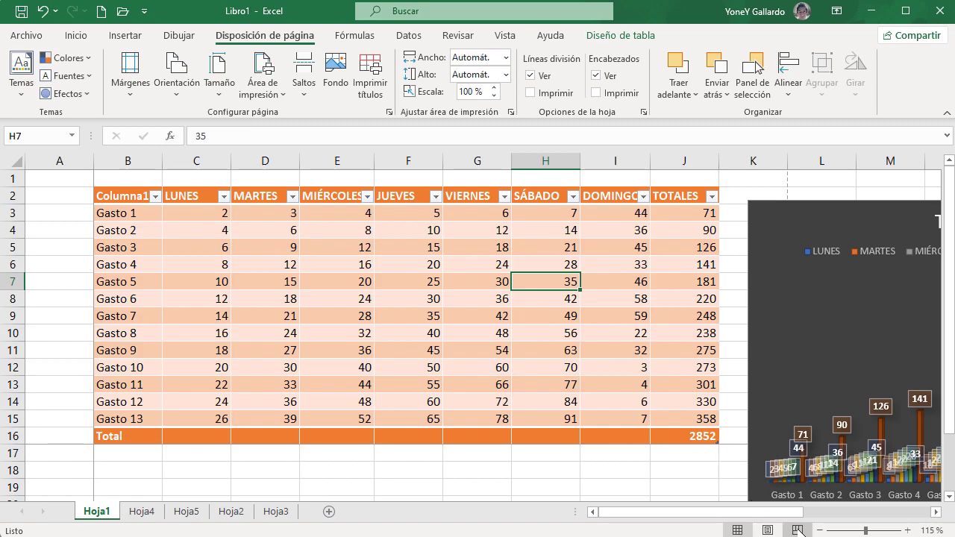
click(796, 530)
click(766, 530)
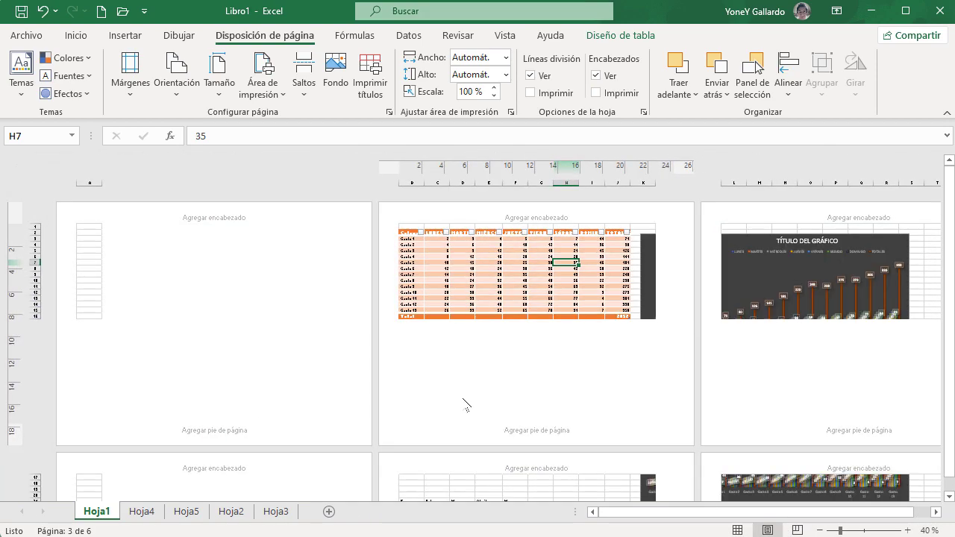
Undo the last change and reset all page breaks in Hoja1.
key(ctrl+z)
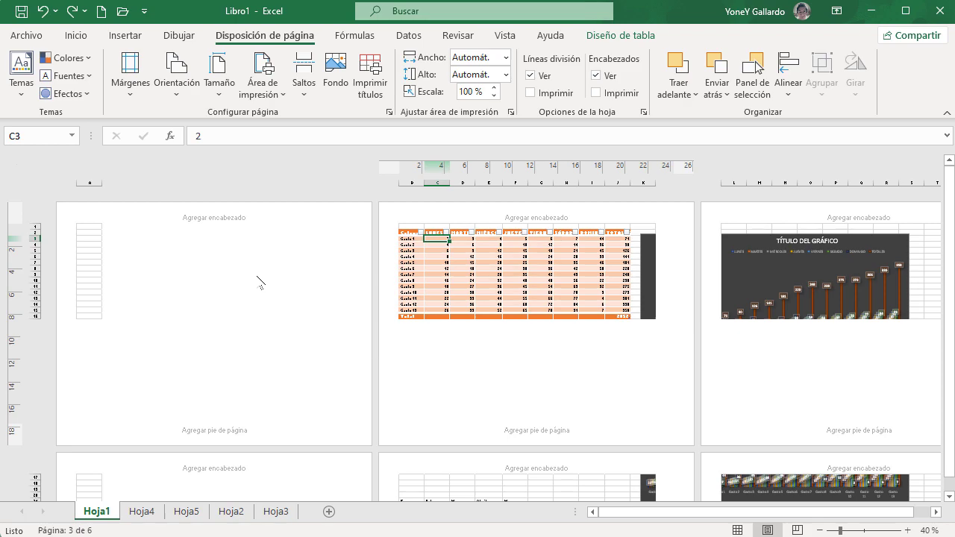
click(303, 83)
click(334, 161)
click(177, 335)
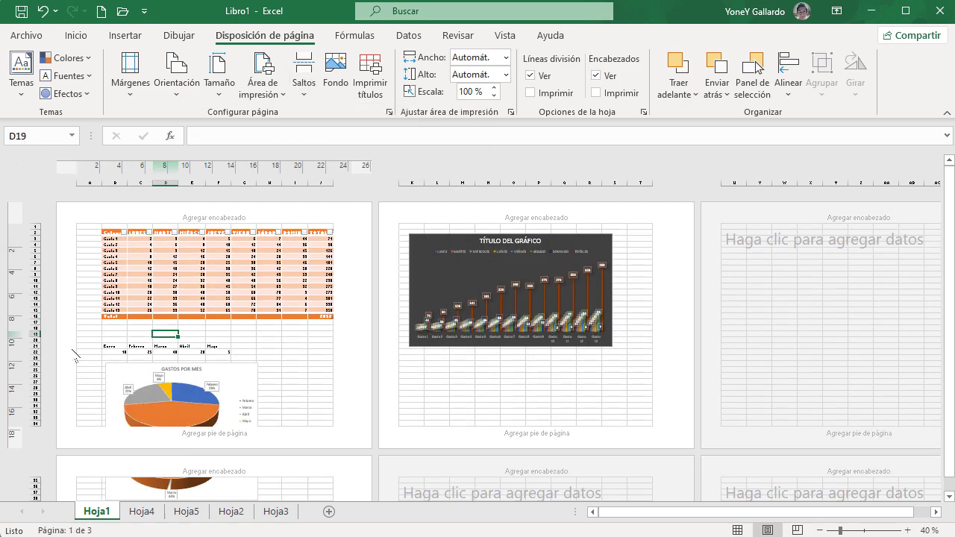
Insert a page break at cell B20, just above the Enero to Mayo month row.
click(114, 340)
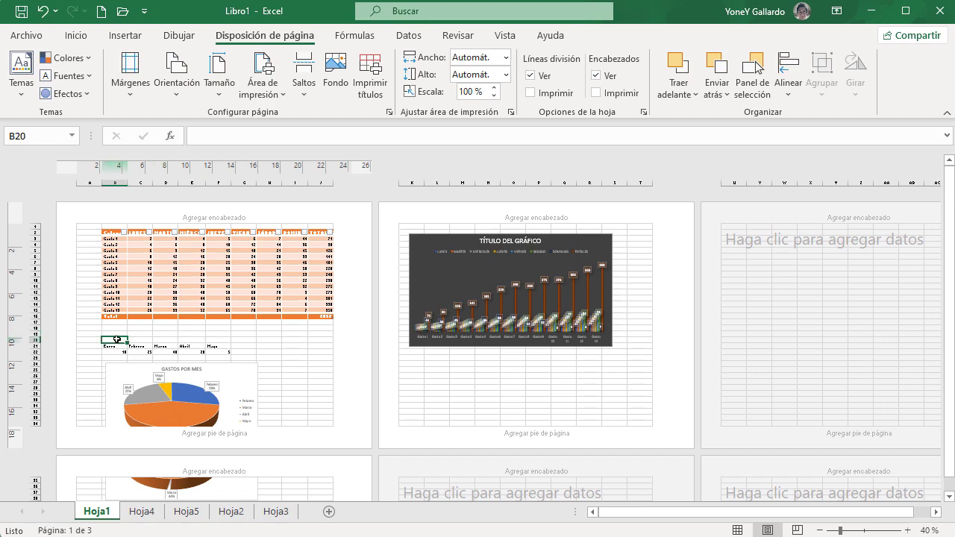
key(Down)
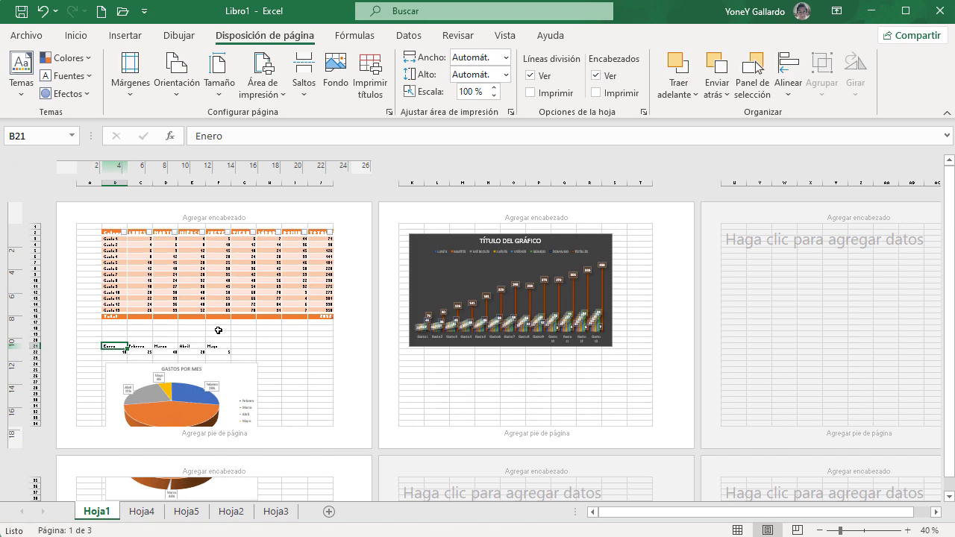
key(Up)
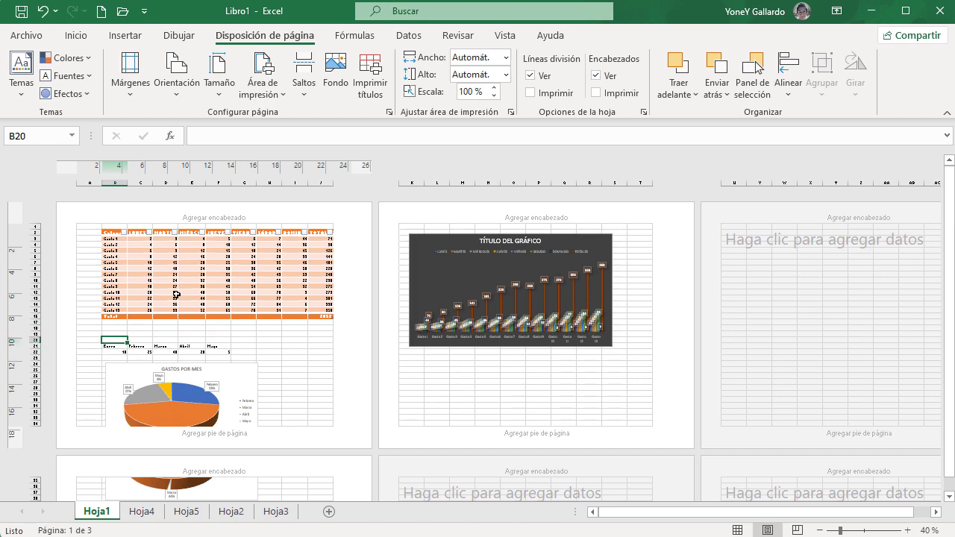
click(305, 97)
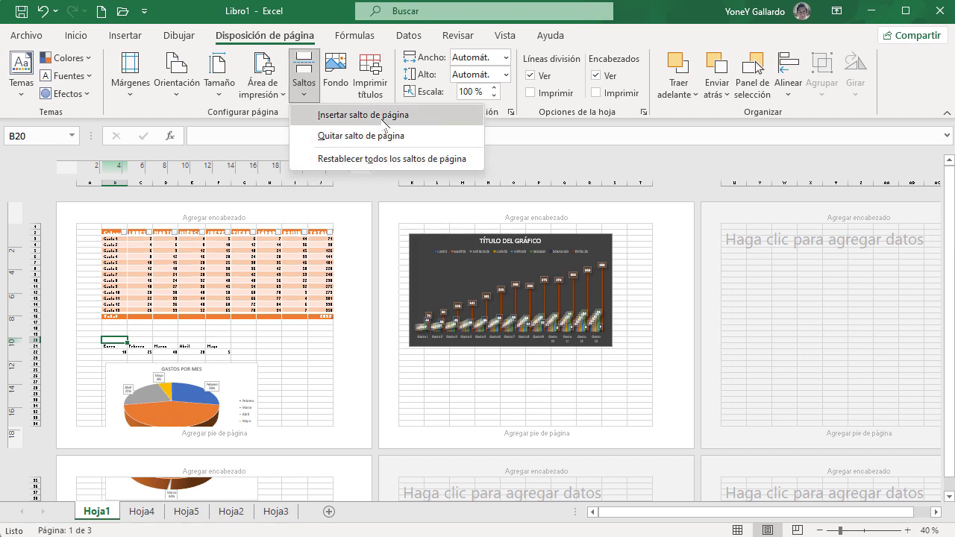
click(380, 119)
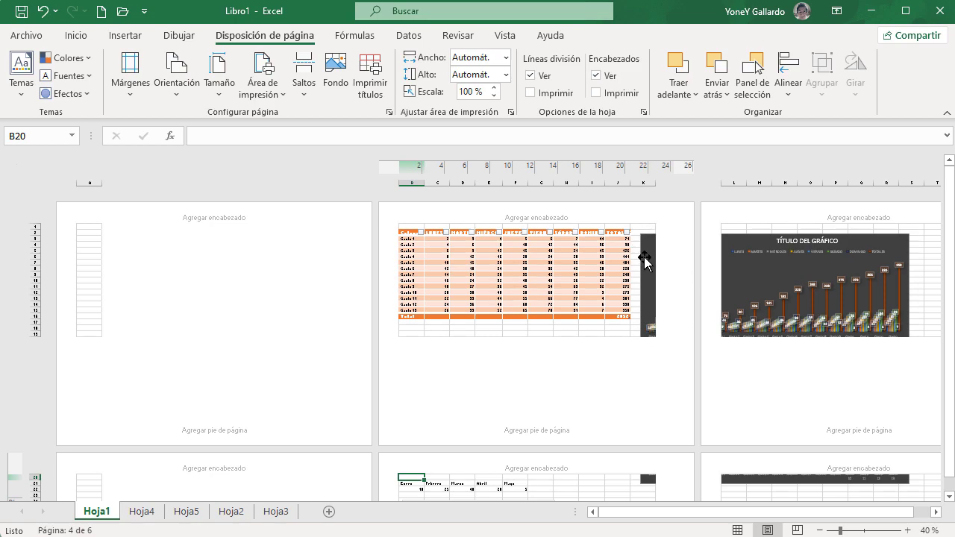
Move the dark column chart sideways so it starts in column L, on a separate page from the expense table.
click(740, 260)
mouse_move(743, 236)
mouse_down()
mouse_move(799, 246)
mouse_move(756, 231)
mouse_up()
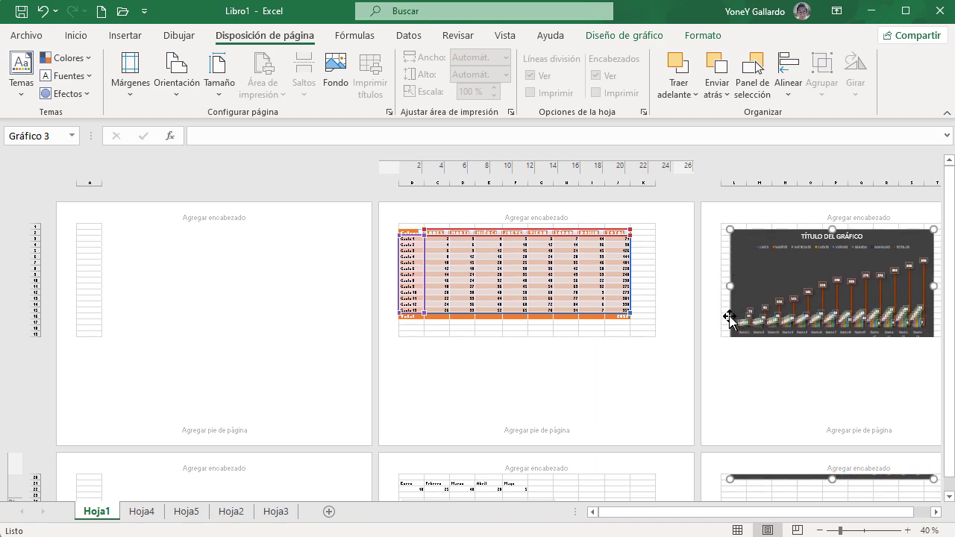
scroll(558, 320, right, 5)
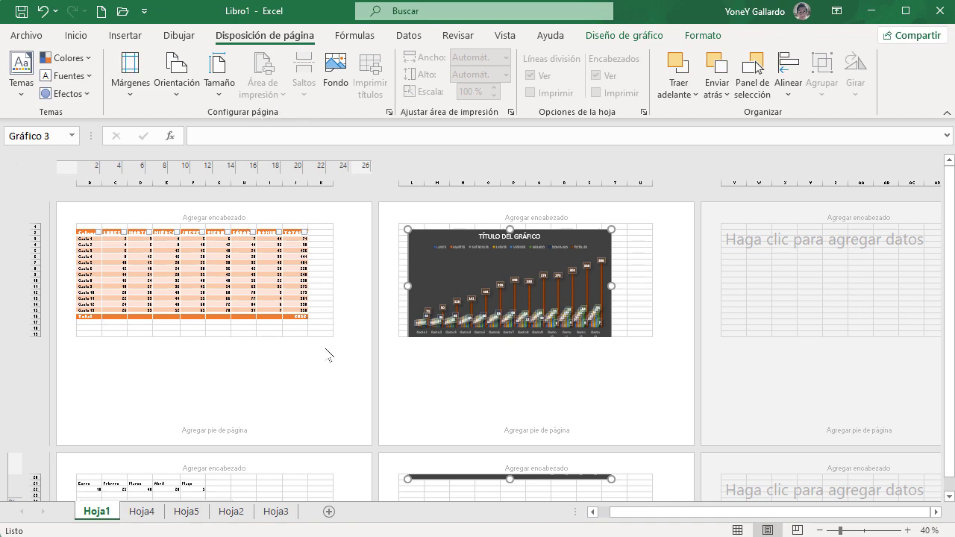
Reset all of the sheet's page breaks to remove the one above the month row.
drag(240, 323, 239, 318)
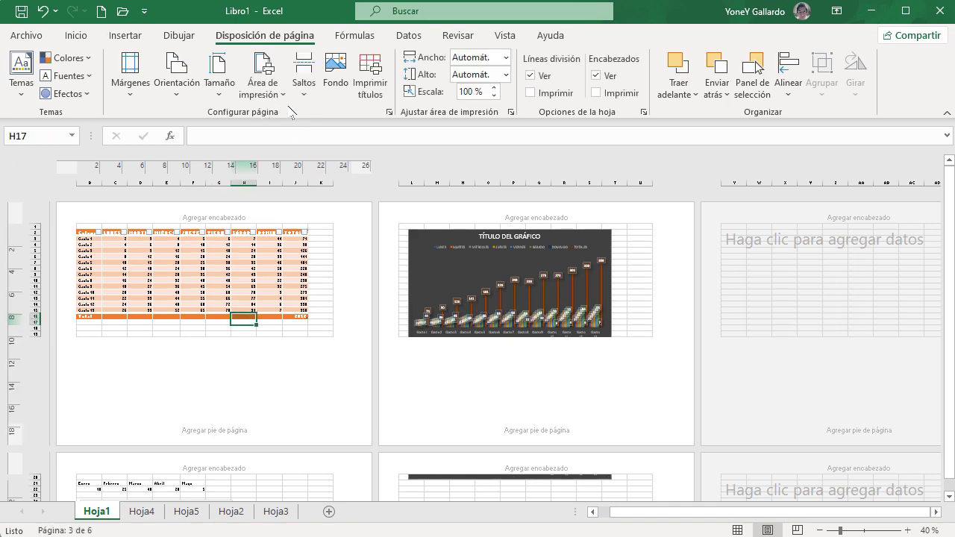
click(303, 83)
click(324, 154)
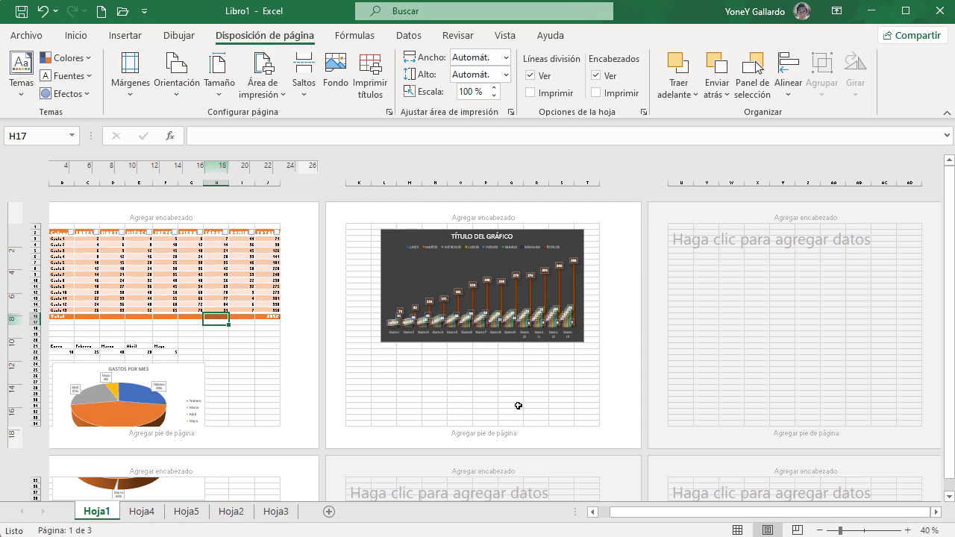
On Hoja4, enter ENERO in B2 and fill the month series across to MAYO in F2.
click(355, 35)
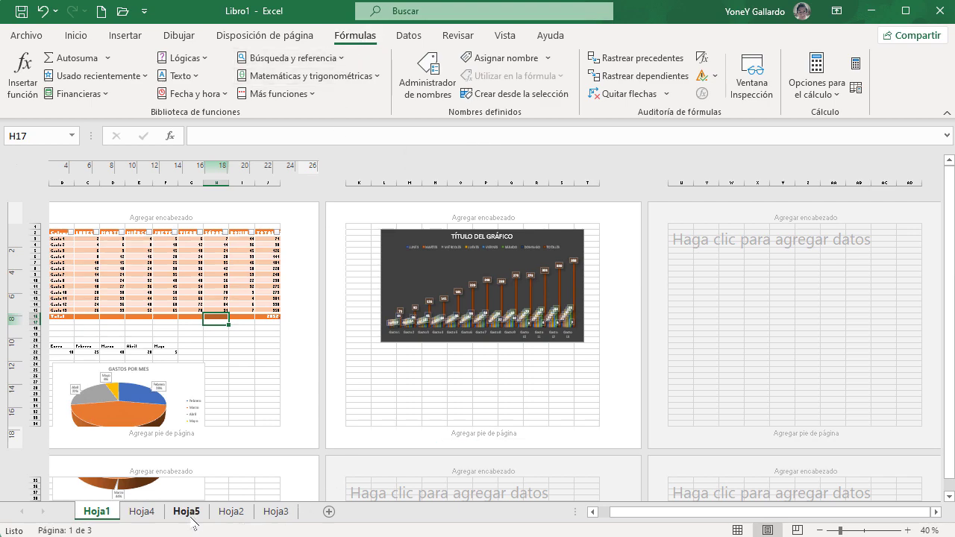
click(141, 511)
click(94, 205)
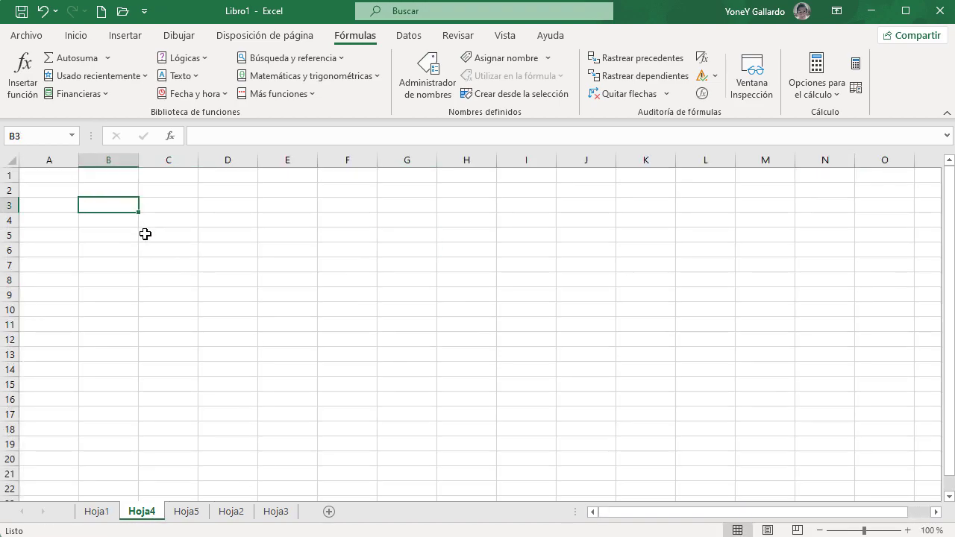
scroll(145, 234, up, 9)
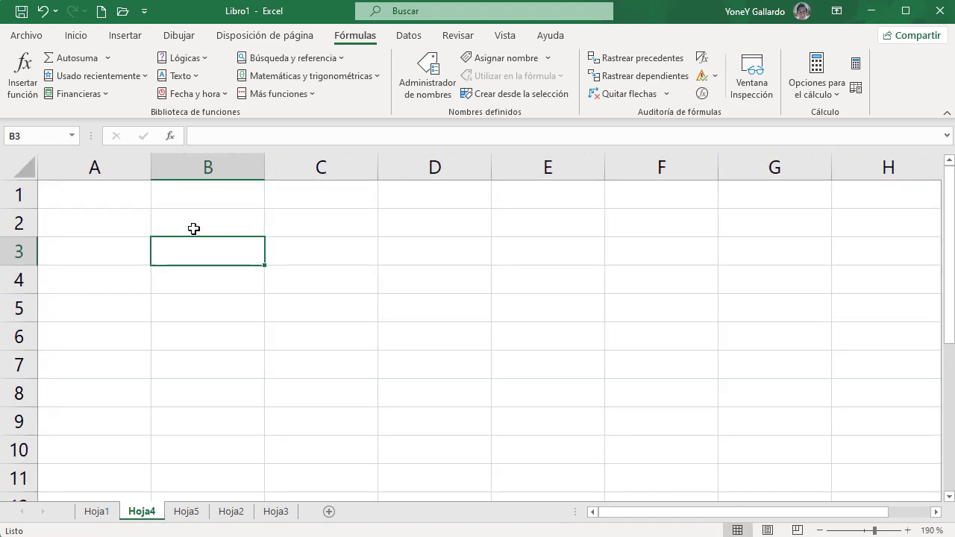
click(192, 228)
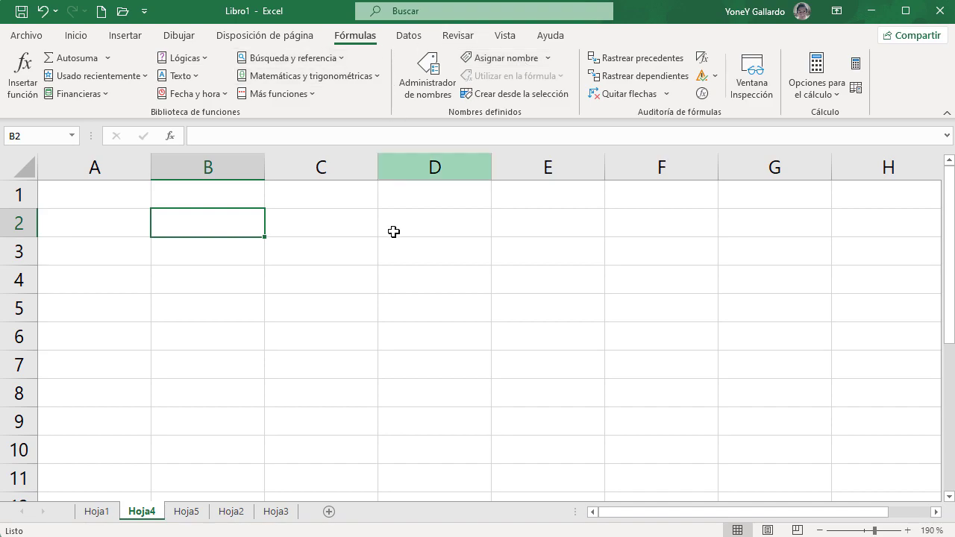
text(e)
key(BackSpace)
text(ENERO)
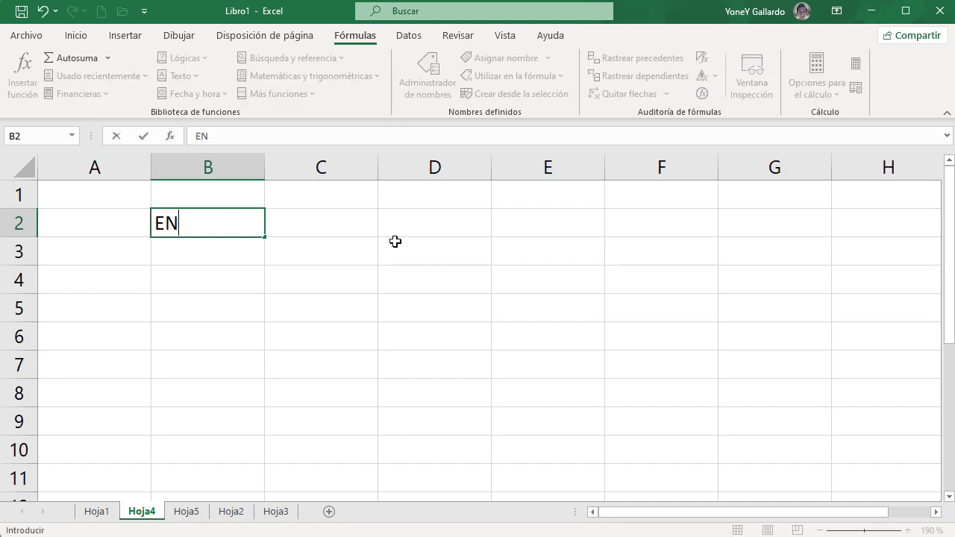
key(Return)
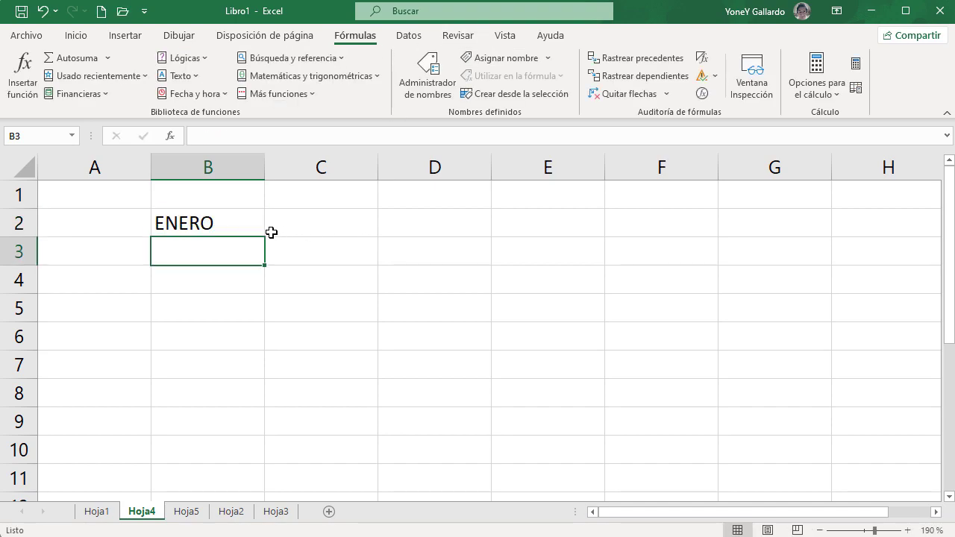
key(Up)
drag(264, 236, 697, 234)
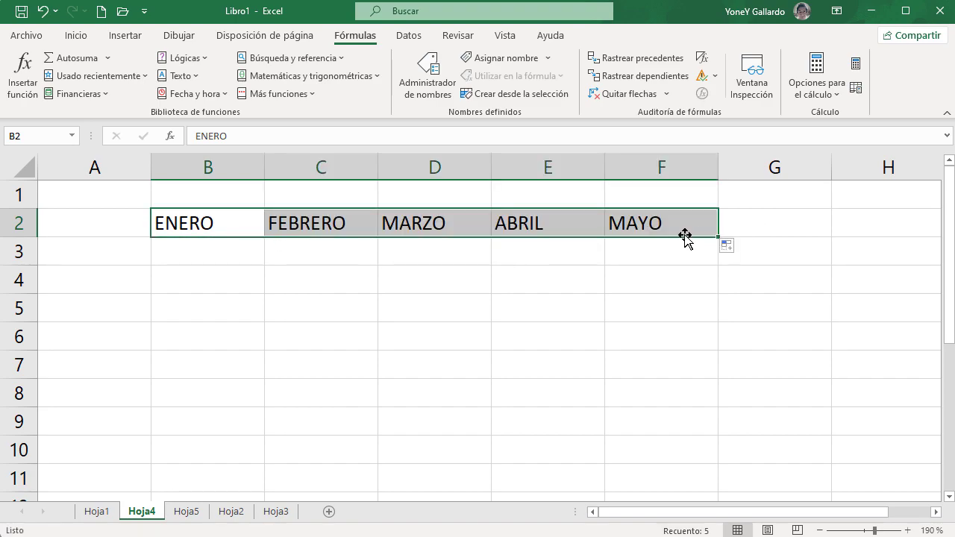
Enter 10 in B3 and 20 in C3, and fill the series across to column F and down to row 9.
click(213, 253)
text(10)
key(Return)
key(Right)
key(Up)
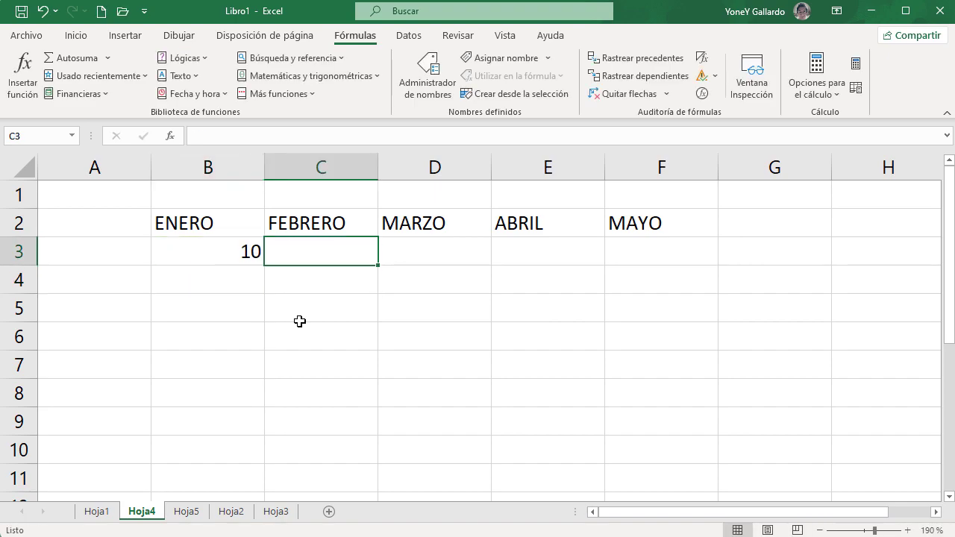
text(20)
key(Return)
click(261, 254)
drag(260, 254, 703, 435)
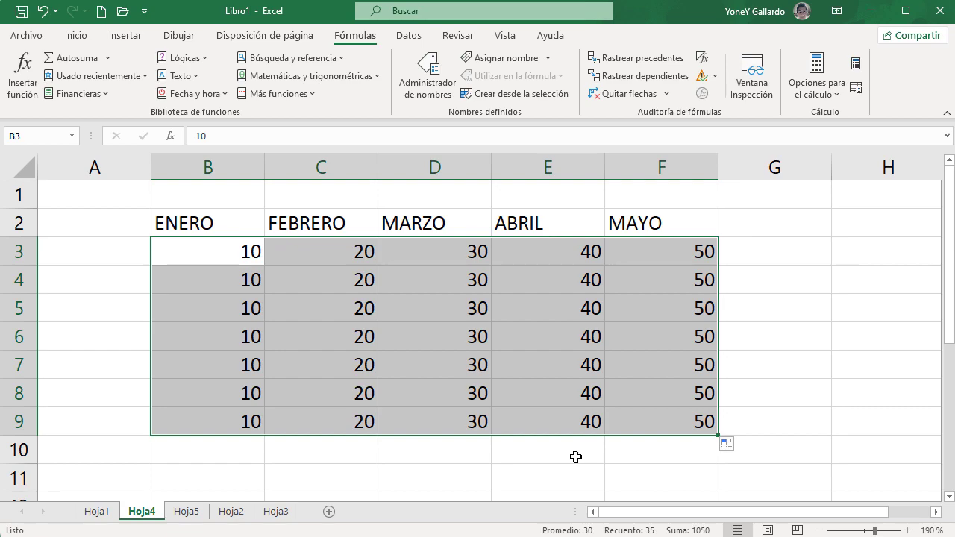
click(428, 380)
Expand the formula bar and enter =SUMA(B3:F3) in G3 to total the first row of months.
click(774, 243)
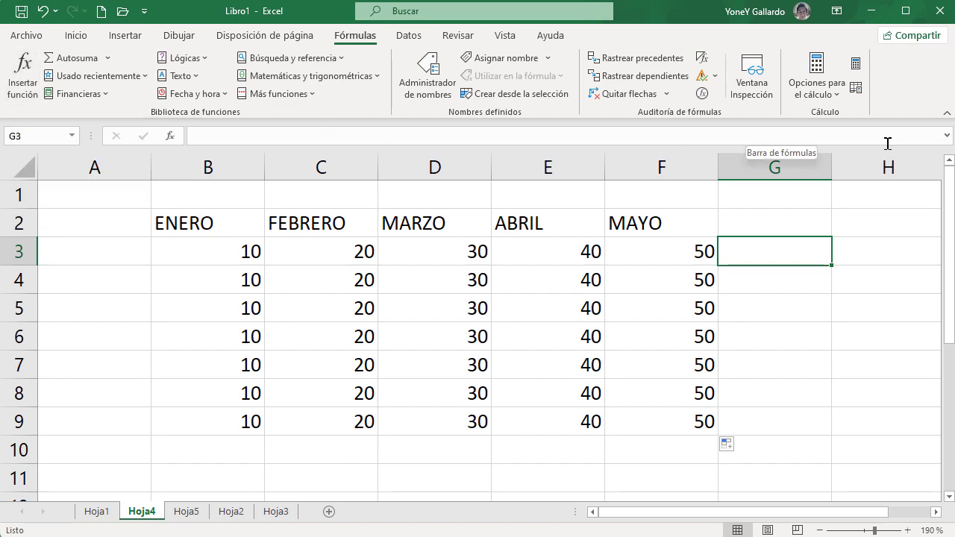
click(947, 136)
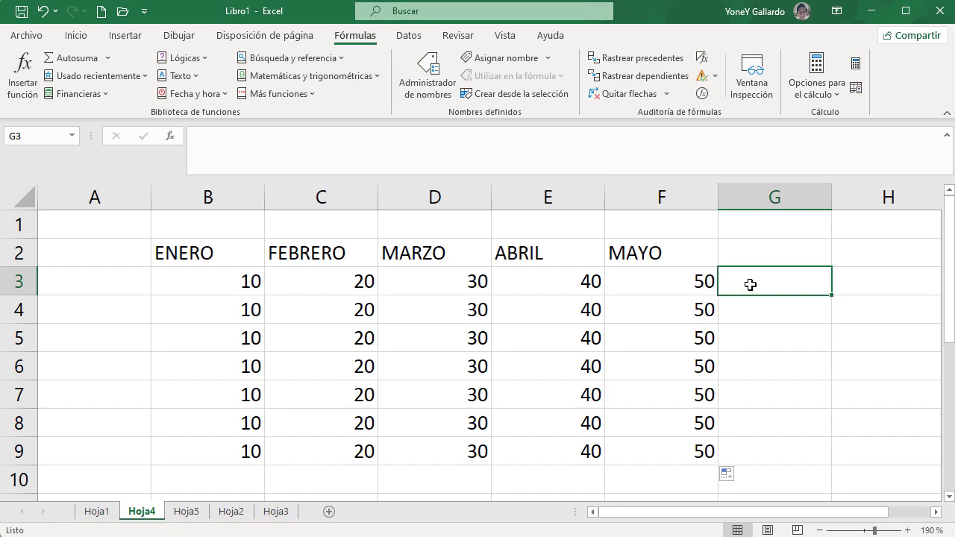
text(=)
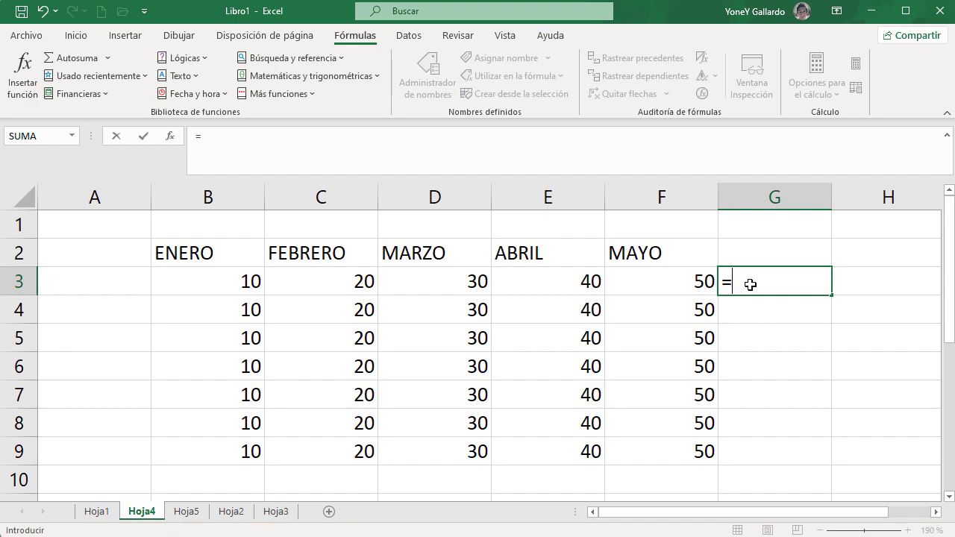
text(SUM)
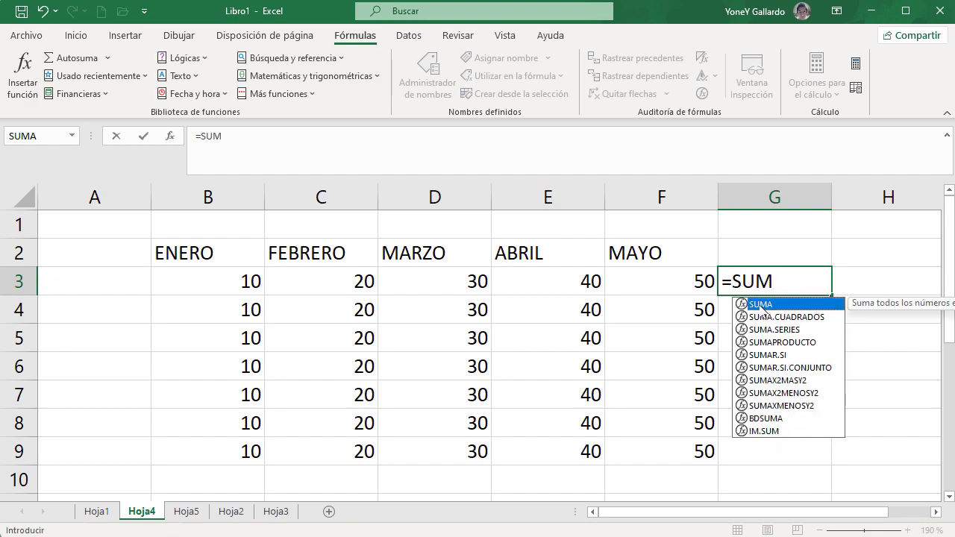
double_click(761, 305)
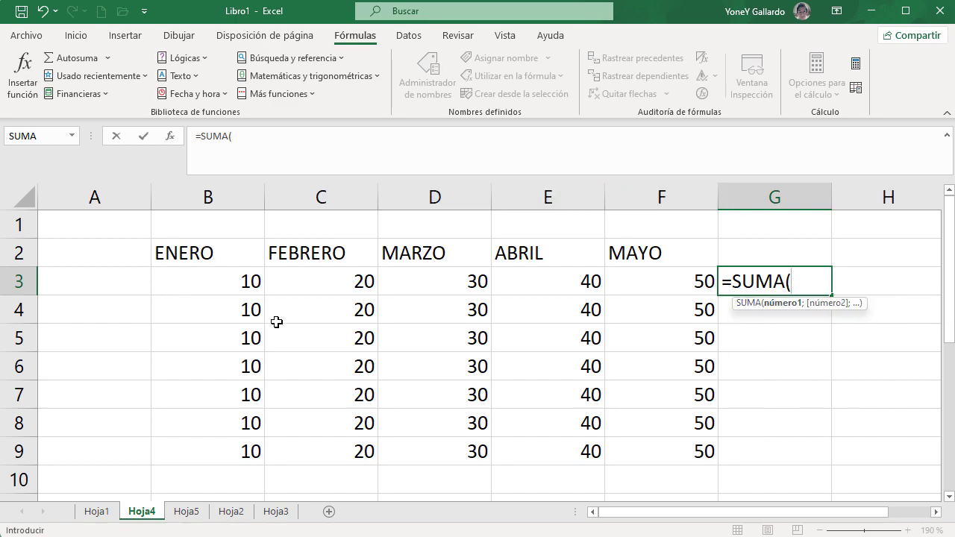
drag(212, 281, 624, 280)
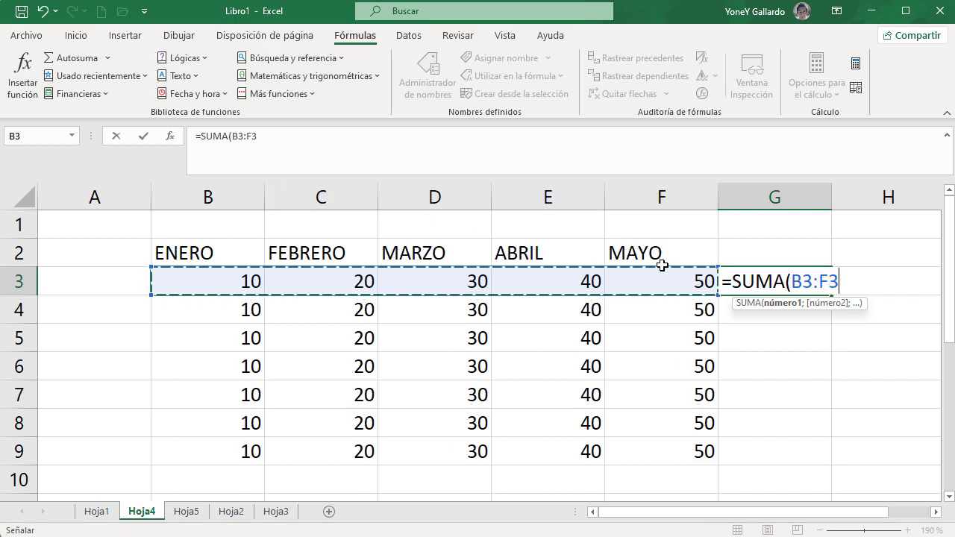
key(Return)
click(783, 283)
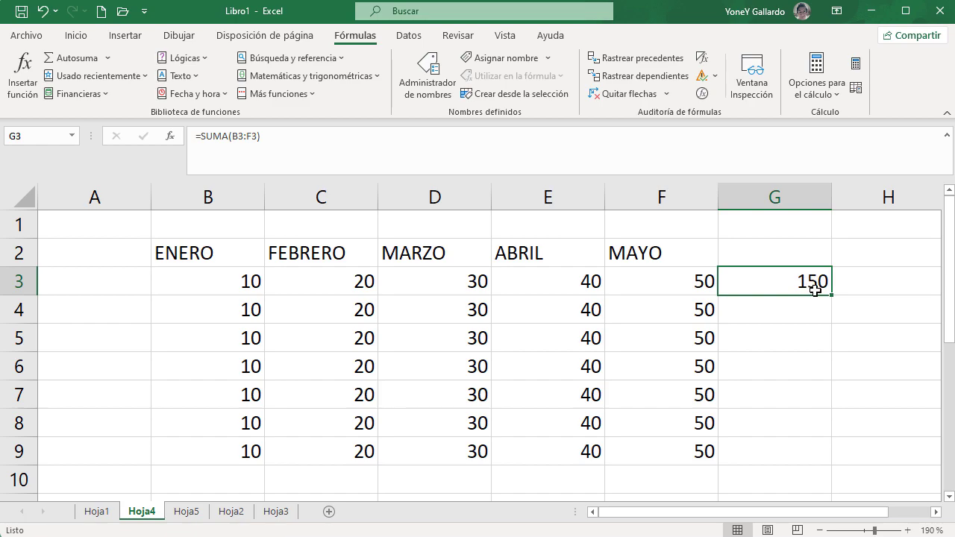
Format the total in G3 as bold red text and fill its formula down to G9.
click(76, 35)
click(85, 86)
click(218, 88)
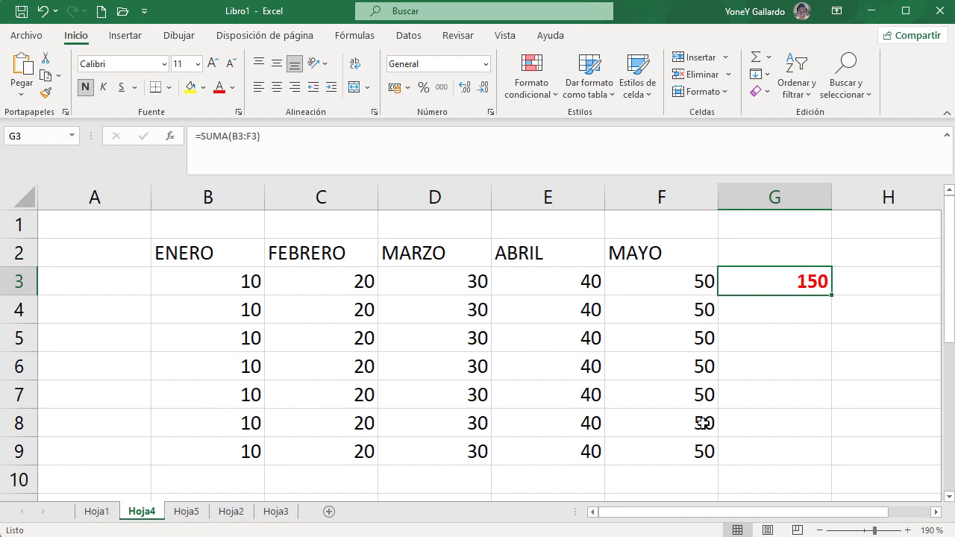
drag(831, 295, 828, 452)
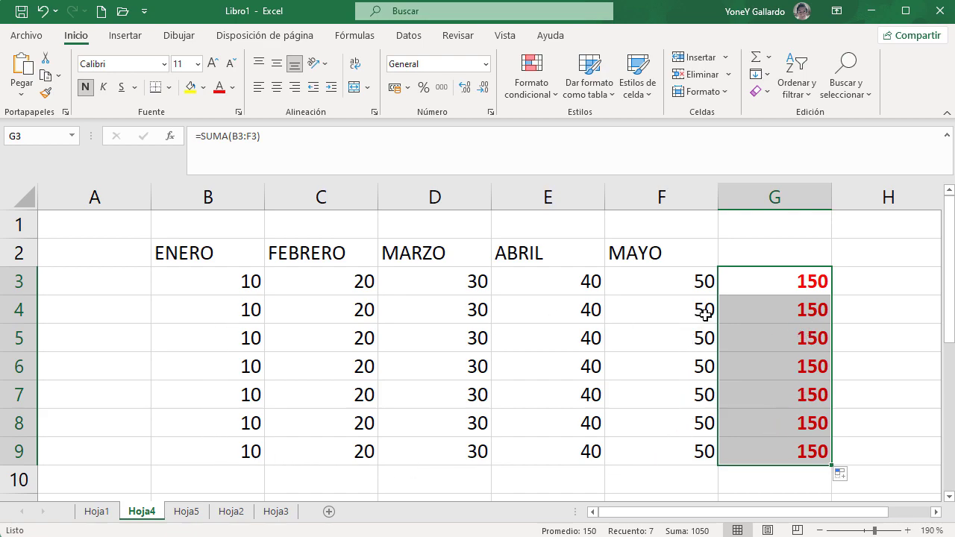
Change the FEBRERO value in C6 to 50 and the MARZO value in D9 to 99.
click(364, 361)
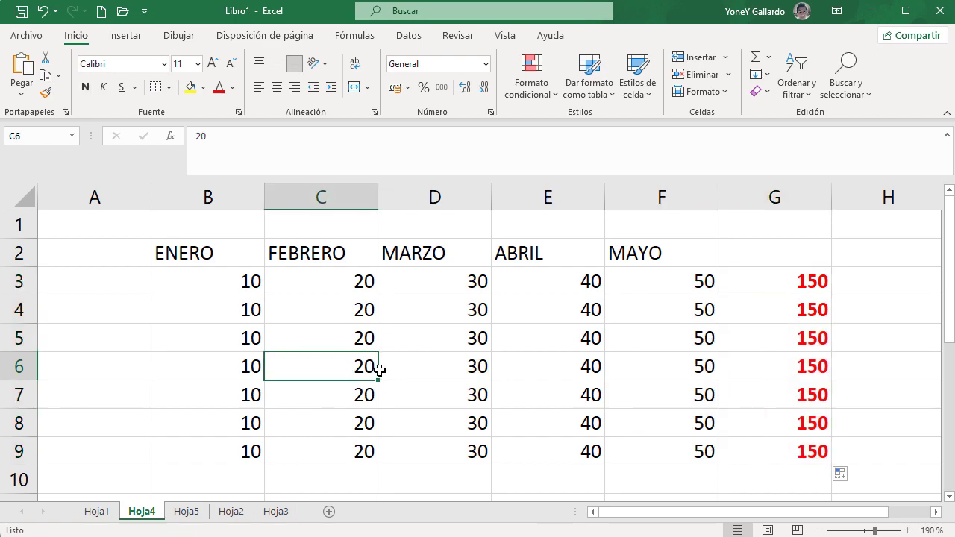
text(50)
key(Return)
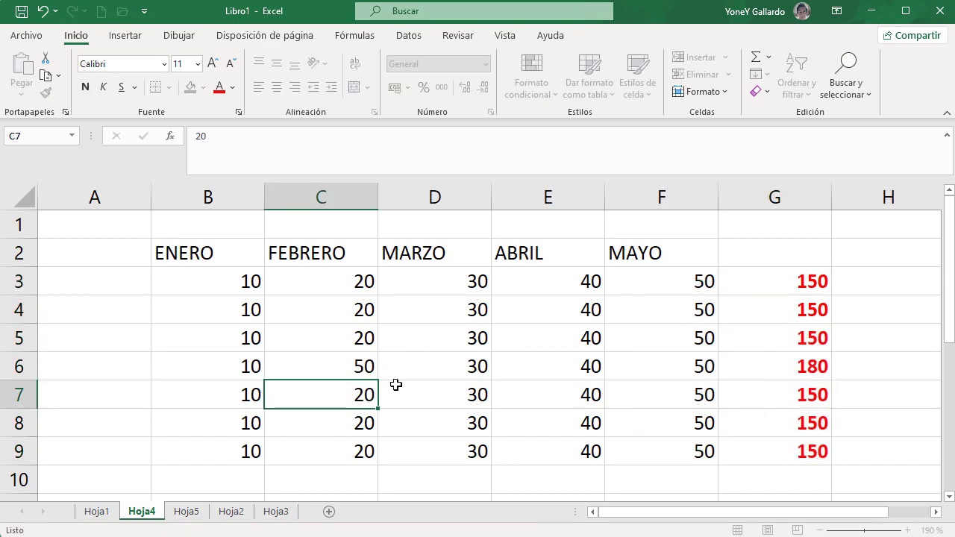
click(478, 451)
text(99)
key(Return)
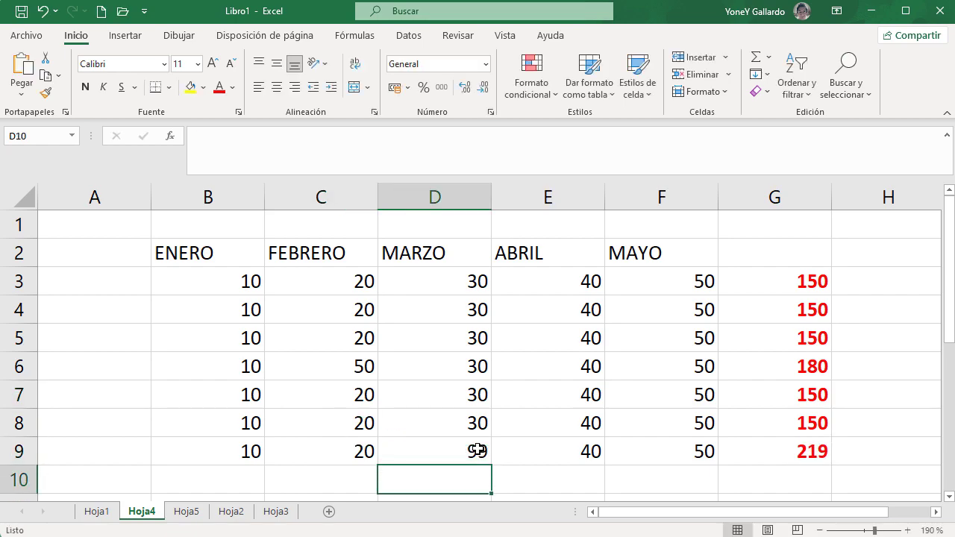
Change the ENERO value in B7 to 3 and the one in B5 to 99.
click(245, 396)
text(3)
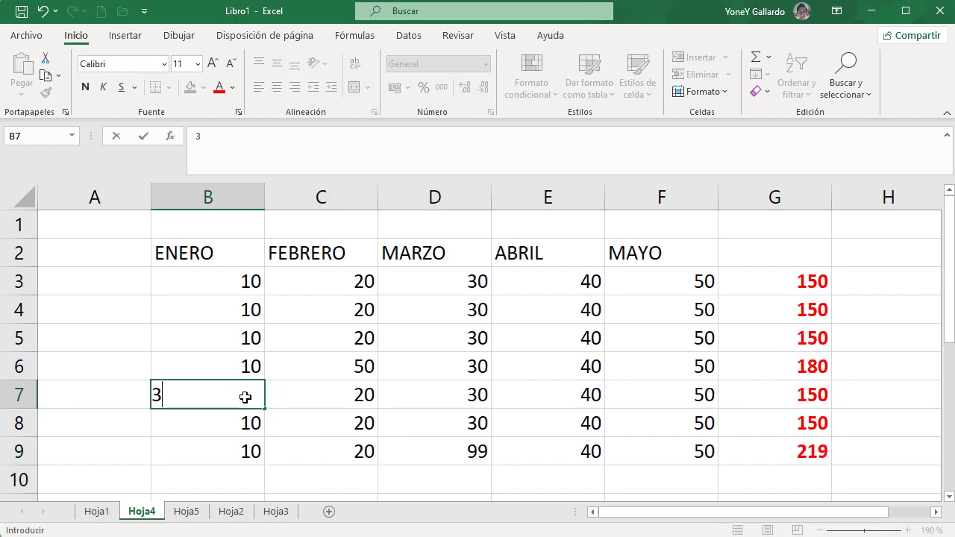
key(Return)
click(242, 338)
text(99)
key(Return)
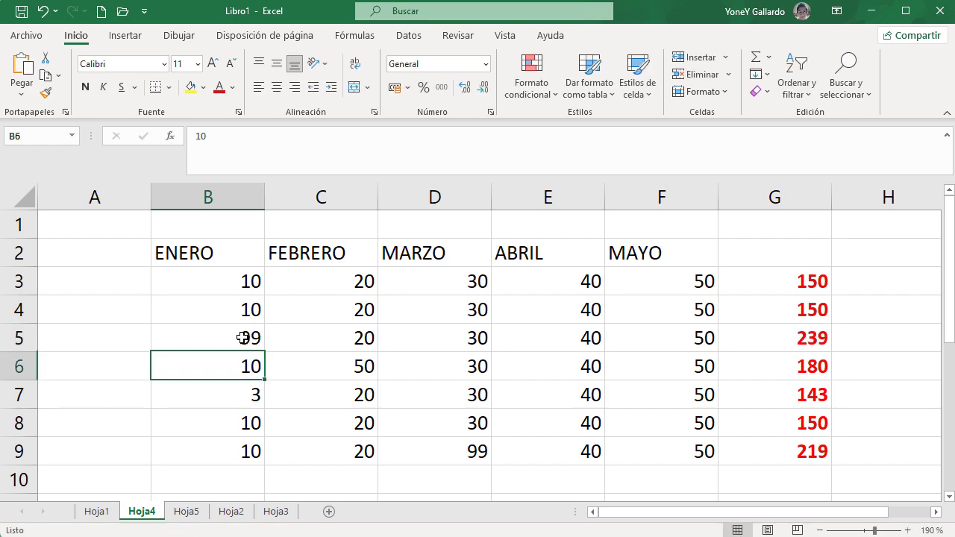
Clear the contents and formatting of the row totals in G4:G9.
drag(804, 284, 777, 453)
click(784, 334)
click(780, 311)
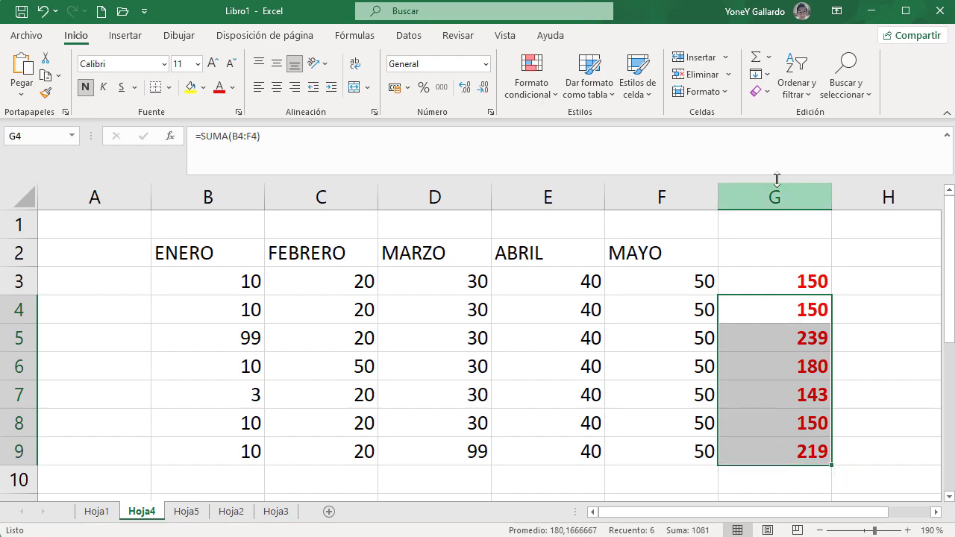
click(766, 91)
click(779, 170)
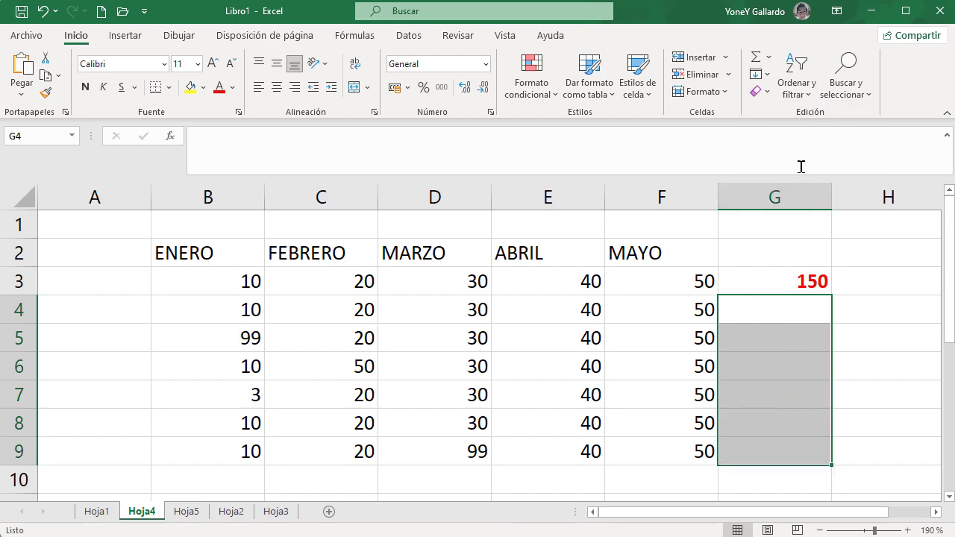
Open Insert Function for G3 and look through the complete function list in the Todo category.
click(800, 290)
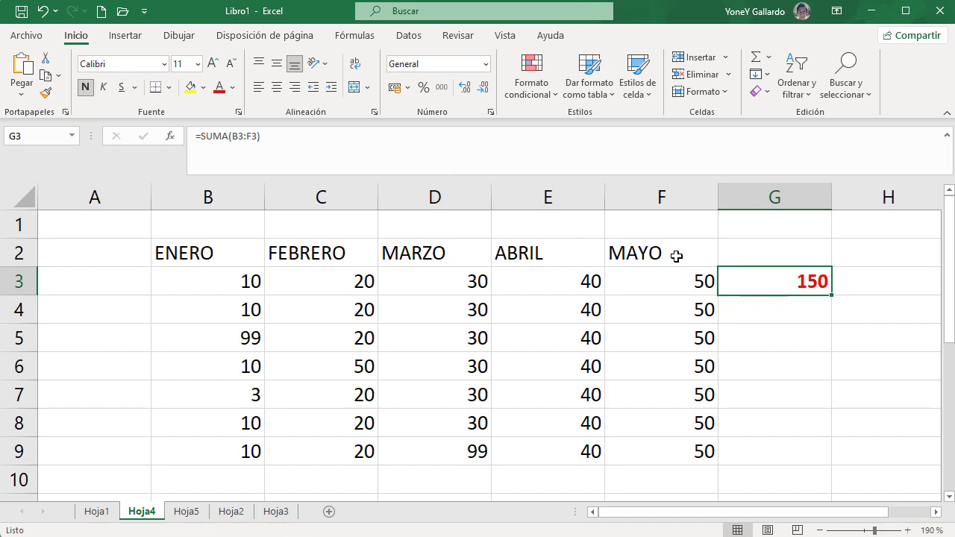
double_click(778, 288)
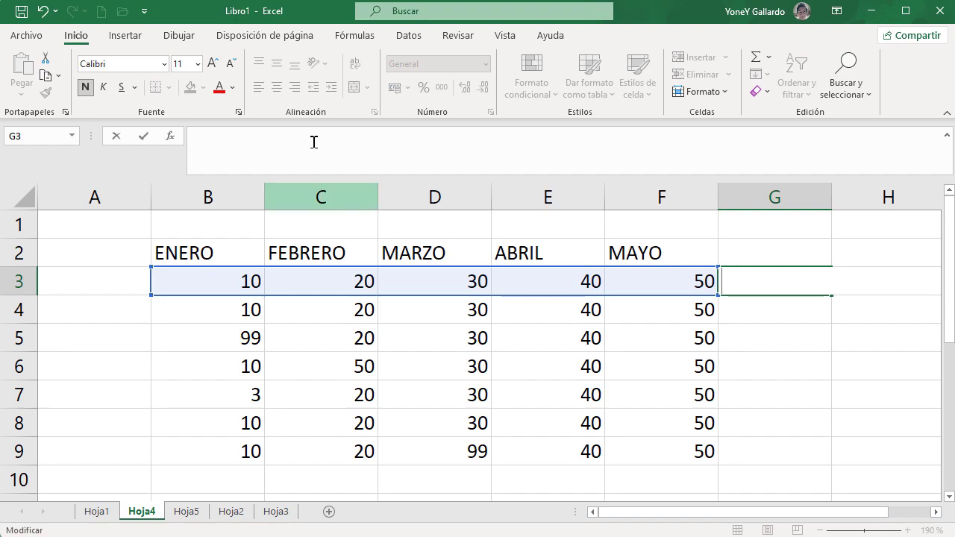
click(355, 35)
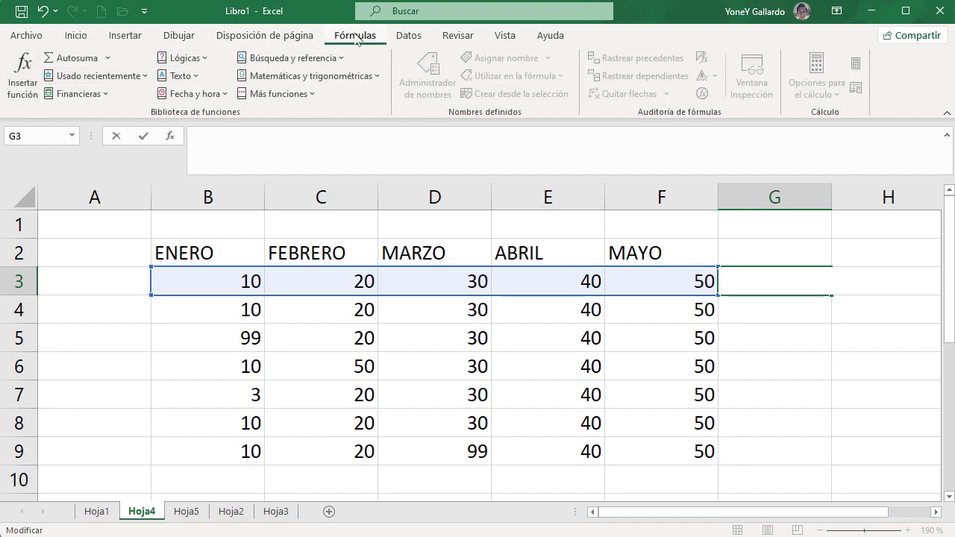
click(22, 74)
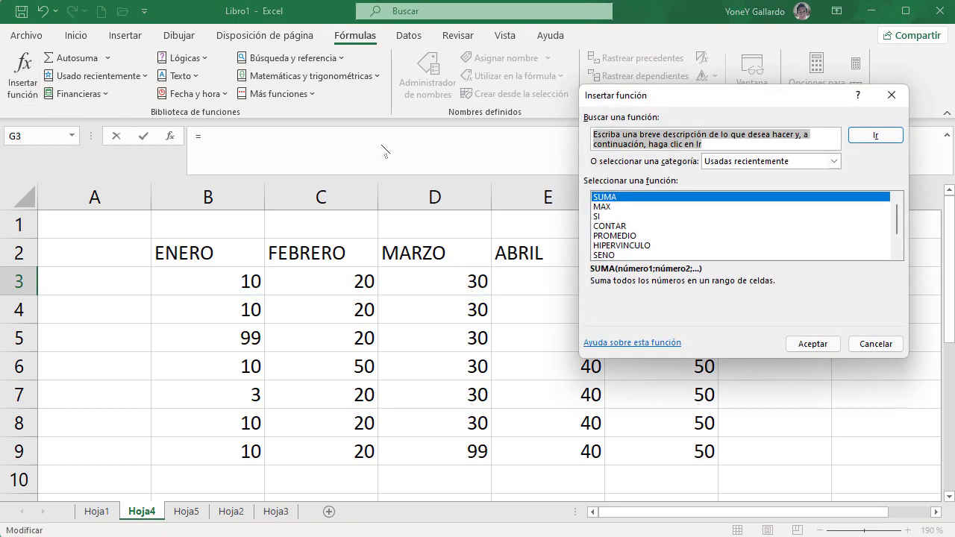
click(835, 162)
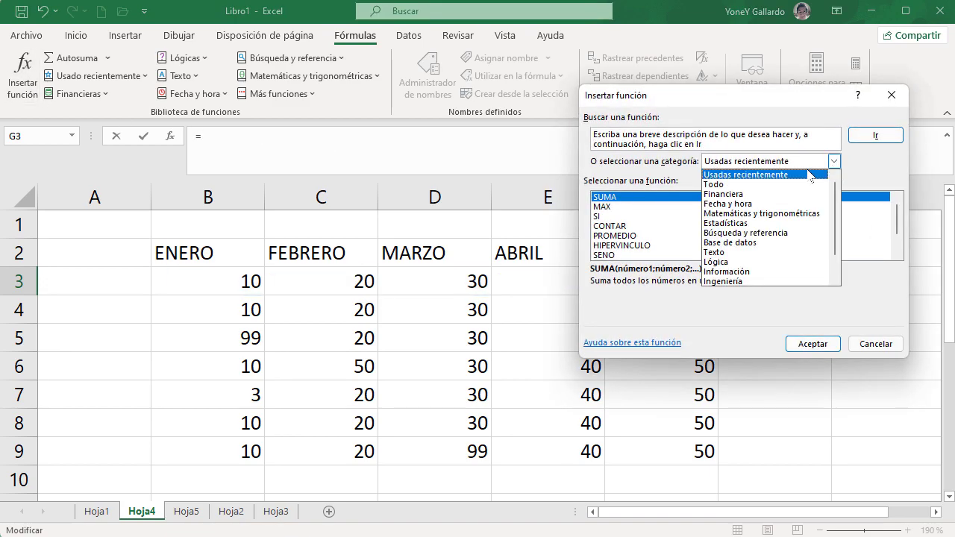
click(768, 185)
drag(899, 257, 901, 259)
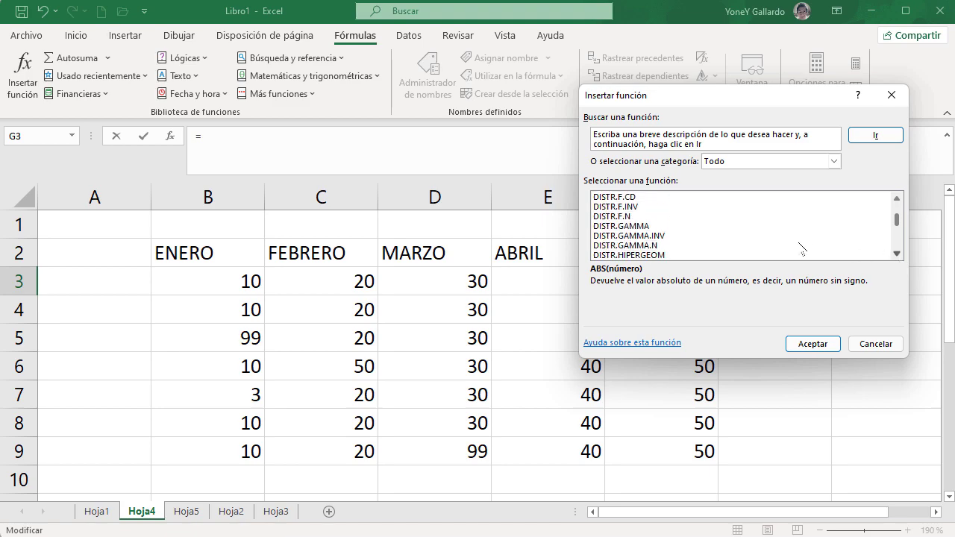
scroll(790, 248, down, 4)
scroll(791, 247, down, 6)
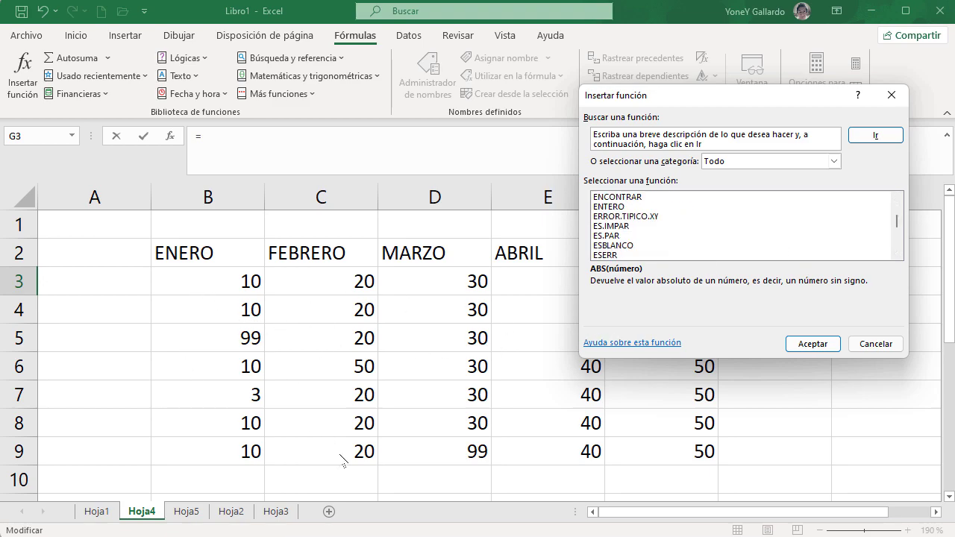
scroll(816, 214, down, 9)
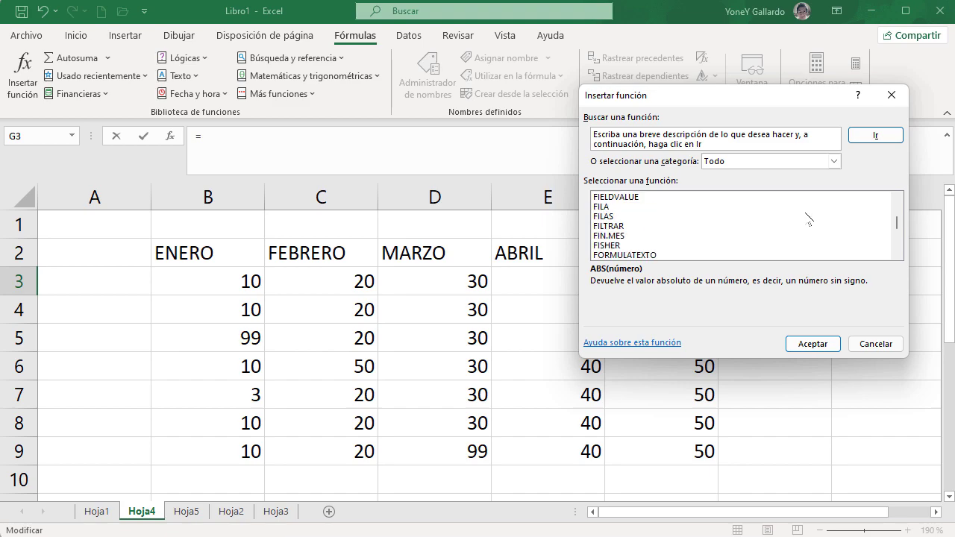
scroll(806, 220, down, 5)
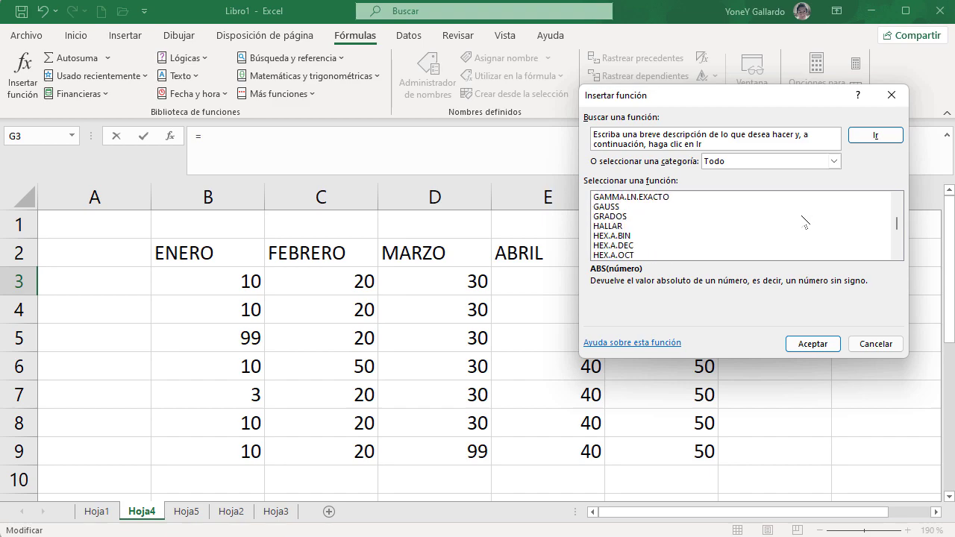
Switch the function category to Usadas recientemente and look through its functions.
click(834, 161)
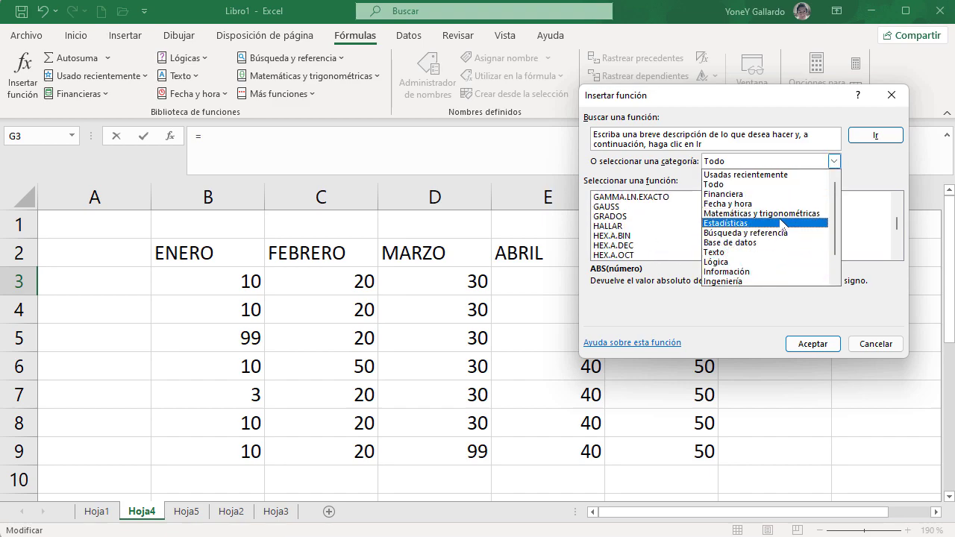
click(766, 176)
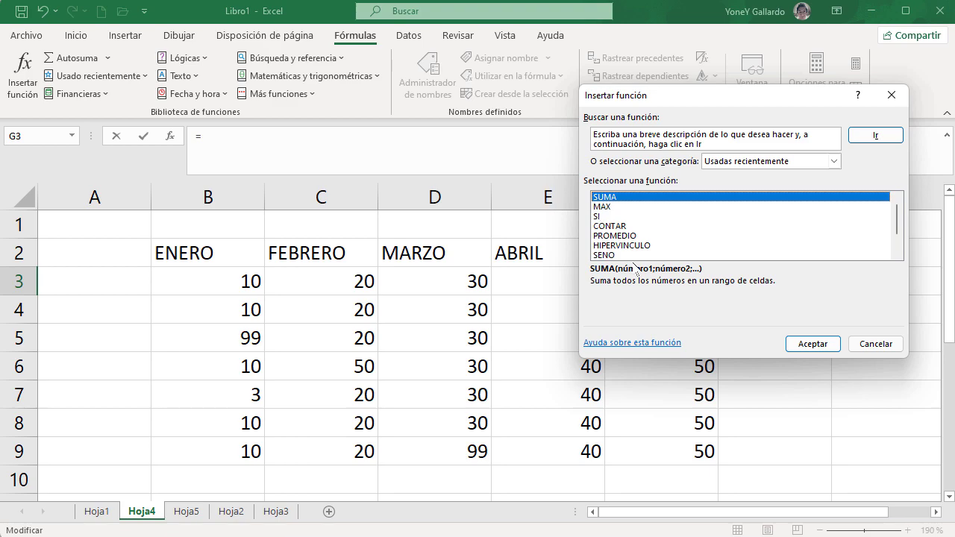
scroll(626, 251, down, 1)
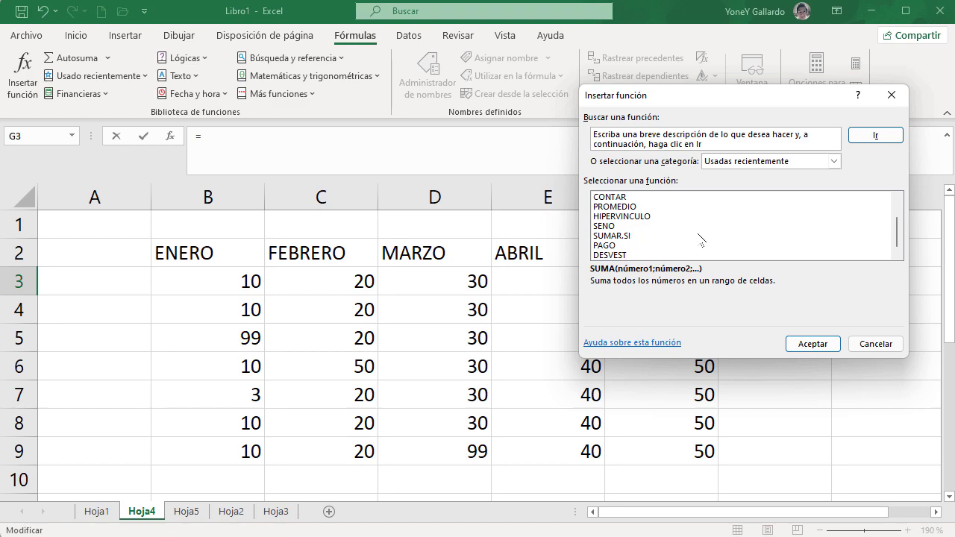
scroll(701, 239, up, 1)
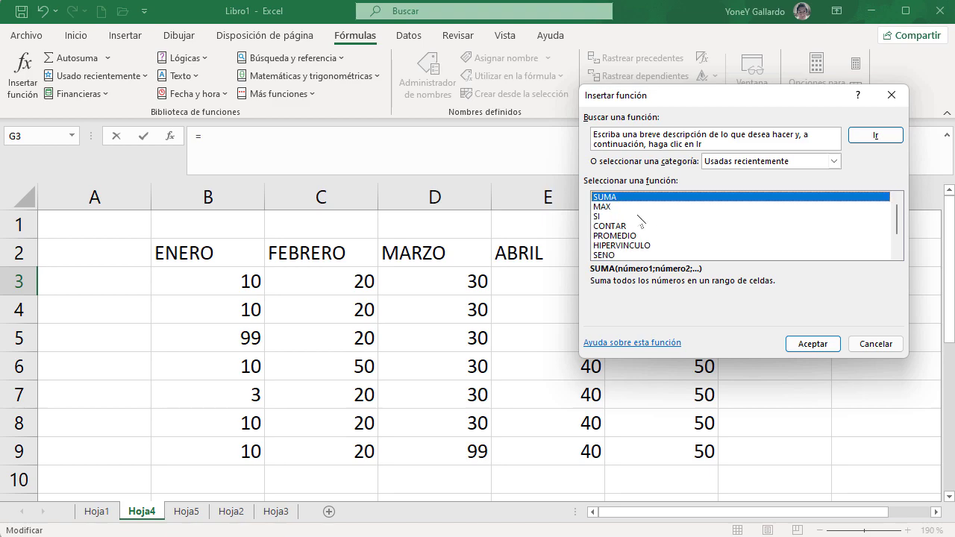
click(602, 206)
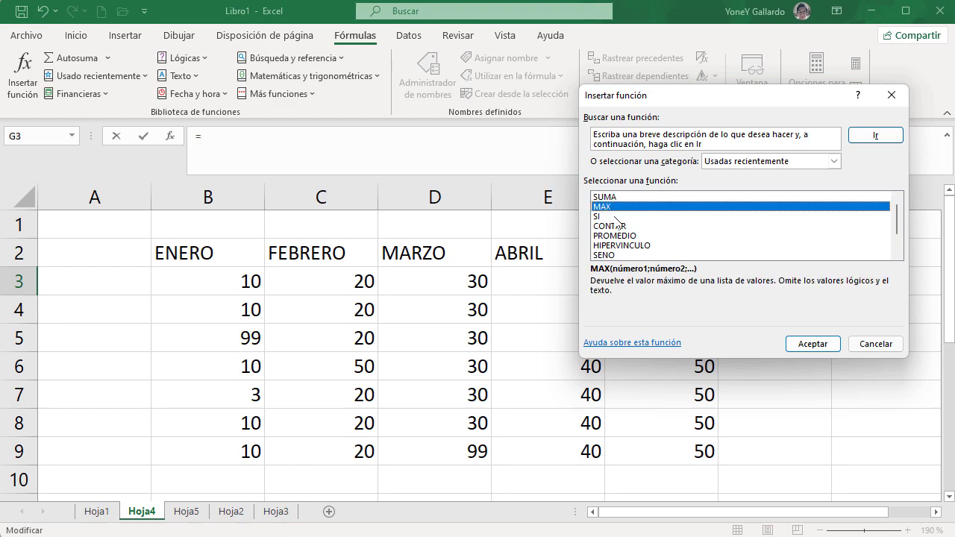
click(812, 344)
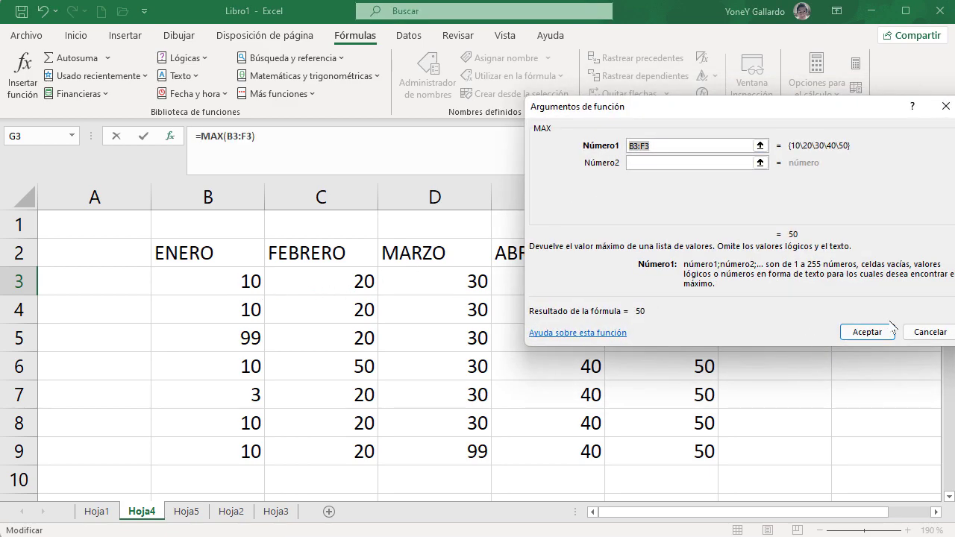
click(922, 330)
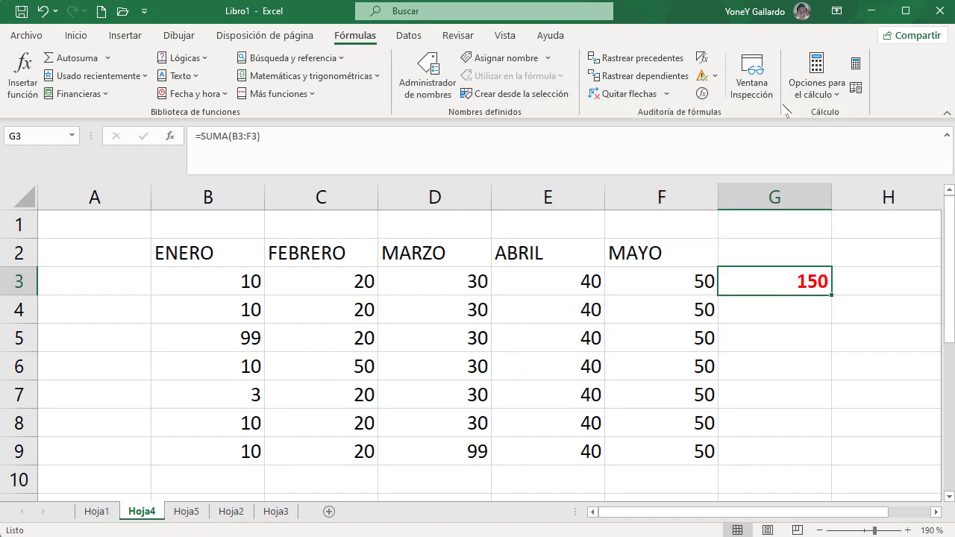
Clear the SUMA formula and its formatting from G3 with Borrar todo.
click(75, 35)
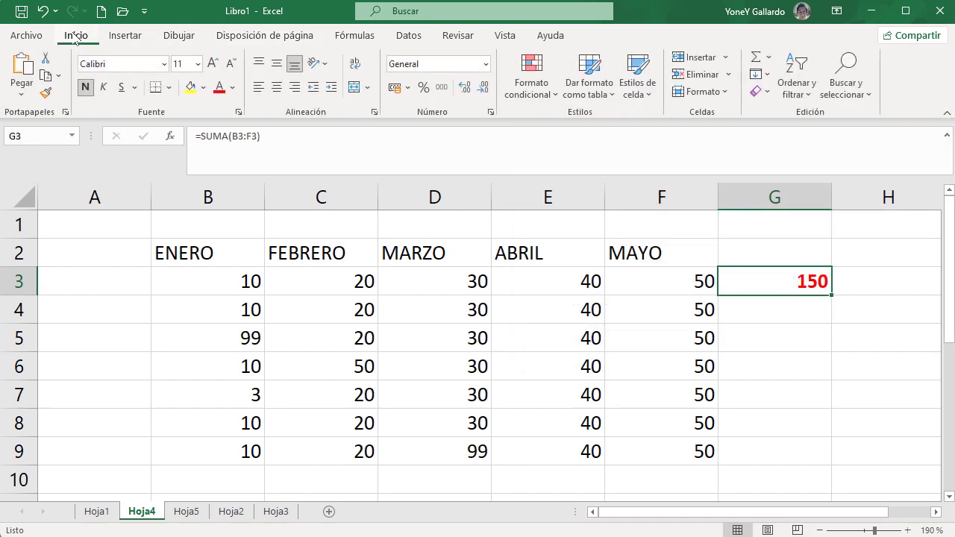
click(759, 92)
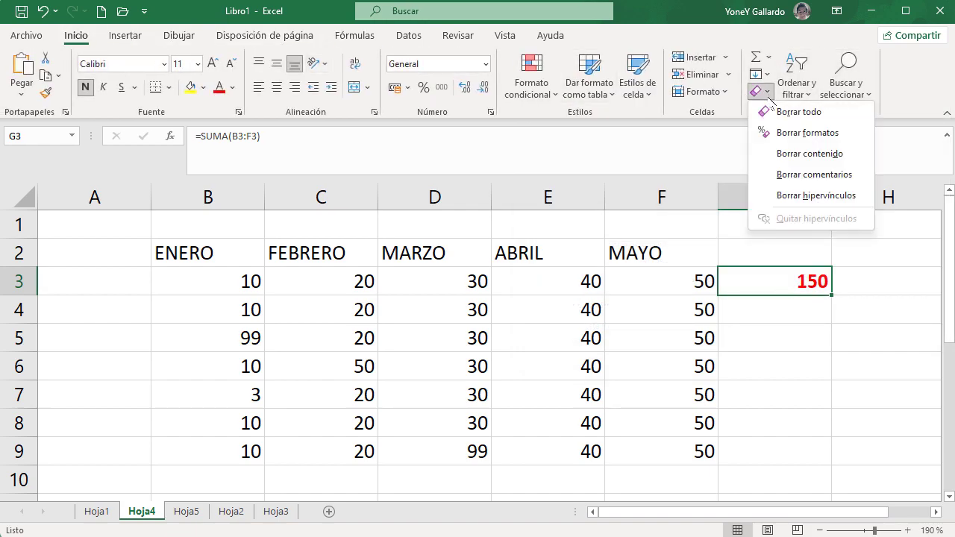
click(810, 116)
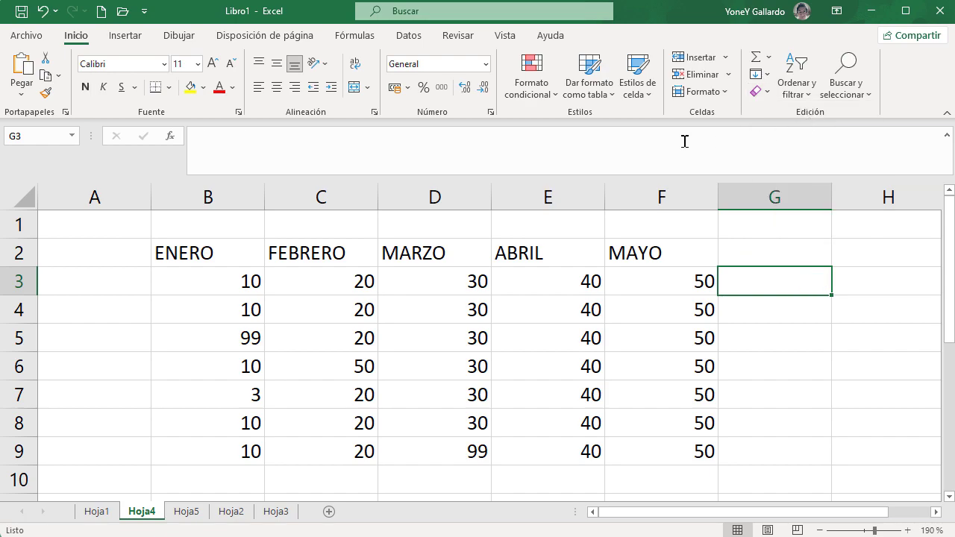
Insert the MAX function in G3 with B3:F3 as its Número1 range.
click(126, 37)
click(354, 37)
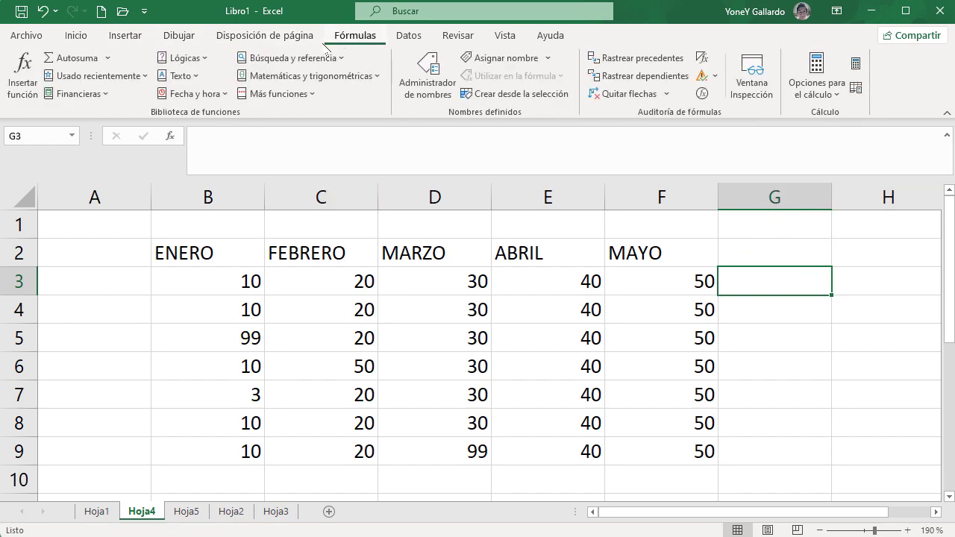
click(22, 74)
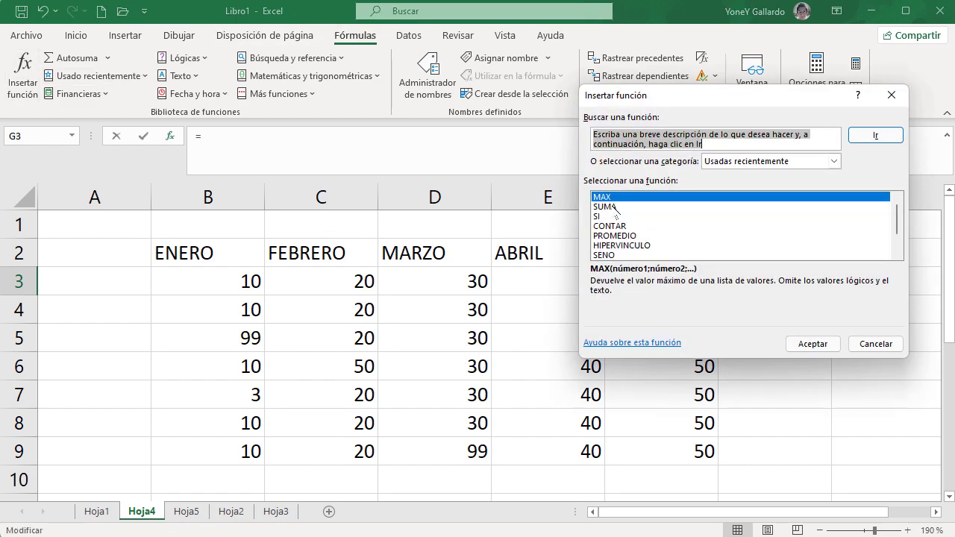
click(814, 345)
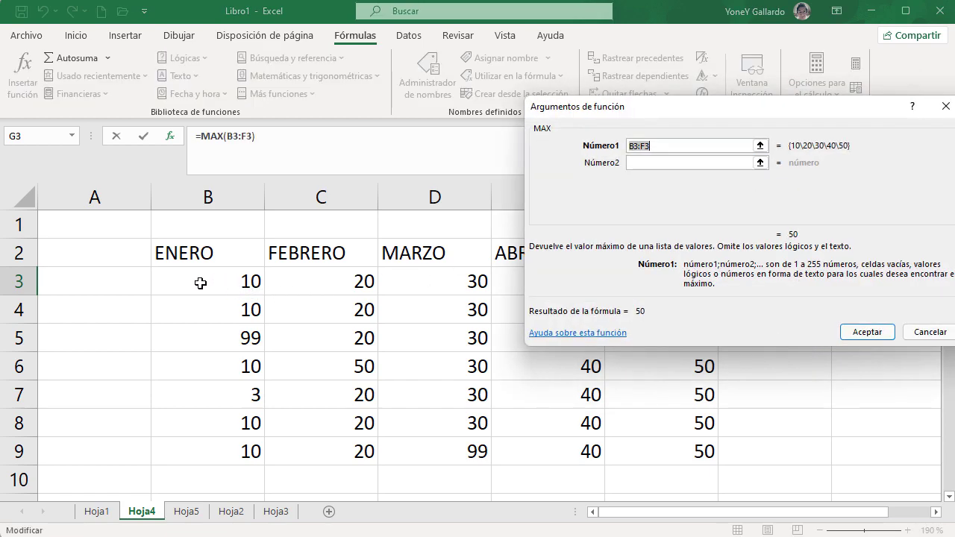
click(759, 146)
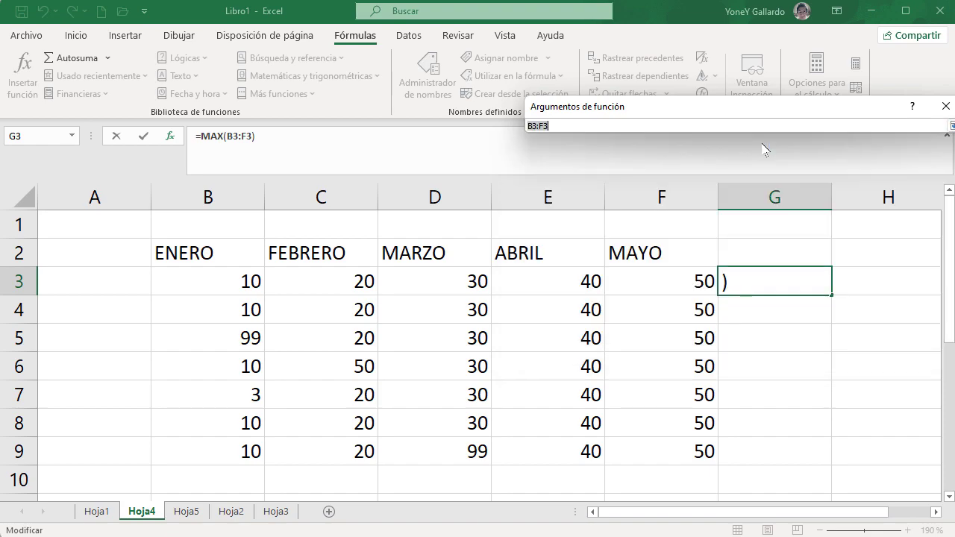
drag(196, 294, 631, 275)
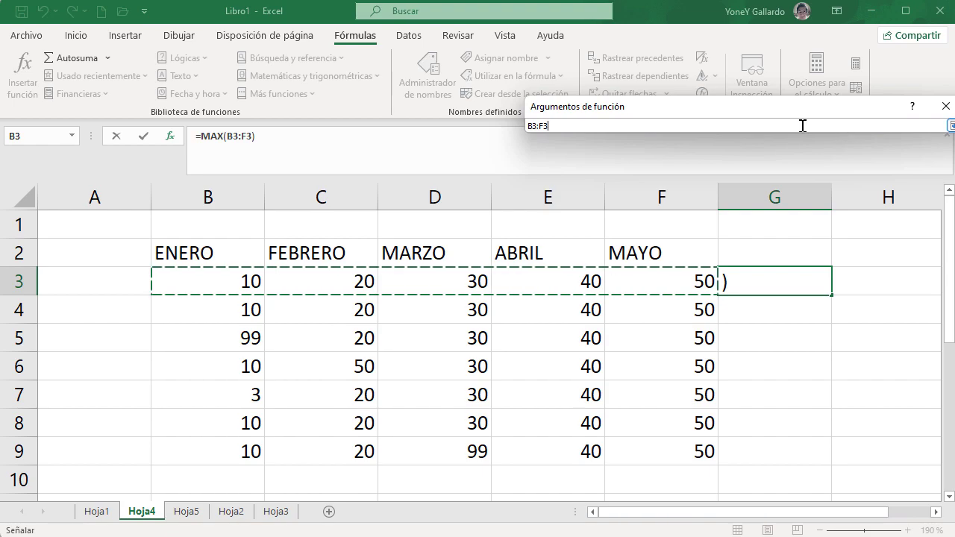
drag(803, 118, 702, 120)
click(856, 128)
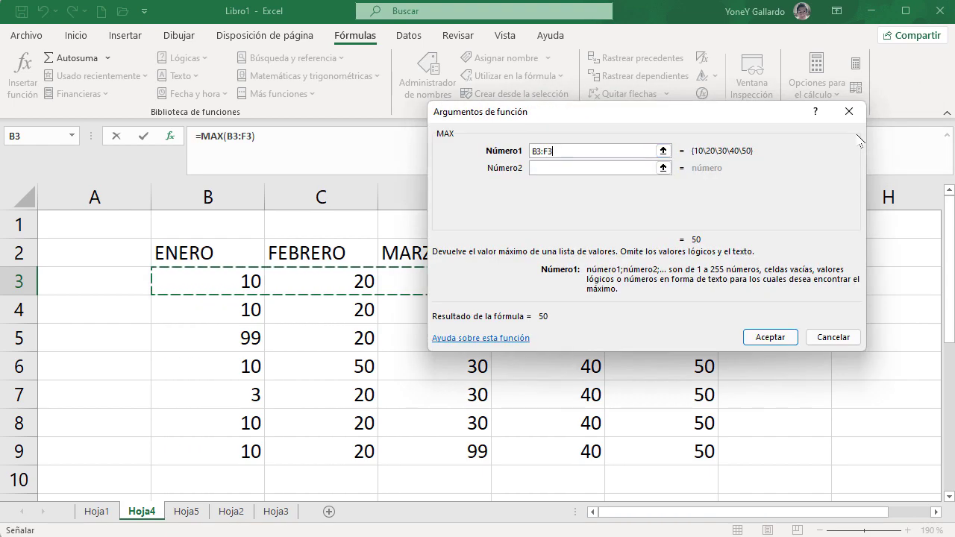
click(783, 338)
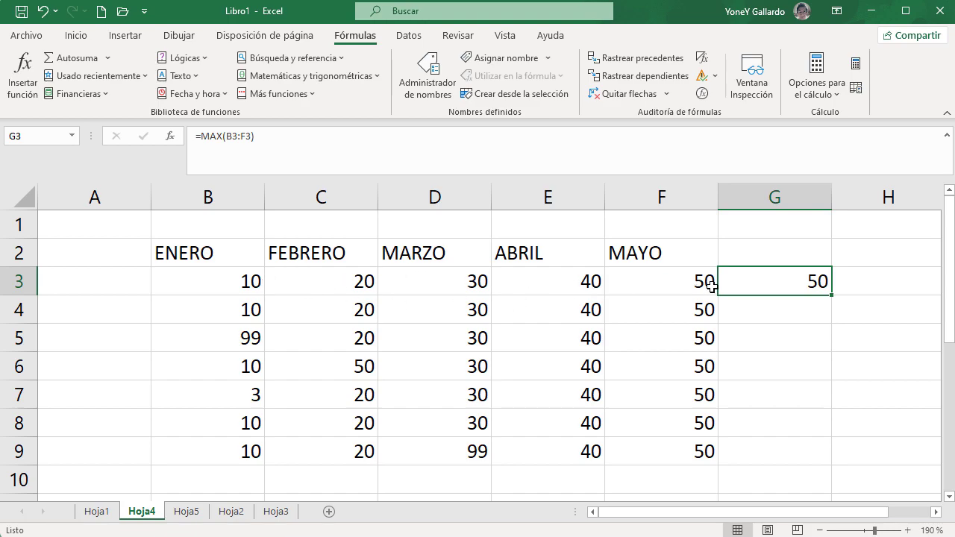
Change the ENERO value in B3 to 99 to test the MAX formula.
click(237, 287)
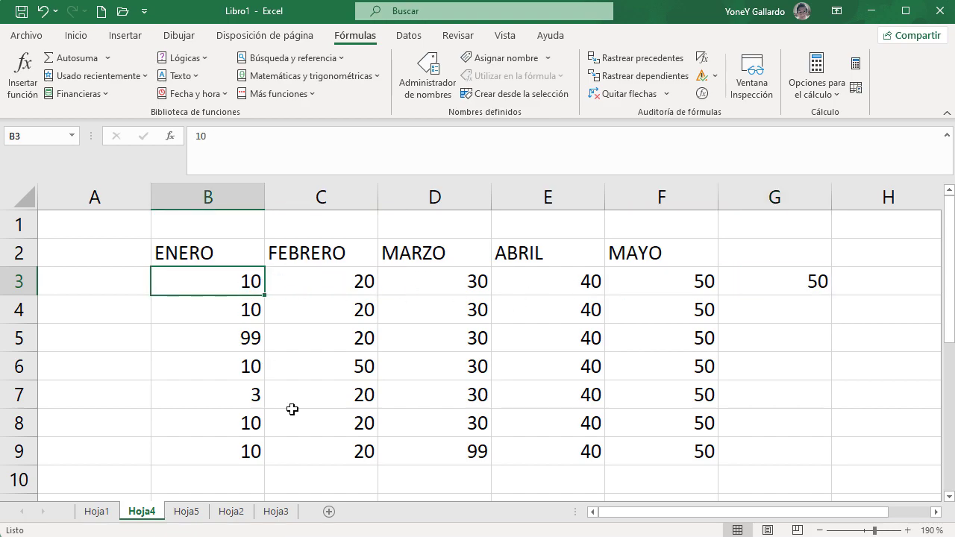
text(99)
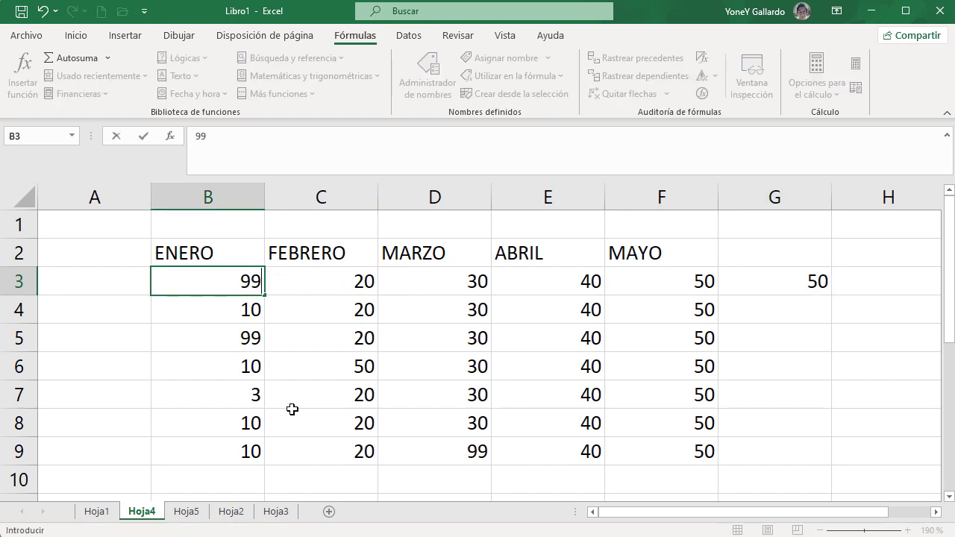
key(Return)
Clear the MAX formula and its formatting from G3 with Borrar todo.
click(797, 271)
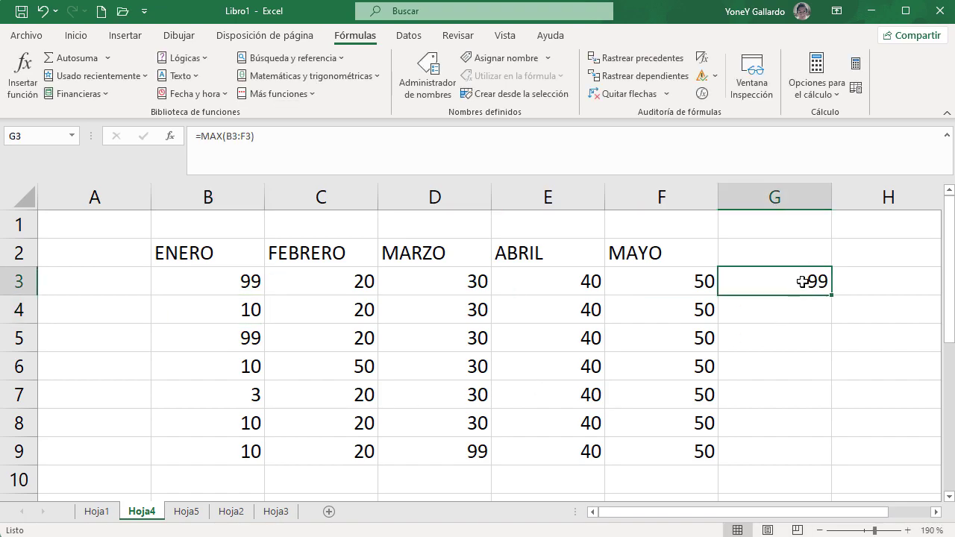
click(75, 35)
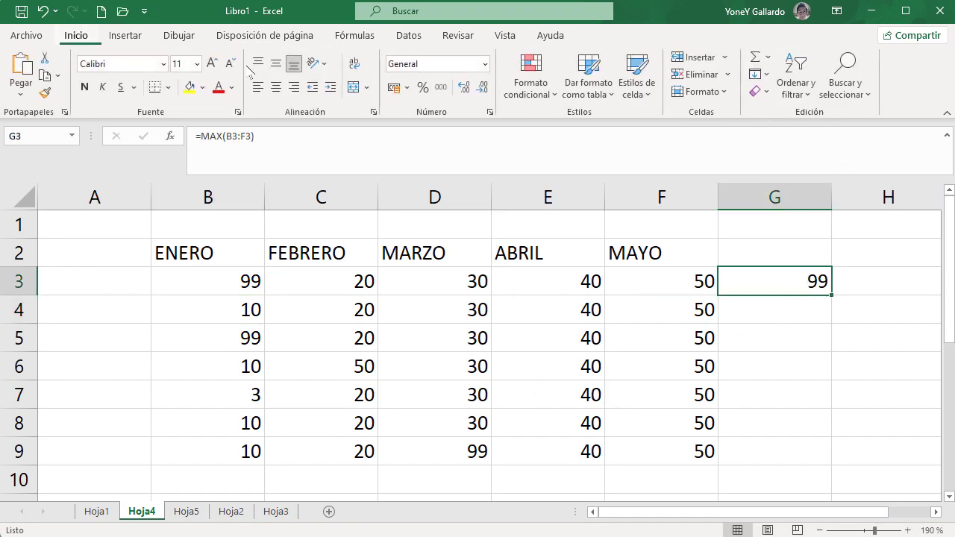
click(765, 91)
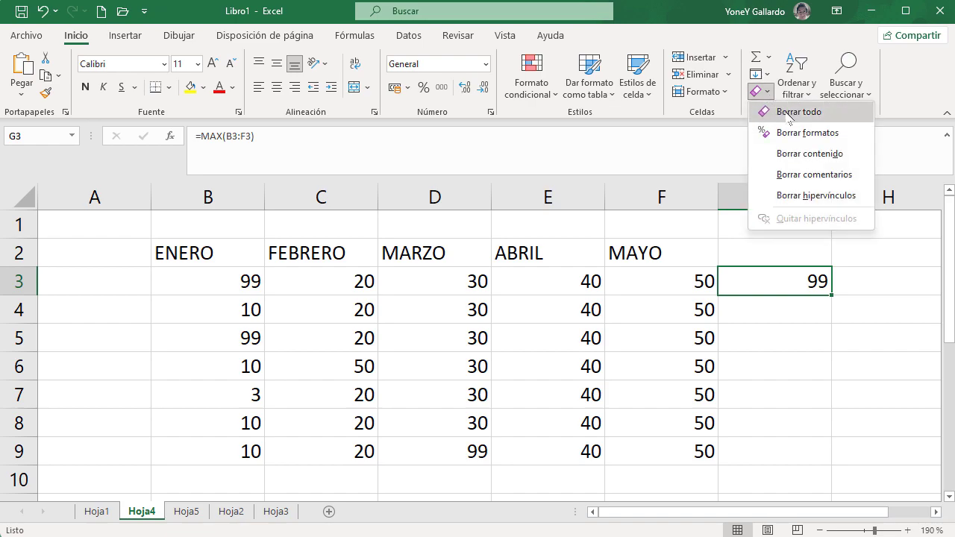
click(786, 114)
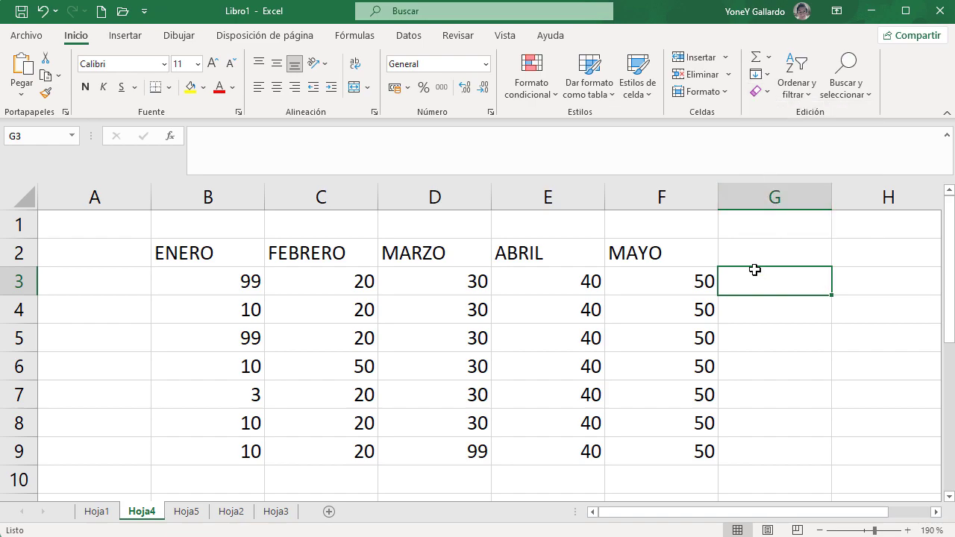
Start inserting the recently used SI function in G3, with >200 as its Prueba_lógica.
click(354, 35)
click(35, 77)
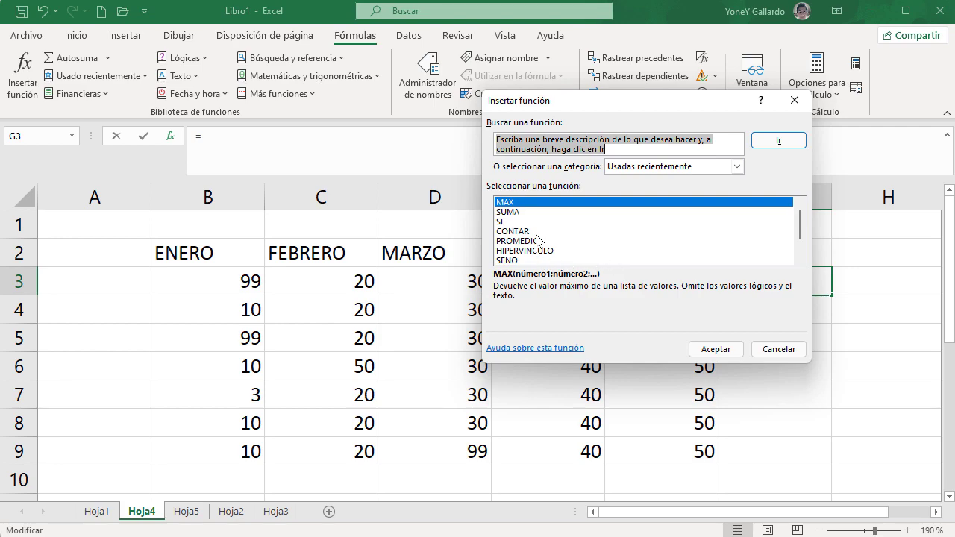
click(515, 222)
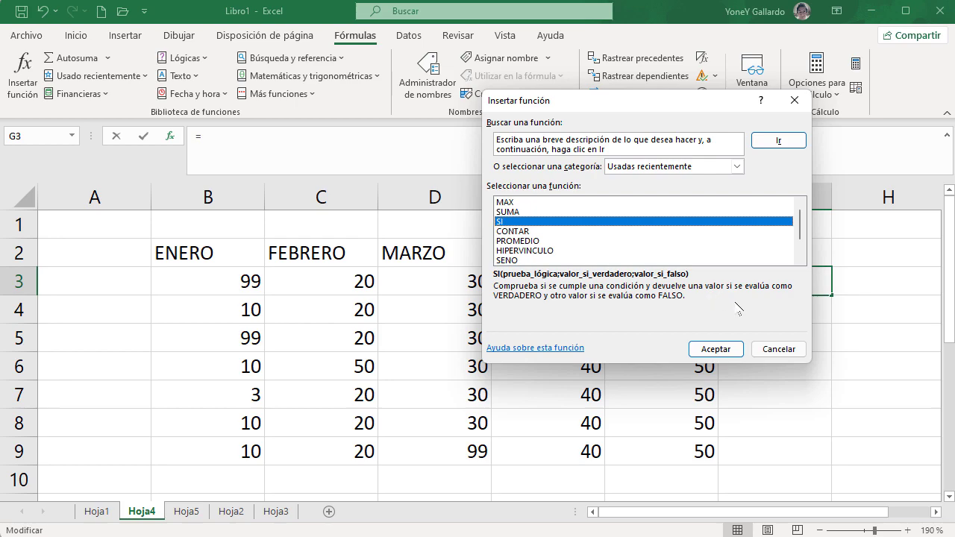
click(716, 349)
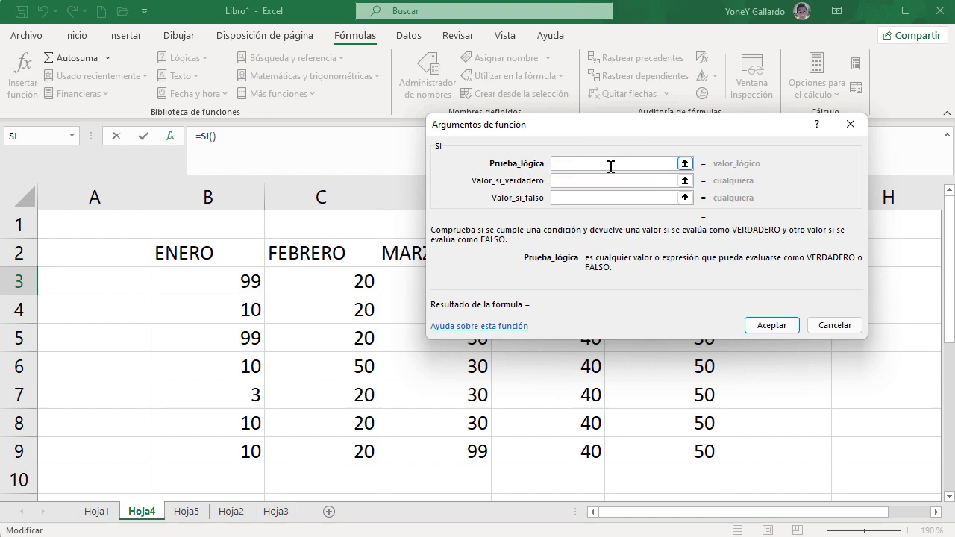
drag(634, 129, 565, 323)
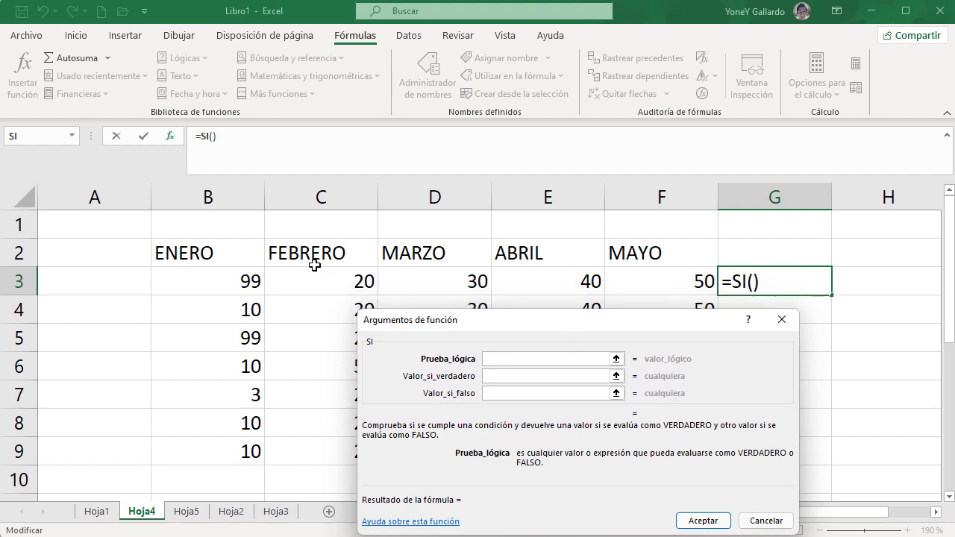
drag(636, 326, 524, 232)
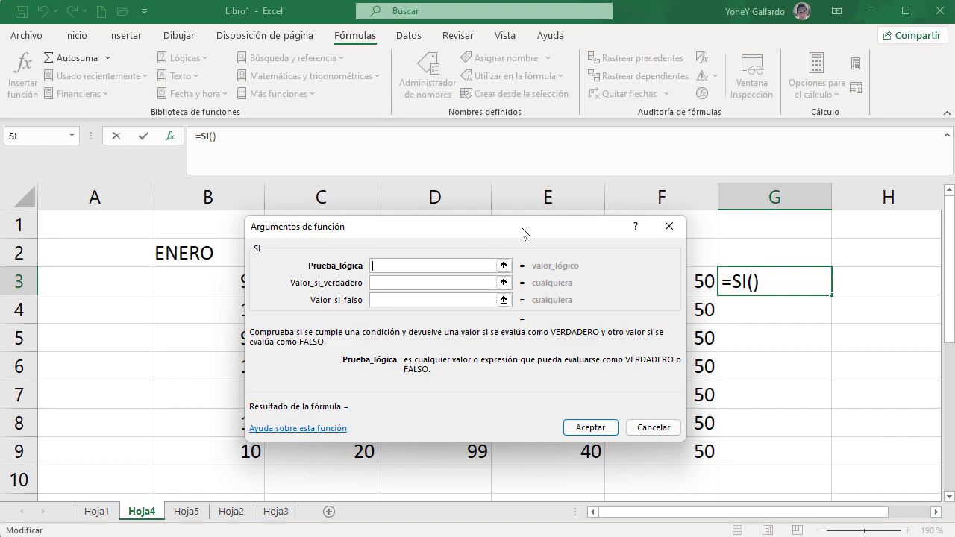
text(>200)
click(434, 281)
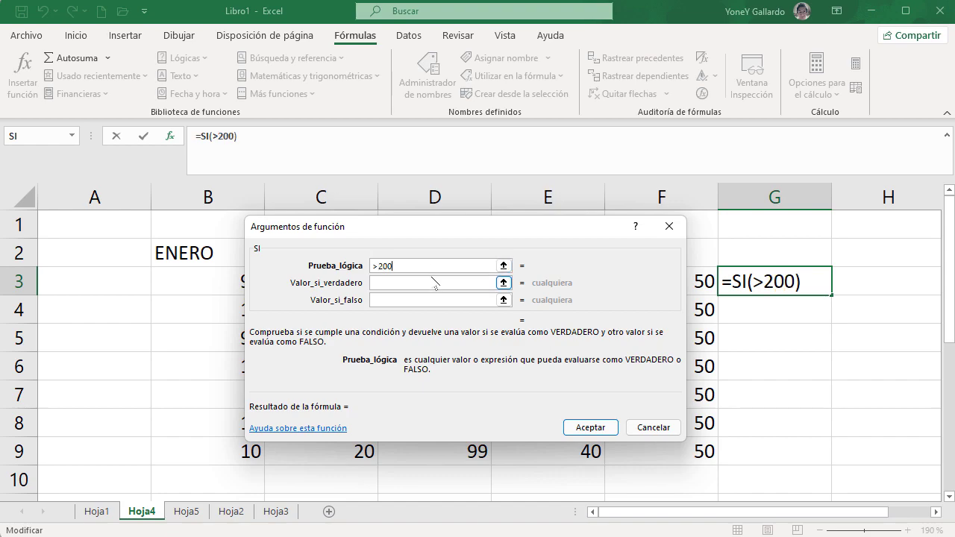
click(391, 267)
click(436, 280)
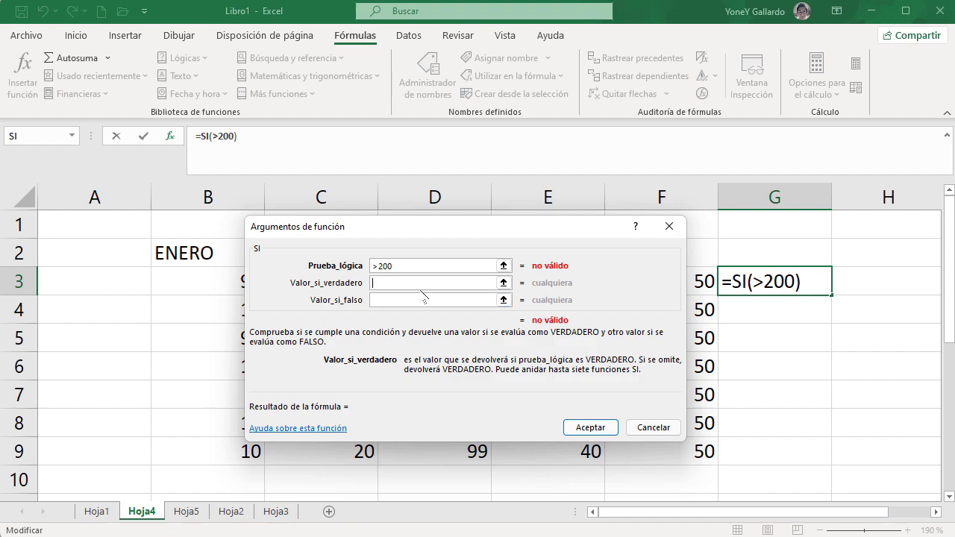
Set the SI function's Valor_si_verdadero to "SATISFACTORIO" and Valor_si_falso to "INSATISFACTORIO".
text(")
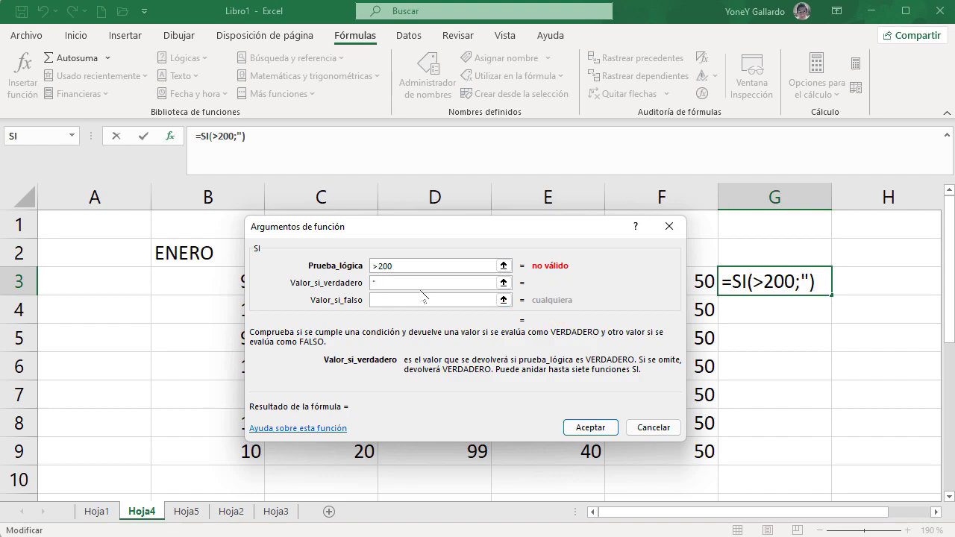
text("SA)
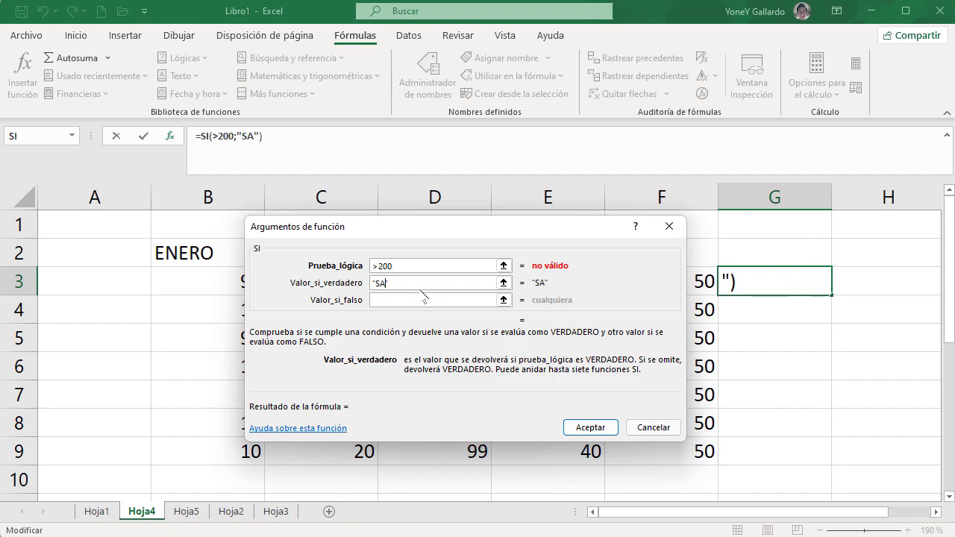
text(TISFACTORIO)
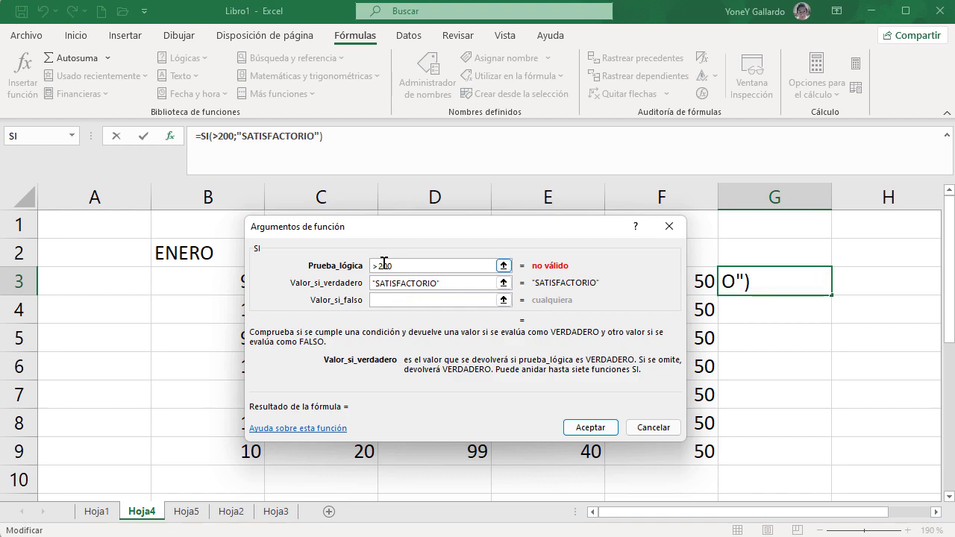
key(Tab)
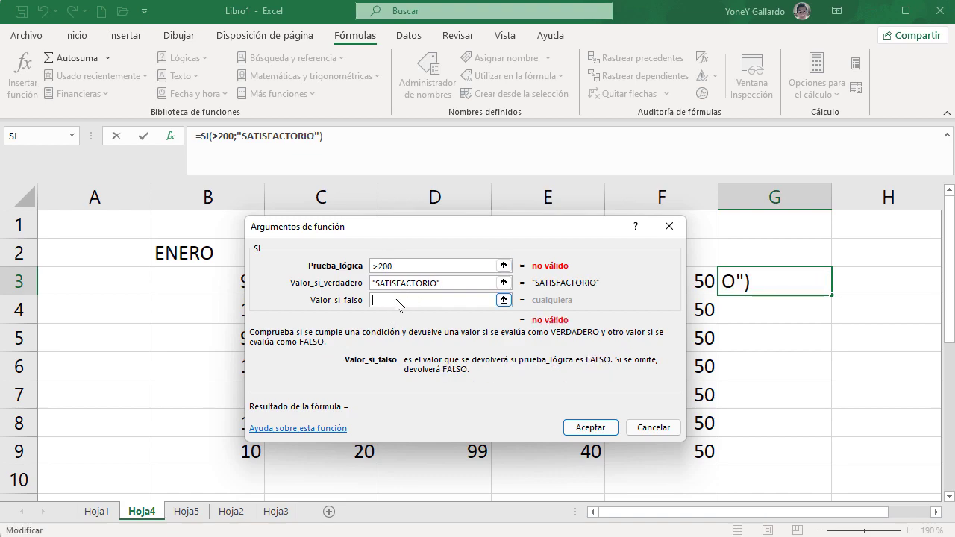
text("")
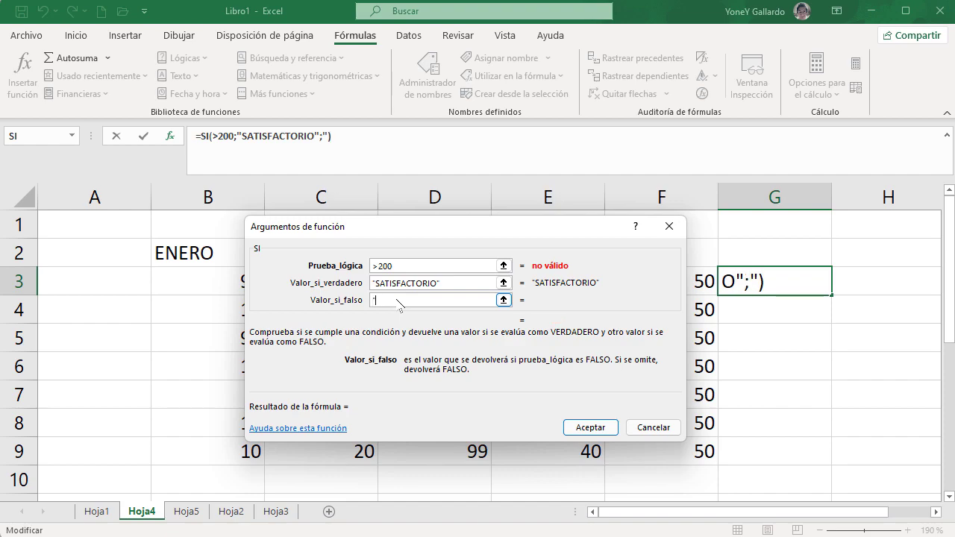
text(INS)
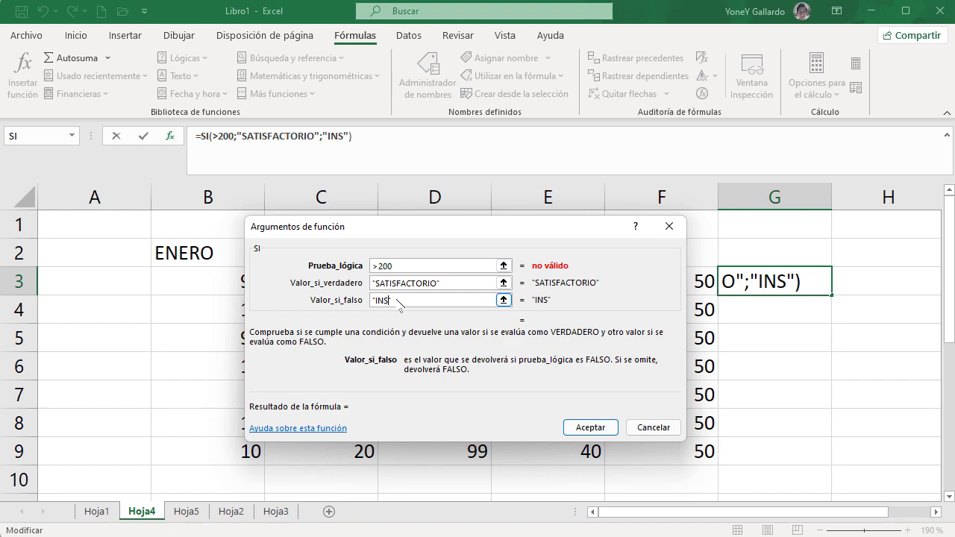
text(ATISFACTORIO)
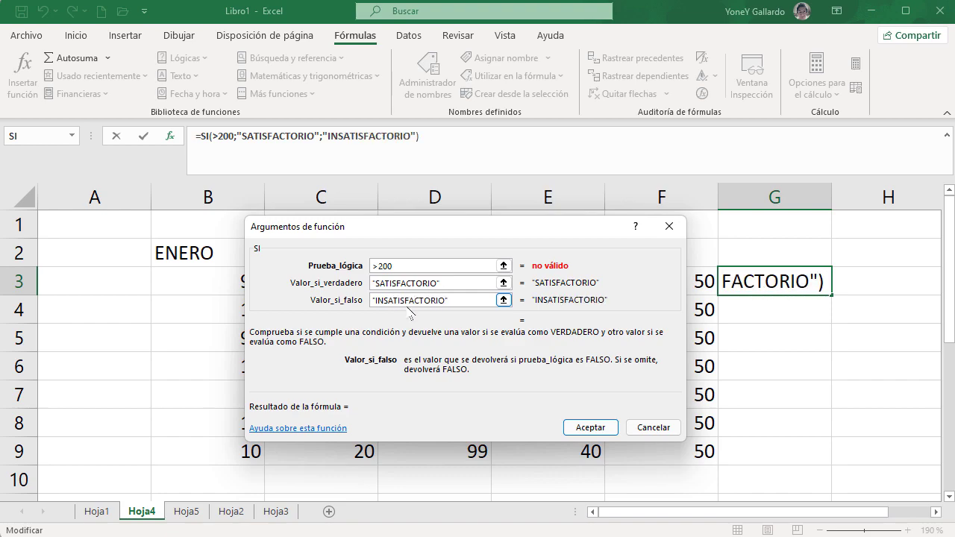
Complete the Prueba_lógica as G3>200 by adding the cell reference G3, and accept the SI formula.
click(452, 267)
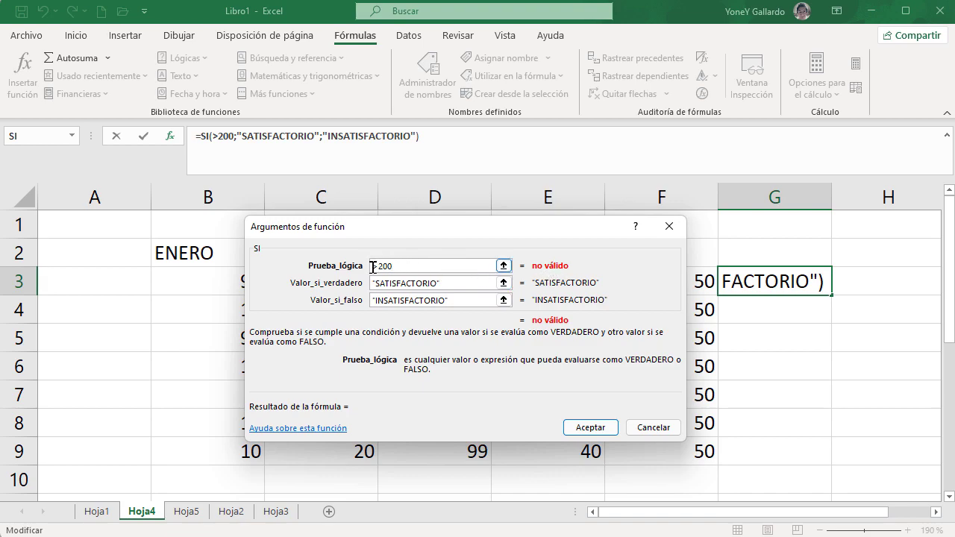
drag(572, 233, 543, 236)
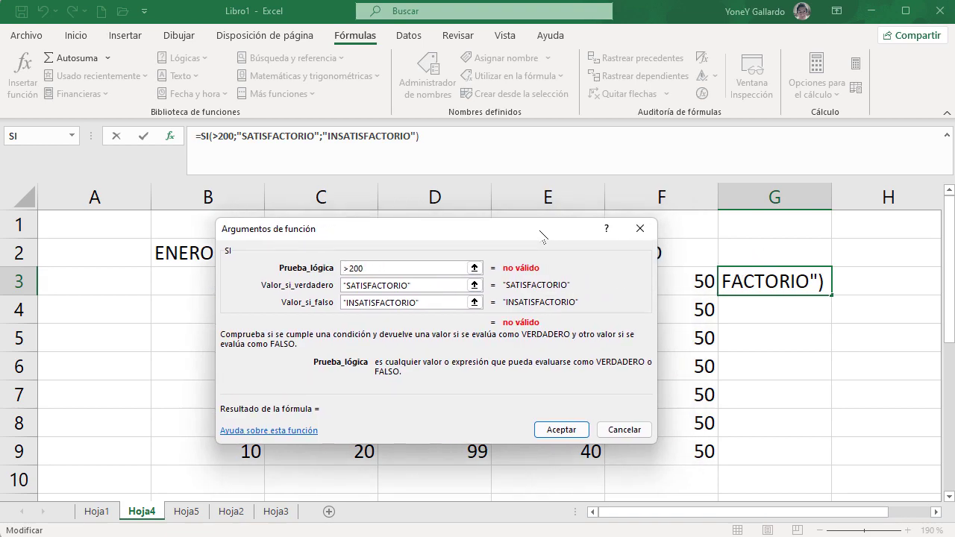
click(475, 268)
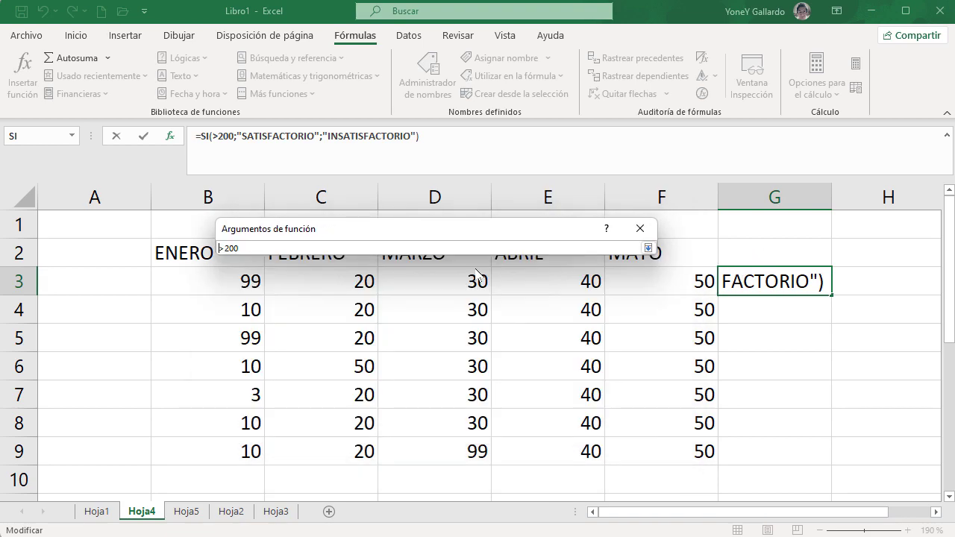
click(781, 276)
click(648, 247)
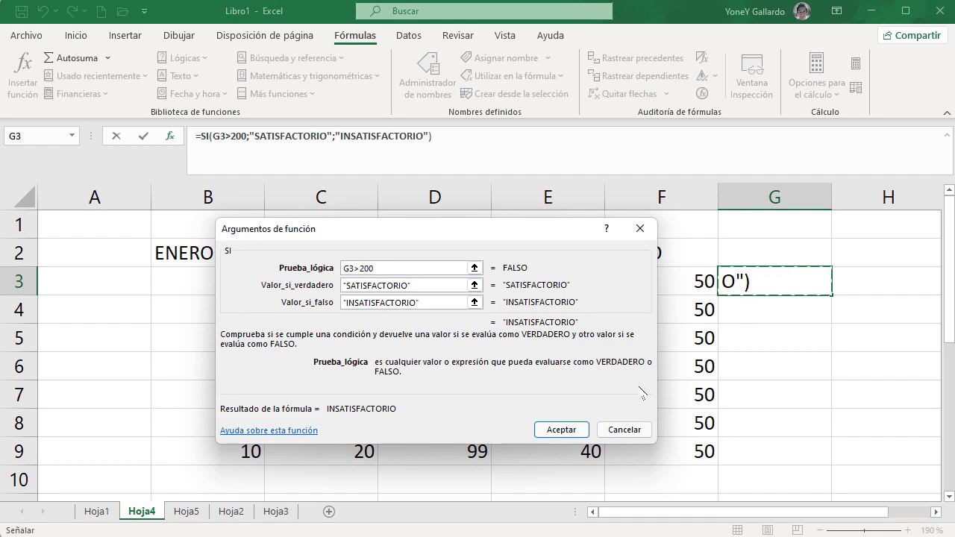
click(569, 430)
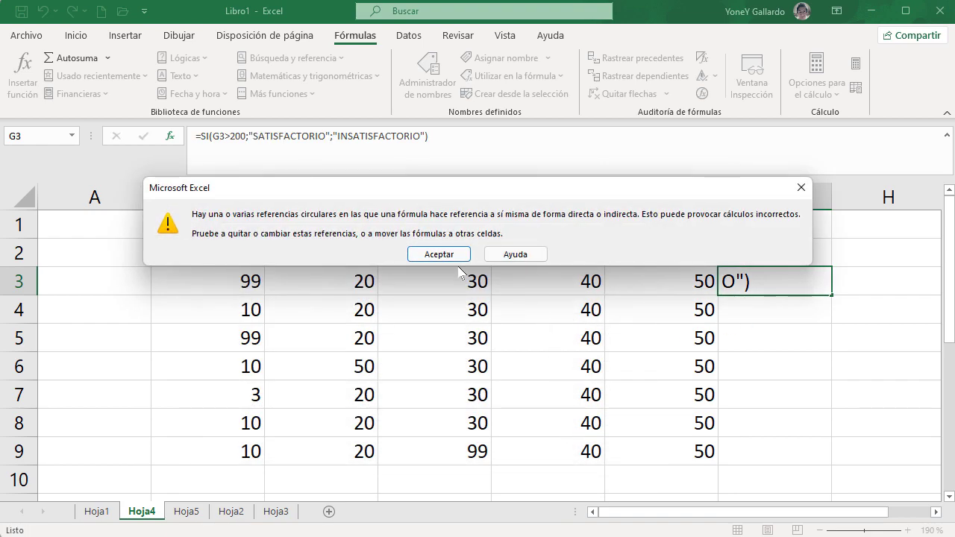
click(565, 313)
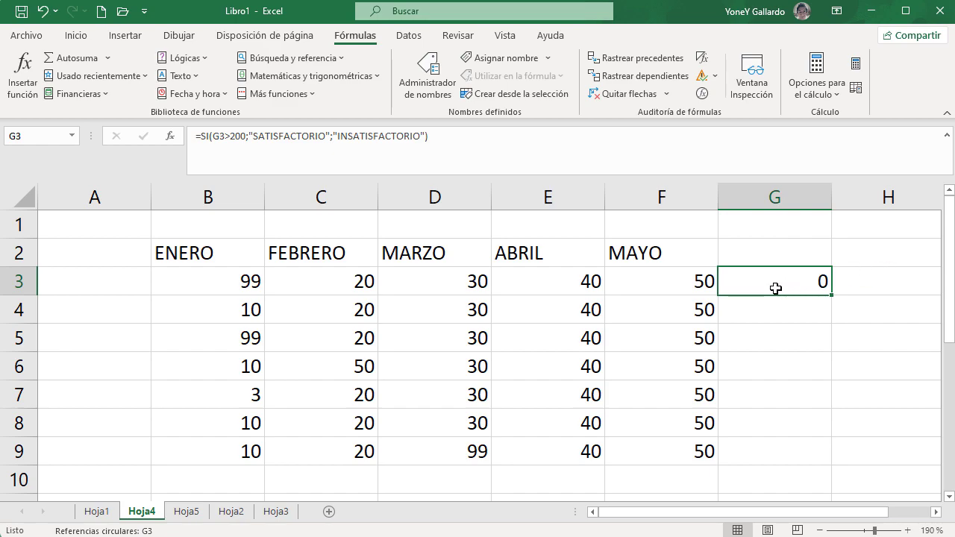
Move the SI formula from G3 to H3, leaving G3 empty.
key(ctrl+c)
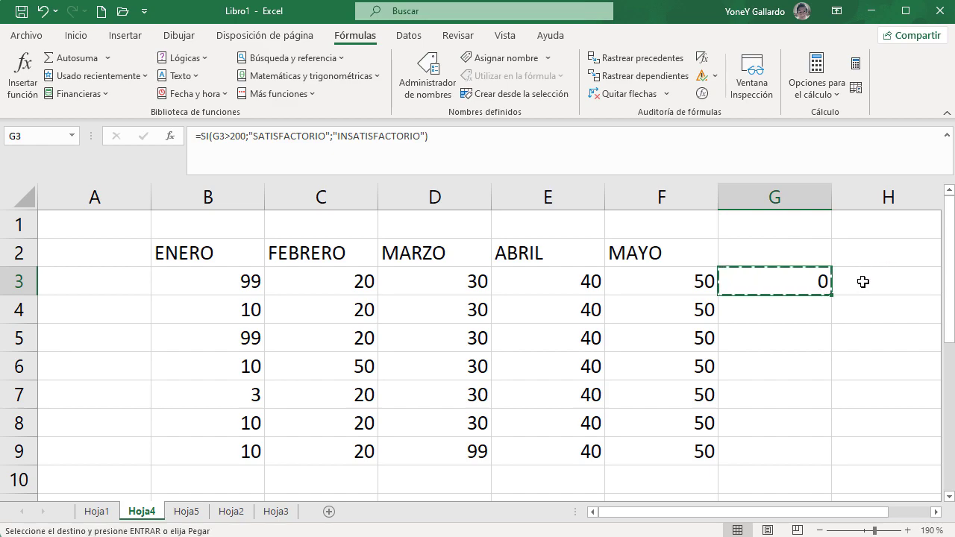
click(870, 280)
key(ctrl+v)
click(323, 273)
click(456, 275)
click(328, 279)
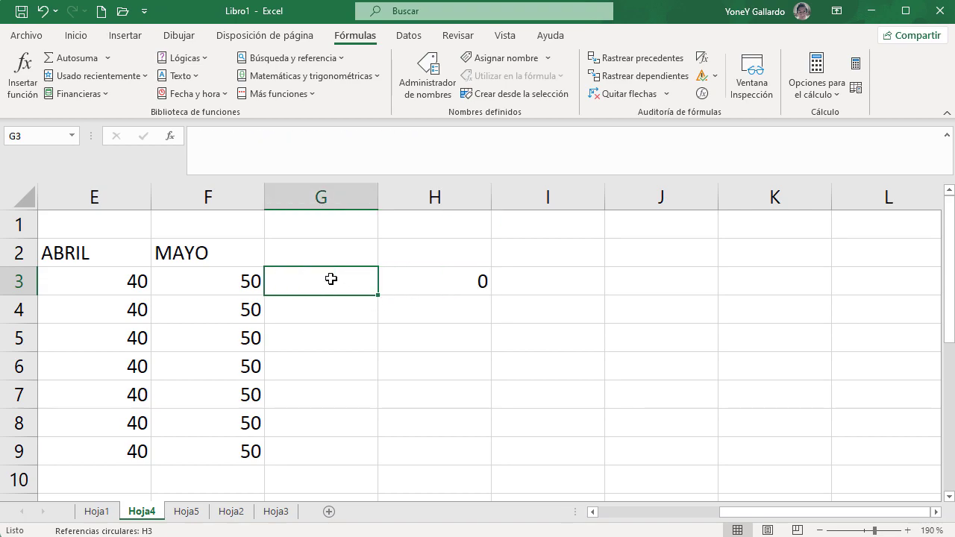
Change the tested cell in H3's SI formula to G3, so the condition reads G3>200.
click(485, 288)
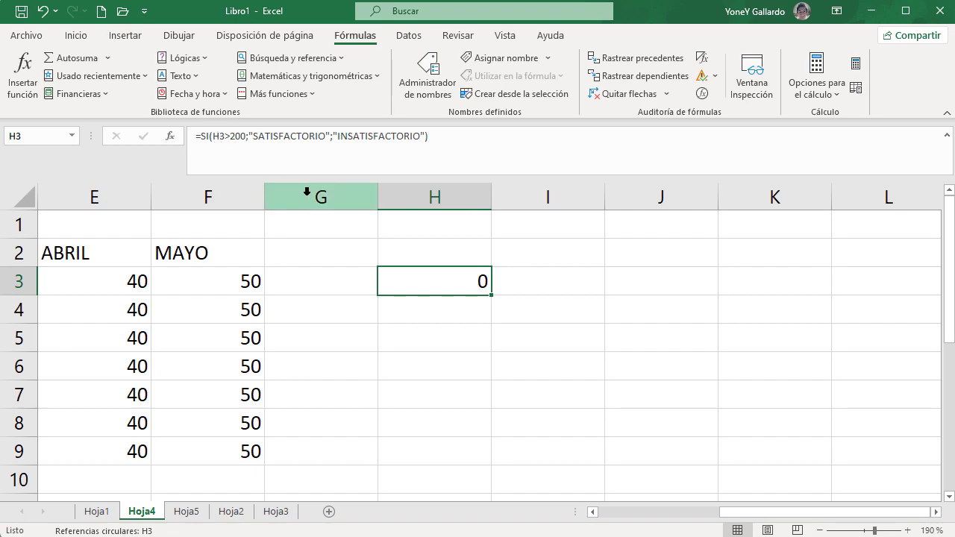
click(214, 138)
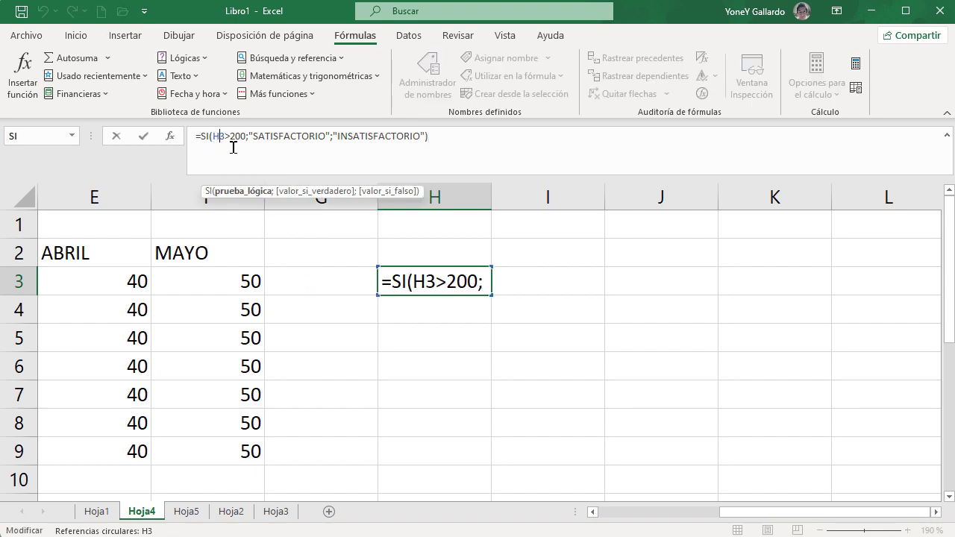
key(BackSpace)
text(G)
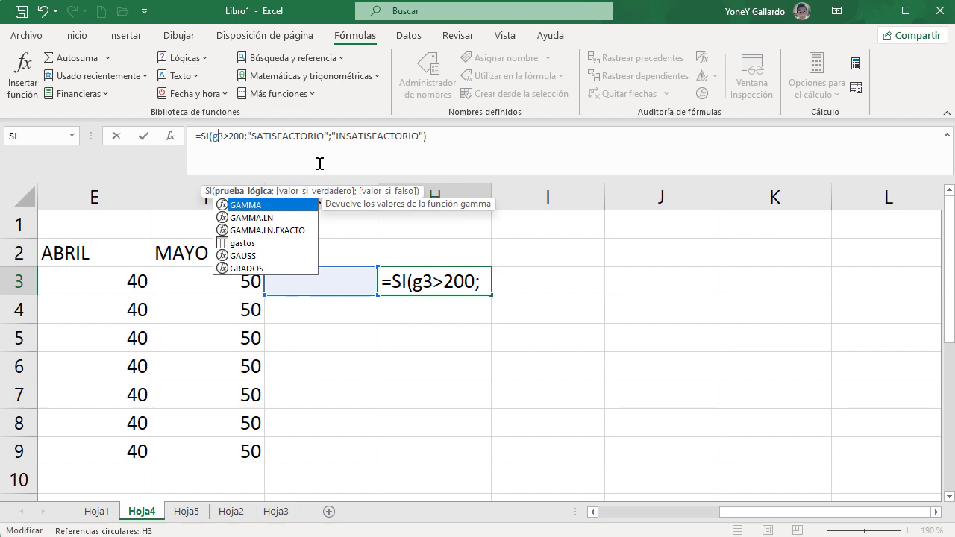
key(Return)
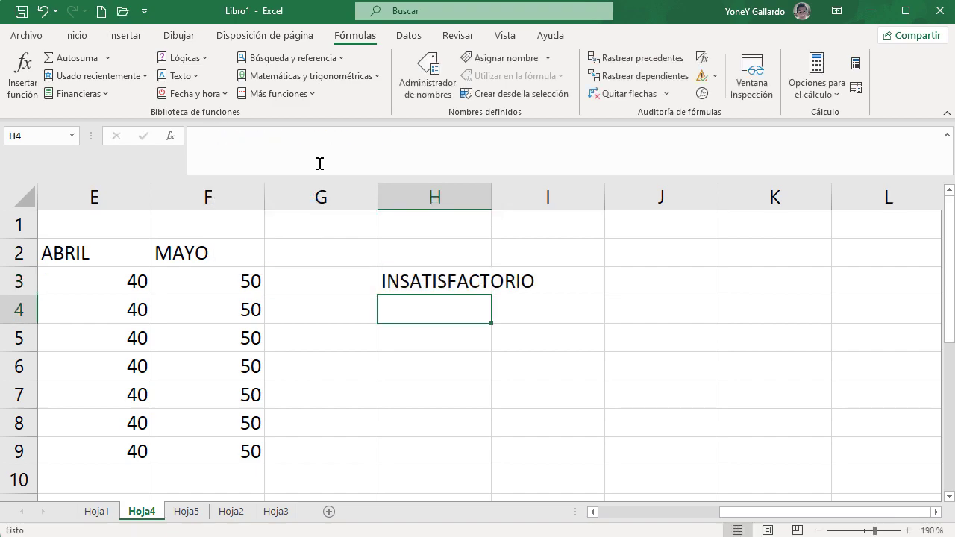
click(397, 287)
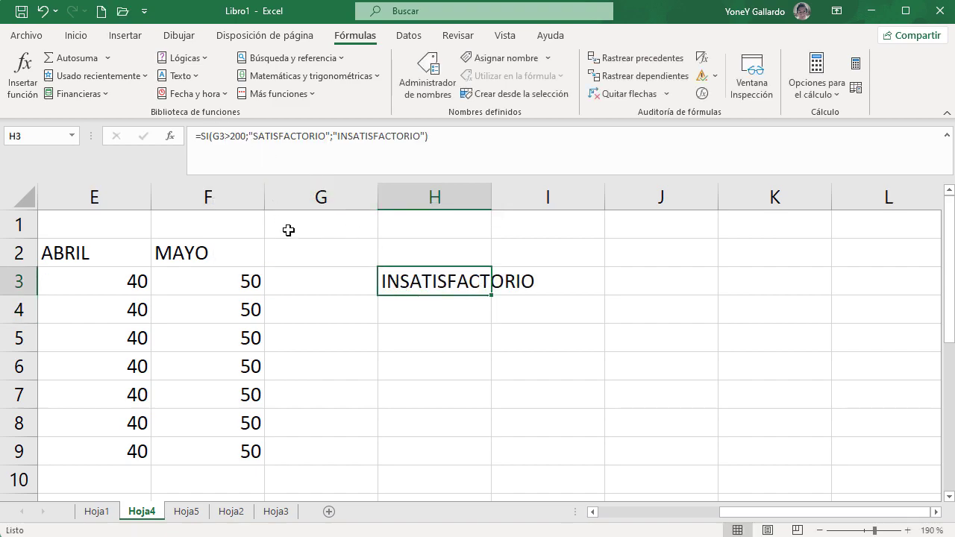
Sum B3:F3 into G3 with Autosuma and view the SI result beside it in H3.
click(314, 281)
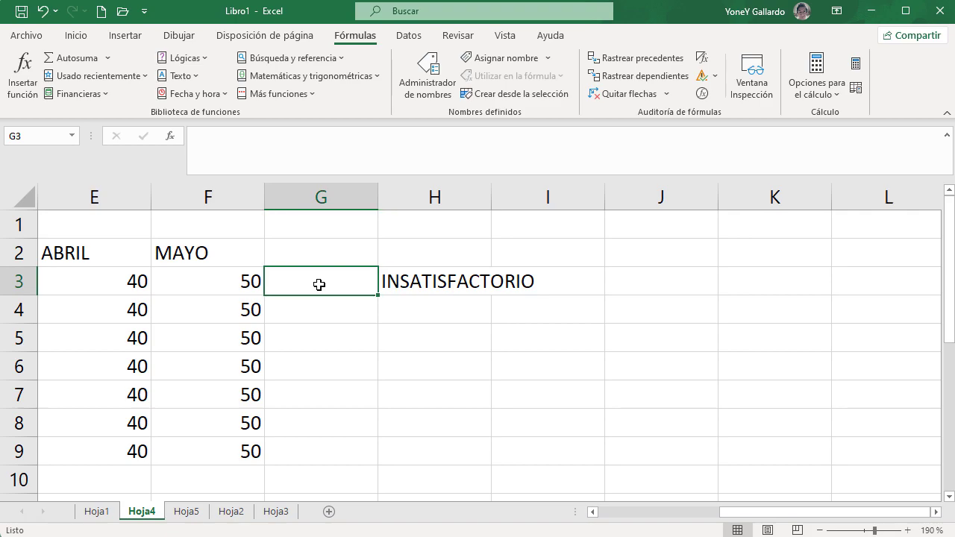
click(423, 281)
click(305, 279)
drag(769, 511, 647, 511)
drag(236, 280, 779, 283)
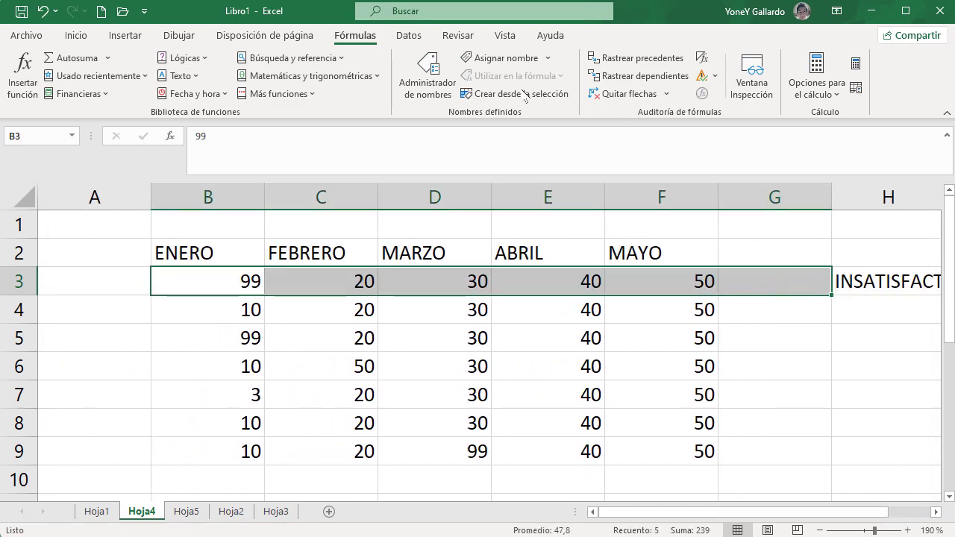
click(75, 35)
click(755, 56)
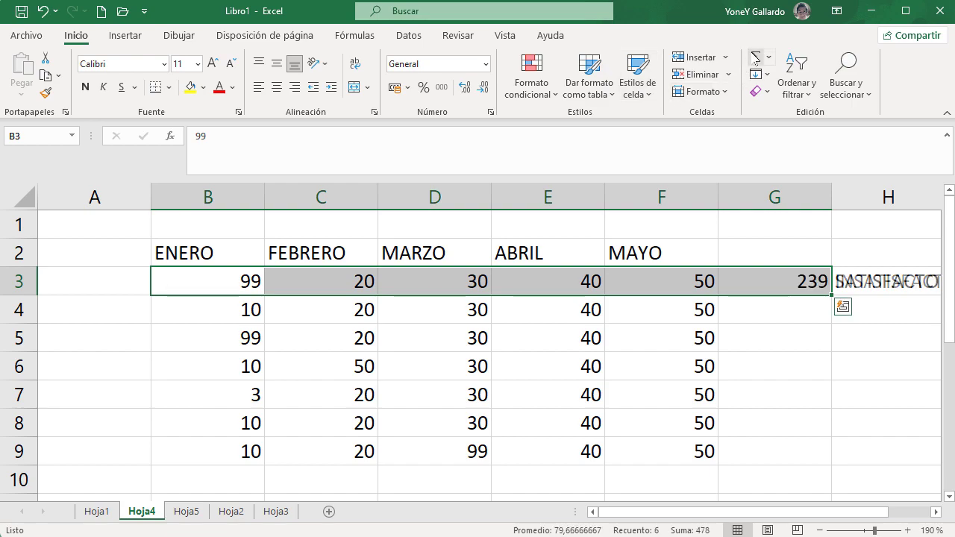
click(789, 282)
drag(755, 514, 828, 494)
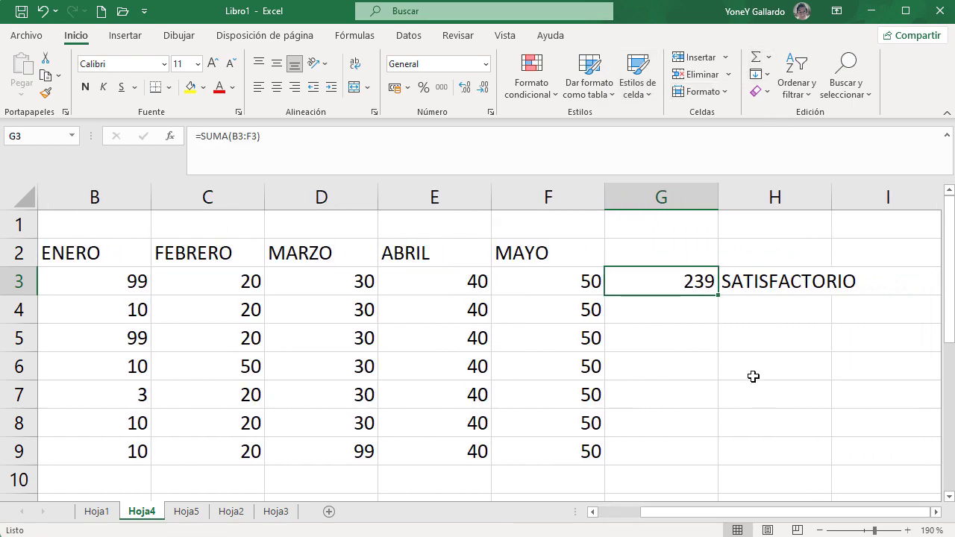
Review the formulas in H3 and G3, and change the MARZO value in D3 to 2.
click(757, 279)
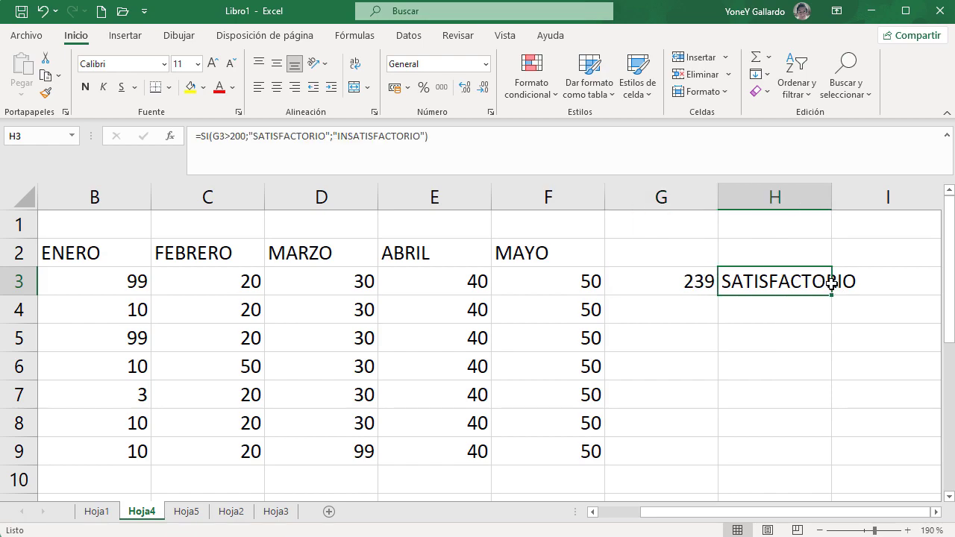
click(686, 279)
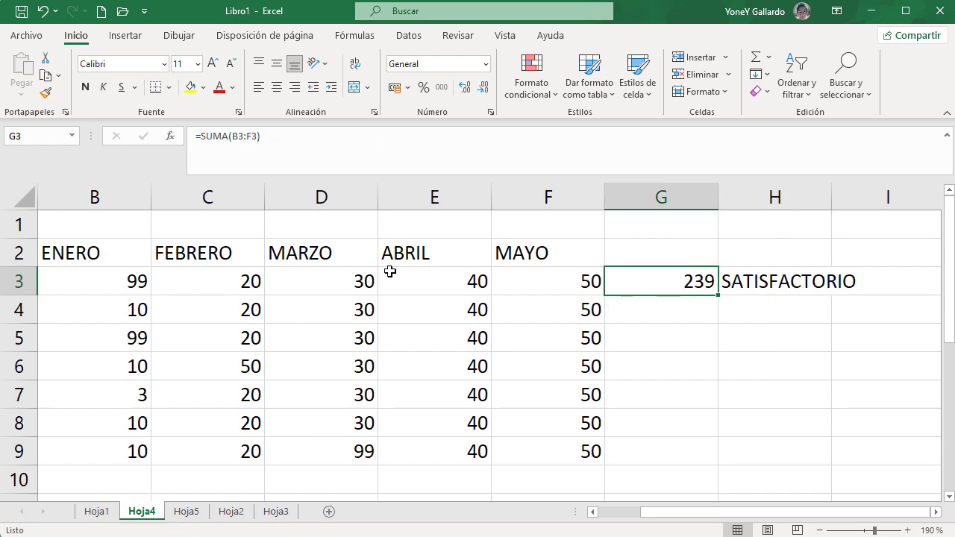
click(323, 287)
text(2)
key(Return)
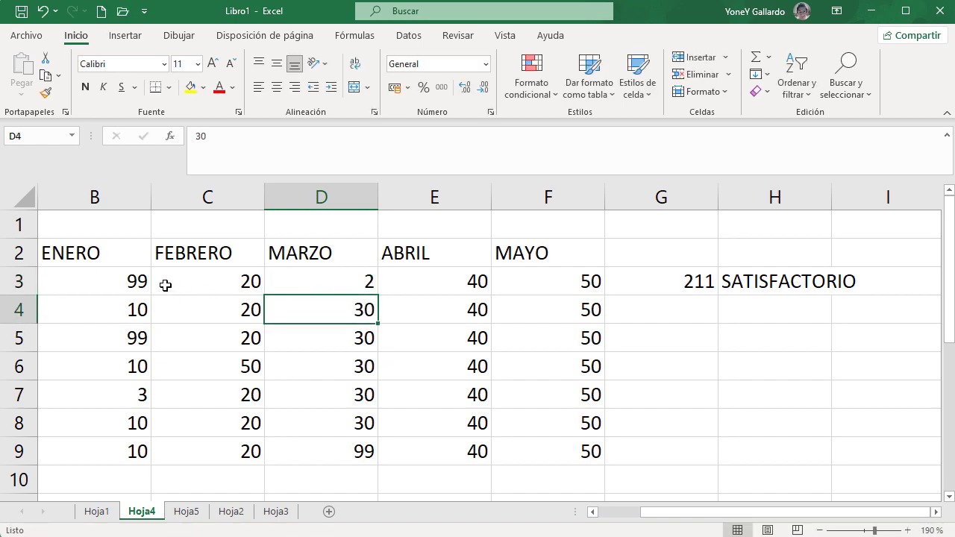
Set the ENERO value in B3 to 5 and widen column H to fit the SI formula's text.
click(136, 281)
text(5)
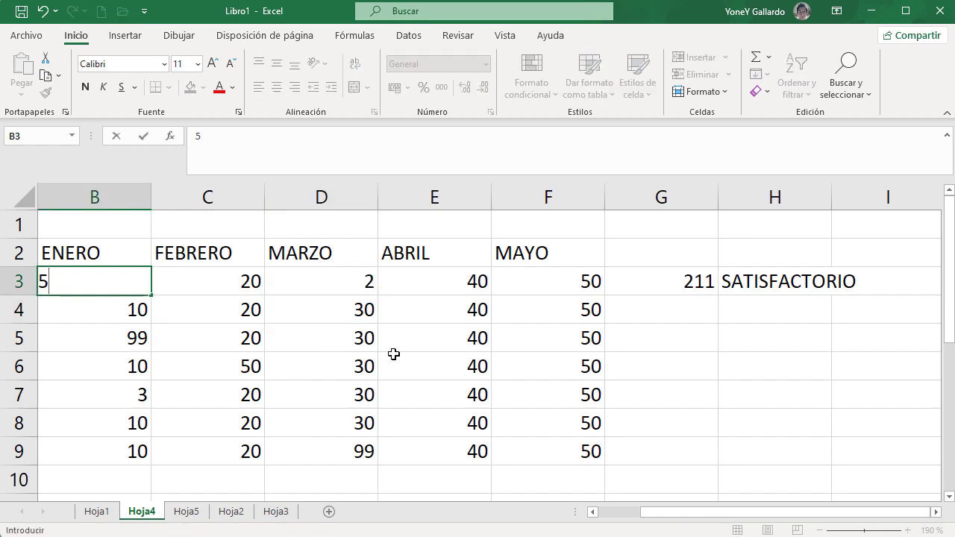
key(Return)
click(807, 284)
drag(831, 198, 884, 198)
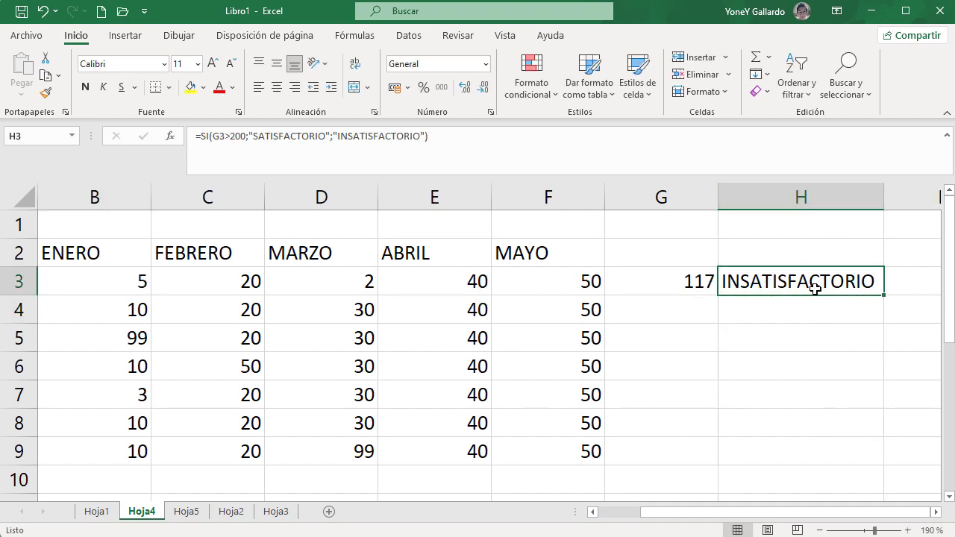
Change the ENERO value in B3 to 99 and review the SI formula in H3.
click(139, 282)
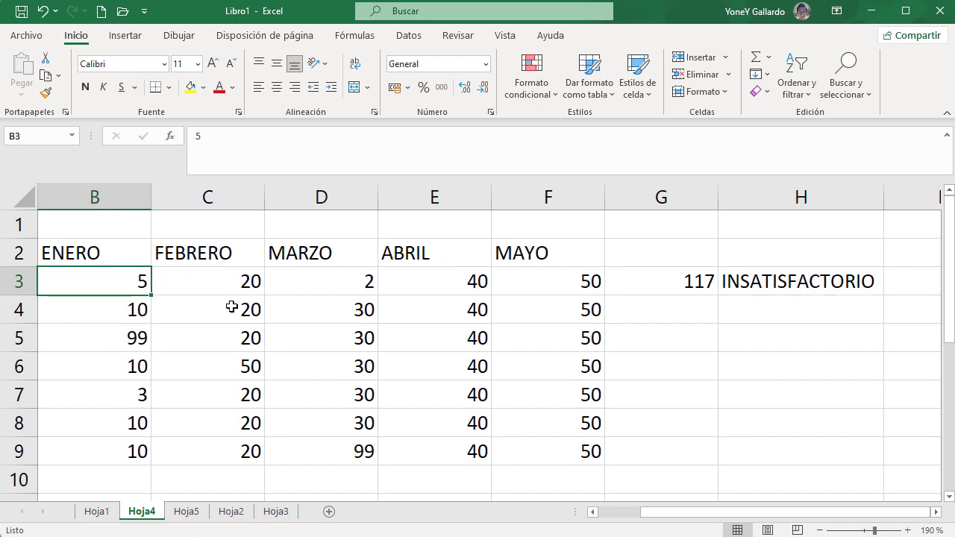
text(99)
key(Return)
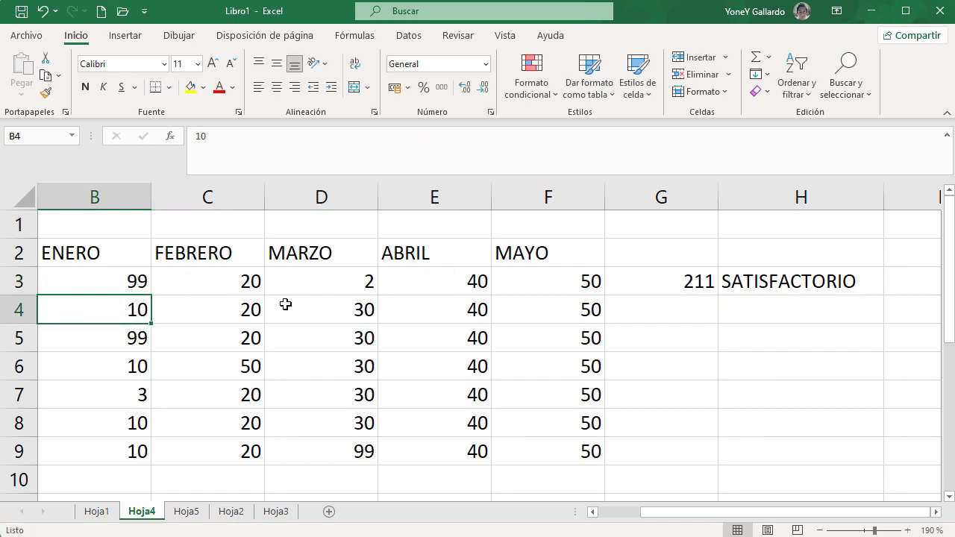
click(789, 288)
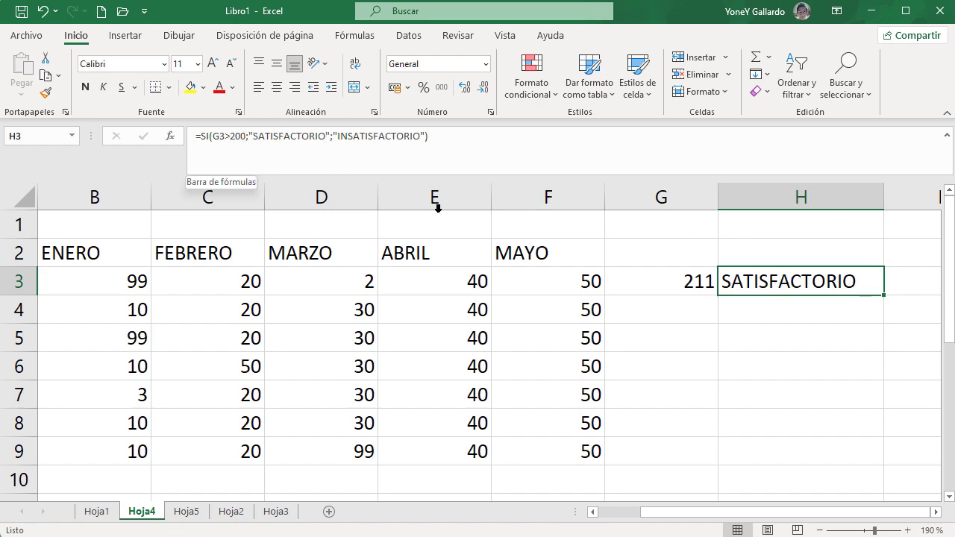
click(750, 308)
click(339, 36)
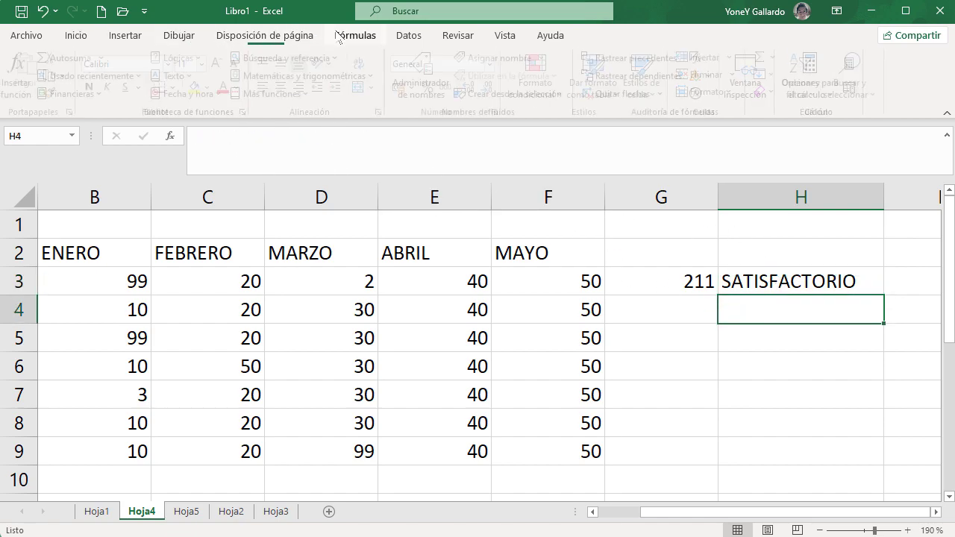
click(25, 63)
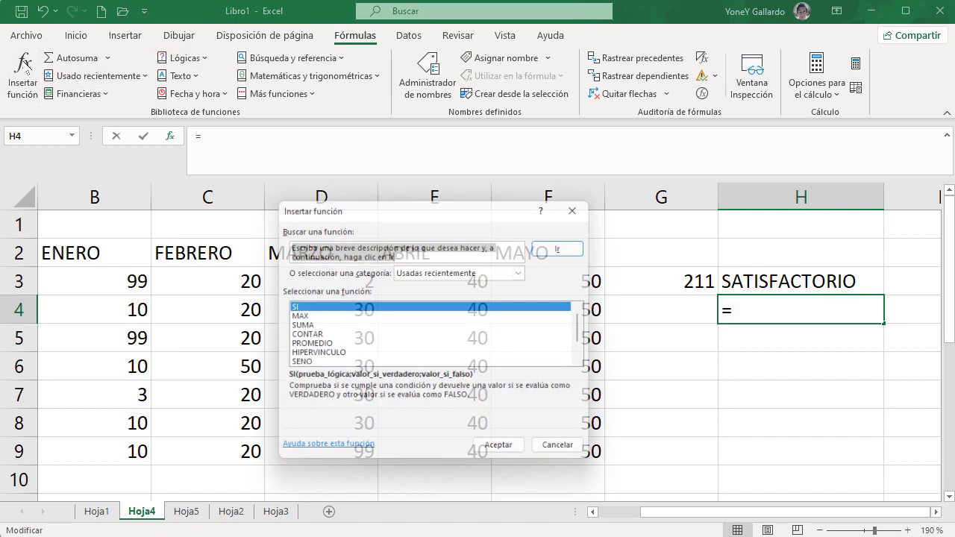
click(568, 453)
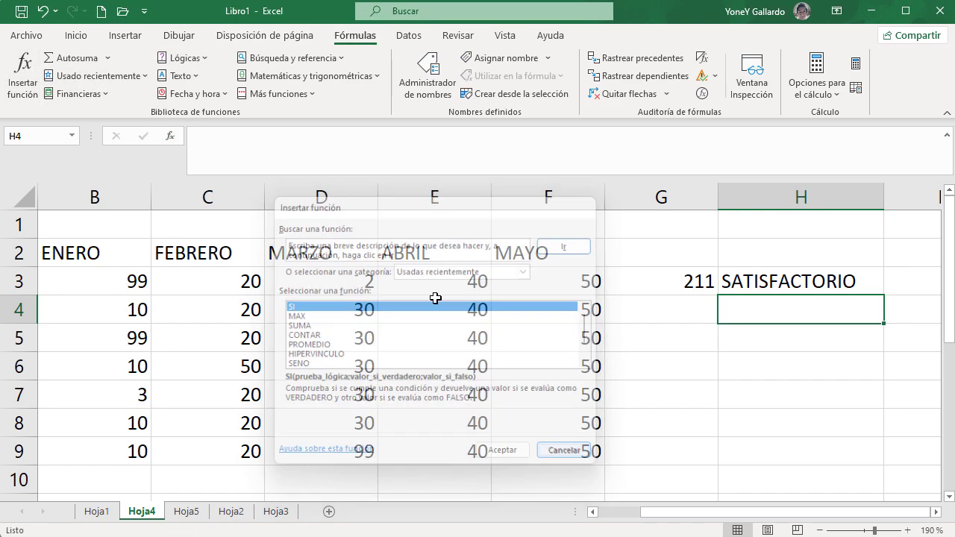
click(766, 281)
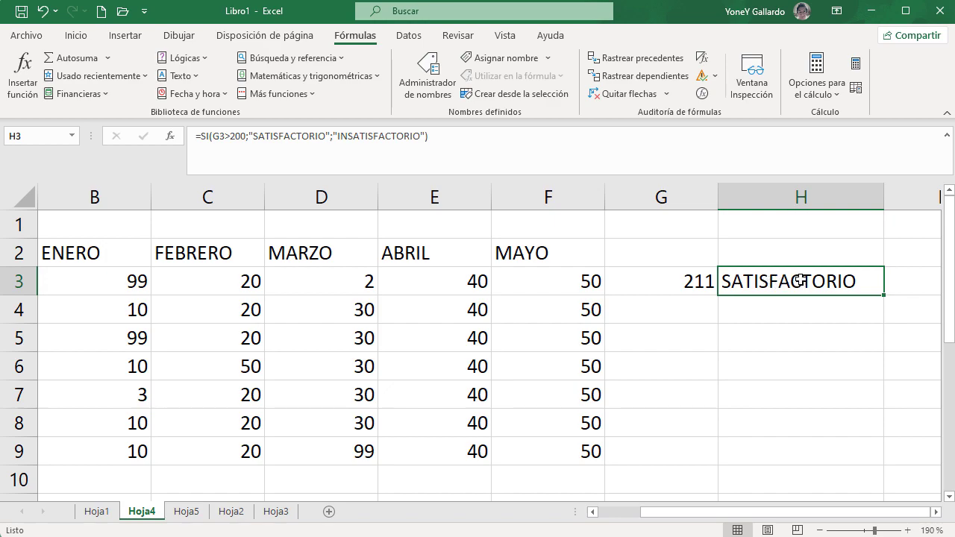
click(784, 306)
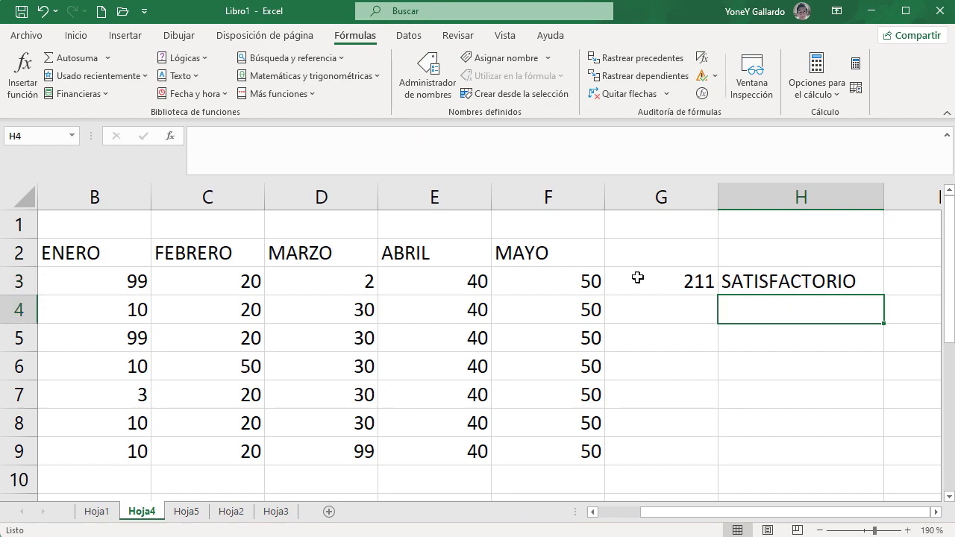
Look through the available functions in the Lógicas and Texto categories of the function library.
click(207, 63)
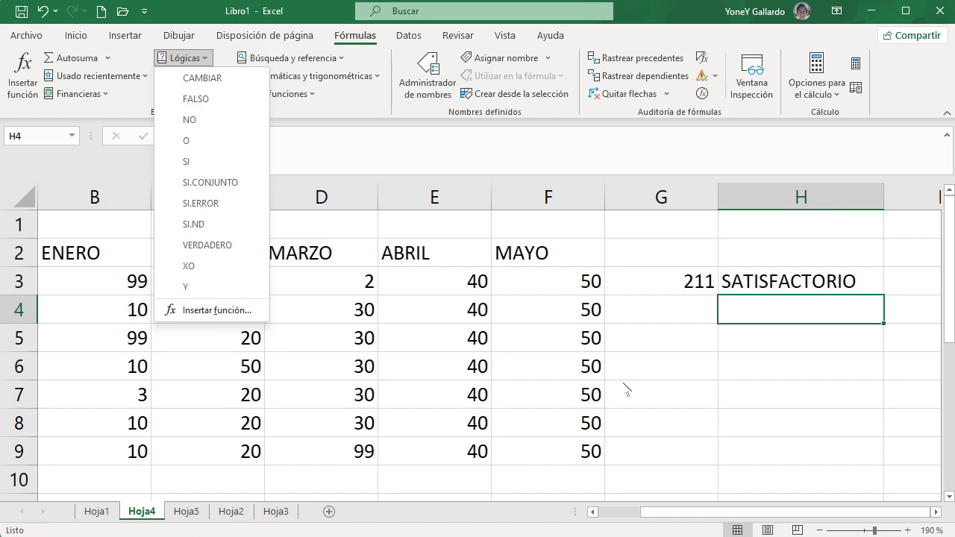
click(751, 347)
click(750, 336)
click(738, 313)
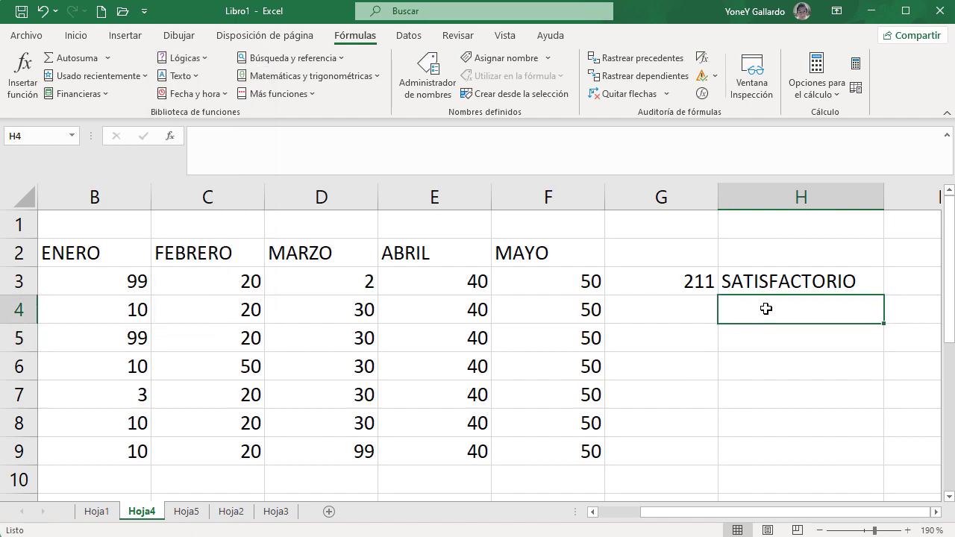
click(196, 78)
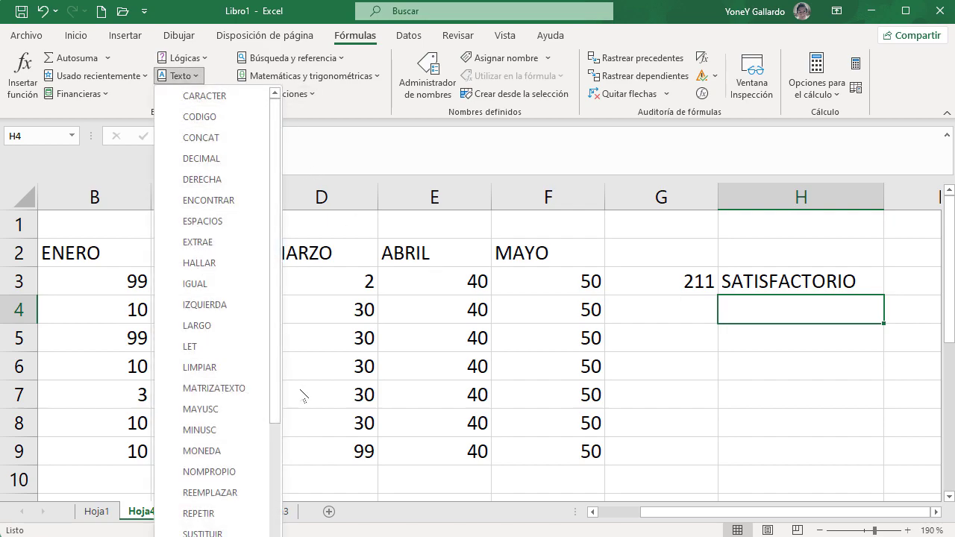
click(798, 309)
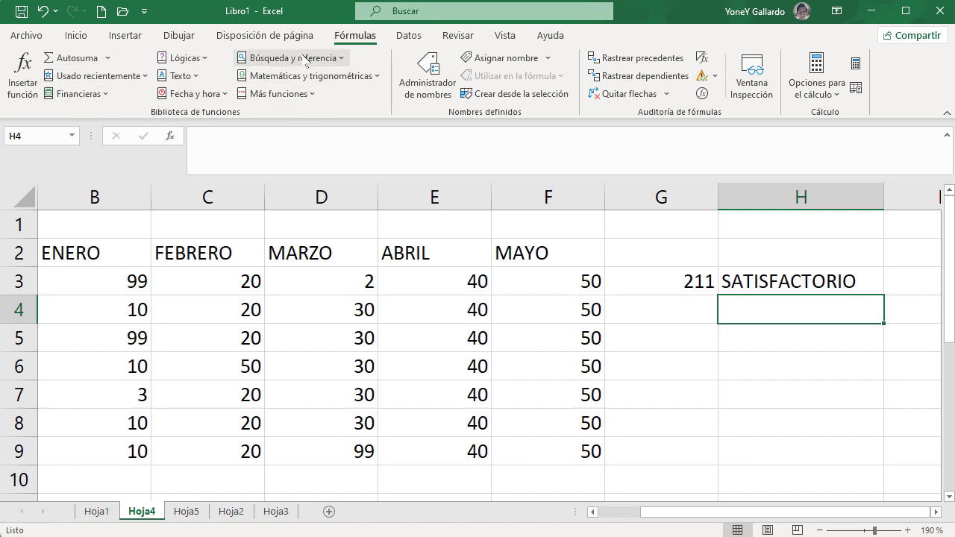
click(129, 39)
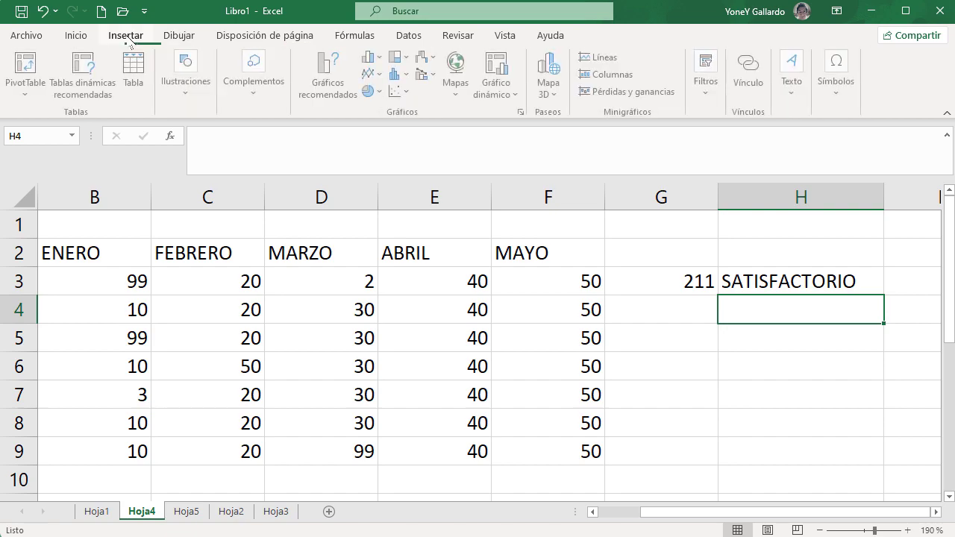
click(75, 35)
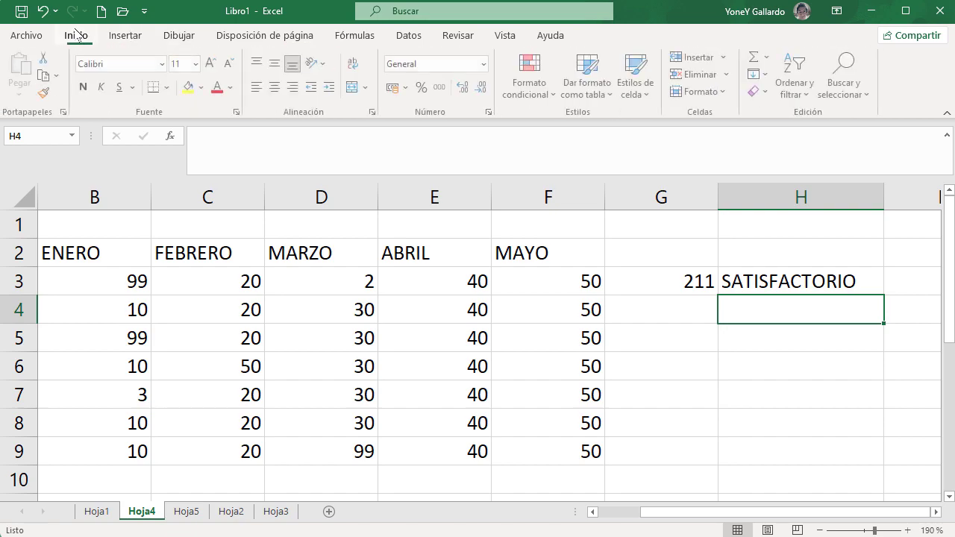
click(126, 36)
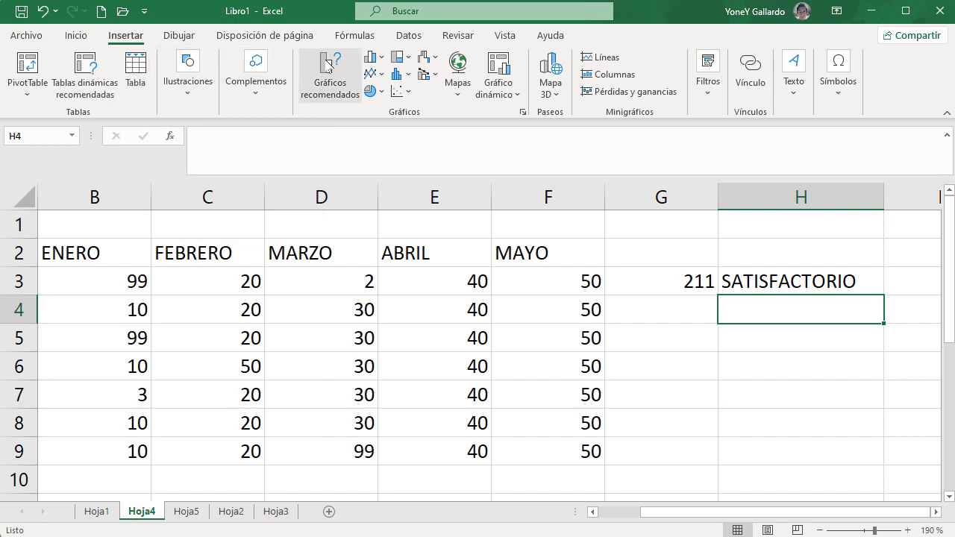
click(354, 35)
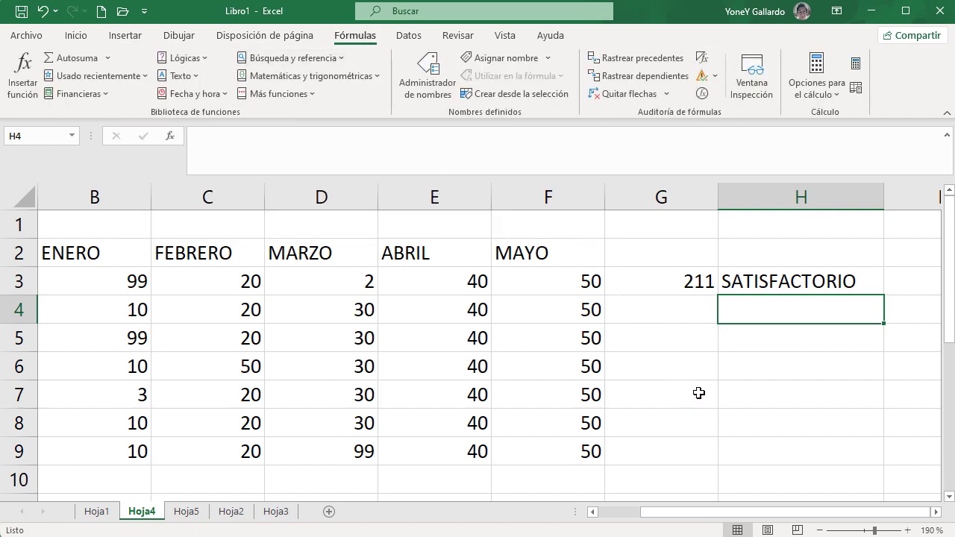
click(692, 326)
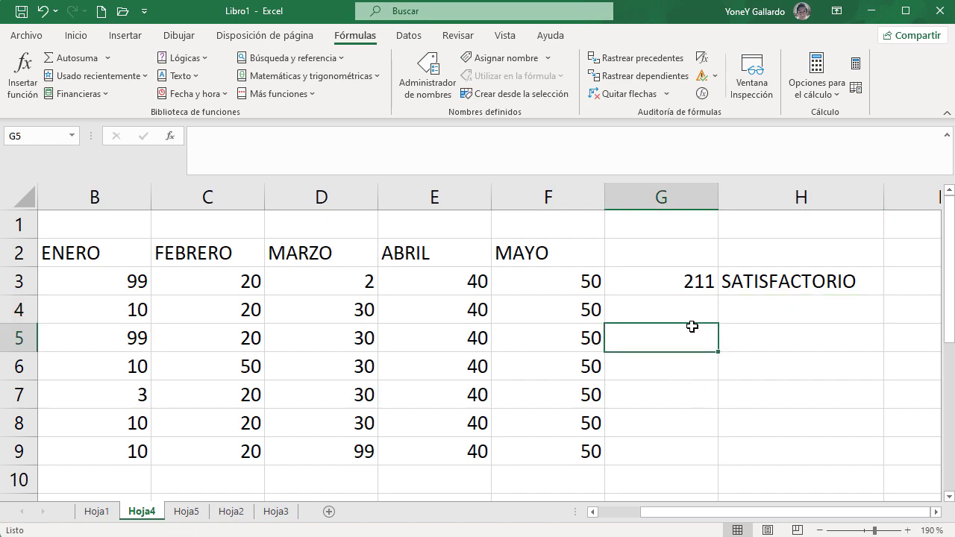